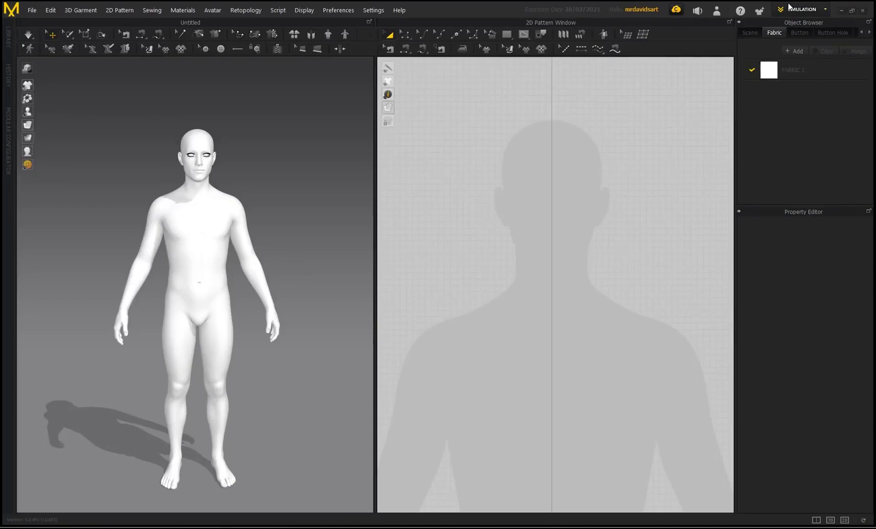
Rename the default fabric as Cap Main.
double_click(794, 75)
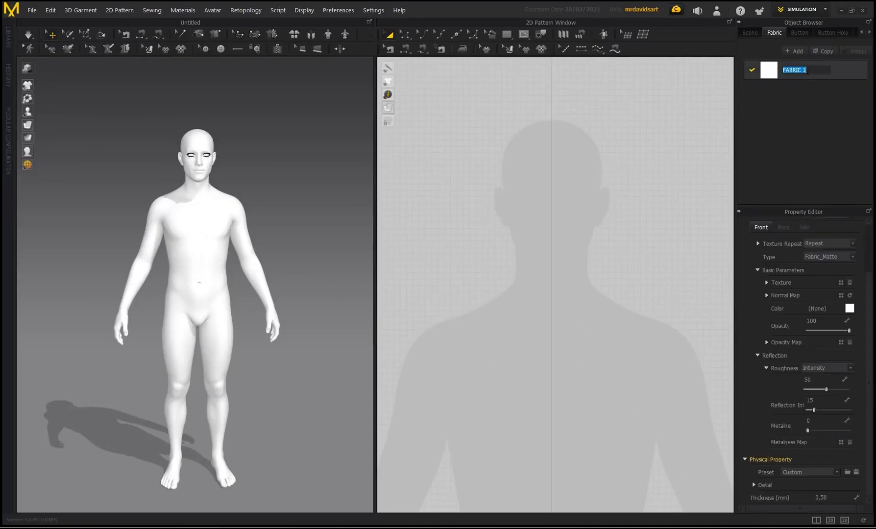
type("Cap Main")
key("Return")
Set the Cap Main fabric's colour to dark grey 515151 and its physical property preset to Cotton_Heavy_Canvas.
left_click(850, 308)
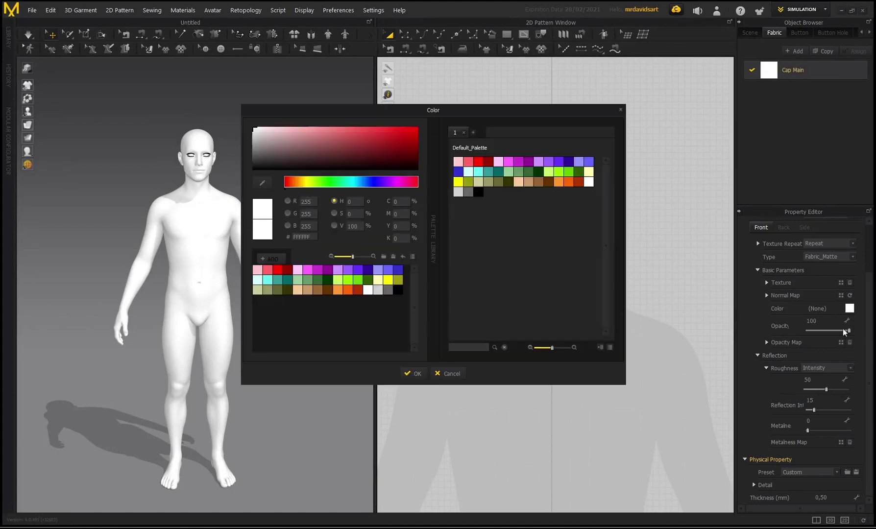
left_click(247, 155)
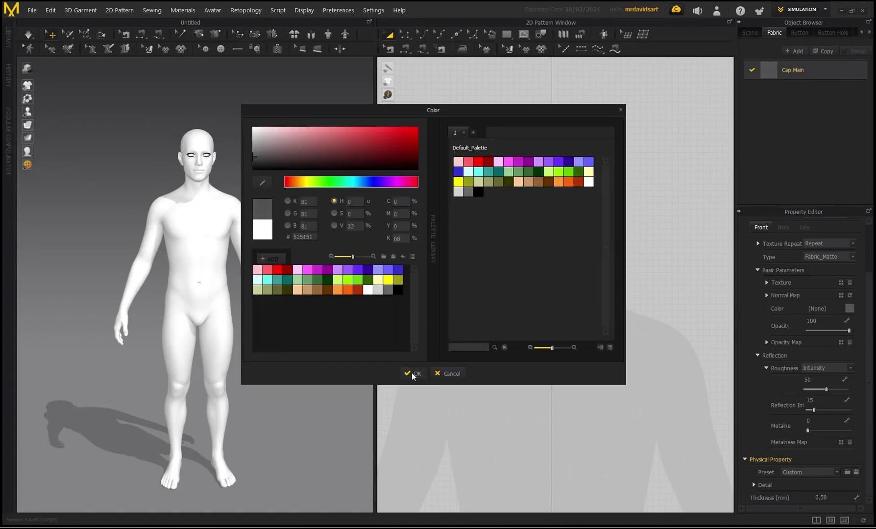
left_click(413, 373)
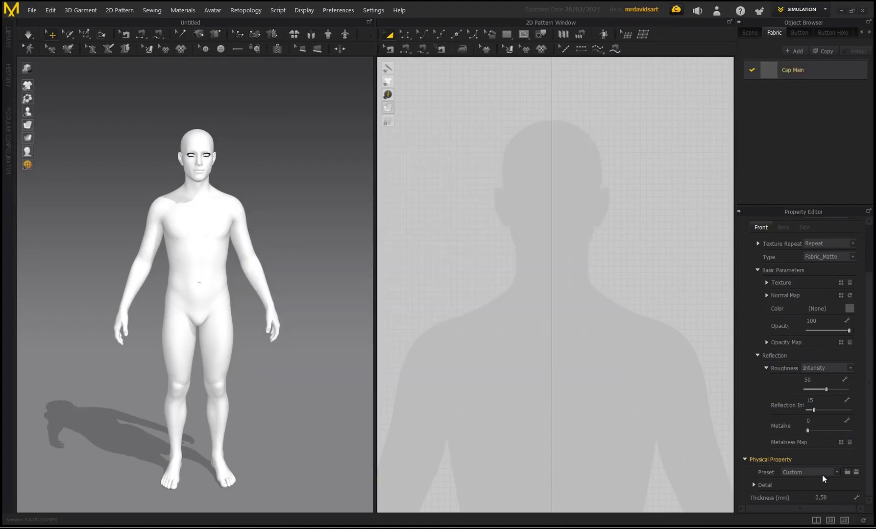
left_click(836, 474)
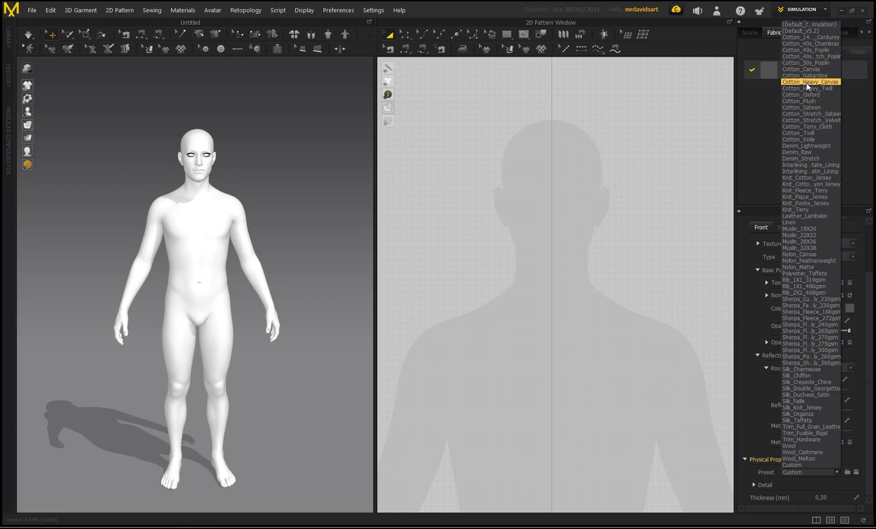
left_click(801, 83)
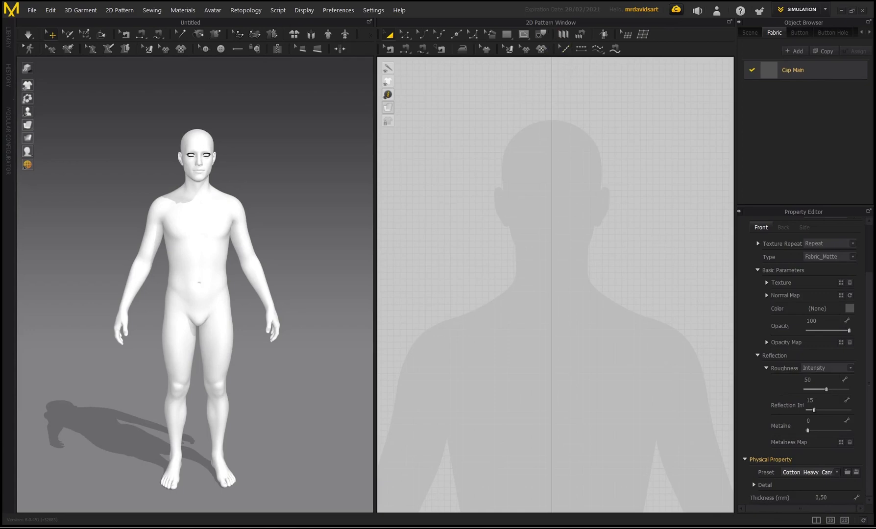
Create a rectangle pattern 97 mm wide and 100 mm high over the avatar's face silhouette.
left_click(506, 35)
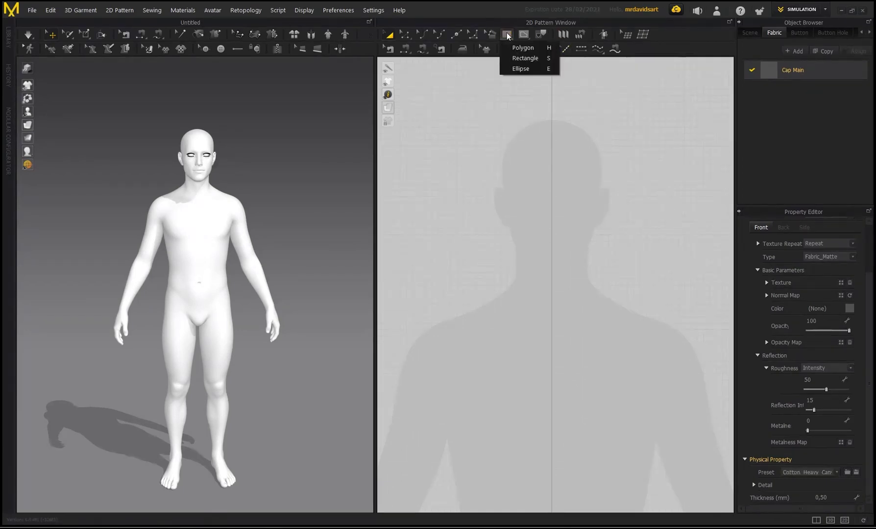
left_click(523, 59)
left_click(562, 231)
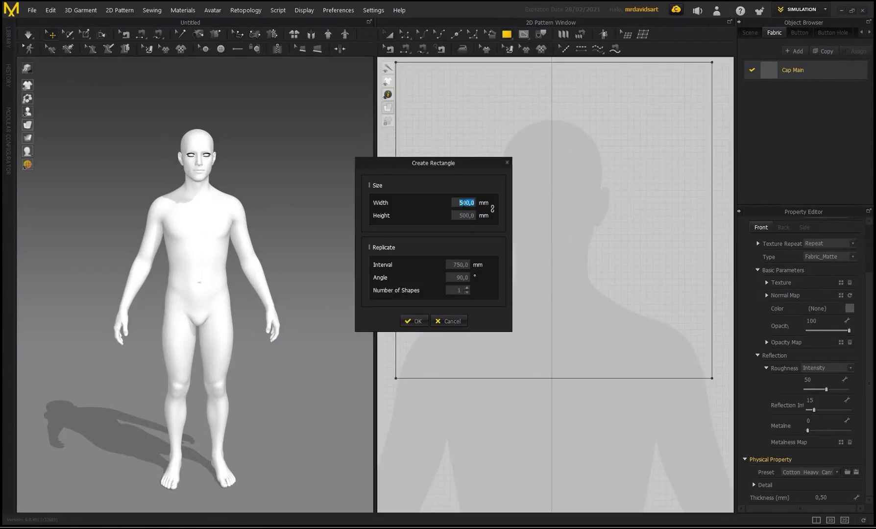
type("97")
key("Tab")
type("100")
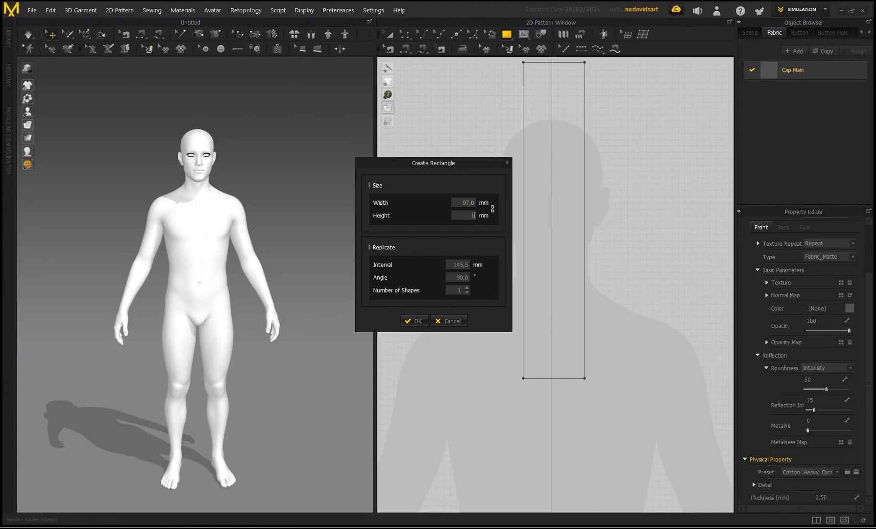
left_click(414, 321)
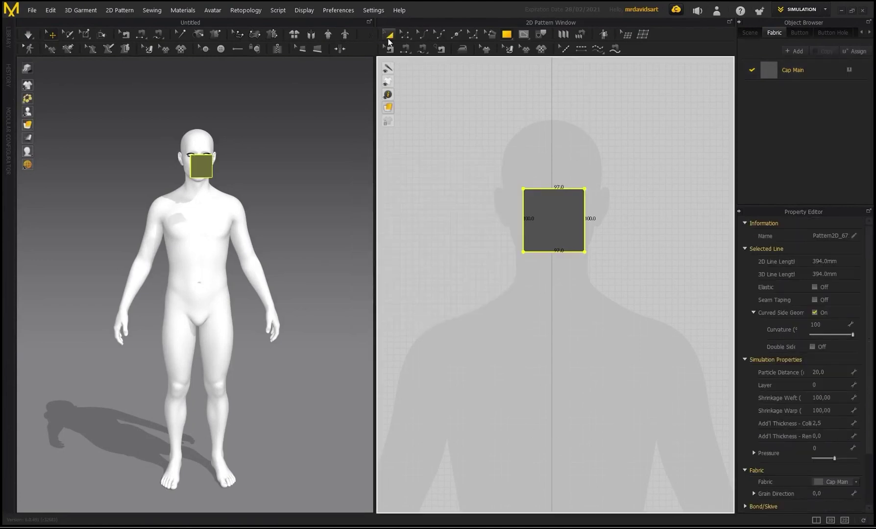
left_click(388, 37)
left_click(468, 181)
Split the rectangle's upper edge with a uniform split into two equal segments.
middle_click_drag(525, 154, 507, 169)
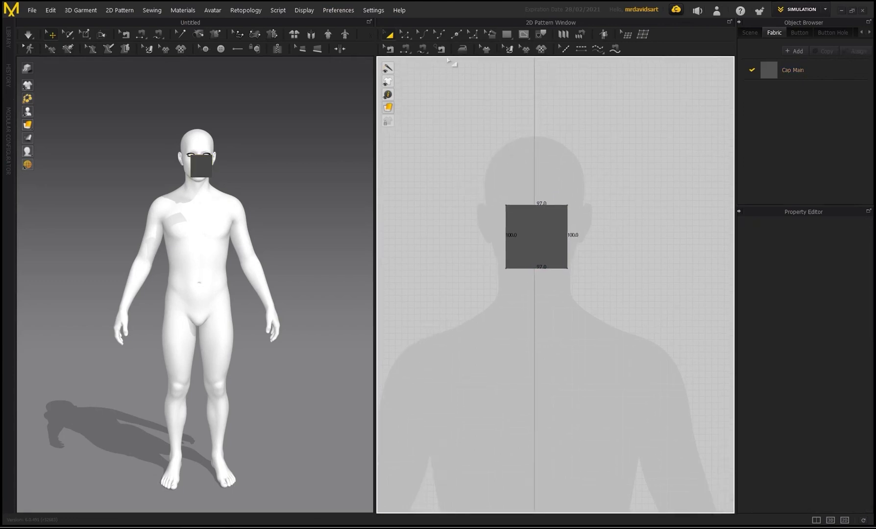
left_click(455, 36)
right_click(536, 206)
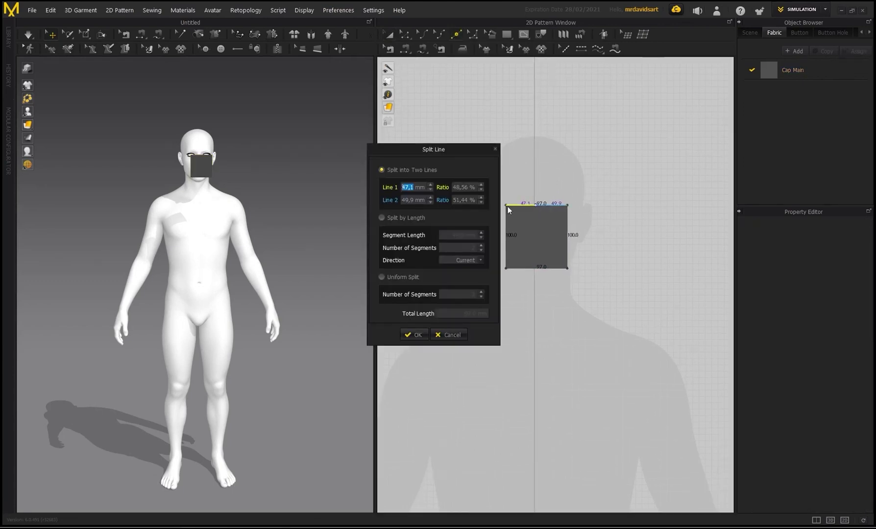
left_click(382, 277)
left_click(413, 334)
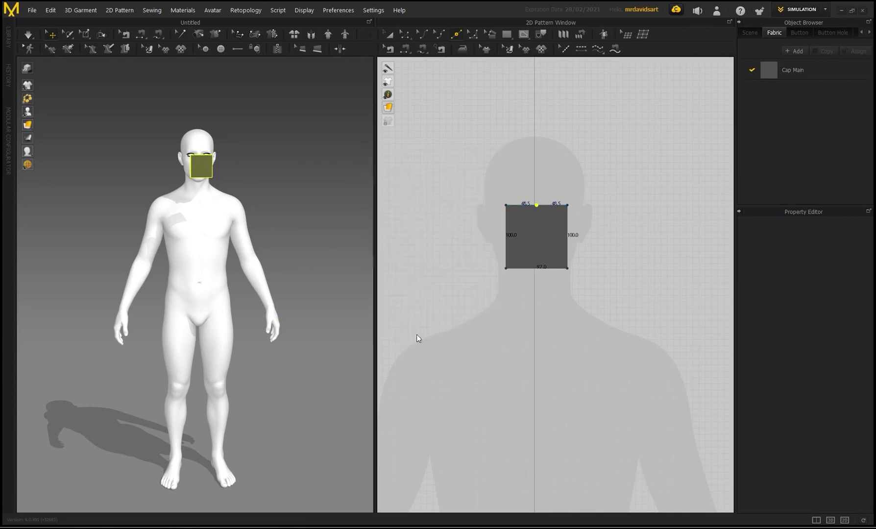
Raise the upper edge's midpoint to form a centred peak with sloping edges about 87 mm long.
left_click(405, 36)
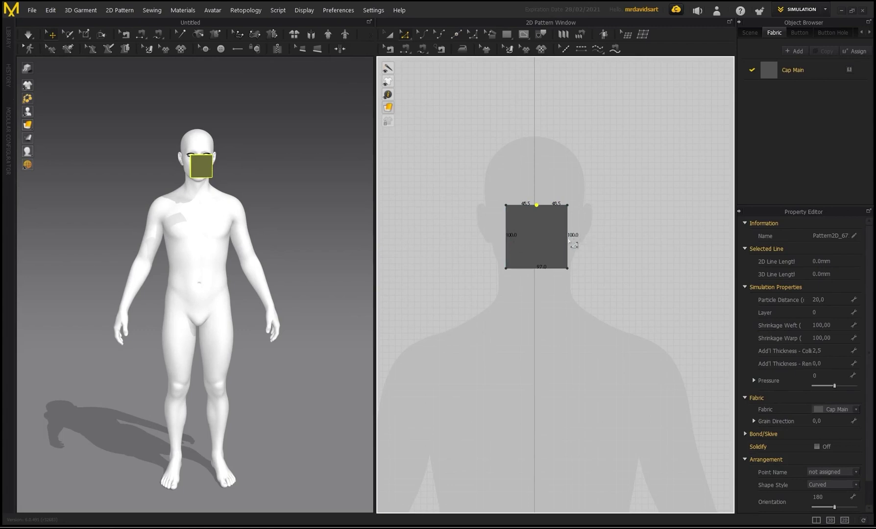
right_click(464, 221)
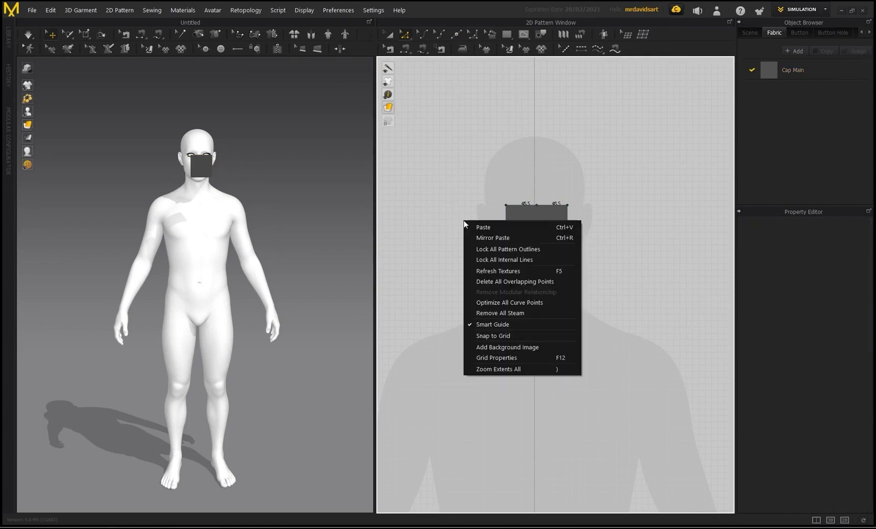
left_click(429, 230)
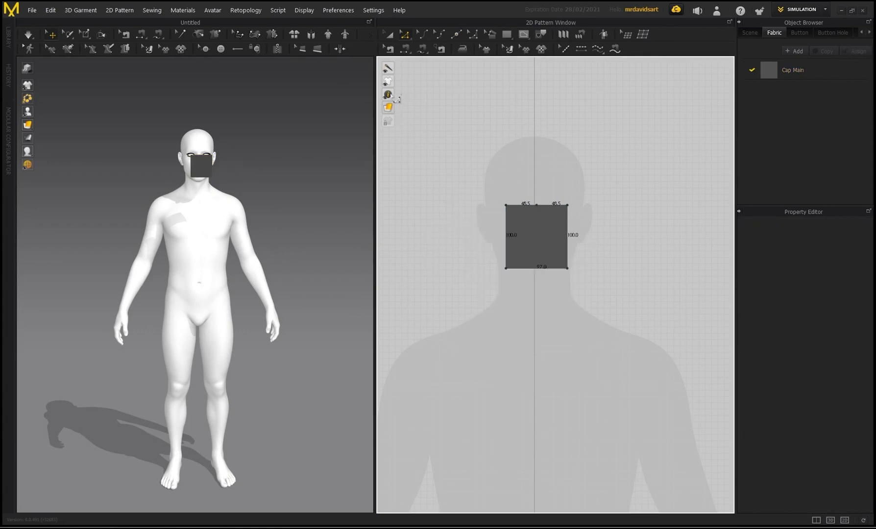
mouse_move(395, 98)
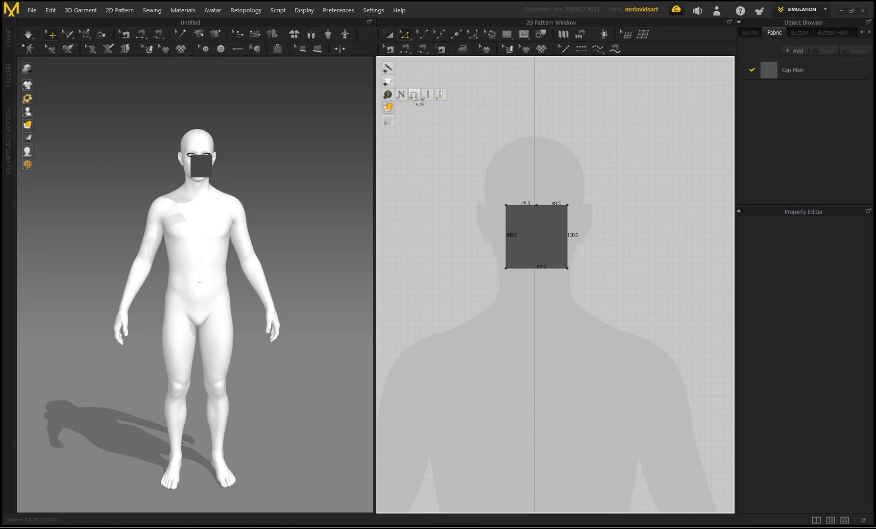
left_click(537, 205)
middle_click_drag(544, 186, 543, 206)
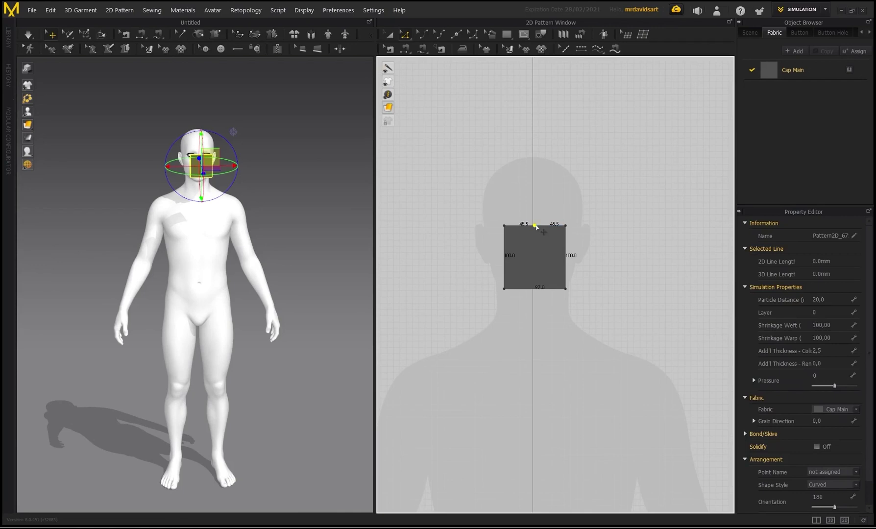
left_click_drag(535, 227, 541, 187)
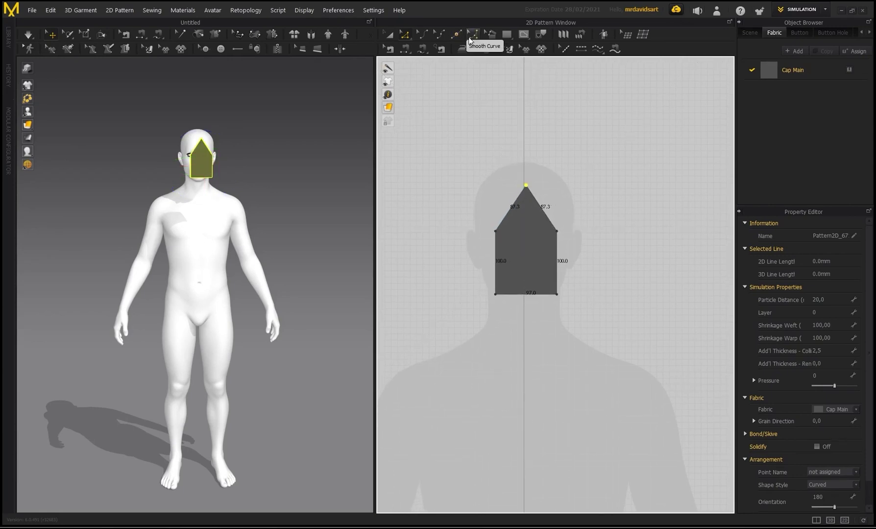
Smooth both shoulder corners of the pattern with Smooth Curve into matching side curves about 170 mm long.
left_click(470, 38)
scroll(506, 260, "up", 3)
left_click_drag(492, 222, 533, 166)
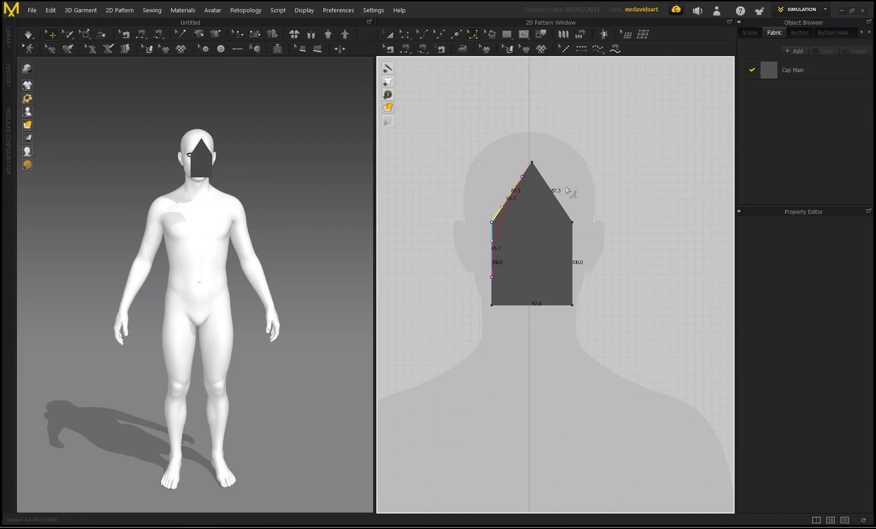
left_click_drag(608, 190, 607, 192)
left_click_drag(572, 222, 490, 228)
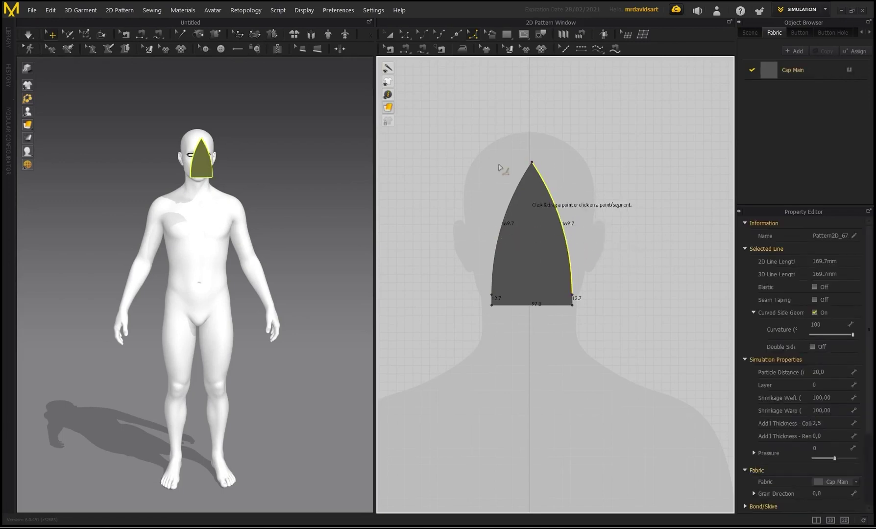
Clone the pointed panel as an instance pattern and place it level beside the original on its right.
middle_click_drag(476, 136, 462, 160)
scroll(462, 161, "down", 2)
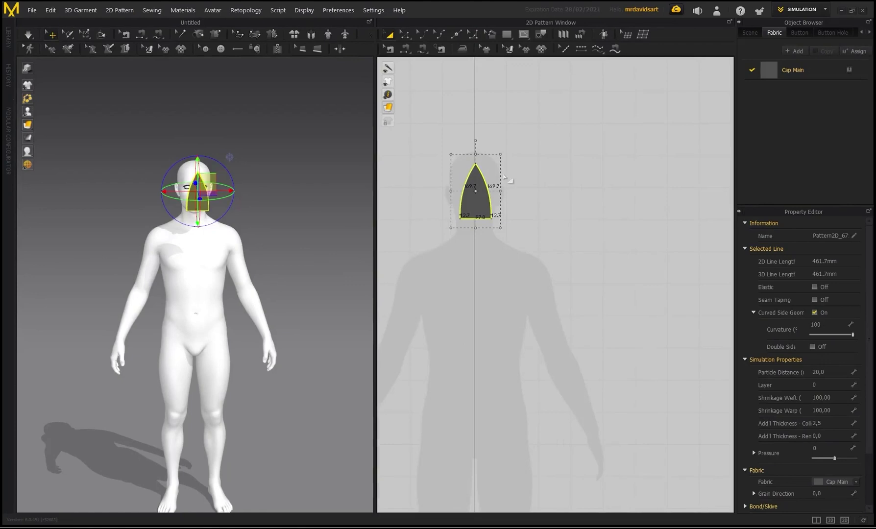
scroll(484, 202, "up", 2)
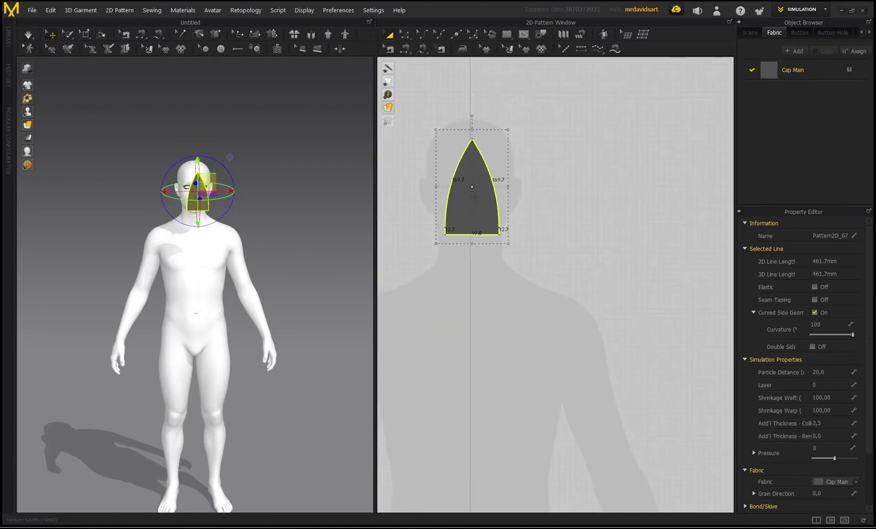
scroll(475, 197, "down", 1)
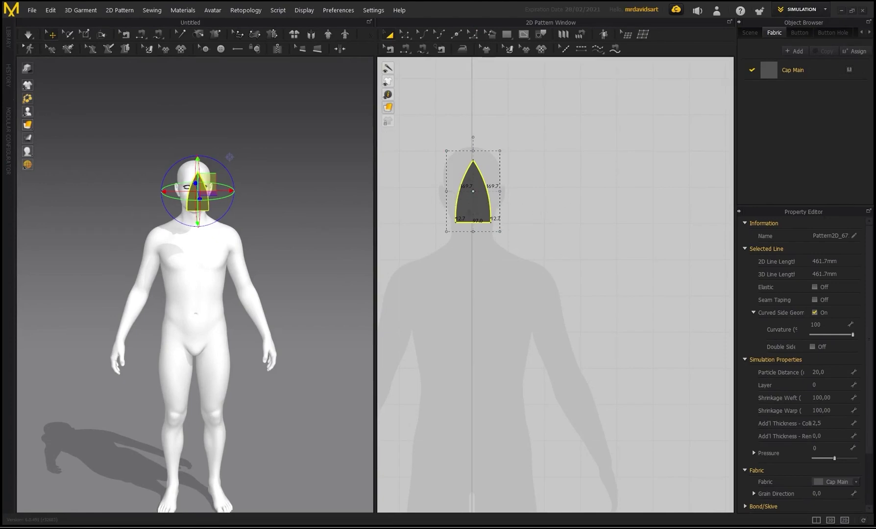
right_click(474, 204)
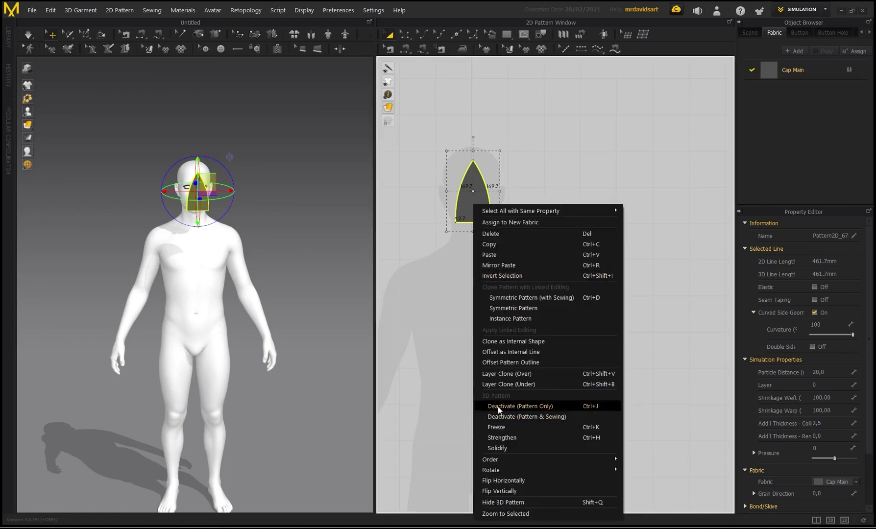
left_click(502, 319)
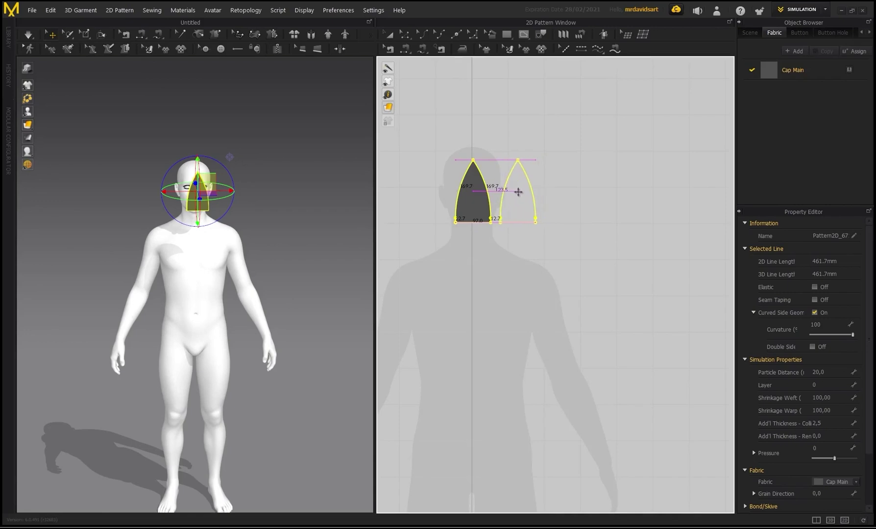
left_click(523, 191)
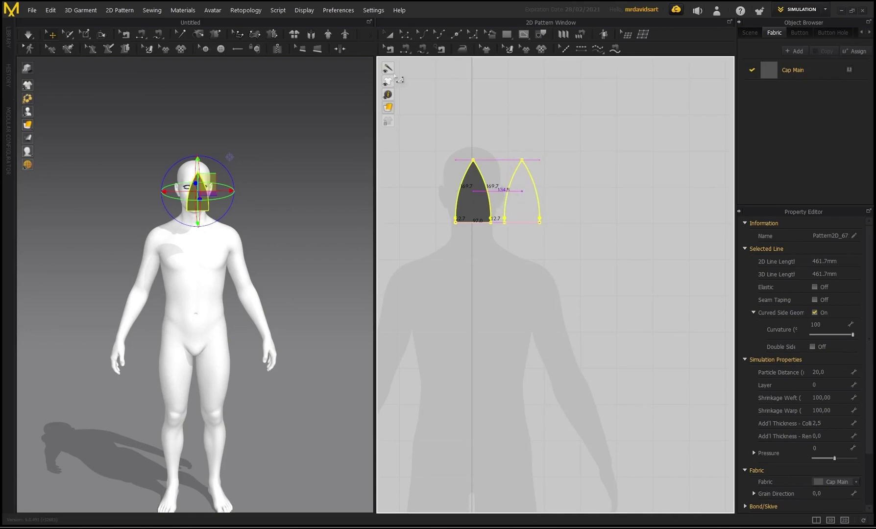
Try lowering the original panel's tip point to test the linked editing, and undo the move.
left_click(404, 36)
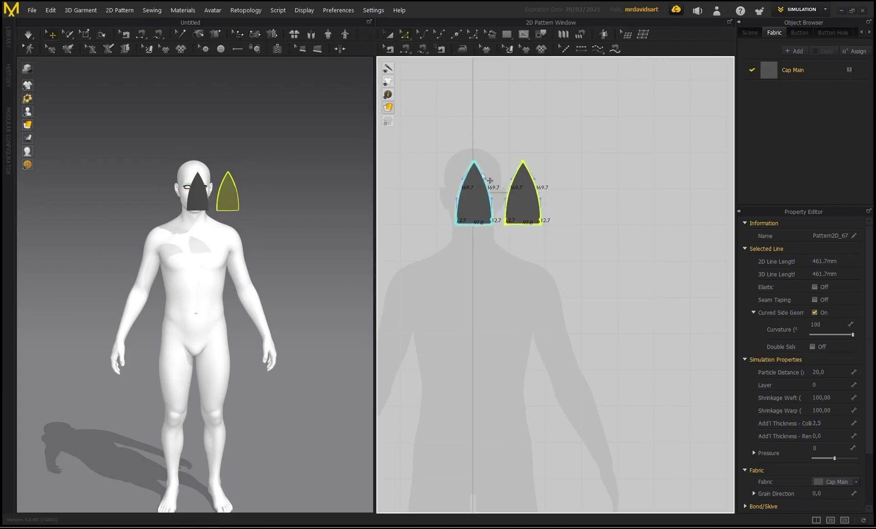
left_click(474, 162)
left_click_drag(473, 161, 475, 175)
key("ctrl+z")
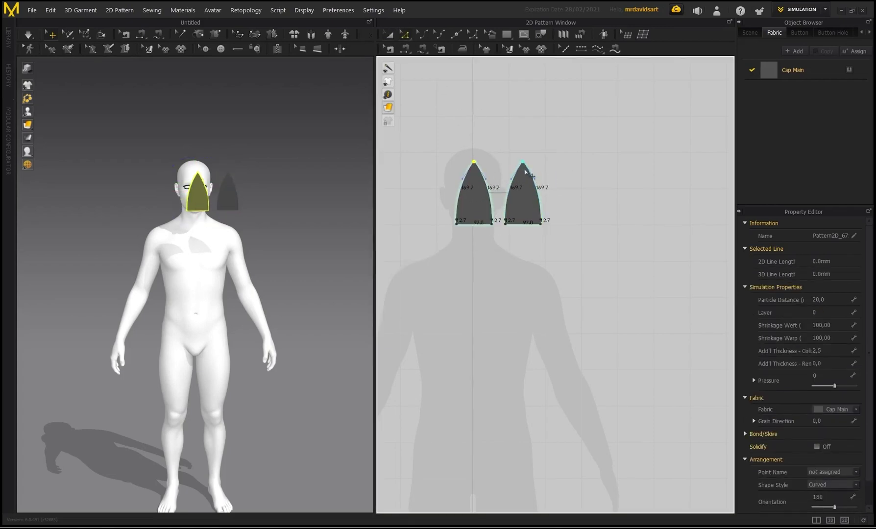
Copy the instance panel and paste four more in a level, roughly evenly spaced row to complete six cap panels.
scroll(493, 106, "down", 2)
middle_click_drag(493, 106, 431, 112)
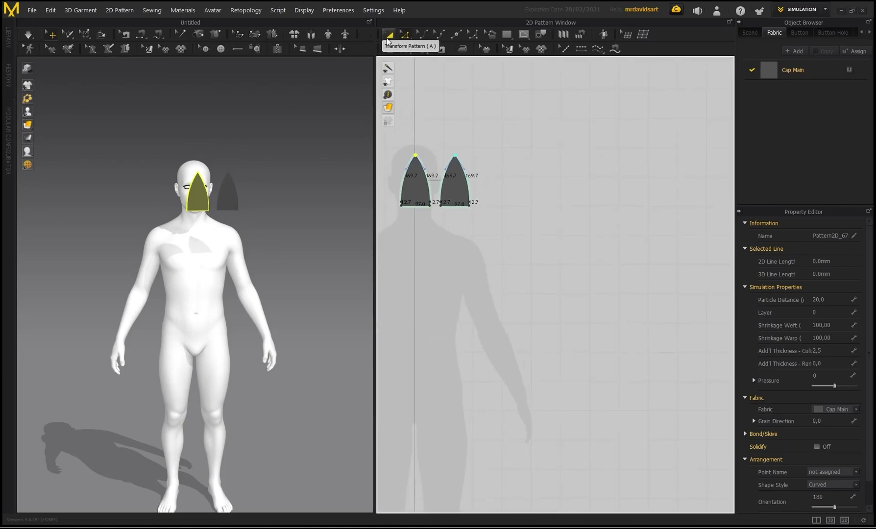
left_click(388, 36)
left_click(457, 183)
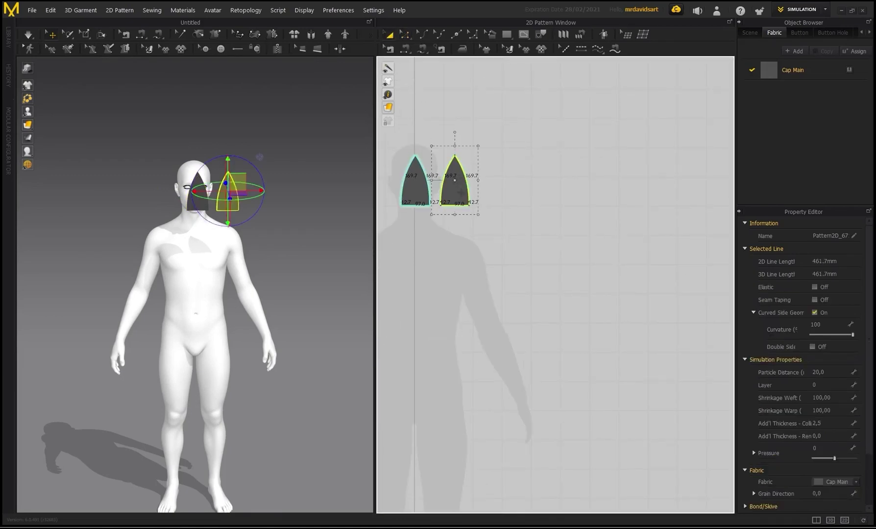
key("ctrl+c")
key("ctrl+v")
left_click(496, 186)
key("ctrl+v")
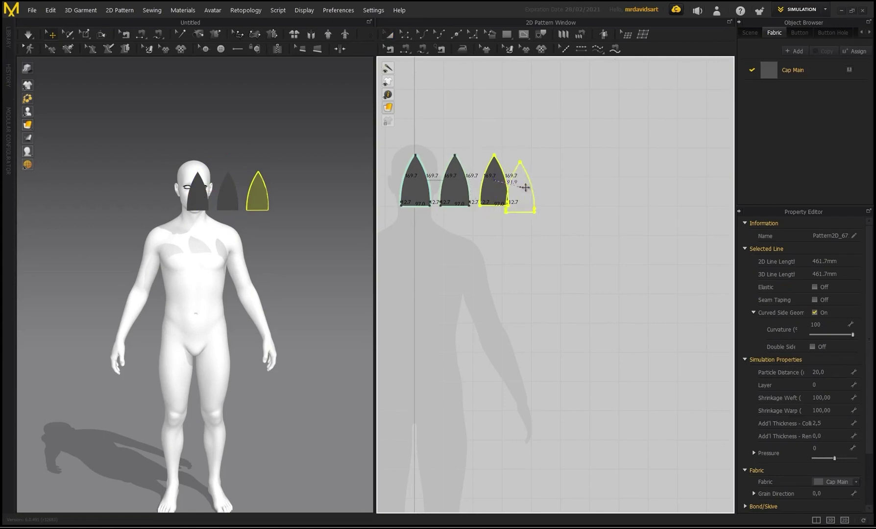
left_click(539, 187)
key("ctrl+v")
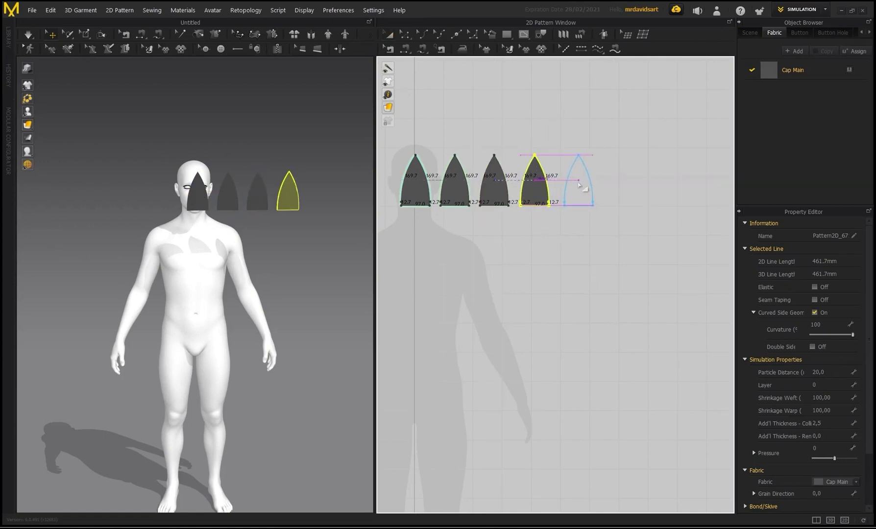
left_click(581, 185)
key("ctrl+v")
left_click(622, 186)
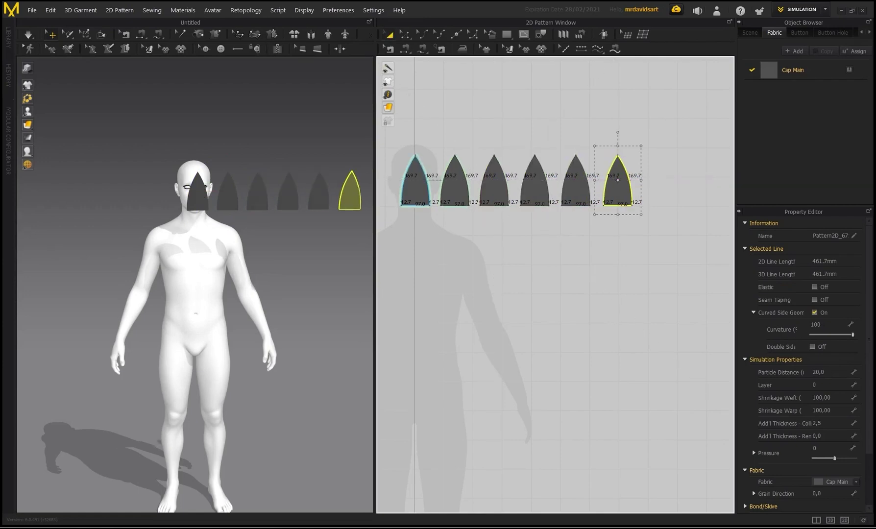
middle_click_drag(522, 127, 560, 136)
left_click(538, 145)
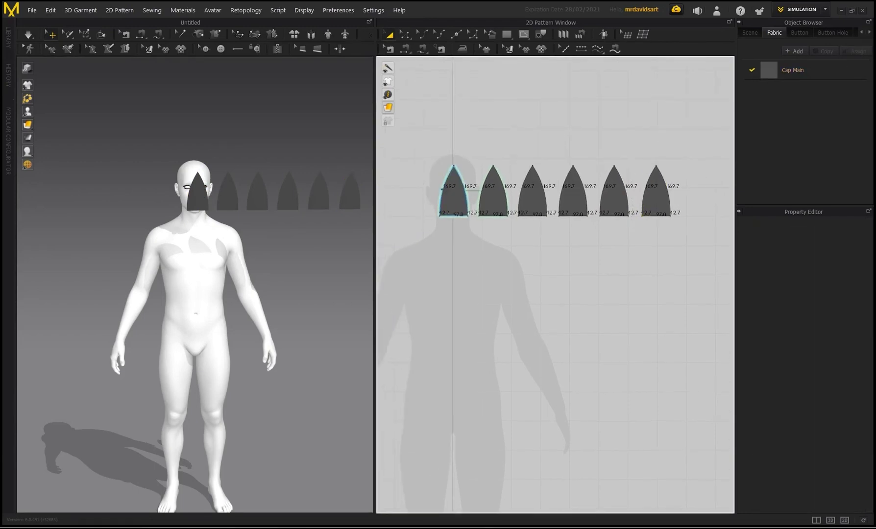
Select all six cap panels and apply linked editing to them as instance patterns.
left_click(451, 188)
scroll(450, 188, "up", 3)
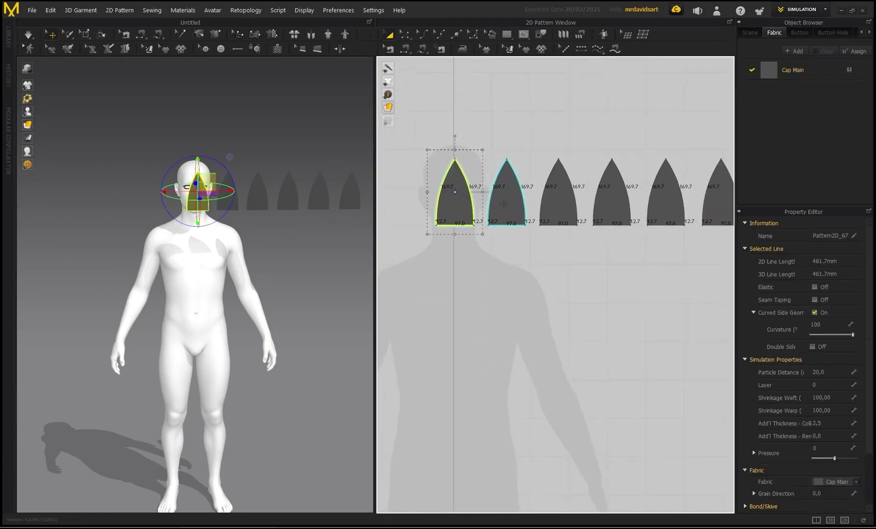
left_click(492, 206, "shift")
scroll(538, 170, "down", 2)
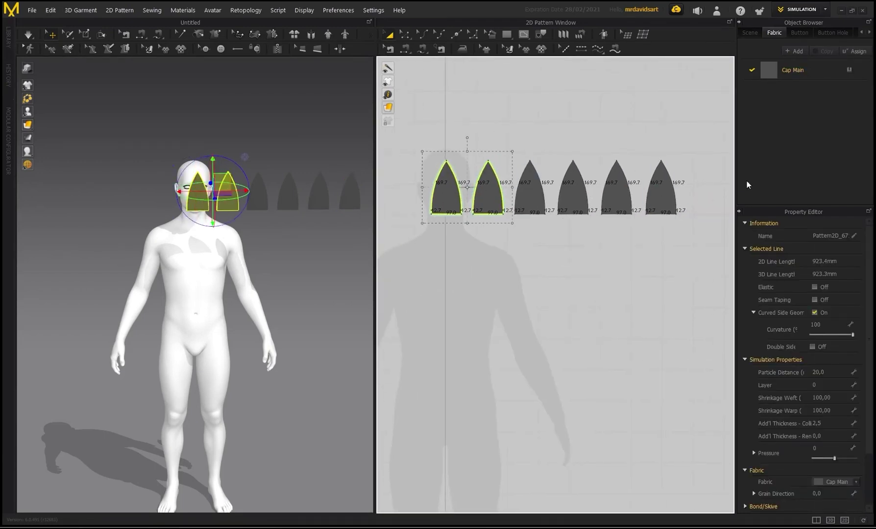
left_click(510, 128)
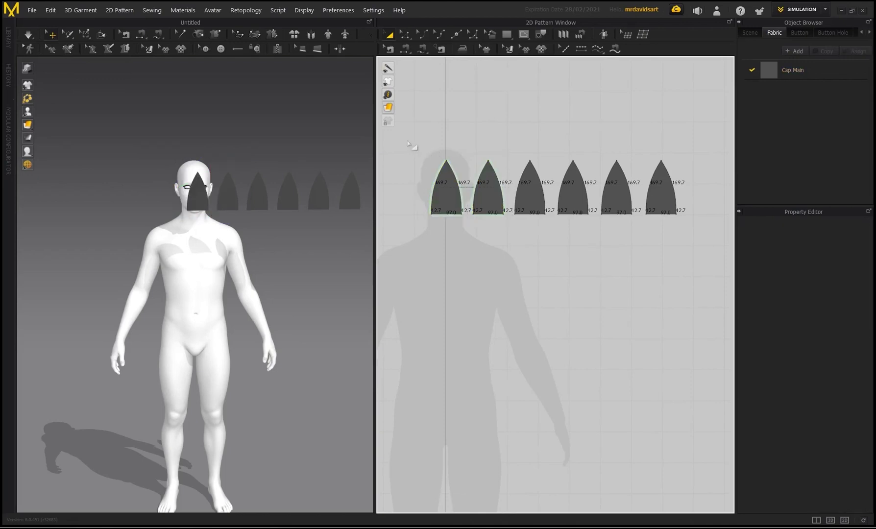
left_click_drag(512, 178, 692, 238)
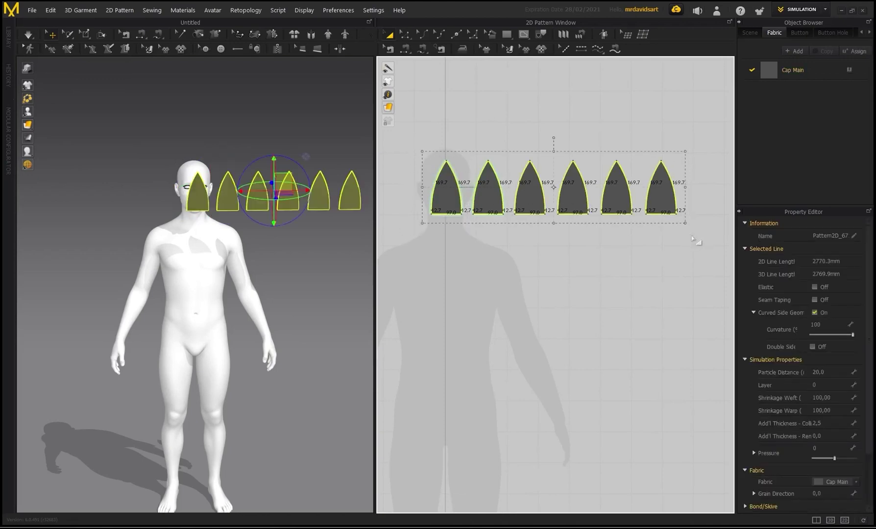
right_click(533, 193)
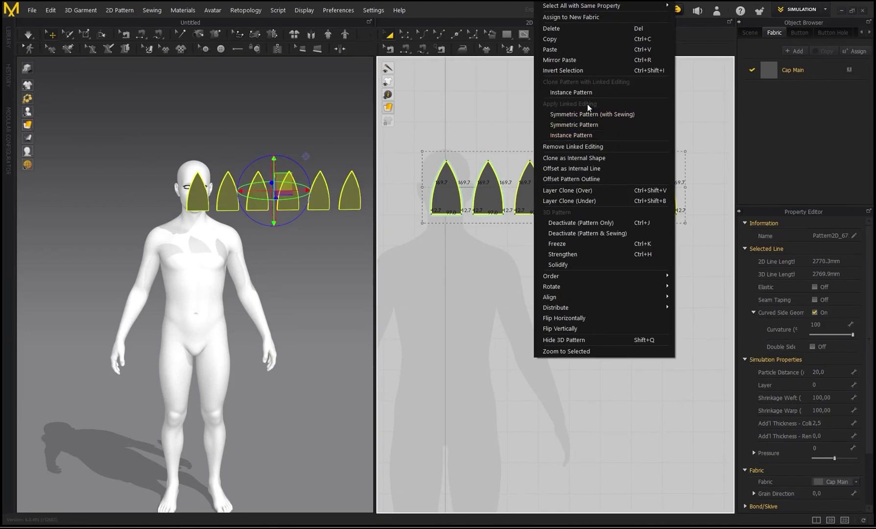
left_click(567, 135)
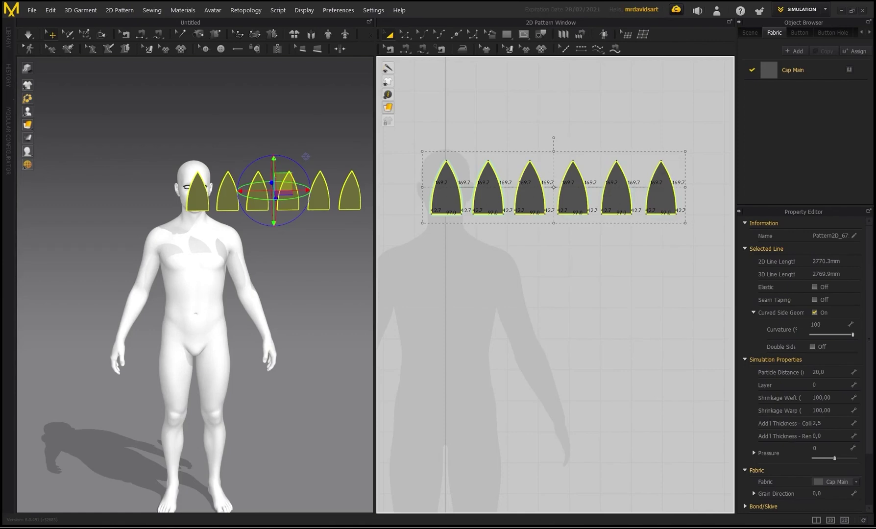
Check the linked editing across the row by selecting individual panels and the original panel's tip point.
left_click(534, 131)
left_click(662, 192)
left_click(619, 192)
left_click(443, 202)
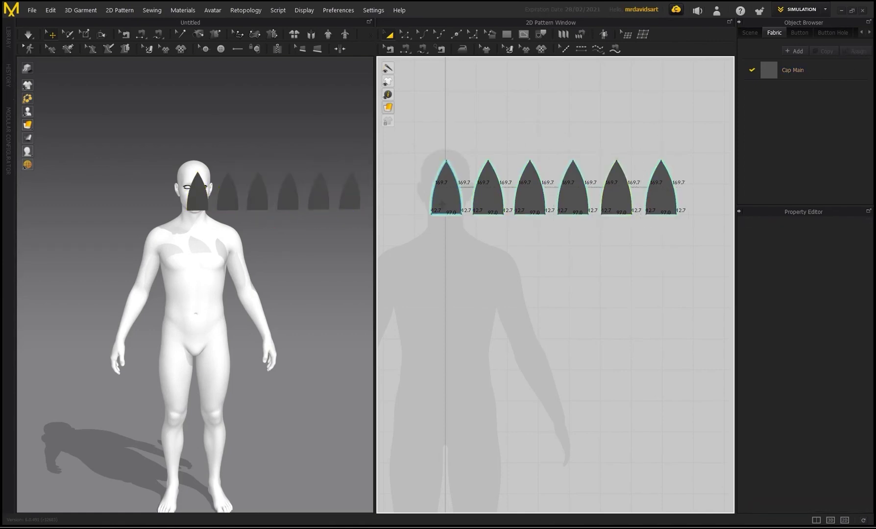
left_click(443, 202)
key("z")
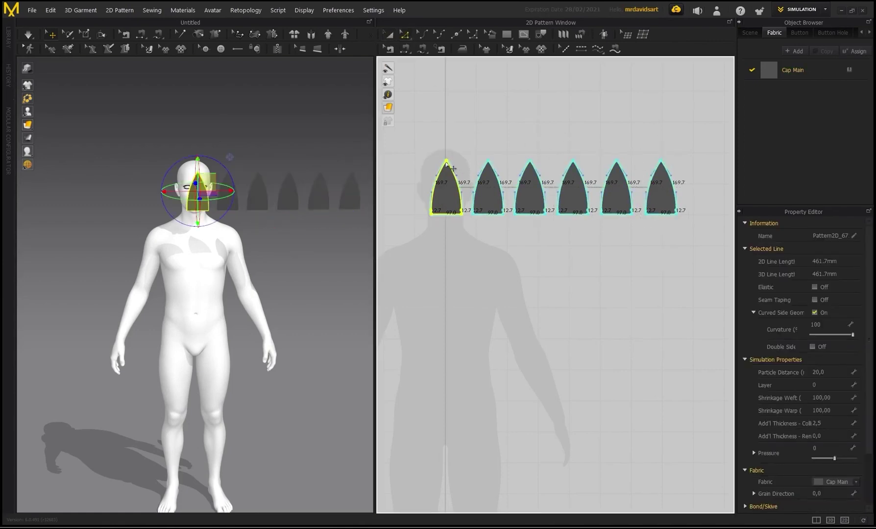
left_click(446, 160)
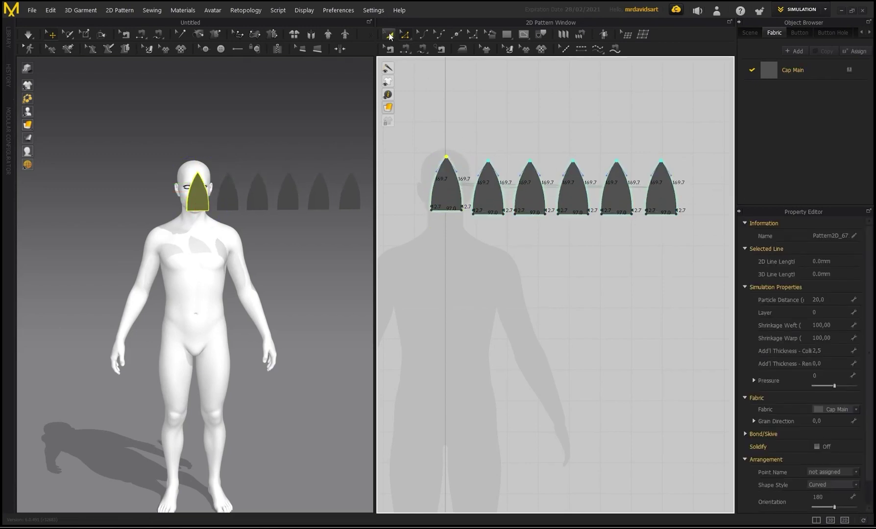
left_click(388, 34)
left_click(238, 164)
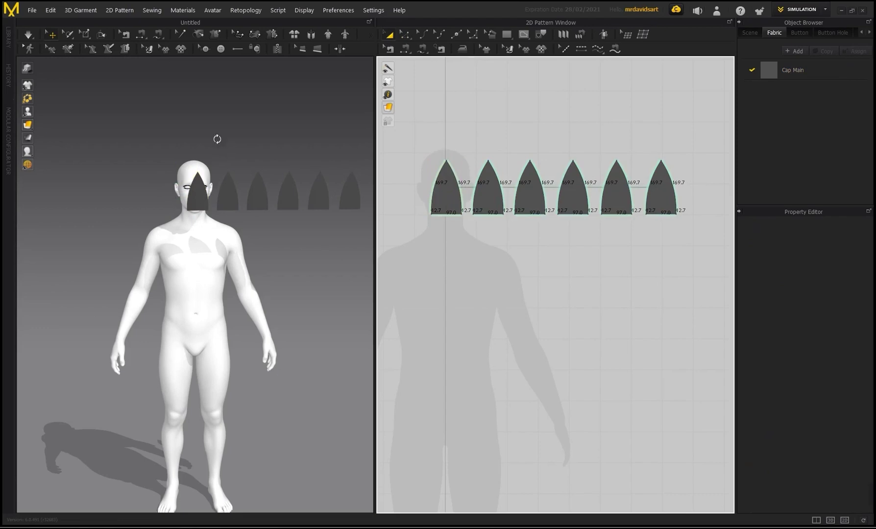
Select the first panel on the avatar and look up the Gizmo preferences.
right_click_drag(217, 139, 228, 193)
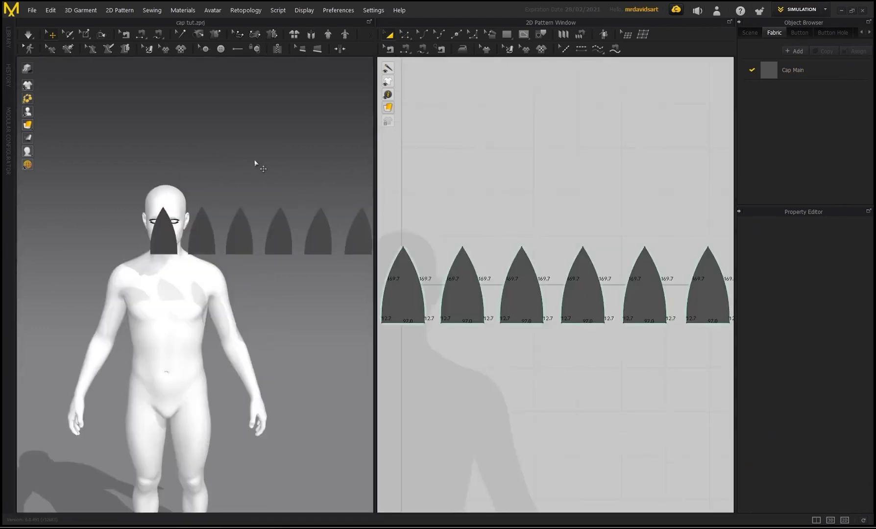
right_click_drag(255, 164, 211, 192)
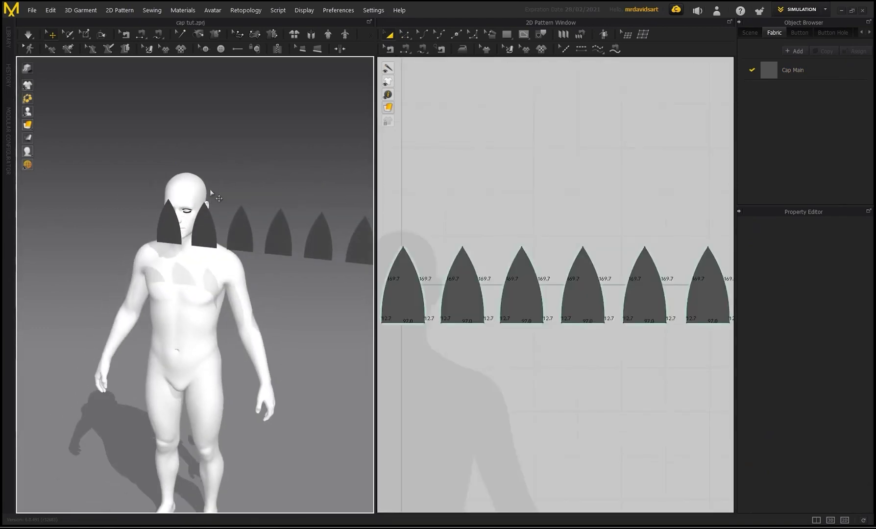
scroll(174, 195, "up", 2)
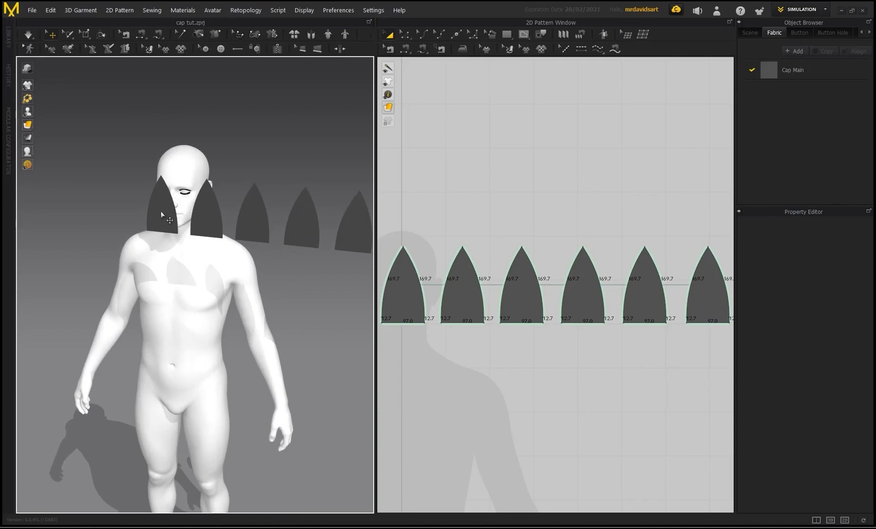
left_click(162, 214)
left_click(337, 10)
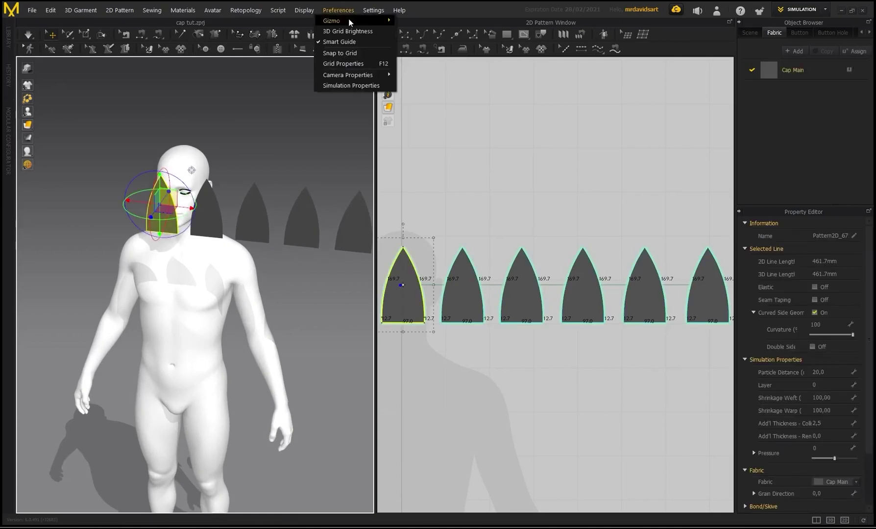
mouse_move(350, 21)
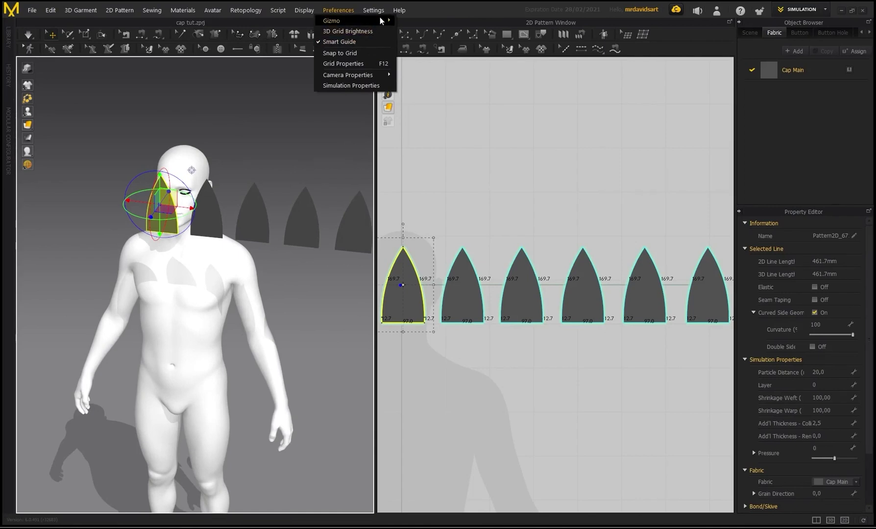
left_click(222, 167)
Move the first two panels sideways in 3D so they stand side by side in front of the avatar's face.
scroll(171, 172, "up", 1)
left_click(153, 202)
right_click_drag(154, 202, 232, 159)
scroll(233, 162, "up", 2)
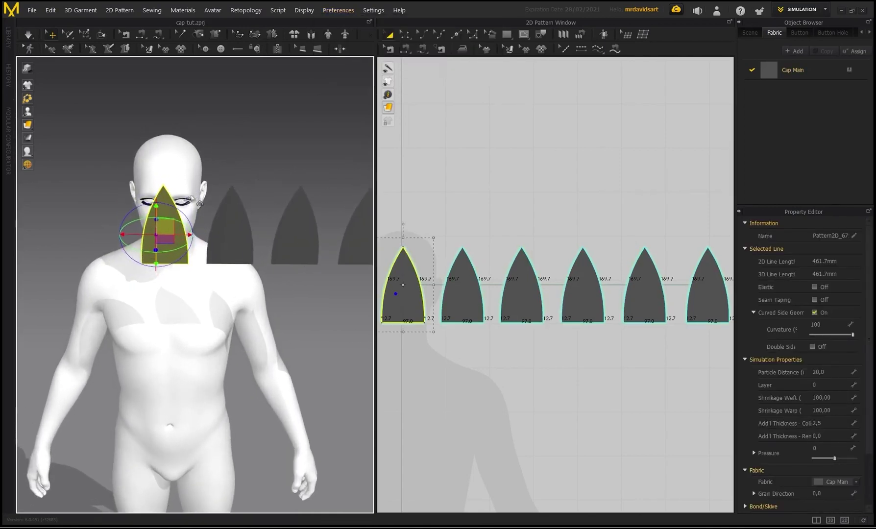
left_click_drag(182, 235, 152, 236)
left_click(248, 239)
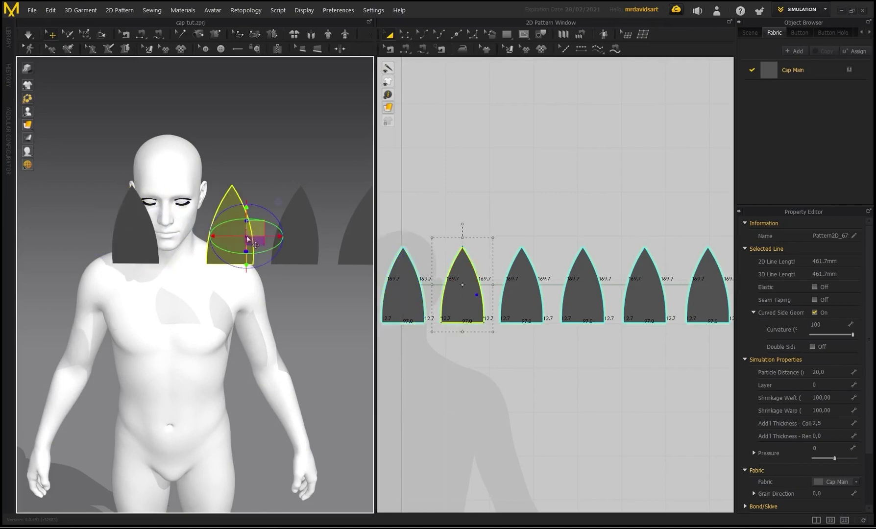
left_click_drag(272, 238, 224, 238)
left_click(243, 238)
right_click_drag(221, 164, 230, 126)
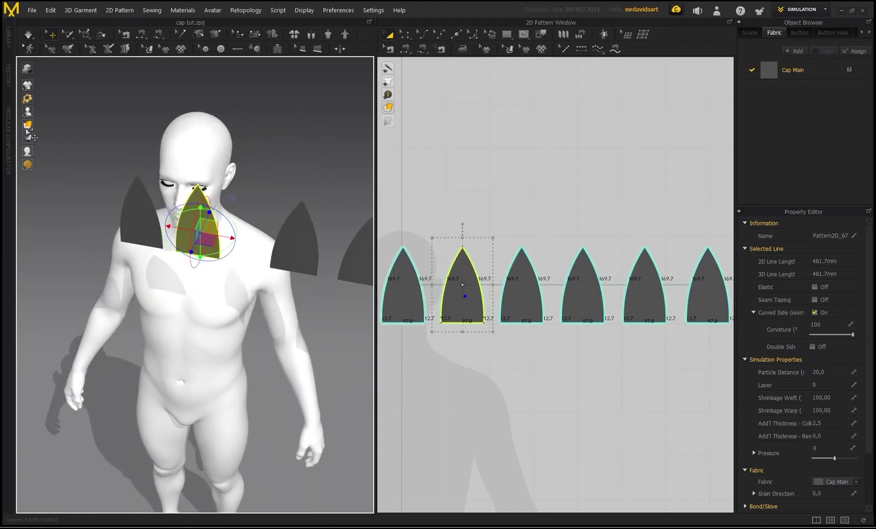
Move the third panel back to the avatar's left side and rotate it to face outward beside the head.
mouse_move(27, 128)
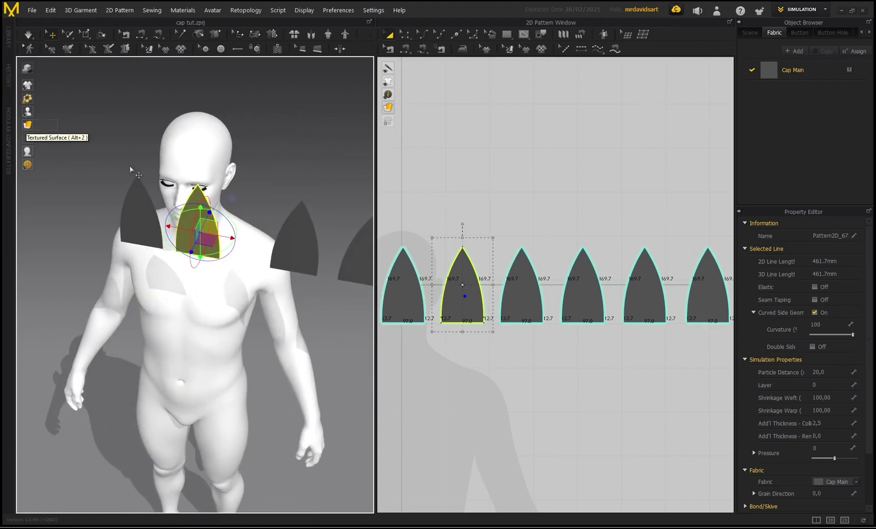
right_click_drag(130, 165, 316, 180)
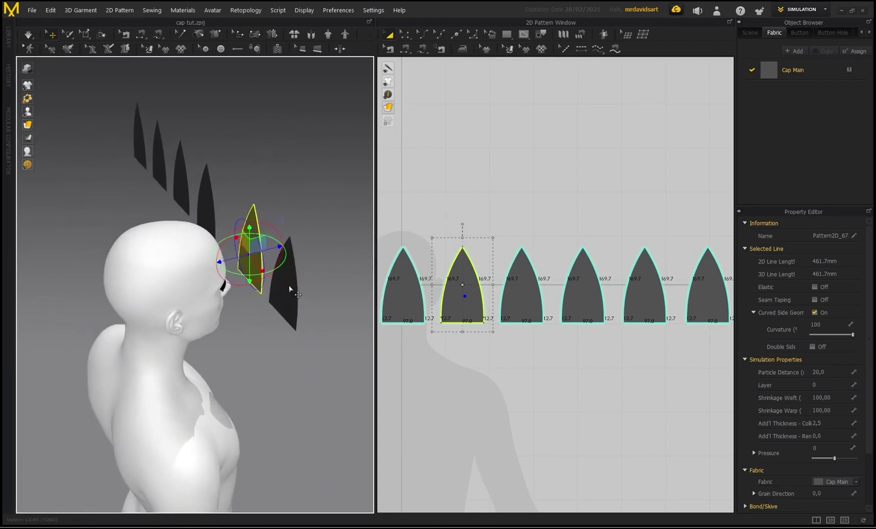
right_click_drag(289, 285, 164, 274)
right_click_drag(131, 221, 176, 169)
left_click(262, 275)
right_click_drag(293, 274, 245, 270)
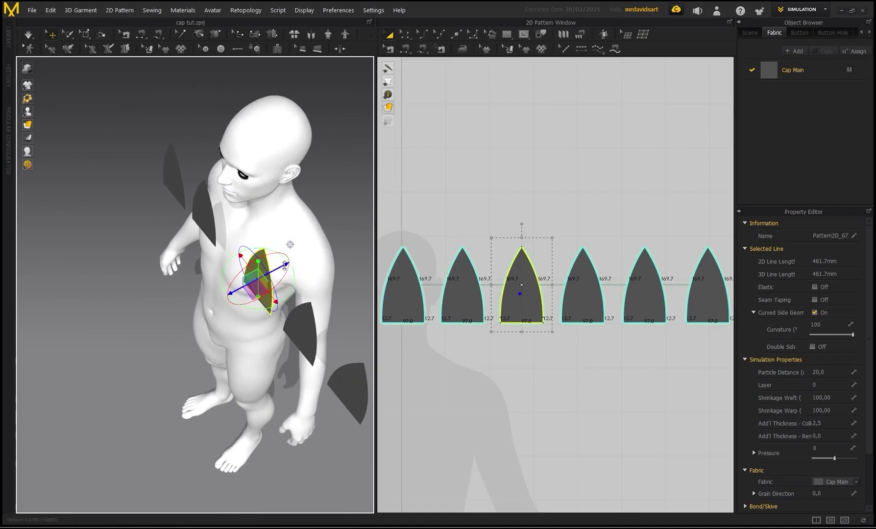
left_click_drag(284, 266, 349, 231)
middle_click_drag(261, 144, 219, 163)
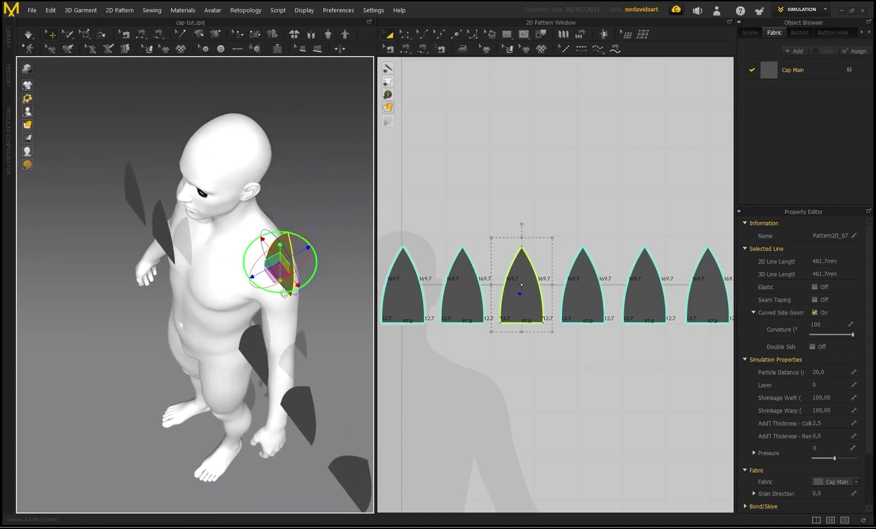
left_click_drag(296, 284, 279, 196)
Rotate the fourth panel and place it facing outward on the avatar's right side beside the head.
left_click(266, 362)
right_click_drag(250, 284, 280, 266)
left_click_drag(296, 370, 113, 281)
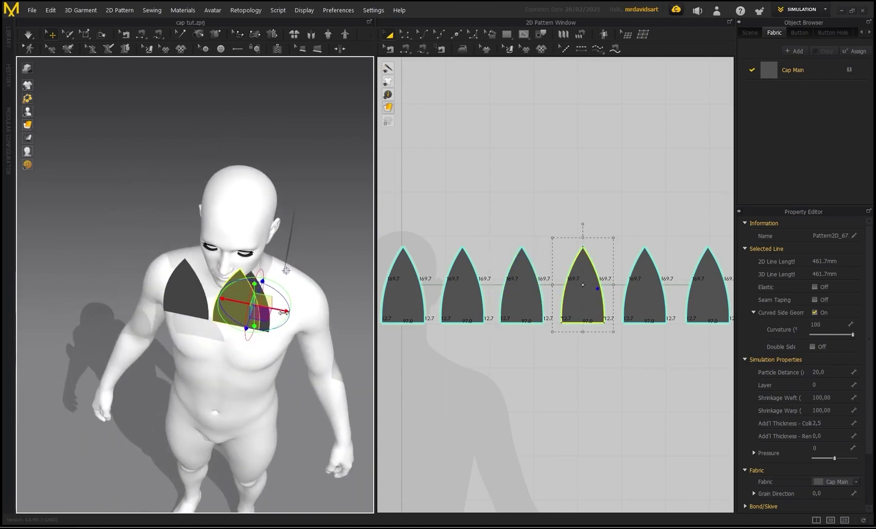
left_click_drag(283, 313, 170, 293)
right_click_drag(172, 297, 227, 404)
left_click_drag(185, 413, 135, 307)
left_click(284, 217)
Select the last two panels together and move them behind the avatar's head.
right_click_drag(285, 217, 225, 227)
scroll(219, 268, "down", 1)
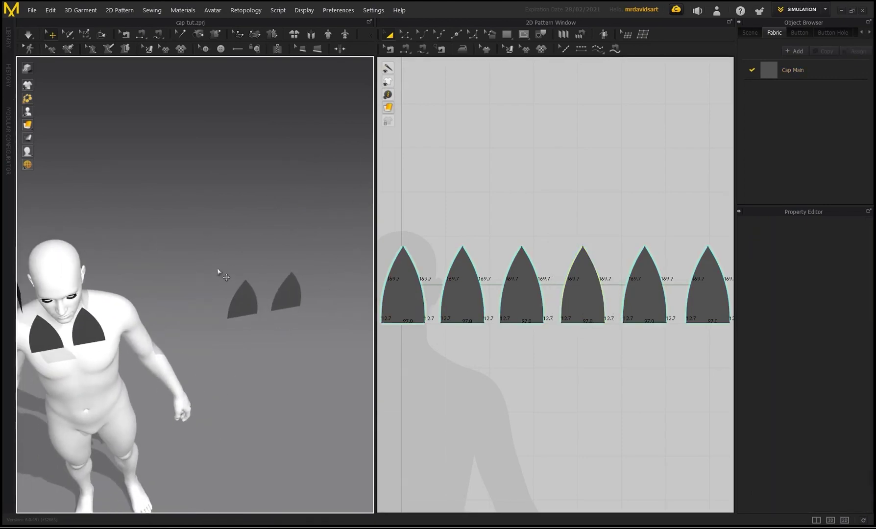
left_click(253, 301)
left_click(295, 302, "shift")
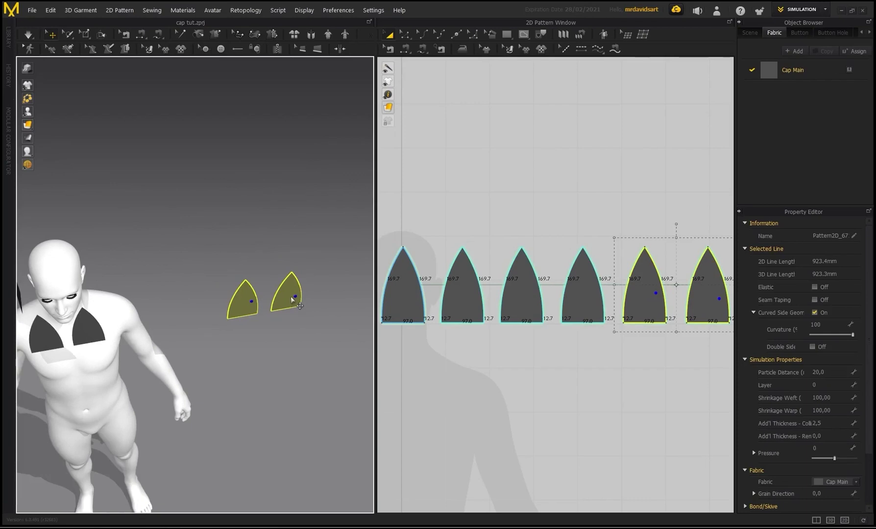
left_click(251, 319)
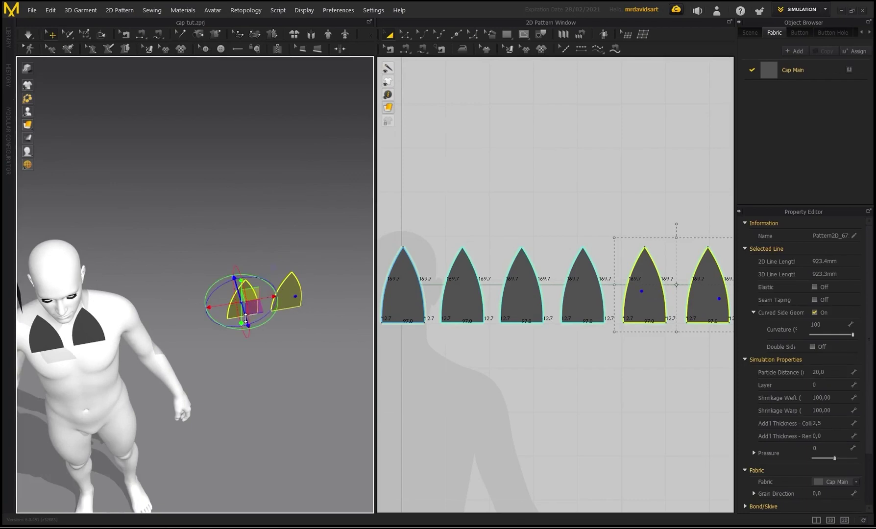
left_click_drag(255, 305, 62, 255)
right_click_drag(265, 309, 166, 234)
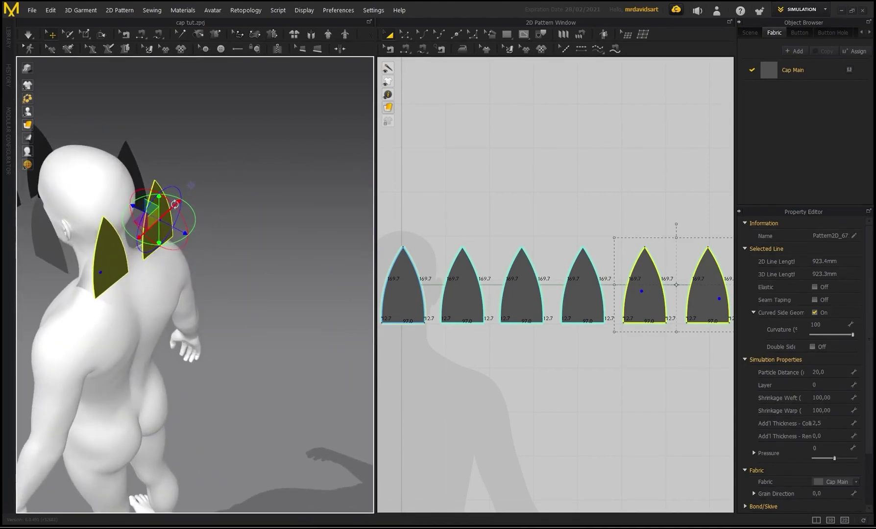
left_click_drag(177, 202, 184, 198)
Flip the normals of the two rear panels and deselect them.
right_click(123, 248)
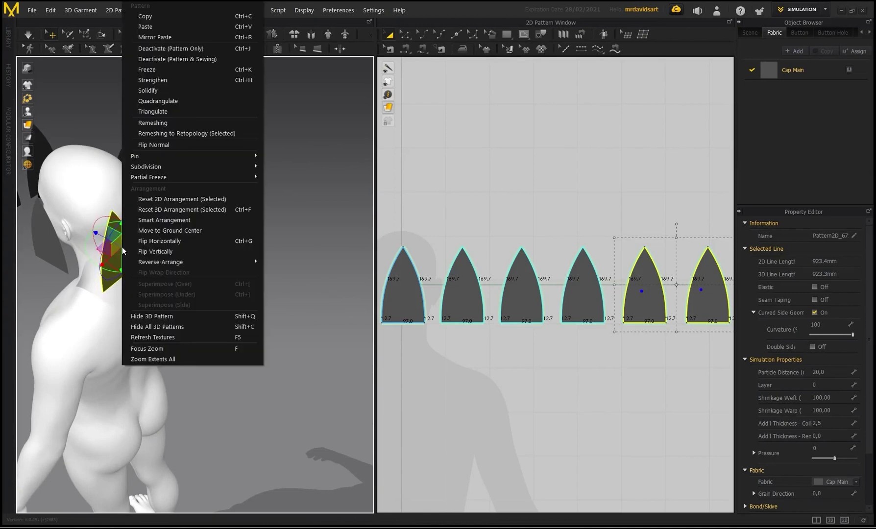
left_click(151, 143)
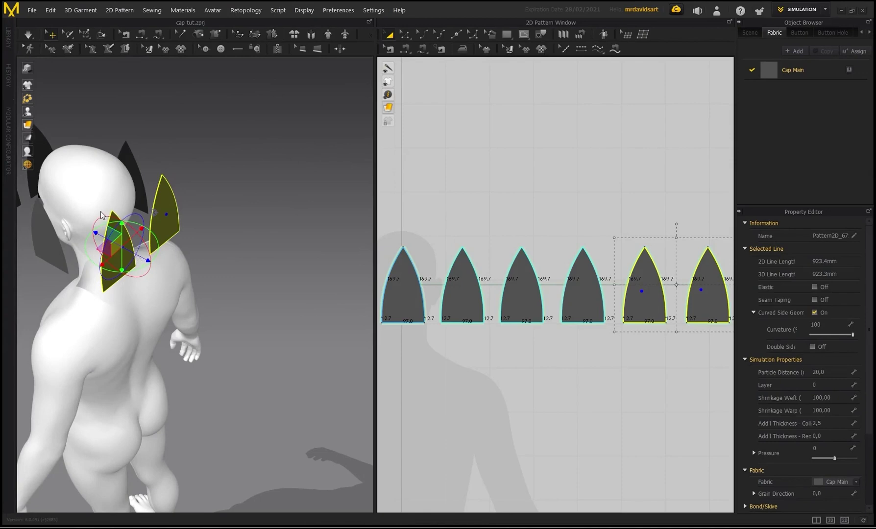
right_click_drag(92, 198, 271, 214)
left_click(271, 214)
scroll(275, 217, "down", 2)
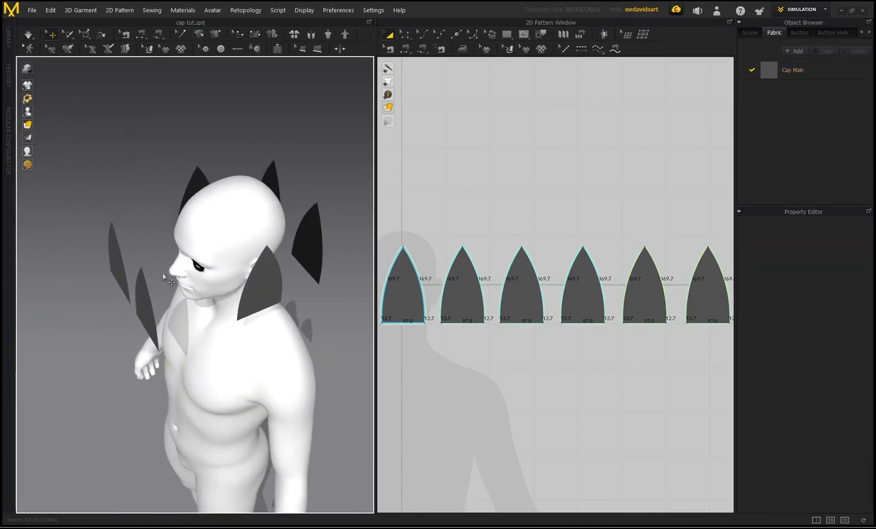
Select the two front panels together and move them closer to the avatar's face, centred around the head.
left_click(141, 307)
left_click(118, 266, "shift")
left_click_drag(140, 261, 187, 245)
mouse_move(235, 257)
right_mouse_down()
mouse_move(258, 247)
mouse_move(226, 267)
right_mouse_up()
left_click_drag(203, 247, 173, 253)
left_click(149, 158)
right_click_drag(150, 158, 178, 175)
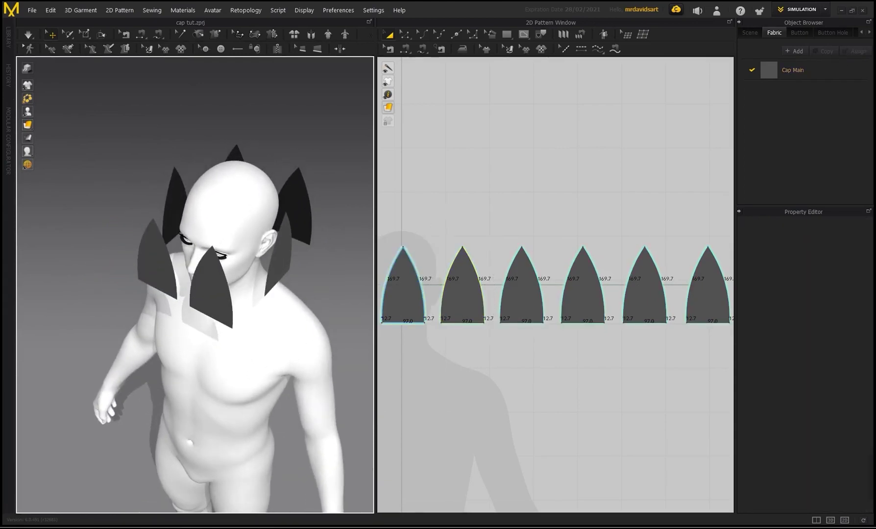
Free-sew the front-right panel's inner edge to the facing edge of the front-left panel, from tip to bottom corner.
scroll(490, 315, "down", 2)
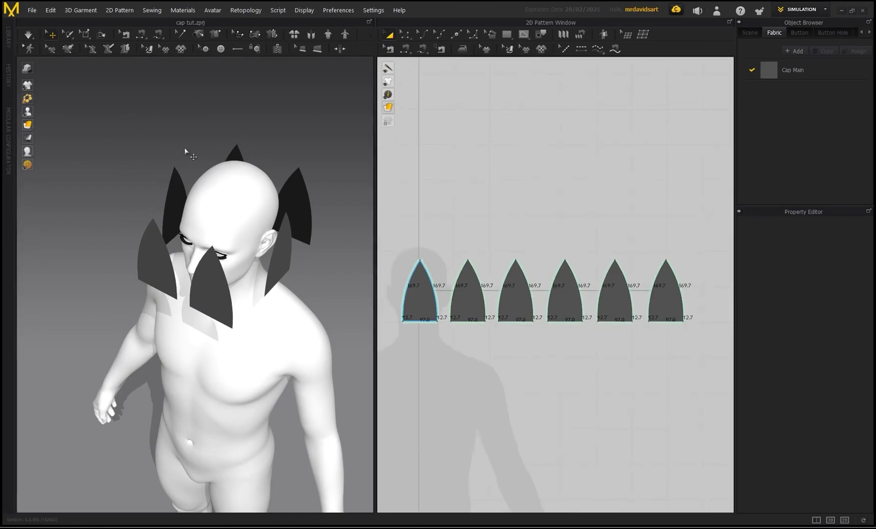
left_click(158, 37)
scroll(157, 133, "up", 3)
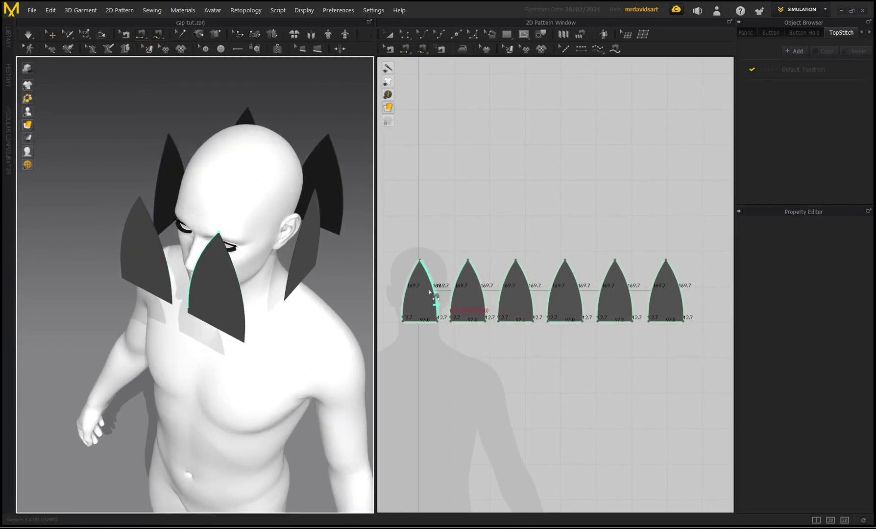
scroll(429, 290, "up", 2)
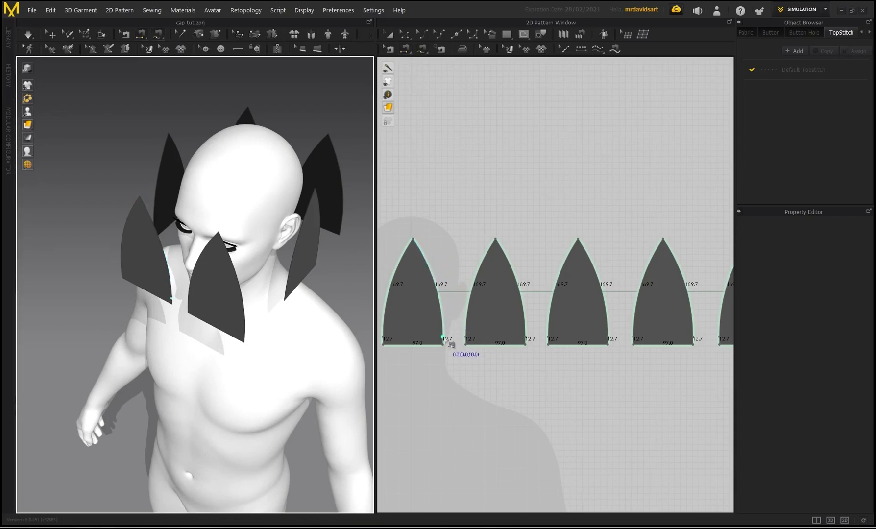
right_click_drag(102, 164, 139, 102)
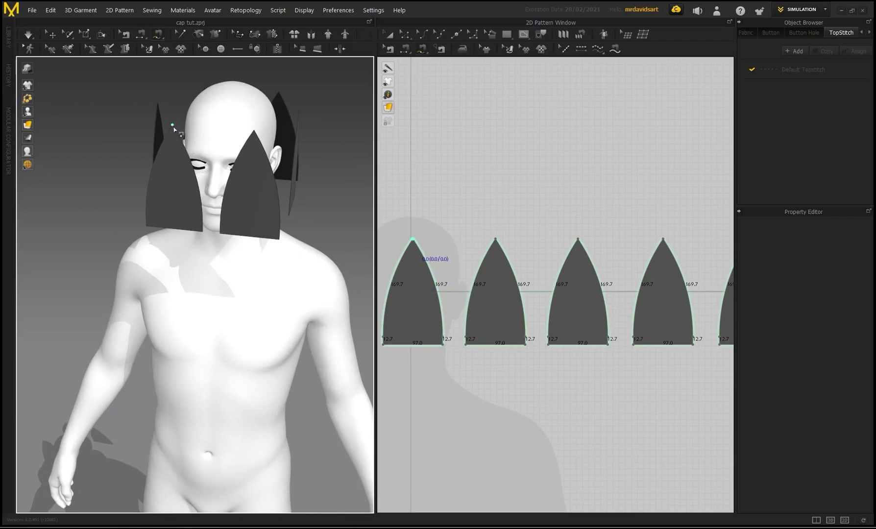
left_click(172, 126)
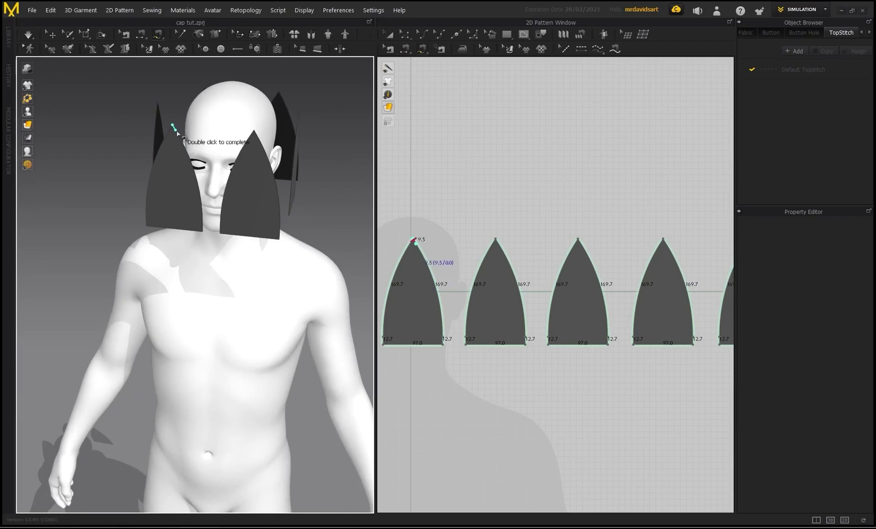
double_click(202, 232)
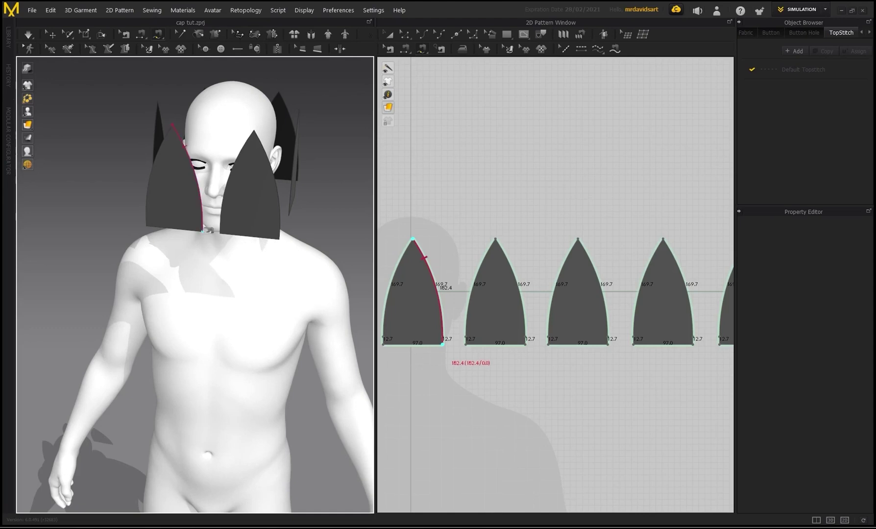
right_click_drag(318, 196, 351, 194)
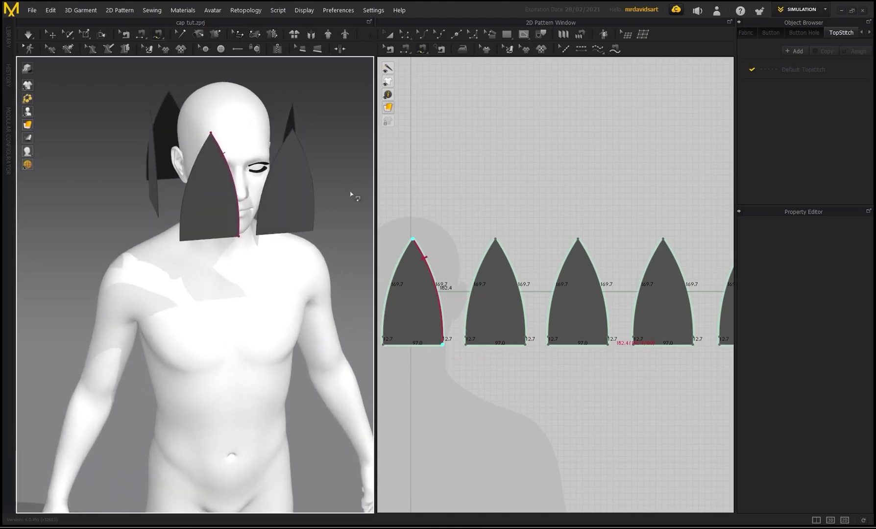
left_click(292, 129)
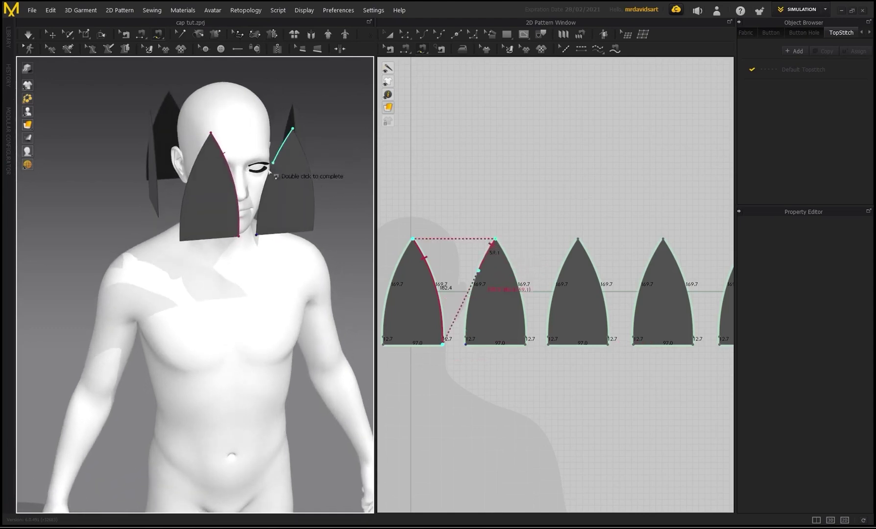
double_click(256, 236)
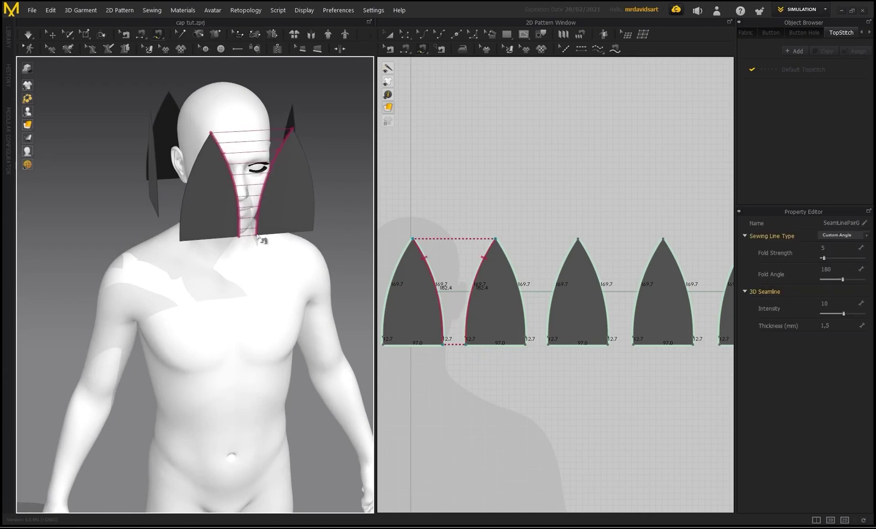
Free-sew the front-left panel's outer edge to the facing edge of the panel beside the avatar's left ear.
right_click_drag(338, 191, 199, 153)
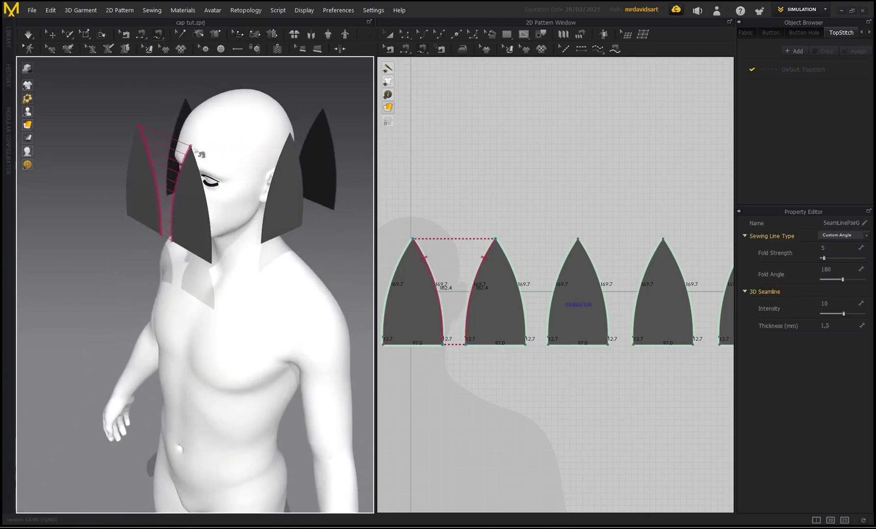
left_click(192, 148)
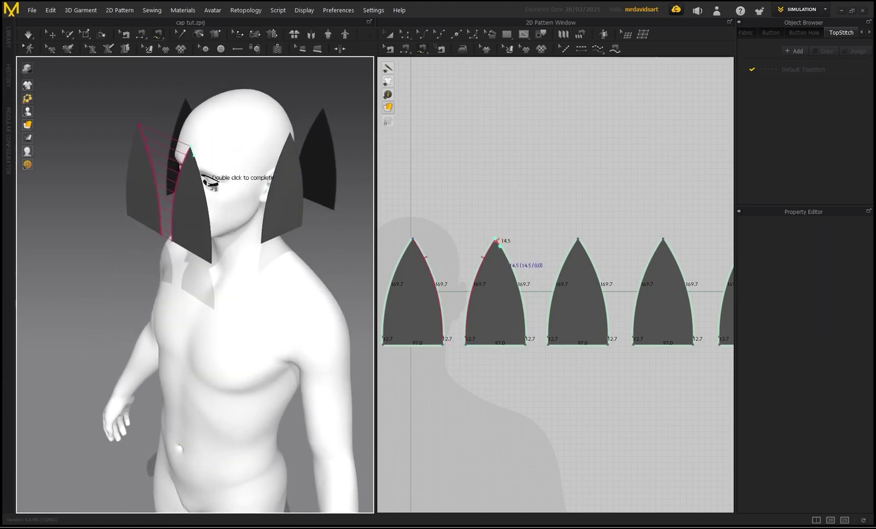
double_click(212, 266)
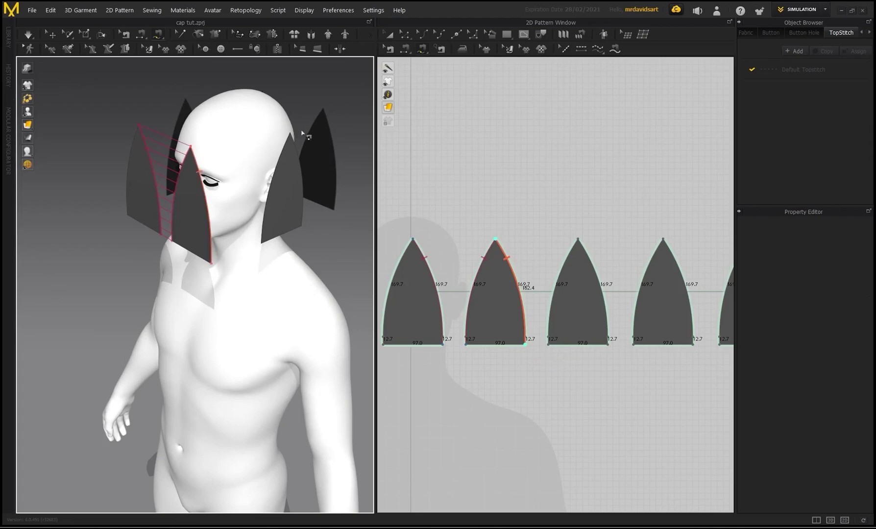
double_click(263, 243)
Free-sew the left side panel's rear edge to the facing edge of the rear-left panel, from tip to bottom corner.
right_click_drag(294, 251, 335, 254)
scroll(572, 311, "down", 5)
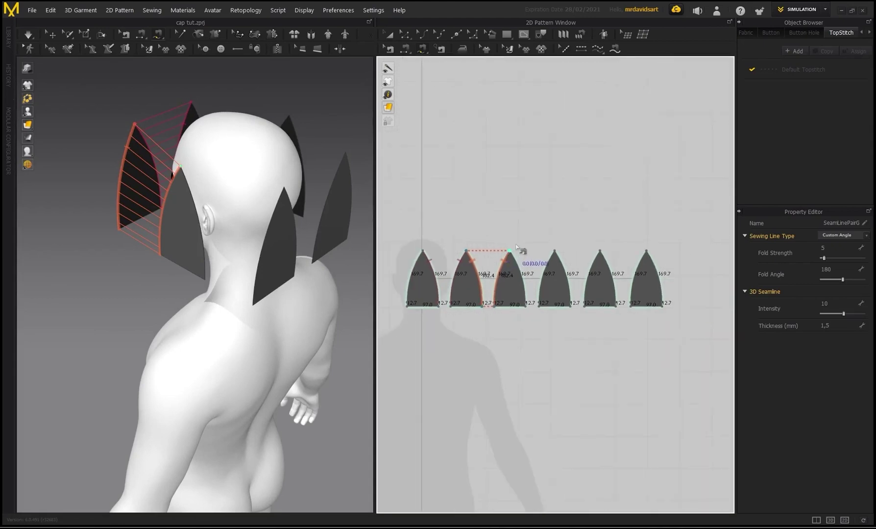
left_click(185, 174)
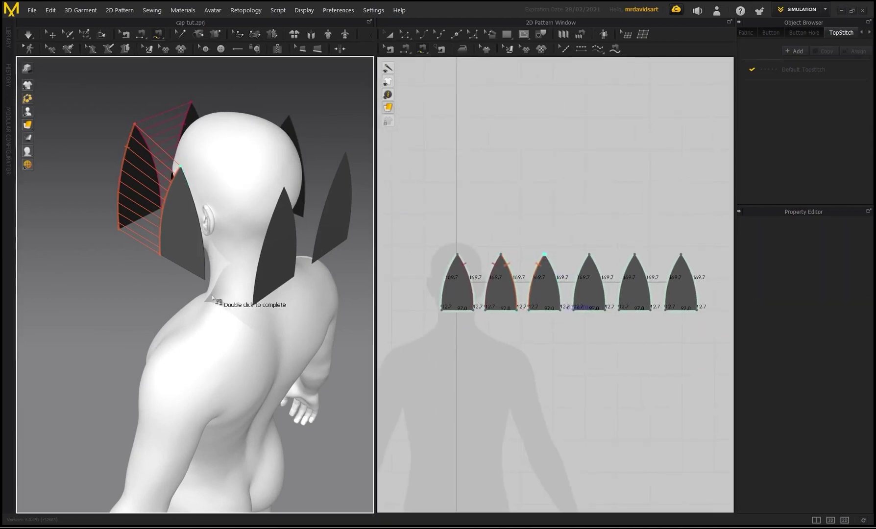
left_click(206, 282)
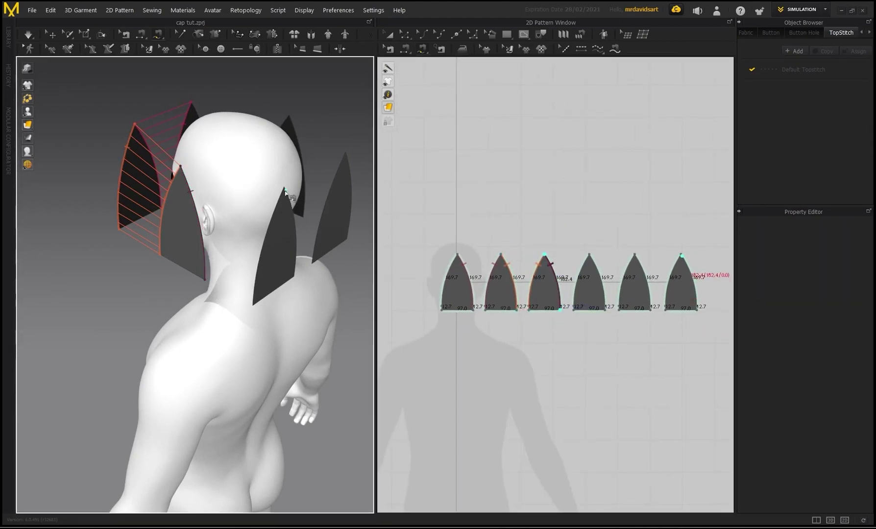
left_click(254, 305)
double_click(255, 307)
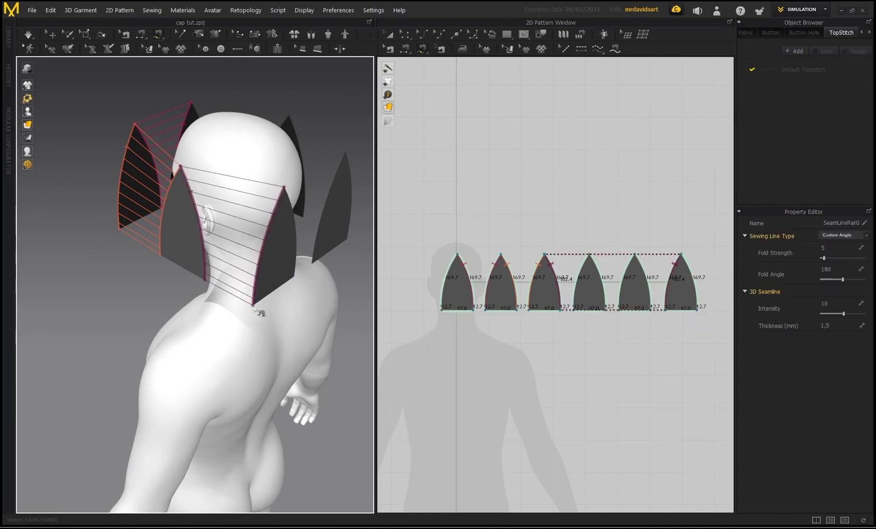
Free-sew the two rear panels together along their facing edges behind the avatar's head.
right_click_drag(257, 308, 159, 160)
left_click(155, 139)
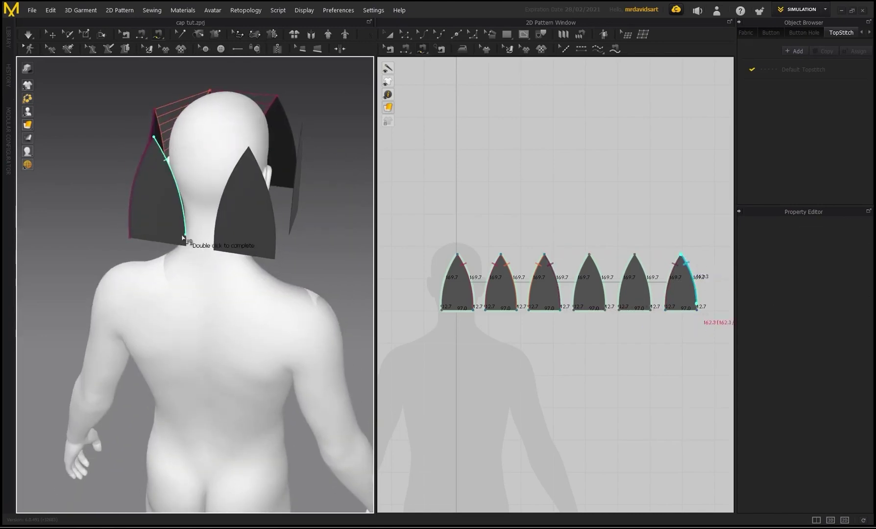
left_click(186, 245)
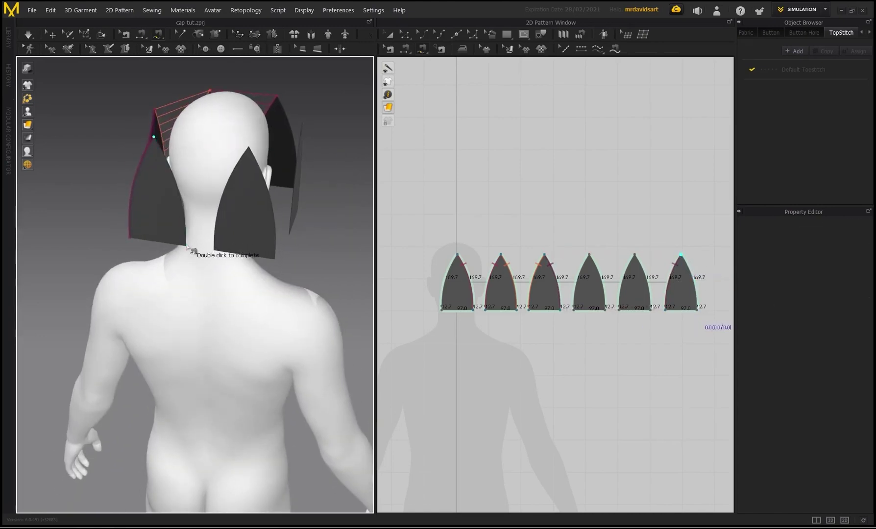
left_click(240, 165)
left_click(215, 252)
Free-sew the rear-right panel's outer edge to the rear edge of the panel beside the avatar's right ear.
right_click_drag(323, 256, 267, 252)
left_click(159, 138)
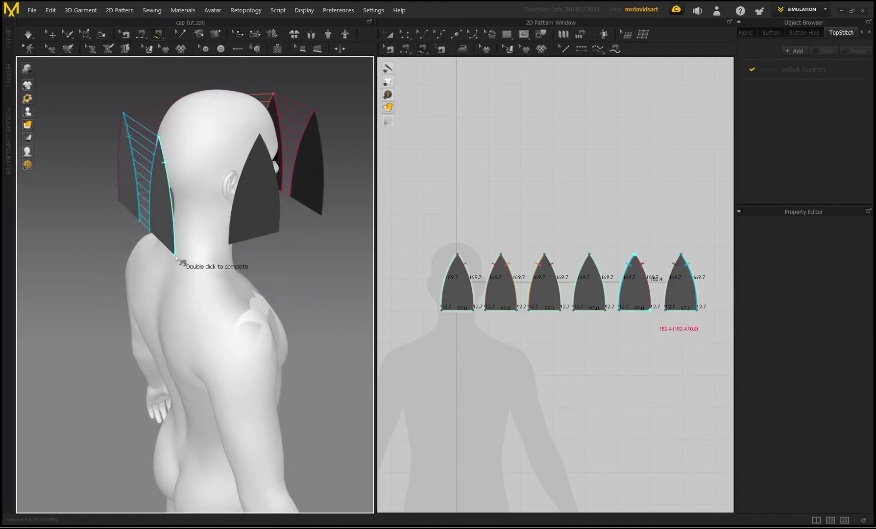
double_click(172, 254)
left_click(261, 136)
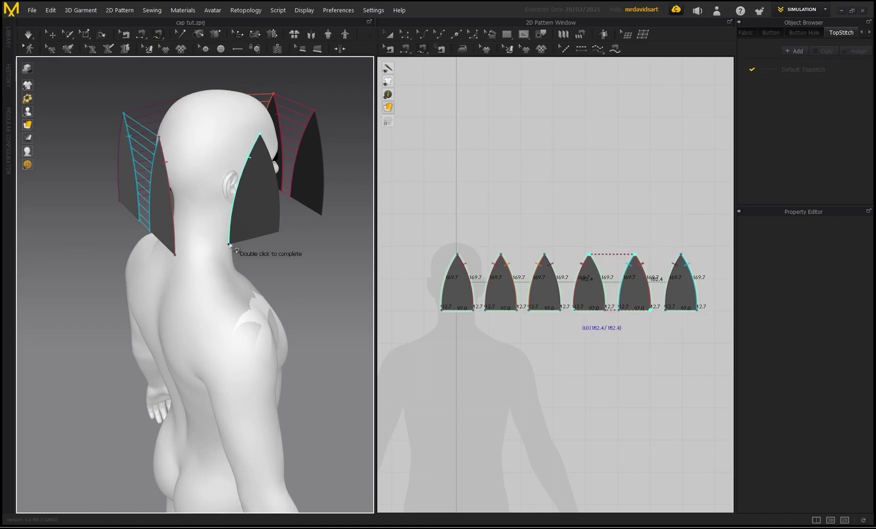
double_click(229, 245)
Free-sew the right side panel's front edge to the front-right panel's outer edge, closing the ring of six panels.
right_click_drag(229, 245, 251, 246)
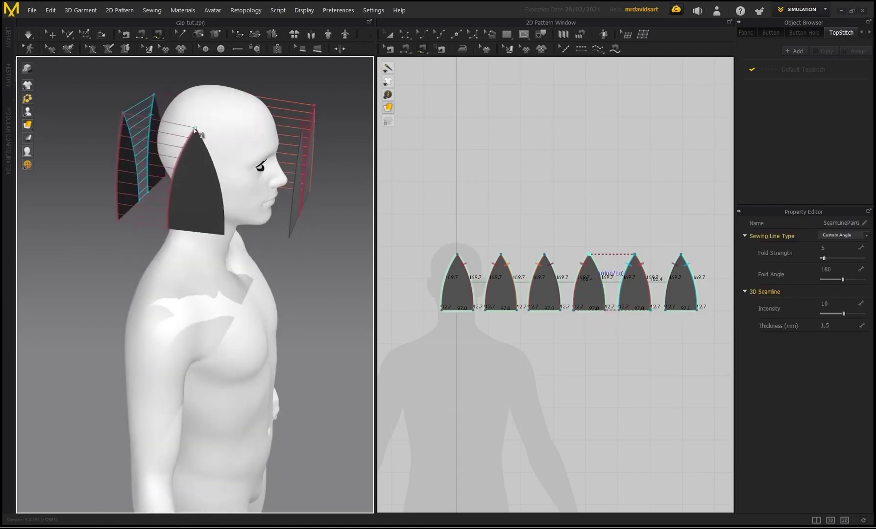
left_click(195, 129)
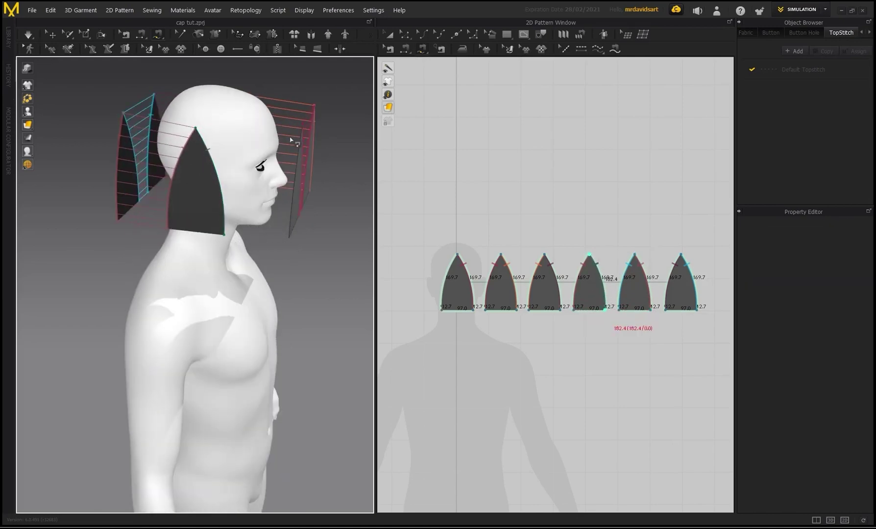
double_click(288, 238)
Select all six cap panels and set their particle distance to 10.
right_click_drag(306, 260, 192, 99)
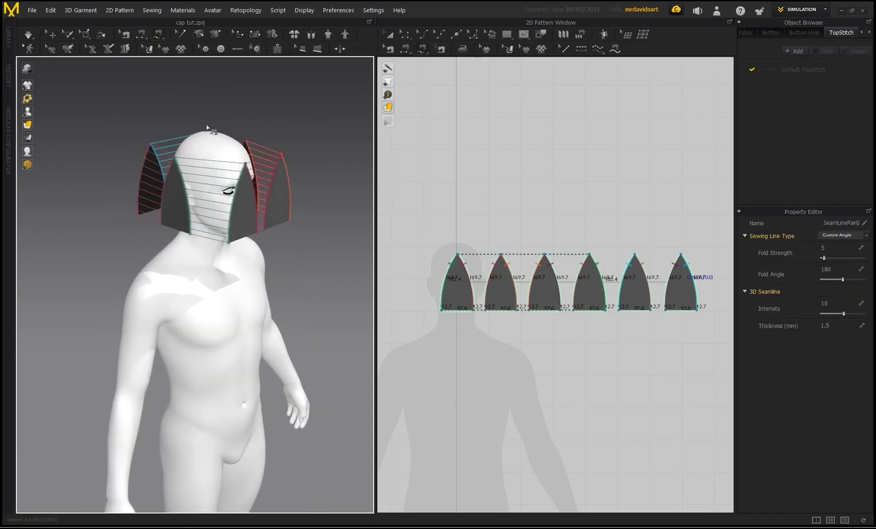
left_click(386, 38)
scroll(509, 238, "down", 2)
left_click_drag(452, 211, 680, 295)
left_click(829, 370)
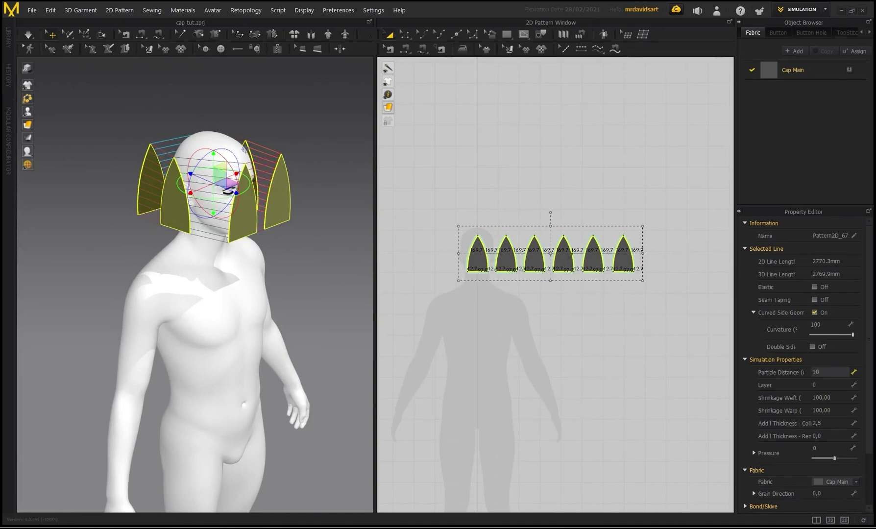
key("Return")
Deselect the panels and start the simulation to drape the sewn cap over the avatar's head.
middle_click_drag(296, 175, 269, 203)
scroll(270, 203, "up", 2)
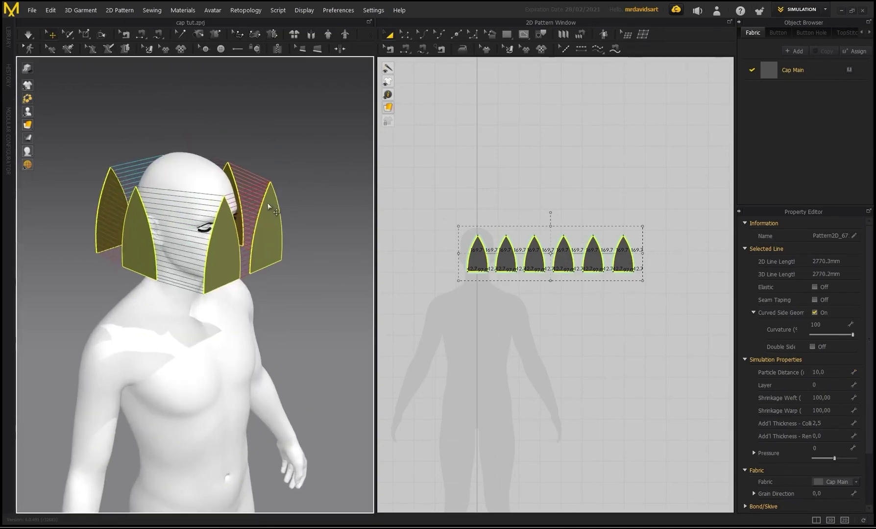
right_click_drag(265, 170, 247, 164)
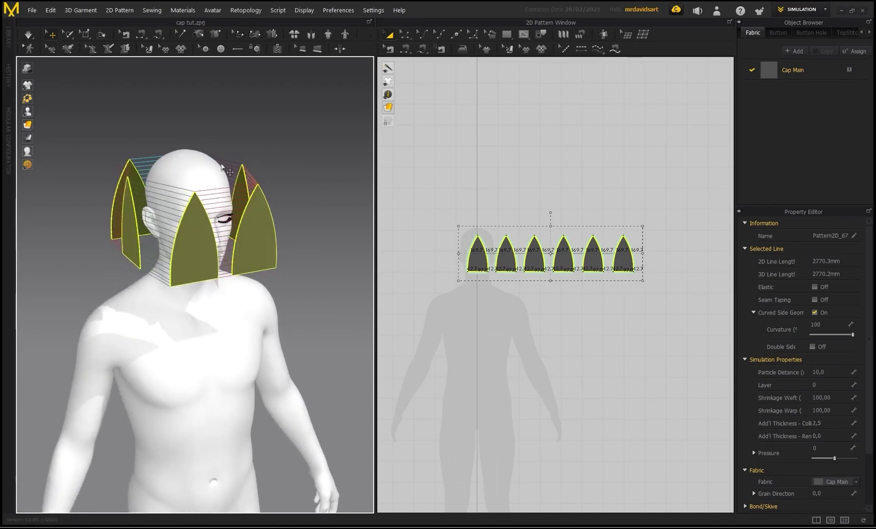
scroll(223, 165, "up", 2)
right_click_drag(200, 126, 199, 148)
left_click(231, 131)
scroll(172, 125, "down", 2)
key("space")
With the simulation running, pull the cap's rear panels backward and down from the avatar's right side.
left_click(138, 179)
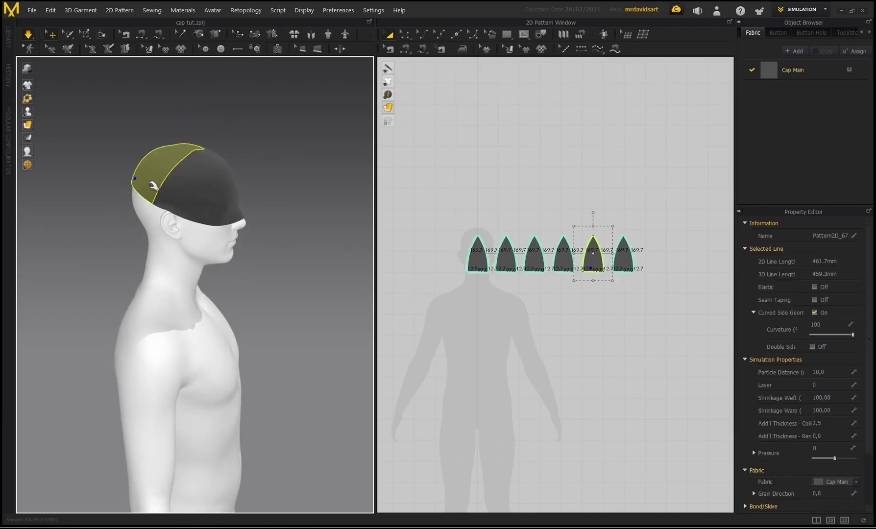
left_click_drag(164, 177, 111, 211)
left_click(228, 183)
left_click_drag(146, 184, 102, 201)
From the avatar's left side, pull the cap's back edge down and shift the left side panel upward and back.
right_click_drag(93, 167, 245, 177)
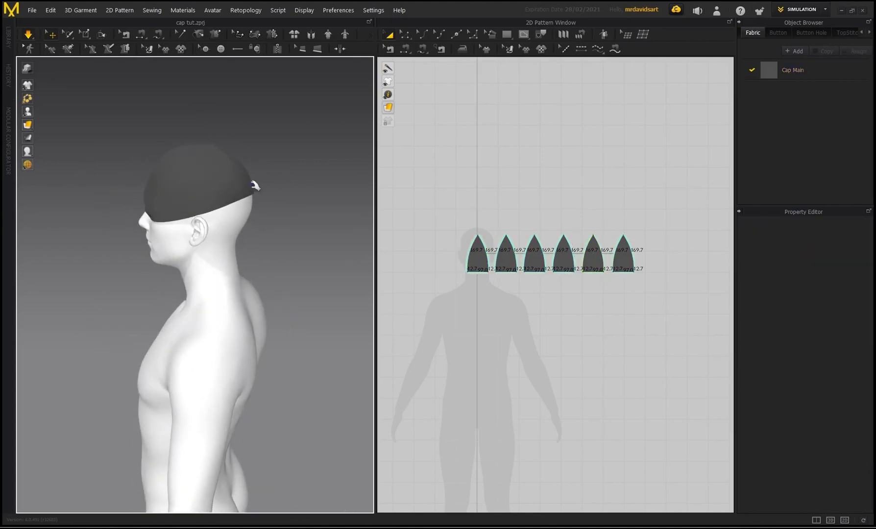
left_click_drag(247, 198, 288, 249)
left_click_drag(171, 170, 186, 152)
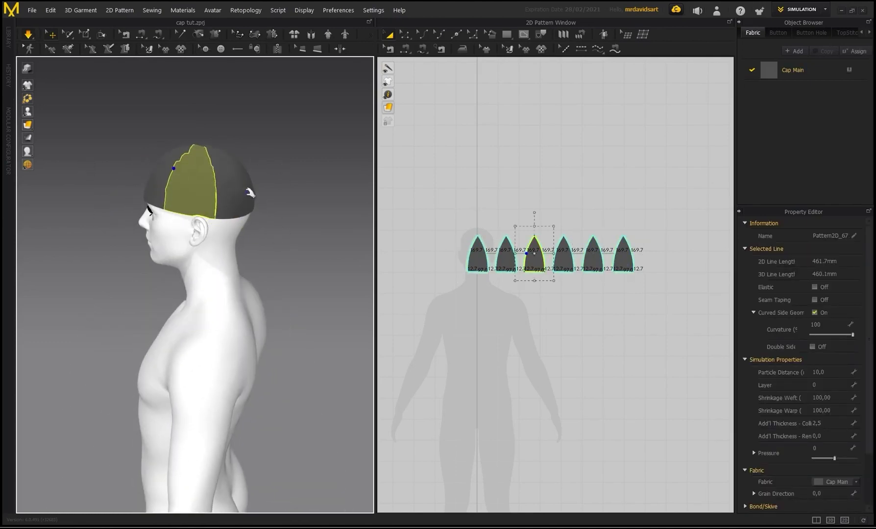
left_click_drag(249, 197, 276, 263)
left_click_drag(180, 180, 218, 173)
Lift the front-left panel up off the forehead and pull the two rear panels down at the back of the head.
right_click_drag(214, 133, 237, 139)
left_click_drag(156, 177, 168, 172)
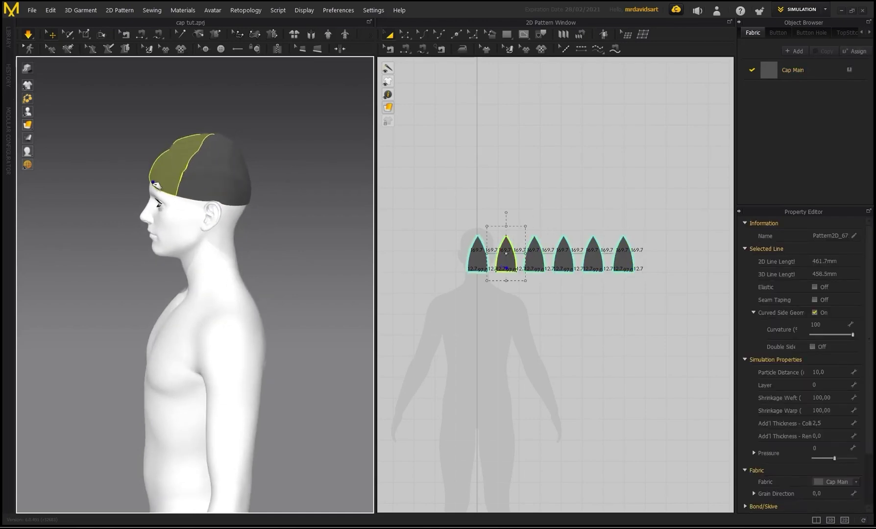
left_click(262, 220)
left_click(250, 207)
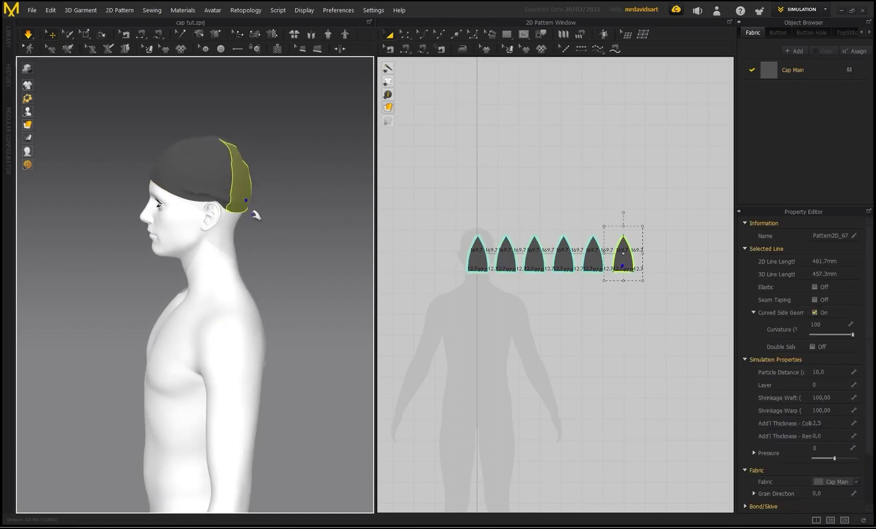
right_click_drag(308, 187, 267, 199)
left_click_drag(298, 205, 303, 226)
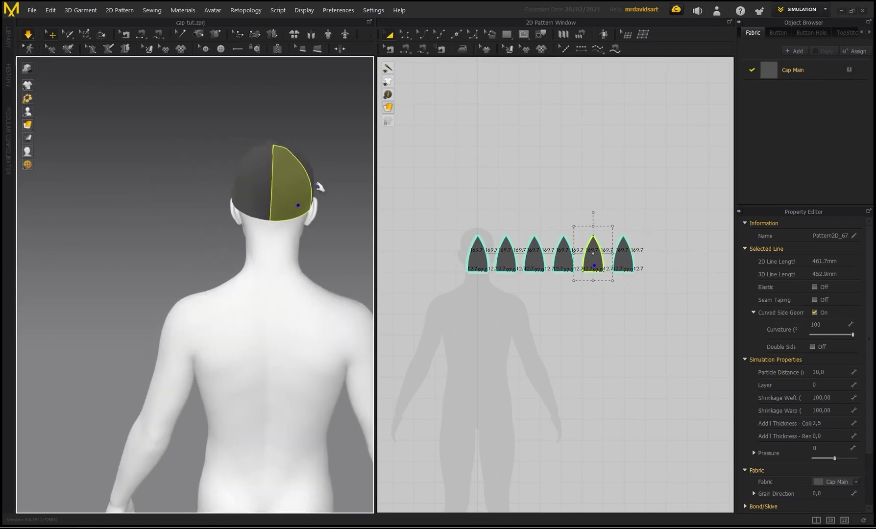
left_click(319, 188)
Pull the cap forward on the avatar's right side and shift its front panels sideways across the forehead.
right_click_drag(317, 169, 218, 138)
left_click_drag(262, 186, 317, 178)
left_click(333, 167)
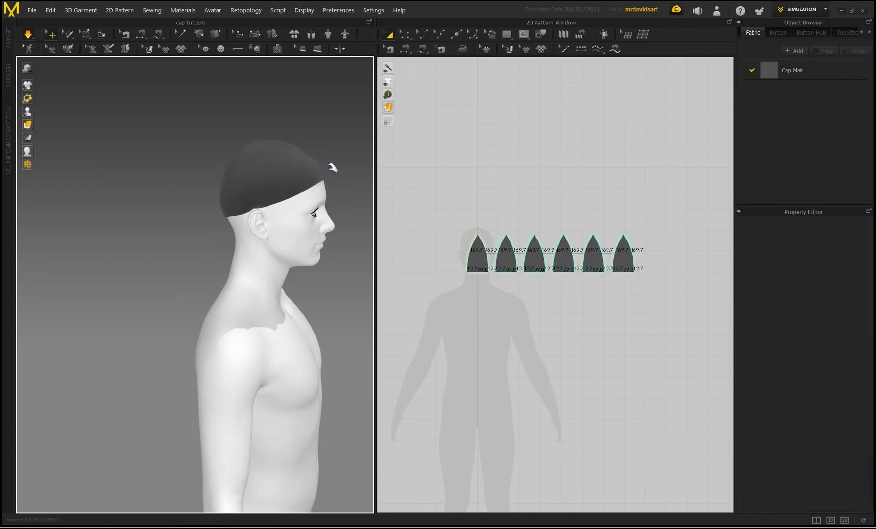
right_click_drag(332, 167, 248, 143)
left_click_drag(274, 183, 310, 177)
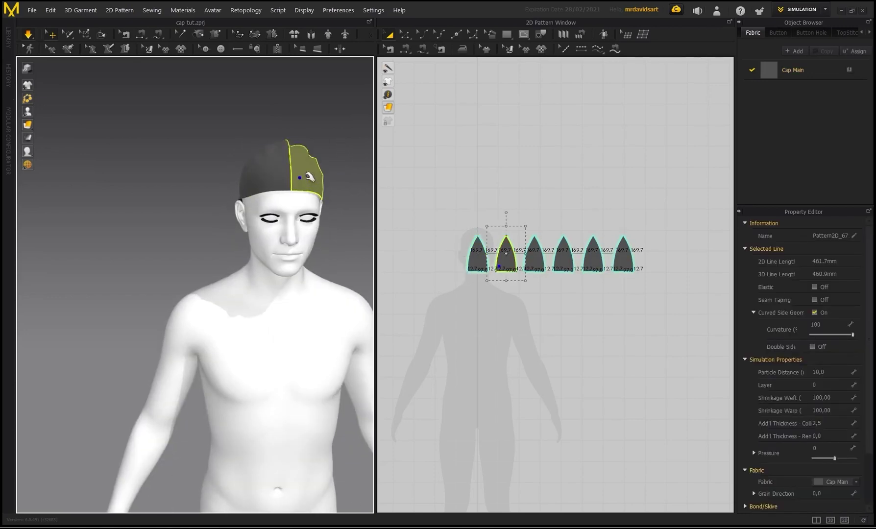
right_click_drag(280, 162, 319, 201)
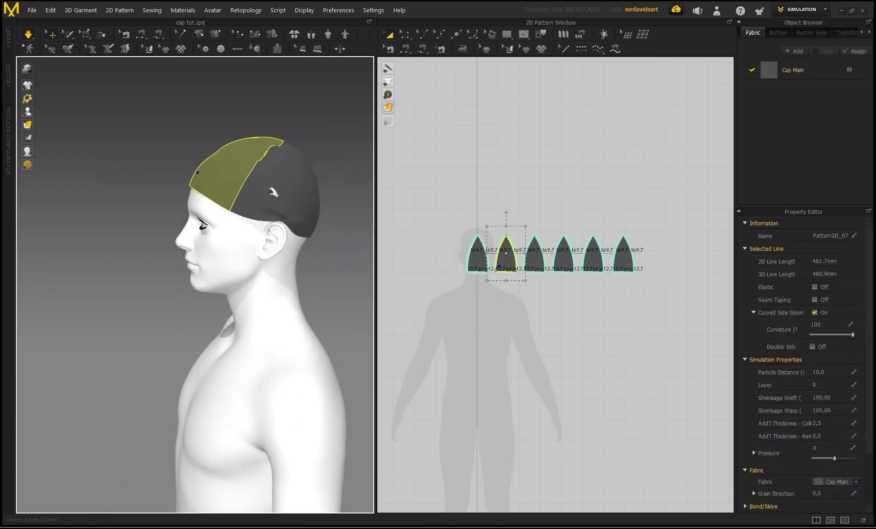
From the avatar's left side, pull the cap's left side panel backward and adjust the front-left panel.
mouse_move(272, 191)
left_mouse_down()
mouse_move(273, 182)
mouse_move(240, 163)
mouse_move(280, 201)
left_mouse_up()
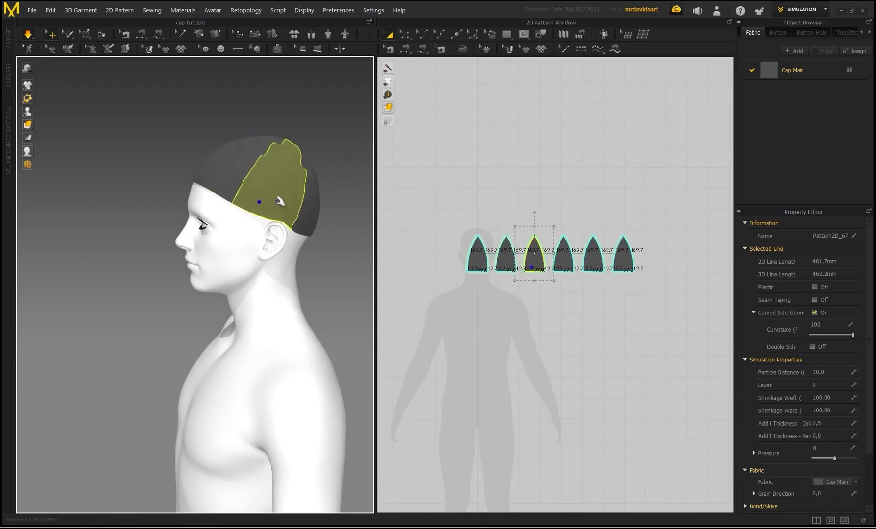
left_click(302, 228)
left_click(273, 177)
left_click(222, 172)
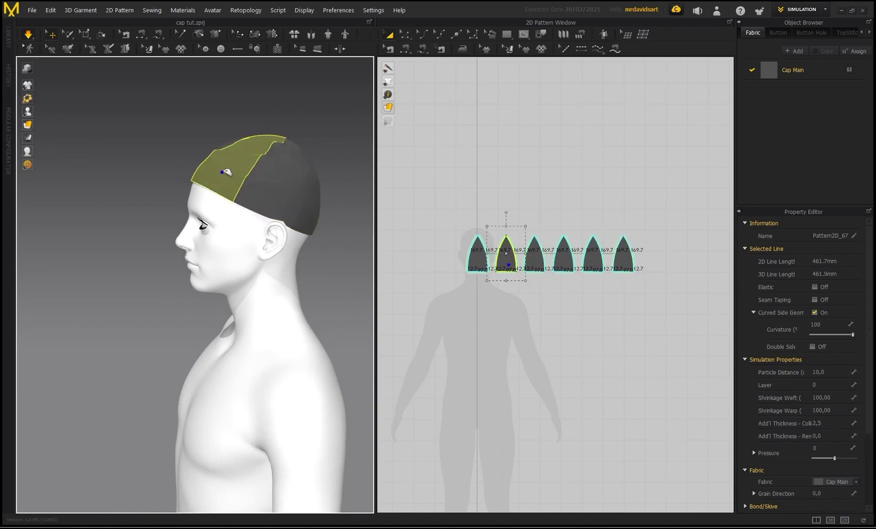
left_click(341, 219)
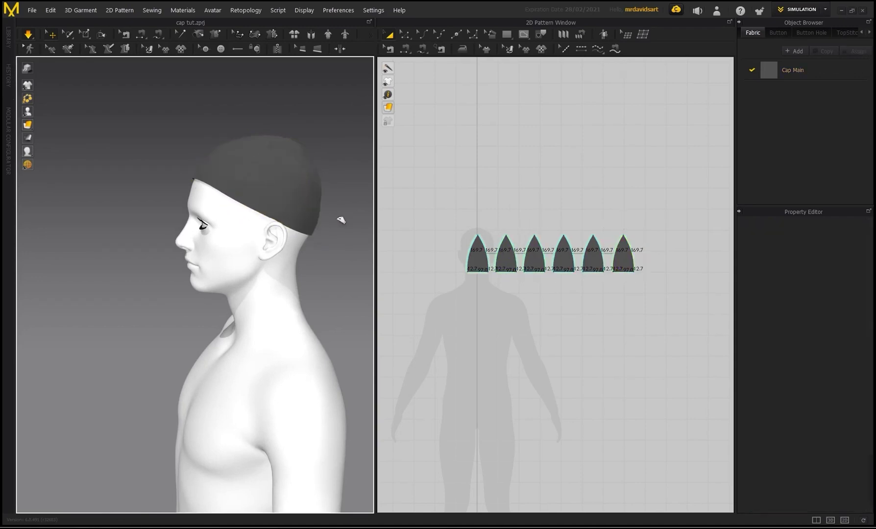
Pull the front-left panel outward and down across the forehead, and stretch the left side panel toward the back of the head.
right_click_drag(340, 219, 283, 166)
left_click(277, 173)
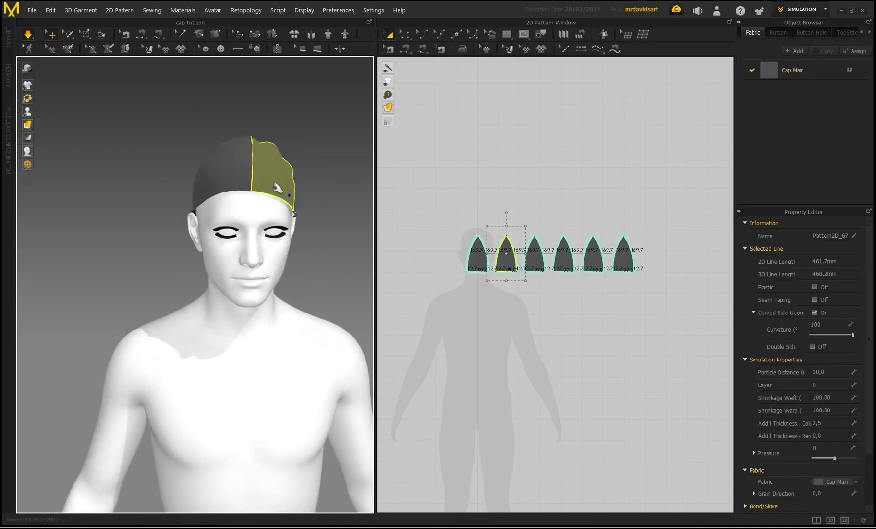
left_click_drag(275, 174, 314, 200)
right_click_drag(316, 201, 281, 194)
left_click_drag(340, 204, 377, 182)
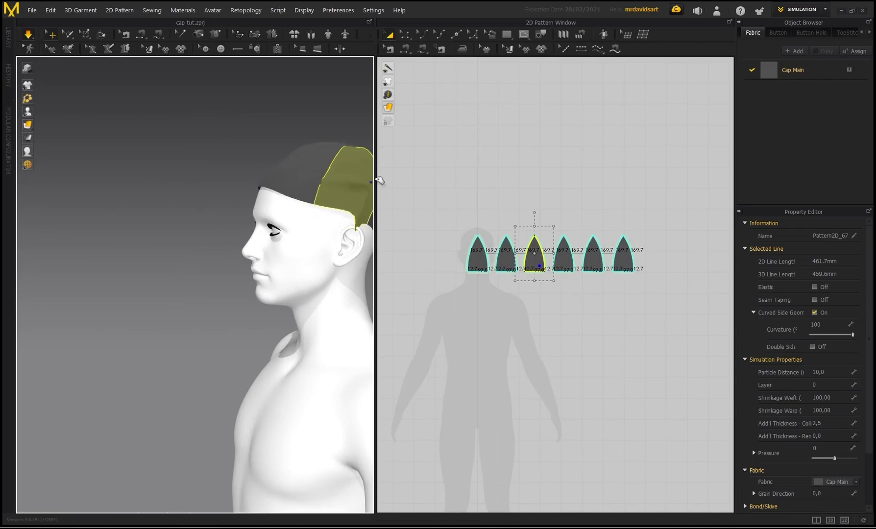
left_click(212, 182)
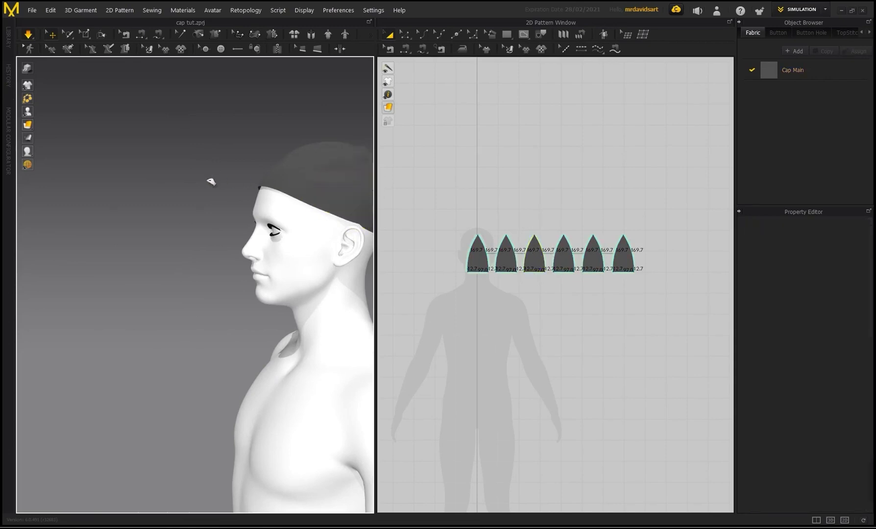
From the avatar's right side, pull the cap's rear panel slightly backward.
scroll(223, 179, "down", 3)
right_click_drag(223, 179, 169, 223)
mouse_move(167, 222)
left_mouse_down()
mouse_move(164, 209)
mouse_move(157, 222)
left_mouse_up()
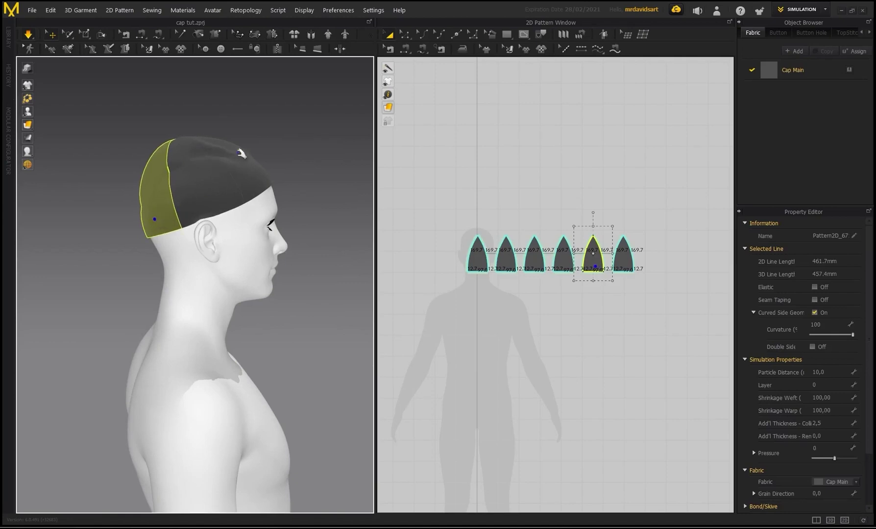
left_click(253, 142)
right_click_drag(130, 156, 293, 177)
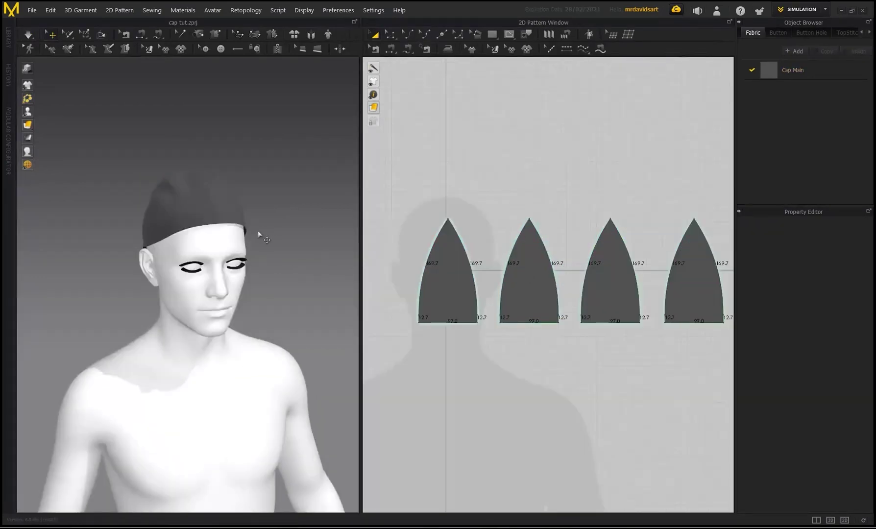
Bring the browser window with the cap reference page into view and examine it.
right_click_drag(258, 230, 215, 235)
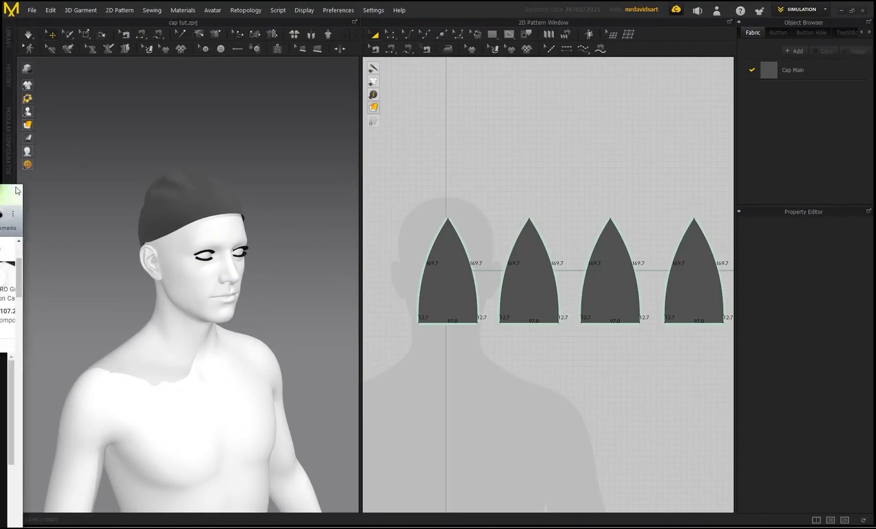
left_click_drag(0, 196, 576, 124)
double_click(576, 124)
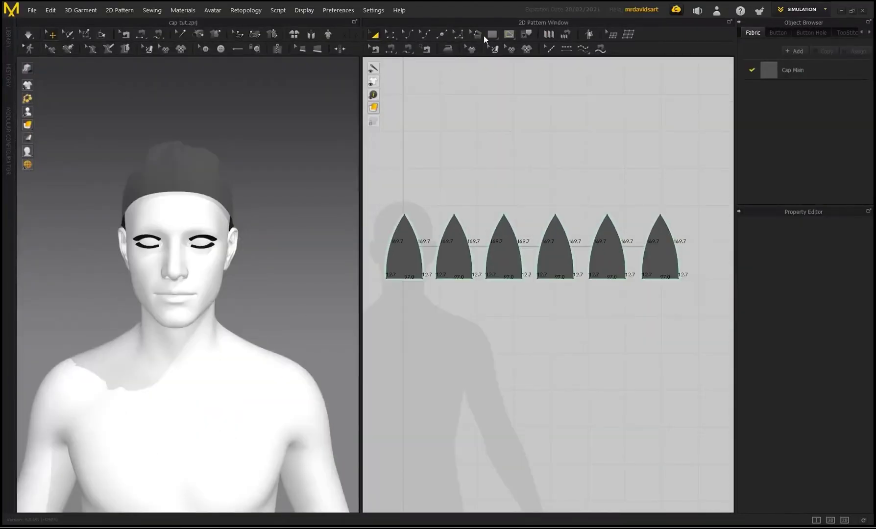
With the Rectangle pattern tool active, examine which cap panels and bottom edges meet across the avatar's forehead.
left_click(490, 36)
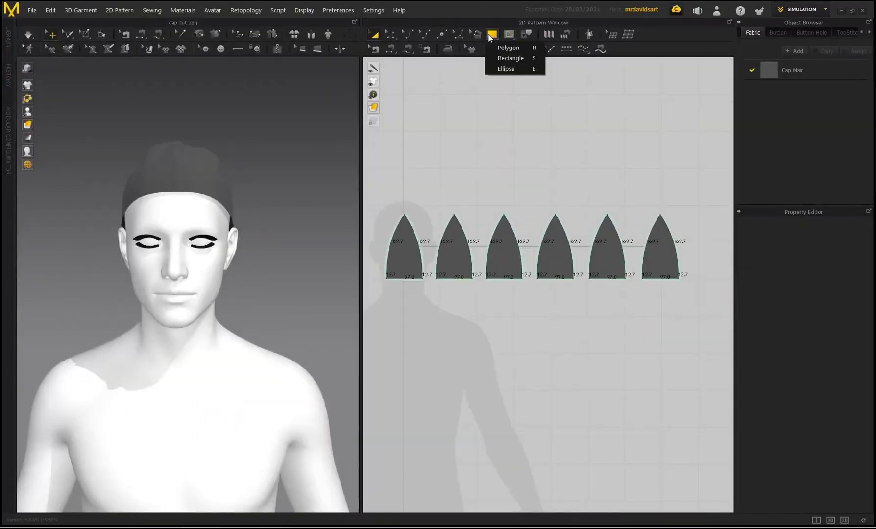
left_click(510, 58)
scroll(563, 270, "up", 5)
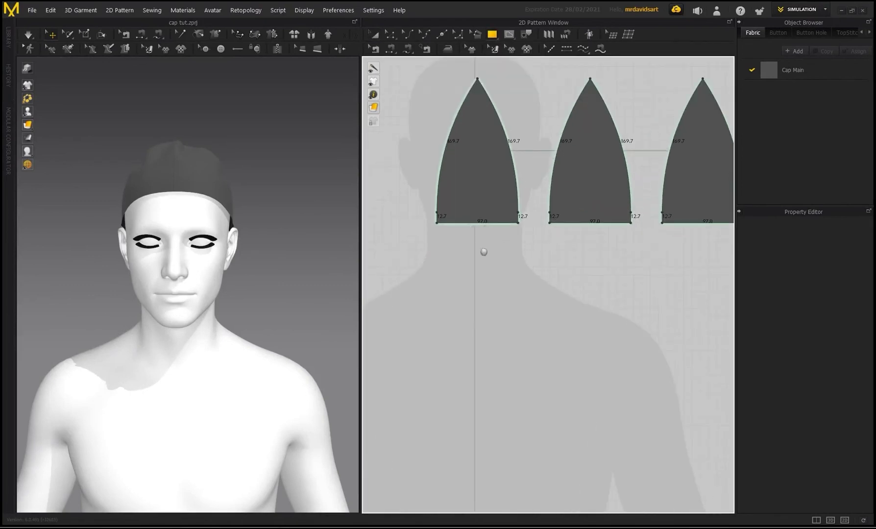
middle_click_drag(484, 252, 468, 277)
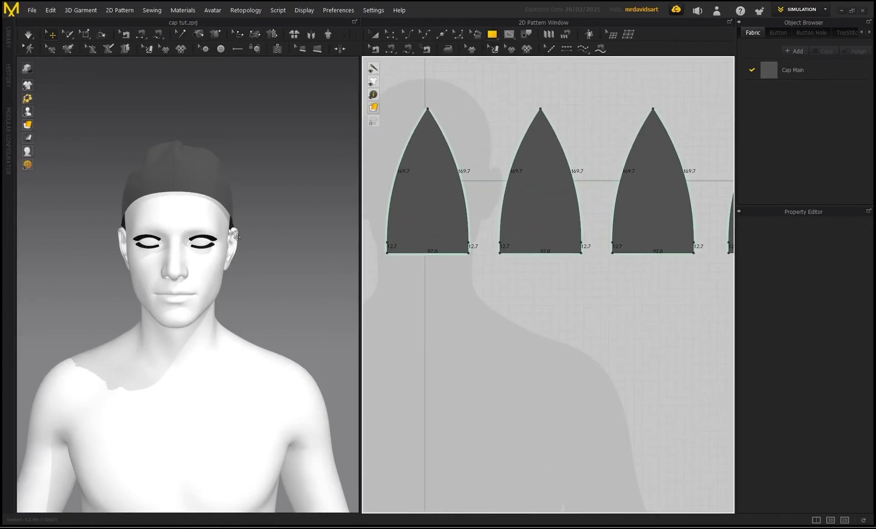
left_click(153, 184)
left_click(205, 188)
right_click_drag(205, 188, 111, 239)
left_click(120, 220)
right_click_drag(282, 227, 163, 240)
left_click(182, 242)
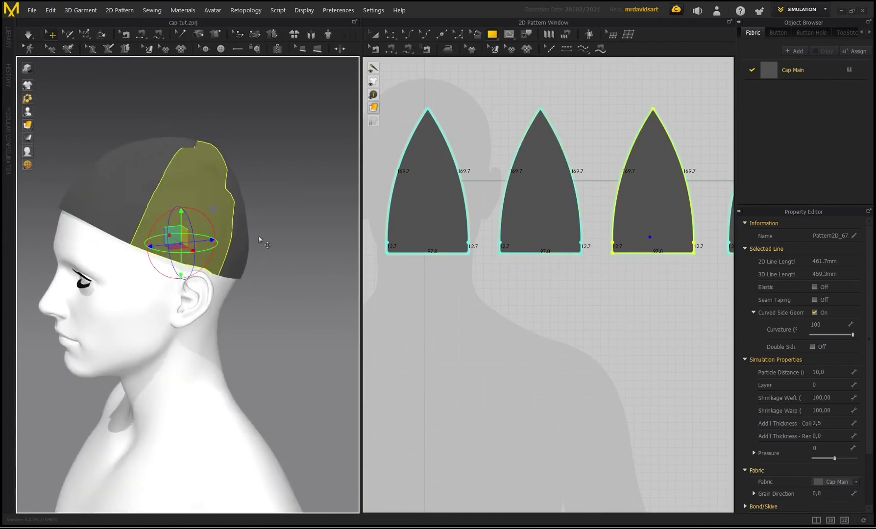
right_click_drag(258, 236, 300, 250)
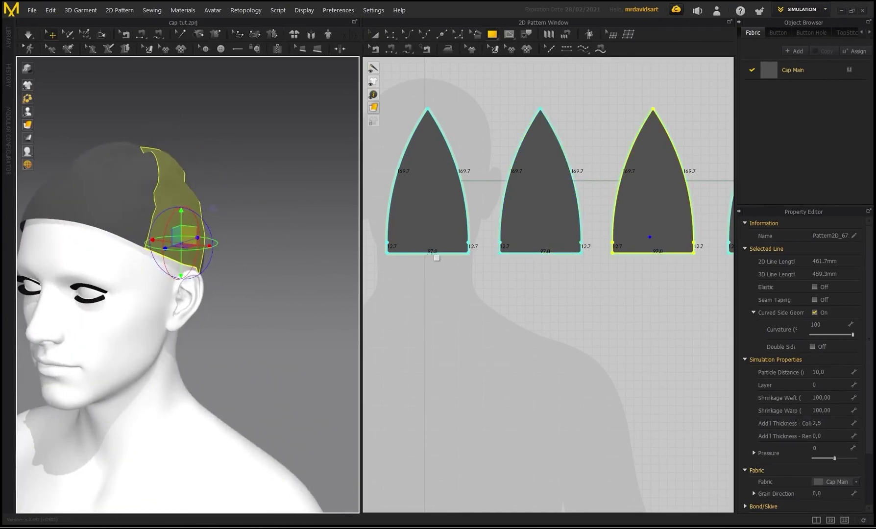
left_click(50, 195)
left_click(114, 203)
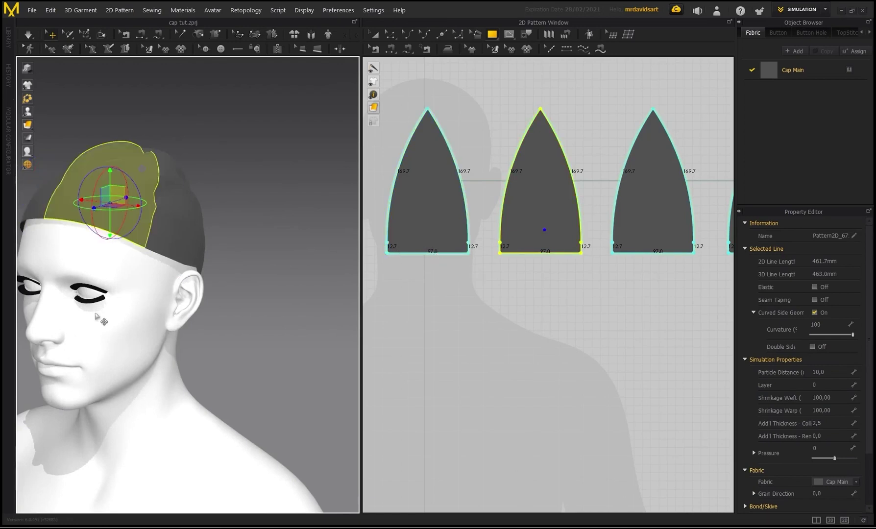
scroll(521, 311, "down", 3)
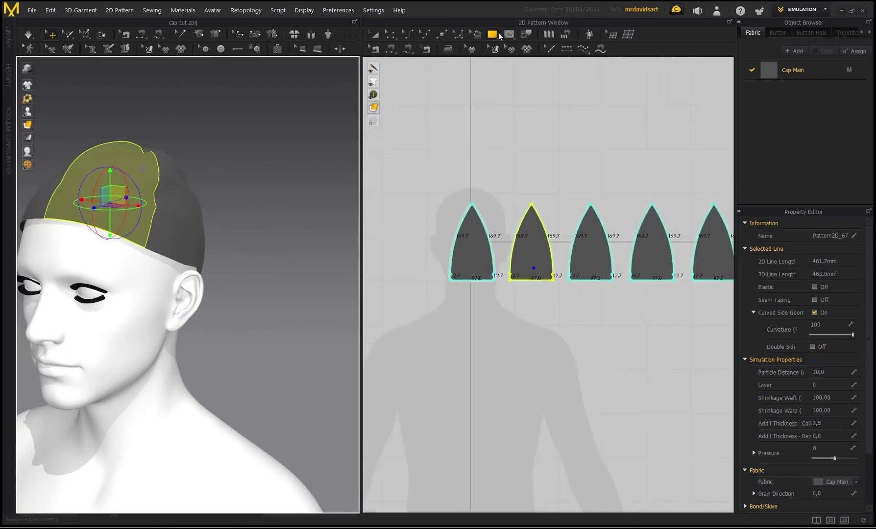
Create a rectangular pattern 194 mm wide and 50 mm high below the cap panels for the brim.
left_click(493, 35)
left_click(484, 351)
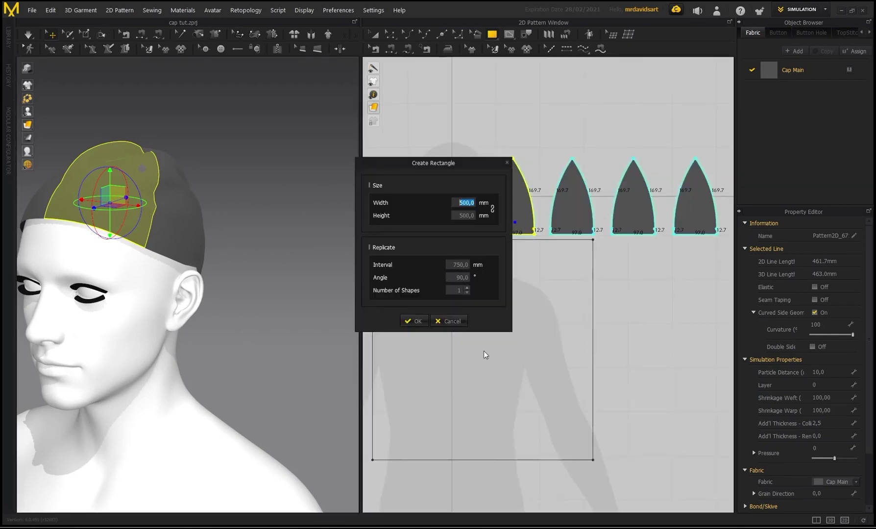
type("19")
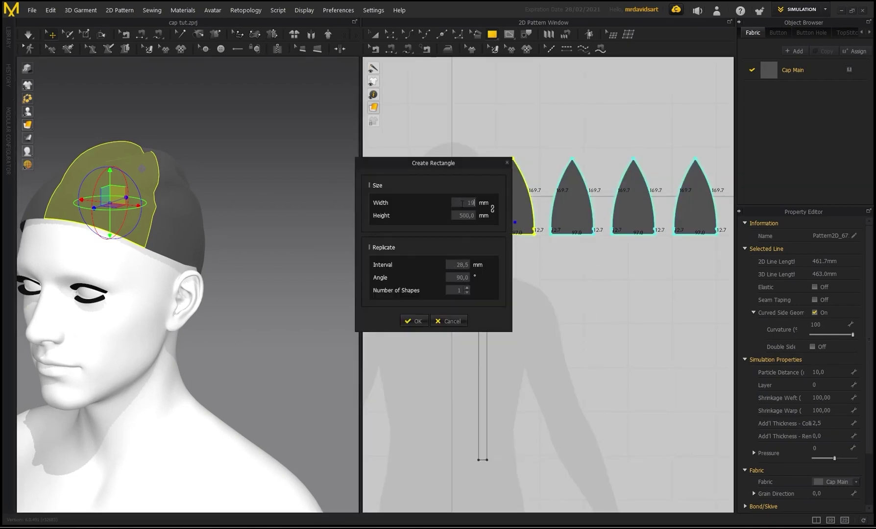
type("4")
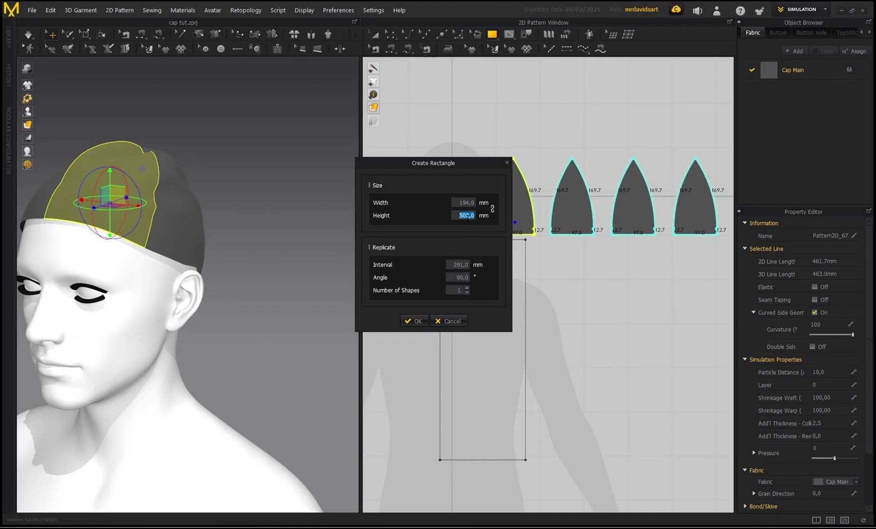
type("50")
left_click(414, 321)
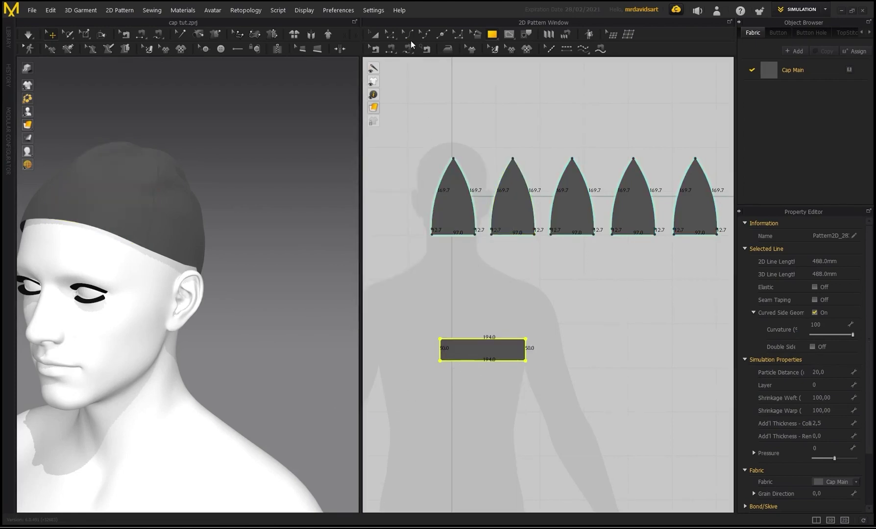
Curve the rectangle's bottom and top edges downward into matching arcs about 205 mm long.
left_click(407, 35)
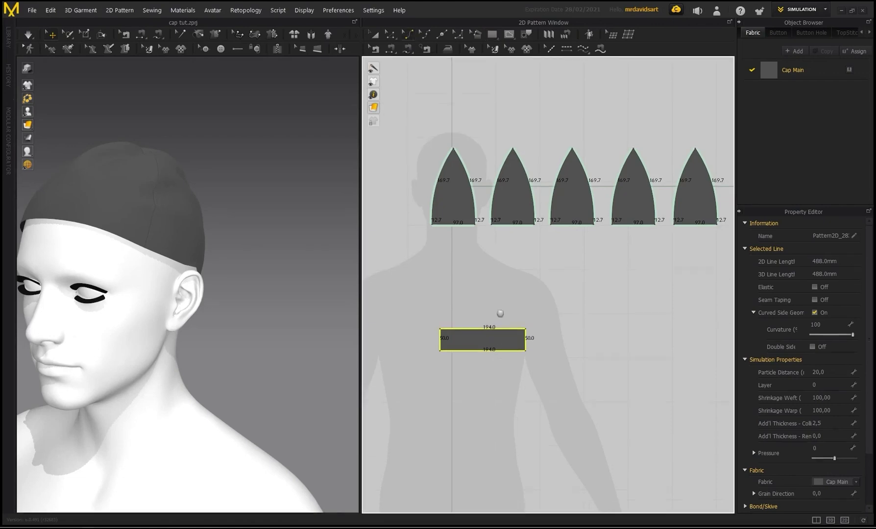
scroll(483, 336, "up", 2)
mouse_move(482, 331)
left_mouse_down()
mouse_move(483, 366)
mouse_move(484, 346)
left_mouse_up()
scroll(484, 338, "up", 3)
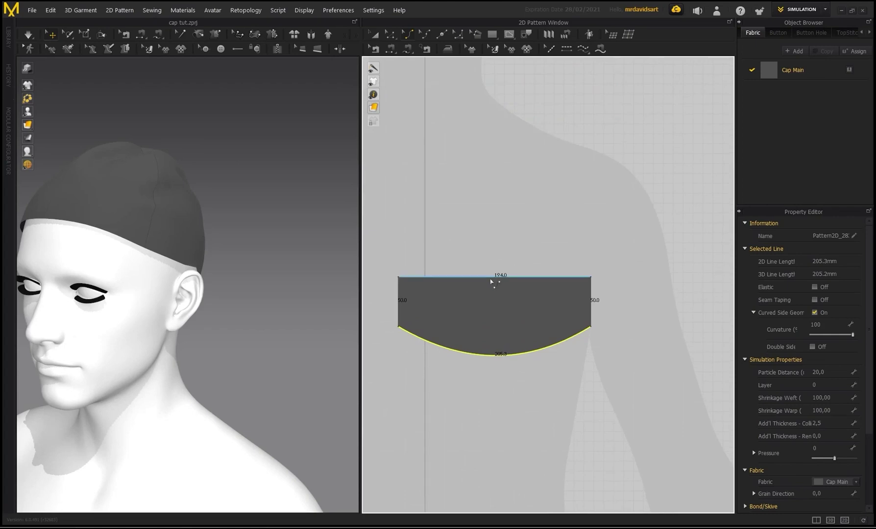
left_click_drag(494, 278, 489, 306)
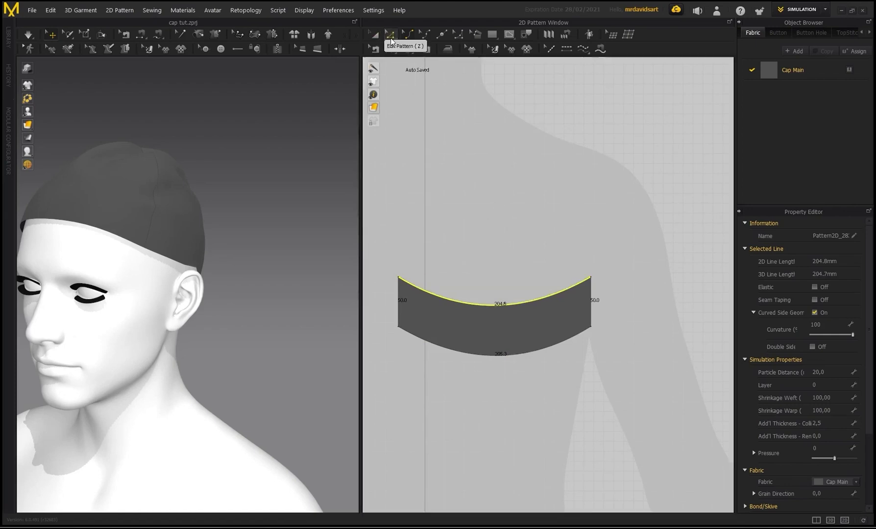
Move the brim's curved bottom edge straight down until the side edges are about 83 mm long.
left_click(489, 371)
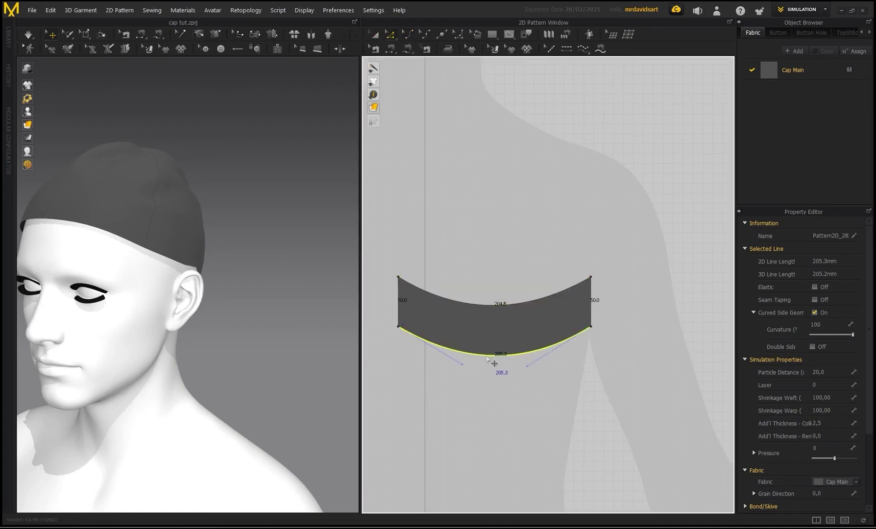
left_click_drag(487, 358, 485, 391)
right_click_drag(256, 232, 310, 273)
scroll(178, 294, "down", 5)
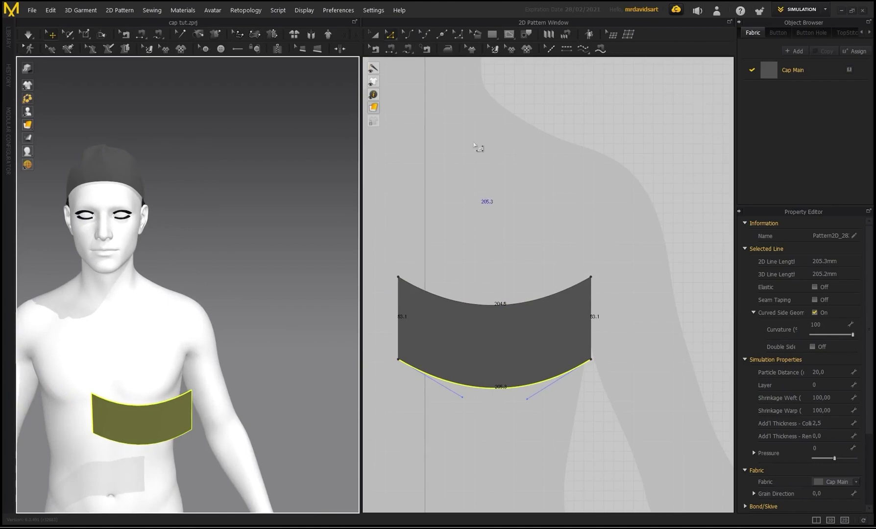
Round both bottom corners of the brim with matching curves about 60 mm long.
left_click(461, 36)
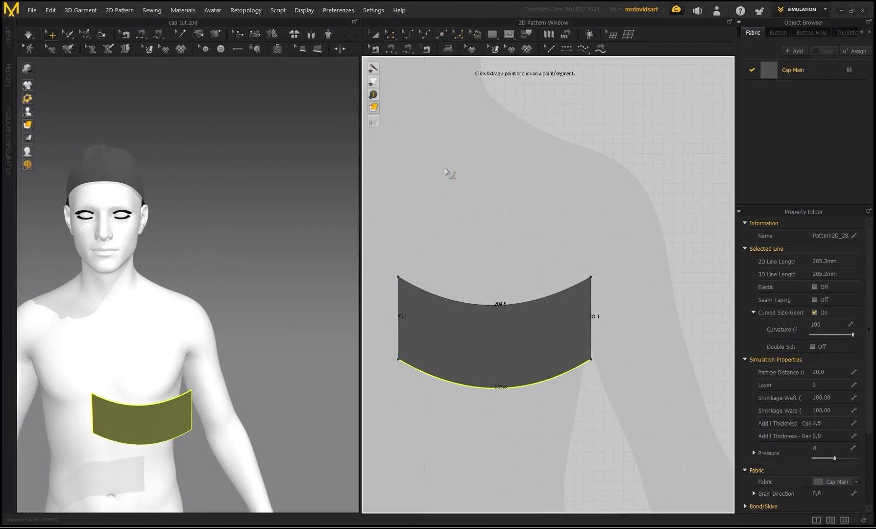
left_click(399, 360)
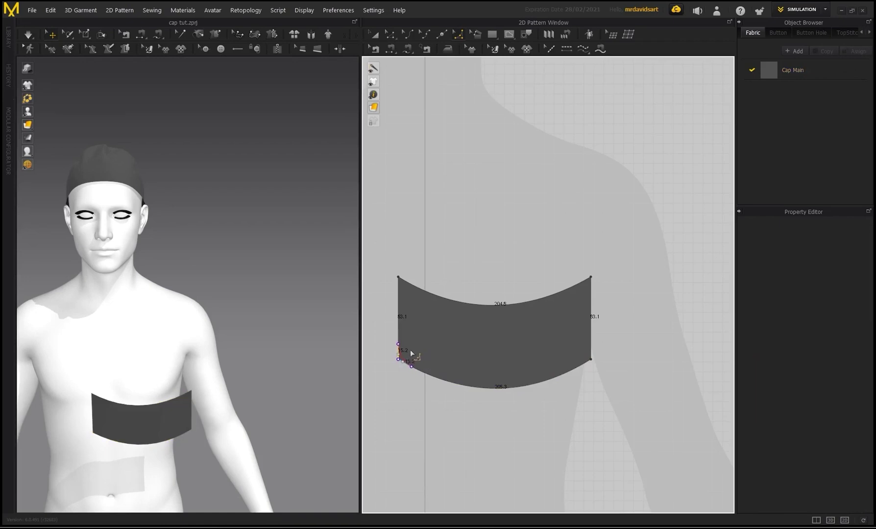
left_click_drag(411, 353, 403, 357)
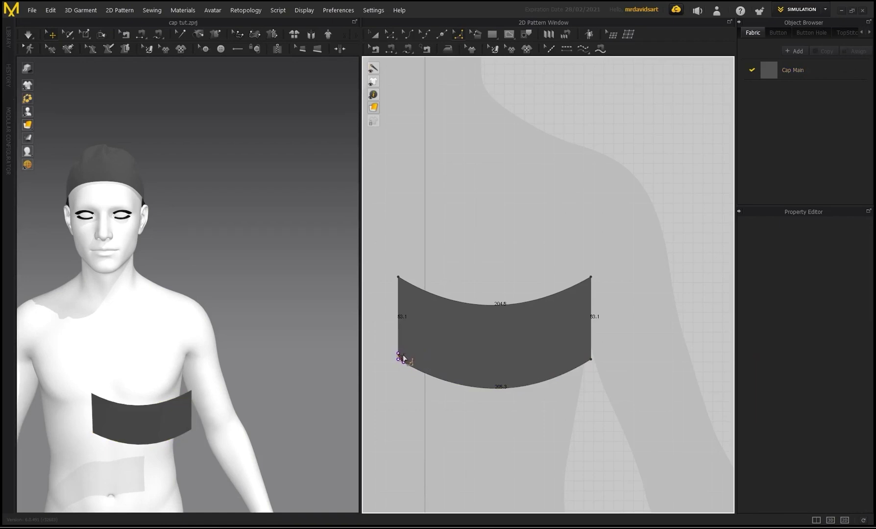
left_click(428, 344)
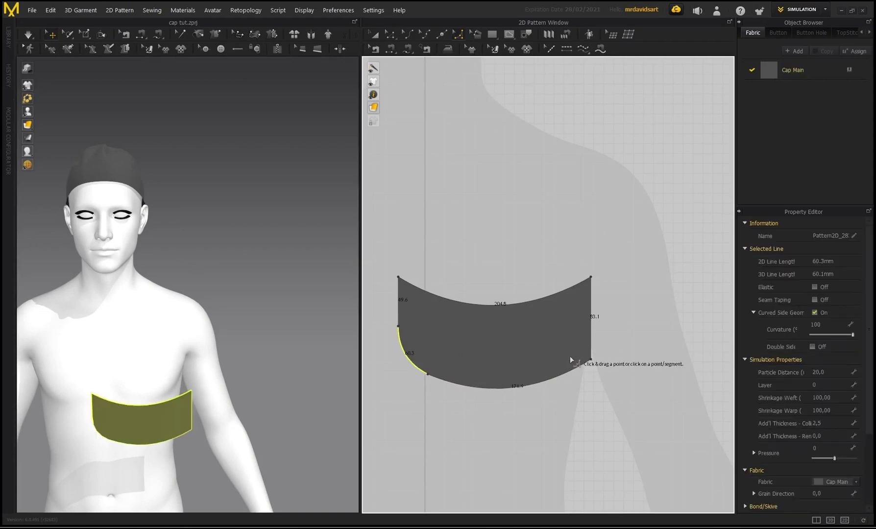
left_click_drag(592, 362, 552, 359)
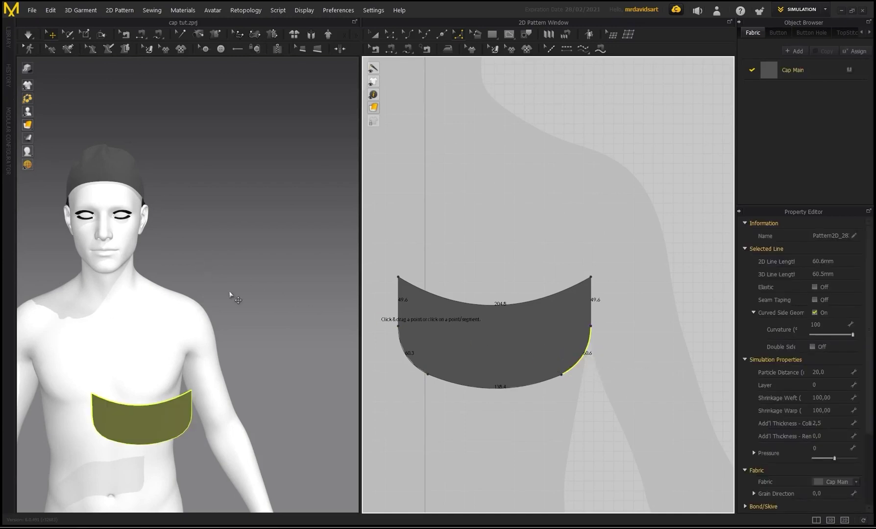
Raise the brim to face height on the avatar and rotate it to lie roughly horizontal.
scroll(229, 293, "down", 3)
right_click_drag(227, 250, 235, 229)
middle_click_drag(235, 228, 273, 228)
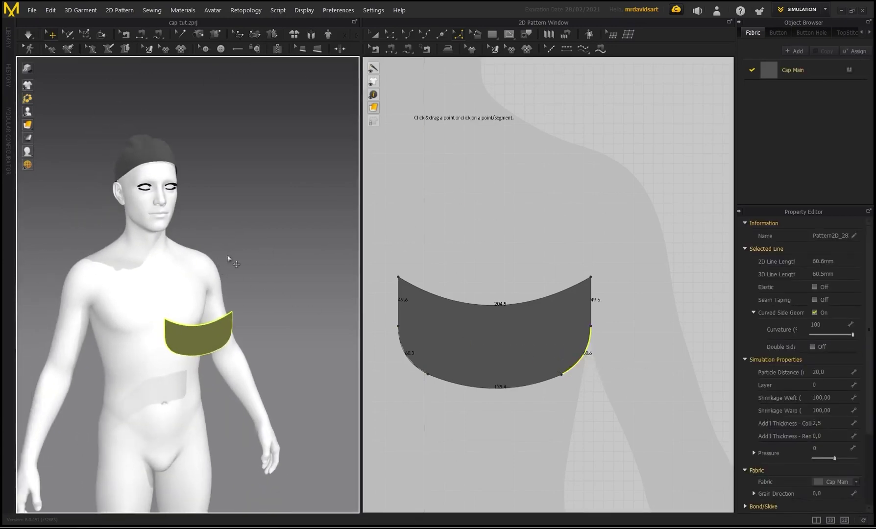
right_click_drag(227, 257, 202, 357)
left_click(202, 343)
left_click_drag(202, 312, 202, 197)
right_click_drag(211, 244, 246, 247)
left_click_drag(231, 240, 217, 187)
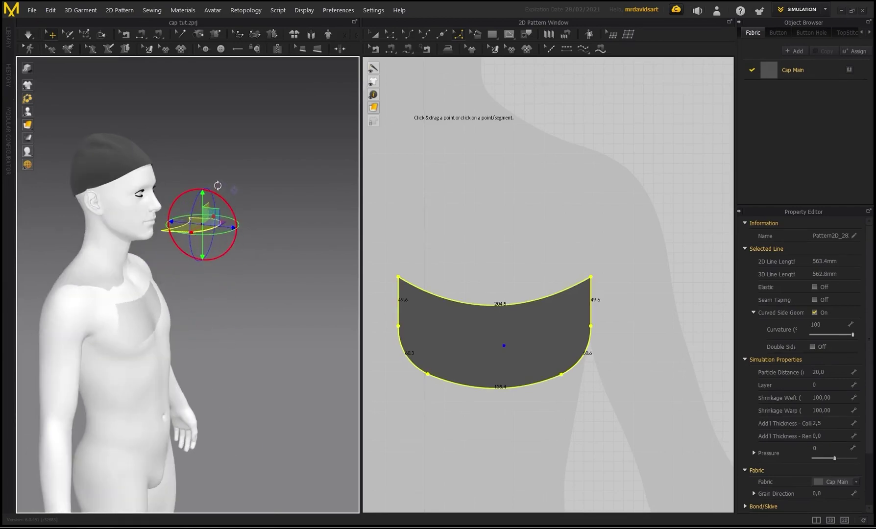
Move the brim up and back toward the forehead and shift it sideways to centre it in front of the cap.
left_click_drag(228, 224, 178, 151)
right_click_drag(178, 188, 139, 257)
middle_click_drag(139, 257, 133, 319)
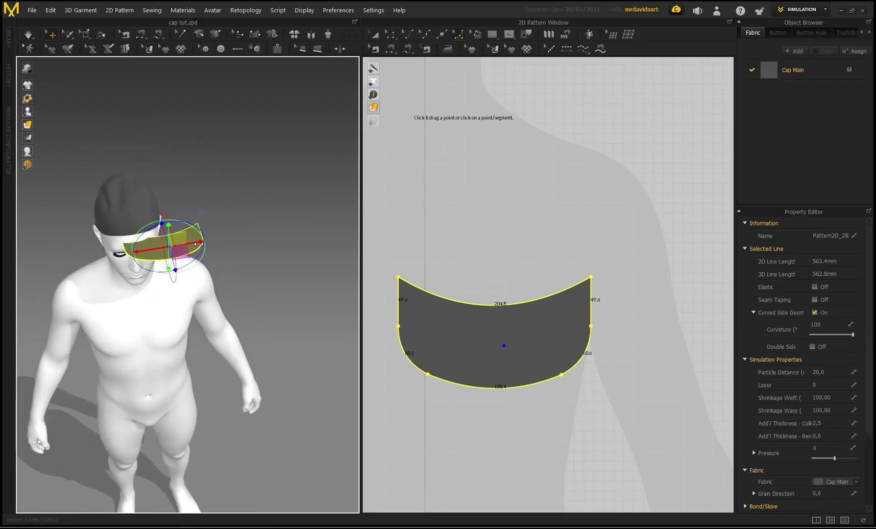
left_click_drag(200, 240, 164, 247)
scroll(140, 229, "up", 2)
right_click_drag(140, 229, 250, 244)
scroll(195, 275, "up", 3)
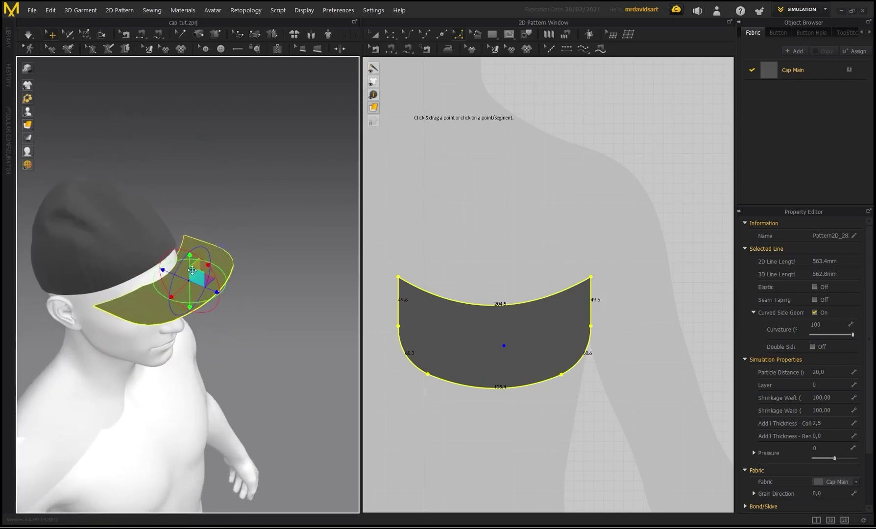
Raise the brim to the cap's front edge, shift it slightly forward from the forehead and fine-tune its height.
left_click_drag(198, 277, 200, 264)
right_click_drag(127, 294, 133, 246)
left_click_drag(223, 266, 233, 267)
left_click_drag(206, 238, 206, 241)
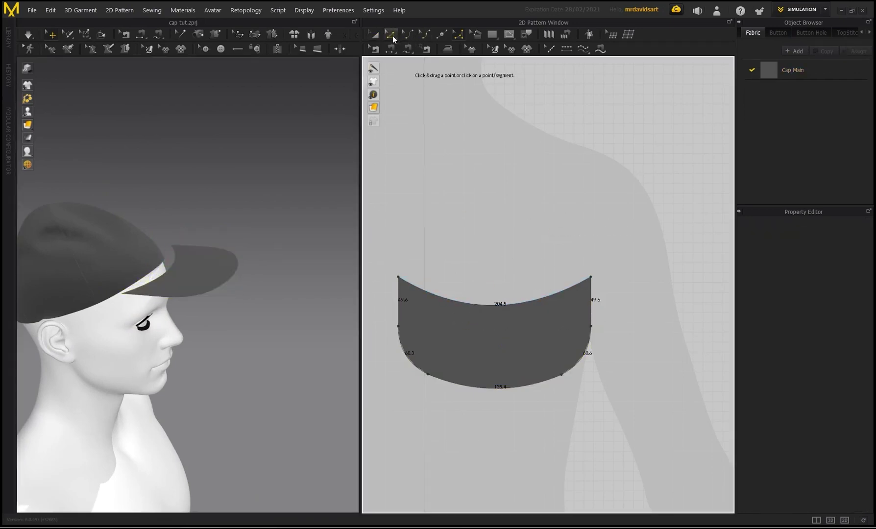
Deepen the brim's inner curve evenly with its two curve handles until the edge is about 229 mm long.
left_click(392, 35)
left_click(500, 305)
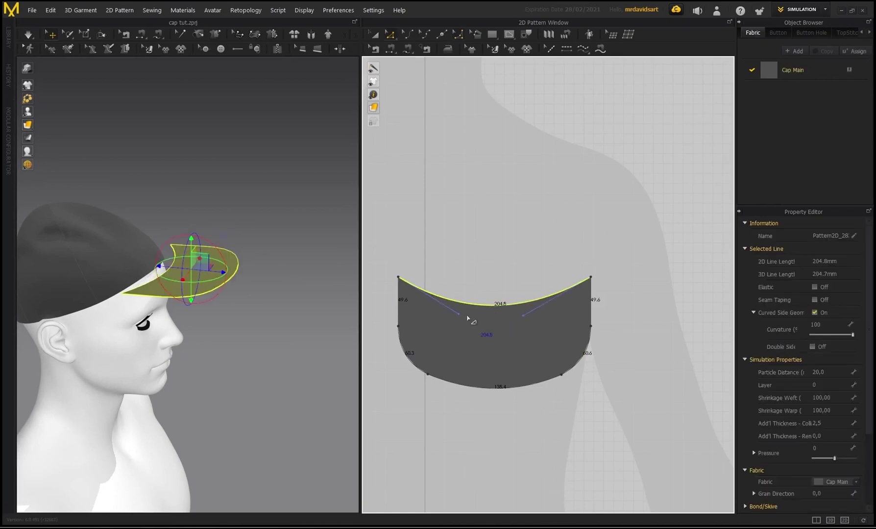
left_click_drag(459, 316, 466, 358)
left_click_drag(523, 317, 540, 337)
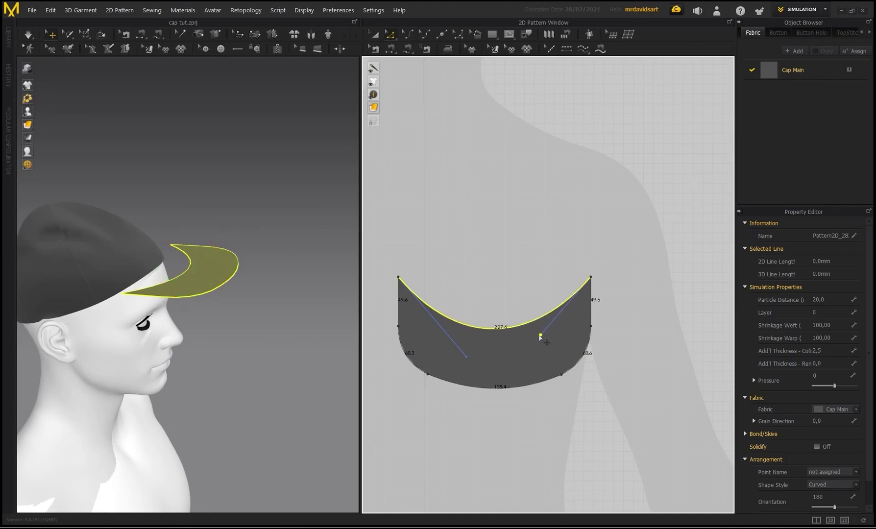
right_click_drag(321, 298, 281, 229)
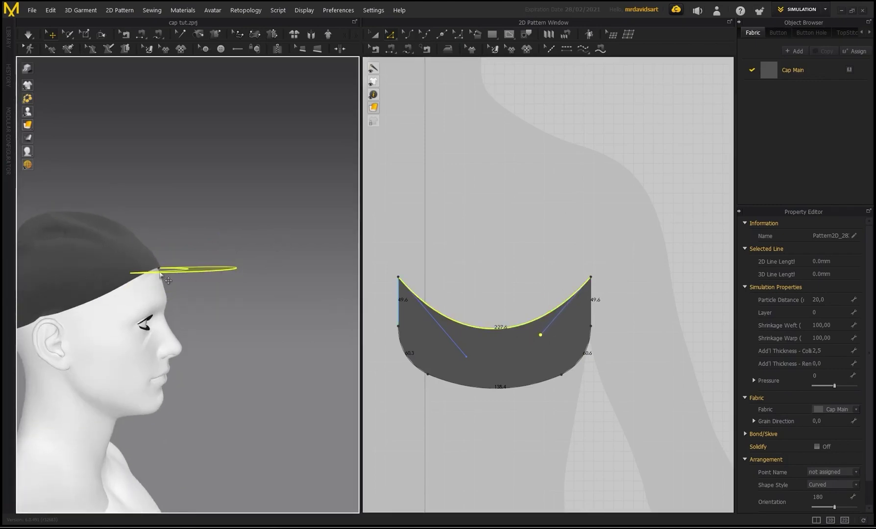
middle_click_drag(216, 253, 249, 257)
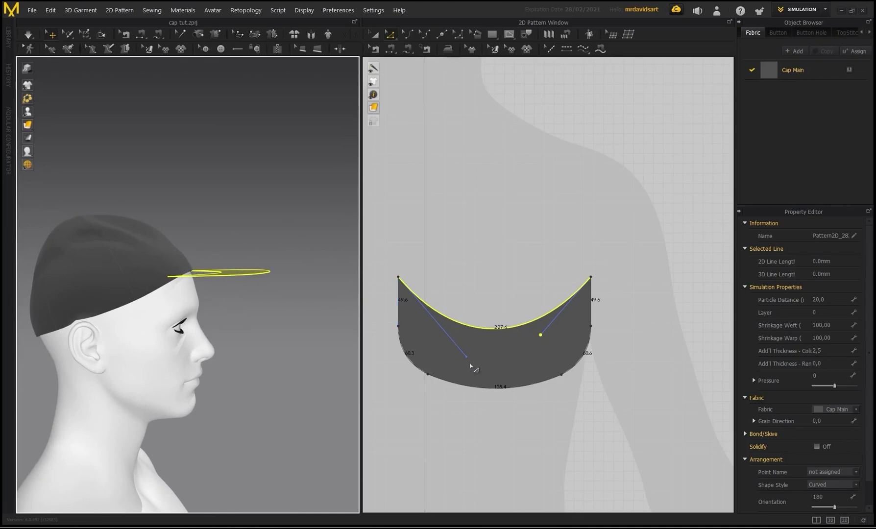
left_click_drag(467, 359, 465, 357)
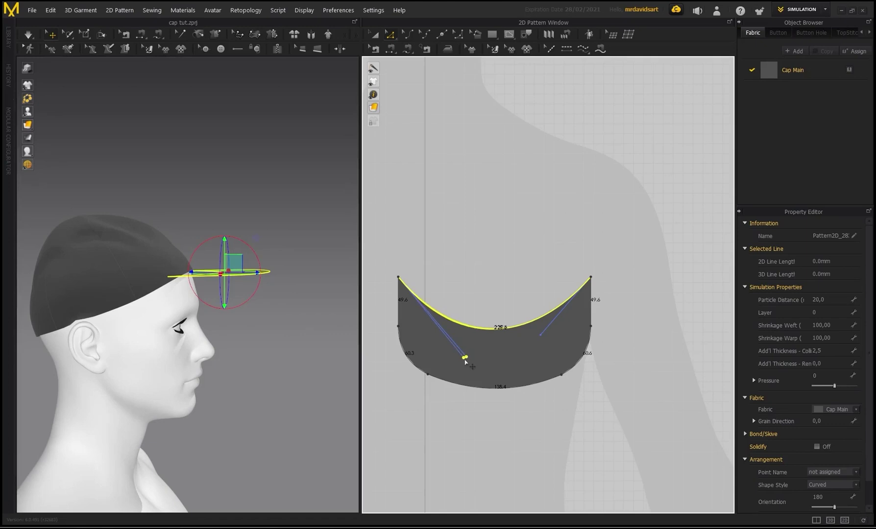
left_click(541, 335)
left_click(497, 293)
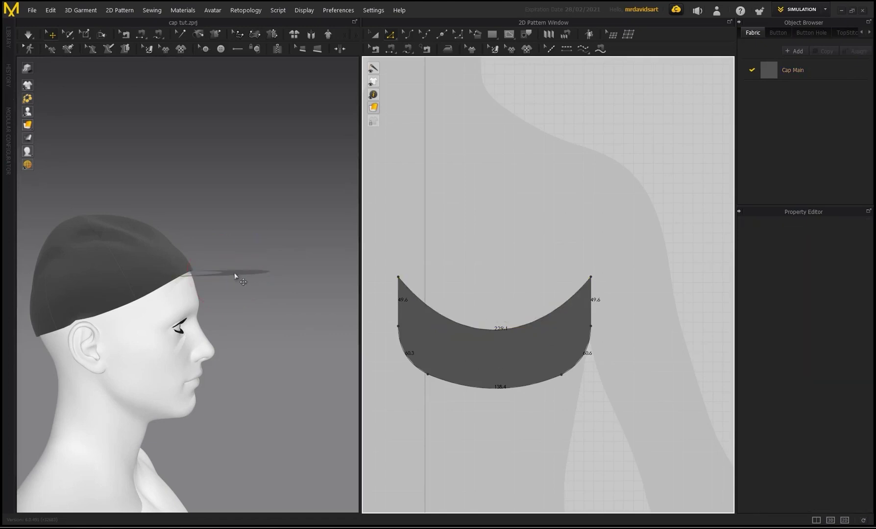
Move the brim straight back toward the avatar's forehead so it sits closer to the cap's front.
right_click_drag(235, 276, 199, 384)
left_click(243, 300)
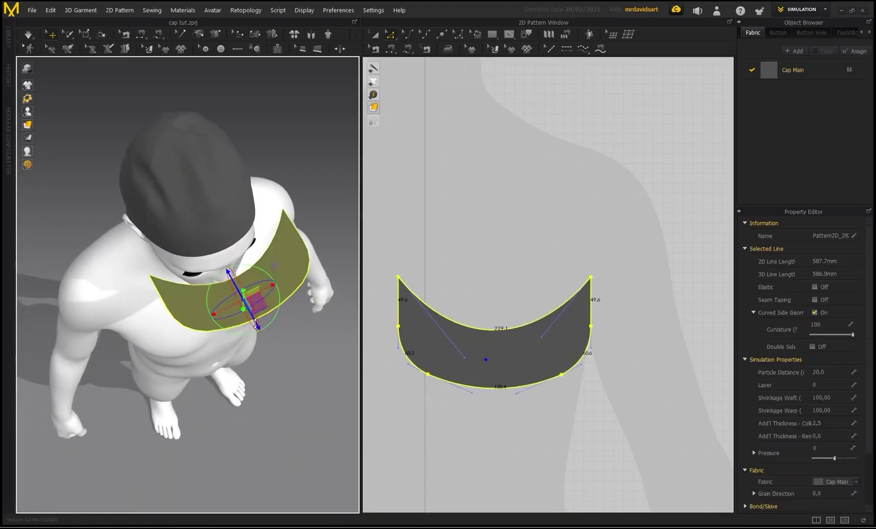
left_click_drag(255, 322, 249, 312)
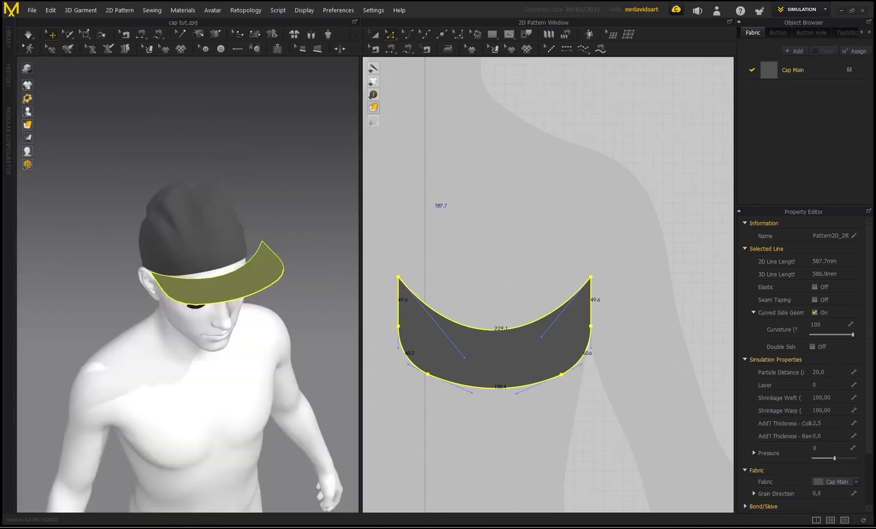
Examine the front and side cap panels around the brim to see which ones its ends reach.
right_click_drag(121, 240, 285, 248)
left_click(226, 244)
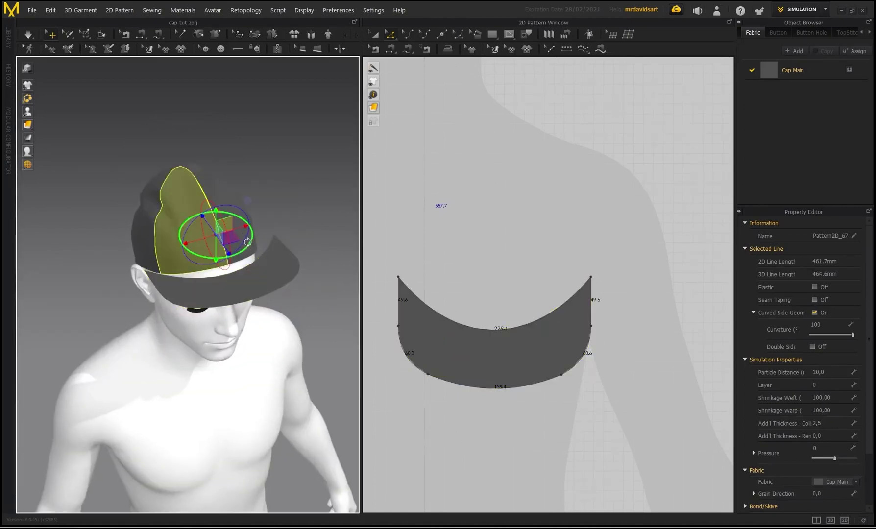
left_click(253, 247)
right_click_drag(305, 194, 345, 196)
left_click(171, 296)
scroll(174, 307, "up", 3)
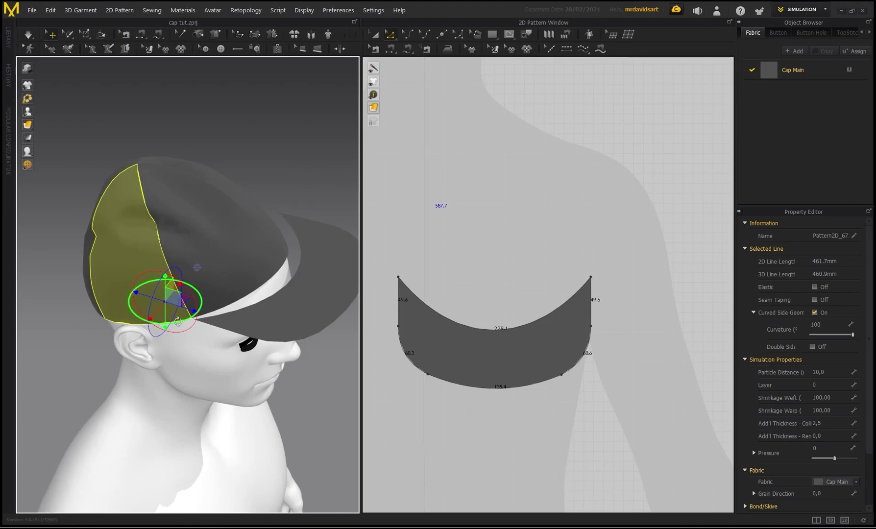
left_click(304, 156)
Remove linked editing from all six cap panels and select several individually to check that they are independent.
scroll(526, 215, "down", 5)
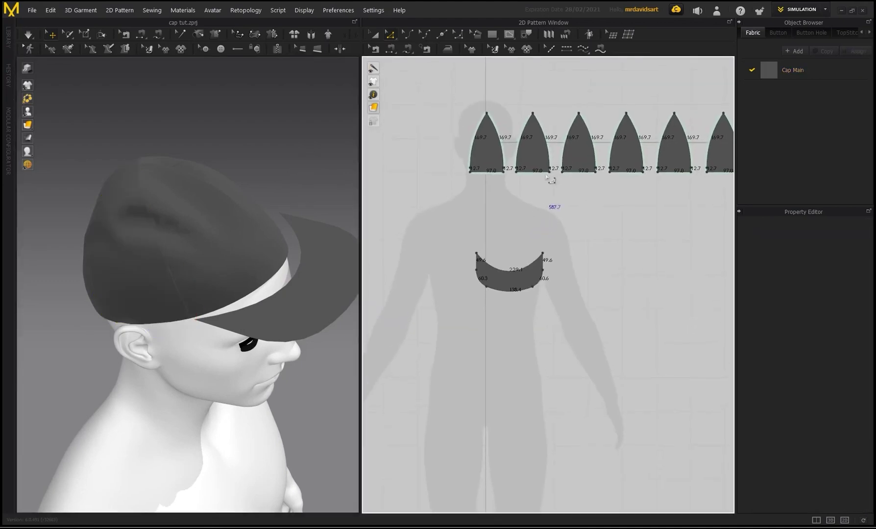
middle_click_drag(451, 102, 403, 136)
left_click(374, 35)
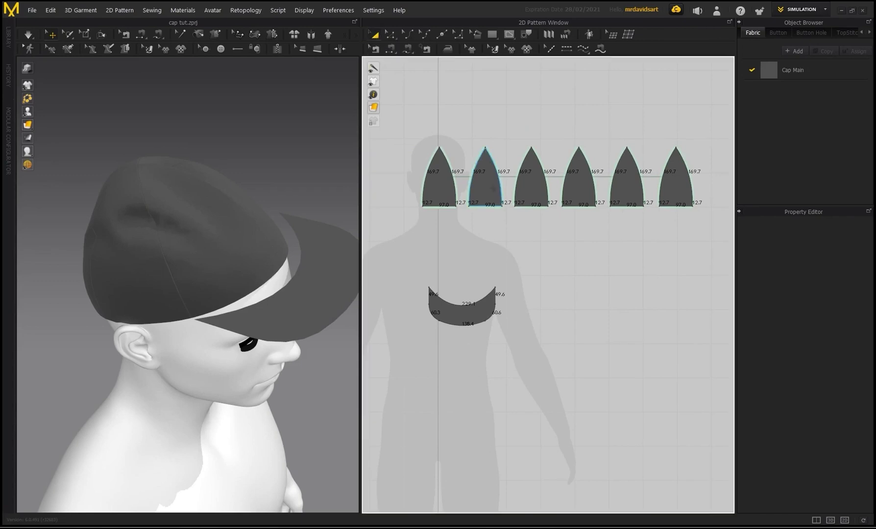
left_click(447, 169)
left_click(496, 184, "shift")
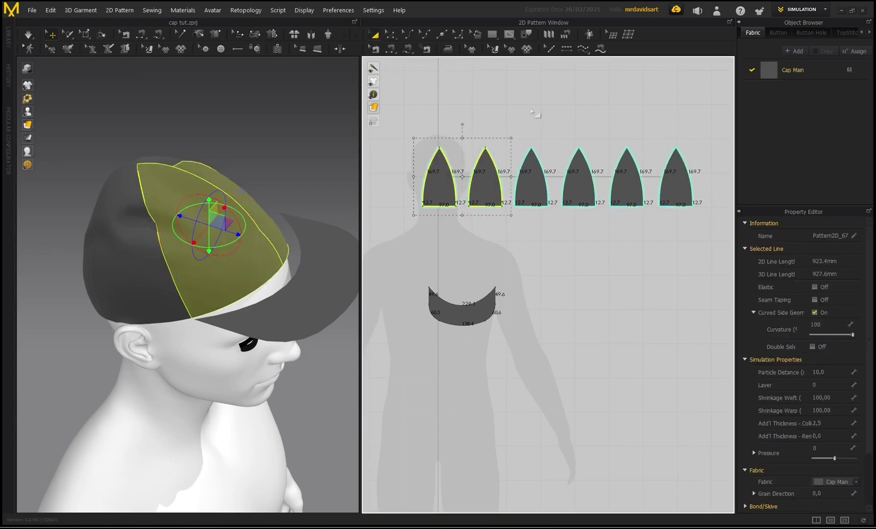
left_click(434, 144)
left_click_drag(654, 196, 704, 227)
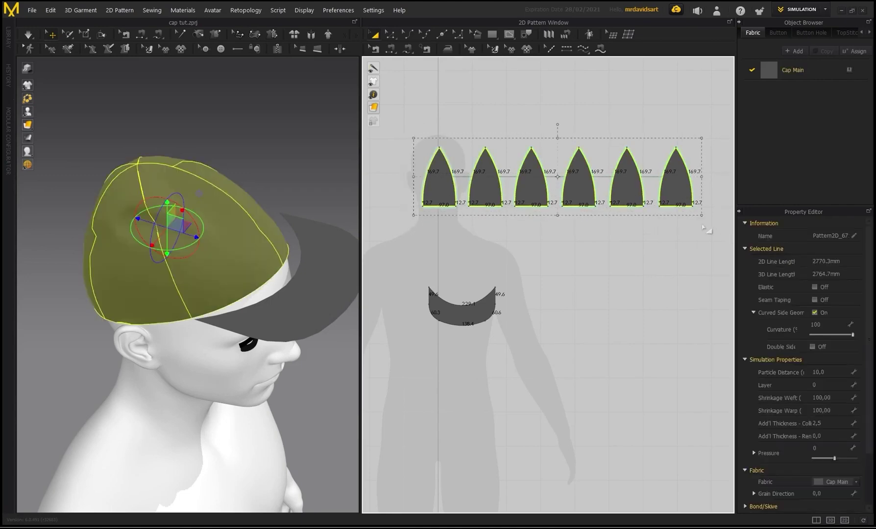
right_click(677, 192)
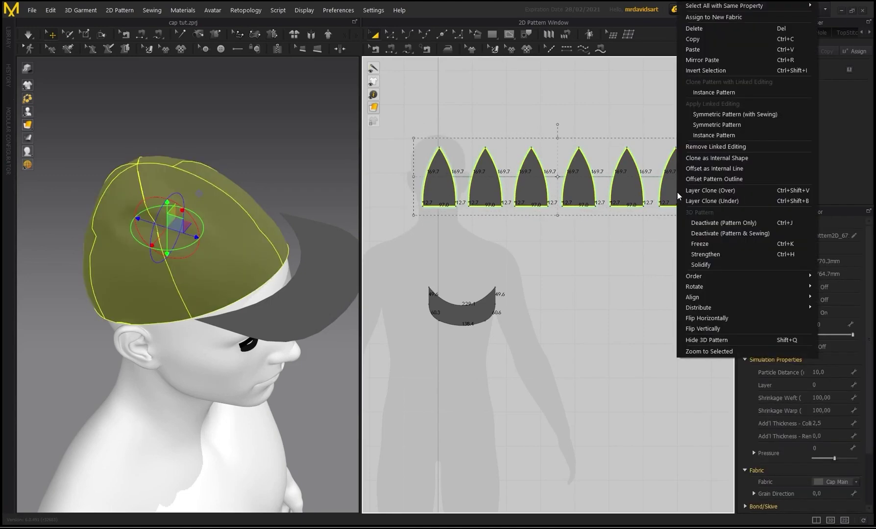
left_click(693, 149)
left_click(451, 128)
left_click(439, 184)
left_click(482, 187)
left_click(523, 188)
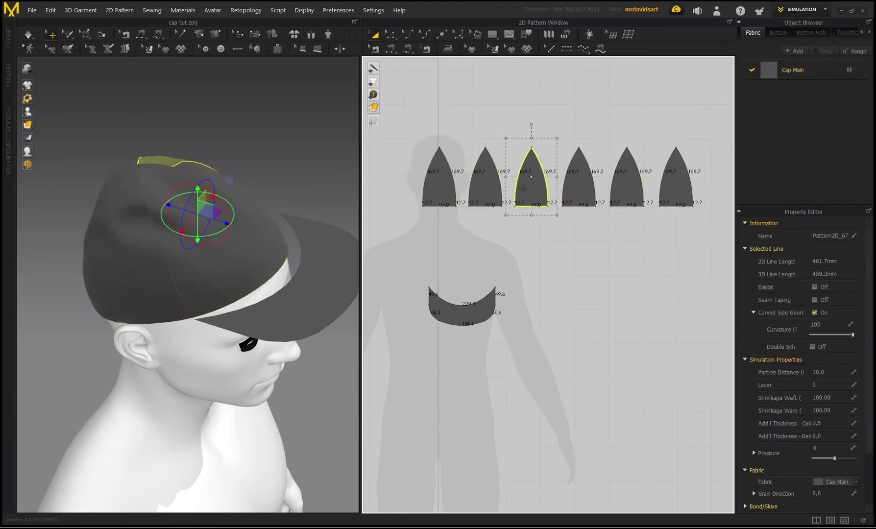
Split the bottom edge of the cap panel above the avatar's right ear 20 mm from its front corner.
left_click(191, 262)
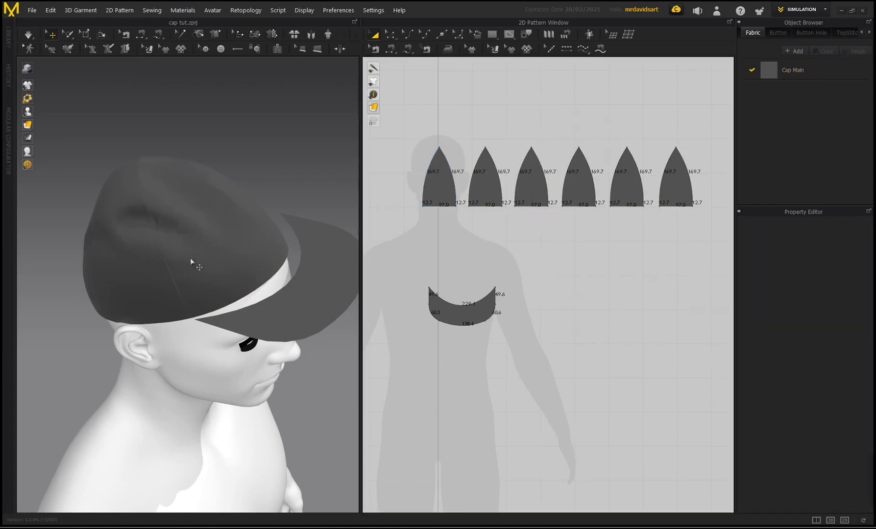
left_click(153, 308)
scroll(583, 182, "up", 3)
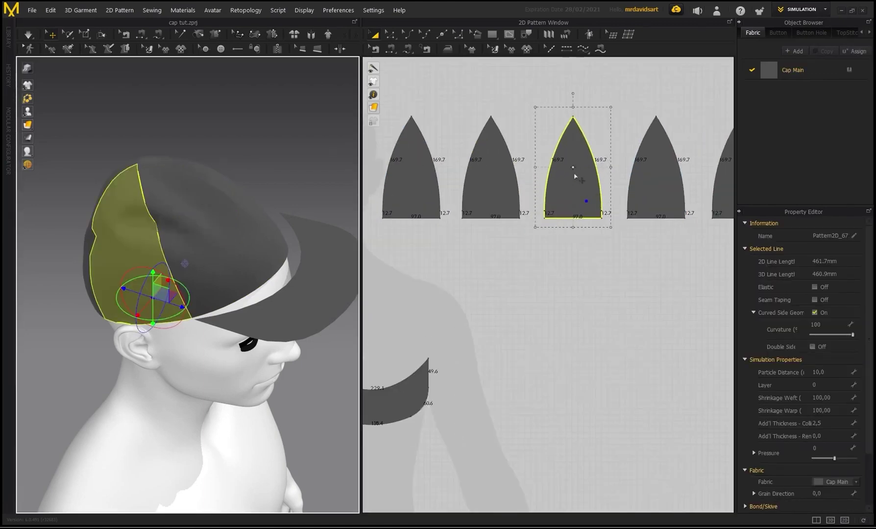
scroll(187, 230, "up", 2)
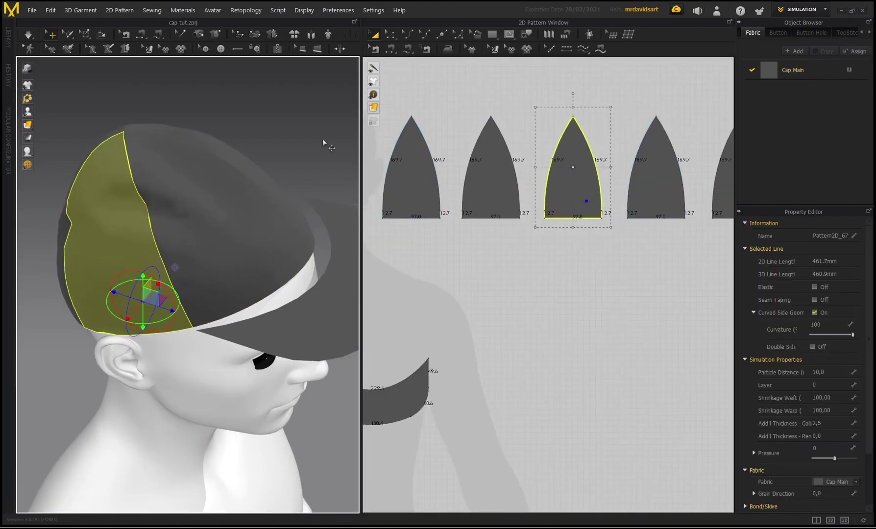
right_click_drag(323, 143, 318, 133)
left_click(166, 319)
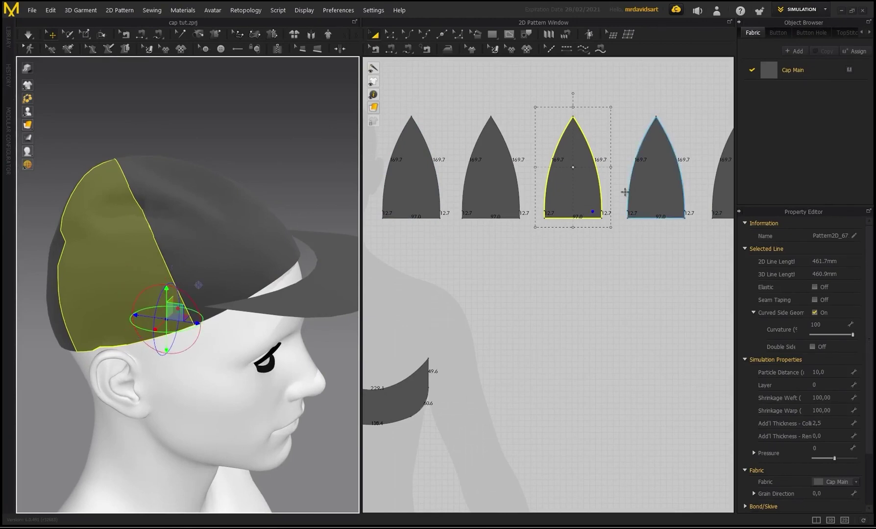
scroll(625, 192, "up", 2)
scroll(573, 241, "up", 2)
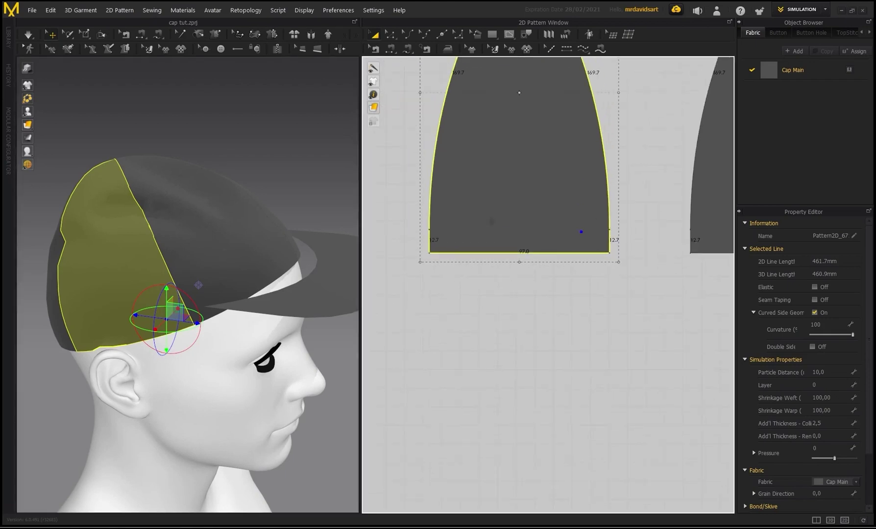
left_click(541, 298)
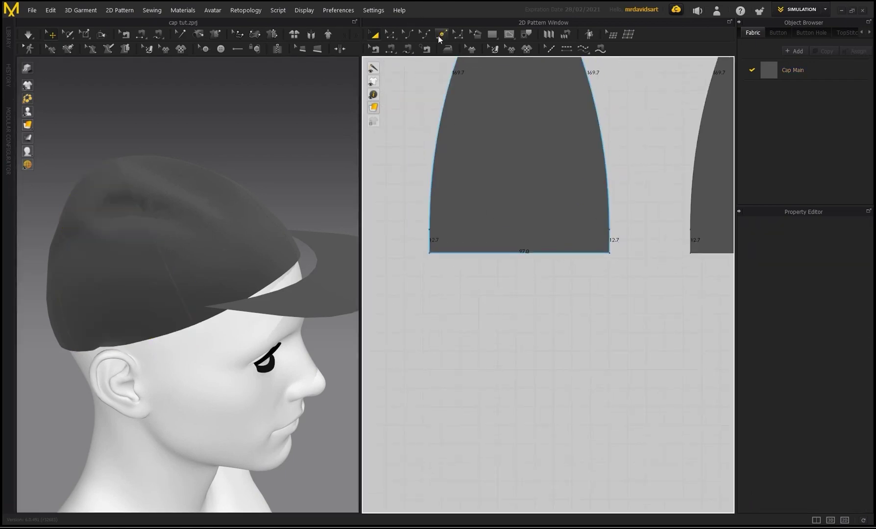
left_click(437, 34)
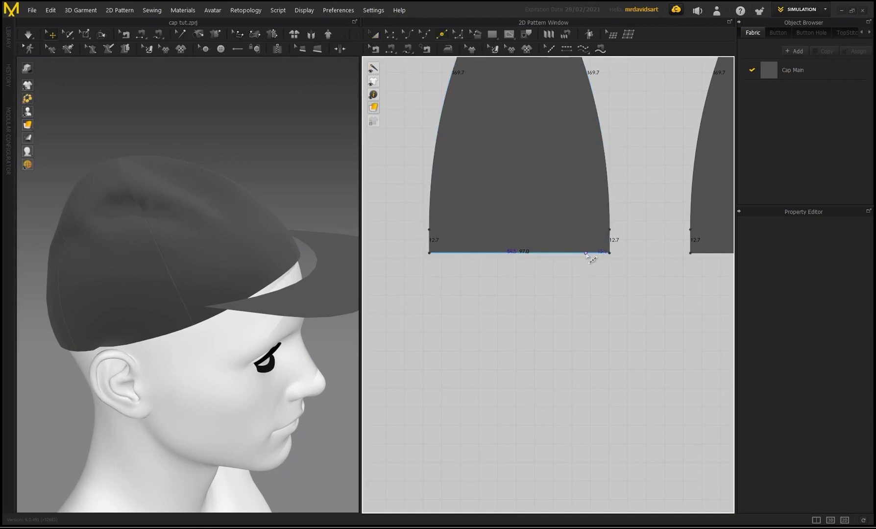
right_click(584, 253)
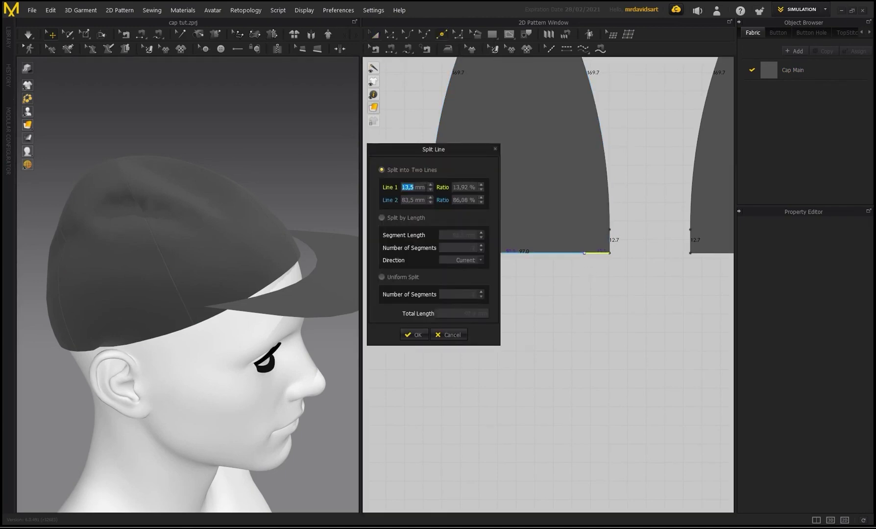
type("20")
left_click(415, 335)
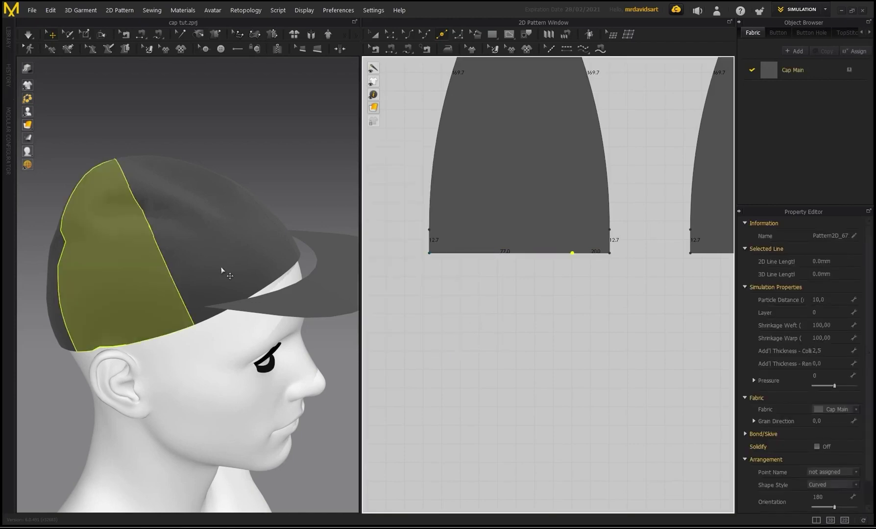
Split the bottom edge of the cap panel above the avatar's left ear 20 mm from its front corner.
right_click_drag(221, 270, 163, 285)
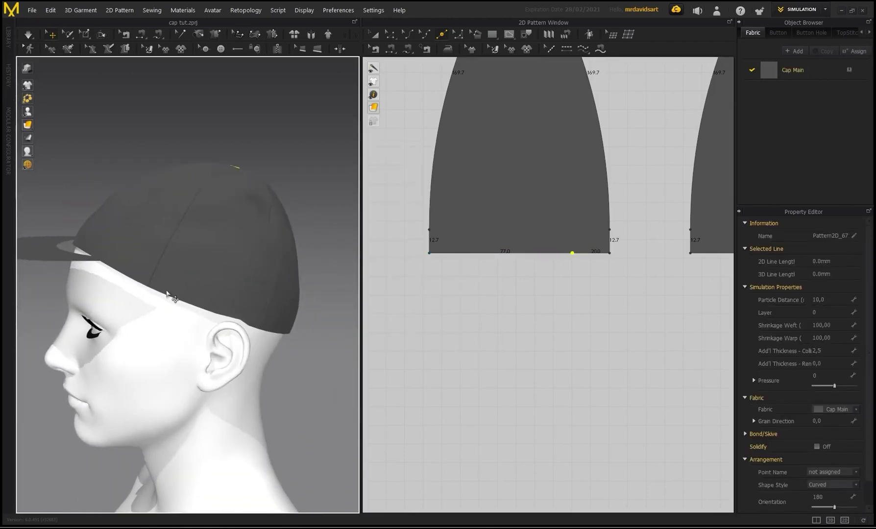
left_click(166, 293)
scroll(616, 279, "down", 3)
scroll(616, 279, "up", 5)
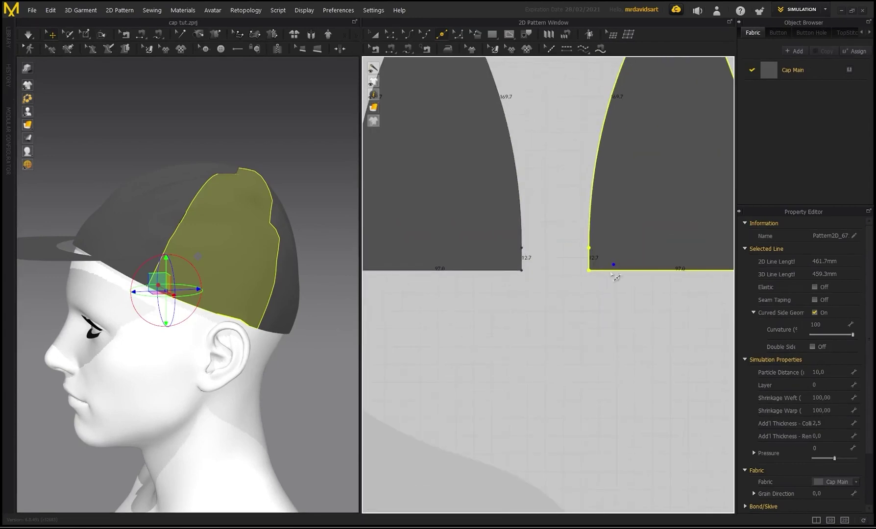
middle_click_drag(424, 100, 369, 85)
left_click(375, 34)
left_click(484, 115)
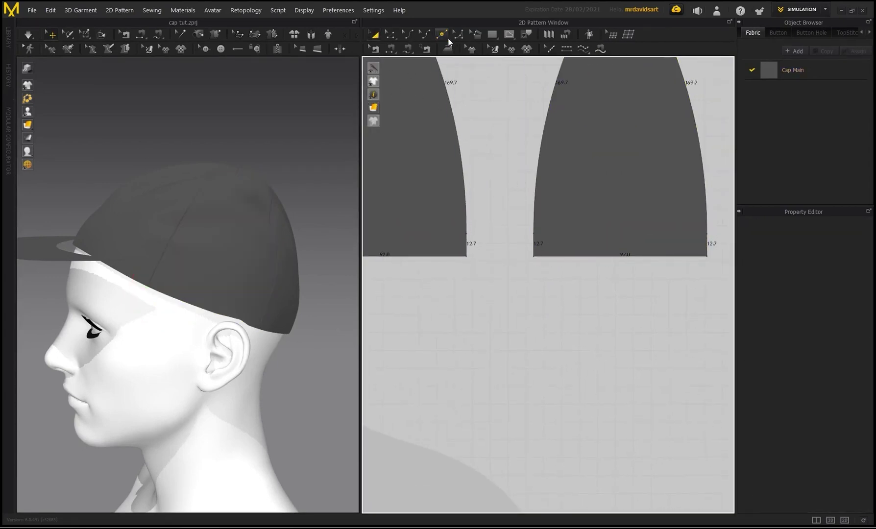
right_click(555, 256)
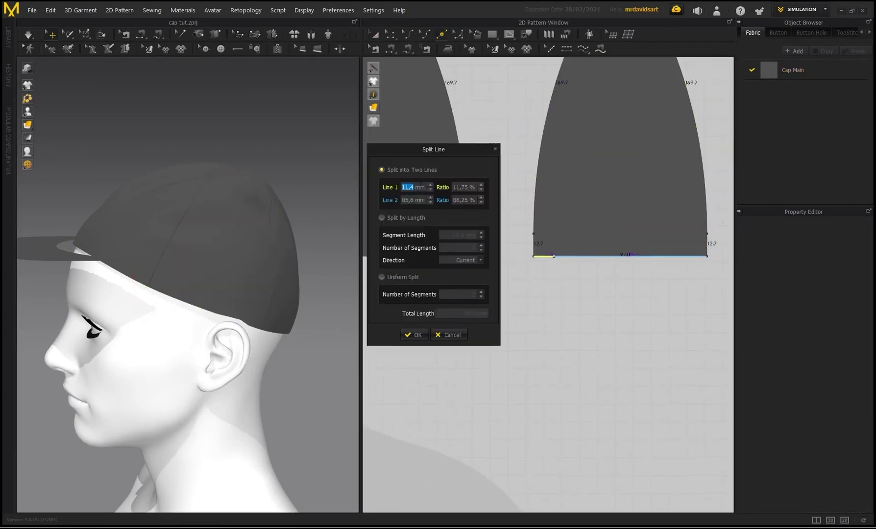
type("20")
left_click(409, 334)
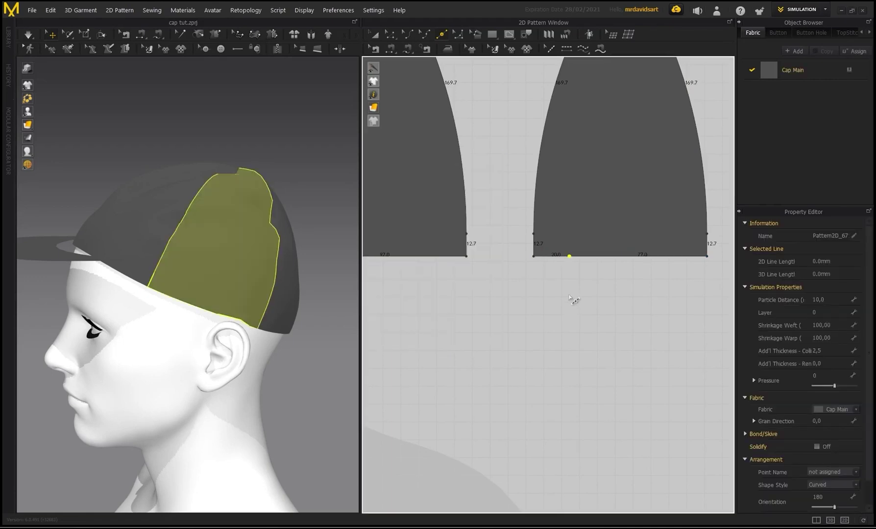
Split the brim's inner curve 20 mm from each of its two ends.
scroll(573, 299, "down", 5)
scroll(528, 275, "up", 3)
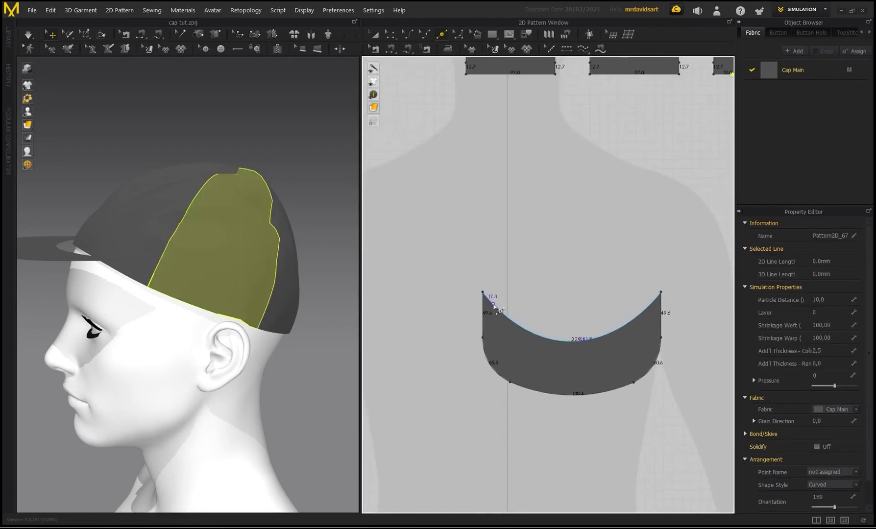
right_click(493, 303)
type("2")
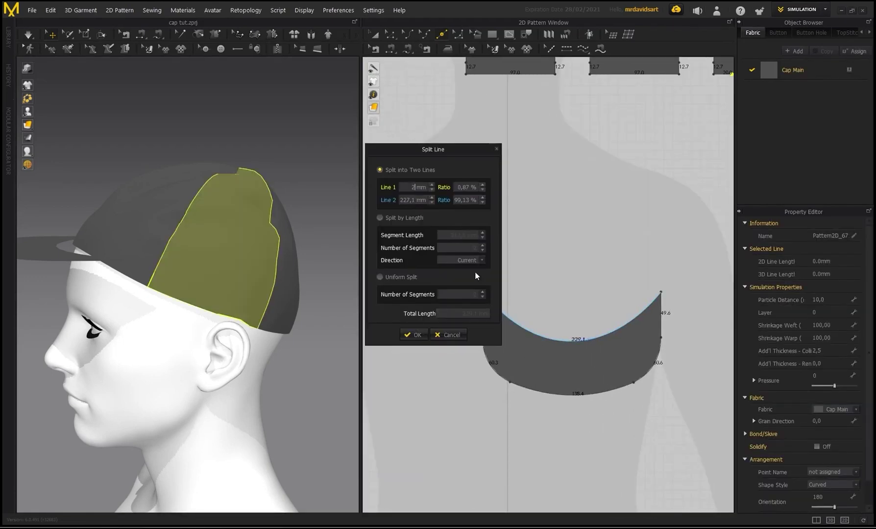
type("0")
left_click(410, 333)
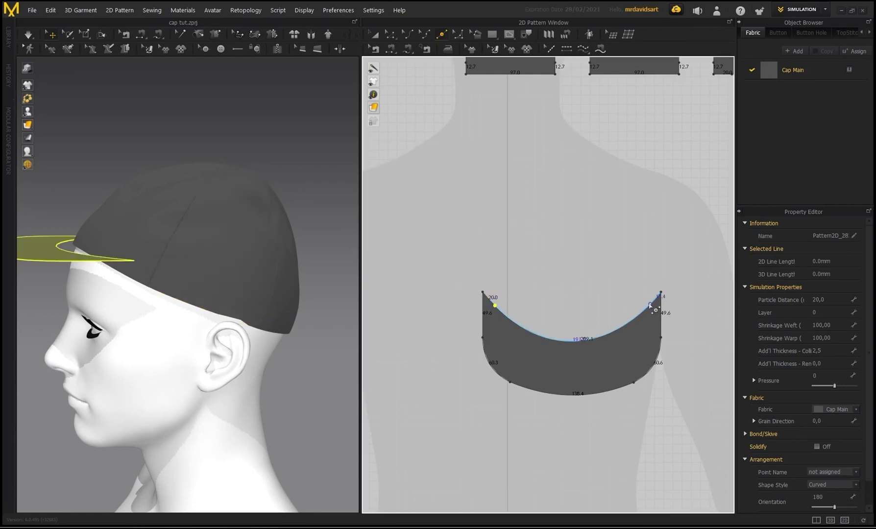
right_click(650, 307)
type("20")
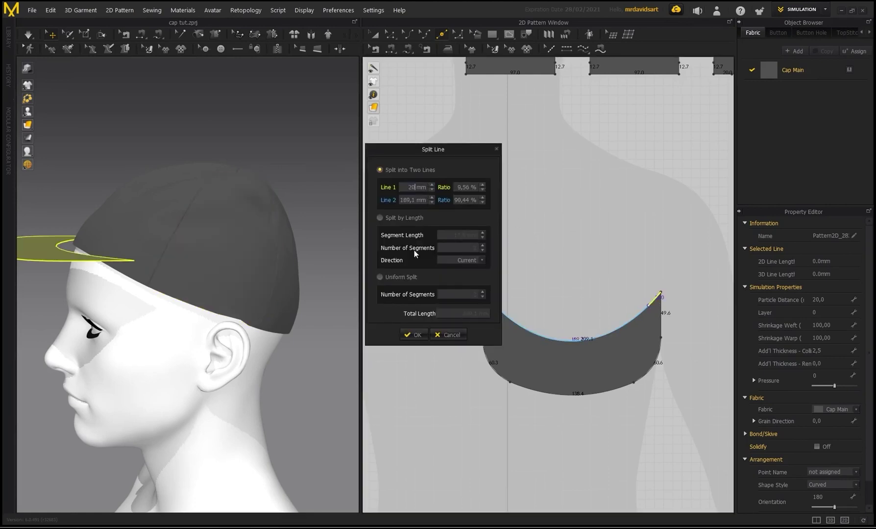
left_click(415, 335)
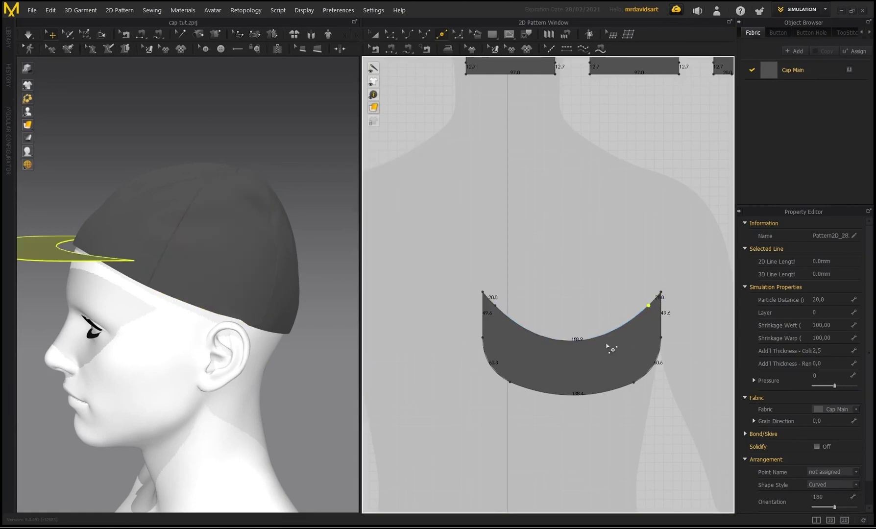
Split the middle section of the brim's inner curve uniformly into 2 segments.
right_click(574, 342)
left_click(381, 277)
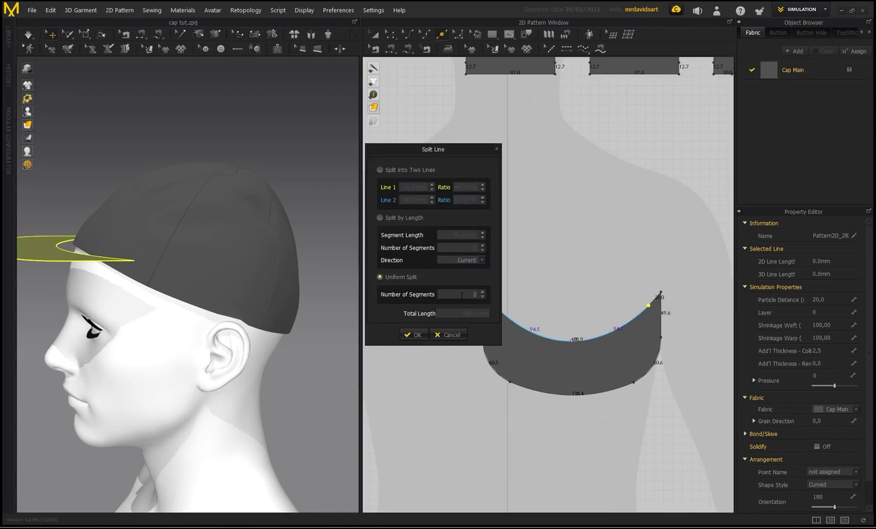
left_click(414, 335)
Lower the brim slightly in front of the avatar's forehead.
right_click_drag(111, 173, 217, 191)
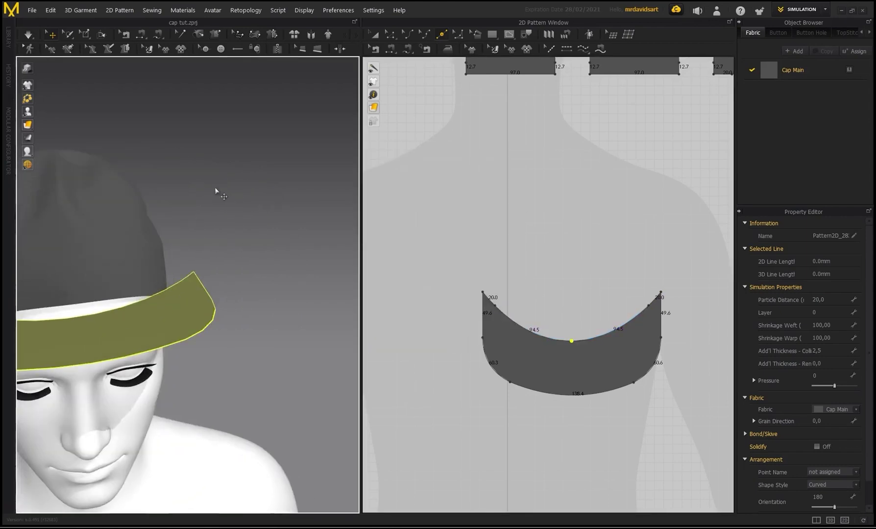
middle_click_drag(217, 192, 333, 174)
left_click(236, 313)
left_click_drag(236, 285, 235, 294)
scroll(393, 322, "down", 5)
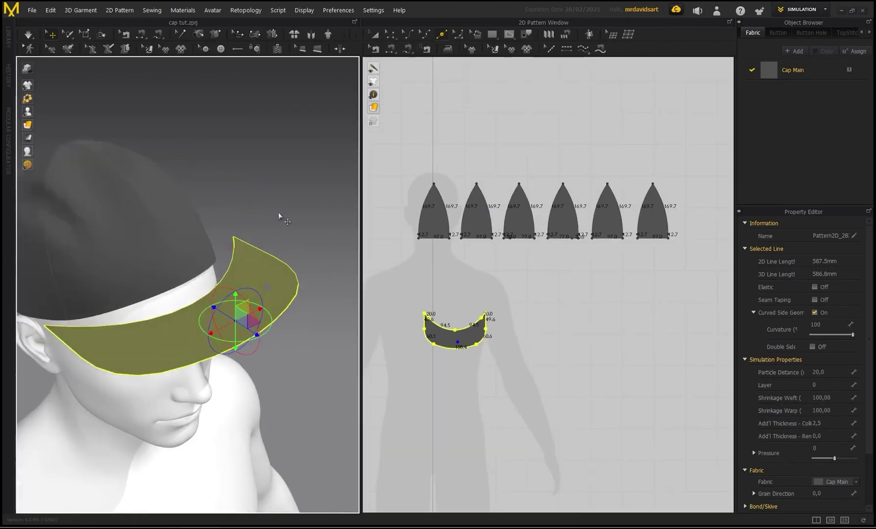
Sew the brim's 20 mm end to the panel above the avatar's right ear and the adjacent inner half to the neighbouring front panel.
right_click_drag(279, 212, 203, 105)
left_click(141, 35)
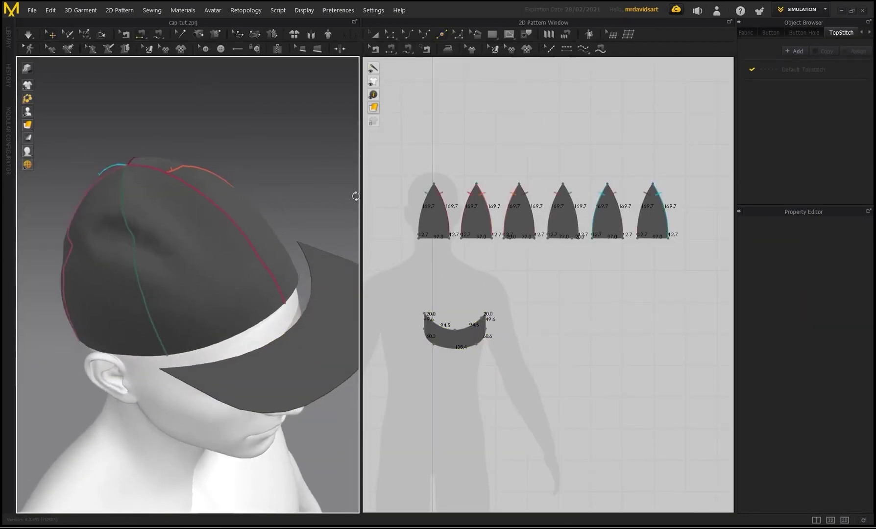
left_click(162, 378)
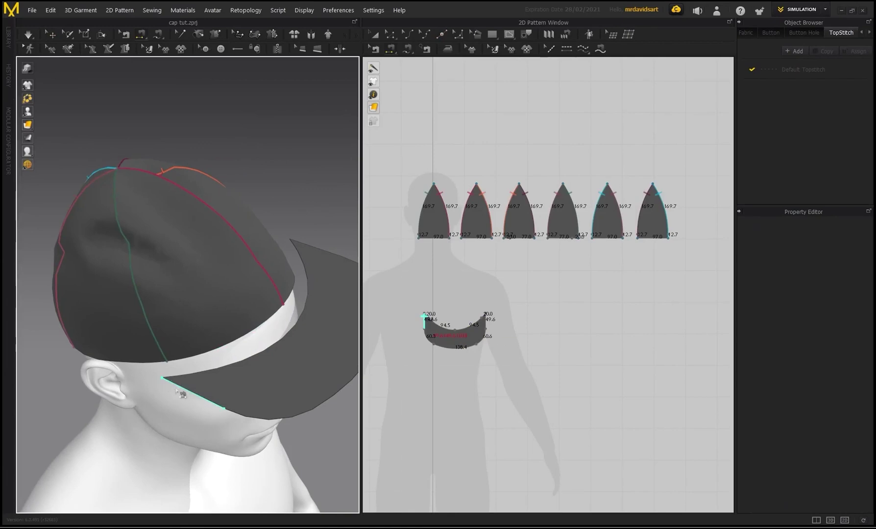
left_click(152, 367)
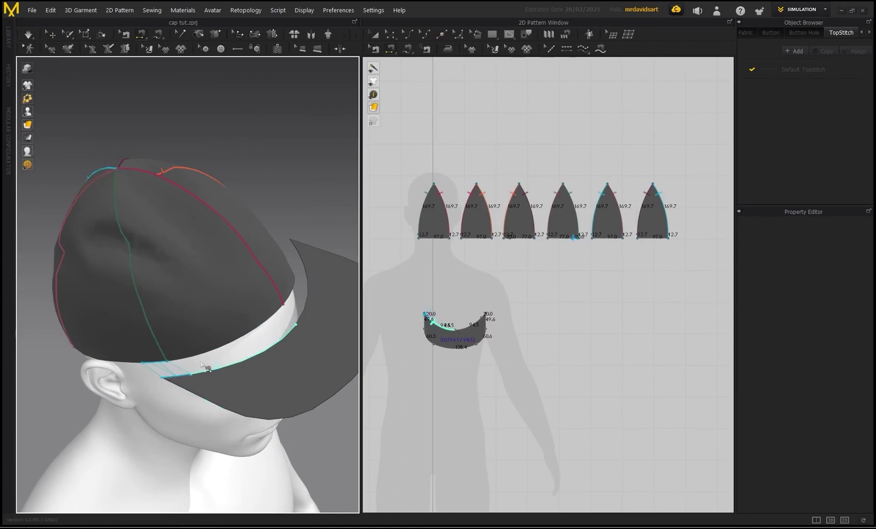
right_click_drag(255, 338, 184, 360)
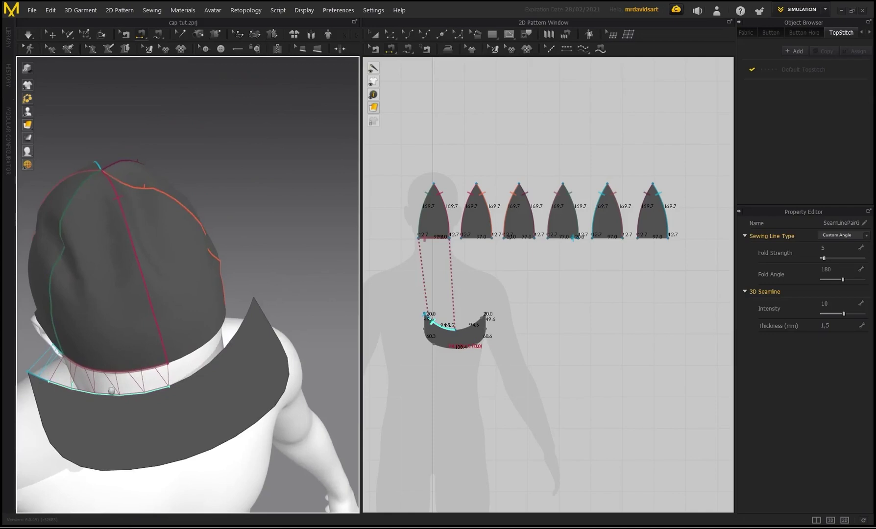
left_click(220, 346)
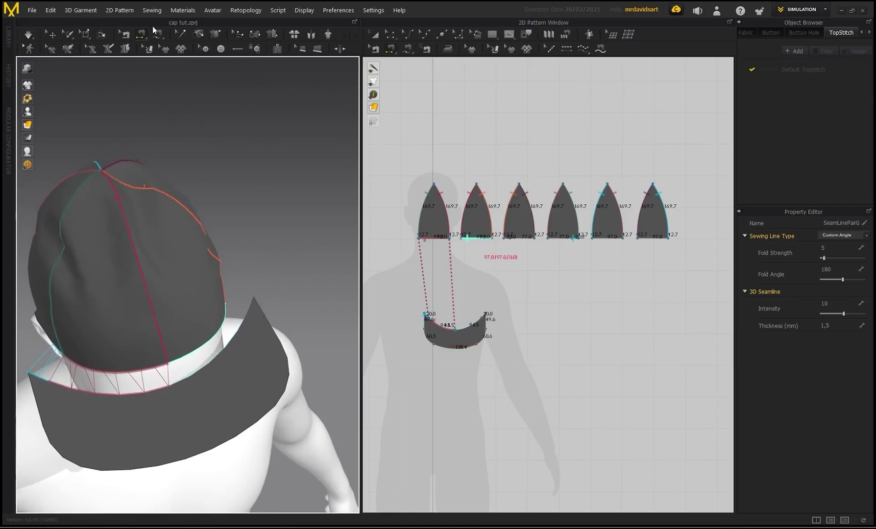
left_click(126, 35)
right_click(145, 391)
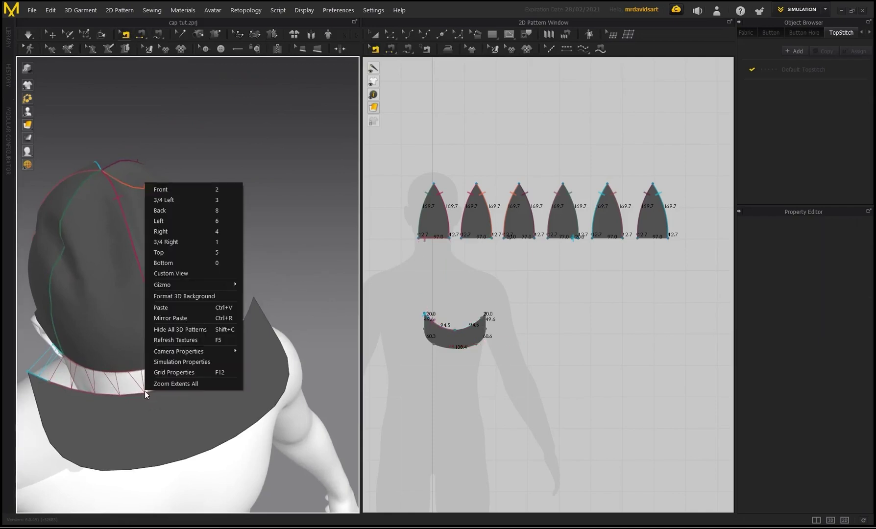
right_click(143, 398)
right_click(135, 395)
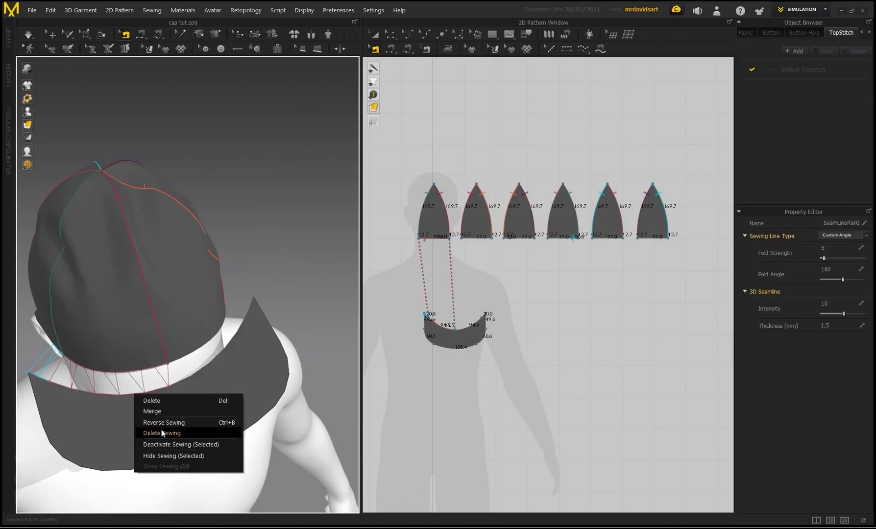
Sew the brim's other inner half to the second front panel and its remaining 20 mm end to the panel above the avatar's left ear.
left_click(143, 38)
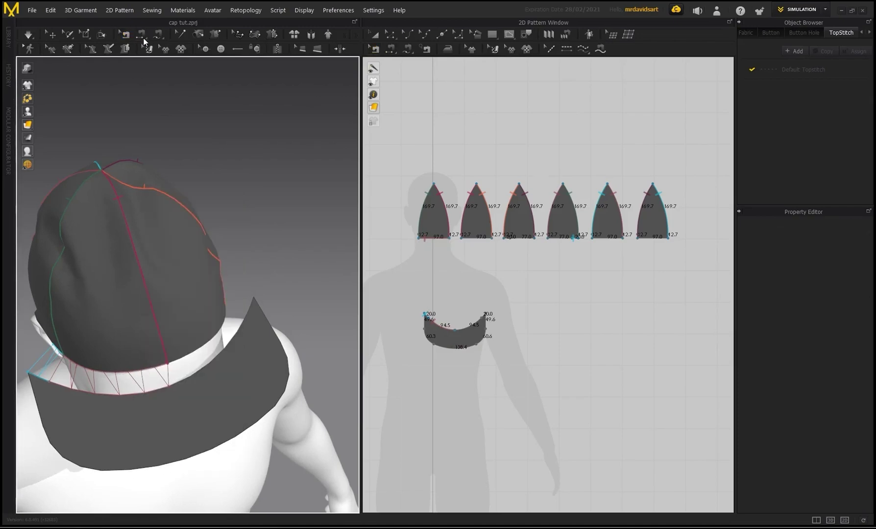
left_click(216, 307)
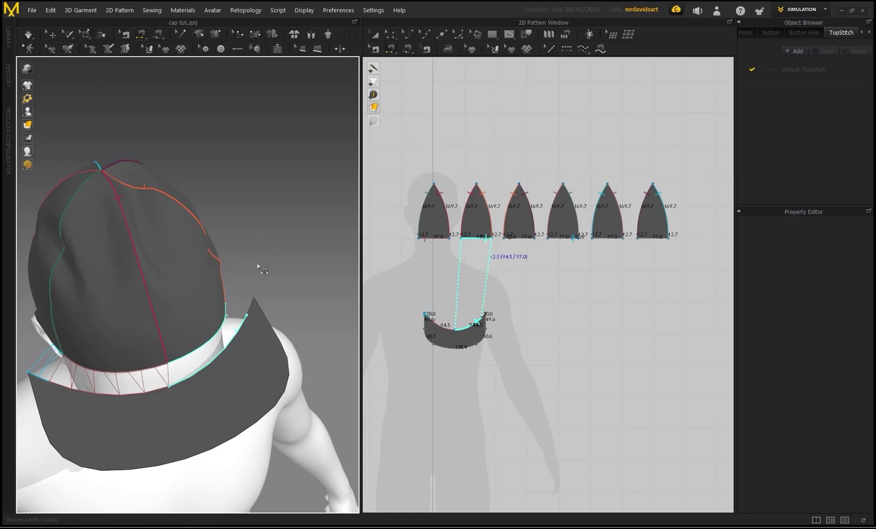
key("space")
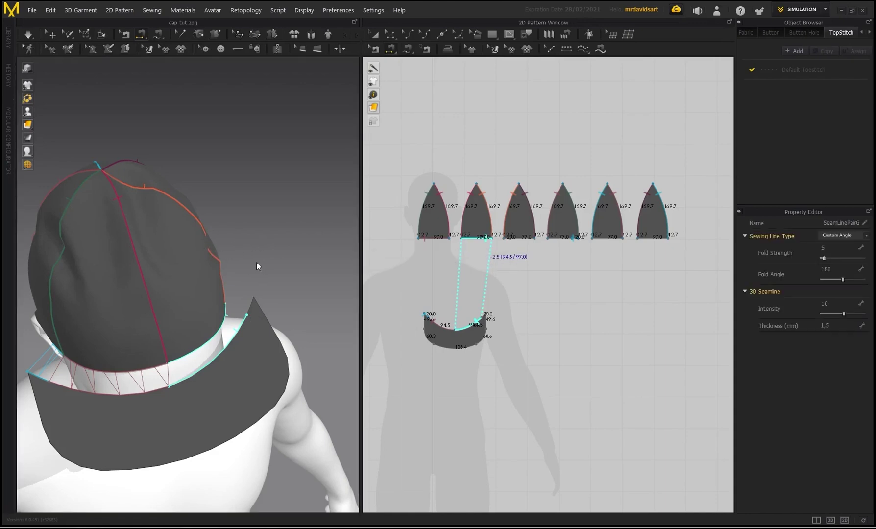
right_click_drag(276, 238, 222, 240)
right_click_drag(297, 350, 240, 355)
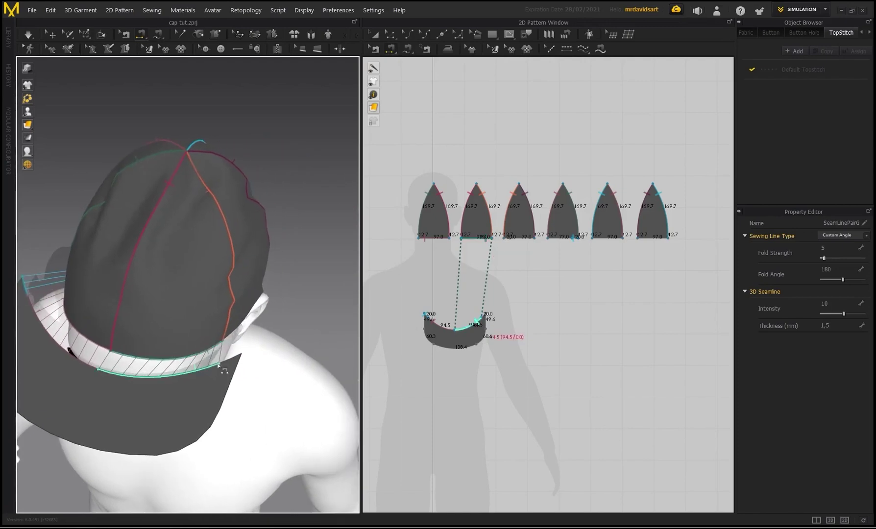
left_click(240, 344)
Simulate the cap so the sewn brim joins the panels, and inspect it around the head.
right_click_drag(157, 289, 230, 239)
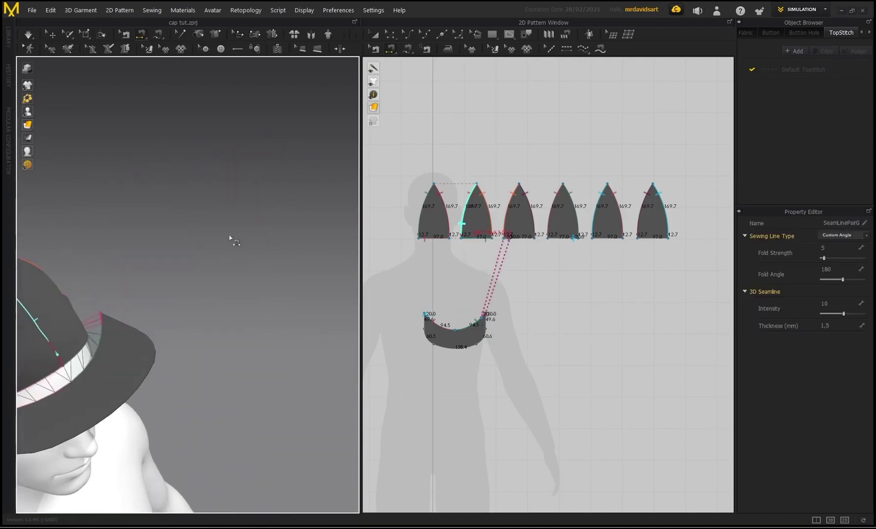
middle_click_drag(169, 300, 324, 164)
key("space")
right_click_drag(332, 214, 179, 276)
scroll(224, 221, "up", 5)
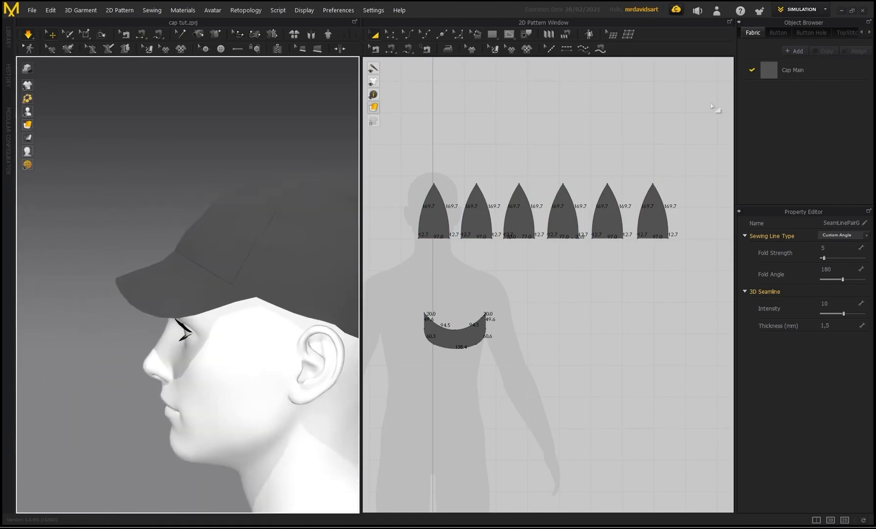
right_click_drag(180, 221, 234, 251)
Duplicate the Cap Main fabric and name the copy Brim.
left_click(809, 68)
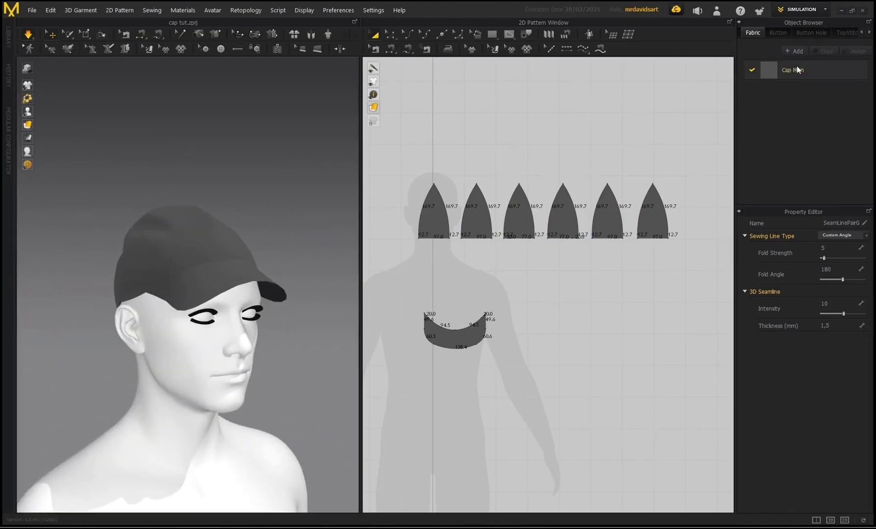
left_click(827, 51)
double_click(808, 91)
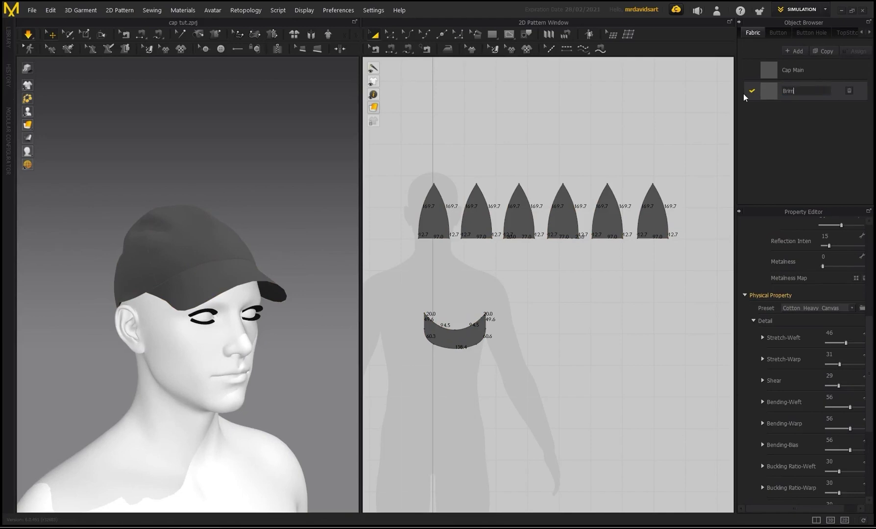
key("Return")
Assign the Brim fabric to the brim pattern.
left_click(455, 339)
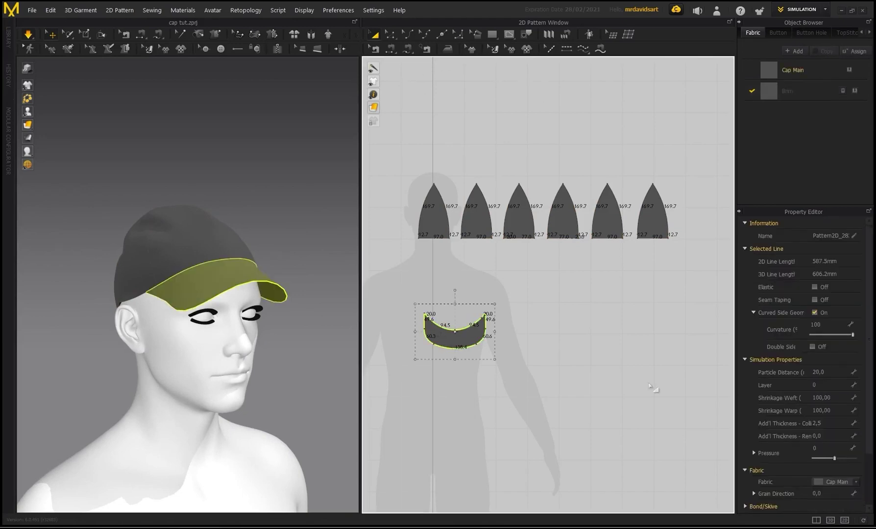
left_click(856, 482)
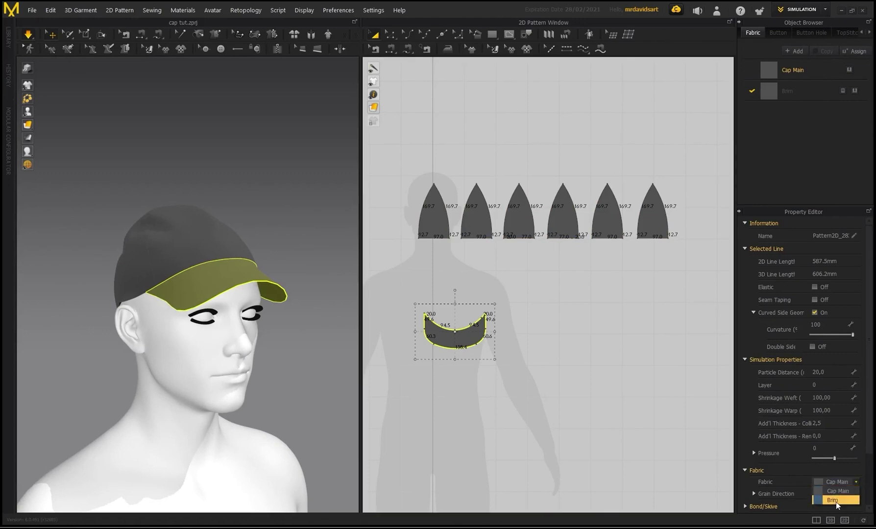
left_click(838, 505)
Stiffen the Brim fabric by setting its Bending-Weft to 77 and Bending-Warp to 84.
left_click(790, 93)
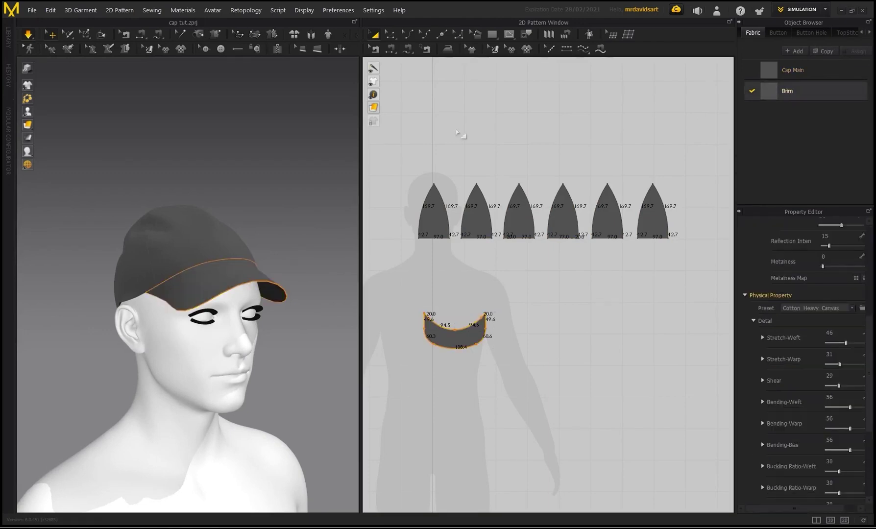
right_click_drag(314, 333, 166, 319)
left_click(753, 320)
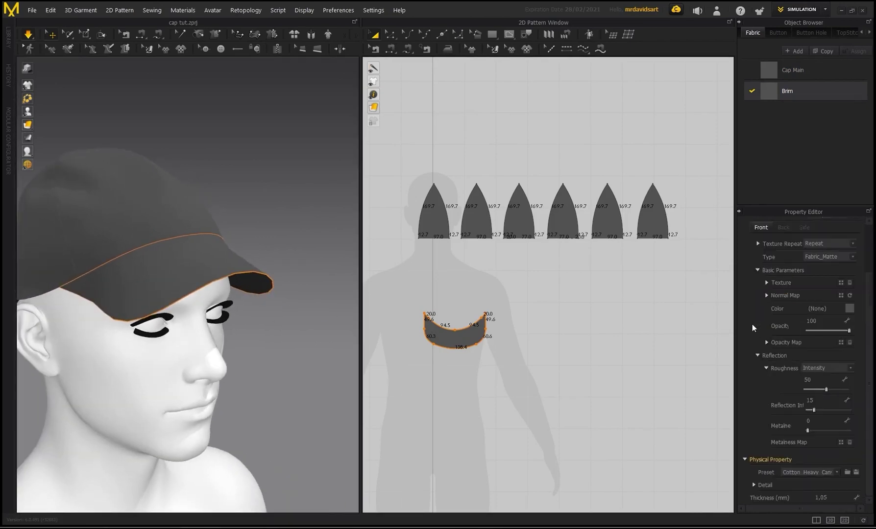
left_click(754, 485)
scroll(875, 339, "down", 5)
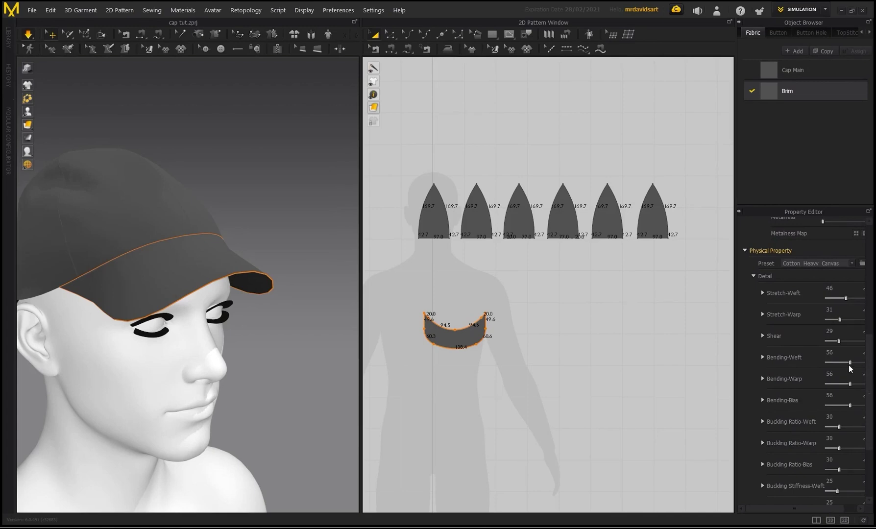
left_click_drag(851, 365, 858, 367)
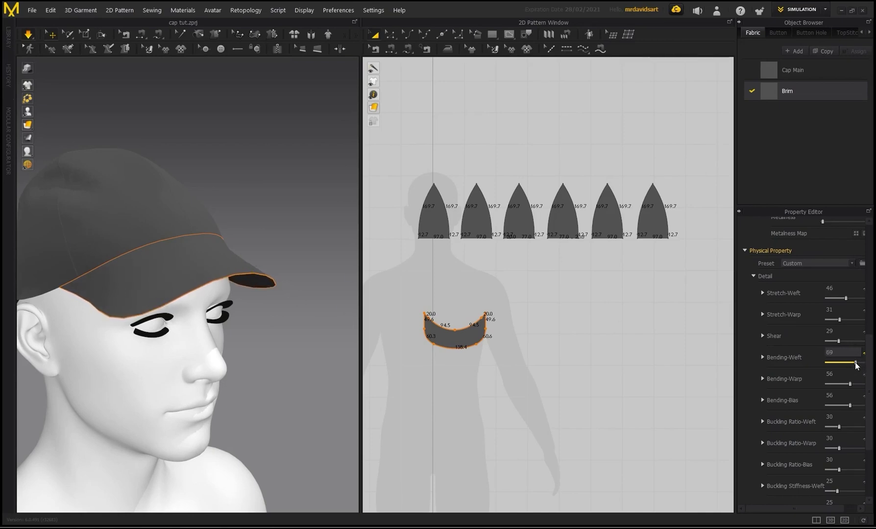
left_click_drag(856, 365, 863, 388)
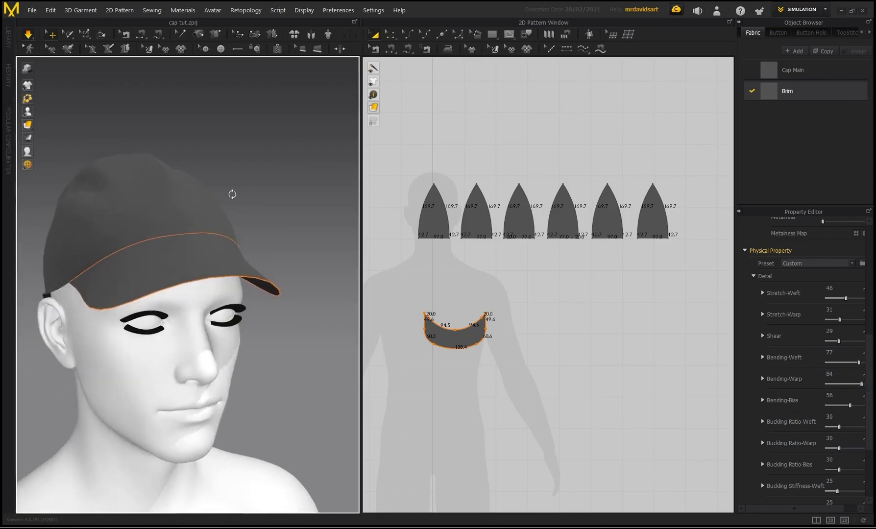
Raise the Brim fabric's Bending-Weft to 93 and check the brim's shape around the face.
right_click_drag(230, 191, 206, 189)
right_click_drag(193, 272, 240, 276)
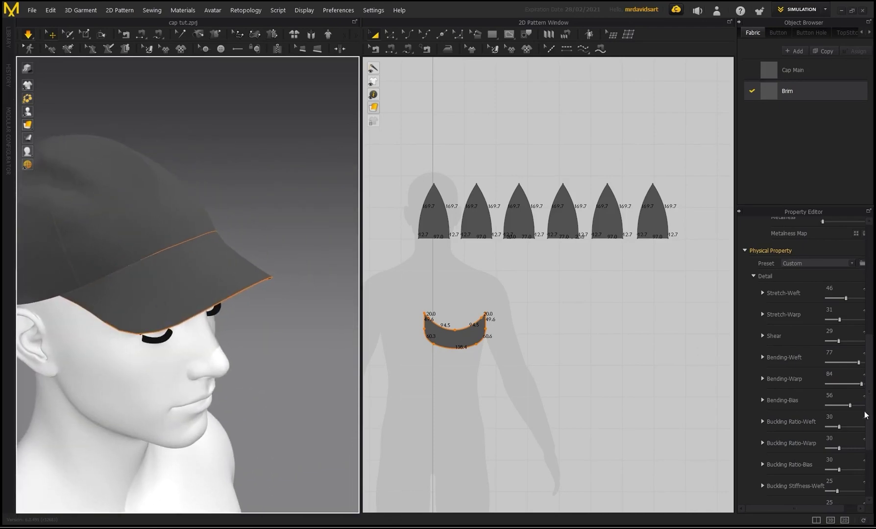
left_click_drag(860, 362, 866, 366)
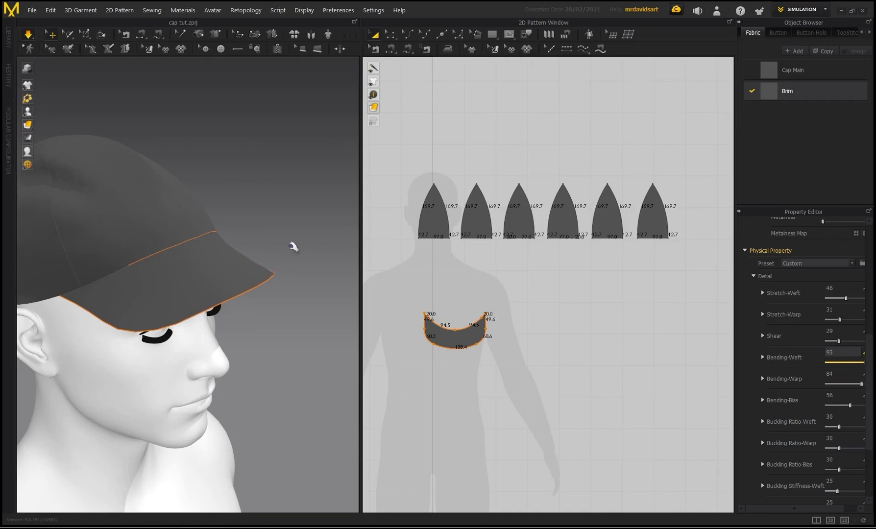
right_click_drag(293, 247, 304, 230)
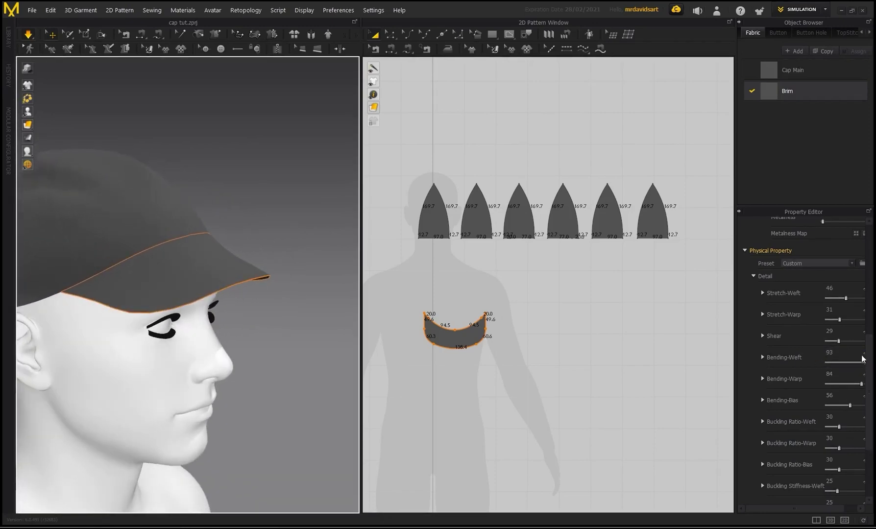
left_click_drag(864, 365, 863, 364)
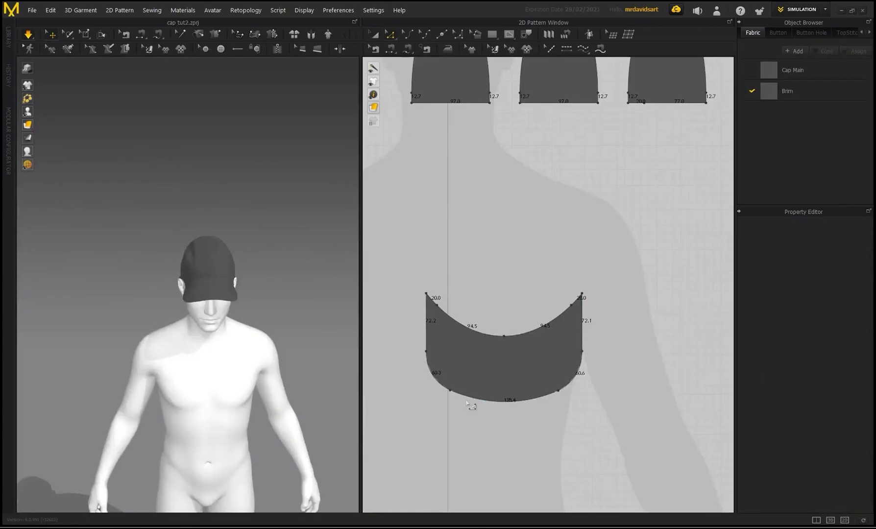
Examine the brim's shape on the avatar's head from the front, side and above.
left_click(461, 394)
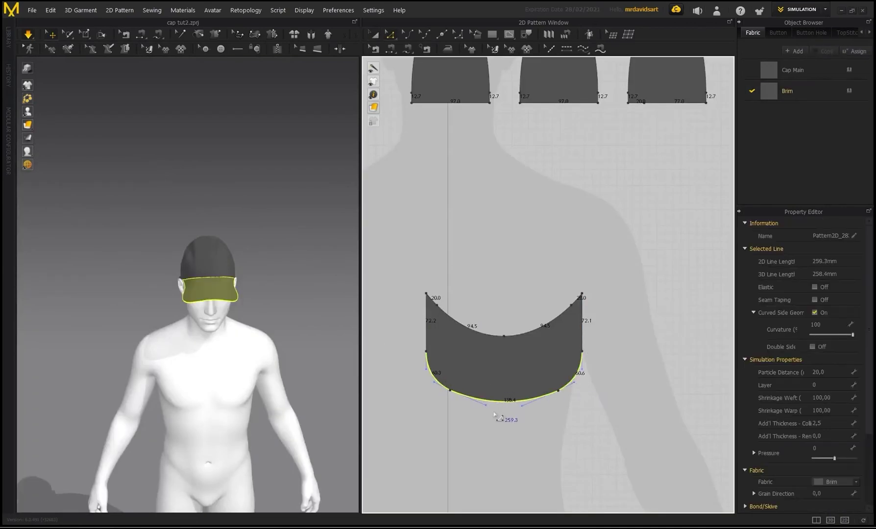
scroll(225, 263, "up", 4)
right_click_drag(213, 267, 206, 290)
middle_click_drag(271, 293, 257, 292)
scroll(244, 293, "up", 2)
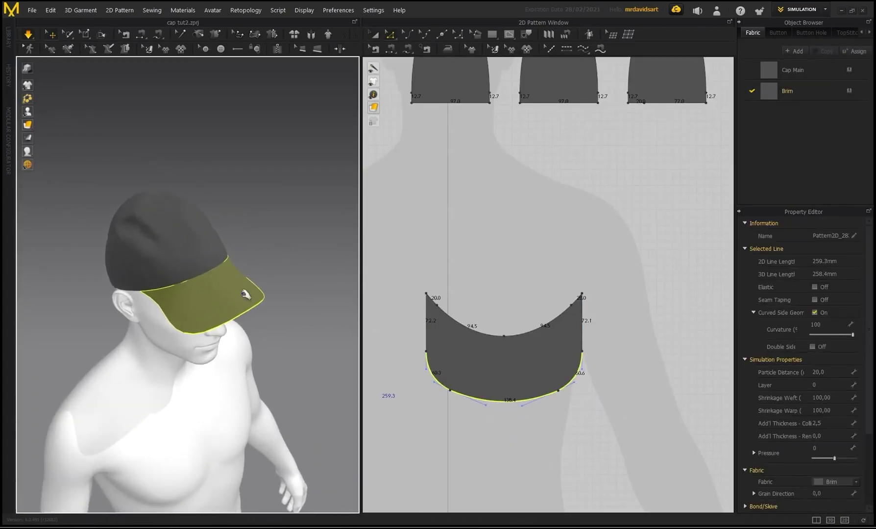
right_click_drag(245, 295, 211, 295)
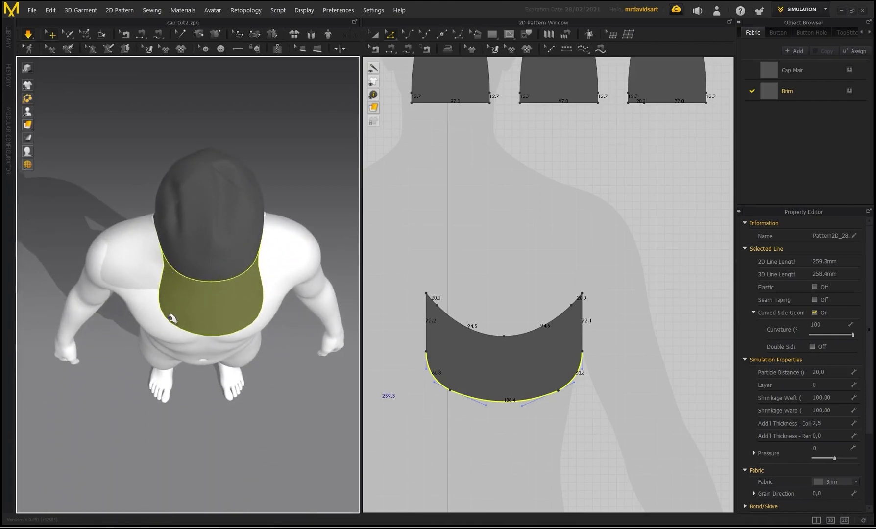
scroll(160, 256, "up", 3)
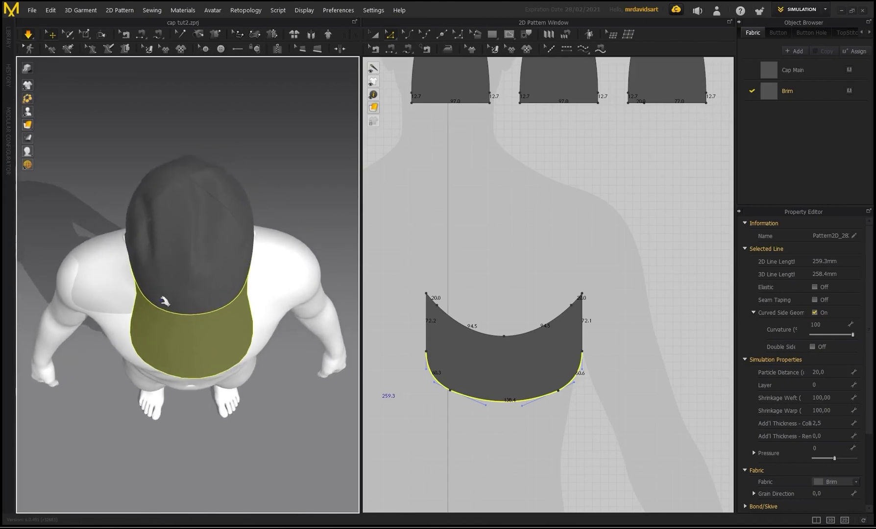
left_click(425, 120)
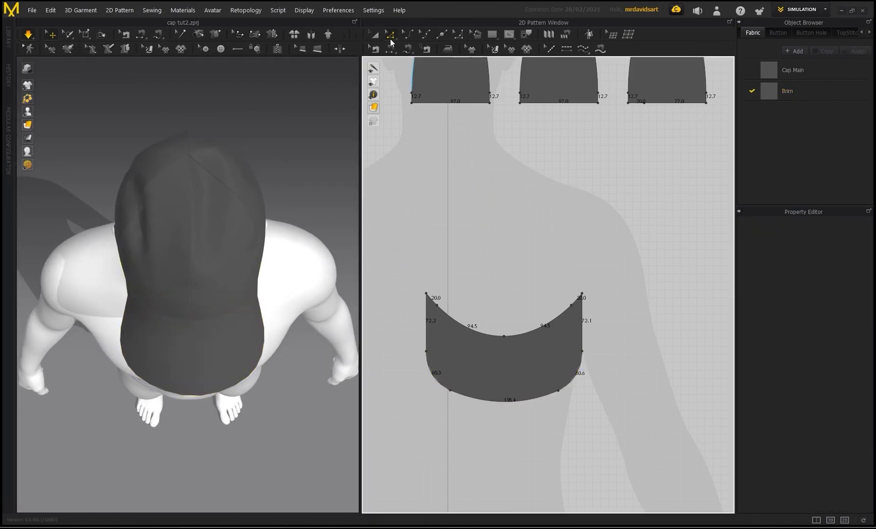
Narrow the brim's front by moving its two rounded corner segments inward, and settle the brim in the simulation.
left_click(434, 373)
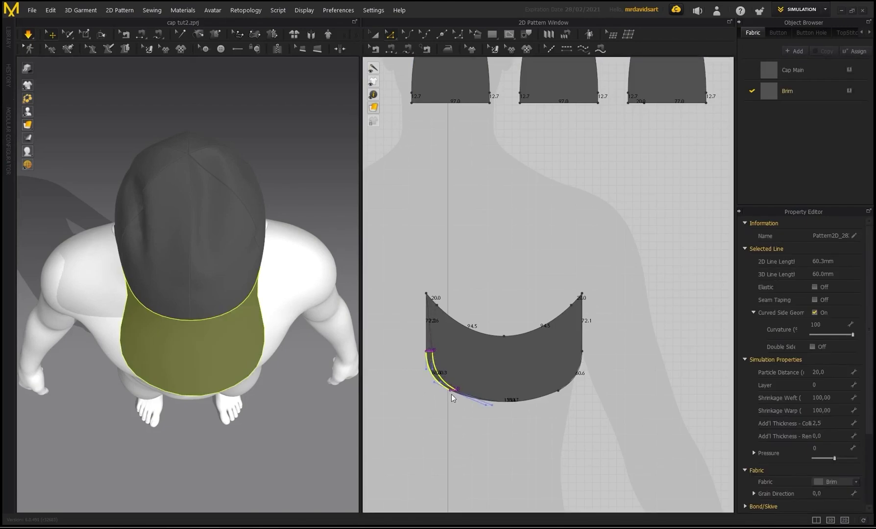
left_click_drag(468, 403, 462, 395)
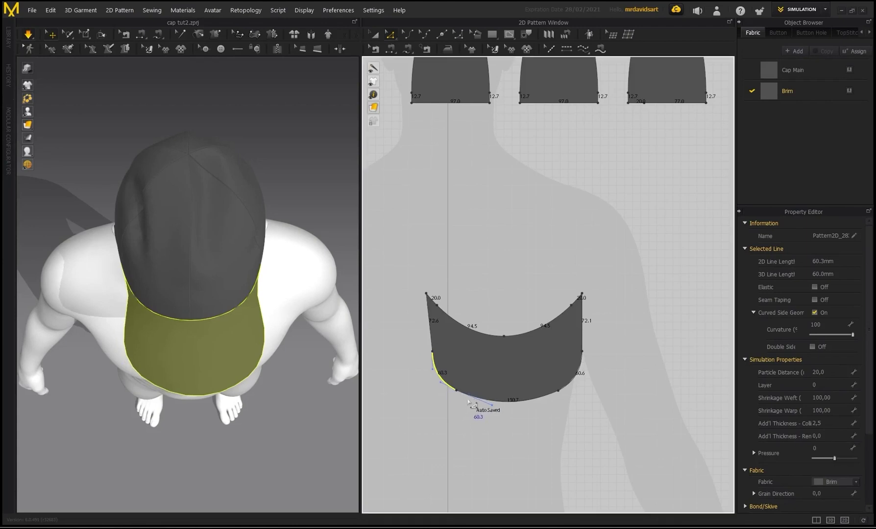
left_click(575, 385)
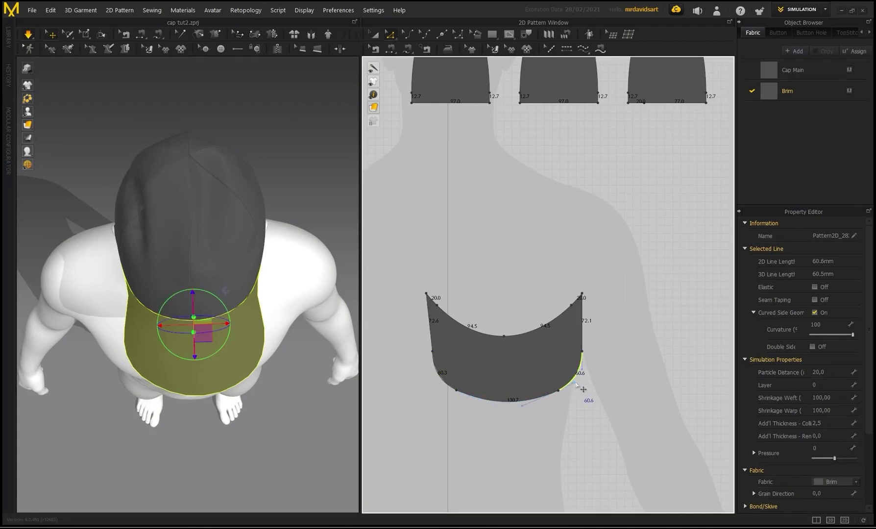
left_click_drag(572, 382, 562, 383)
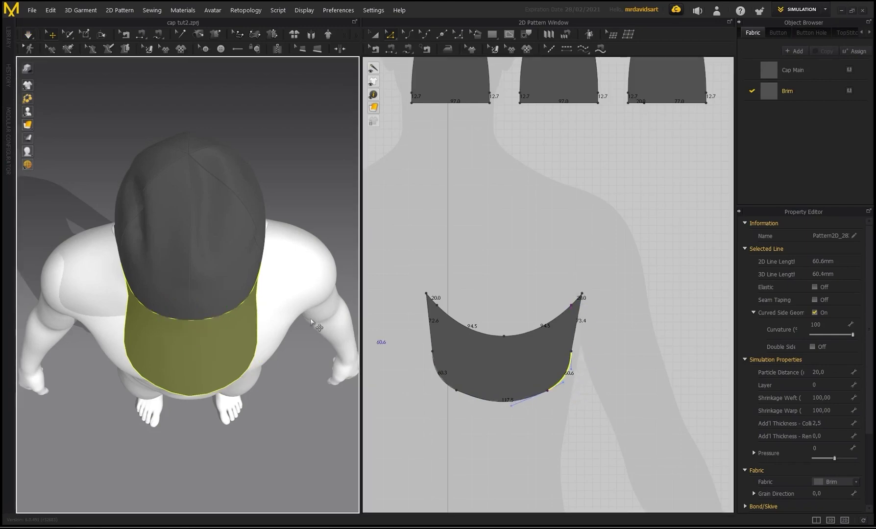
left_click(135, 314)
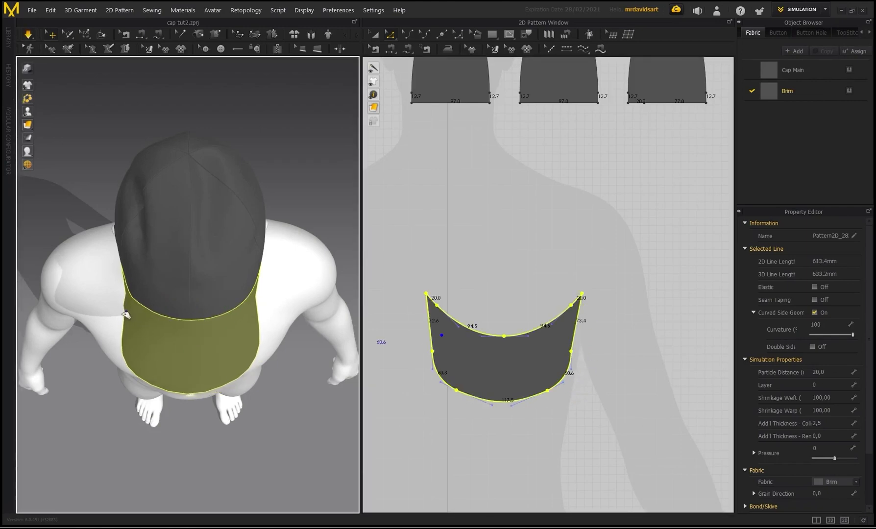
Set the Brim fabric's Bending-Weft to 81 and Bending-Warp to 92.
left_click(789, 93)
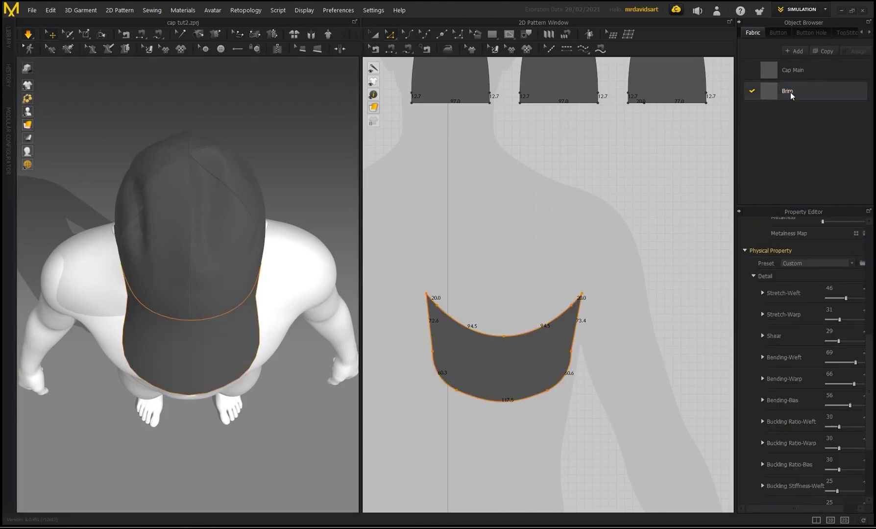
left_click_drag(856, 386, 859, 385)
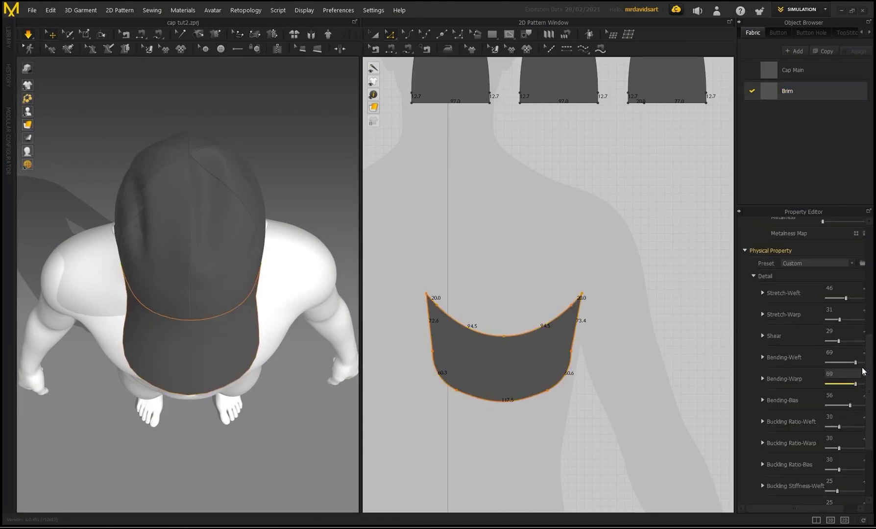
left_click_drag(856, 363, 868, 386)
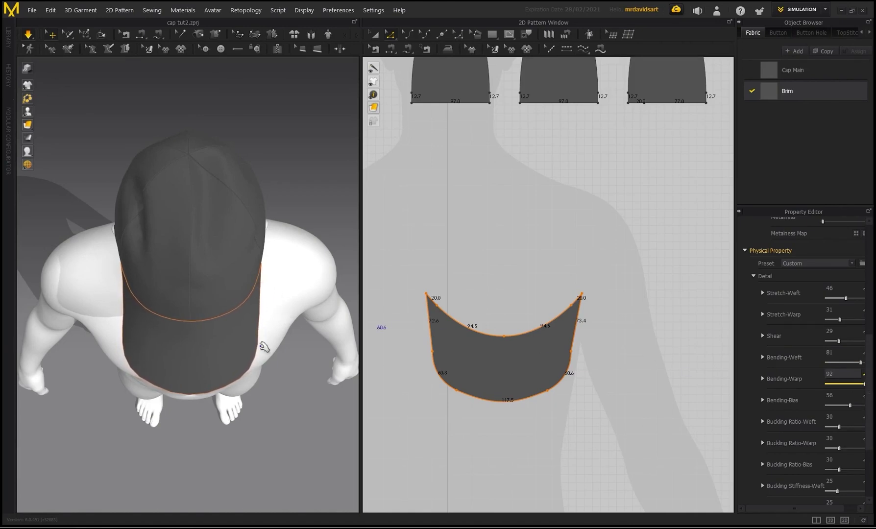
Settle the cap by tugging its front, side and back panels in the simulation, working from the avatar's right side.
right_click_drag(264, 347, 188, 208)
scroll(290, 213, "up", 1)
left_click(291, 219)
middle_click_drag(188, 208, 195, 273)
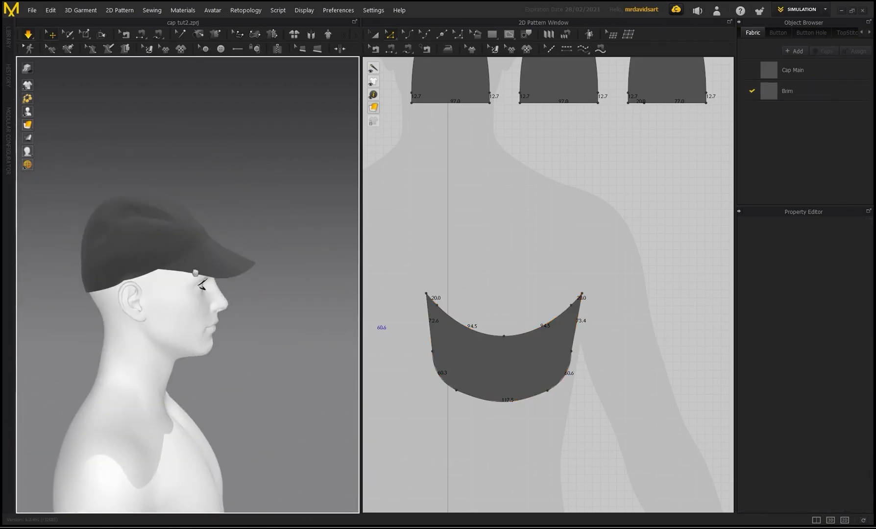
scroll(195, 273, "up", 2)
right_click_drag(206, 255, 180, 254)
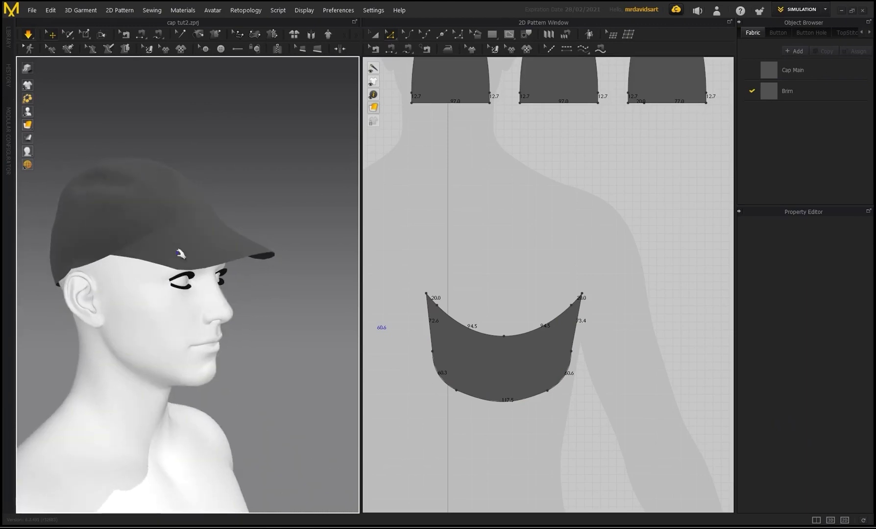
left_click(182, 200)
left_click(215, 224)
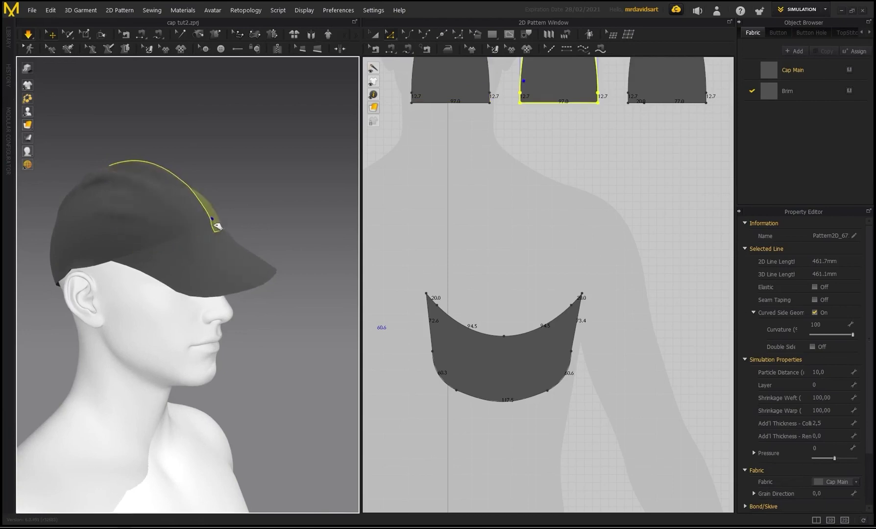
left_click(140, 198)
left_click(74, 215)
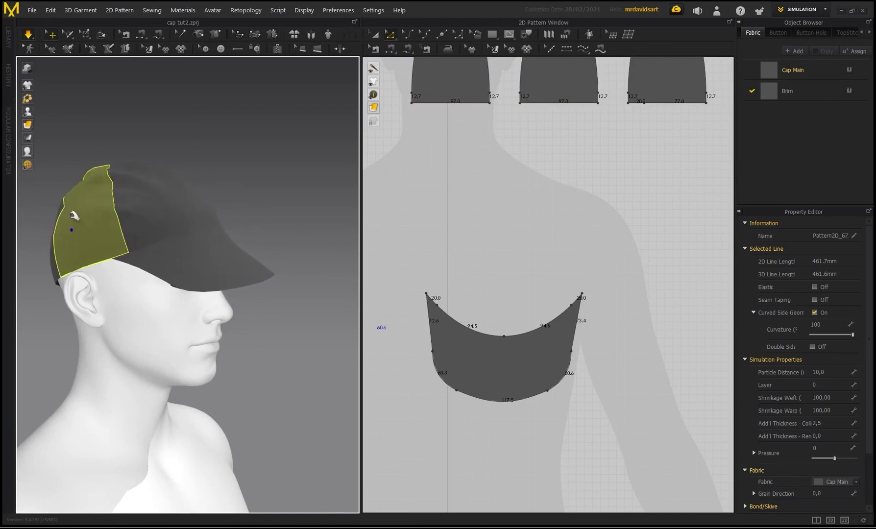
Adjust the cap's fit by tugging its panels from the avatar's left side and front, and check the brim in profile.
right_click_drag(74, 215, 231, 177)
left_click(266, 221)
right_click_drag(266, 221, 43, 209)
left_click(176, 240)
left_click(130, 201)
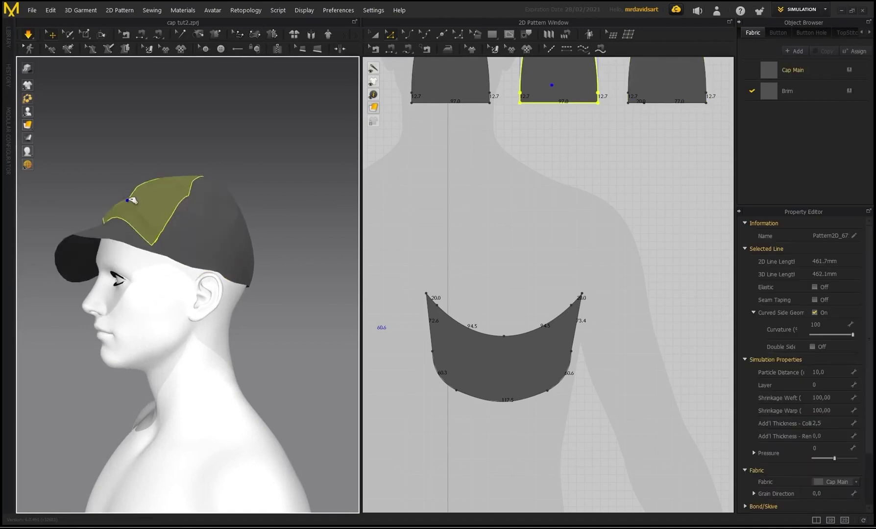
right_click_drag(132, 201, 58, 223)
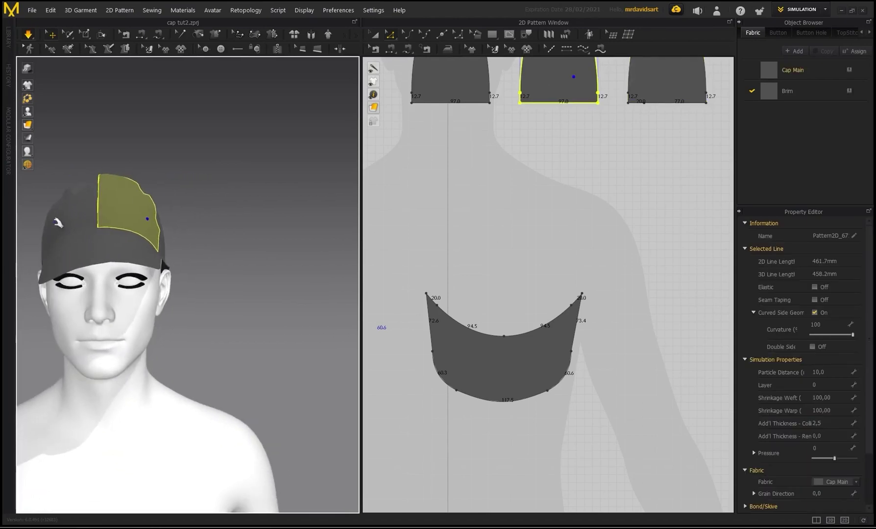
left_click_drag(56, 222, 66, 200)
left_click_drag(126, 215, 152, 188)
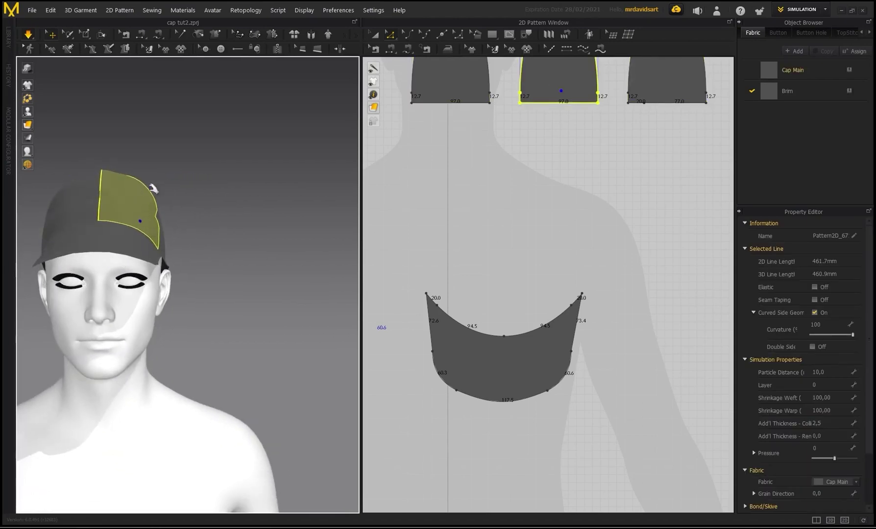
right_click_drag(154, 189, 220, 206)
left_click(240, 194)
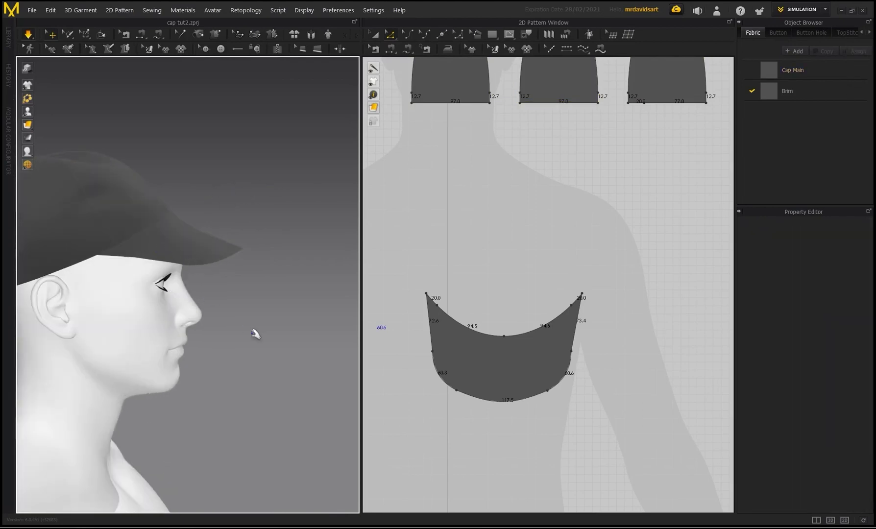
Deepen the brim's inner curve by lowering its centre point and lengthening its curve handles, giving halves about 106 and 105 mm long, and resimulate.
left_click(505, 338)
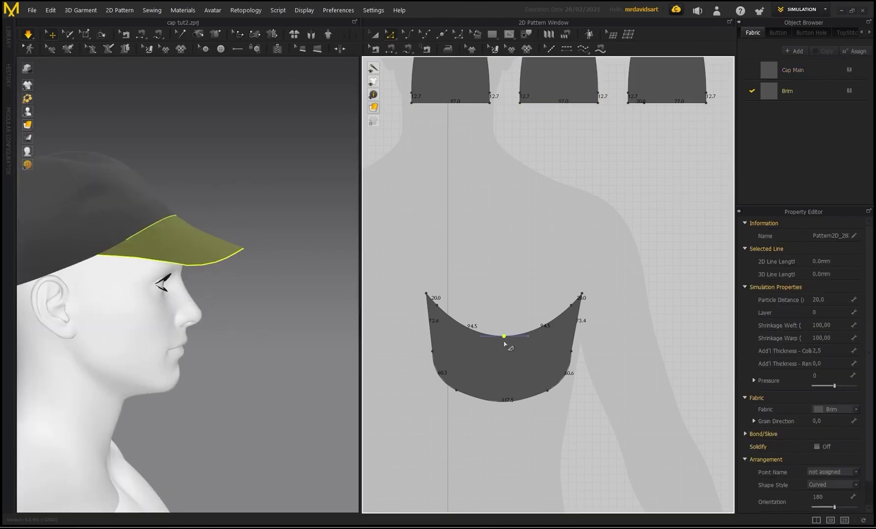
scroll(505, 339, "up", 2)
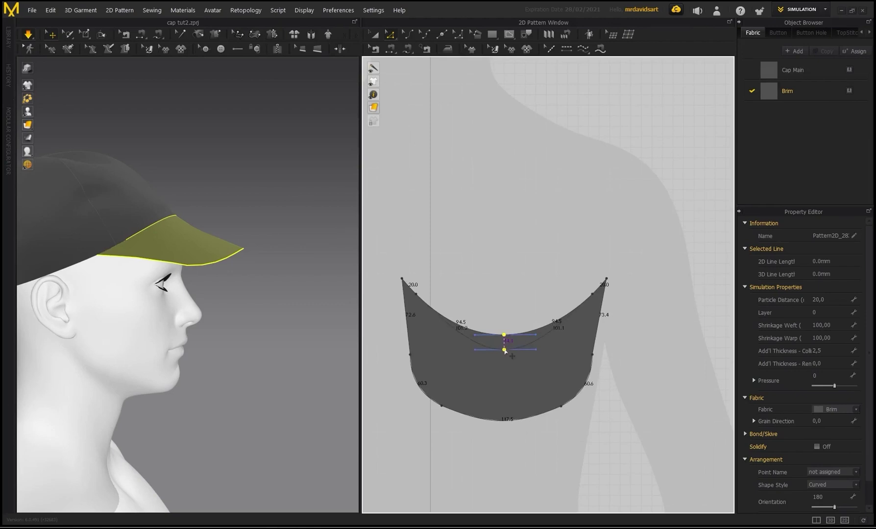
left_click_drag(505, 351, 454, 356)
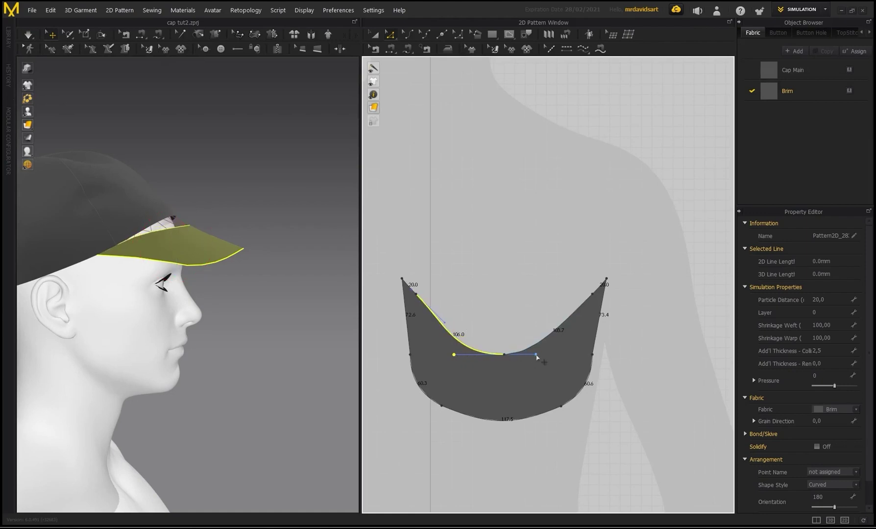
left_click_drag(537, 355, 549, 354)
key("space")
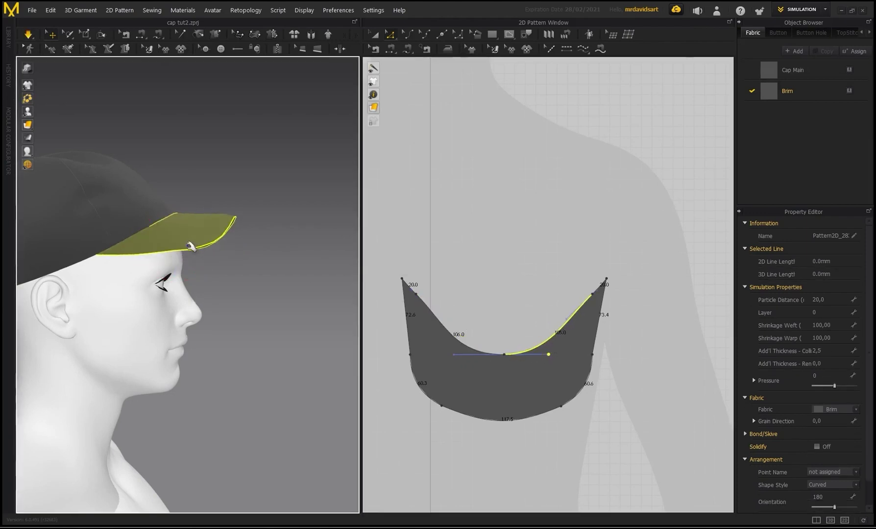
Seat the cap on the head by repeatedly pulling its back, side and front panels in the simulation from the avatar's right side.
mouse_move(212, 259)
right_mouse_down()
mouse_move(161, 262)
mouse_move(217, 260)
right_mouse_up()
scroll(227, 205, "down", 2)
middle_click_drag(226, 205, 264, 185)
left_click(116, 220)
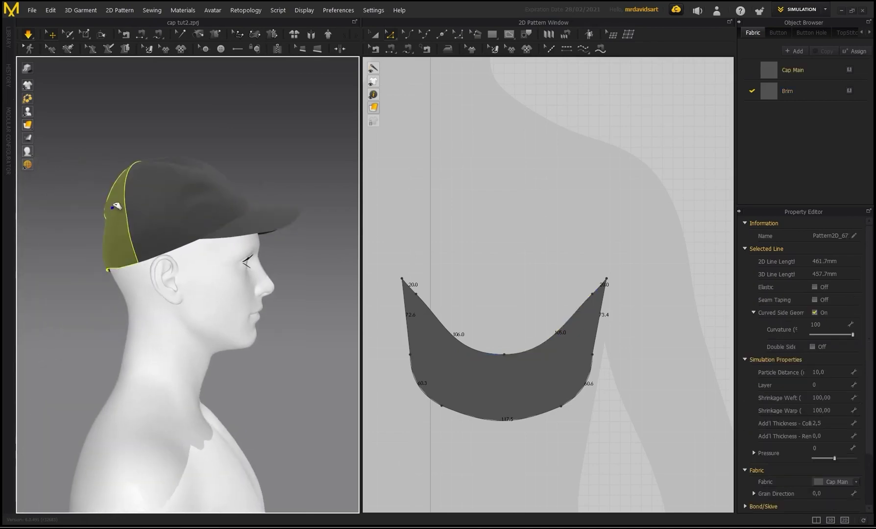
left_click(244, 197)
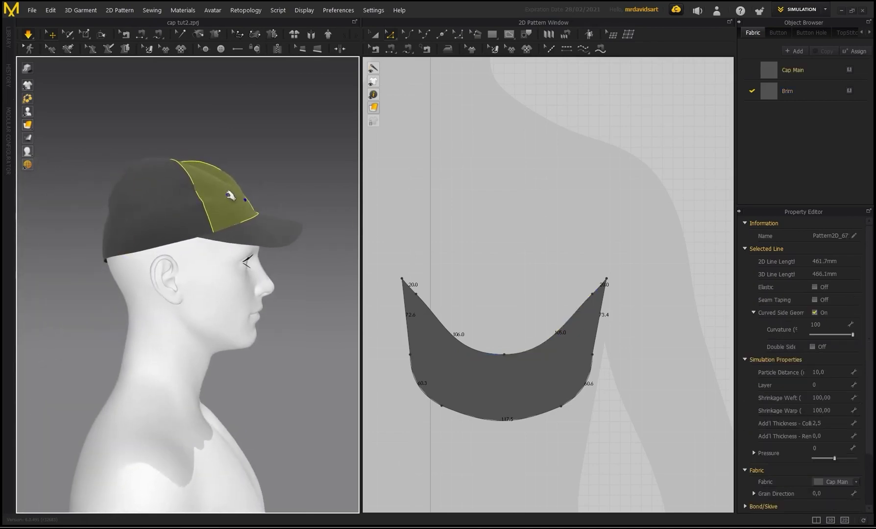
left_click_drag(117, 224, 111, 255)
left_click(188, 220)
left_click_drag(119, 212, 120, 195)
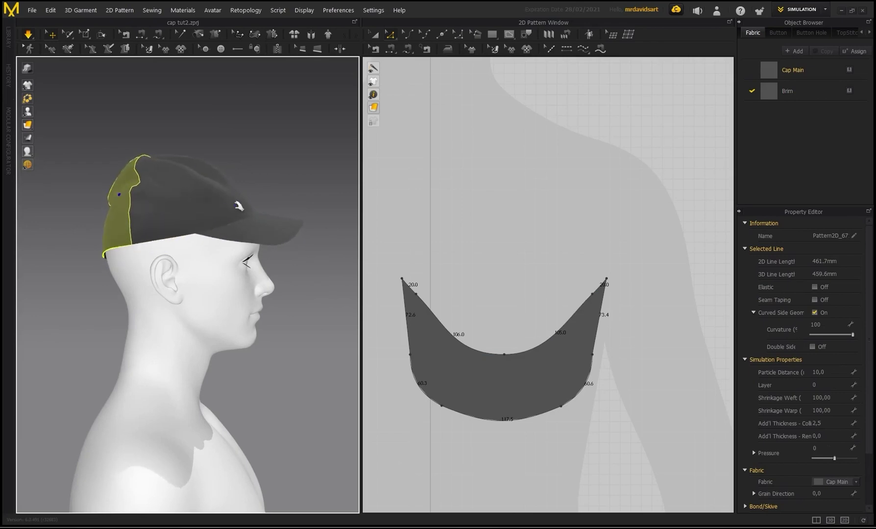
mouse_move(236, 201)
left_mouse_down()
mouse_move(244, 208)
mouse_move(236, 200)
left_mouse_up()
left_click(189, 216)
left_click_drag(109, 237, 114, 237)
mouse_move(171, 222)
left_mouse_down()
mouse_move(166, 202)
mouse_move(119, 208)
mouse_move(168, 206)
left_mouse_up()
left_click_drag(108, 235, 102, 247)
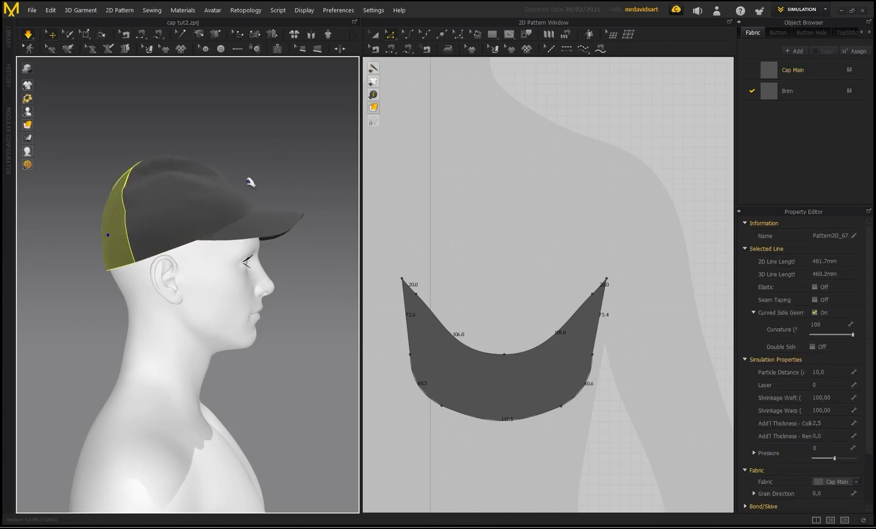
Pull the back and side panels into place from the avatar's left side, and check how the brim meets the cap.
right_click_drag(290, 157, 254, 219)
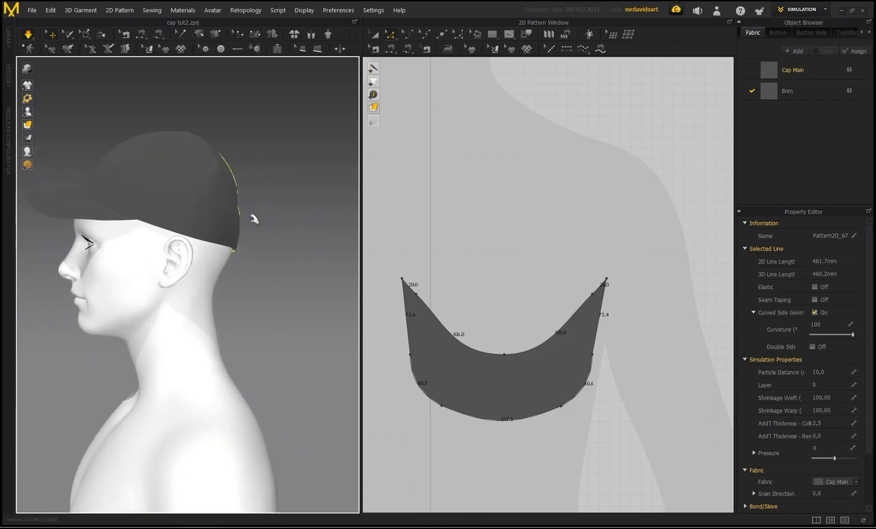
left_click_drag(229, 251, 237, 233)
left_click_drag(197, 190, 166, 188)
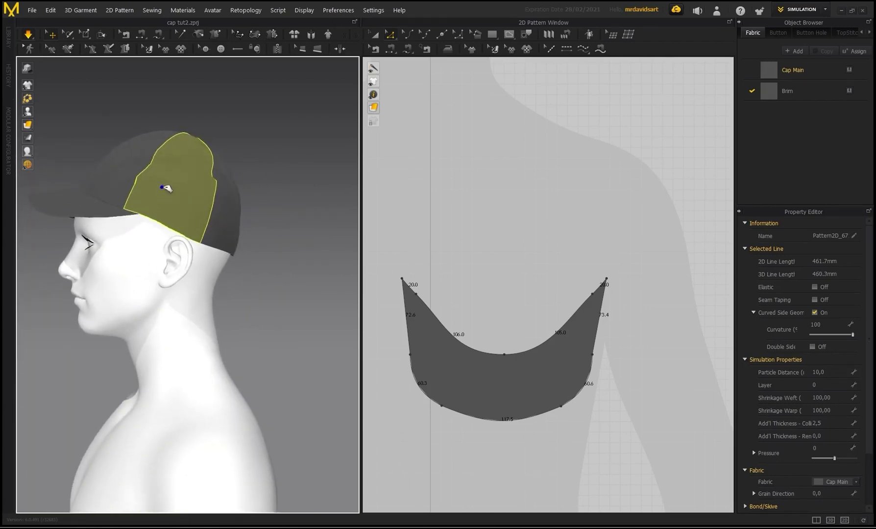
left_click_drag(236, 239, 242, 248)
left_click(104, 224)
middle_click_drag(105, 222, 199, 242)
right_click_drag(164, 261, 151, 264)
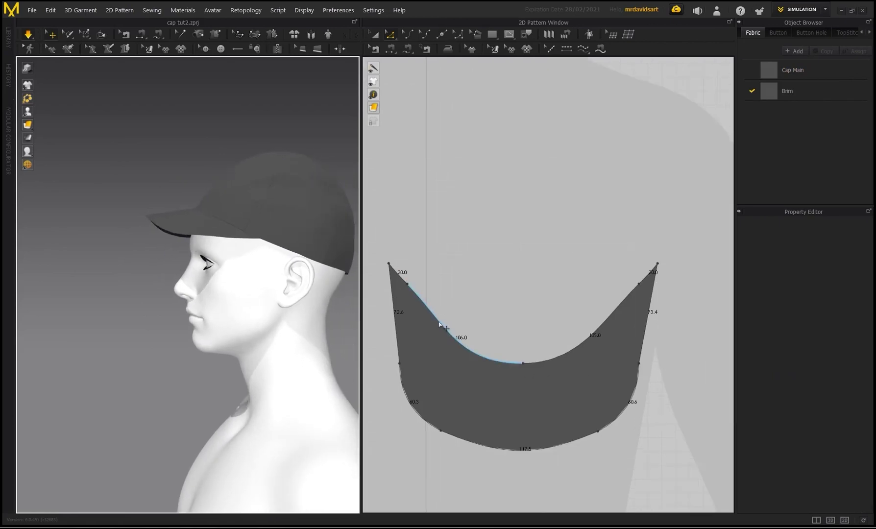
Smooth both halves of the brim's inner curve by repositioning the curve handles nearest its outer ends.
left_click(436, 307)
scroll(441, 312, "up", 4)
left_click_drag(492, 374, 430, 312)
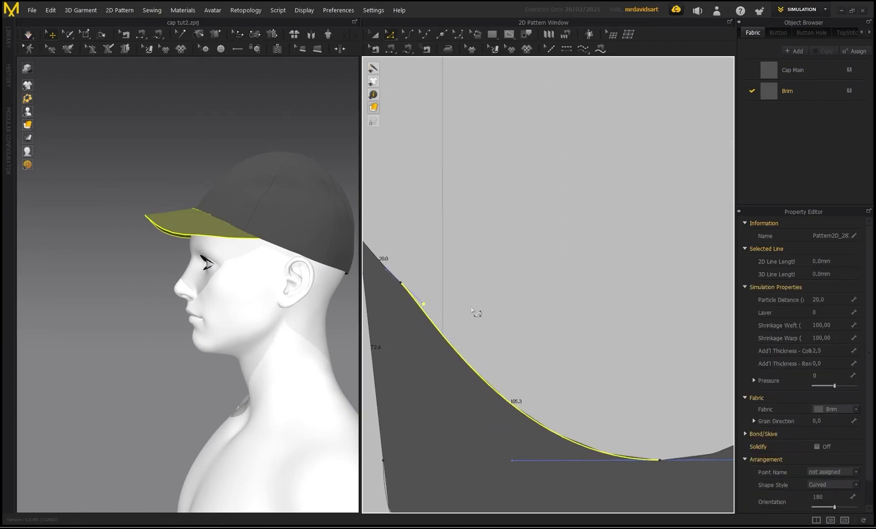
scroll(561, 299, "down", 2)
left_click(664, 326)
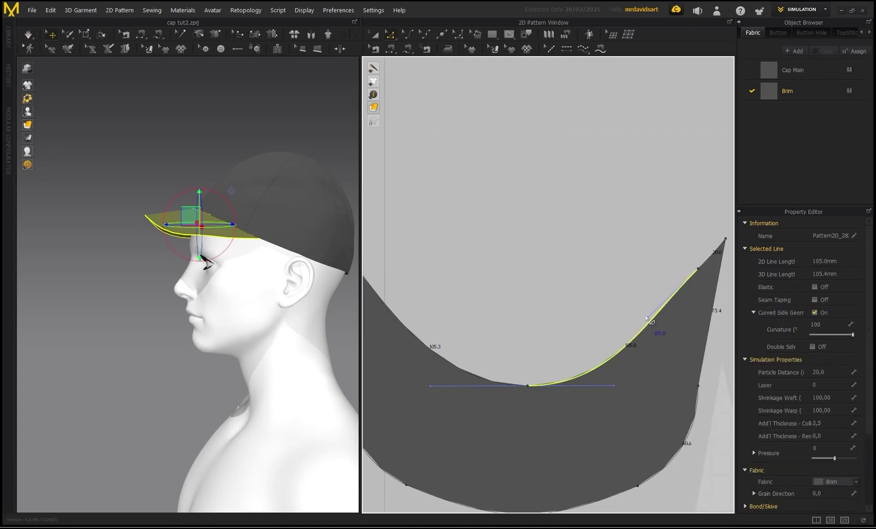
left_click_drag(647, 319, 669, 308)
scroll(622, 286, "down", 2)
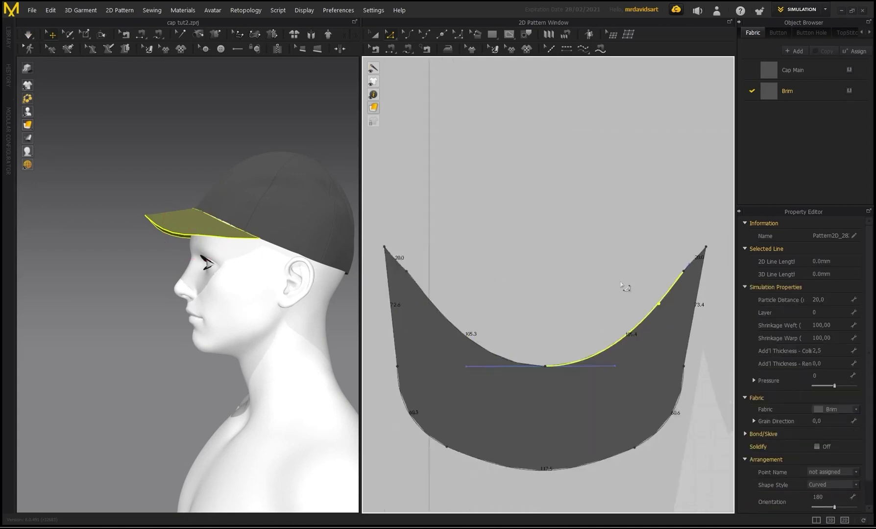
Refine the curve of the short edge segment at the brim pattern's right tip and resimulate the cap.
scroll(622, 286, "down", 1)
left_click(614, 268)
scroll(680, 276, "up", 3)
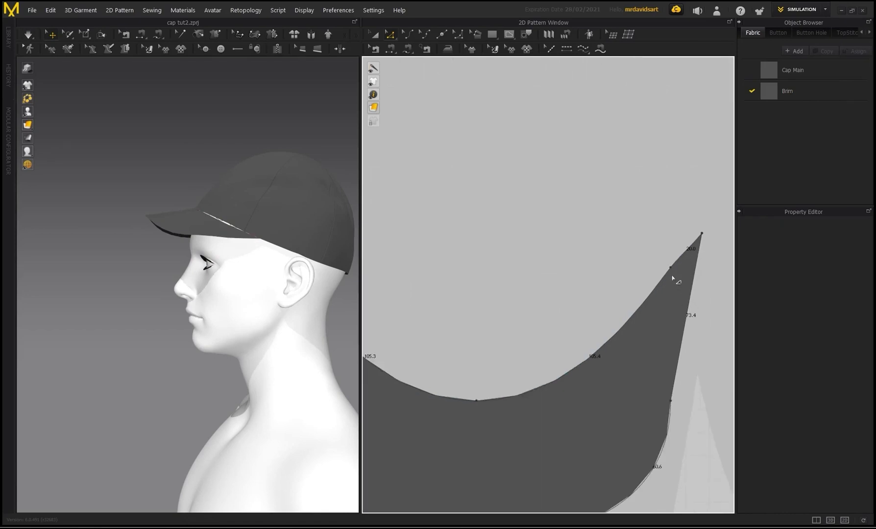
left_click(674, 270)
scroll(672, 267, "up", 2)
left_click(686, 245)
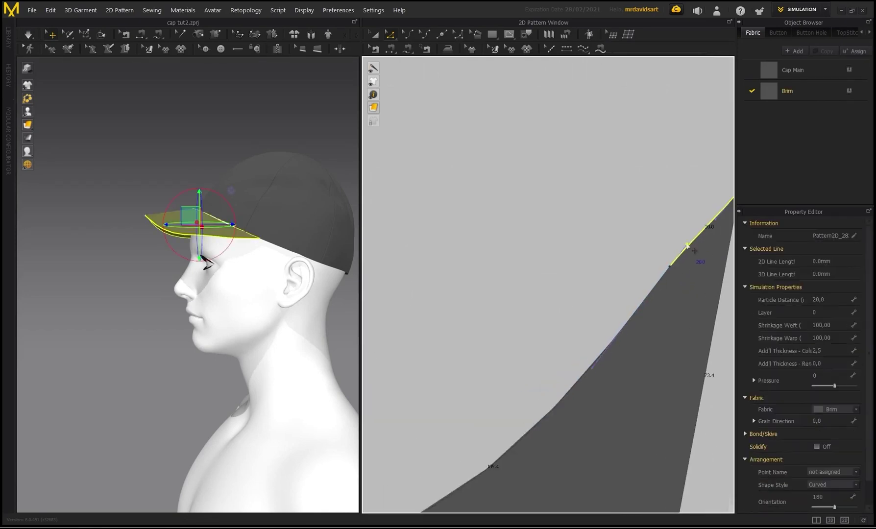
left_click(669, 268)
scroll(607, 269, "down", 5)
middle_click_drag(567, 270, 615, 262)
left_click(567, 243)
key("space")
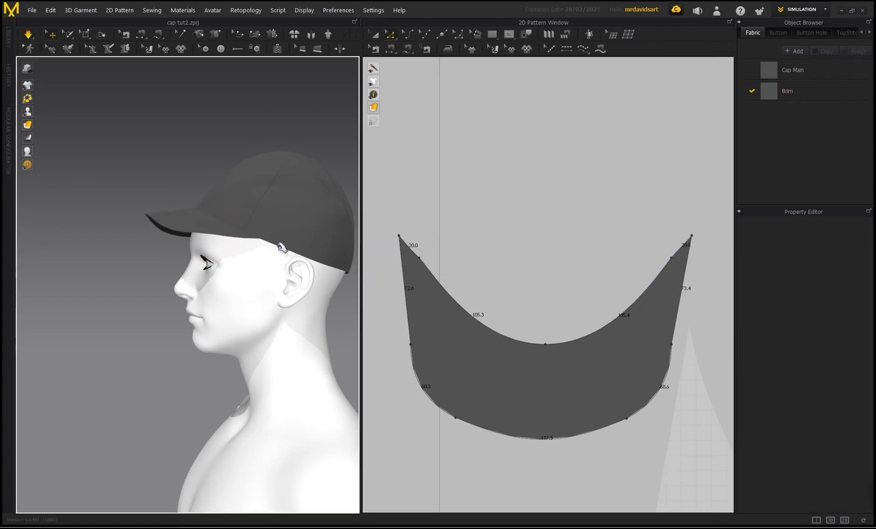
Pull the cap's front edge and right side panel into place on the head during the simulation.
mouse_move(167, 244)
right_mouse_down()
mouse_move(108, 241)
mouse_move(174, 244)
right_mouse_up()
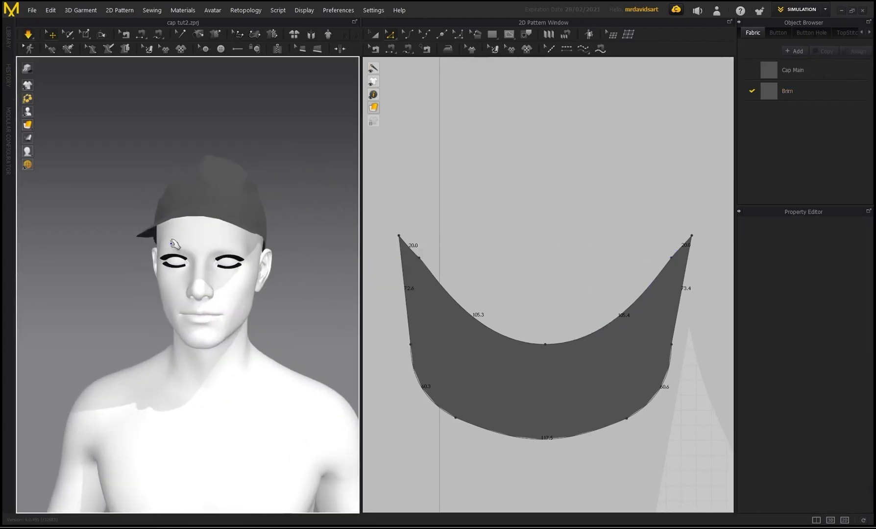
left_click(255, 220)
left_click_drag(245, 232, 87, 177)
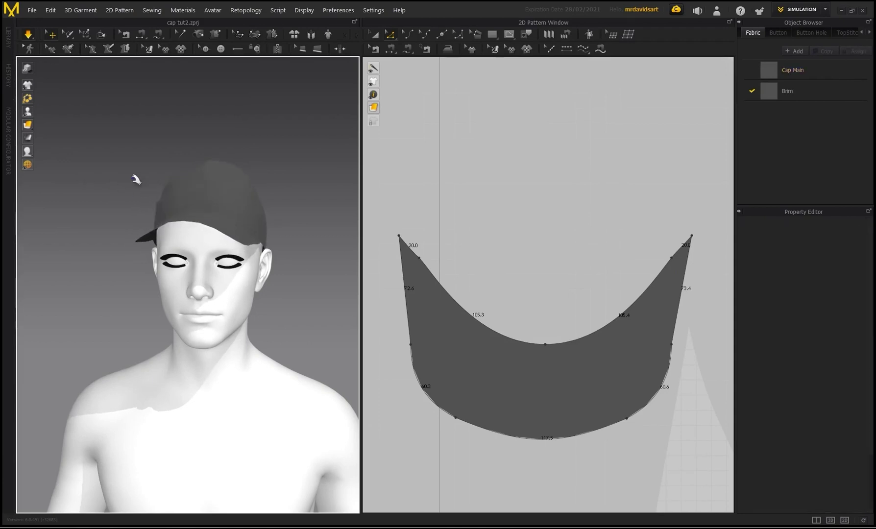
right_click_drag(136, 180, 188, 221)
left_click_drag(157, 216, 181, 223)
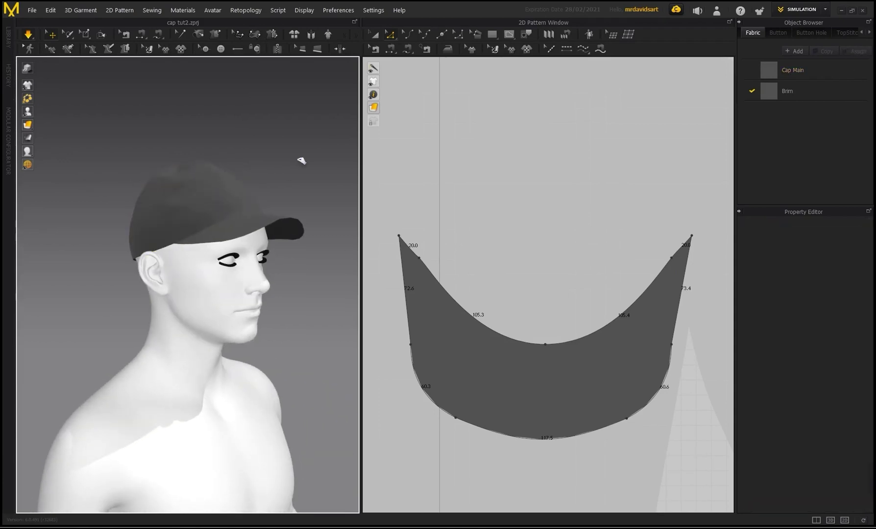
Check the cap from above and in front, and pull its front, side and back panels into place from the avatar's right side.
right_click_drag(300, 163, 117, 217)
right_click_drag(186, 182, 183, 238)
right_click_drag(270, 445, 238, 281)
right_click_drag(225, 200, 223, 241)
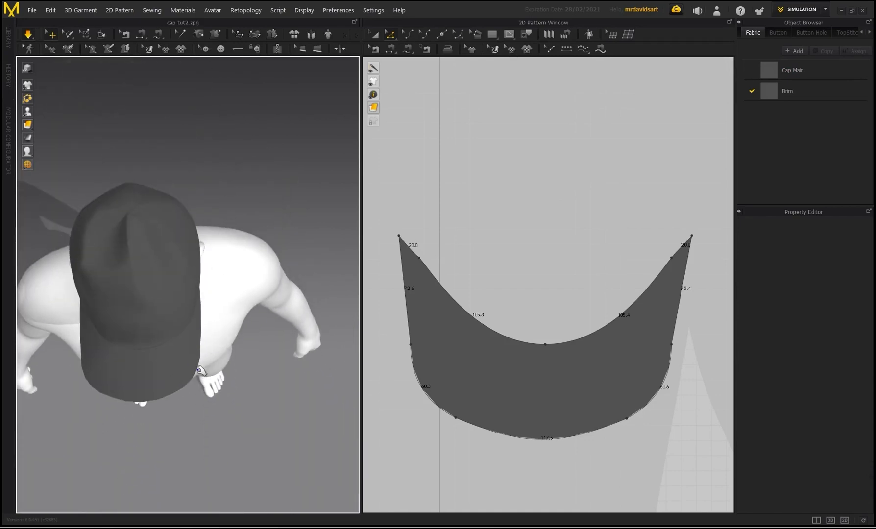
right_click_drag(219, 278, 236, 253)
right_click_drag(178, 192, 188, 177)
left_click(180, 161)
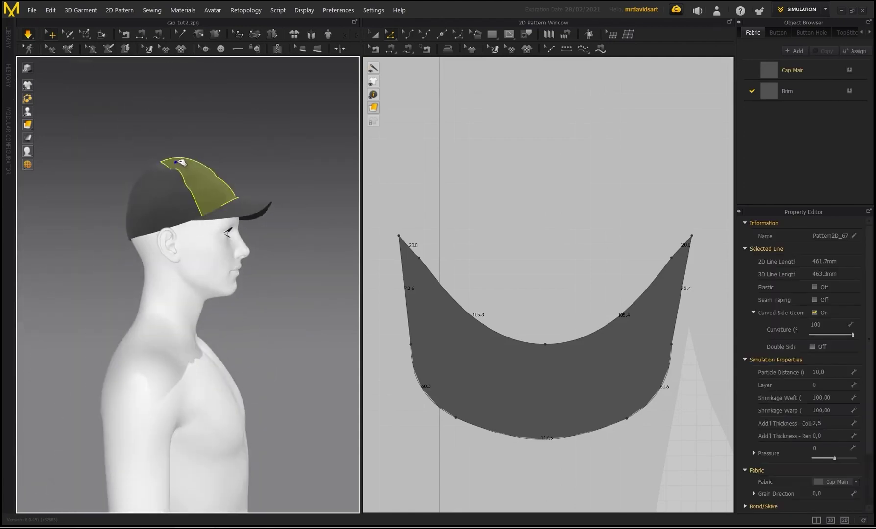
left_click(165, 176)
left_click(135, 215)
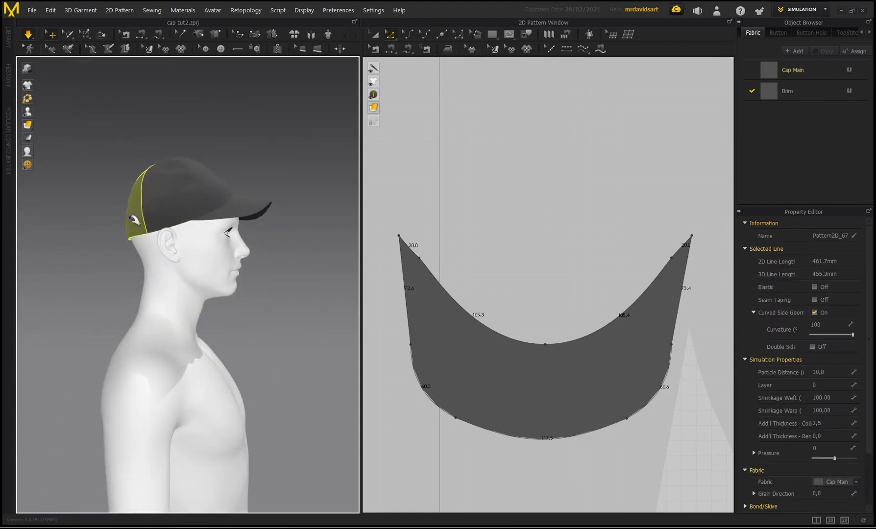
left_click_drag(180, 202, 181, 211)
Pull the side and back panels into place from the avatar's left side.
left_click(303, 164)
right_click_drag(304, 165, 156, 174)
left_click(253, 230)
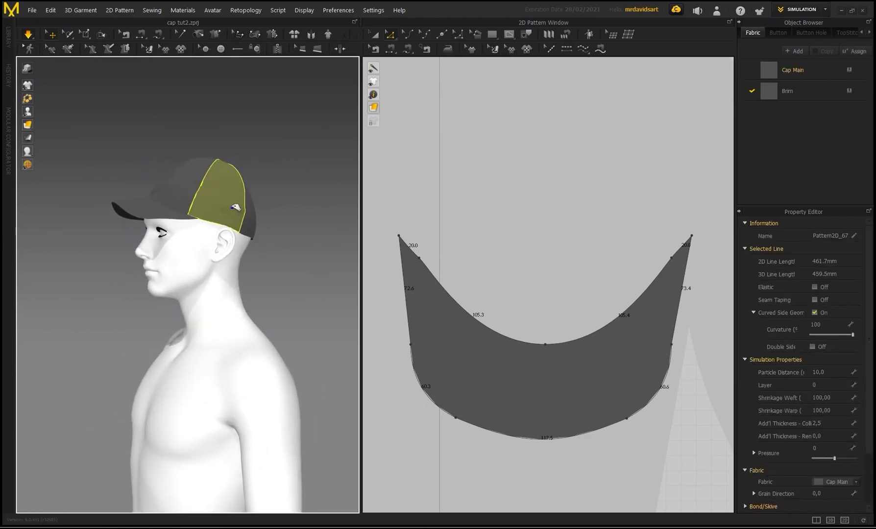
left_click(289, 205)
right_click_drag(289, 205, 254, 226)
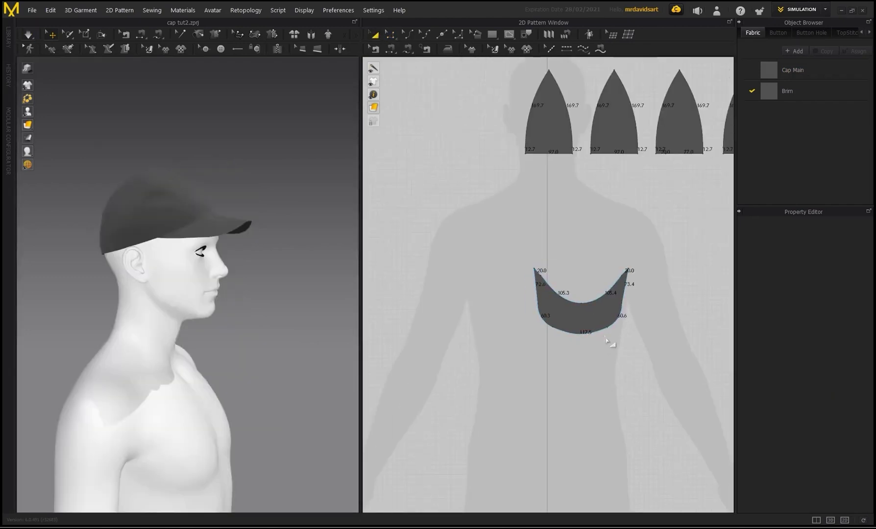
Set the brim's particle distance to 10 and resimulate the cap.
left_click(619, 321)
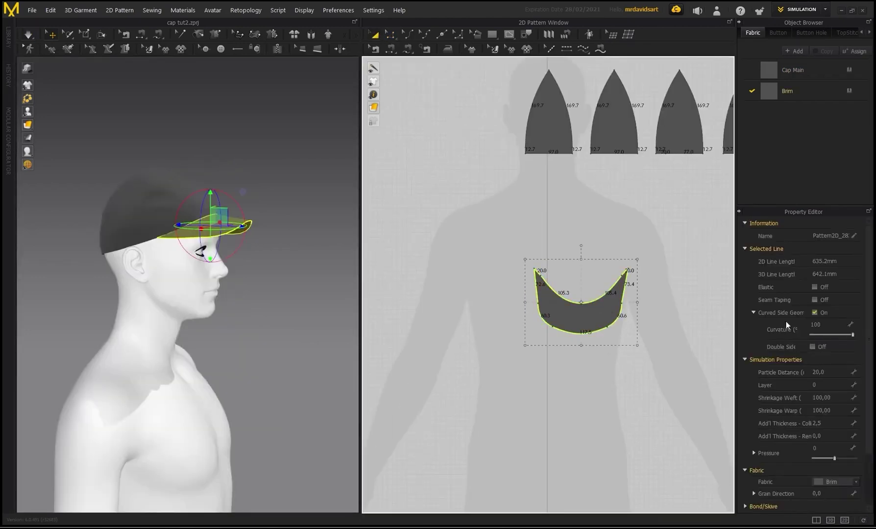
left_click(830, 371)
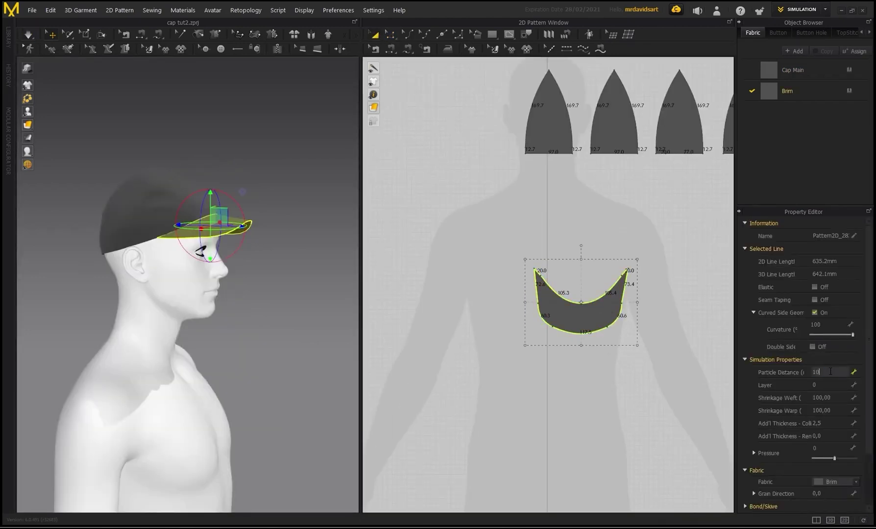
key("Return")
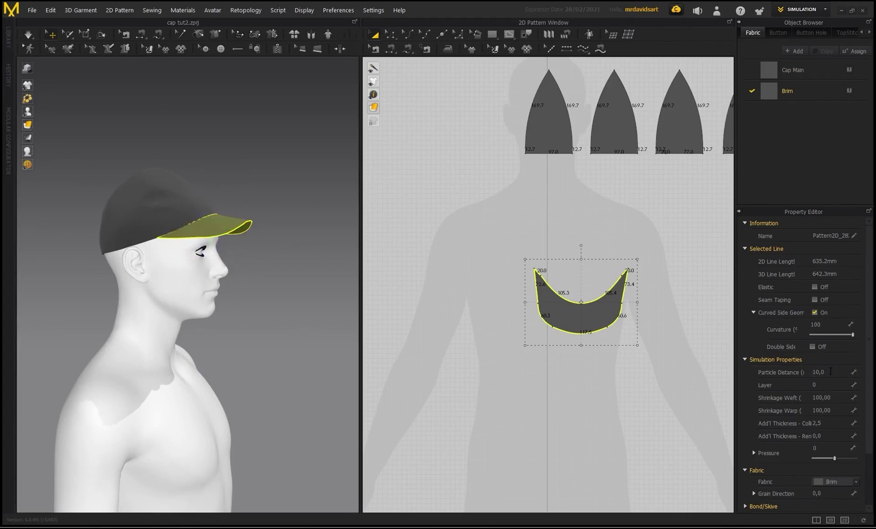
left_click(502, 265)
right_click_drag(319, 224, 248, 257)
scroll(216, 258, "up", 2)
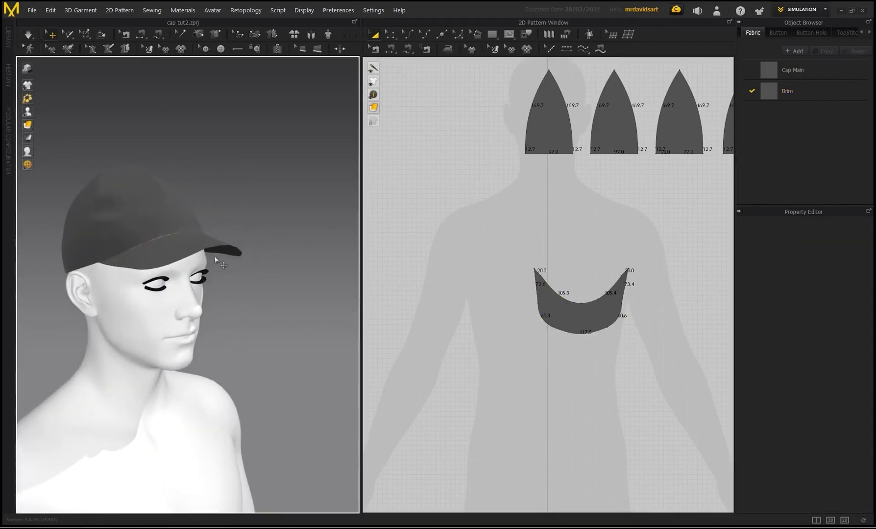
key("space")
Move the upper curve handle of the brim pattern's left outer corner slightly inward, giving a curve about 59.8 mm long.
right_click_drag(176, 250, 343, 281)
scroll(571, 316, "up", 5)
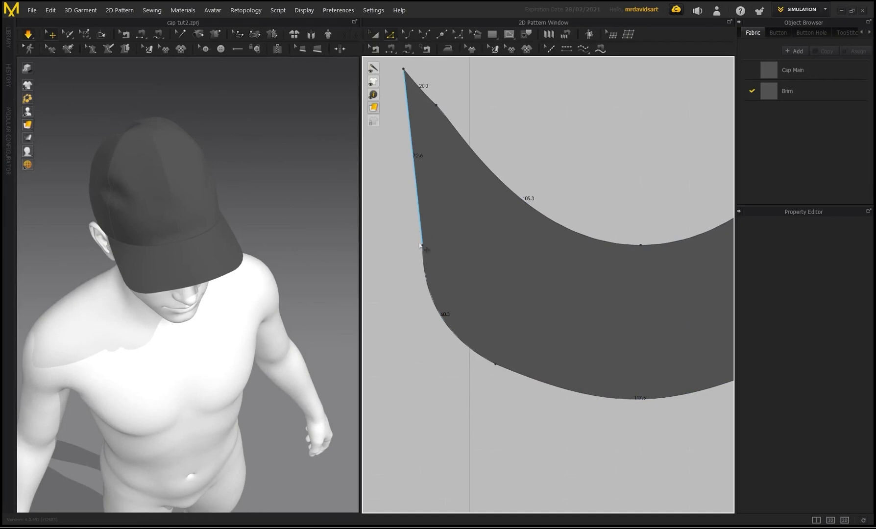
left_click(431, 295)
scroll(424, 259, "up", 2)
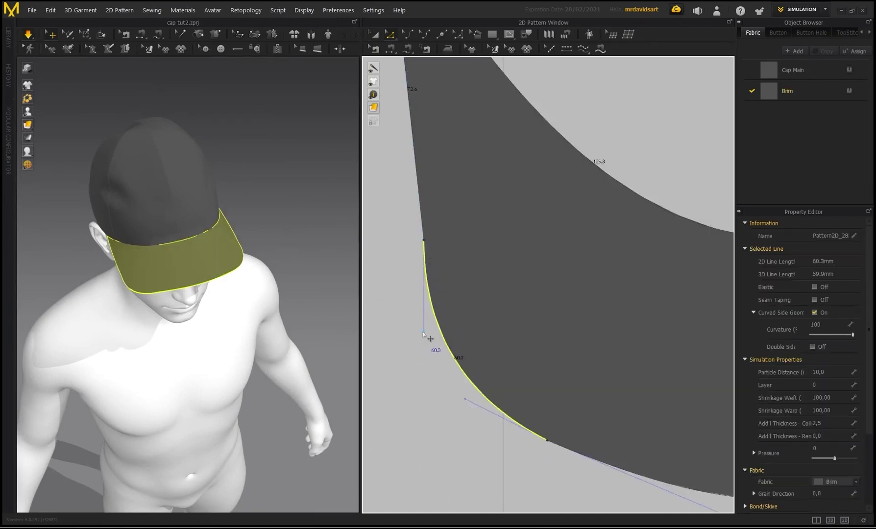
left_click_drag(424, 334, 434, 334)
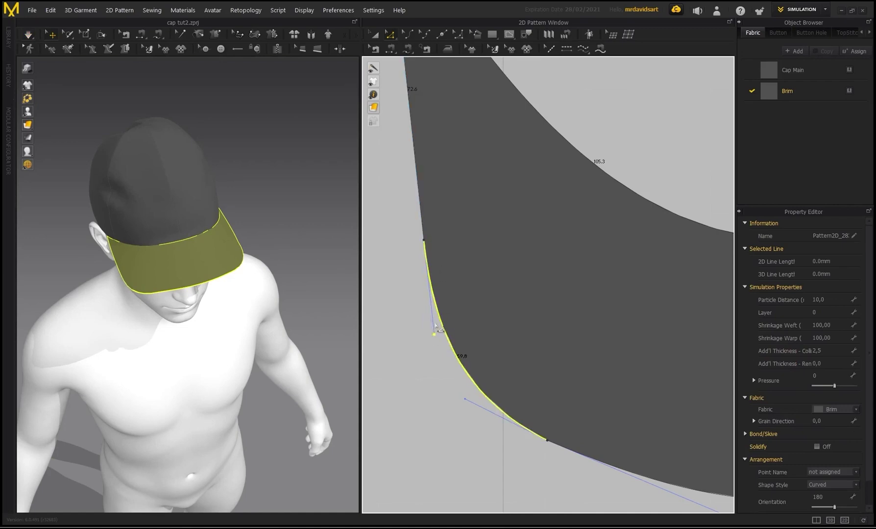
Move the upper curve handle of the brim pattern's right outer corner inward to match, giving a curve about 59.7 mm long.
scroll(435, 325, "down", 5)
scroll(636, 325, "up", 3)
left_click(638, 325)
scroll(639, 319, "up", 2)
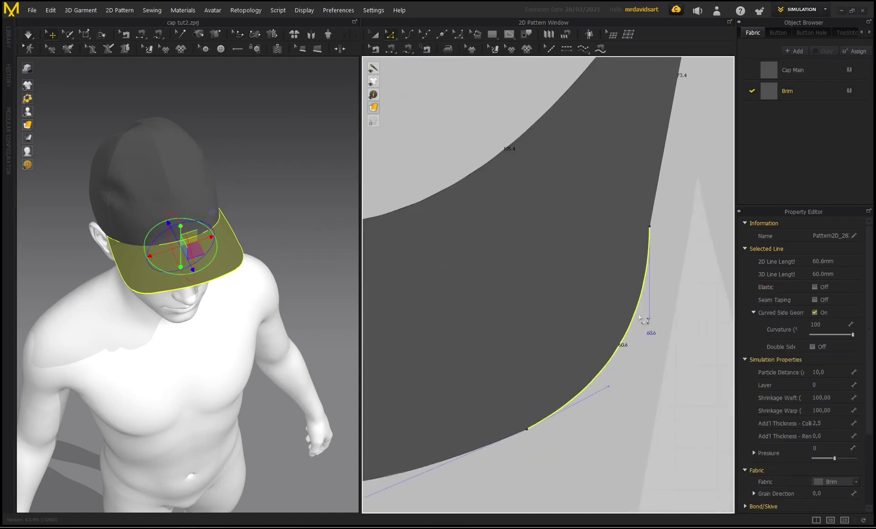
left_click_drag(651, 320, 637, 318)
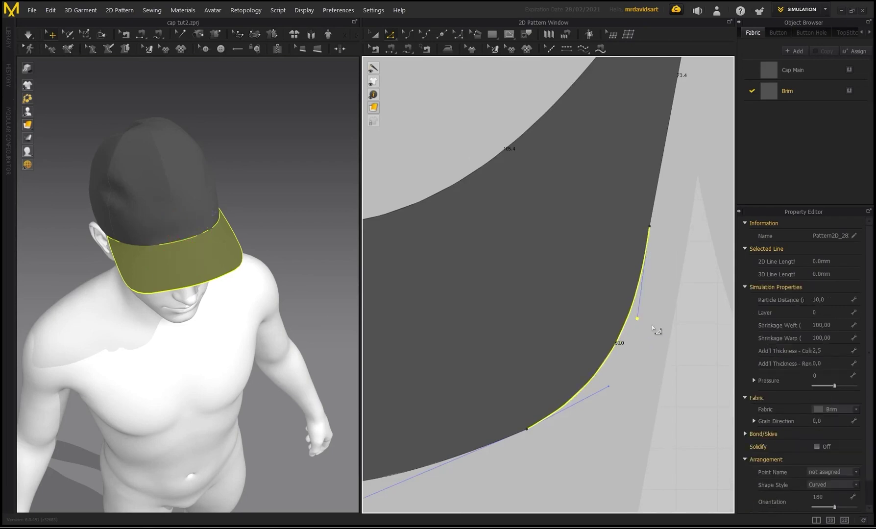
left_click(665, 307)
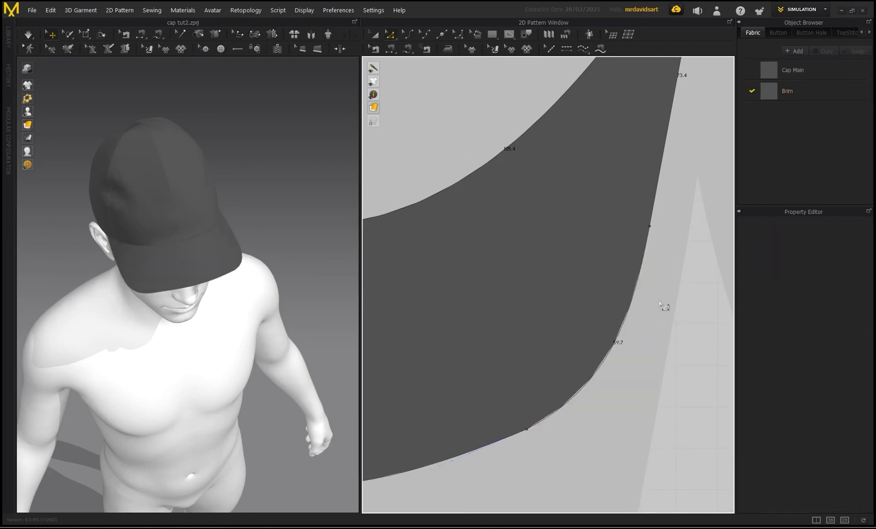
Smooth the short edge at the brim's right tip by repositioning its curve handles and inner end point, giving a length of about 19.8 mm.
scroll(637, 284, "down", 3)
scroll(679, 145, "up", 3)
scroll(679, 145, "up", 3)
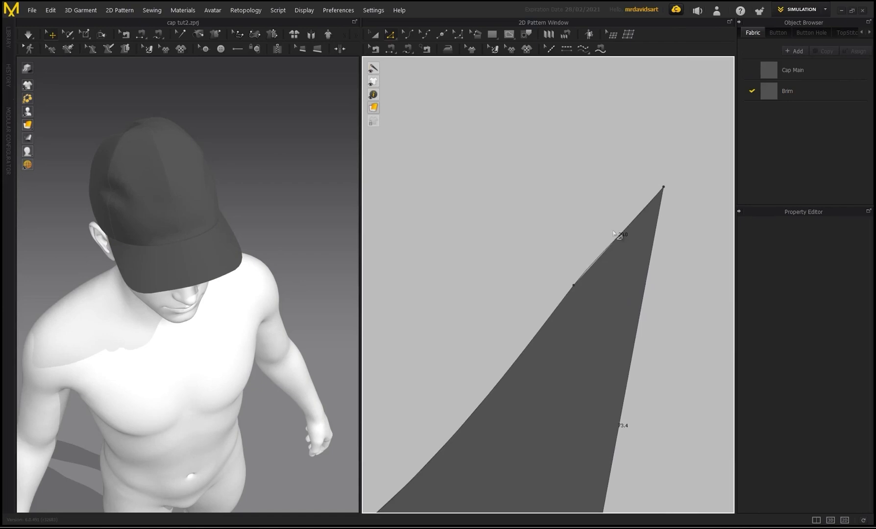
left_click(597, 265)
left_click(595, 259)
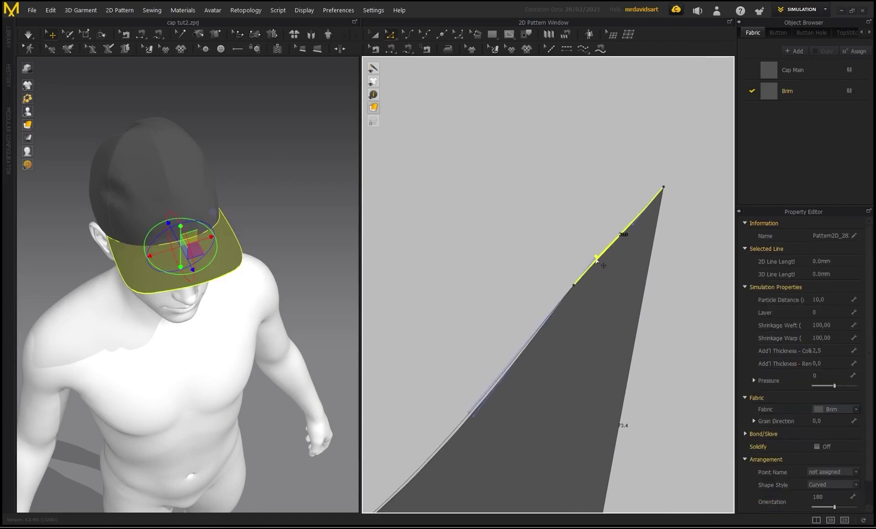
left_click(632, 226)
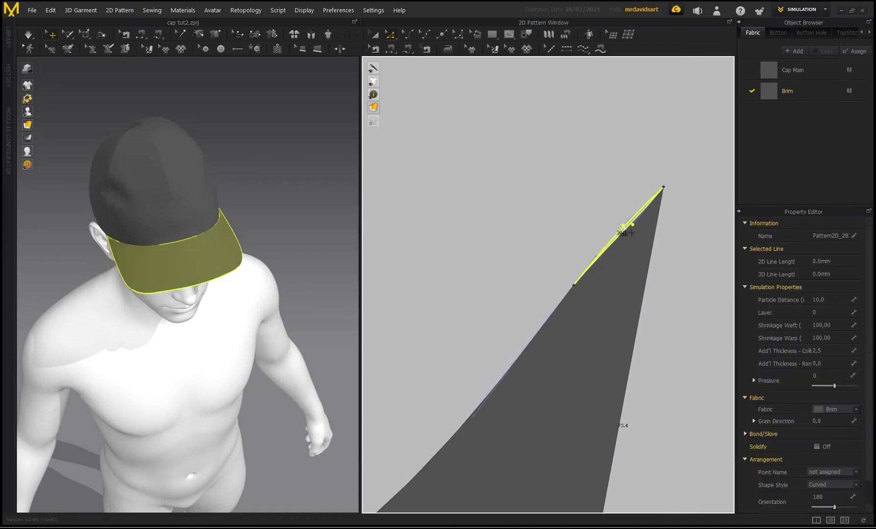
left_click(573, 285)
left_click_drag(575, 286, 578, 287)
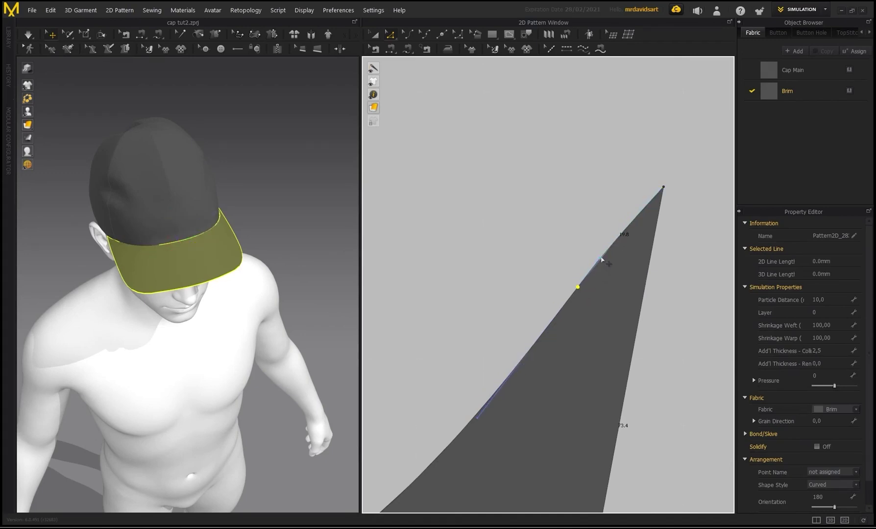
left_click(601, 260)
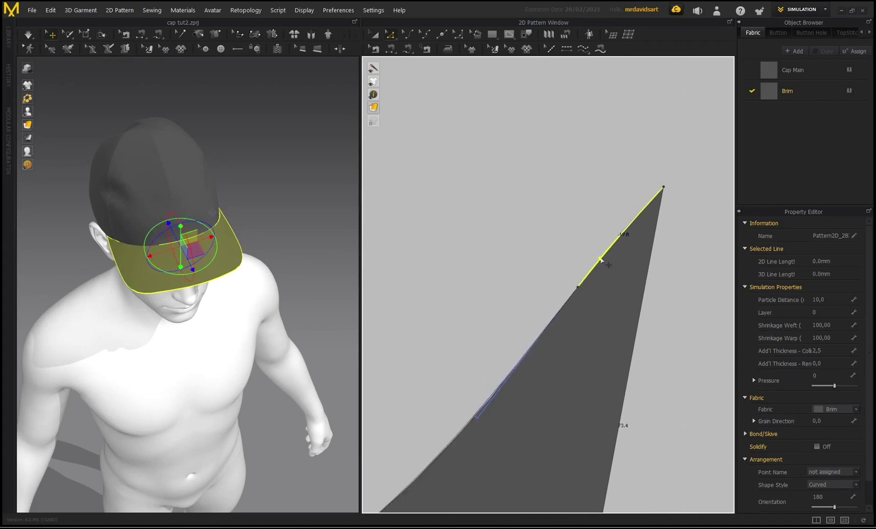
left_click(573, 225)
Smooth the short edge at the brim's left tip by repositioning its curve handles and inner end point, giving a length of about 20.4 mm.
scroll(572, 225, "down", 5)
middle_click_drag(489, 225, 636, 225)
scroll(458, 219, "up", 4)
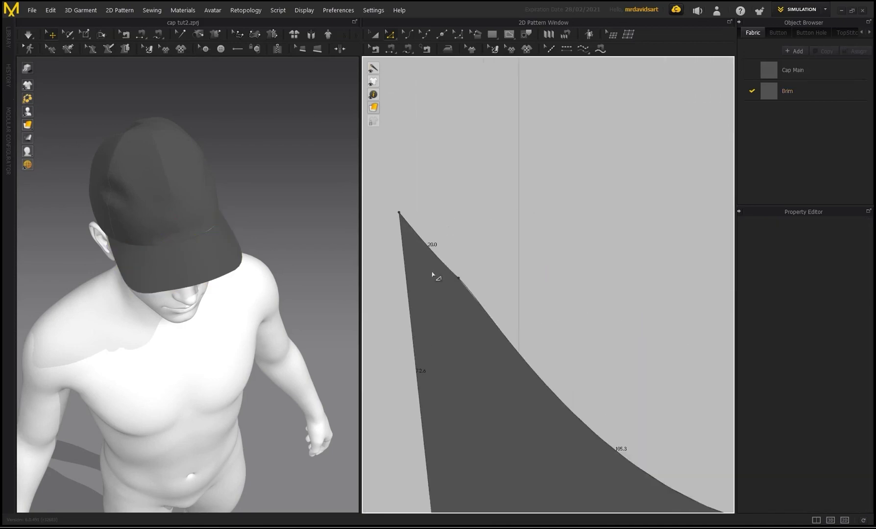
scroll(433, 274, "up", 2)
left_click(425, 228)
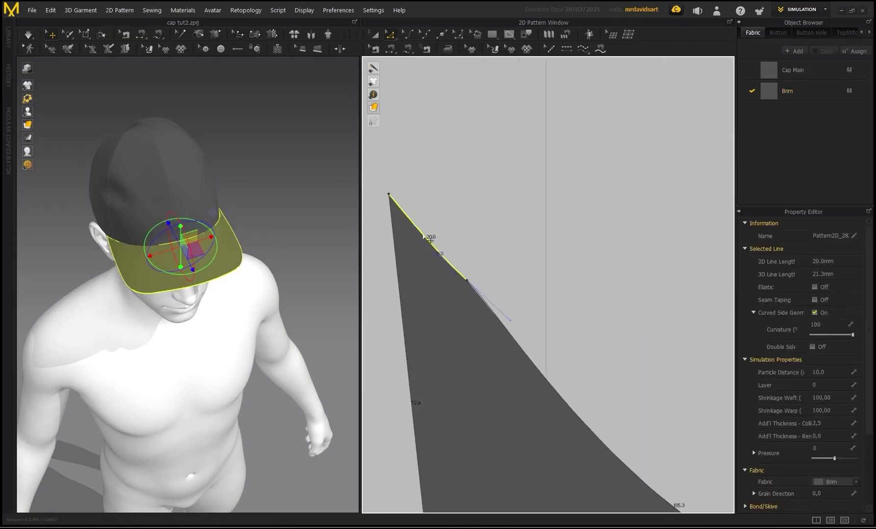
left_click(416, 228)
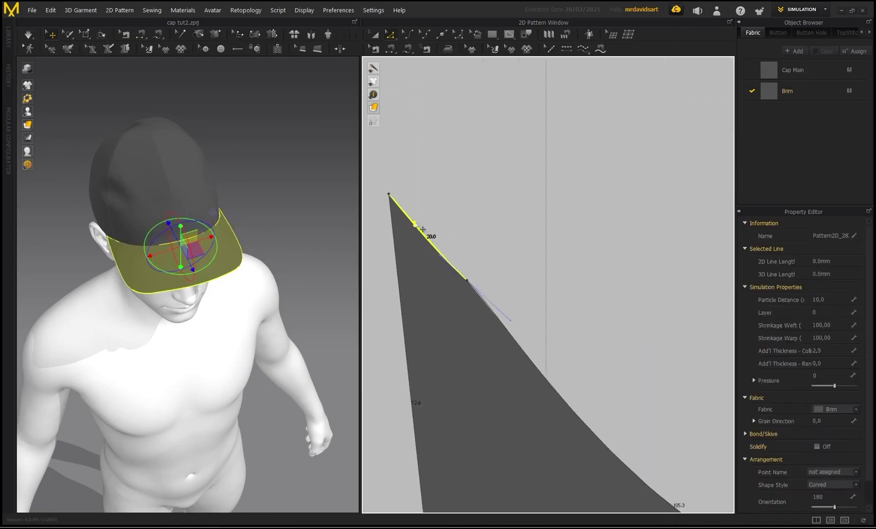
left_click(511, 322)
left_click_drag(467, 283, 466, 285)
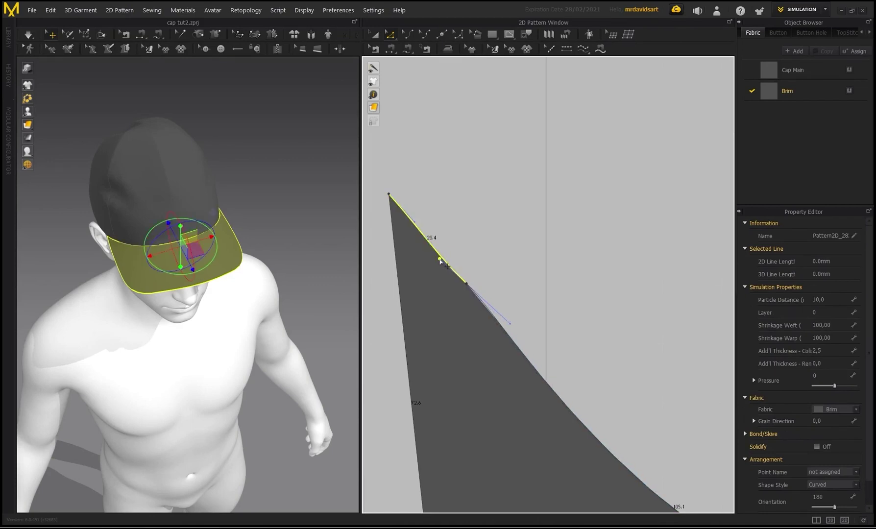
left_click(523, 247)
Select all six cap panels and the brim and set their additional rendering thickness to 2 mm.
scroll(523, 247, "down", 5)
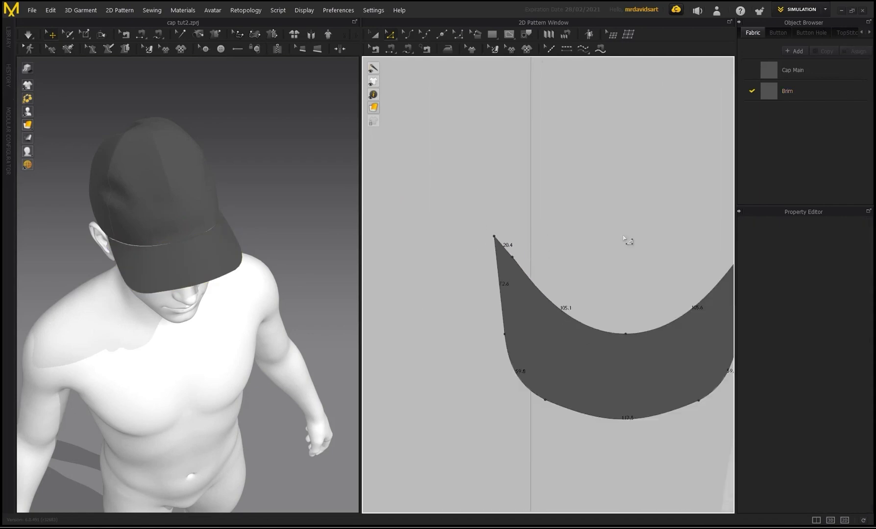
right_click_drag(625, 239, 497, 217)
scroll(502, 215, "down", 3)
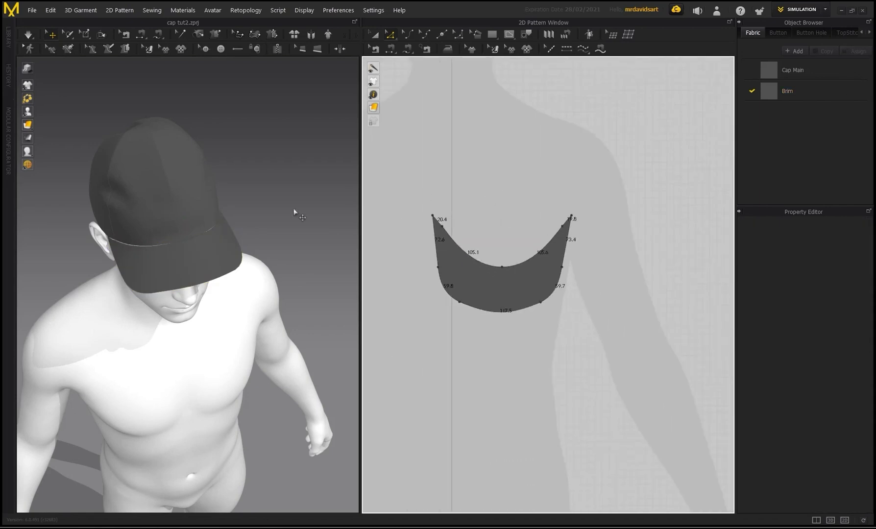
right_click_drag(248, 237, 218, 182)
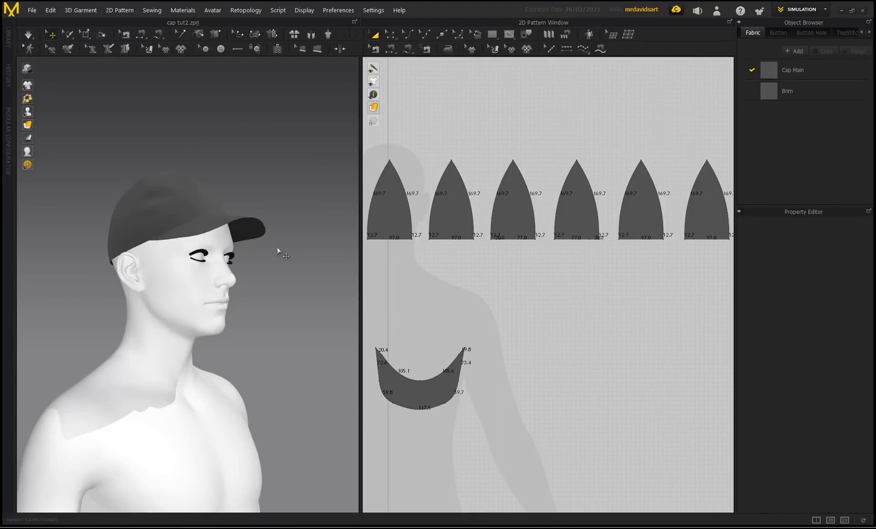
right_click_drag(277, 251, 113, 214)
scroll(199, 219, "up", 3)
scroll(544, 274, "down", 4)
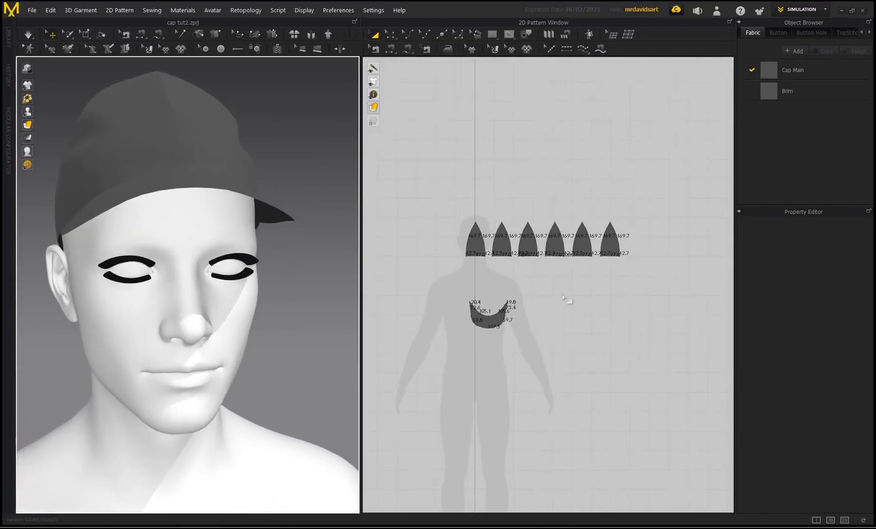
left_click_drag(648, 353, 647, 353)
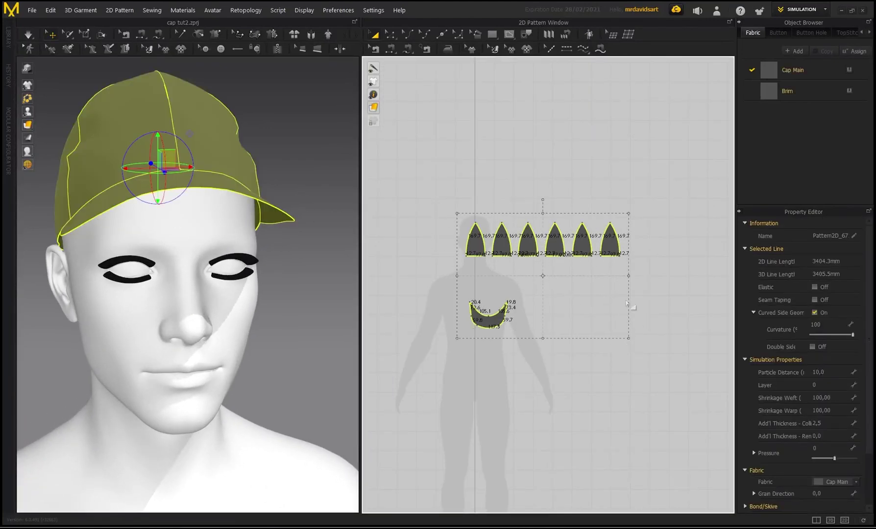
left_click(824, 435)
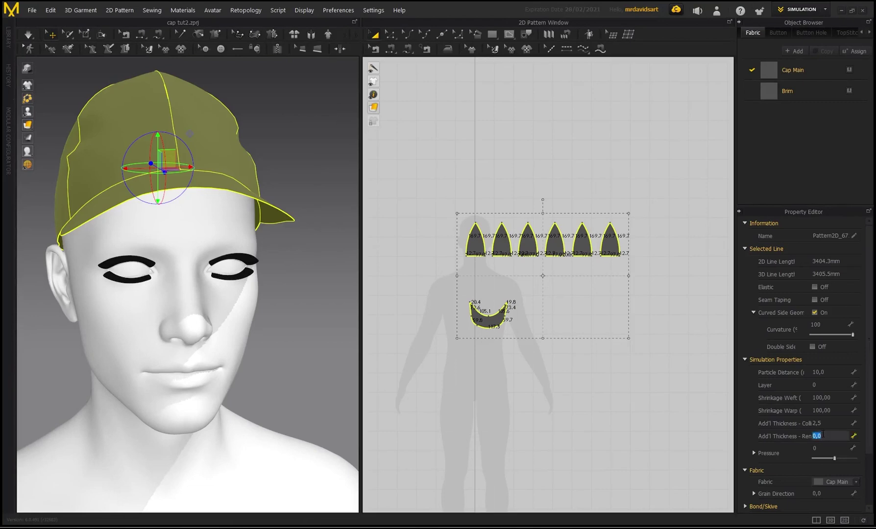
type("2")
key("Return")
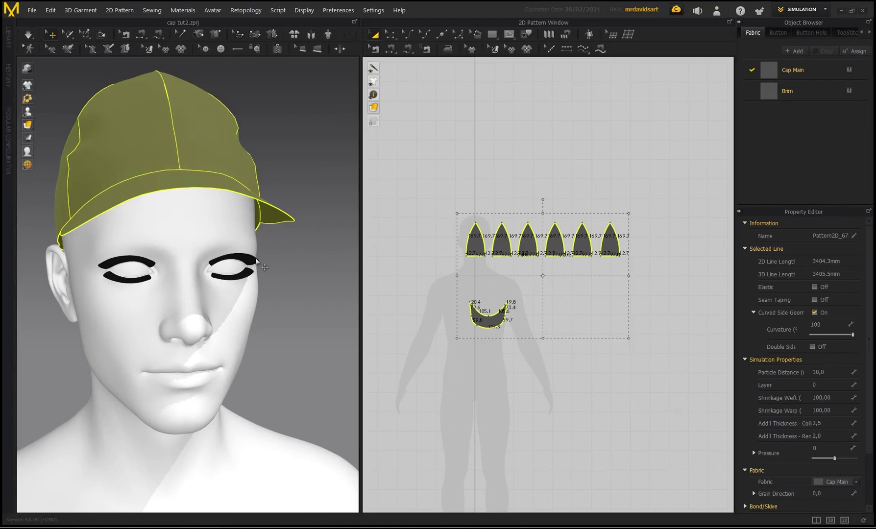
Switch the 3D garment display to show fabric thickness and examine the cap and brim from the front, sides and above.
left_click(59, 128)
scroll(152, 196, "up", 3)
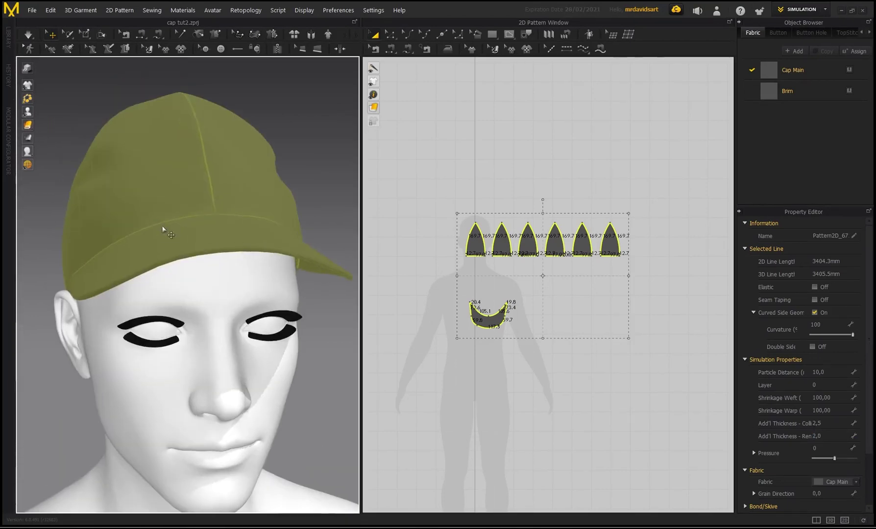
right_click_drag(164, 230, 132, 252)
scroll(132, 251, "up", 1)
left_click(350, 294)
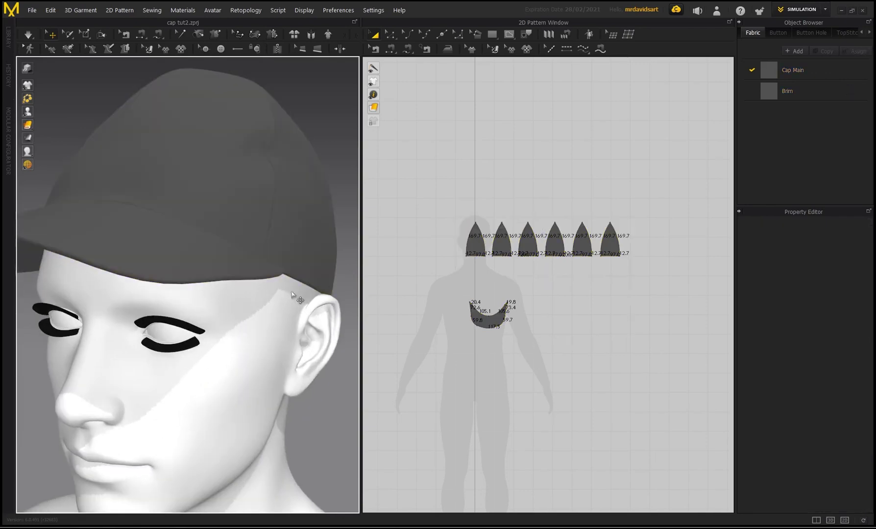
right_click_drag(291, 294, 137, 220)
right_click_drag(224, 221, 122, 192)
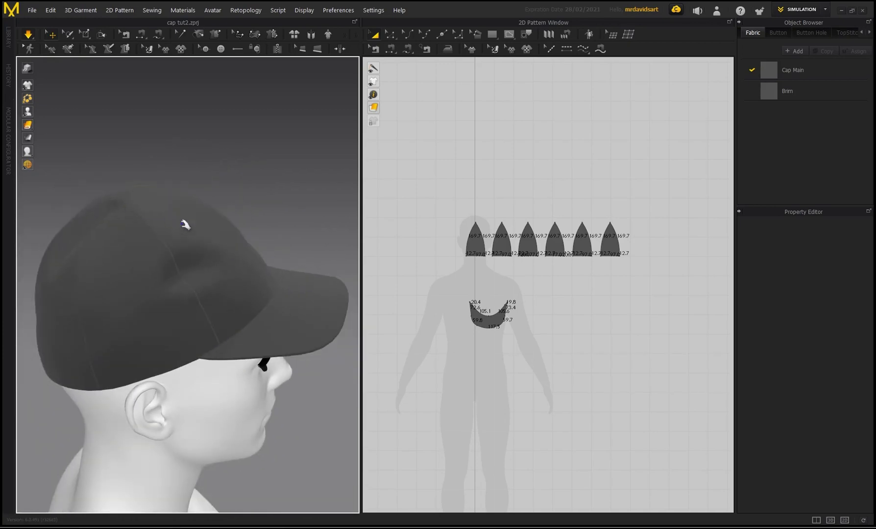
right_click_drag(184, 225, 223, 196)
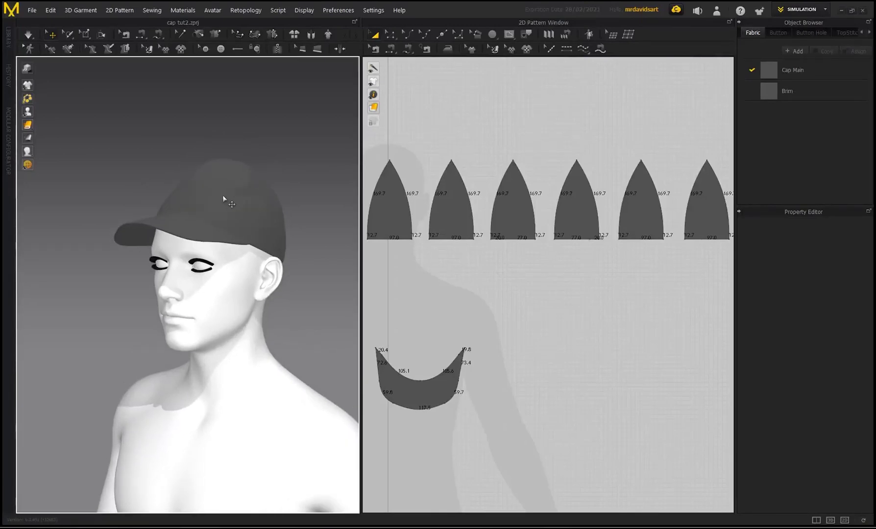
Add a default button at the peak of the crown, where the cap panels meet.
left_click(220, 49)
right_click_drag(293, 130, 274, 163)
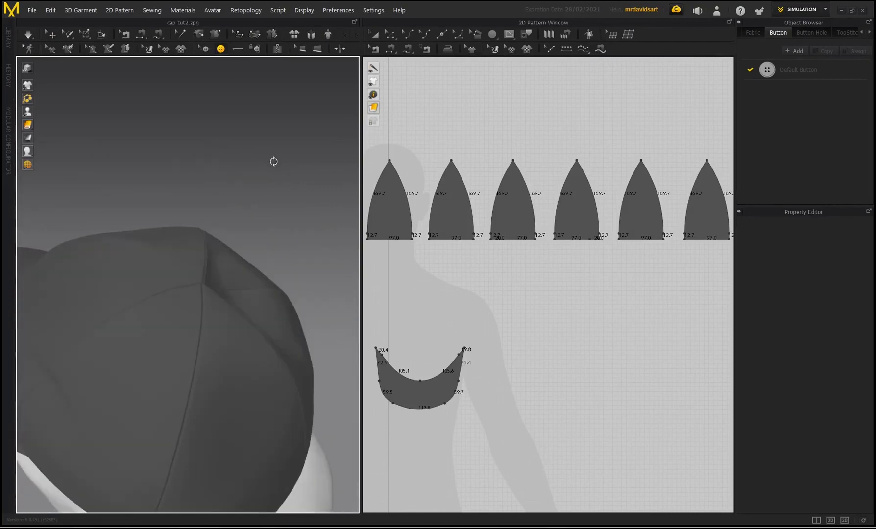
left_click(209, 300)
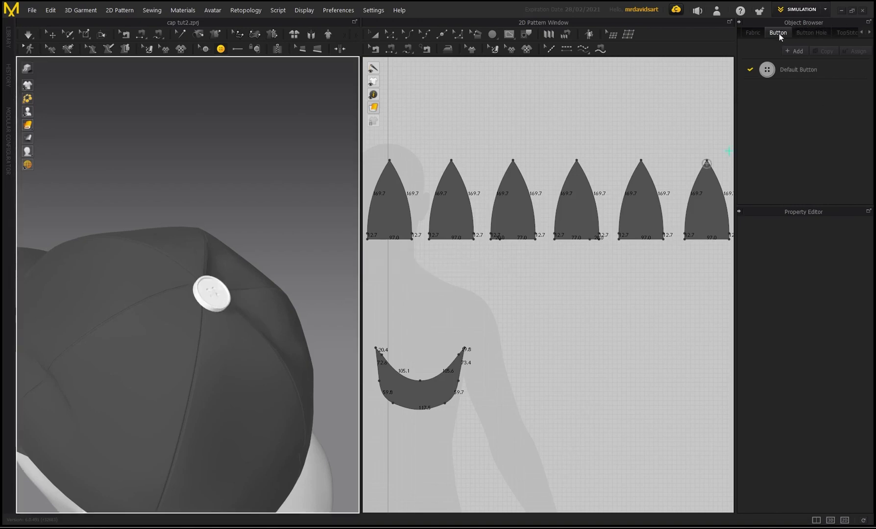
Turn off the button's collision and shift it in 3D towards the centre of the crown seams.
left_click(51, 36)
left_click(215, 302)
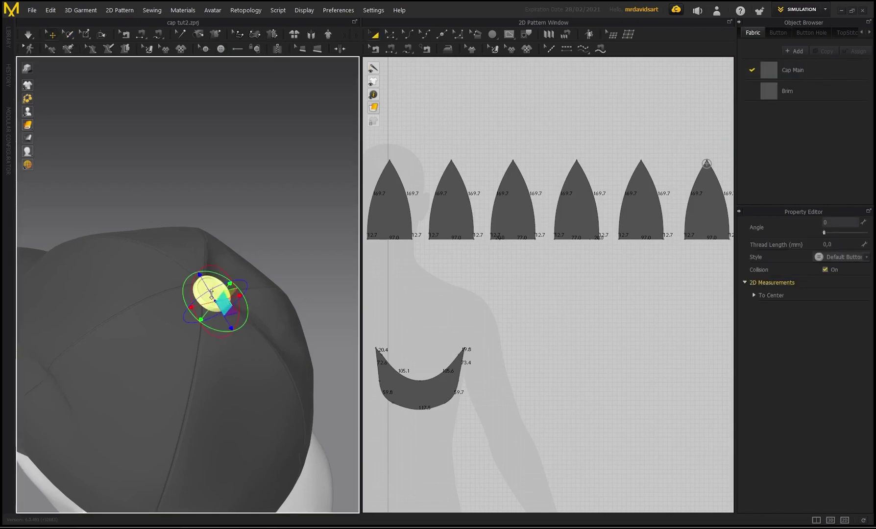
left_click(825, 270)
right_click_drag(215, 264, 181, 325)
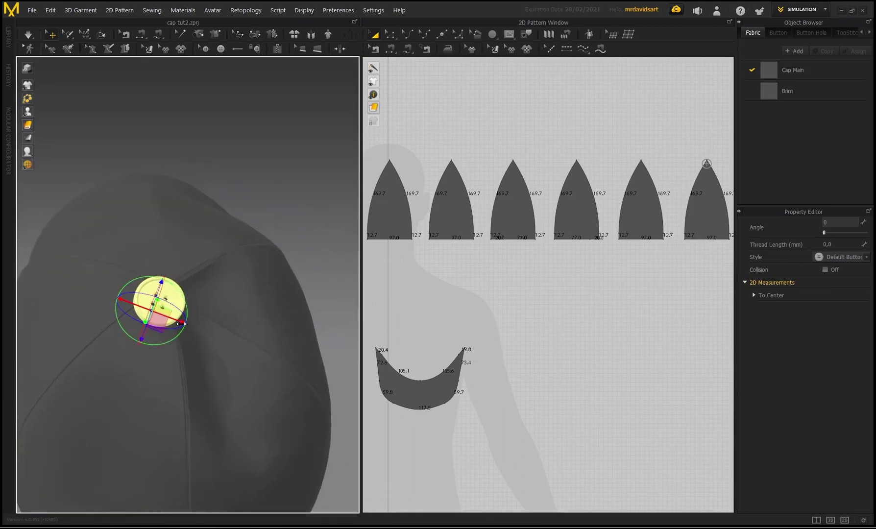
left_click_drag(181, 324, 192, 328)
right_click_drag(206, 261, 187, 282)
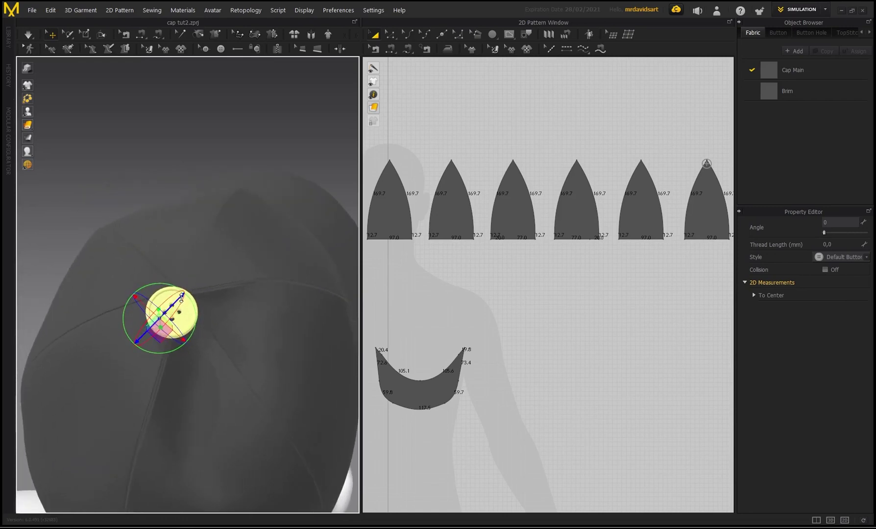
left_click_drag(182, 295, 197, 280)
left_click_drag(197, 324, 190, 322)
right_click_drag(185, 262, 229, 263)
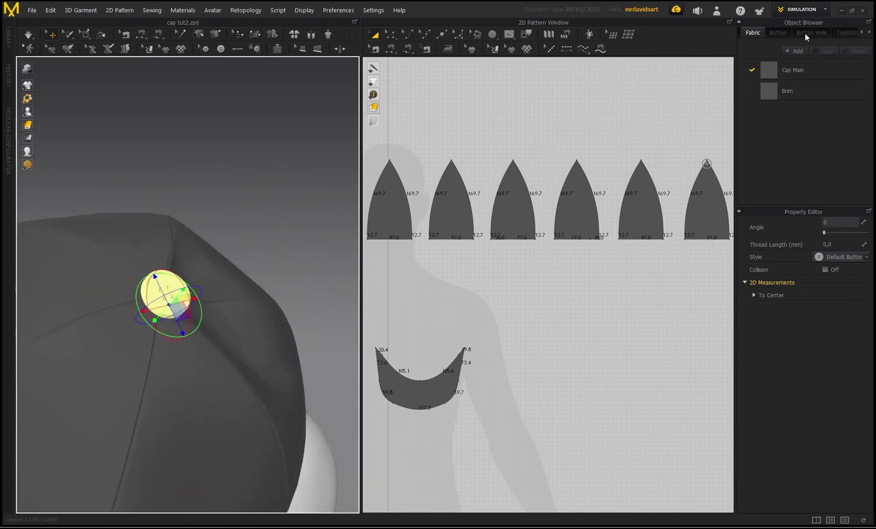
Change the Default Button's shape to a plain round disc without holes.
left_click(778, 33)
left_click(793, 70)
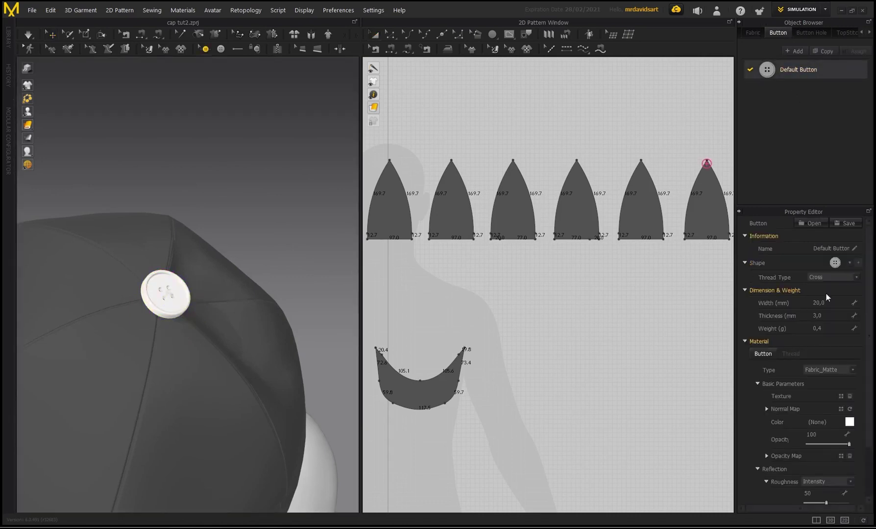
left_click(849, 263)
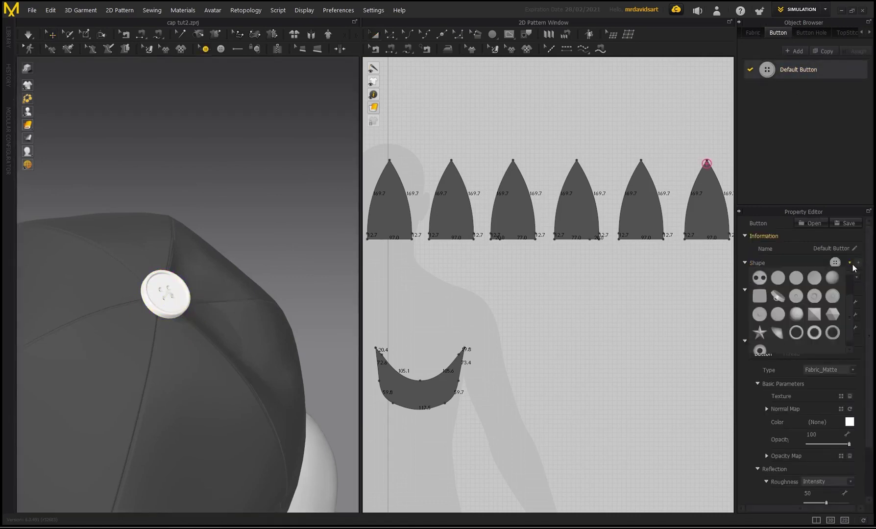
left_click(859, 300)
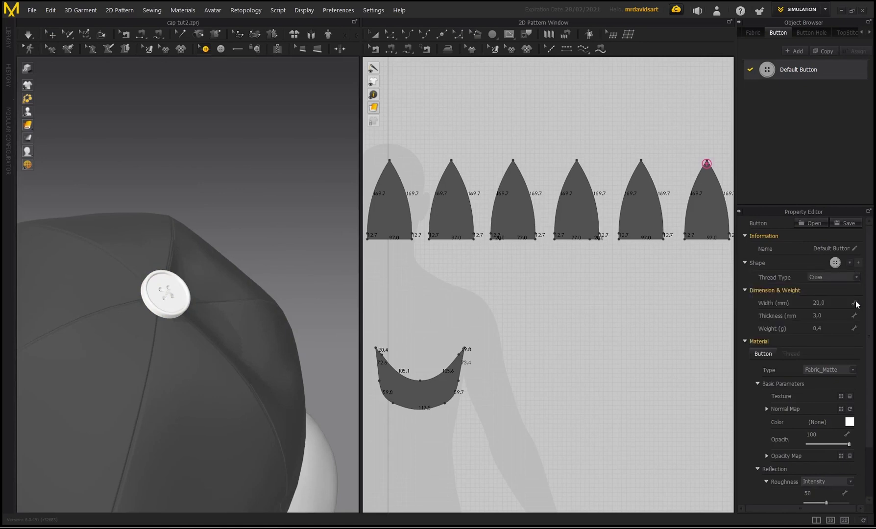
left_click(858, 263)
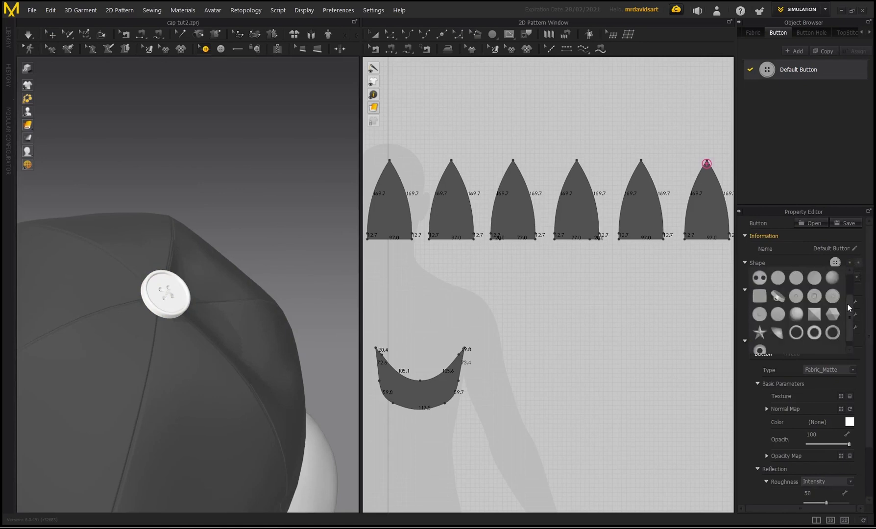
scroll(852, 287, "up", 2)
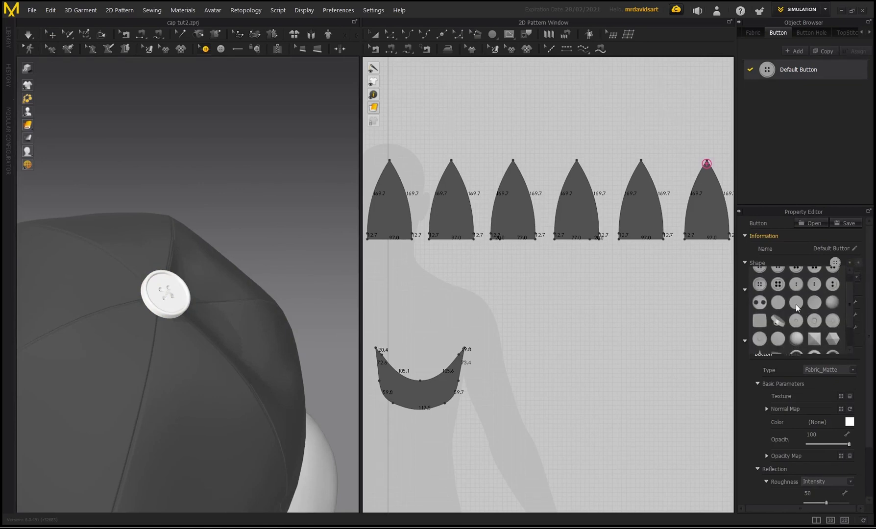
left_click(796, 303)
Set the button's width to 11 mm and its thickness to 8 mm.
left_click(829, 290)
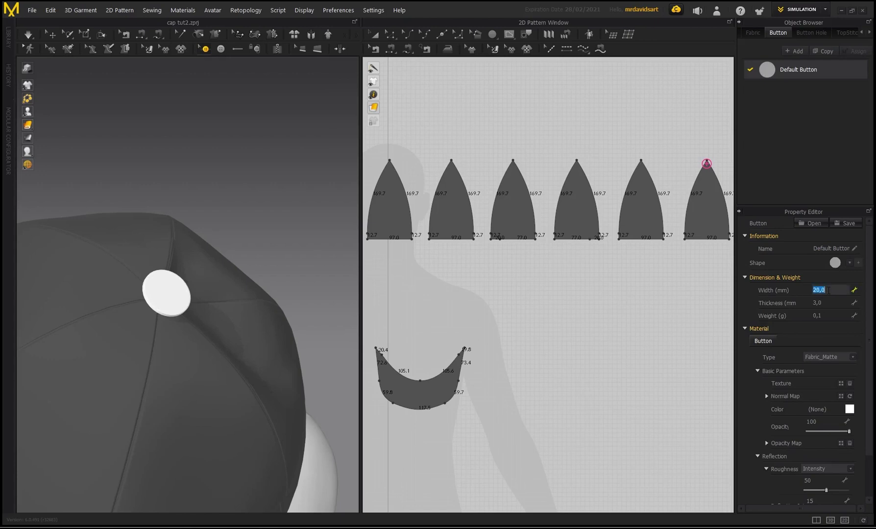
left_click(827, 303)
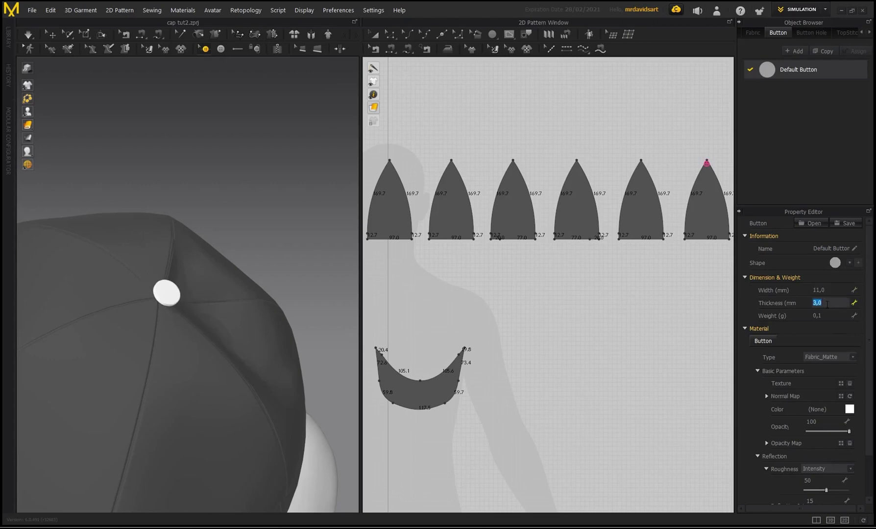
key("Return")
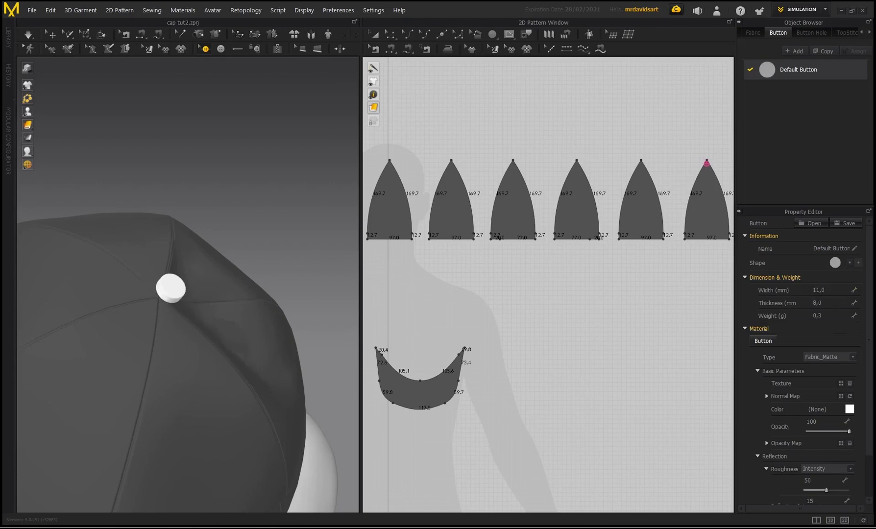
Change the button's material colour to dark grey 363636.
left_click(849, 409)
left_click_drag(258, 154, 240, 162)
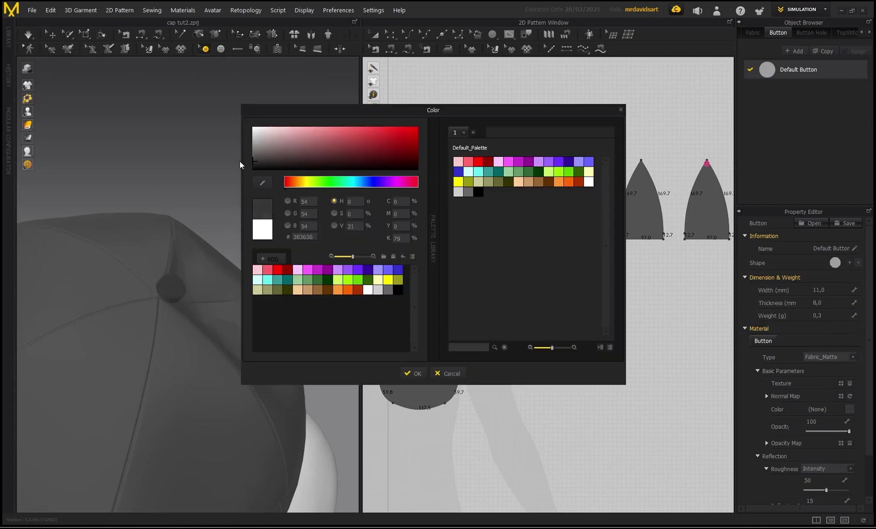
left_click(413, 374)
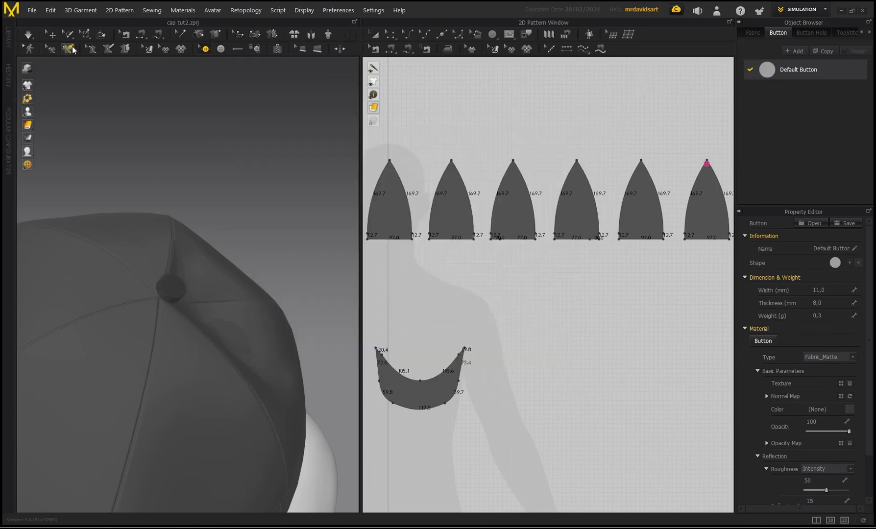
Lower the button towards the crown and slide it over the point where the panel seams meet.
left_click(54, 38)
right_click_drag(184, 128, 212, 237)
left_click(170, 297)
left_click_drag(182, 272, 175, 285)
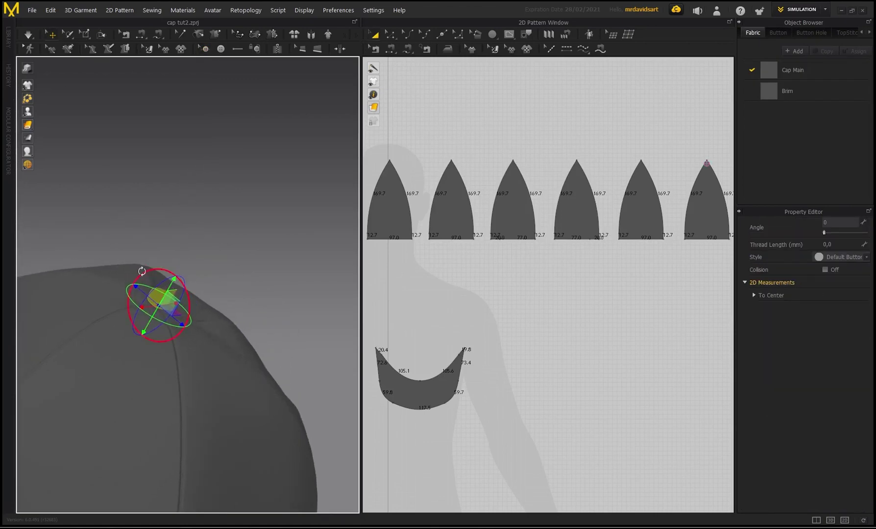
right_click_drag(142, 273, 182, 333)
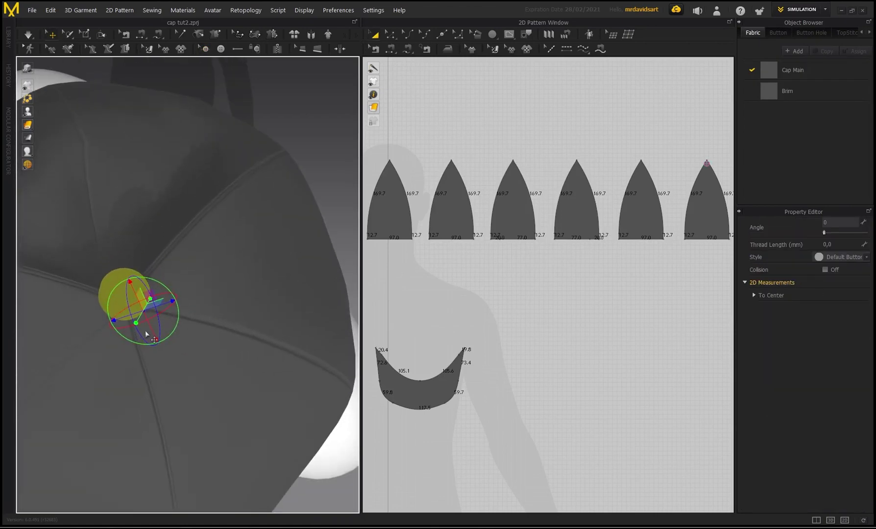
left_click_drag(151, 331, 158, 344)
Raise the button slightly so it rests on the crown, and check its seating from several sides.
right_click_drag(145, 264, 137, 239)
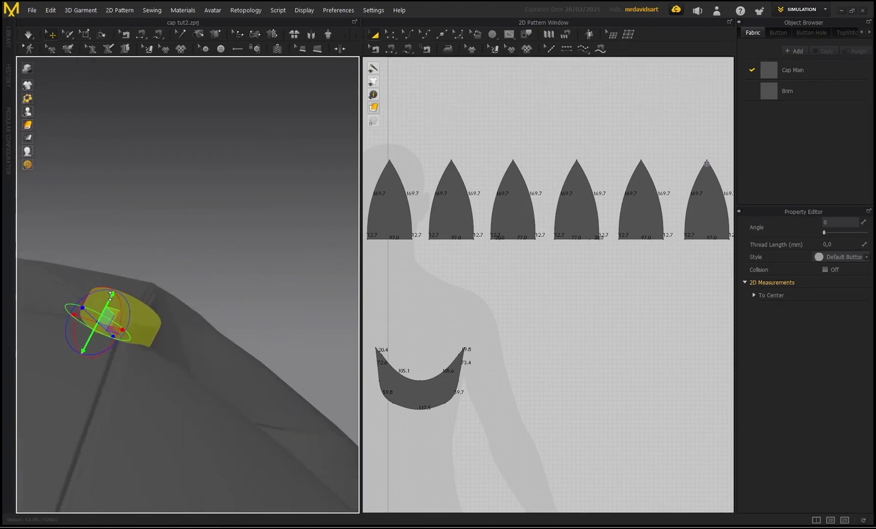
mouse_move(110, 296)
left_mouse_down()
mouse_move(117, 282)
mouse_move(113, 291)
left_mouse_up()
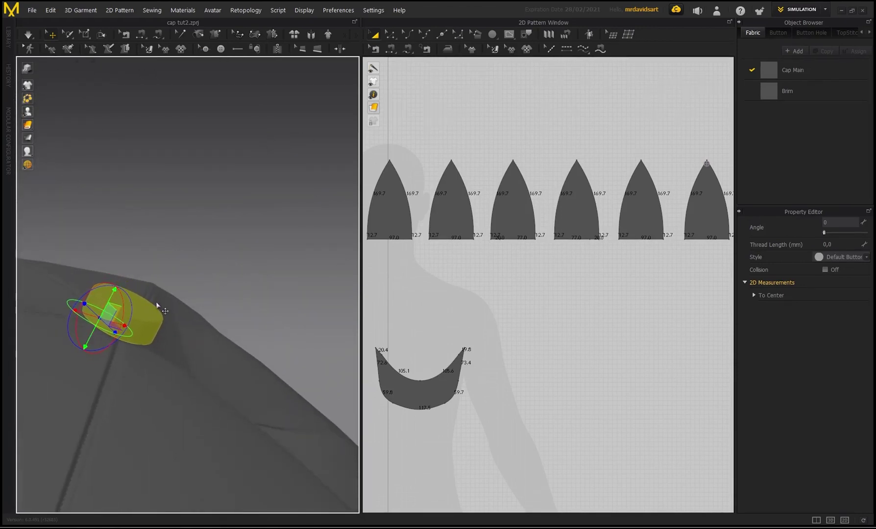
right_click_drag(157, 306, 54, 279)
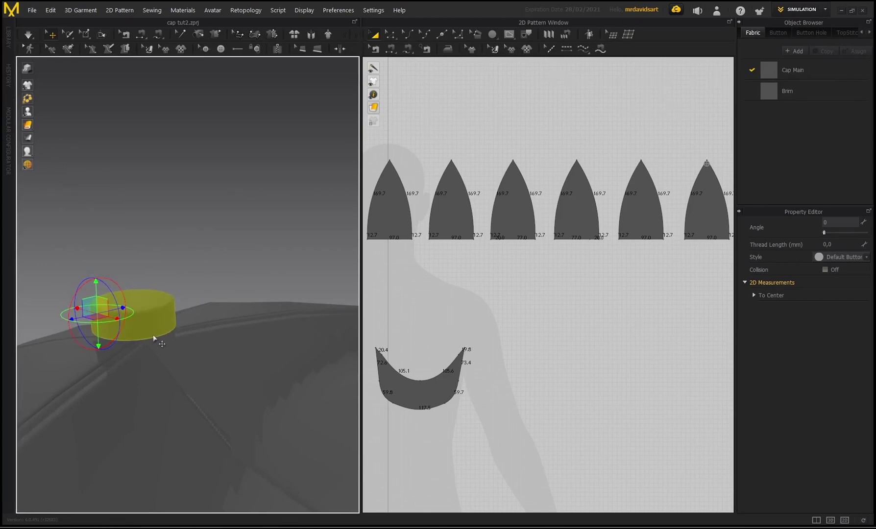
right_click_drag(153, 336, 211, 380)
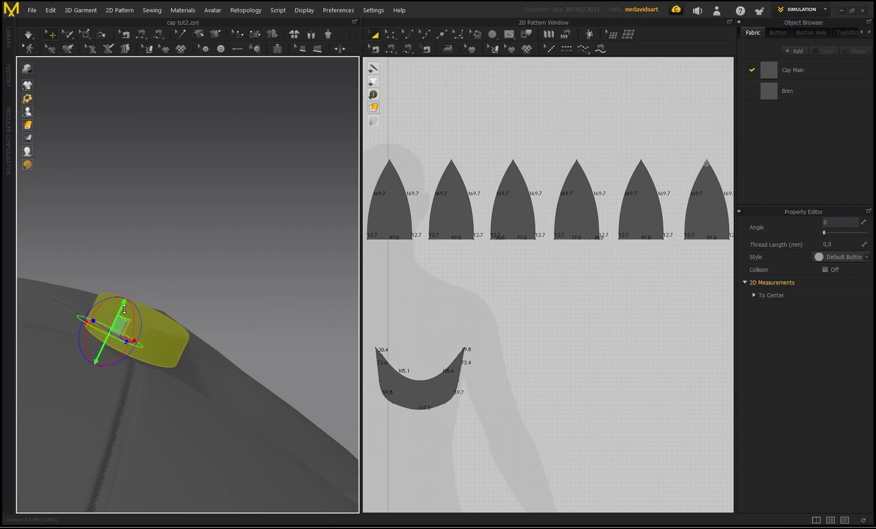
right_click_drag(124, 308, 172, 395)
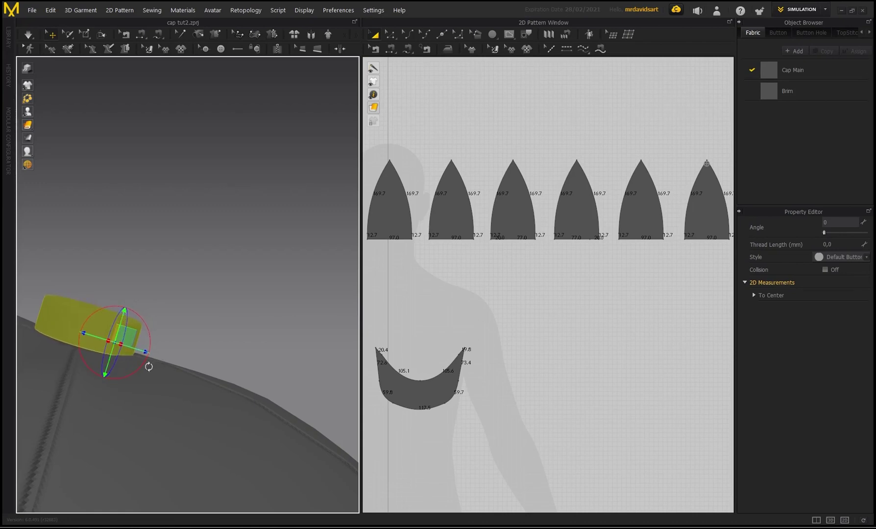
right_click_drag(148, 367, 43, 332)
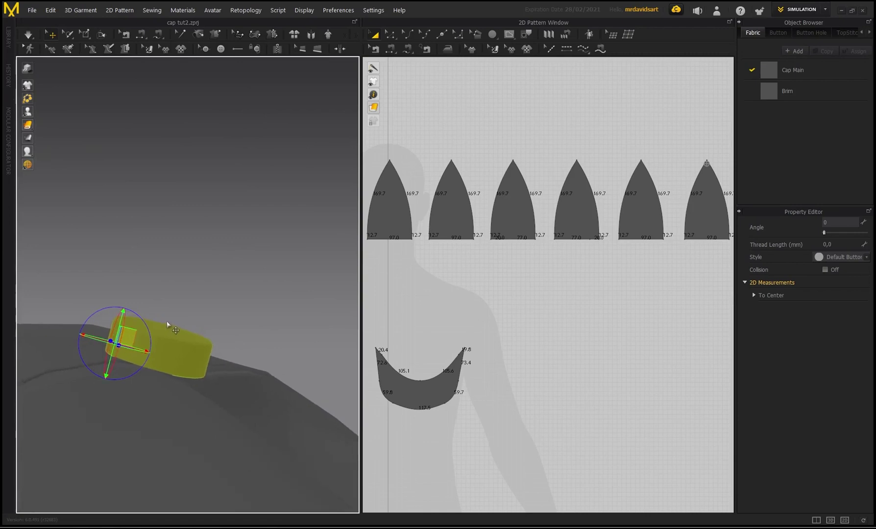
Nudge the button slightly down into the crown and check its seating from behind and from the side.
left_click_drag(146, 320, 148, 322)
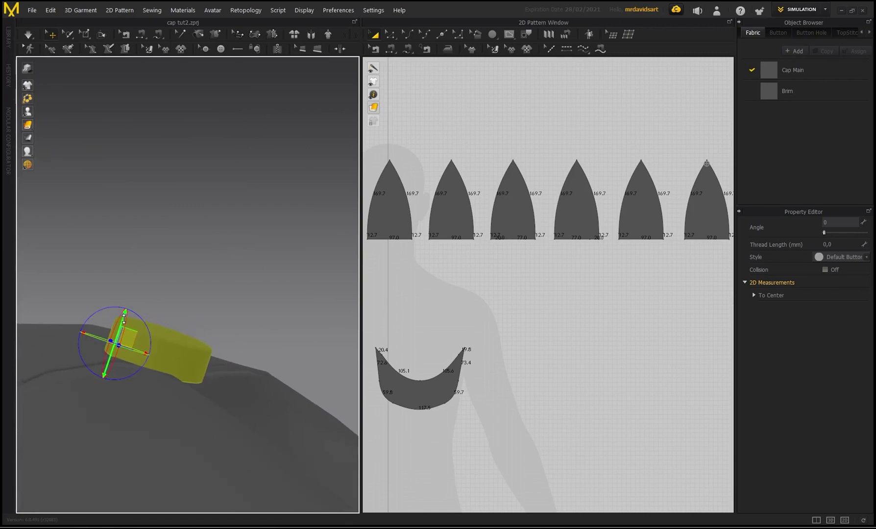
right_click_drag(187, 334, 205, 322)
left_click(167, 289)
scroll(204, 322, "down", 3)
left_click(456, 211)
scroll(201, 341, "down", 3)
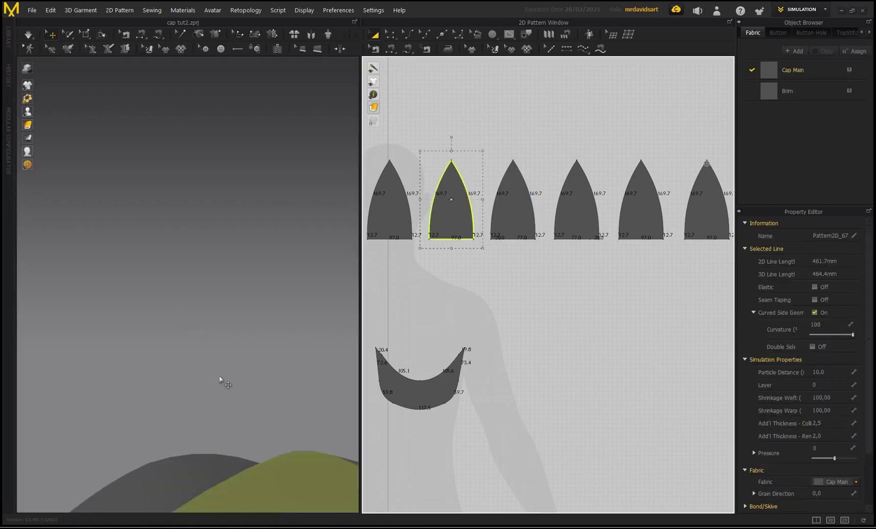
middle_click_drag(220, 377, 202, 302)
scroll(209, 323, "down", 5)
scroll(229, 267, "down", 3)
left_click(194, 252)
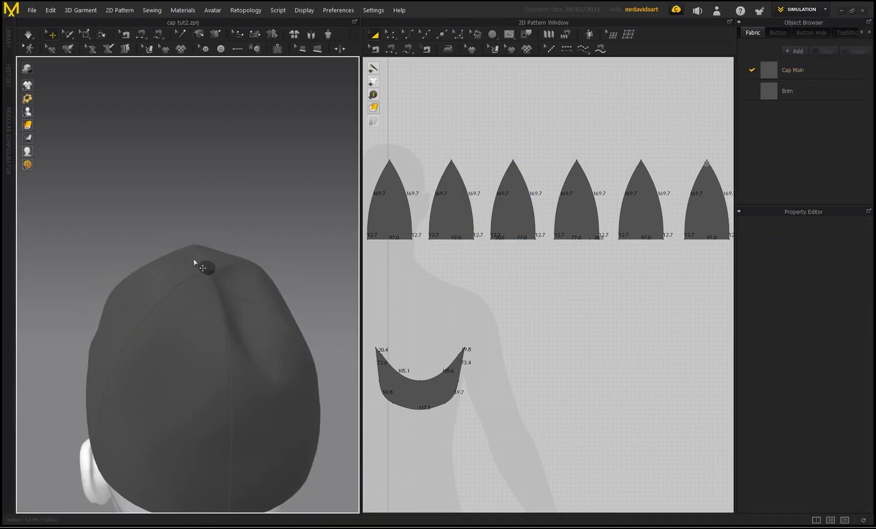
right_click_drag(193, 261, 214, 282)
scroll(215, 281, "down", 2)
scroll(232, 257, "up", 5)
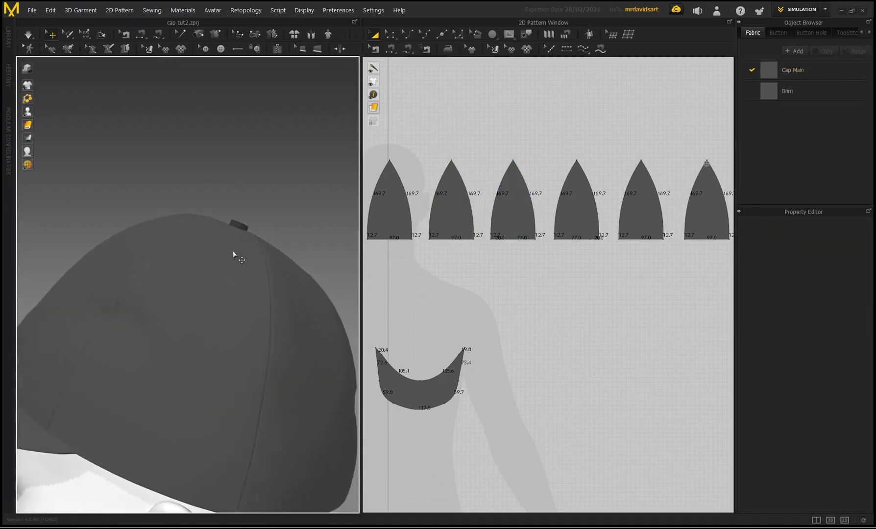
Run the simulation and tug the crown panels around the button to settle the cap on the head.
key("space")
left_click(223, 284)
mouse_move(223, 284)
left_mouse_down()
mouse_move(281, 295)
mouse_move(216, 288)
mouse_move(235, 274)
left_mouse_up()
right_click_drag(235, 273, 214, 323)
middle_click_drag(214, 322, 54, 312)
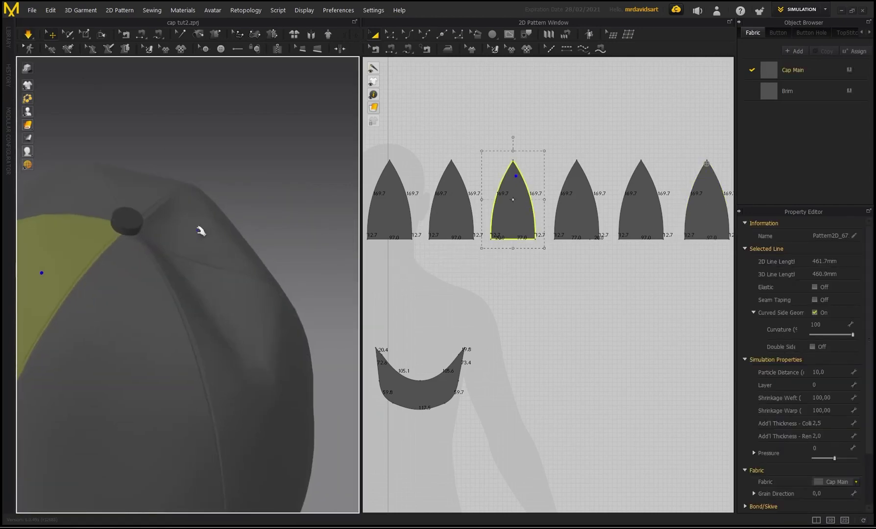
left_click_drag(198, 221, 200, 254)
left_click(207, 274)
scroll(206, 274, "down", 2)
left_click(231, 165)
right_click_drag(234, 166, 218, 283)
right_click_drag(135, 317, 171, 201)
Examine the simulated cap and its button from the side, from behind and from above.
scroll(176, 196, "down", 3)
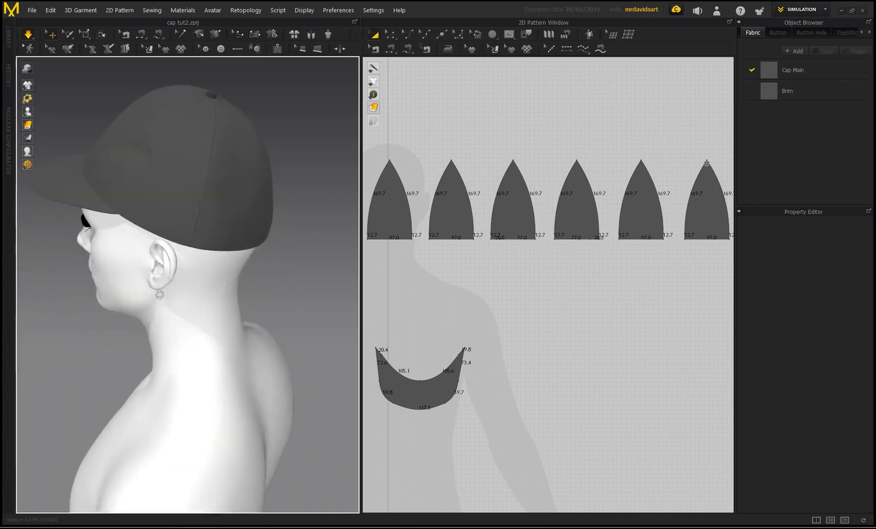
middle_click_drag(184, 191, 198, 246)
scroll(198, 247, "up", 3)
middle_click_drag(221, 202, 201, 263)
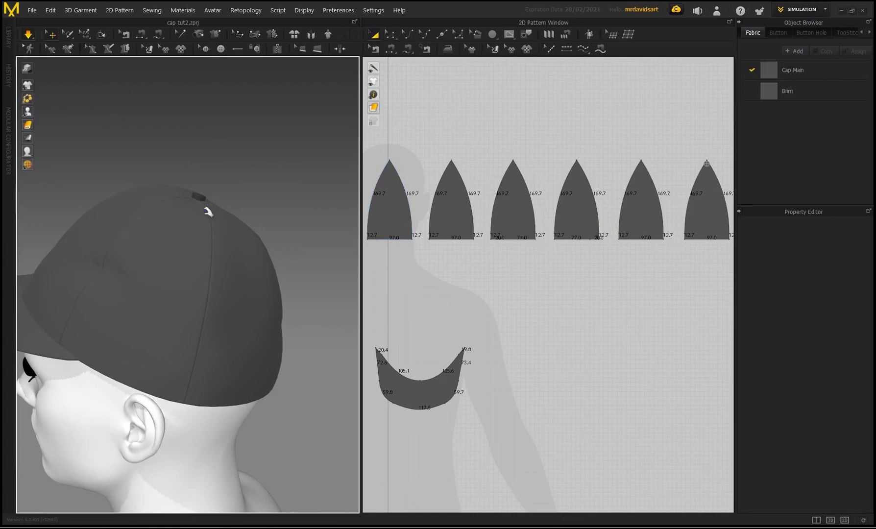
right_click_drag(206, 208, 141, 232)
right_click_drag(206, 211, 158, 271)
scroll(158, 270, "down", 1)
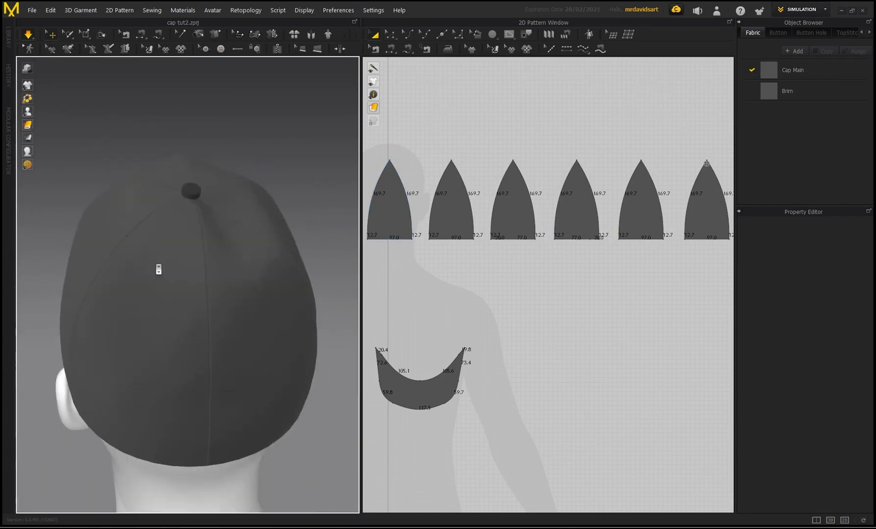
scroll(211, 179, "up", 4)
scroll(224, 186, "down", 3)
right_click_drag(156, 220, 181, 276)
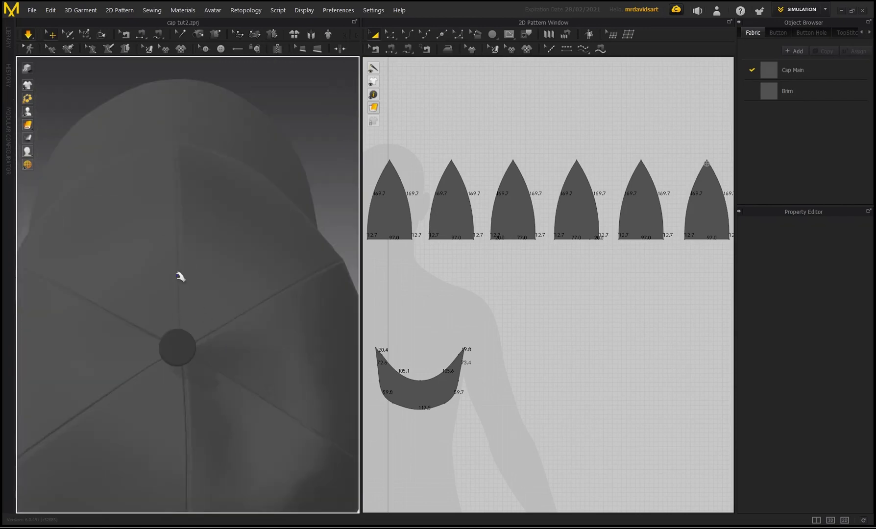
Stop the simulation and shift the button so it is centred where the six panel seams meet.
left_click(194, 354)
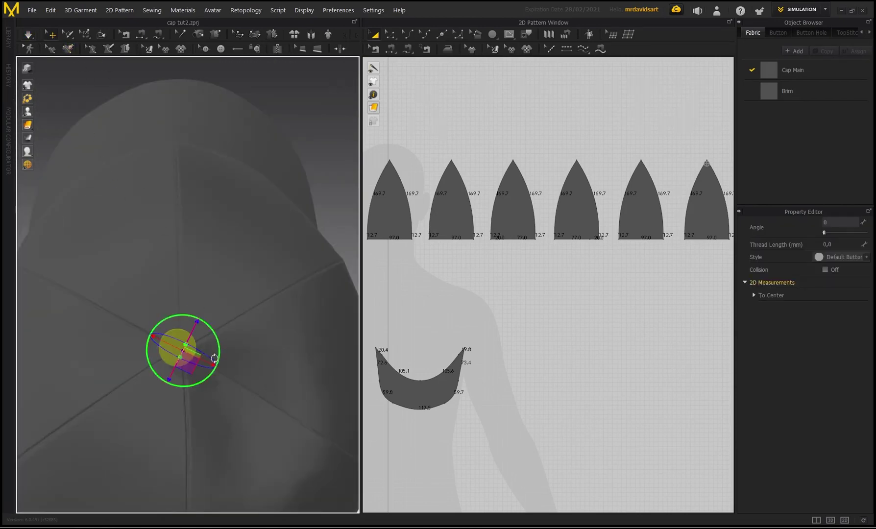
left_click_drag(178, 337, 182, 335)
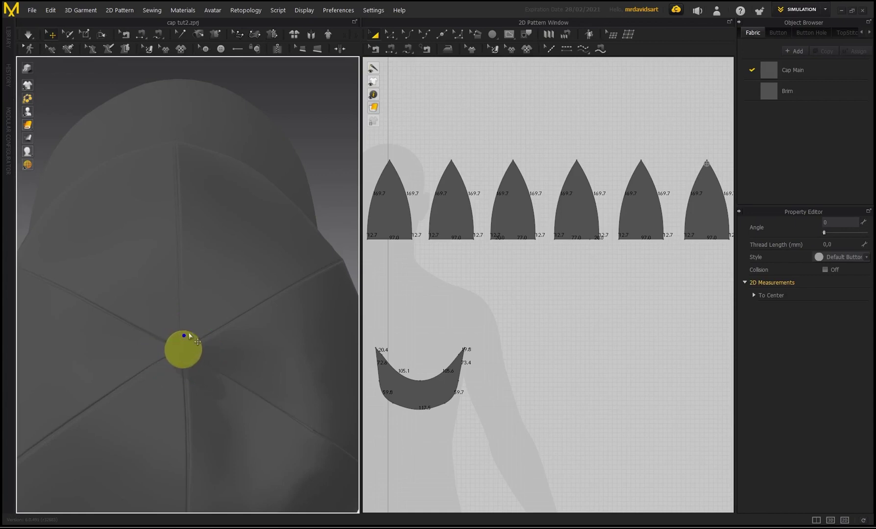
left_click(327, 188)
scroll(228, 359, "down", 5)
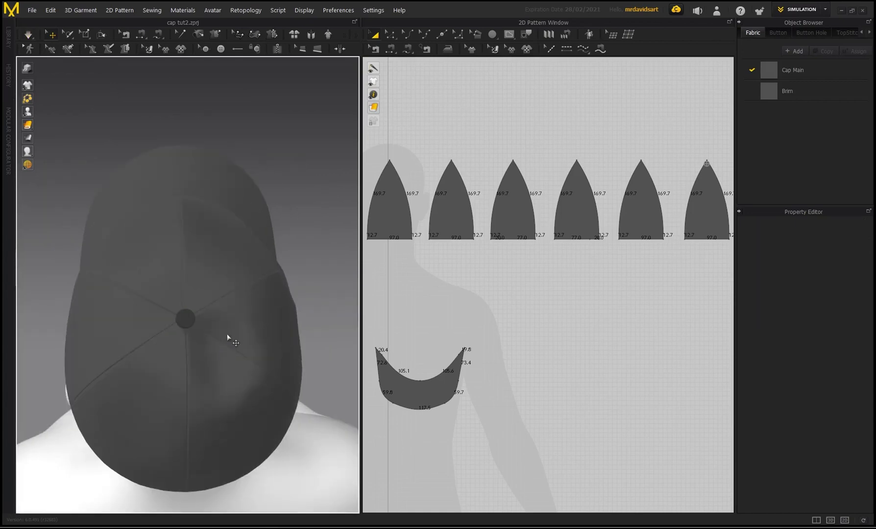
Simulate the cap again, tug the side and rear panels to smooth the crown, and stop the simulation.
left_click(223, 373)
left_click(263, 320)
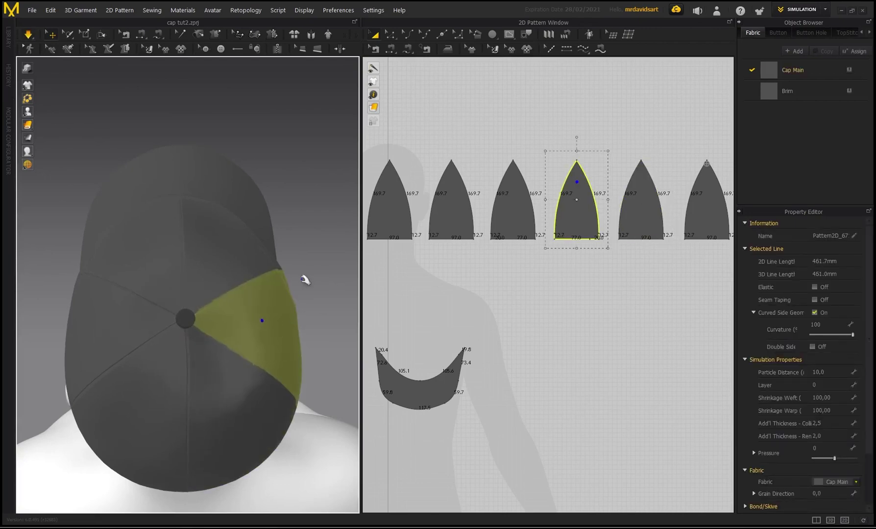
right_click_drag(303, 278, 325, 273)
left_click(215, 305)
left_click(277, 289)
scroll(279, 292, "down", 4)
mouse_move(278, 293)
right_mouse_down()
mouse_move(273, 287)
mouse_move(284, 269)
mouse_move(265, 328)
mouse_move(275, 287)
right_mouse_up()
scroll(489, 260, "down", 3)
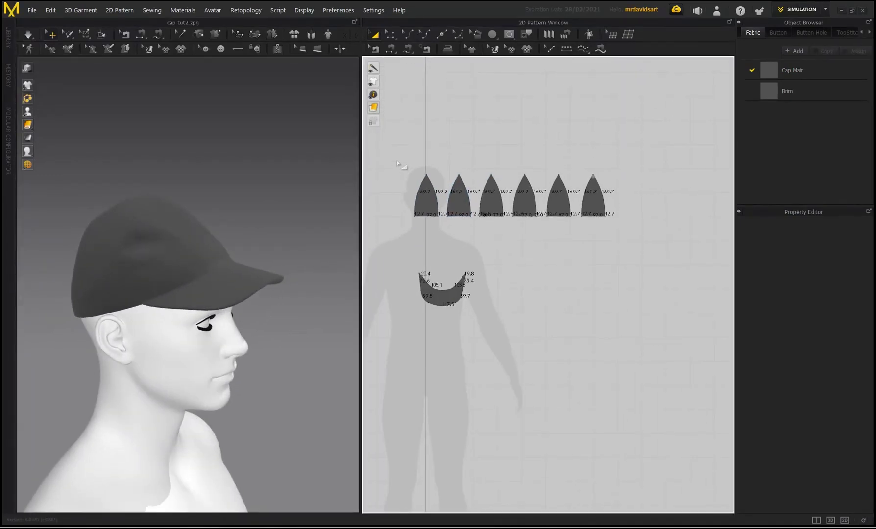
Try to link all six crown panels for editing as instance patterns.
left_click_drag(613, 219, 612, 219)
right_click(591, 203)
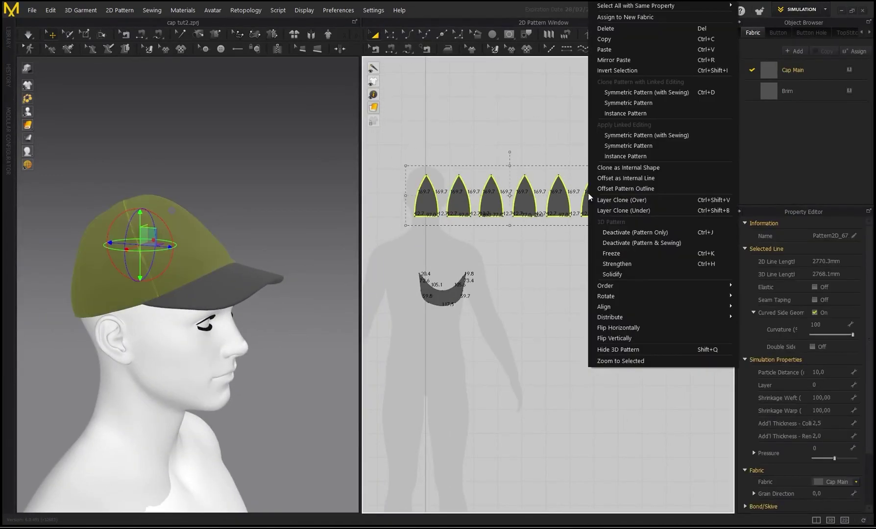
left_click(620, 156)
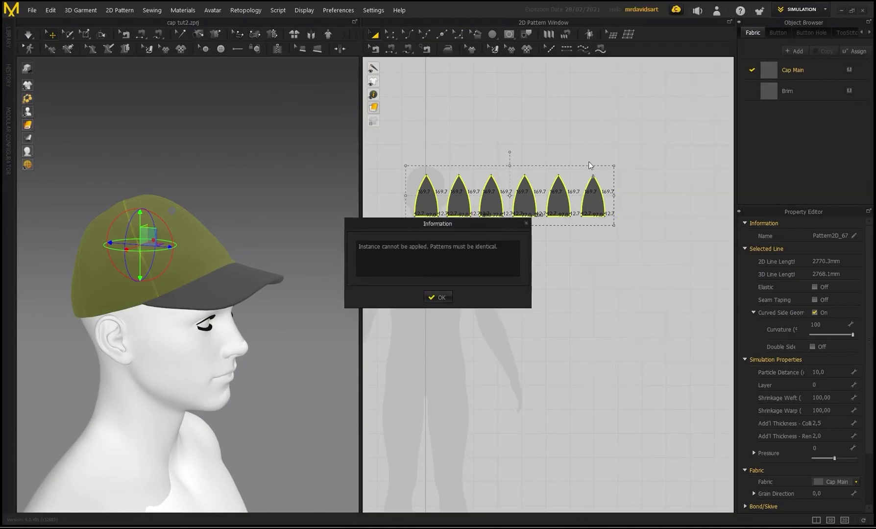
left_click(442, 301)
Select only the first, second, fifth and sixth crown panels in the pattern layout, leaving out the middle two.
scroll(520, 254, "up", 3)
left_click(416, 244)
left_click(402, 190)
left_click(443, 188, "shift")
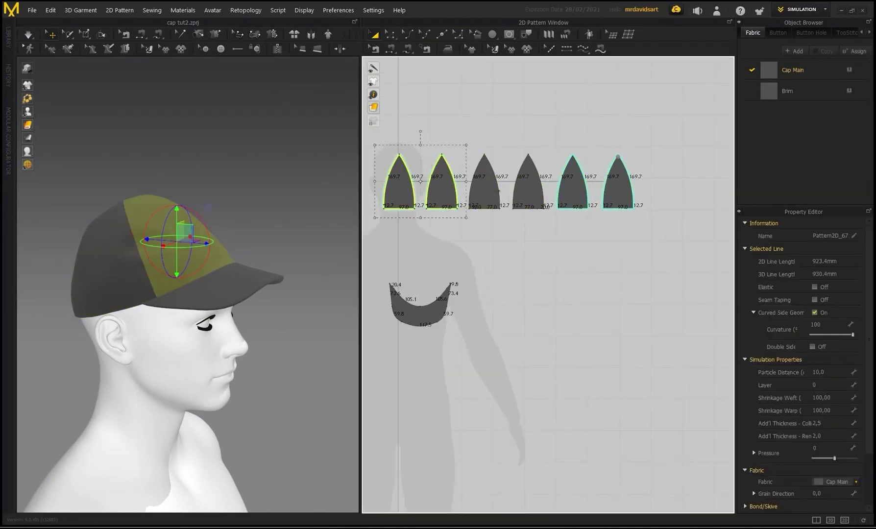
left_click(572, 186, "shift")
left_click(618, 187, "shift")
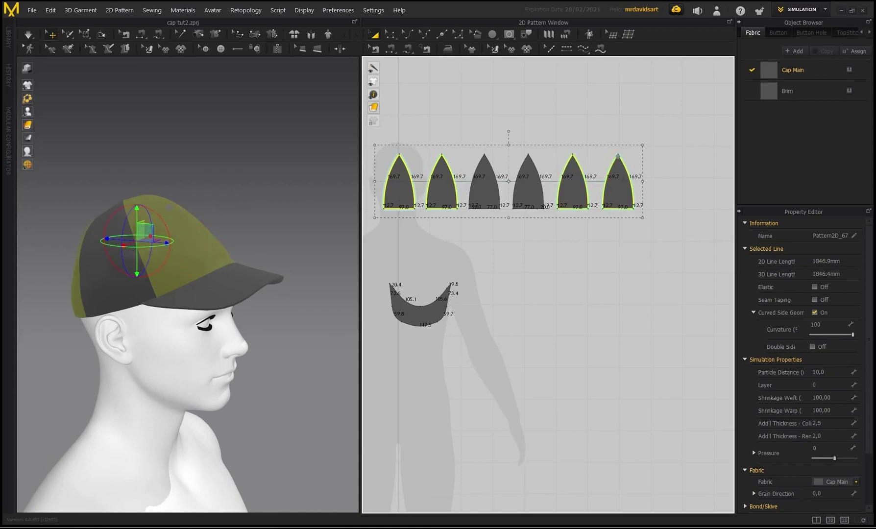
left_click(485, 196)
left_click(531, 201, "shift")
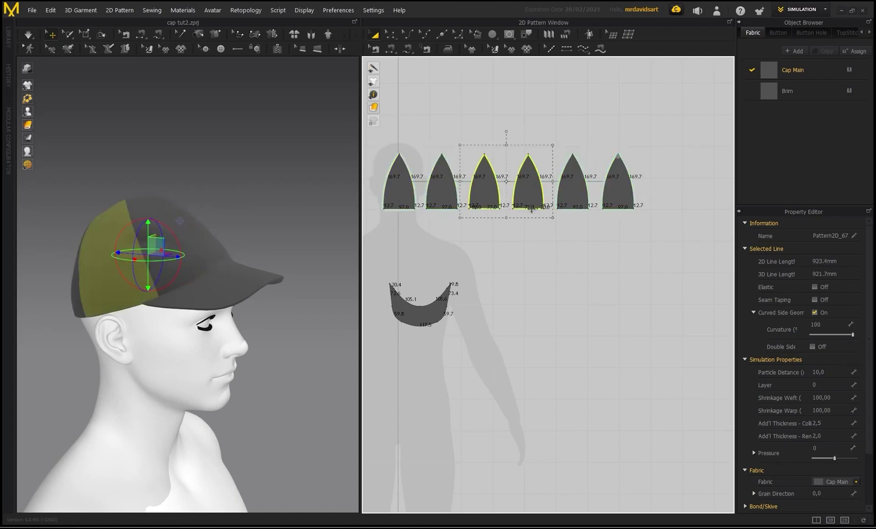
left_click(490, 248)
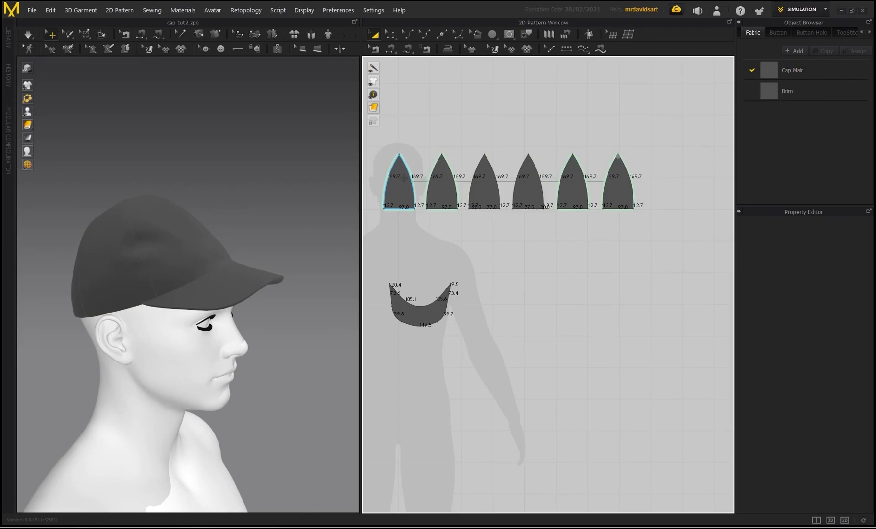
left_click(485, 194)
left_click(529, 199, "shift")
left_click(529, 251)
Create an internal circle with a circumference of about 20 mm at the centre of the first crown panel using Internal Ellipse.
middle_click_drag(482, 242, 566, 274)
left_click(510, 36)
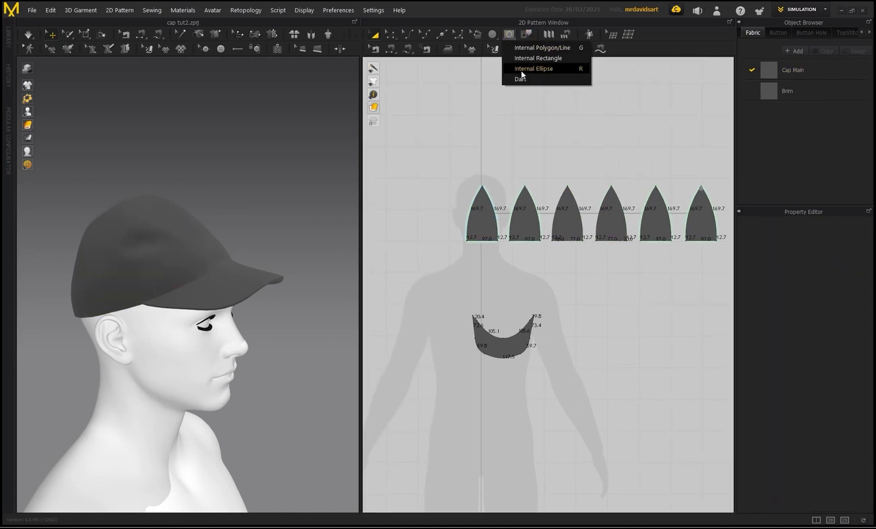
left_click(529, 70)
scroll(492, 196, "up", 5)
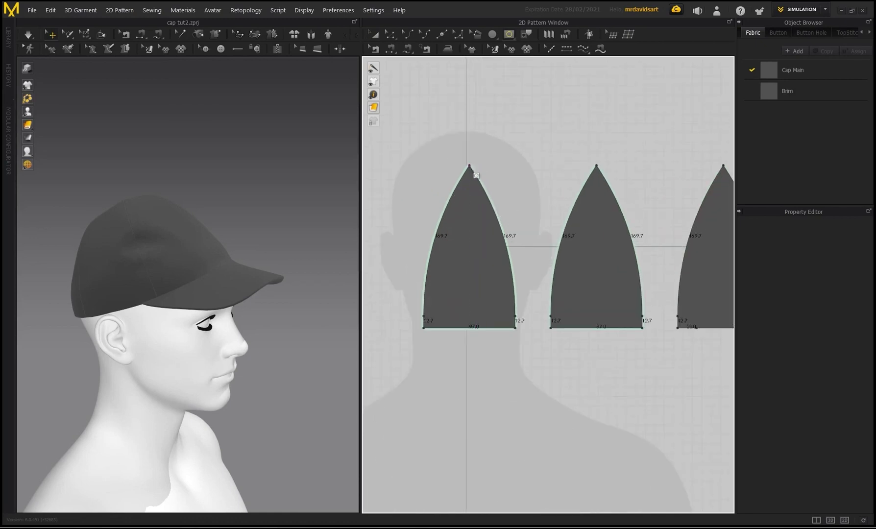
left_click(472, 252)
left_click(365, 189)
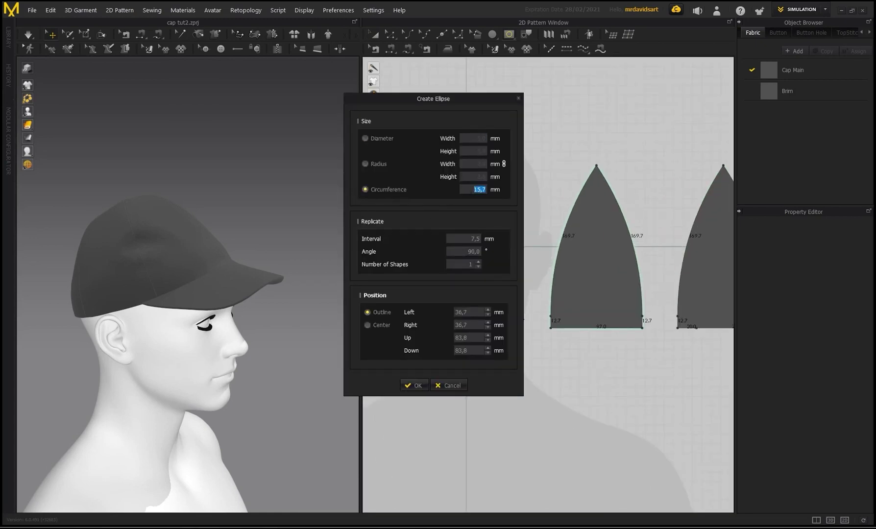
left_click(415, 386)
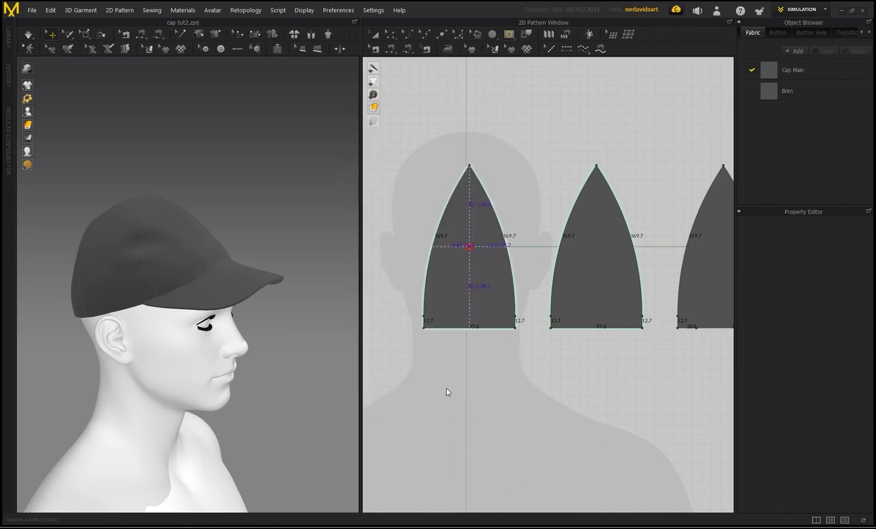
scroll(470, 243, "up", 5)
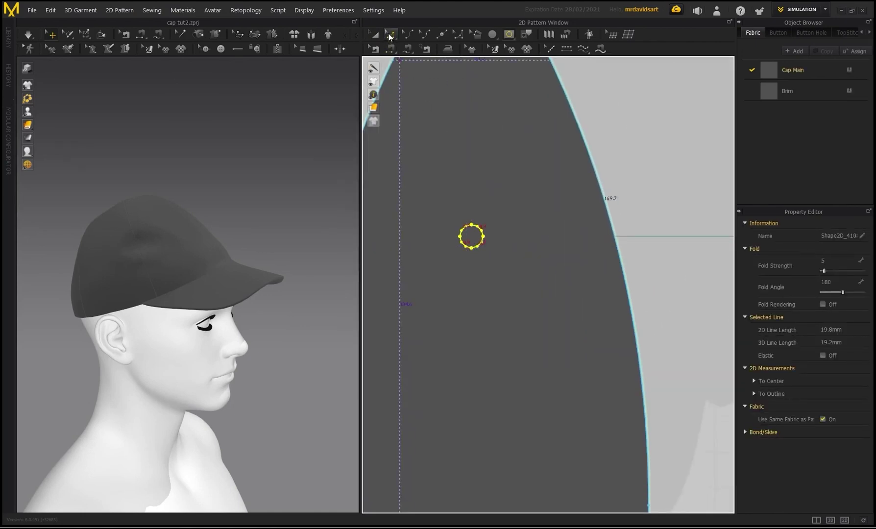
Offset the circle on the first crown panel inward as a single internal line.
left_click(390, 37)
scroll(478, 247, "up", 3)
right_click(478, 248)
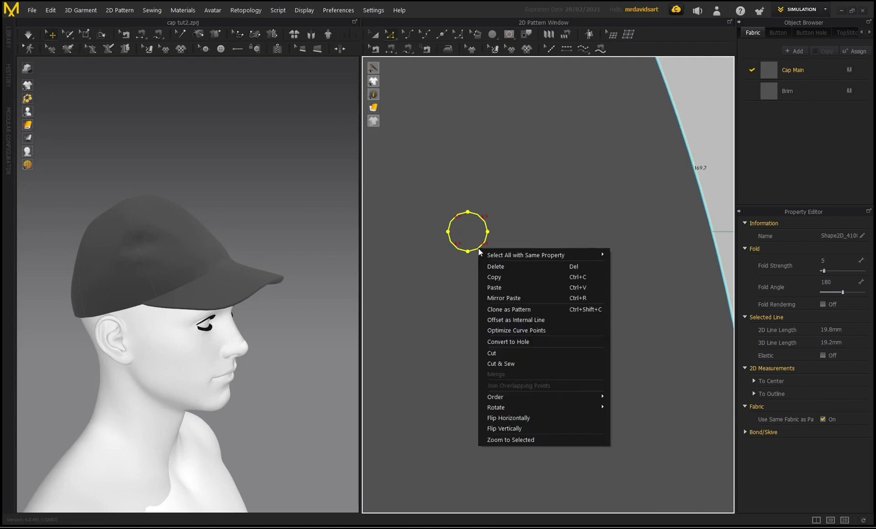
left_click(524, 322)
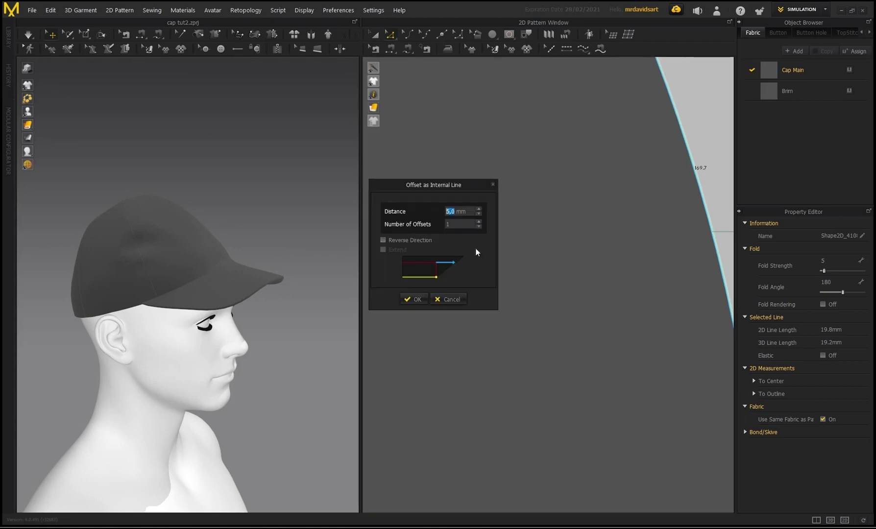
left_click(415, 300)
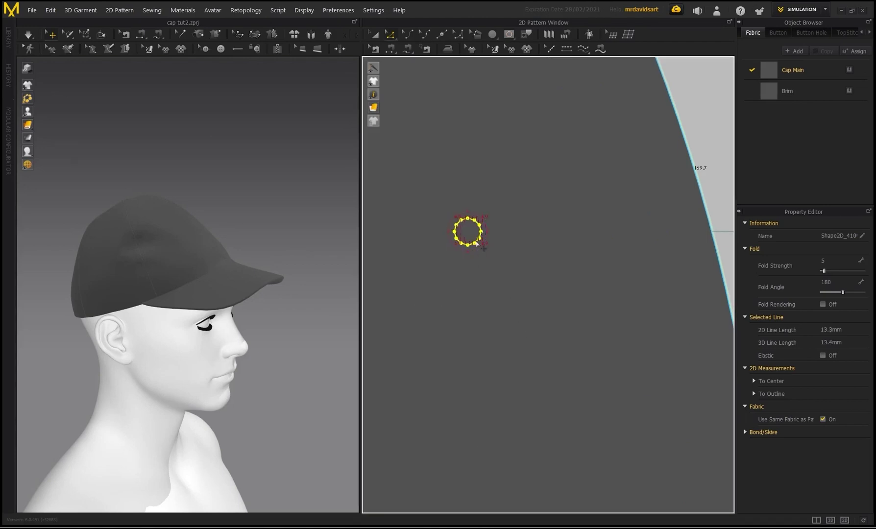
Copy both concentric circles from the first crown panel and paste them at the centre of the third panel.
scroll(474, 254, "up", 2)
left_click(472, 253)
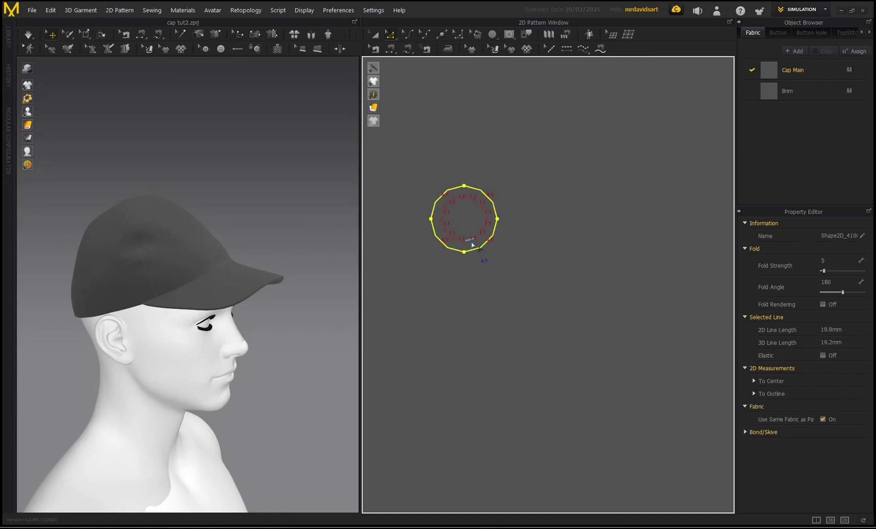
scroll(470, 244, "down", 6)
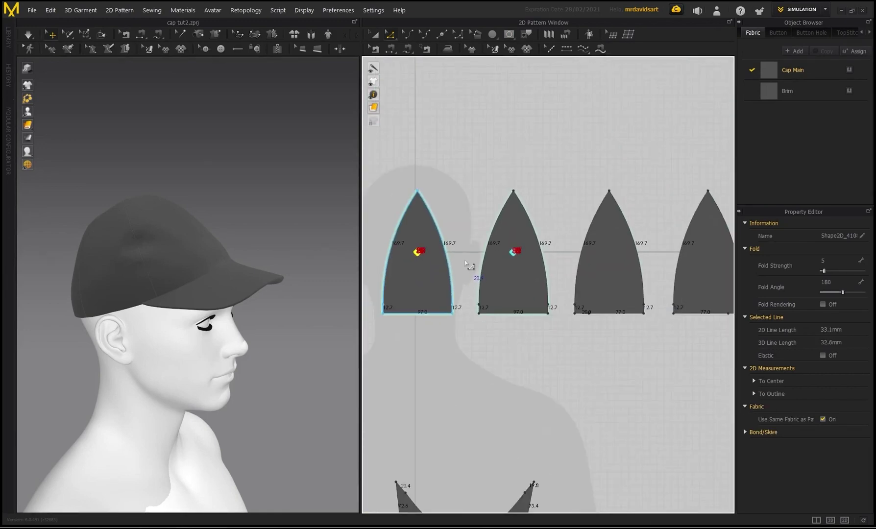
scroll(611, 253, "up", 3)
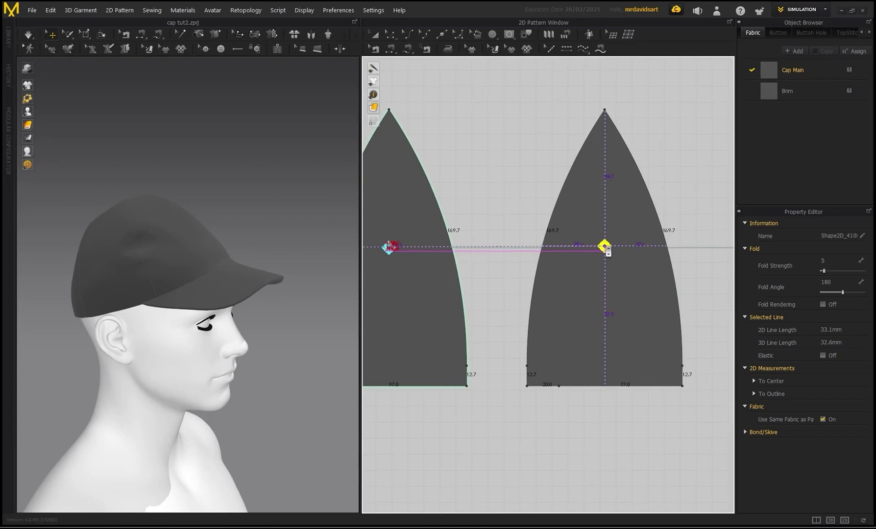
left_click(605, 246)
Paste the two concentric circles at the centre of the fourth crown panel and clear the selection.
scroll(635, 256, "down", 3)
middle_click_drag(656, 236, 500, 227)
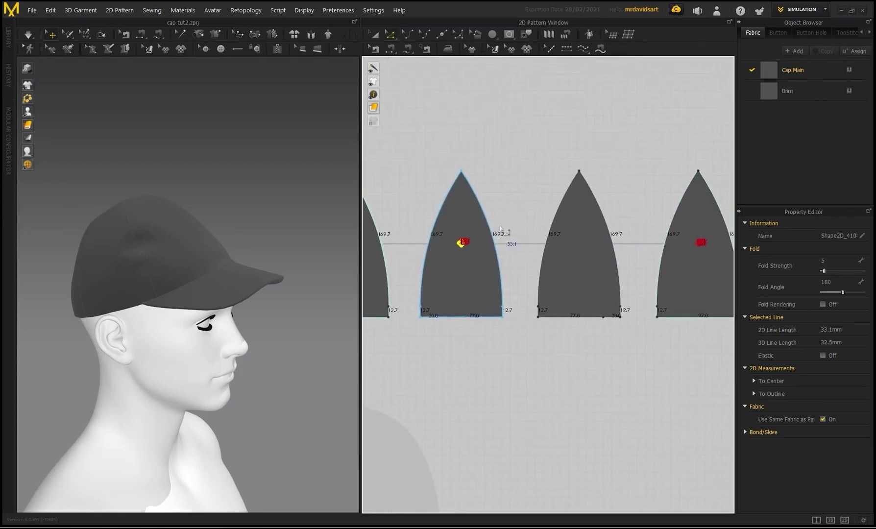
scroll(579, 244, "up", 3)
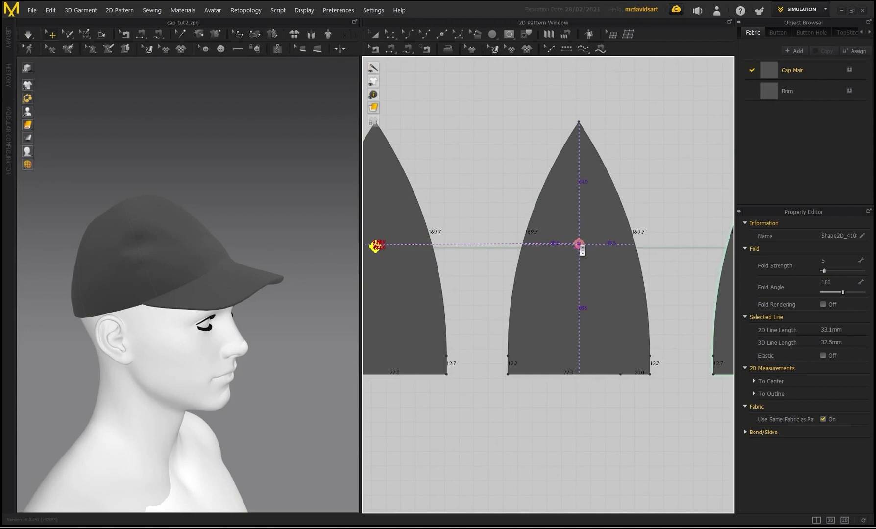
scroll(579, 243, "up", 2)
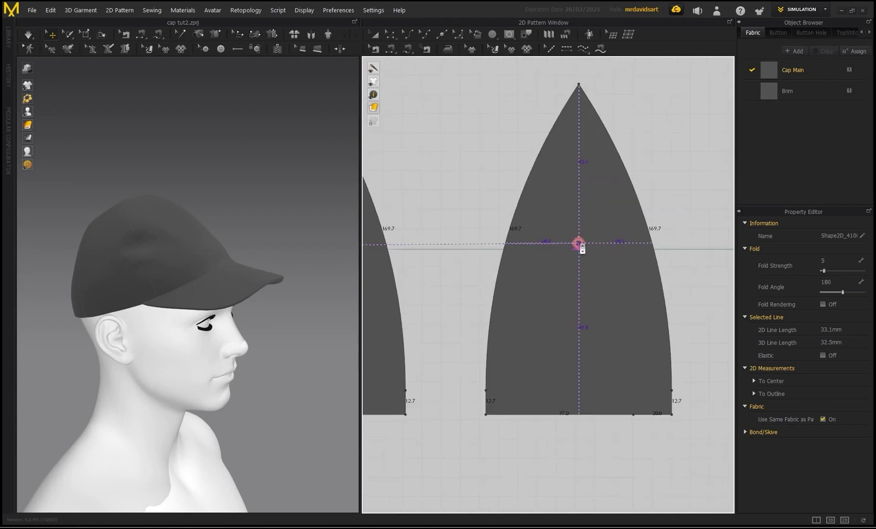
left_click(580, 243)
scroll(579, 243, "down", 4)
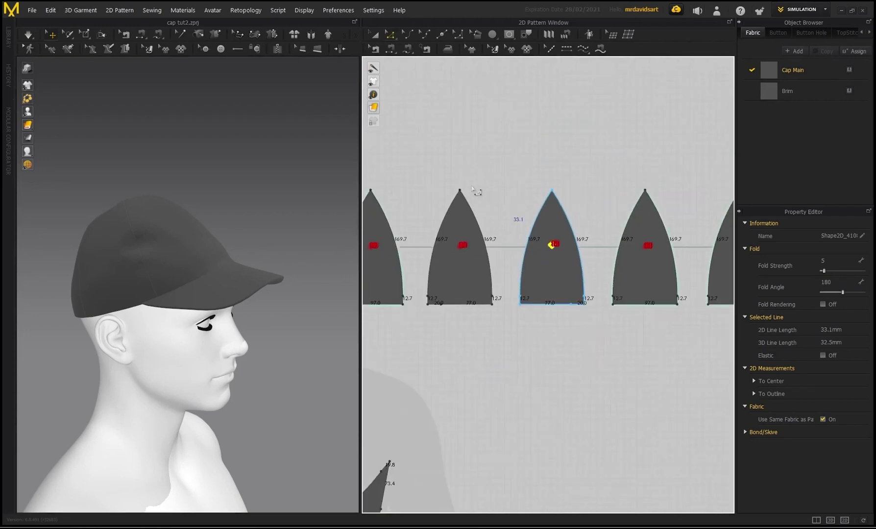
left_click(435, 175)
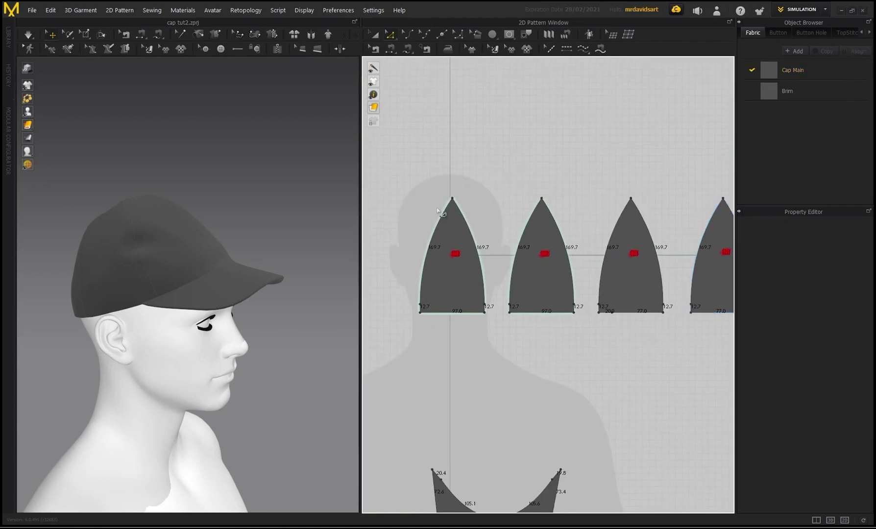
Convert the inner circle on the first crown panel to a hole and check the cap from behind.
scroll(460, 275, "up", 5)
scroll(485, 260, "up", 2)
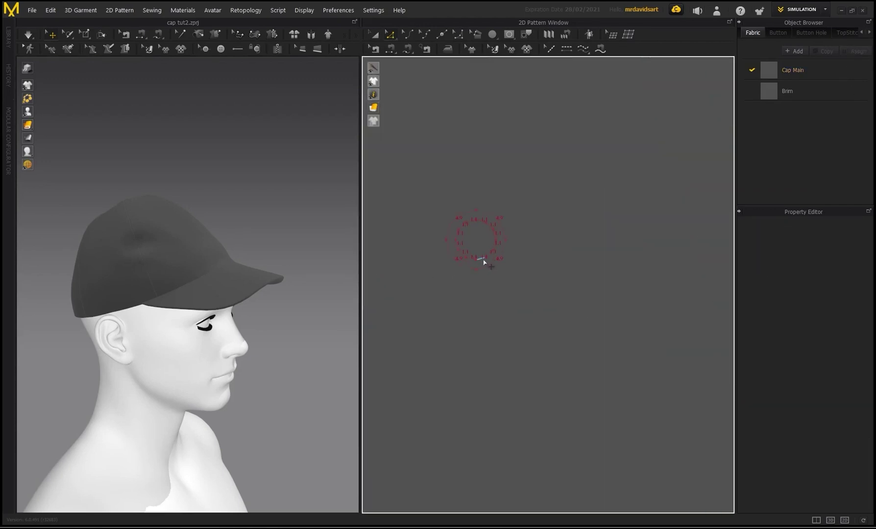
left_click(483, 261)
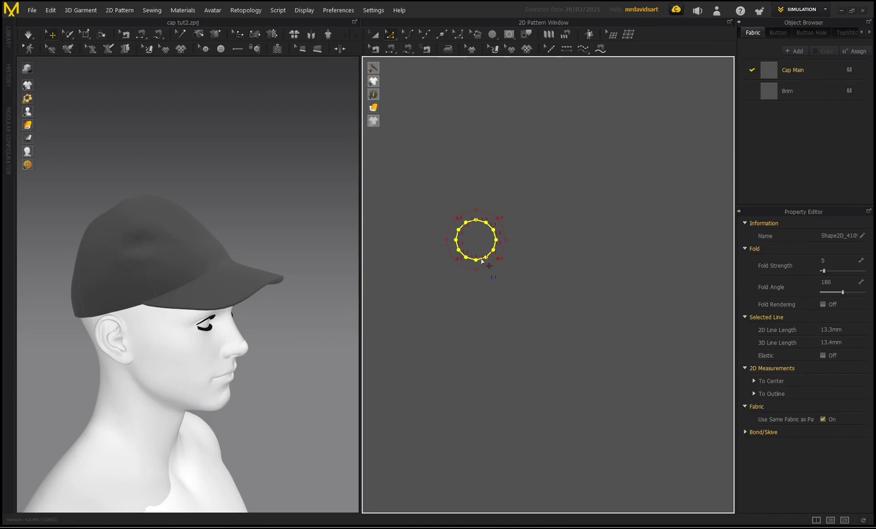
right_click(482, 261)
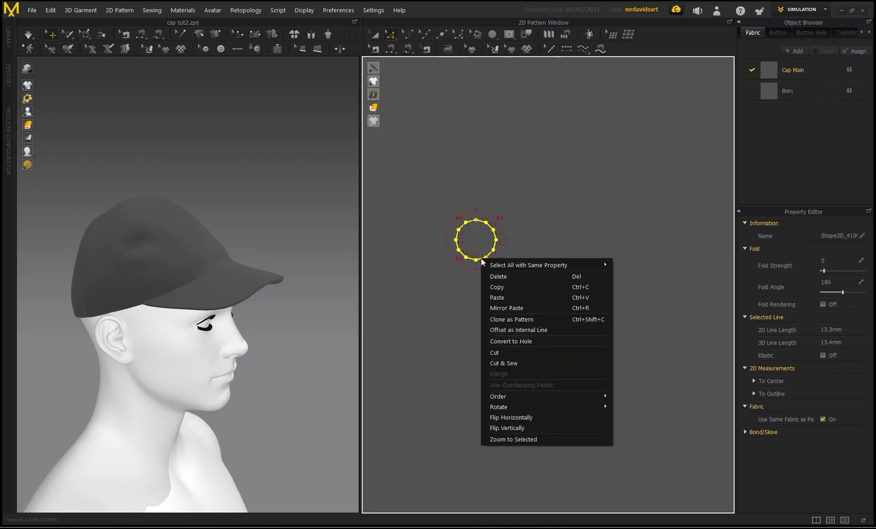
left_click(522, 345)
right_click_drag(119, 277, 451, 294)
right_click_drag(82, 303, 272, 298)
Select the inner circles on the third and fourth crown panels together and convert them to holes.
scroll(615, 242, "down", 12)
middle_click_drag(684, 238, 494, 259)
scroll(495, 262, "up", 15)
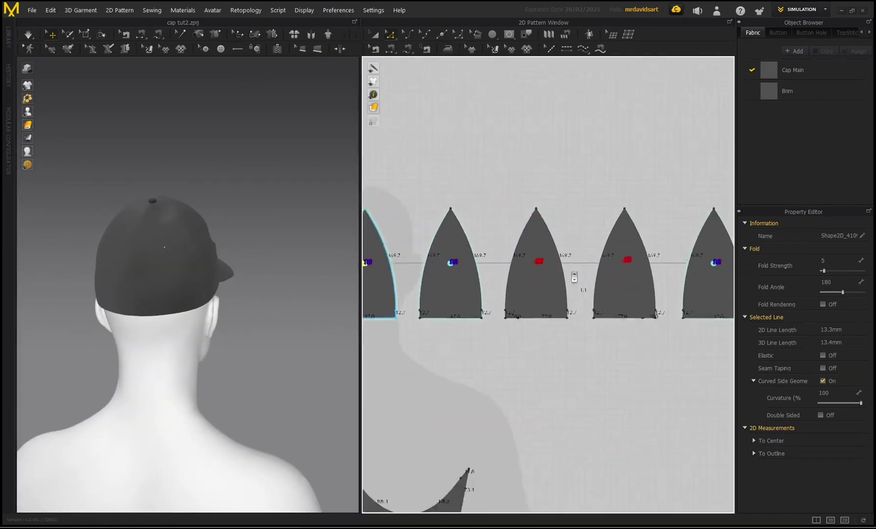
double_click(519, 283)
scroll(520, 283, "down", 10)
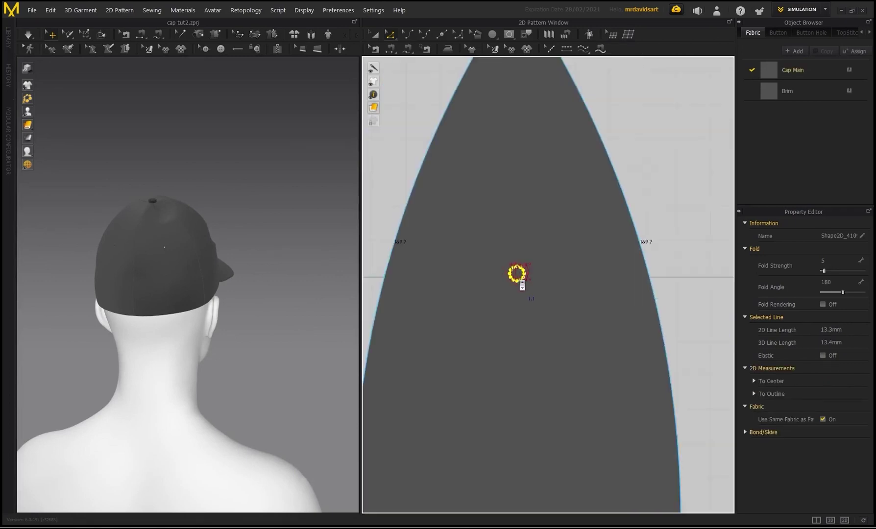
middle_click_drag(667, 276, 584, 282)
scroll(607, 284, "up", 7)
scroll(599, 287, "up", 4)
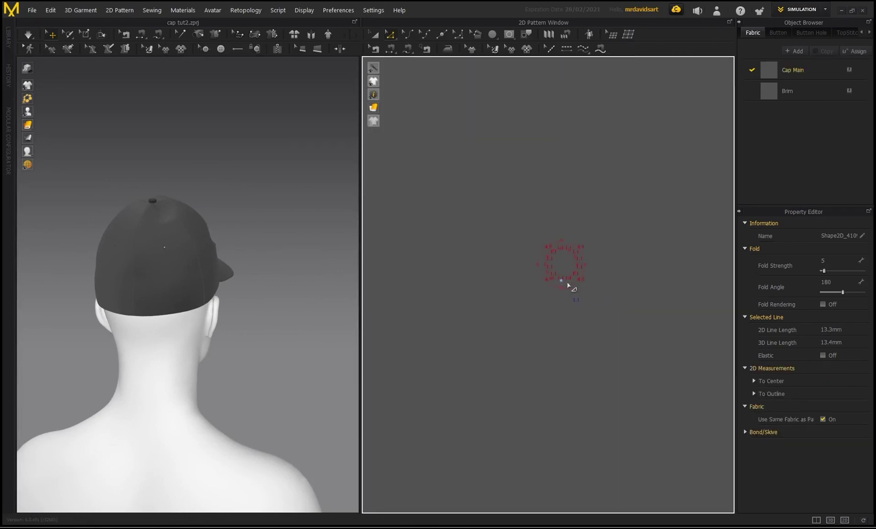
double_click(566, 283)
right_click(565, 282)
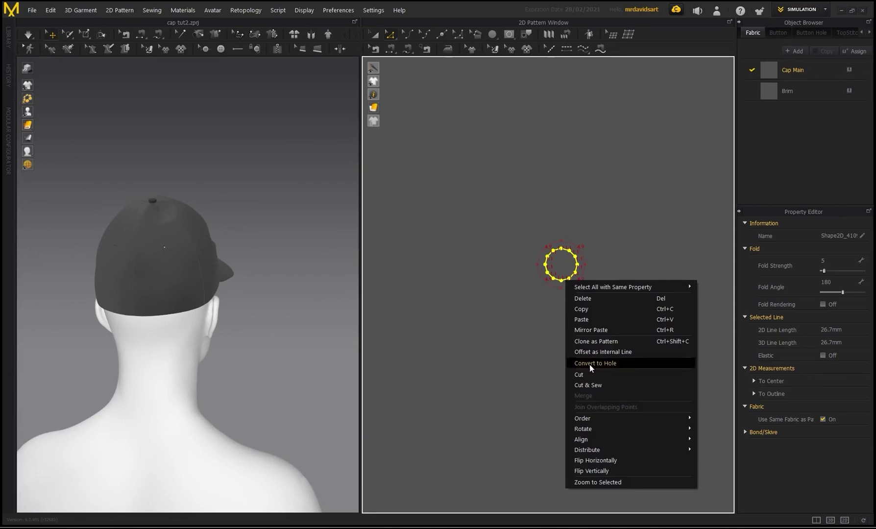
left_click(563, 363)
scroll(140, 252, "down", 3)
right_click_drag(141, 252, 252, 229)
Select the outer circles around the holes on all six crown panels together.
scroll(225, 256, "up", 7)
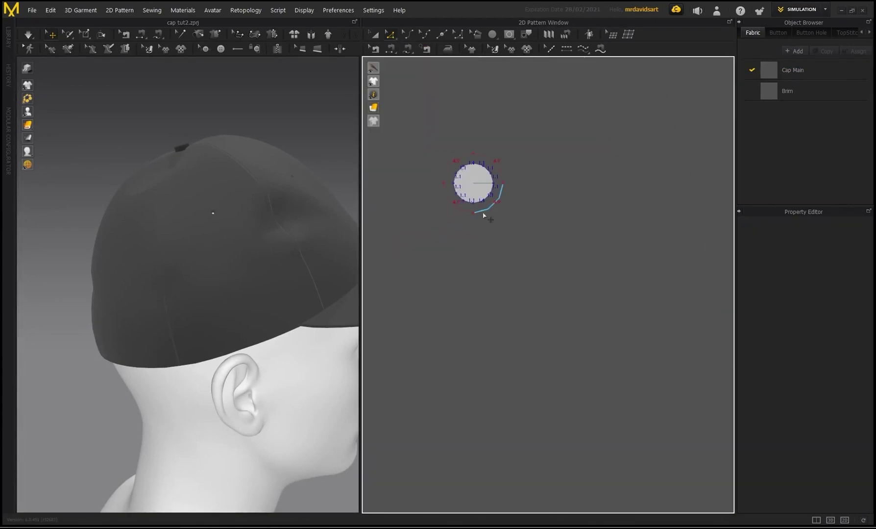
double_click(483, 214)
scroll(482, 221, "down", 8)
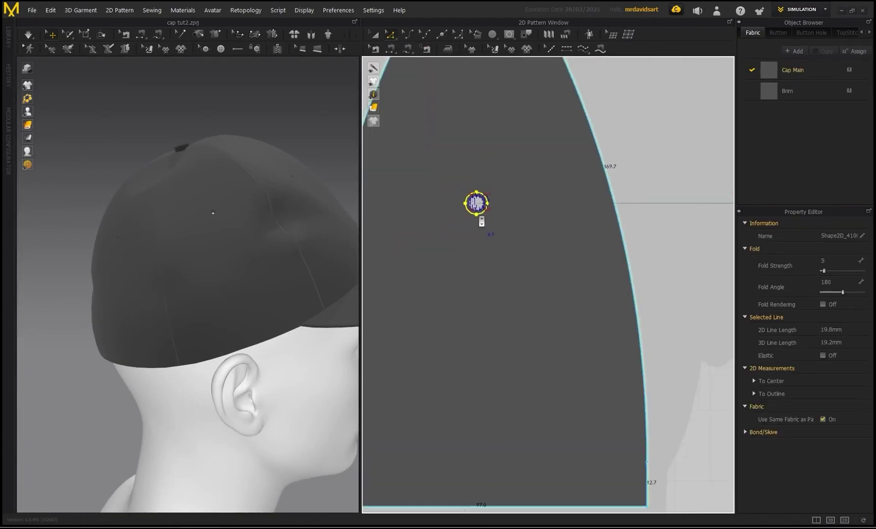
middle_click_drag(613, 226, 497, 230)
scroll(500, 231, "up", 6)
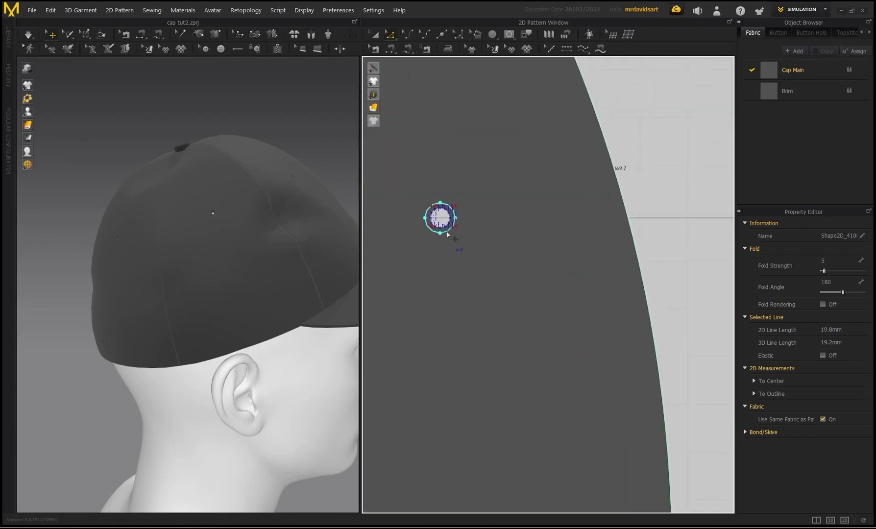
scroll(485, 243, "down", 7)
scroll(496, 259, "up", 7)
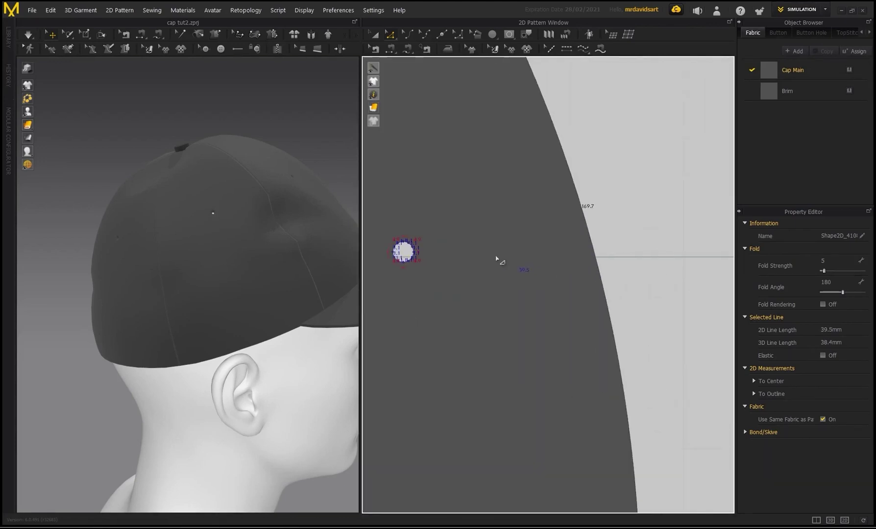
left_click(412, 269)
scroll(412, 262, "down", 6)
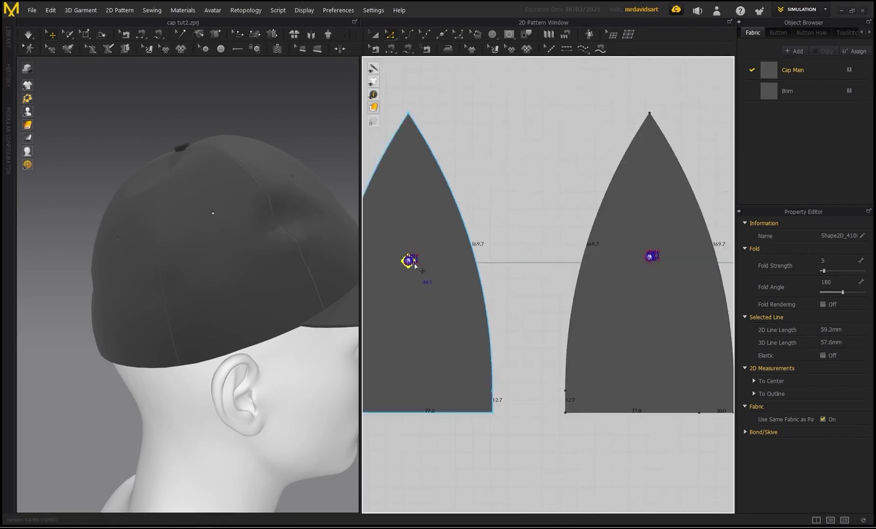
scroll(477, 271, "up", 6)
left_click(415, 289)
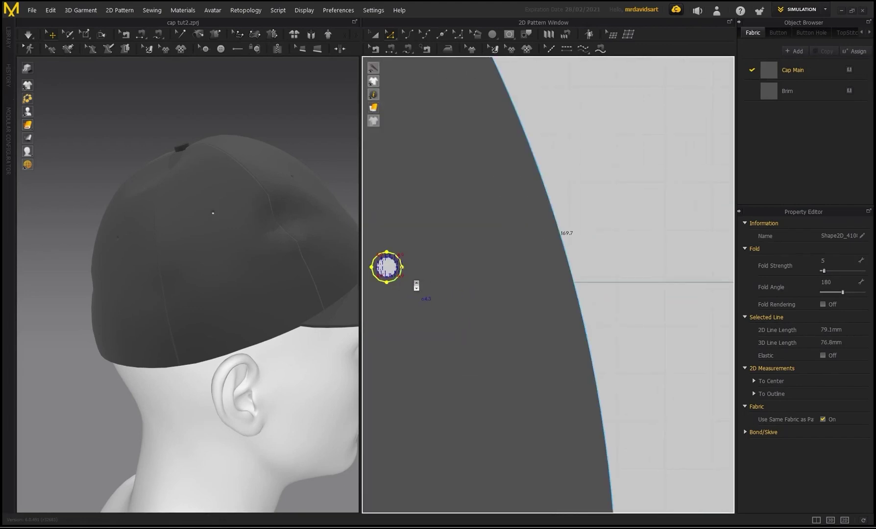
scroll(440, 289, "down", 6)
scroll(474, 296, "up", 6)
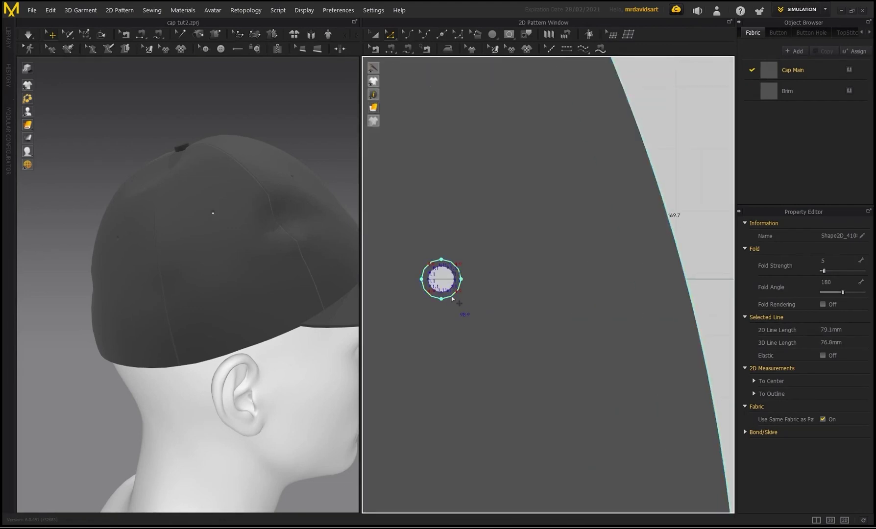
left_click(452, 299)
scroll(450, 289, "down", 5)
scroll(510, 291, "up", 5)
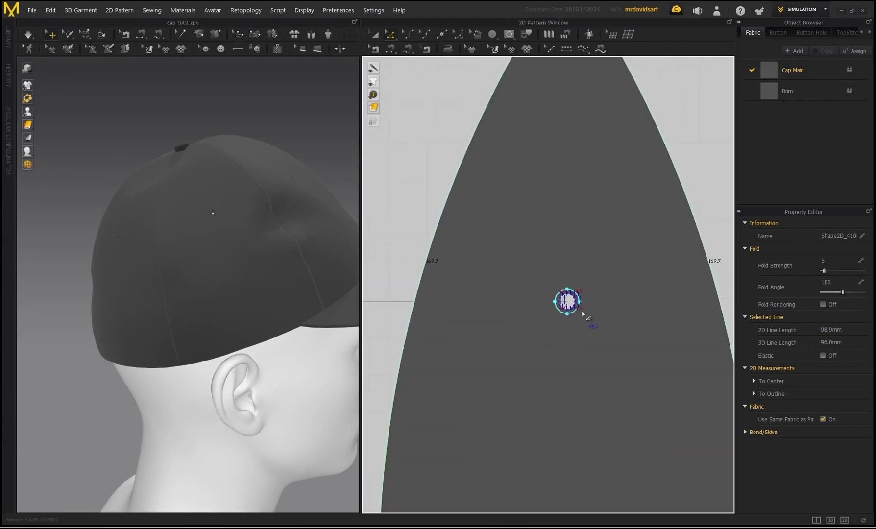
left_click(574, 315)
scroll(567, 304, "down", 5)
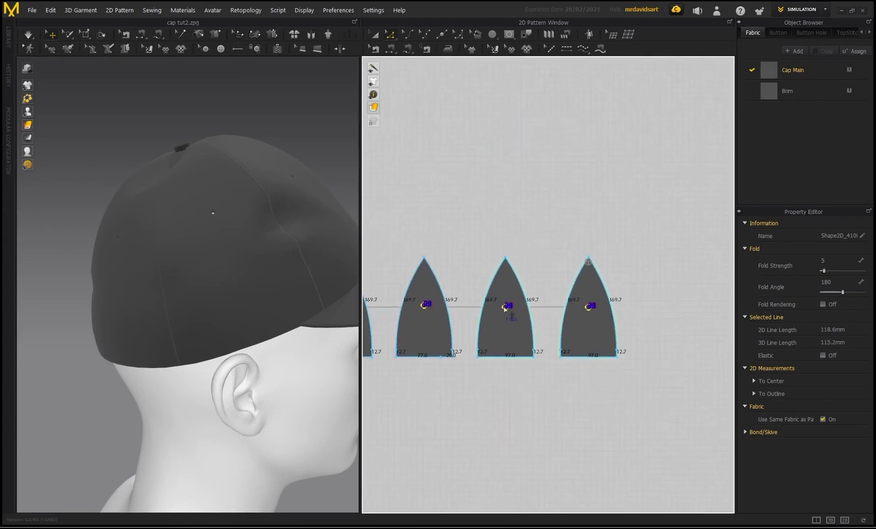
scroll(512, 307, "up", 5)
middle_click_drag(621, 298, 467, 287)
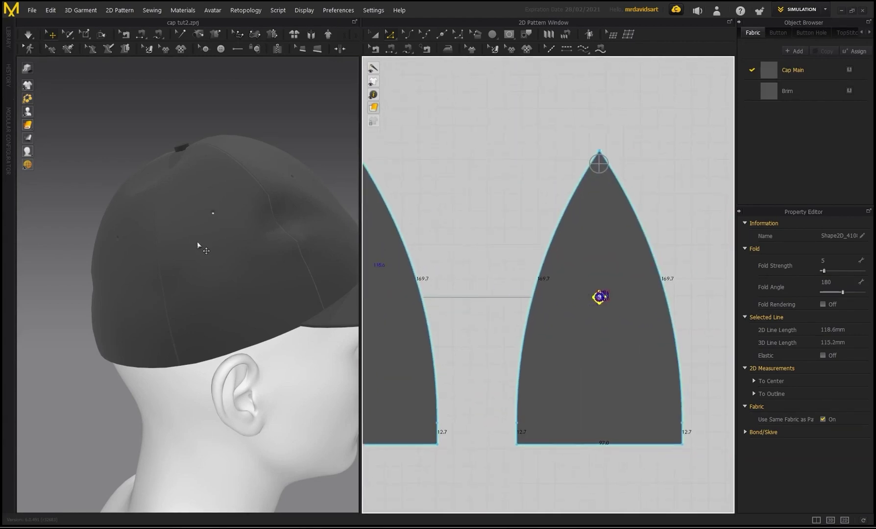
Cut and sew the selected outer circles around the holes on all six crown panels.
scroll(594, 303, "up", 5)
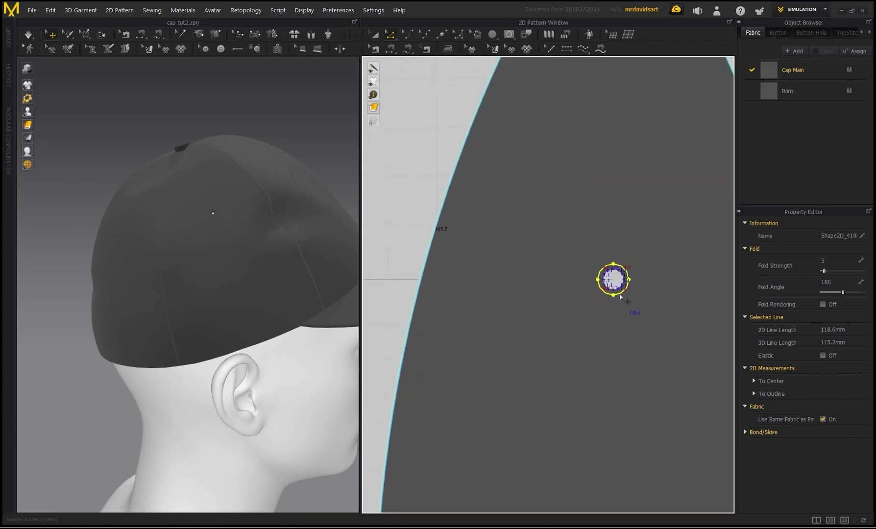
right_click(620, 297)
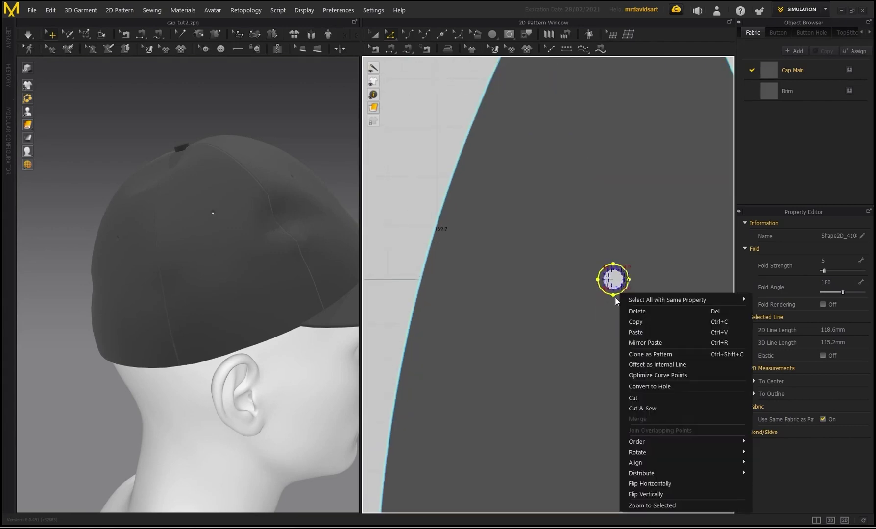
left_click(643, 409)
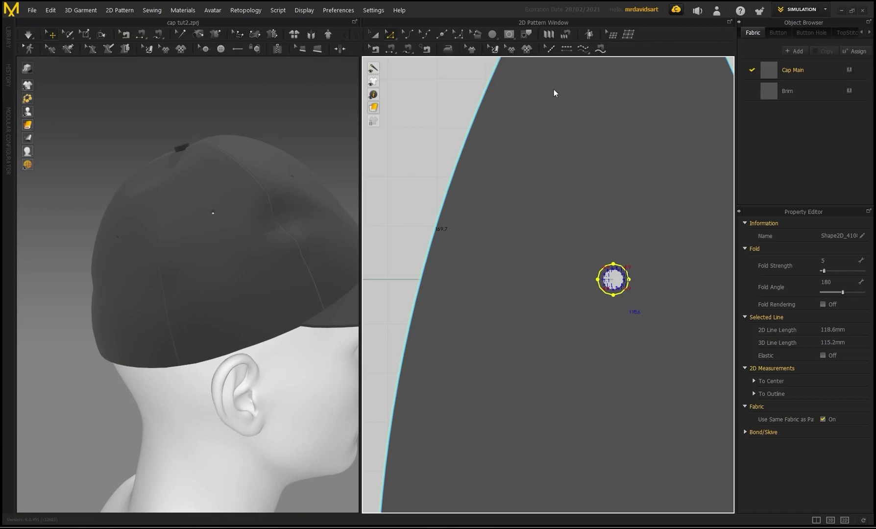
left_click(545, 215)
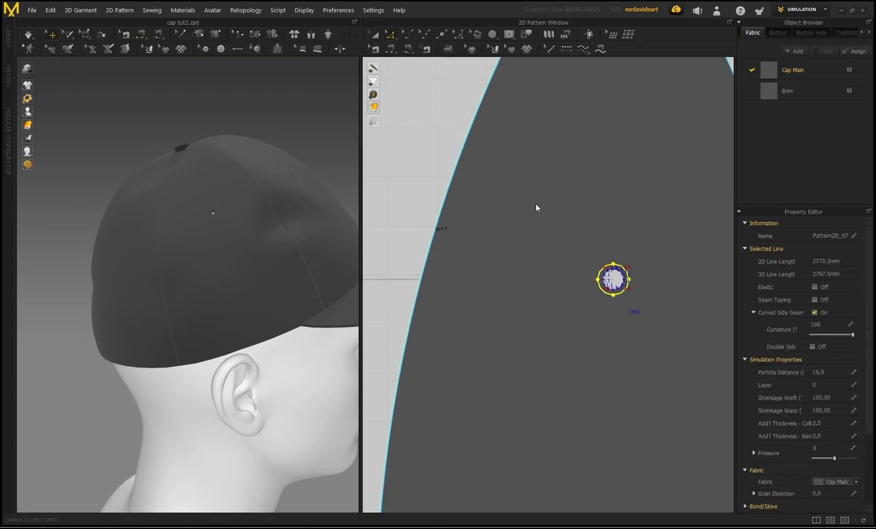
scroll(535, 203, "down", 6)
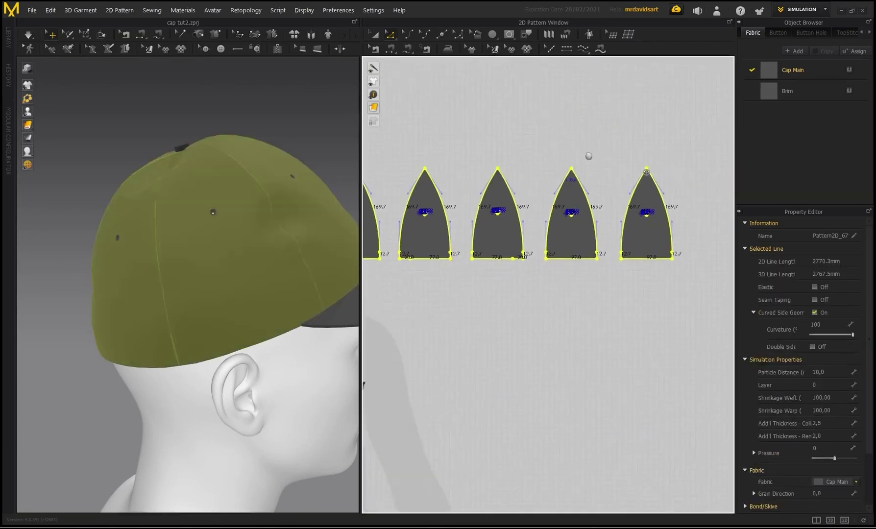
Select all six crown panels in the 2D pattern and move them down, clear of the cut-out eyelet rings.
left_click(374, 34)
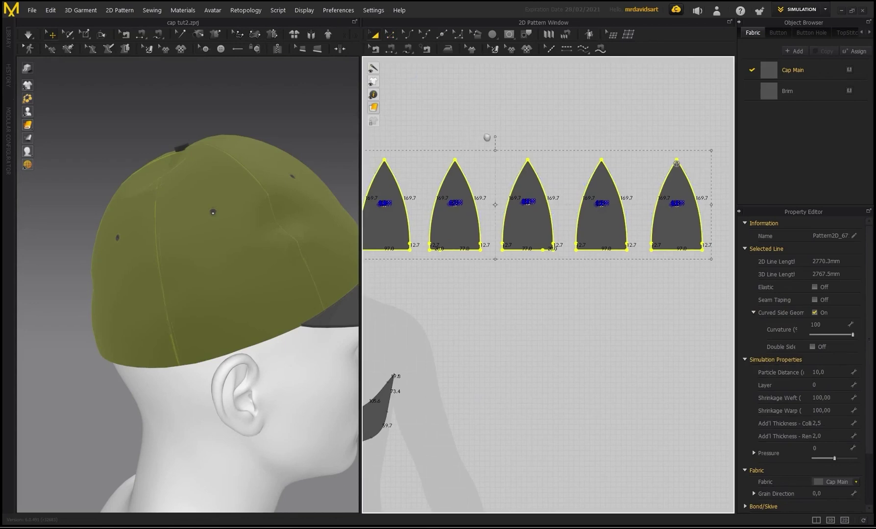
scroll(676, 163, "down", 3)
left_click(472, 191)
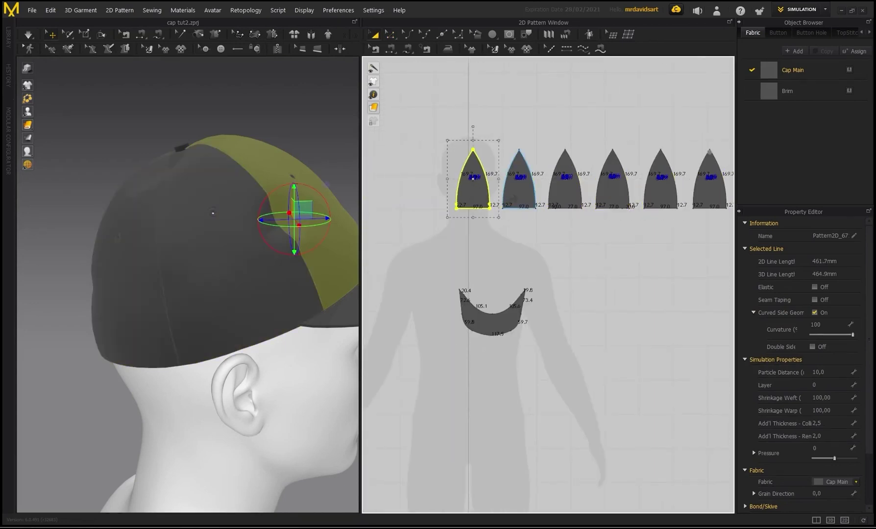
left_click(519, 193, "shift")
left_click(565, 193, "shift")
left_click(612, 193, "shift")
left_click(657, 195, "shift")
left_click(708, 194, "shift")
left_click_drag(707, 191, 708, 232)
Clear the selection, simulate the cap and inspect the sewn-in eyelets from several sides.
left_click(472, 185)
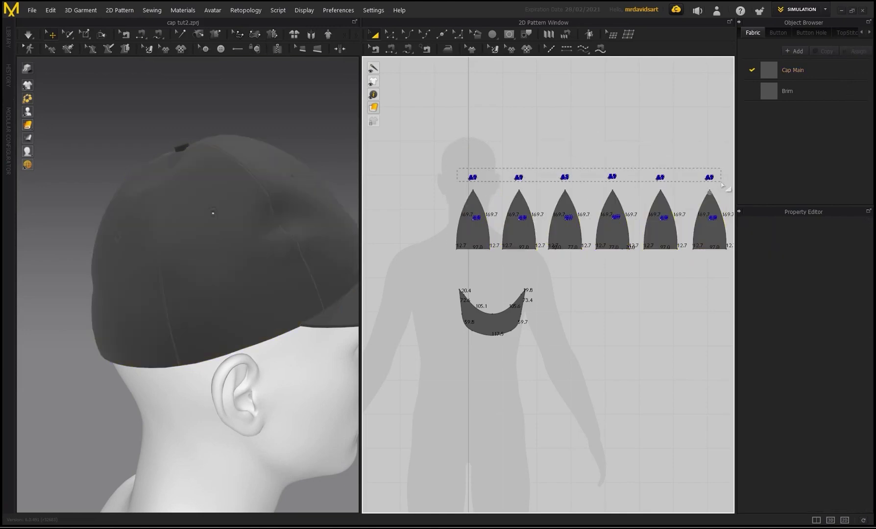
left_click_drag(721, 184, 722, 184)
left_click(513, 148)
scroll(219, 208, "up", 2)
key("space")
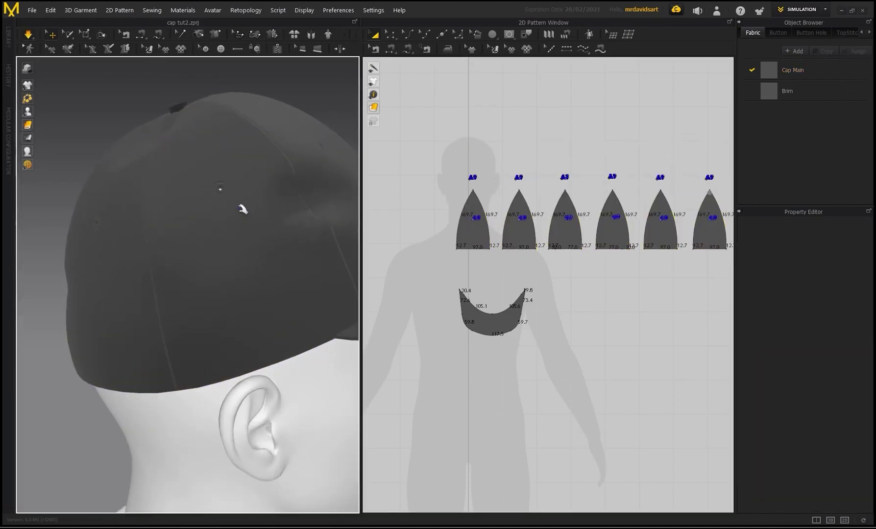
right_click_drag(242, 210, 196, 211)
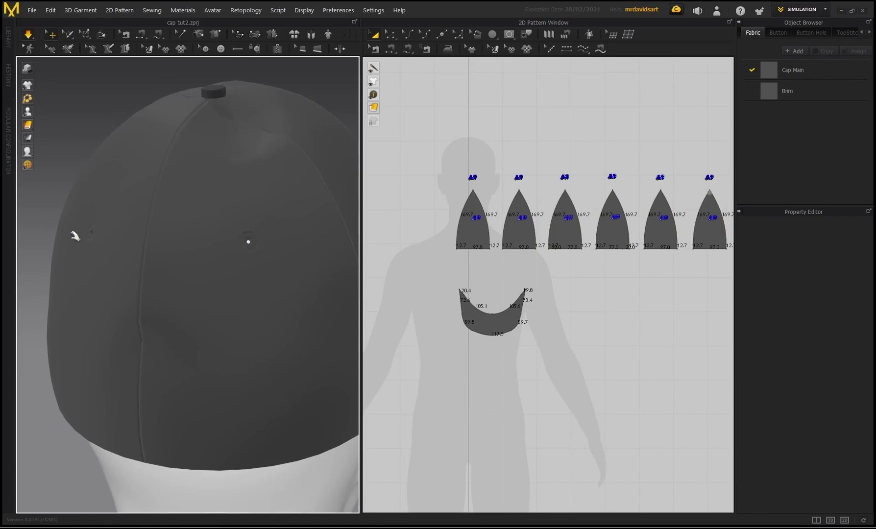
right_click_drag(75, 236, 271, 249)
right_click_drag(138, 266, 97, 253)
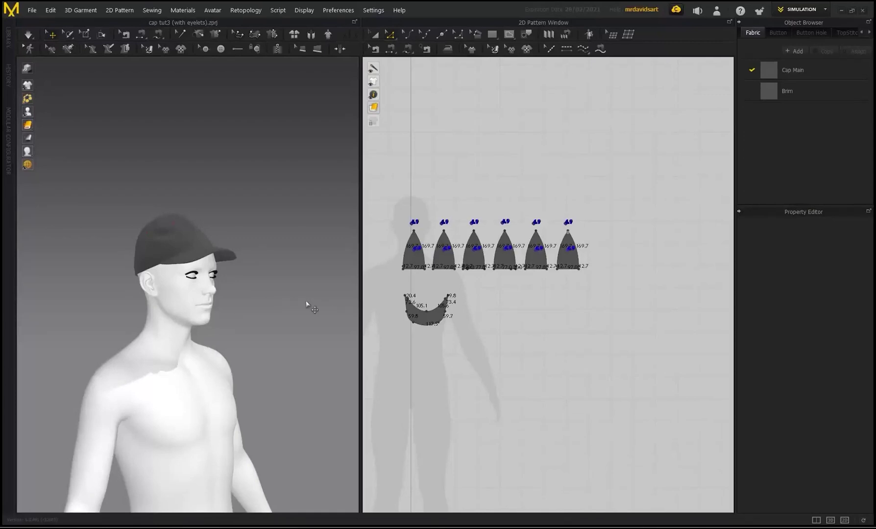
Select the back crown panels on the 3D cap from behind to identify their matching 2D pattern pieces.
right_click_drag(306, 303, 295, 254)
right_click_drag(178, 274, 200, 292)
scroll(216, 298, "up", 2)
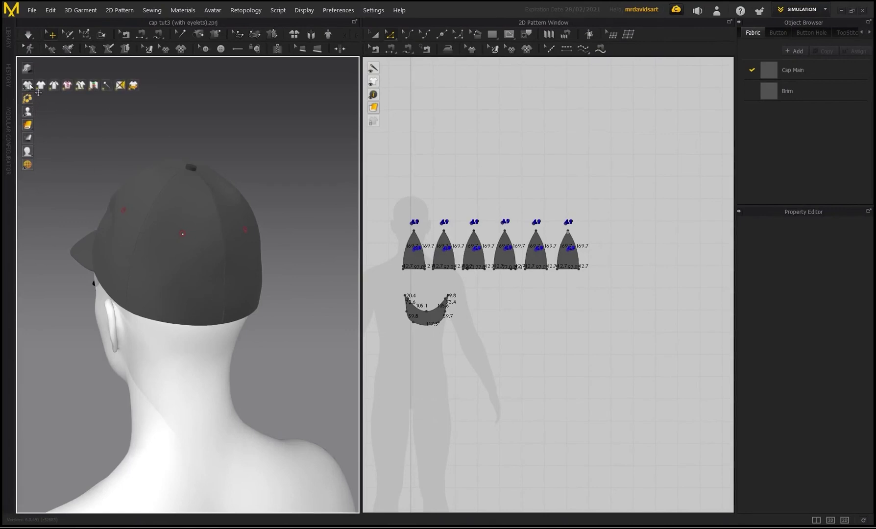
mouse_move(250, 263)
right_mouse_down()
mouse_move(194, 259)
mouse_move(257, 267)
right_mouse_up()
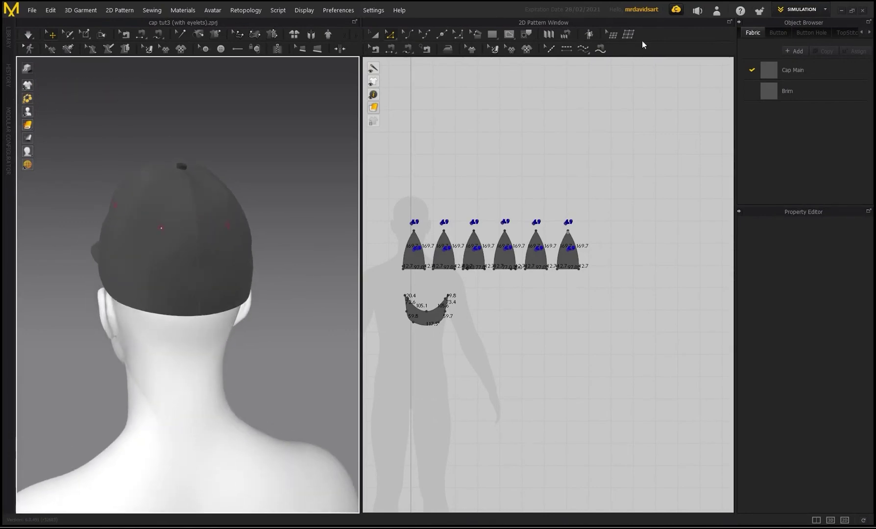
left_click(507, 35)
left_click(535, 48)
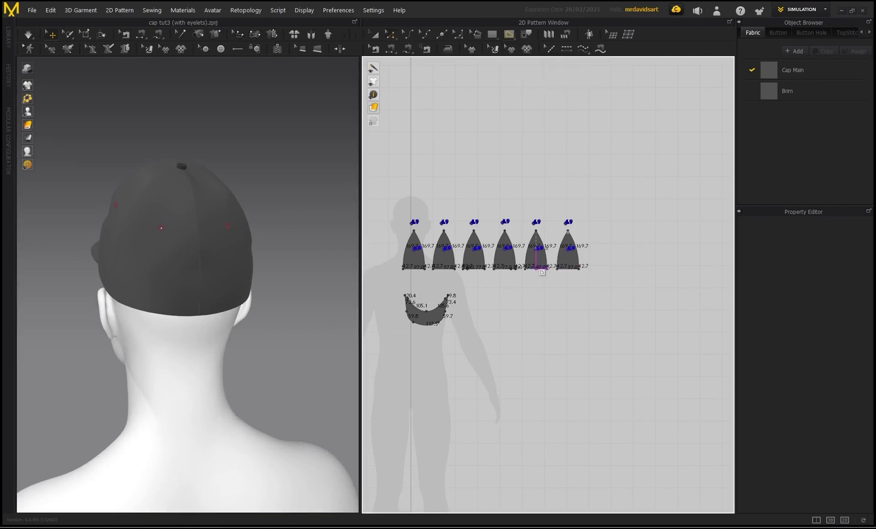
scroll(461, 266, "up", 3)
left_click(167, 267)
left_click(228, 269)
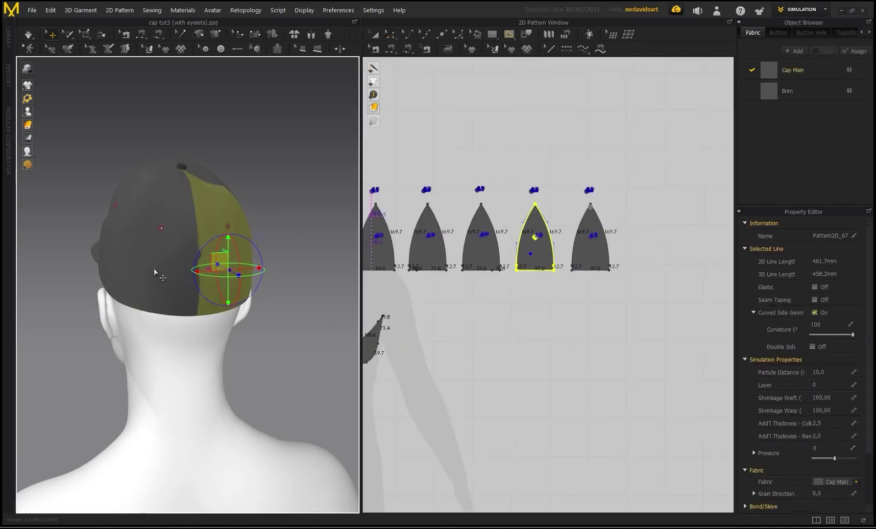
left_click(154, 269)
scroll(525, 100, "up", 3)
middle_click_drag(544, 280, 521, 172)
scroll(519, 260, "up", 4)
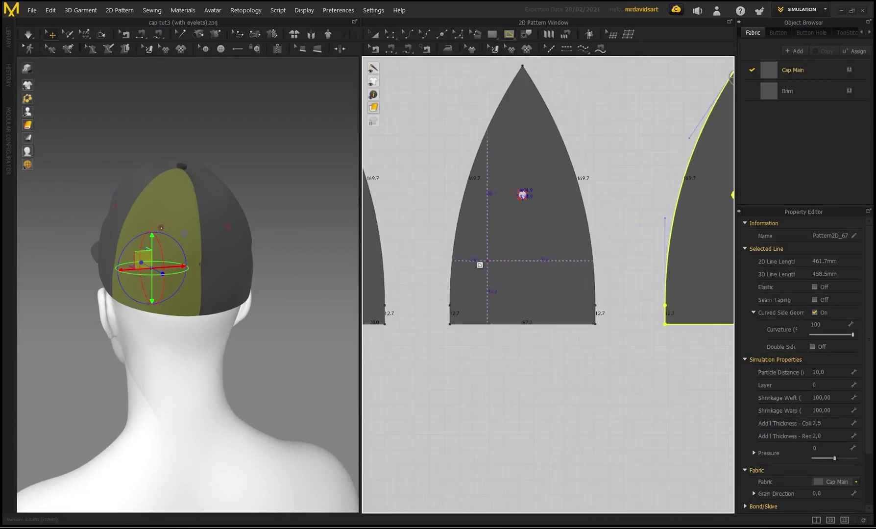
left_click(186, 299)
scroll(198, 297, "up", 1)
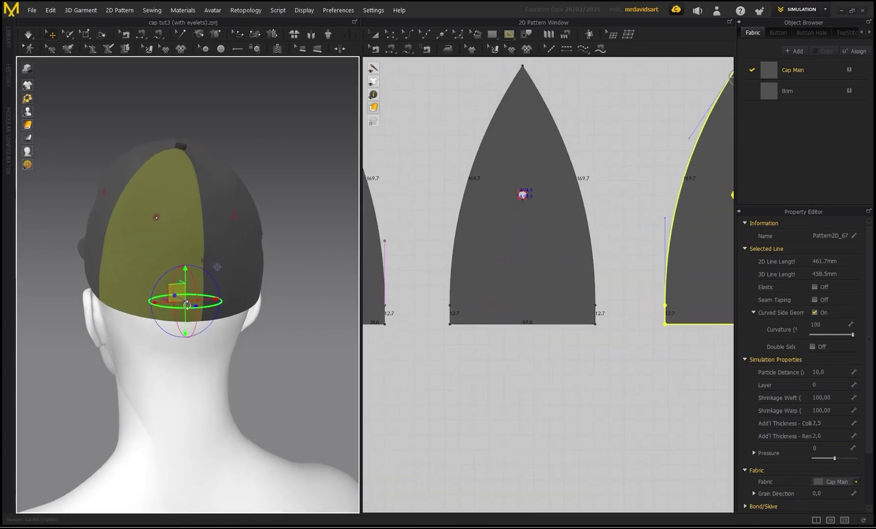
middle_click_drag(652, 241, 503, 238)
scroll(502, 239, "down", 2)
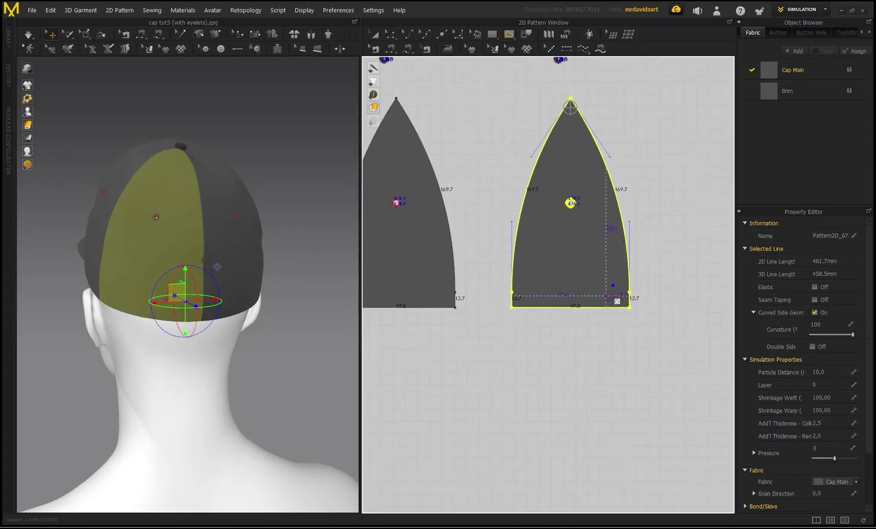
left_click(226, 289)
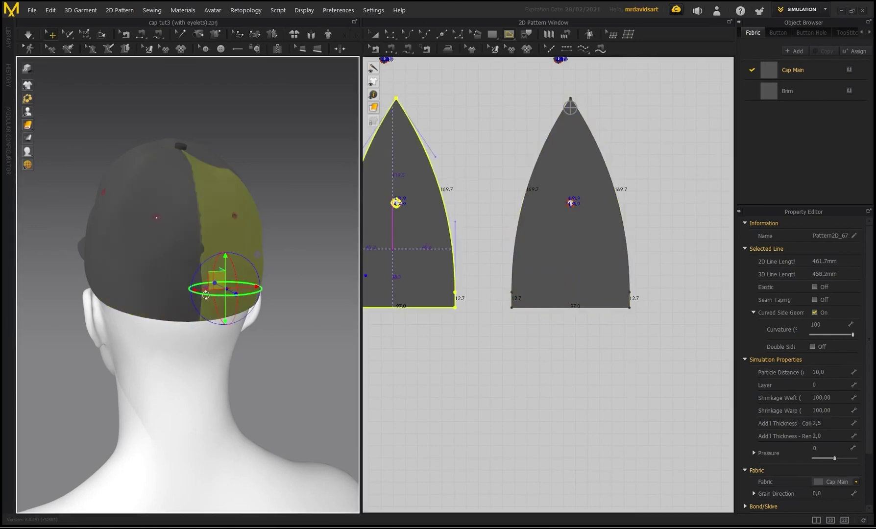
middle_click_drag(384, 274, 461, 277)
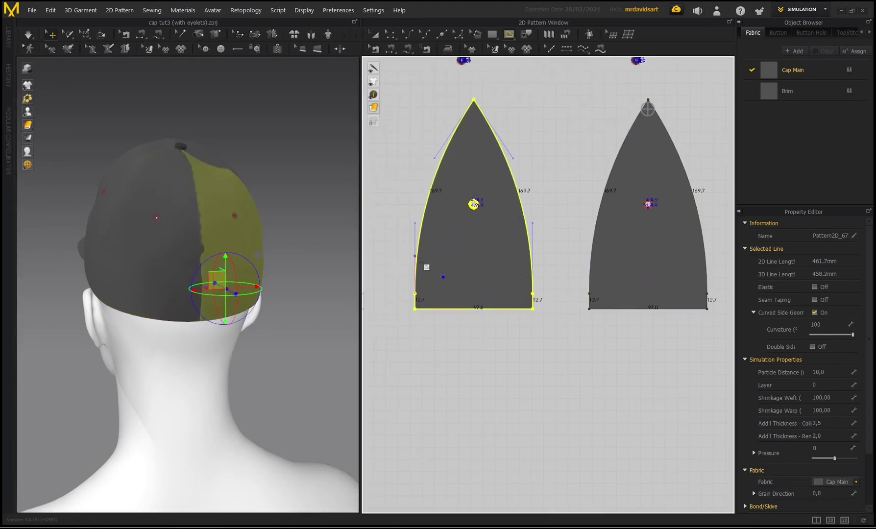
scroll(472, 265, "up", 2)
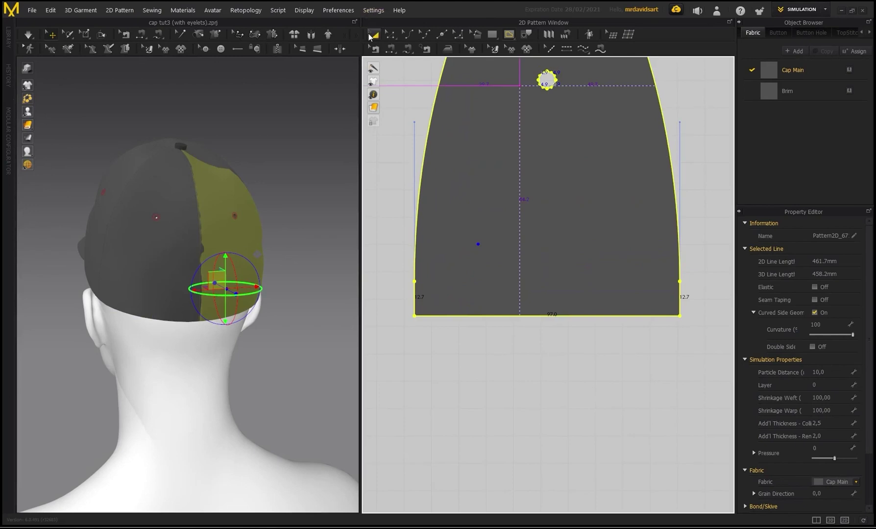
Draw a diagonal internal line about 40 mm long from the fifth panel's inner side edge to its bottom edge.
left_click(372, 34)
left_click(508, 39)
left_click(541, 48)
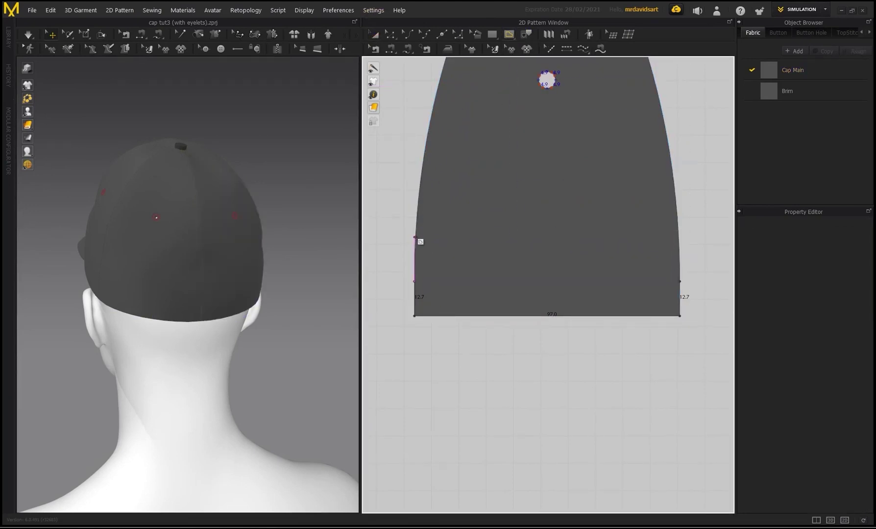
left_click(415, 230)
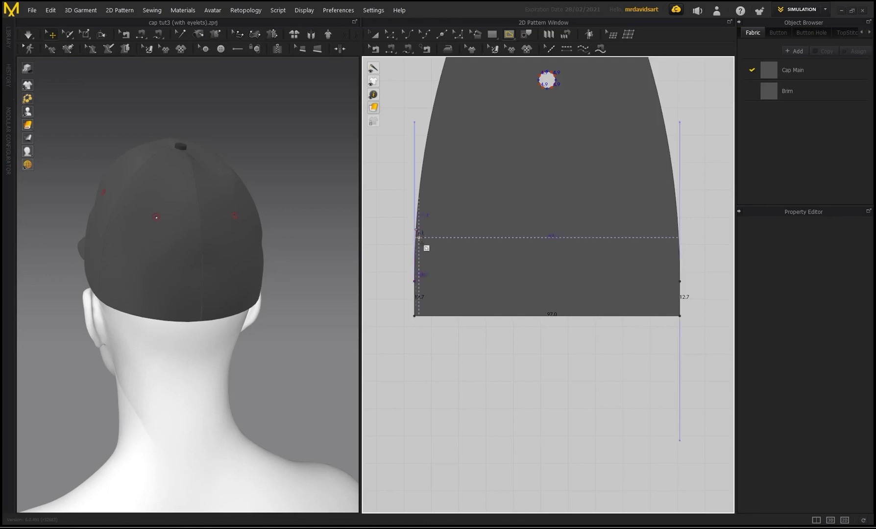
left_click(481, 318)
scroll(242, 283, "up", 10)
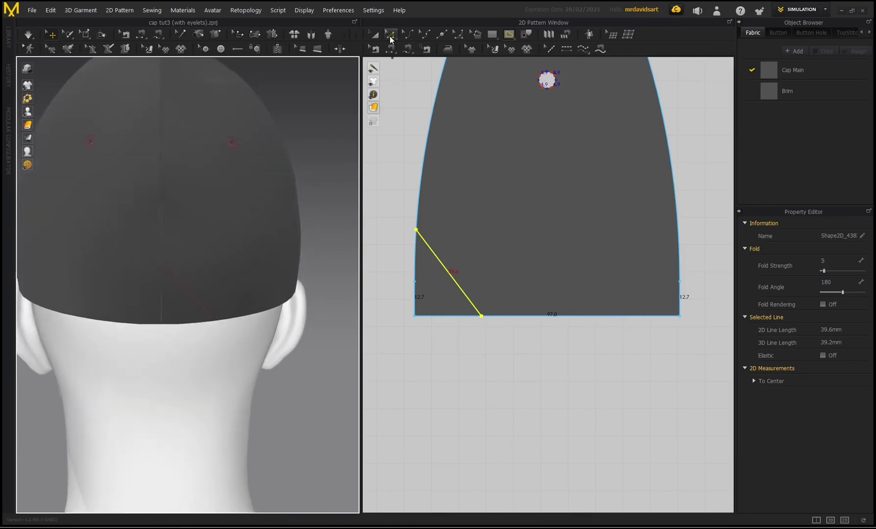
Bend the internal line outward into a rounded arch and raise its lower curve handle, keeping the upper handle level.
left_click(406, 35)
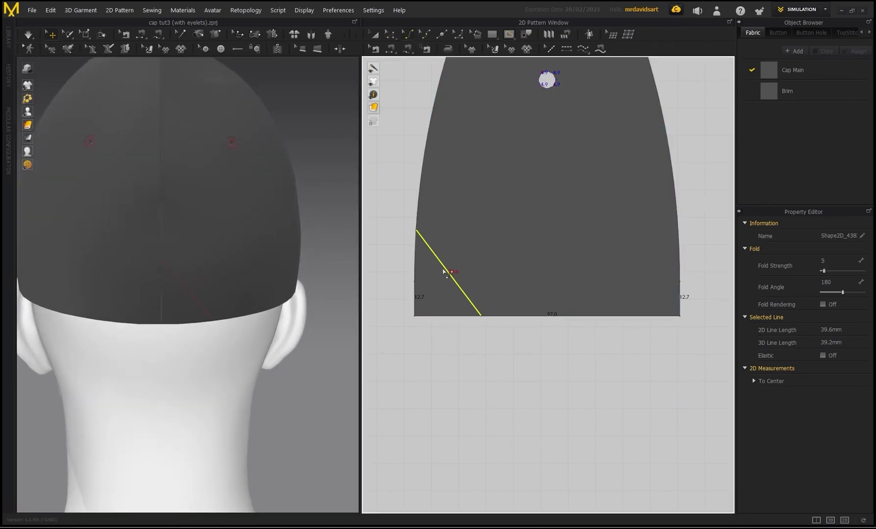
left_click_drag(446, 271, 464, 255)
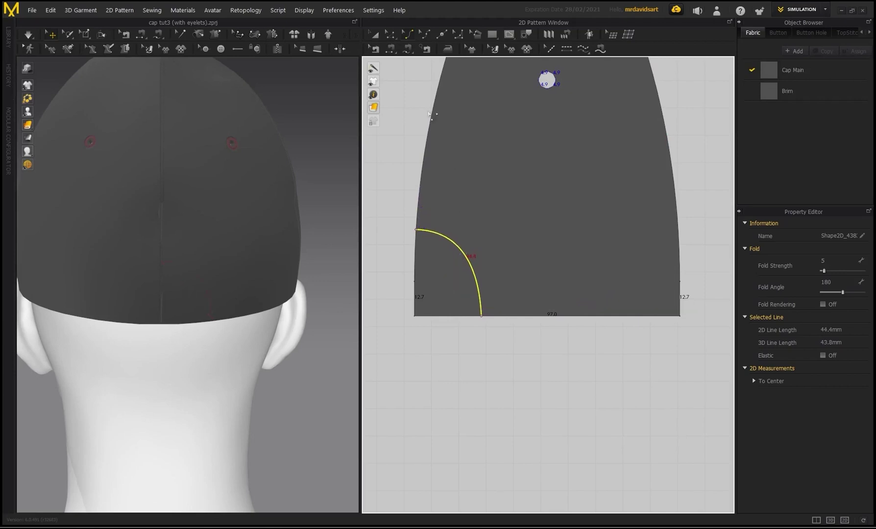
left_click(390, 35)
scroll(420, 233, "up", 3)
left_click_drag(482, 236, 480, 211)
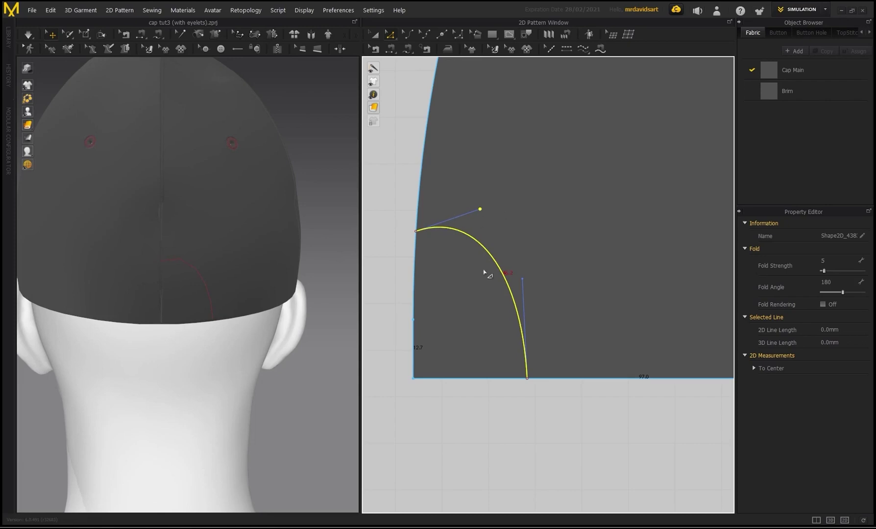
key("ctrl+z")
left_click_drag(523, 280, 526, 246)
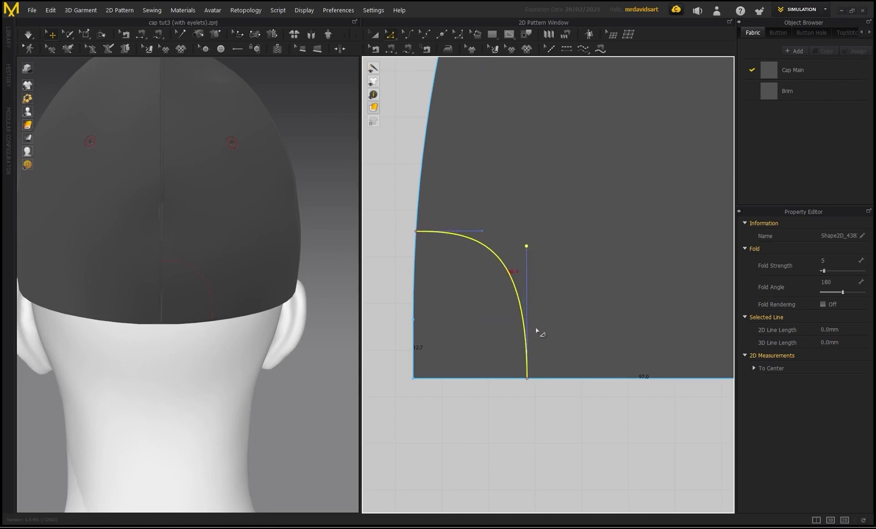
Shift the arch's lower end along the bottom edge towards the side seam and refine both handles, making it about 45 mm long.
left_click(527, 380)
left_click_drag(527, 379, 516, 379)
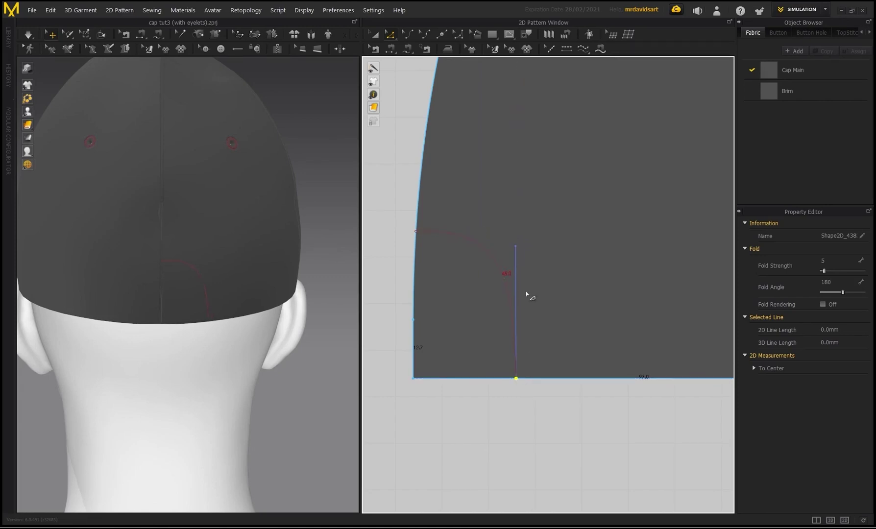
left_click(458, 239)
left_click_drag(483, 231, 486, 226)
left_click_drag(516, 380, 514, 381)
left_click_drag(487, 228, 512, 258)
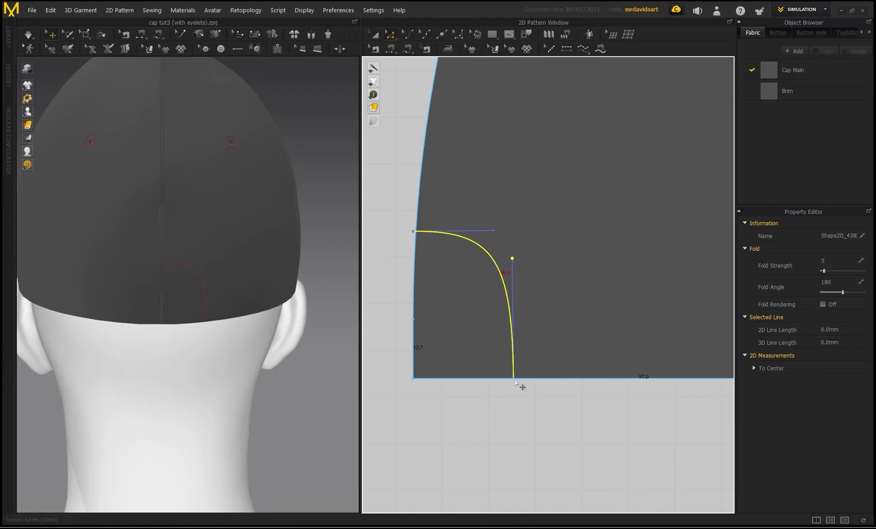
left_click_drag(515, 381, 507, 380)
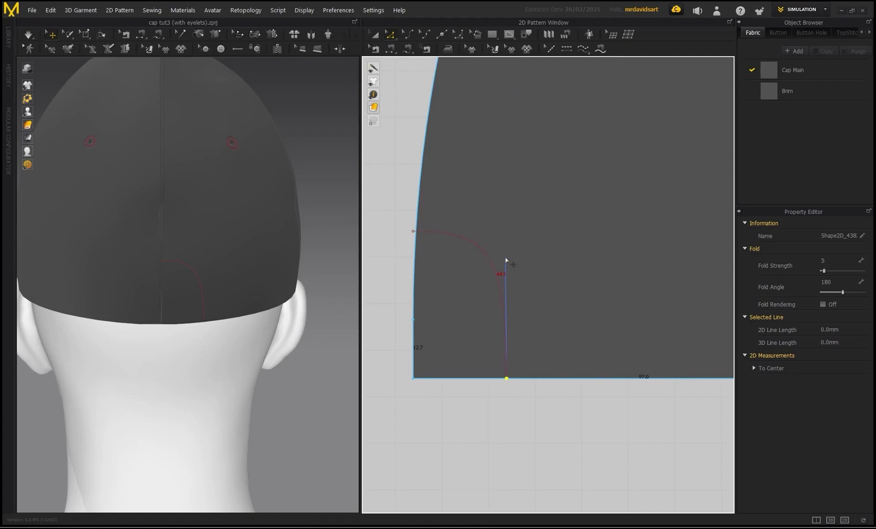
left_click_drag(506, 259, 506, 256)
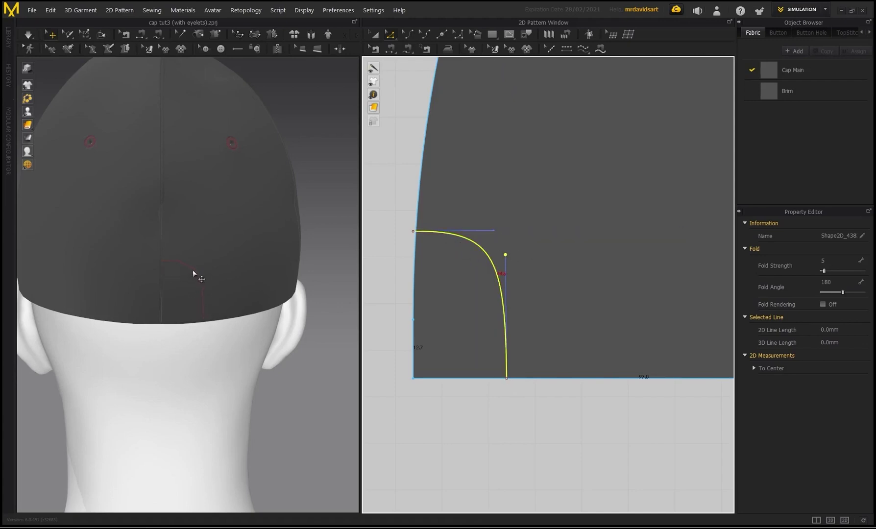
Copy the arched internal line and mirror-paste it onto the other back panel, between its centre-back seam edge and bottom edge.
scroll(434, 284, "down", 3)
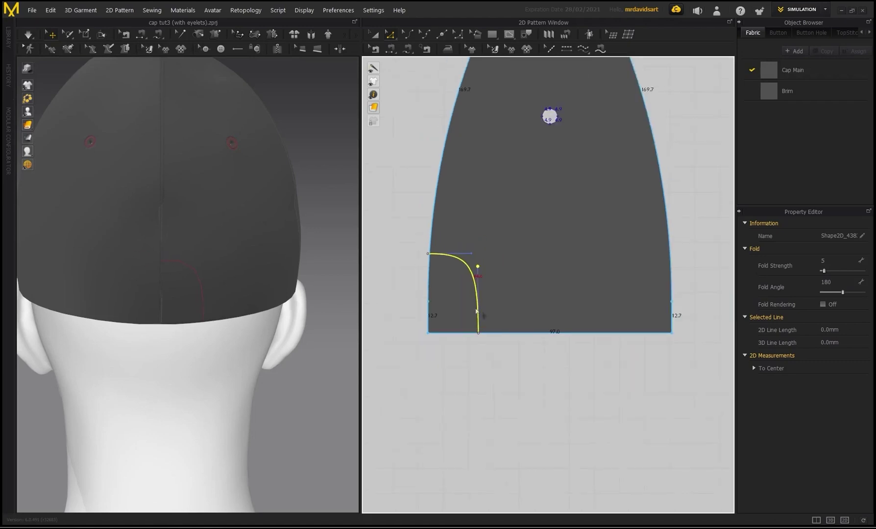
left_click(391, 37)
left_click(478, 317)
scroll(479, 319, "down", 2)
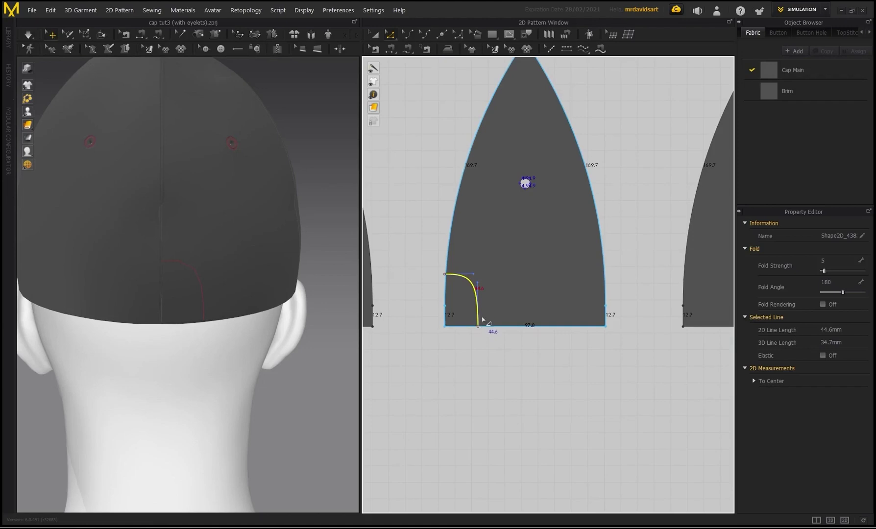
right_click(485, 337)
left_click(505, 355)
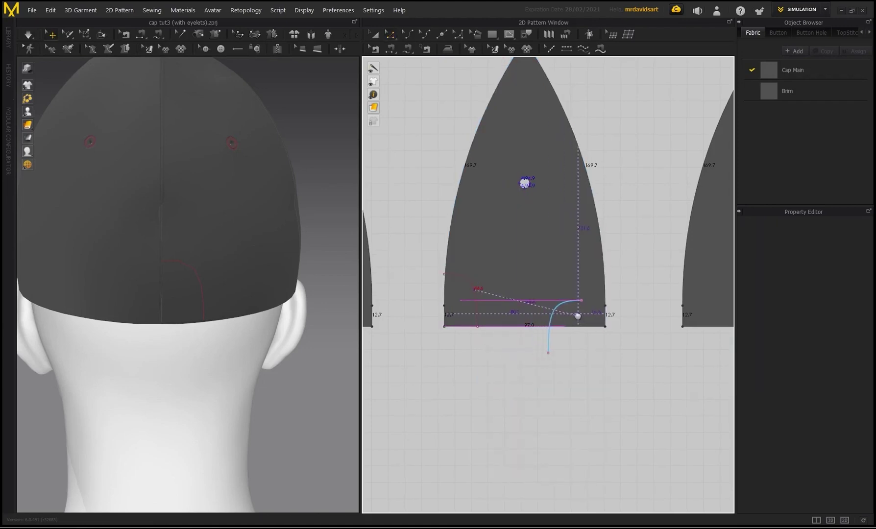
middle_click_drag(578, 315, 472, 309)
middle_click_drag(657, 271, 511, 275)
scroll(548, 287, "up", 3)
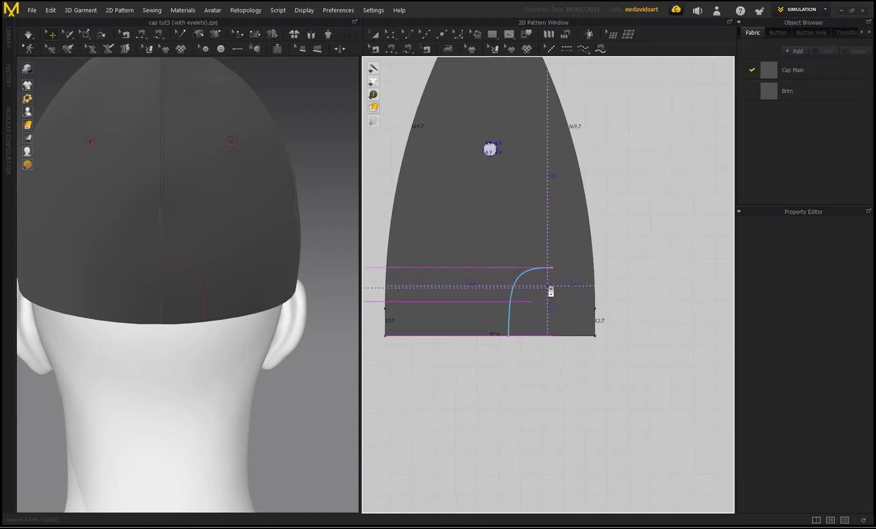
scroll(578, 294, "up", 3)
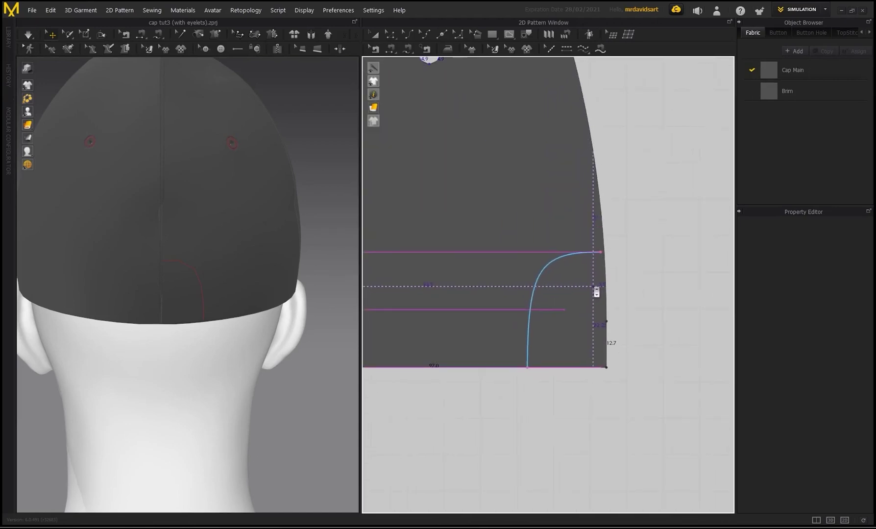
scroll(598, 292, "up", 3)
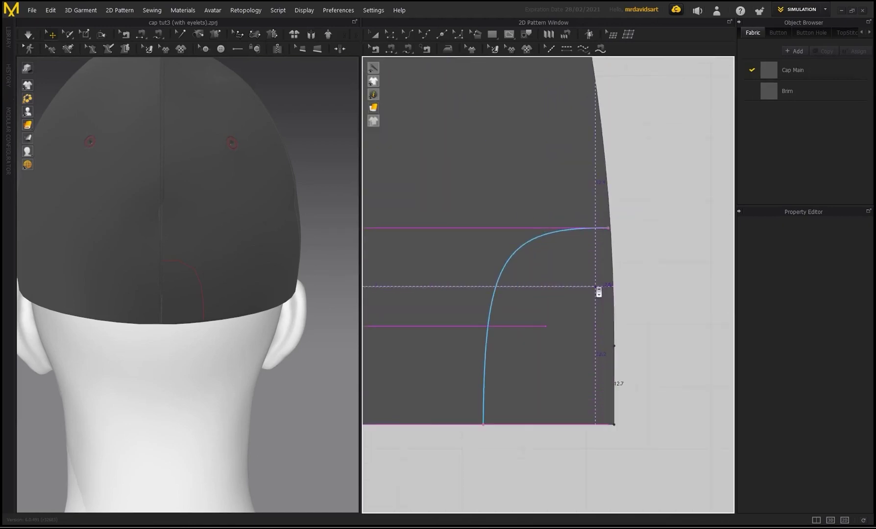
left_click(601, 292)
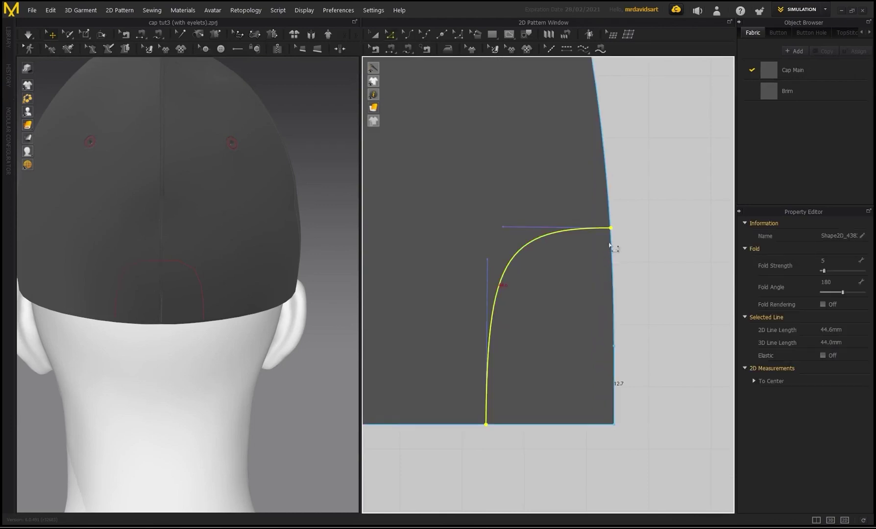
Select the arched internal lines on both back panels and cut the panels along them.
scroll(485, 429, "down", 5)
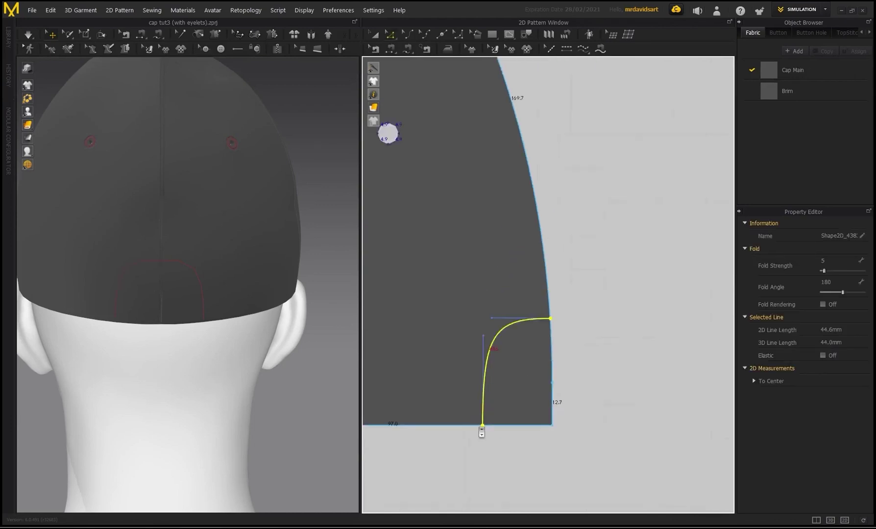
middle_click_drag(481, 432, 606, 406)
middle_click_drag(521, 422, 588, 411)
key("a")
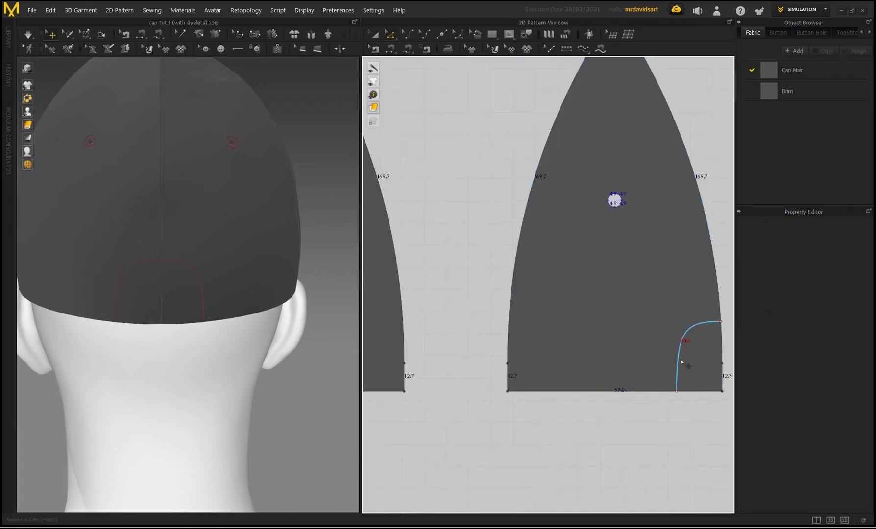
left_click(679, 362)
scroll(143, 283, "down", 3)
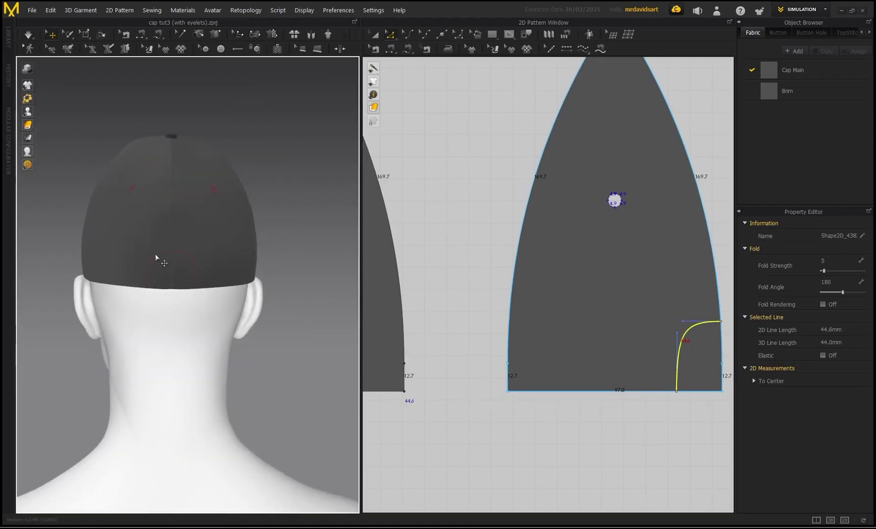
middle_click_drag(458, 343, 562, 351)
scroll(426, 369, "down", 3)
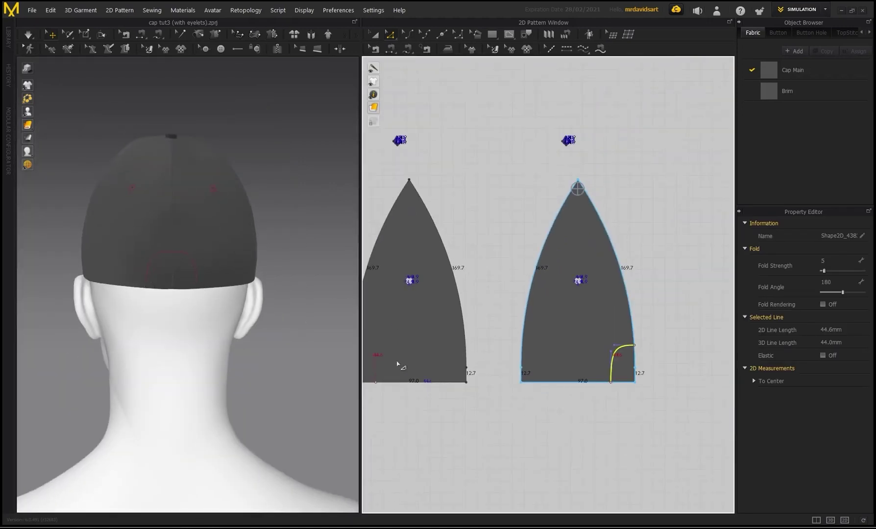
left_click(377, 378, "shift")
middle_click_drag(469, 356, 544, 348)
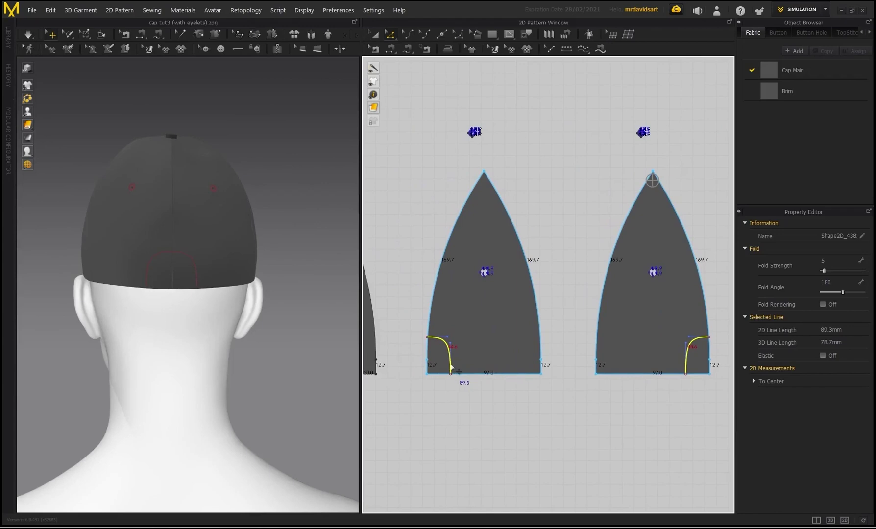
right_click(451, 357)
left_click(478, 272)
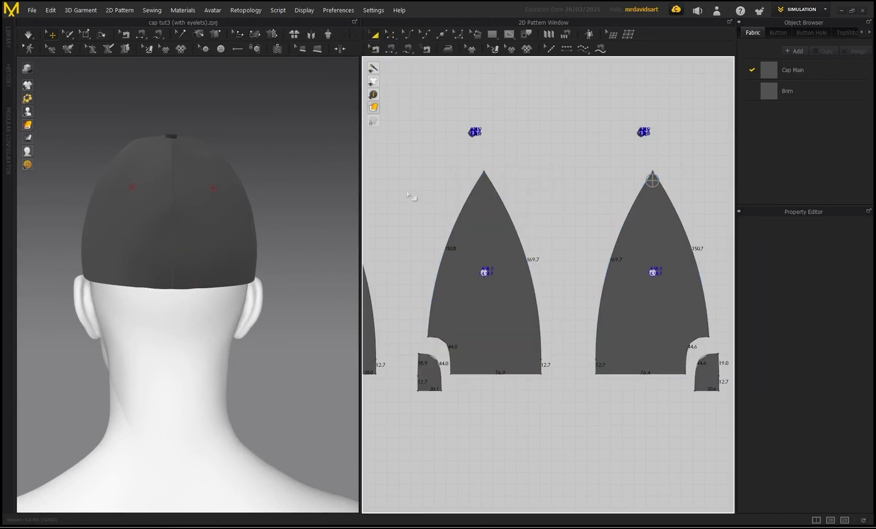
Delete the two small cut-off pieces from the back panels and simulate the cap to settle the opening.
left_click(440, 378)
left_click(708, 381, "shift")
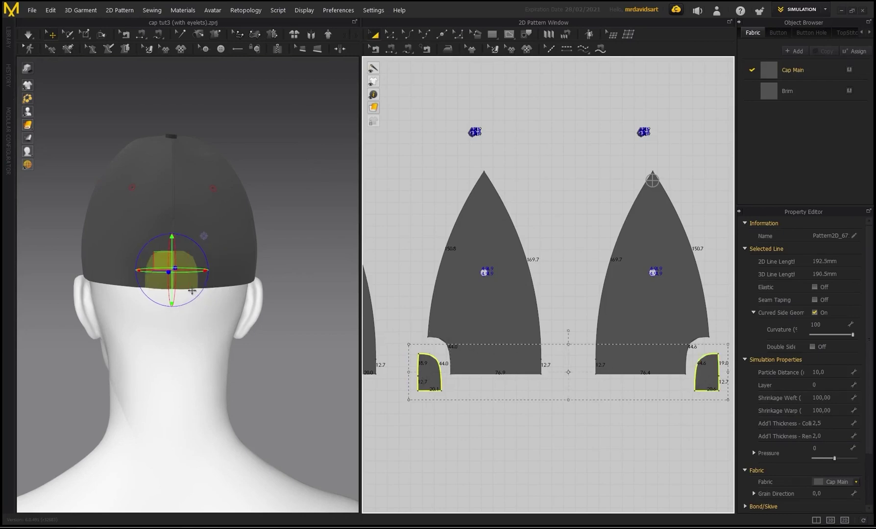
key("Delete")
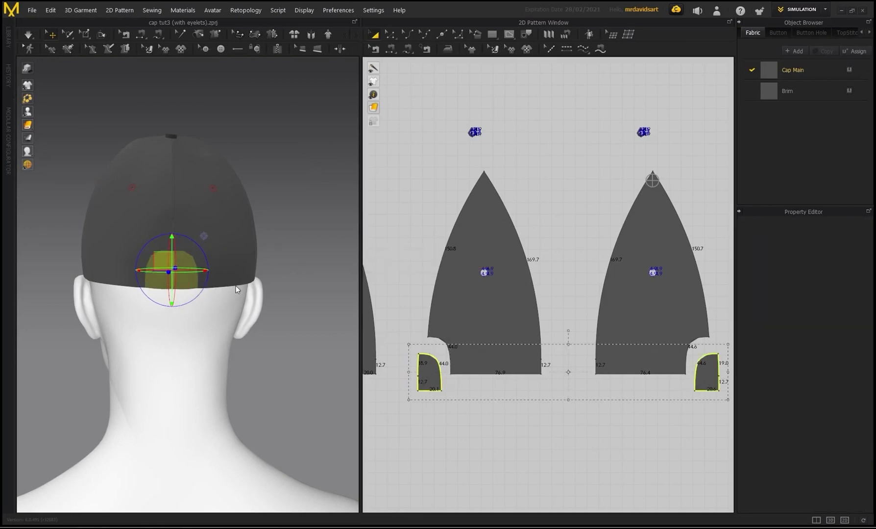
key("Delete")
scroll(211, 272, "up", 2)
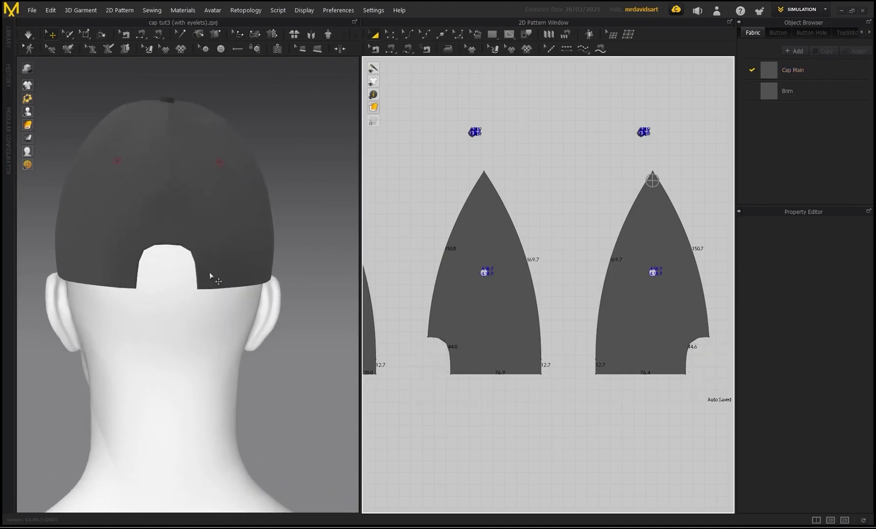
middle_click_drag(176, 265, 176, 263)
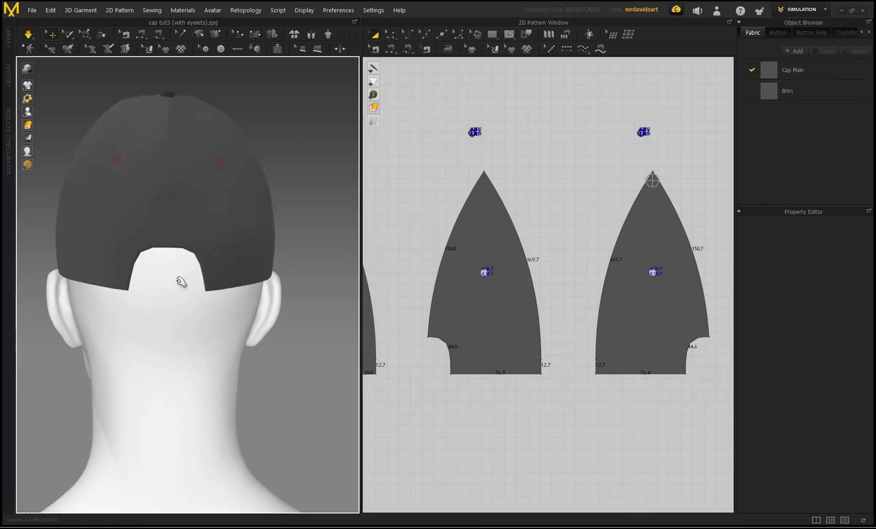
mouse_move(179, 284)
right_mouse_down()
mouse_move(121, 283)
mouse_move(167, 294)
right_mouse_up()
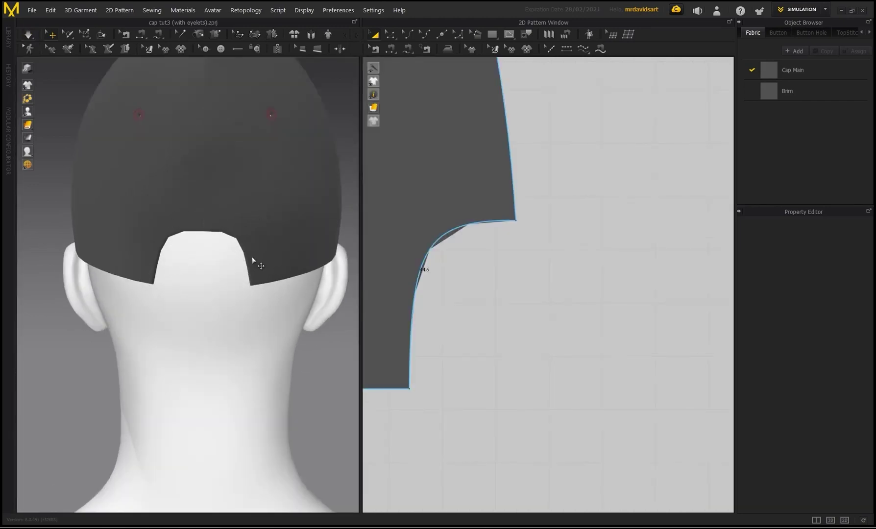
left_click(458, 171)
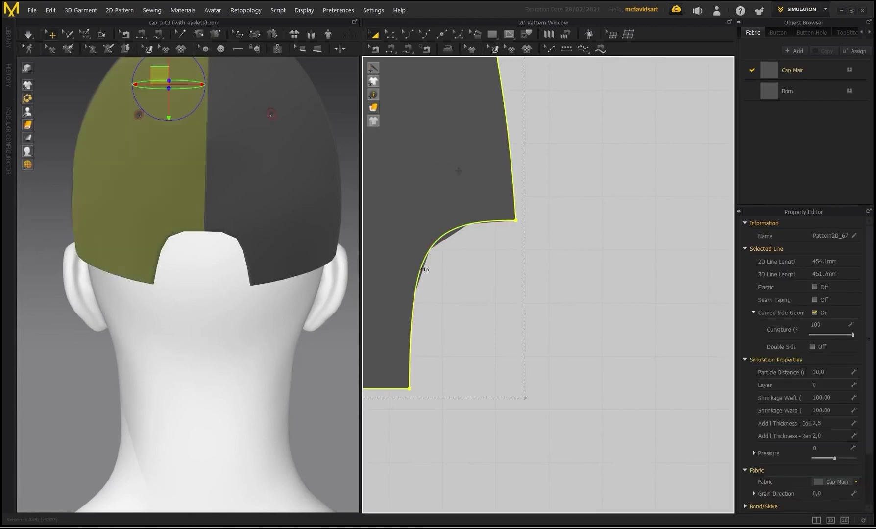
scroll(561, 285, "down", 2)
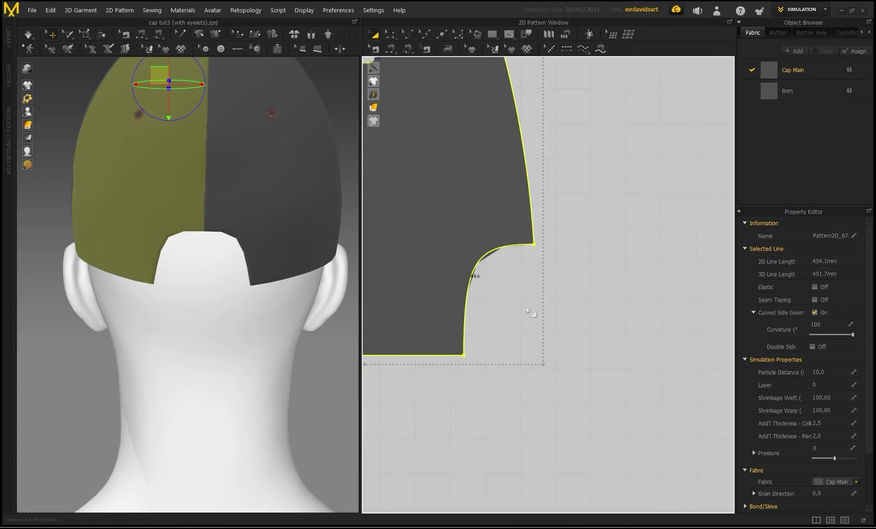
left_click(577, 312)
Draw a strap rectangle beside the lower end of the cut-out and shorten it to about 31.3 by 10.8 mm.
middle_click_drag(503, 319, 549, 337)
scroll(549, 335, "down", 1)
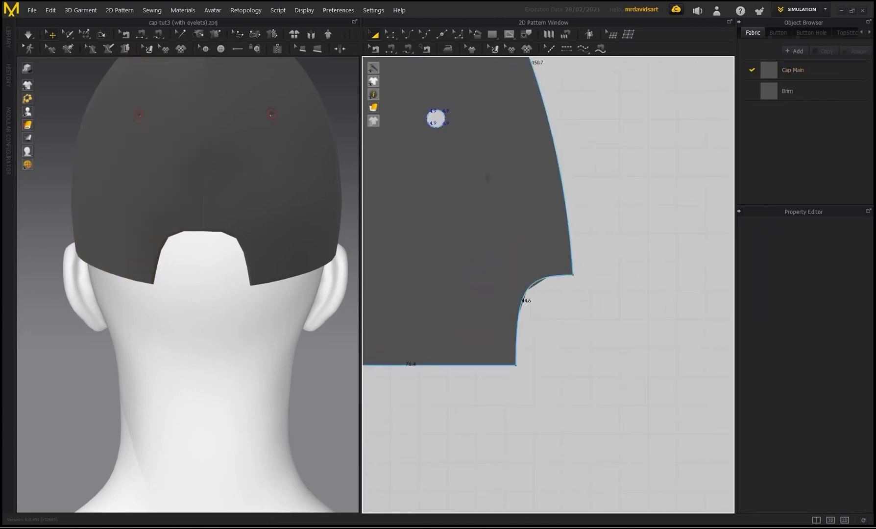
scroll(508, 225, "down", 4)
scroll(544, 273, "up", 3)
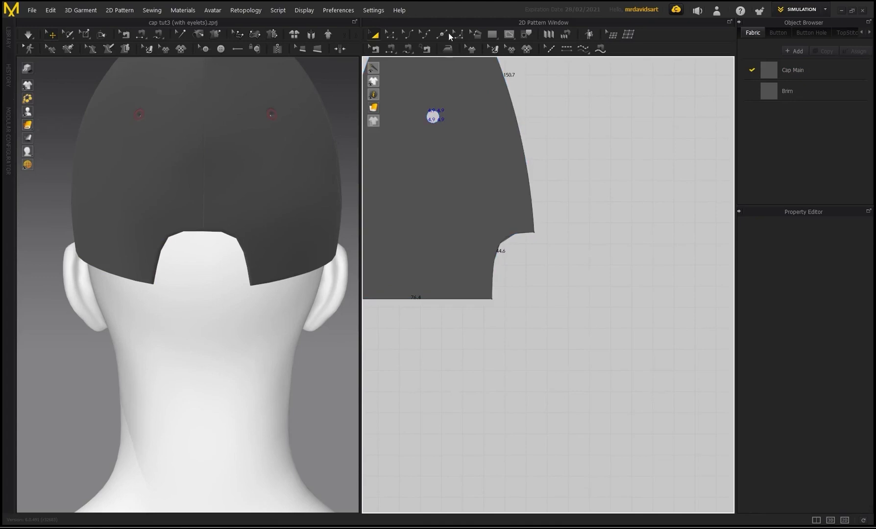
left_click_drag(492, 34, 512, 57)
left_click_drag(496, 277, 588, 294)
scroll(572, 301, "up", 3)
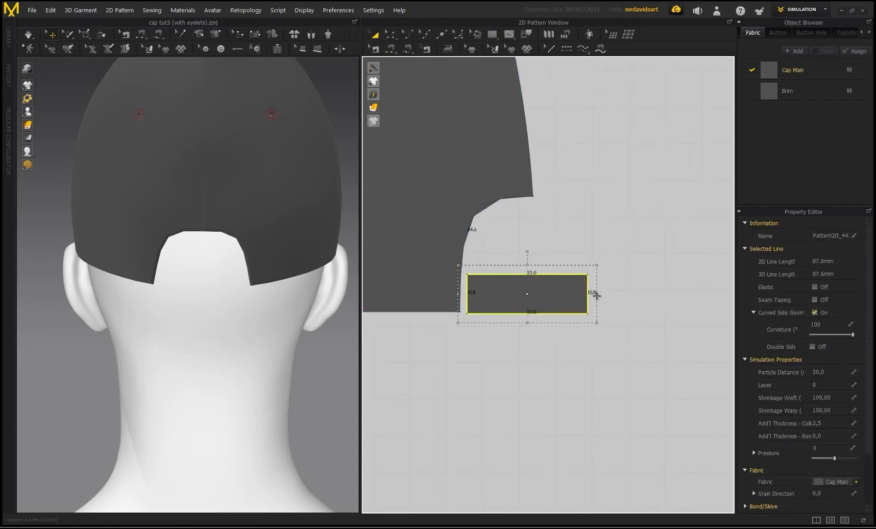
left_click_drag(596, 294, 591, 293)
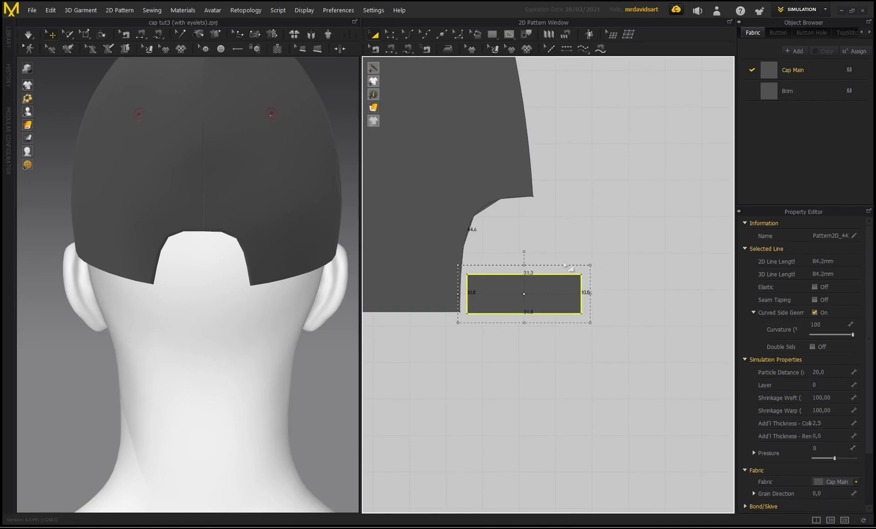
Add a midpoint to the strap rectangle's outer short edge, splitting it into two equal 5.4 mm segments.
key("z")
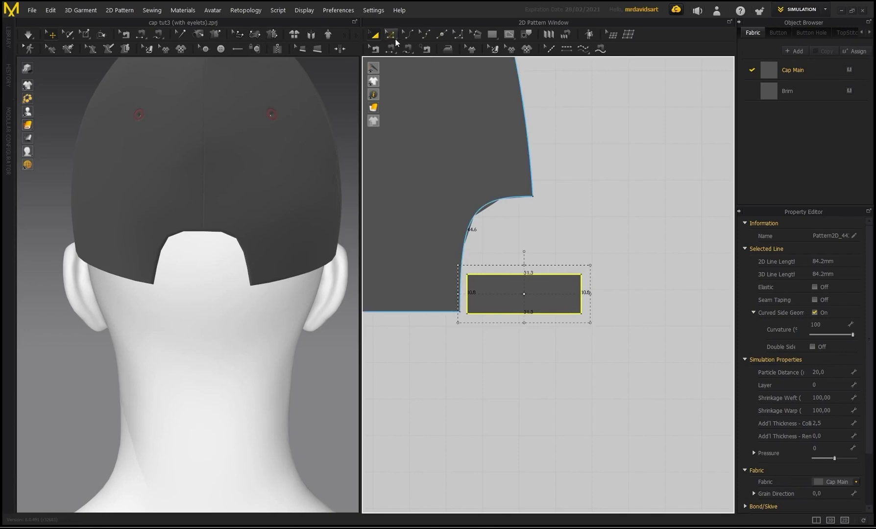
left_click(575, 160)
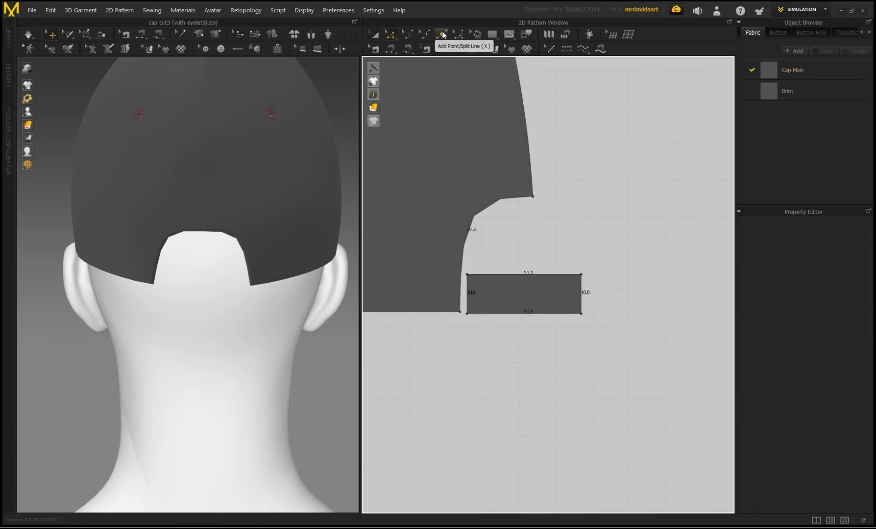
left_click(442, 36)
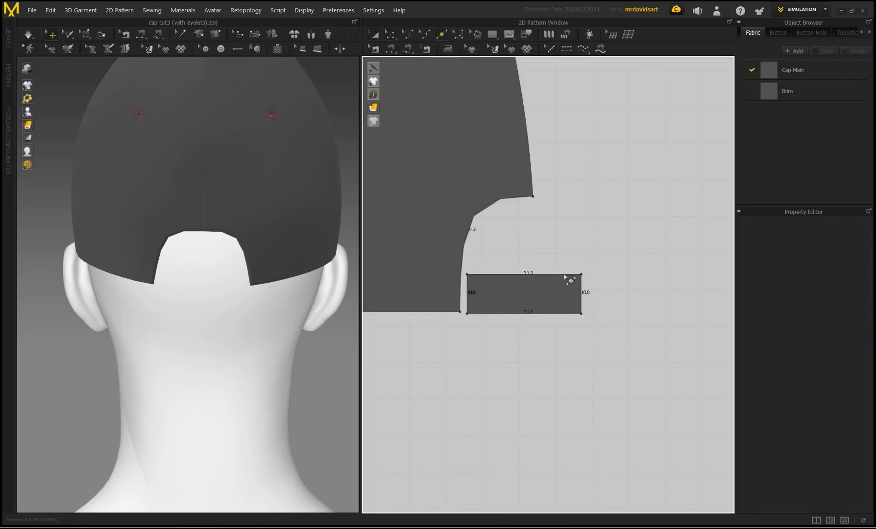
right_click(582, 295)
left_click(381, 278)
left_click(414, 335)
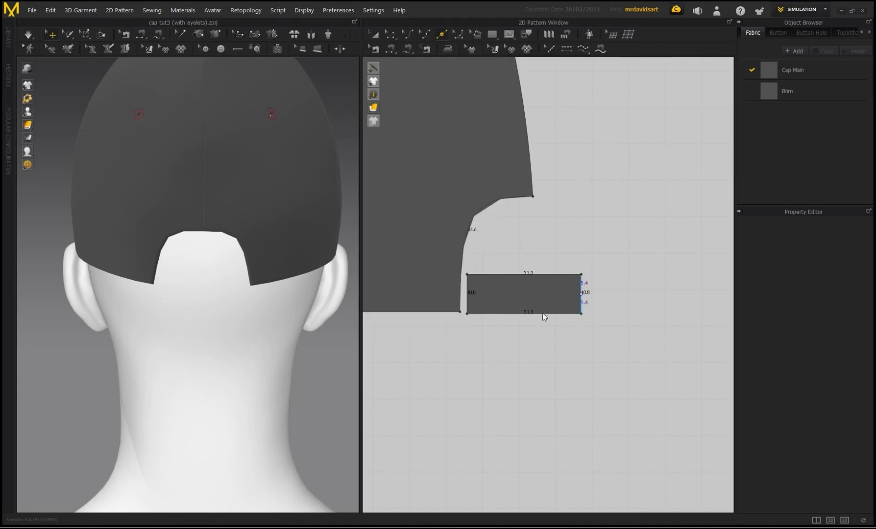
scroll(589, 261, "up", 3)
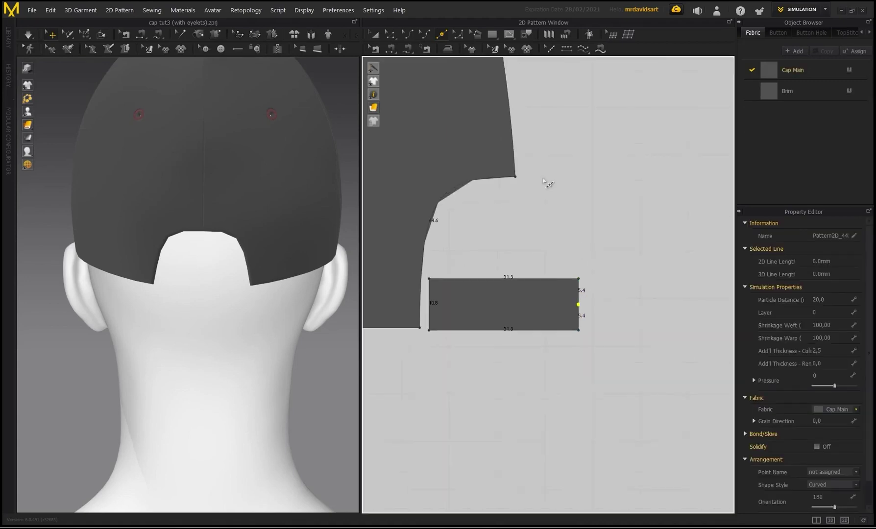
Round both outer corners of the strap up to the edge's midpoint, leaving straight long sides of 25.9 mm.
left_click(459, 34)
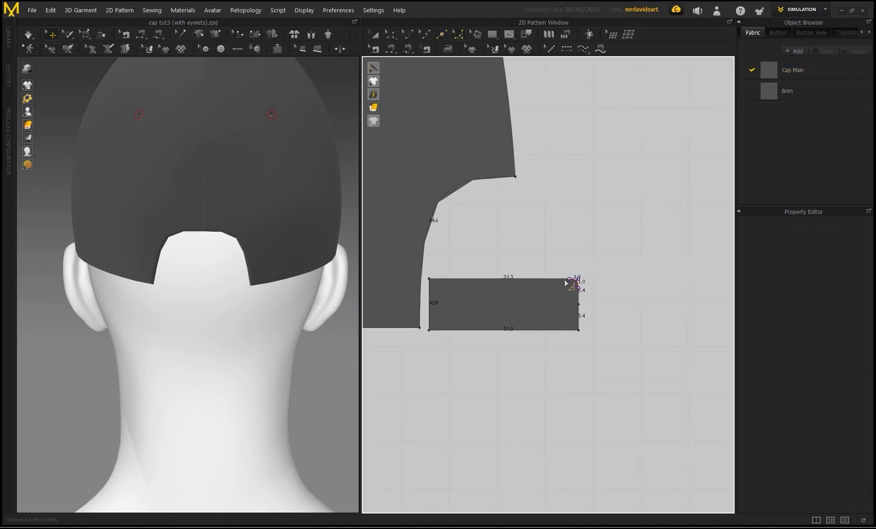
left_click_drag(546, 284, 543, 283)
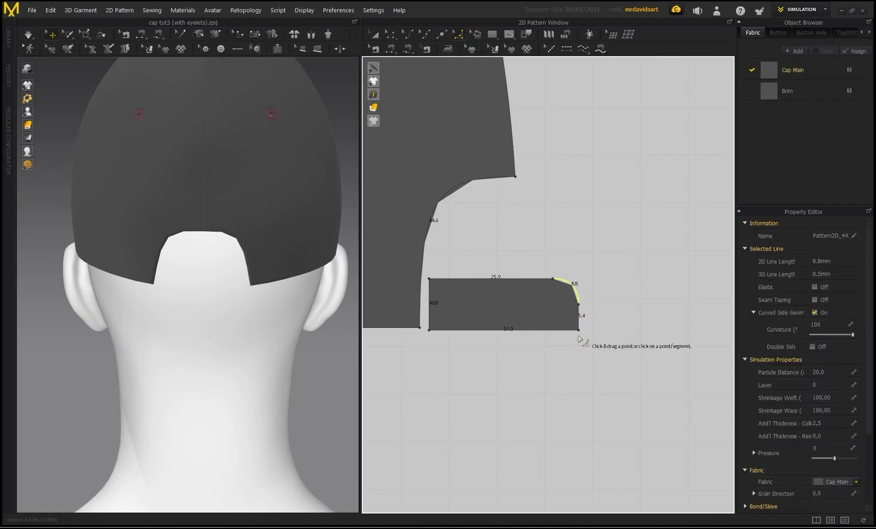
left_click_drag(579, 330, 542, 331)
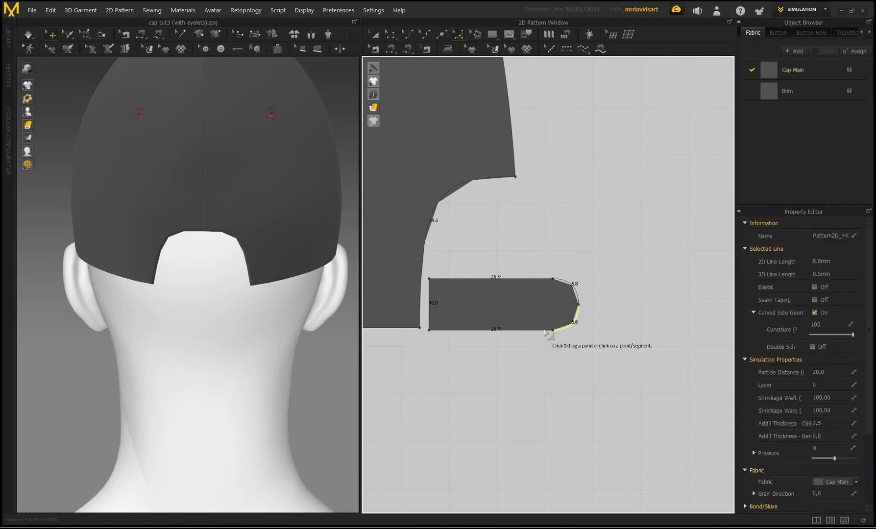
Set the strap pattern piece's particle distance to 10.
left_click(374, 33)
left_click(828, 373)
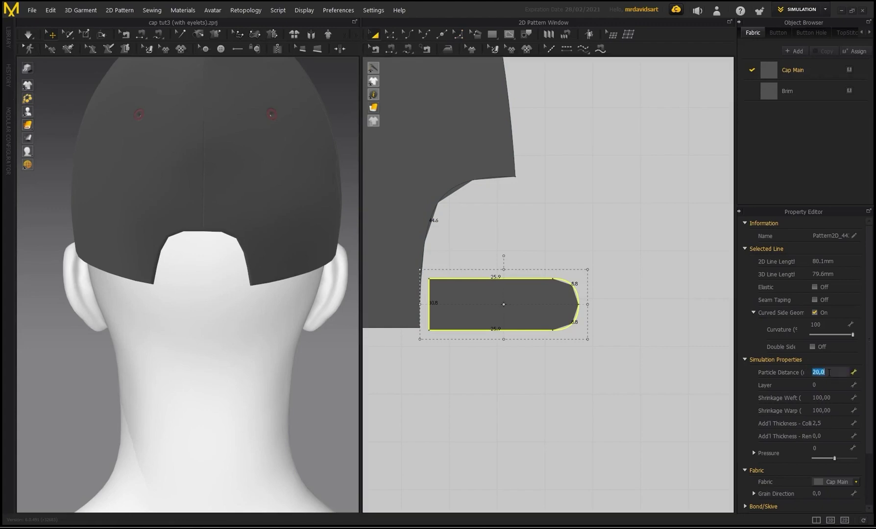
type("10")
key("Return")
left_click(499, 220)
Mirror-paste a copy of the rounded strap beside the cut-out of the opposite back panel.
scroll(520, 298, "down", 1)
left_click(521, 298)
scroll(500, 262, "down", 4)
middle_click_drag(556, 257, 713, 261)
scroll(713, 261, "down", 1)
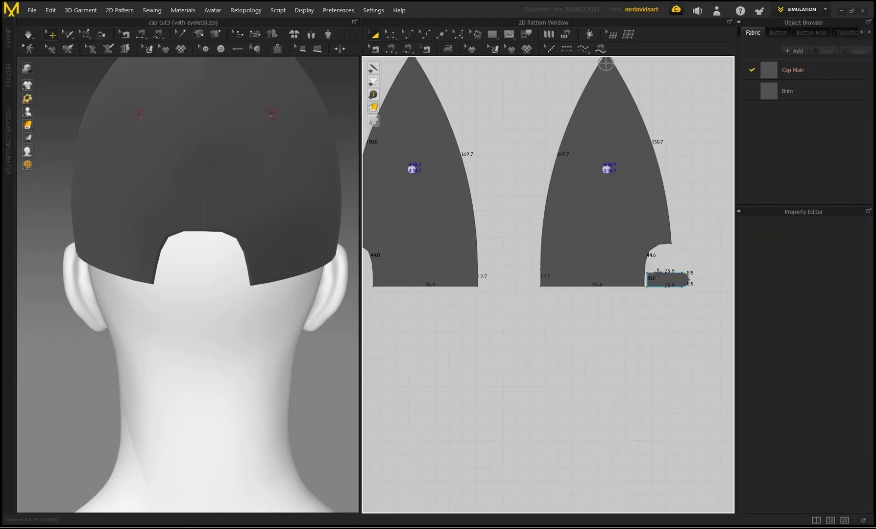
right_click(530, 310)
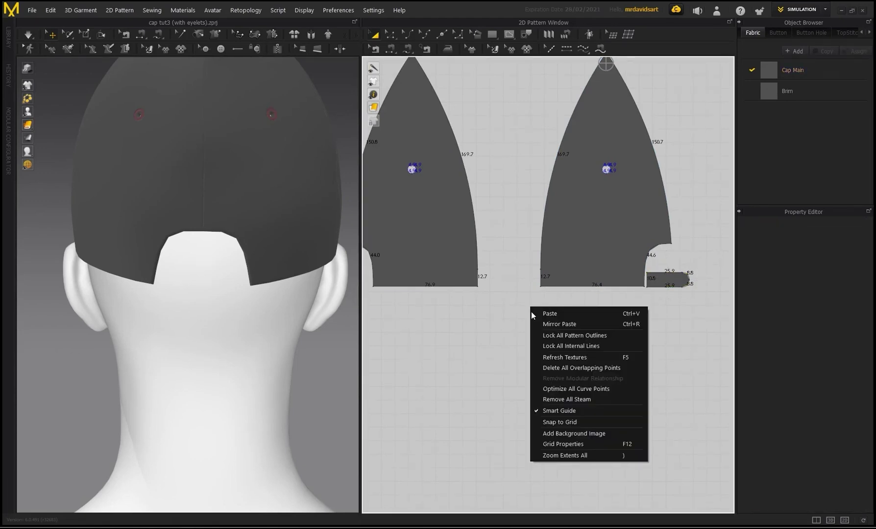
left_click(545, 327)
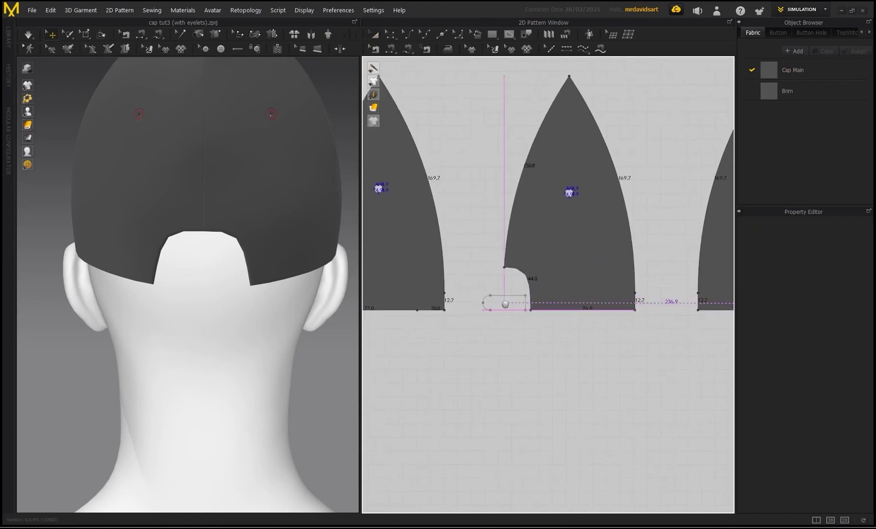
left_click(505, 303)
scroll(506, 304, "up", 5)
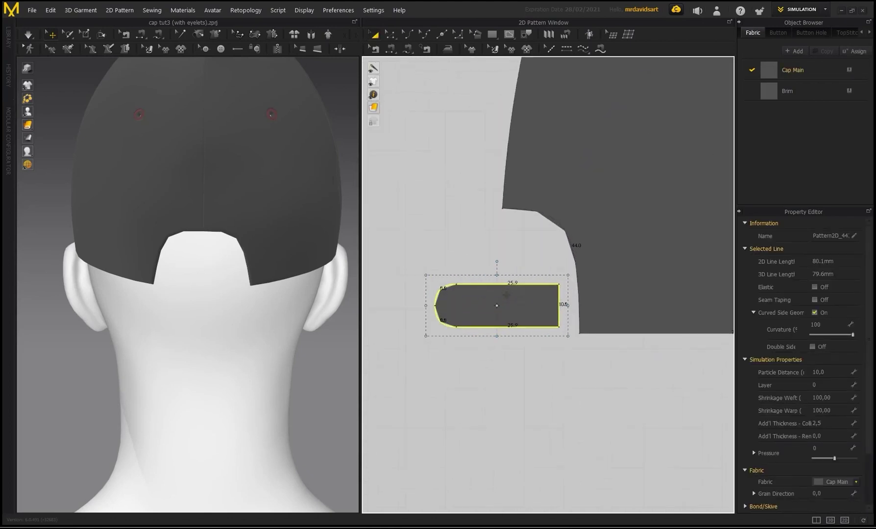
Lengthen the mirrored strap from its inner end to straight sides of about 40.8 mm and move it clear of the panel.
left_click(390, 34)
left_click(559, 305)
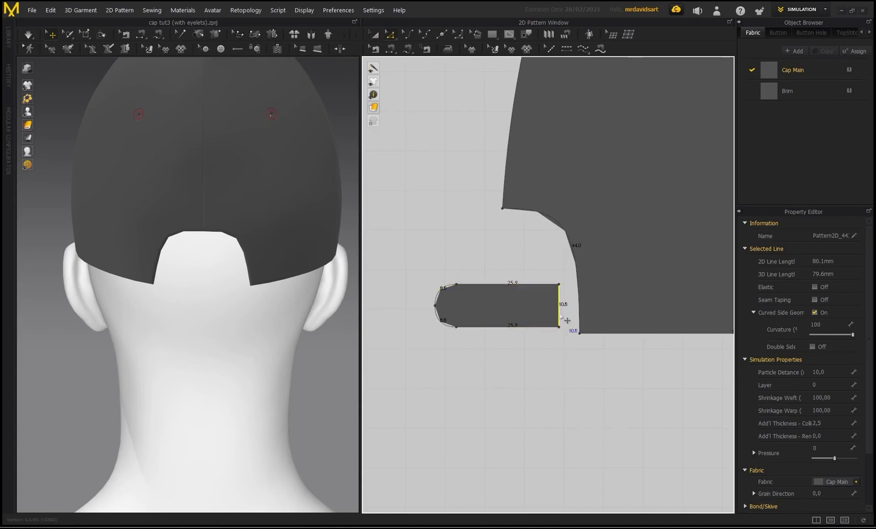
scroll(543, 340, "down", 1)
left_click_drag(535, 316, 596, 330)
scroll(562, 320, "down", 3)
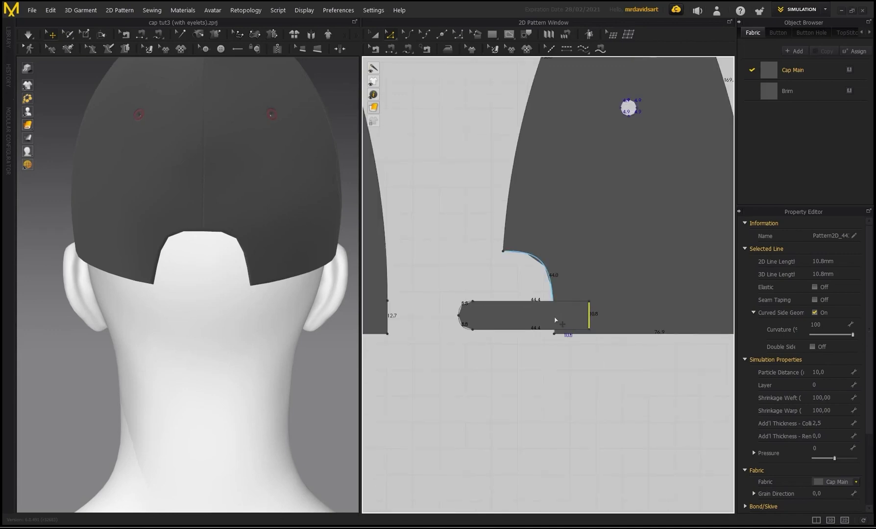
scroll(559, 321, "up", 4)
left_click(375, 34)
left_click_drag(570, 318, 525, 302)
scroll(474, 179, "down", 2)
left_click(391, 35)
scroll(491, 289, "up", 3)
left_click(538, 302)
left_click(528, 349)
scroll(505, 323, "down", 4)
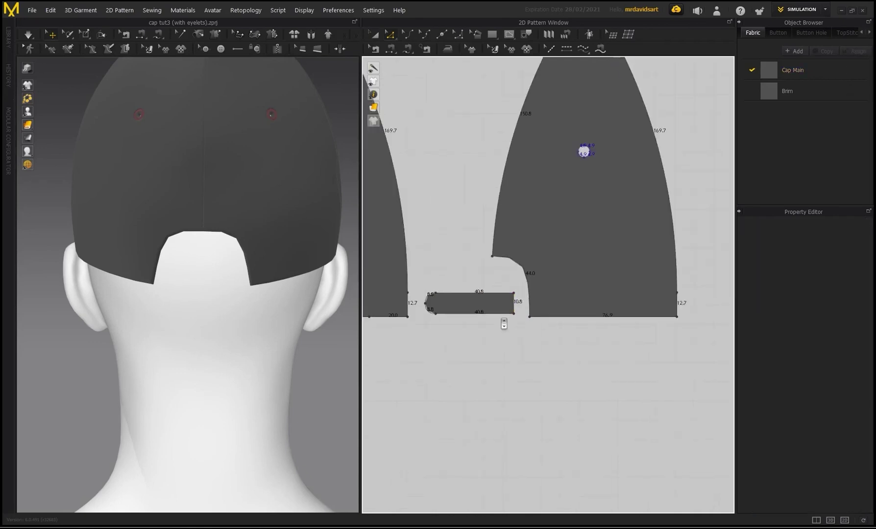
Align the longer strap with the panel's bottom edge and add a point 10.8 mm up the adjacent cut-out curve.
key("a")
left_click(492, 313)
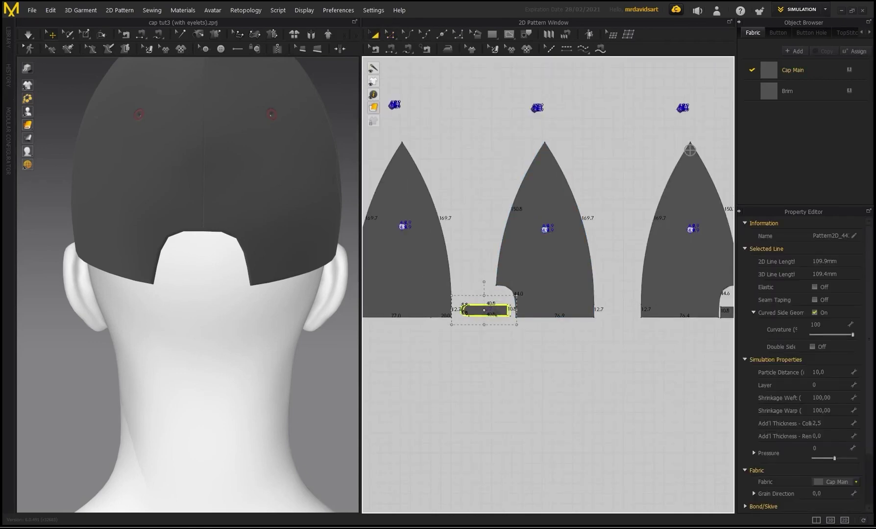
middle_click_drag(602, 353, 519, 346)
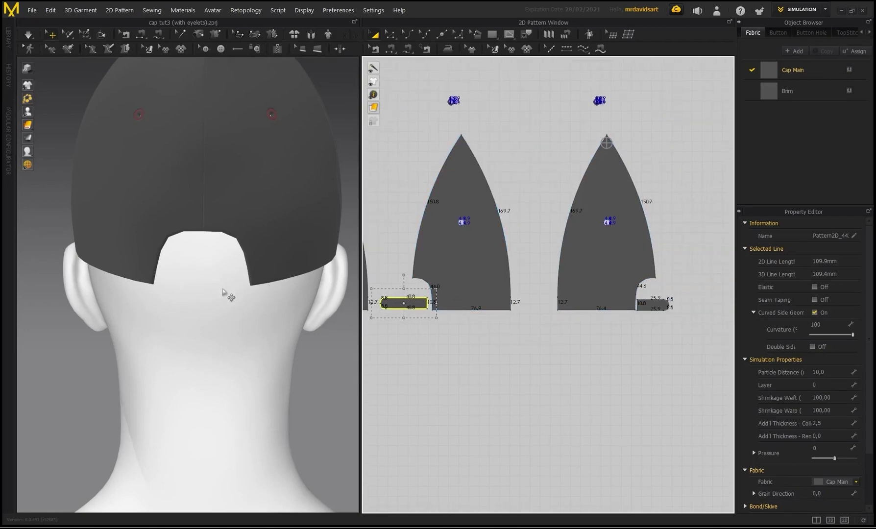
scroll(254, 276, "up", 3)
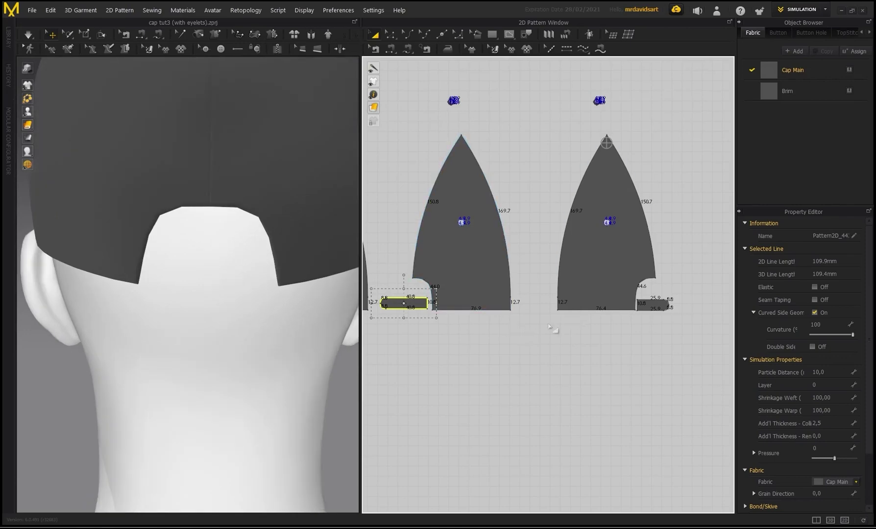
left_click(577, 322)
scroll(406, 298, "up", 4)
left_click(401, 309)
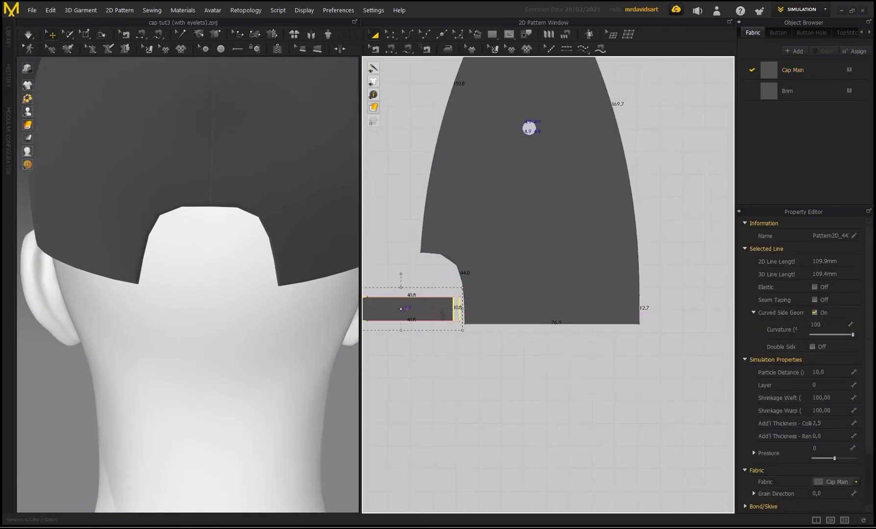
scroll(445, 313, "up", 4)
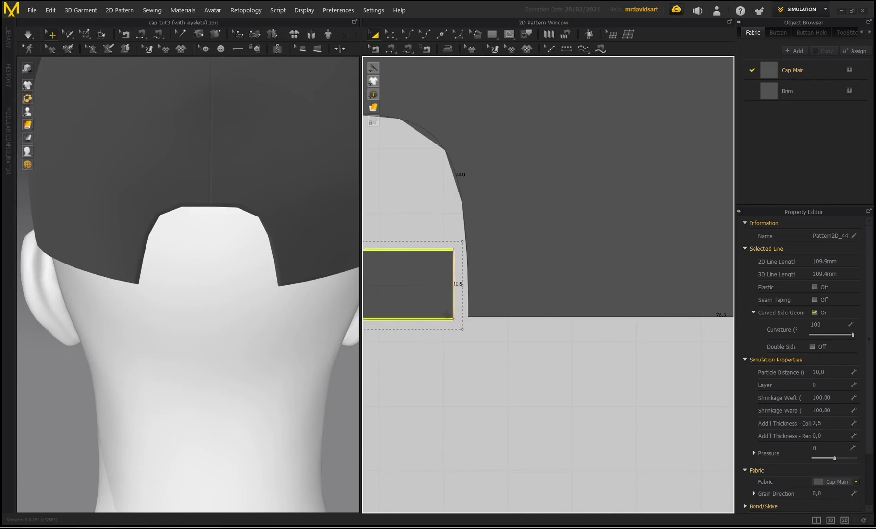
left_click(501, 336)
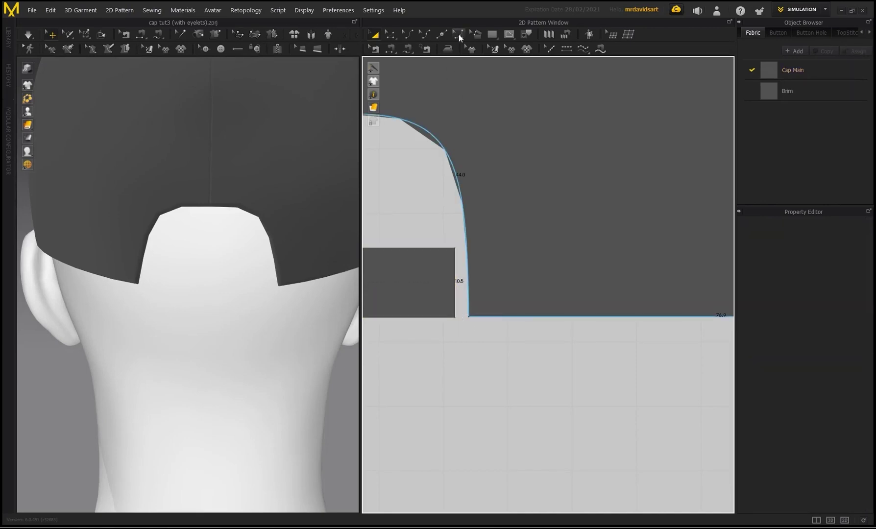
left_click(441, 35)
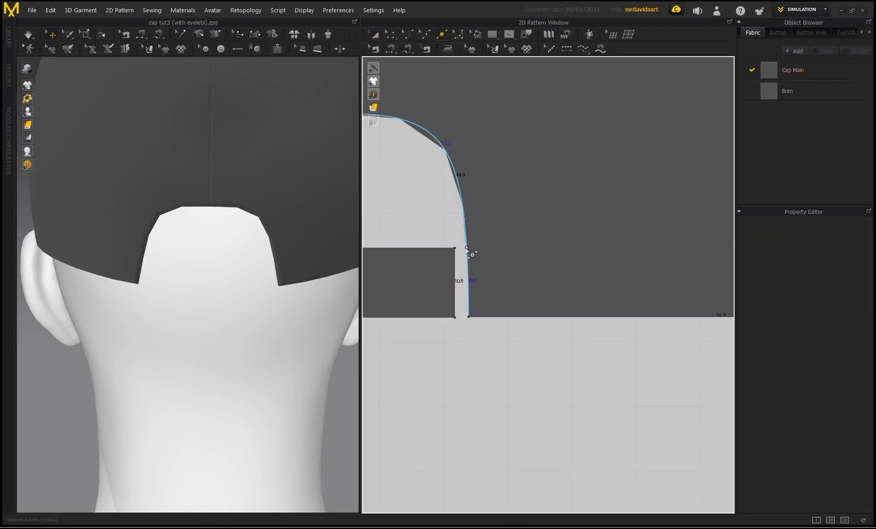
left_click(540, 278)
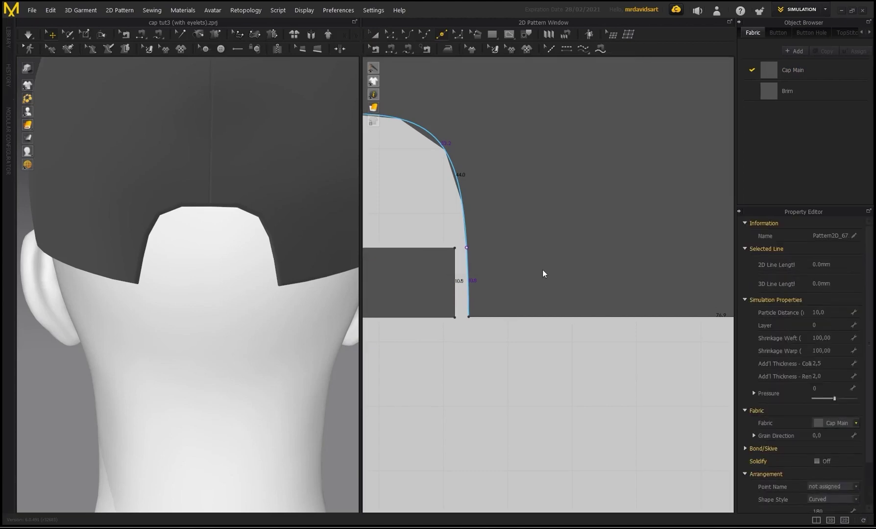
Align the shorter strap with its panel's bottom edge and add a matching point 10.8 mm up that cut-out curve.
scroll(542, 271, "down", 12)
scroll(604, 267, "up", 12)
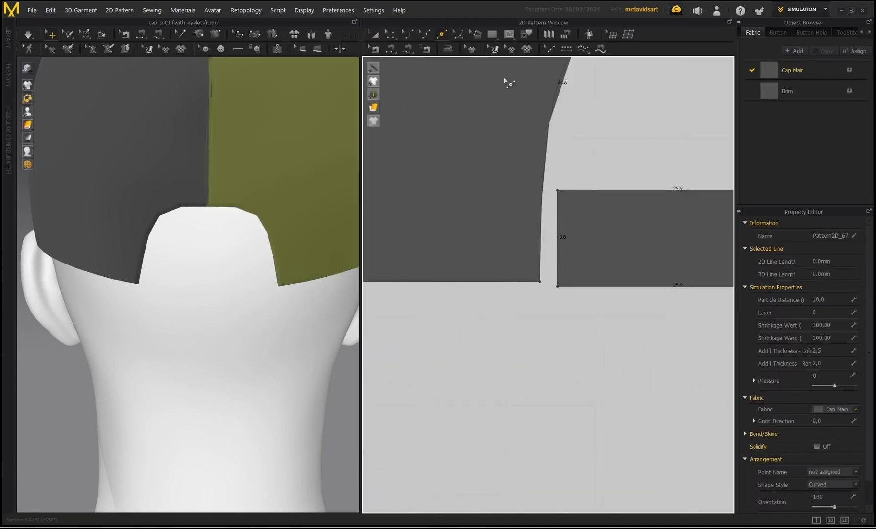
left_click(374, 33)
left_click(607, 269)
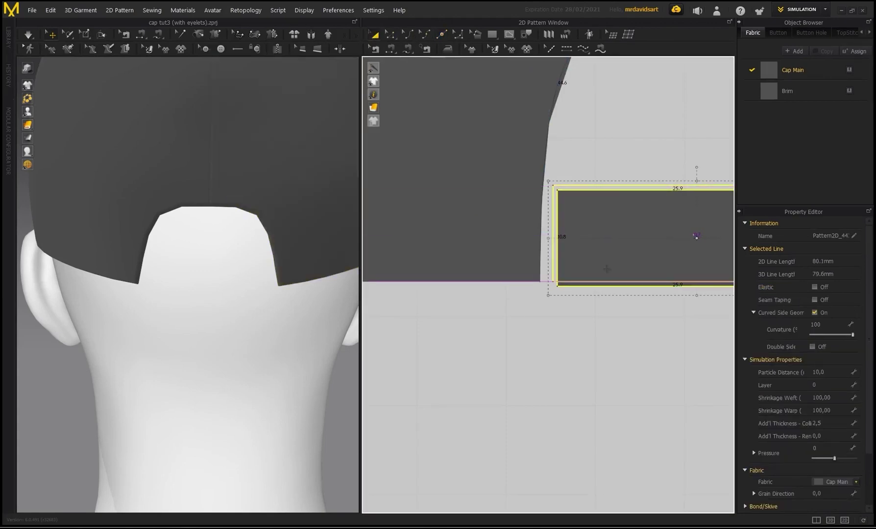
left_click_drag(611, 274, 606, 269)
left_click(442, 35)
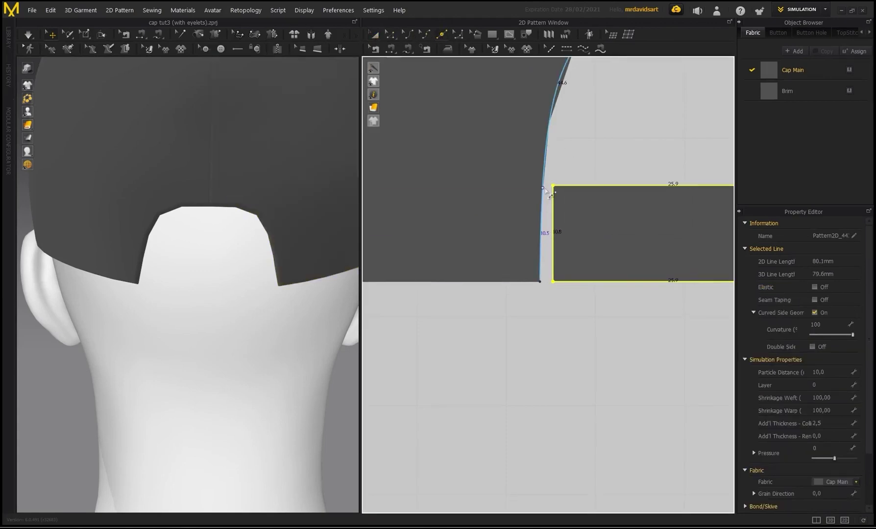
left_click(543, 185)
Sew the inner short edge of each strap to the matching 10.8 mm segment of its panel's cut-out.
left_click(390, 52)
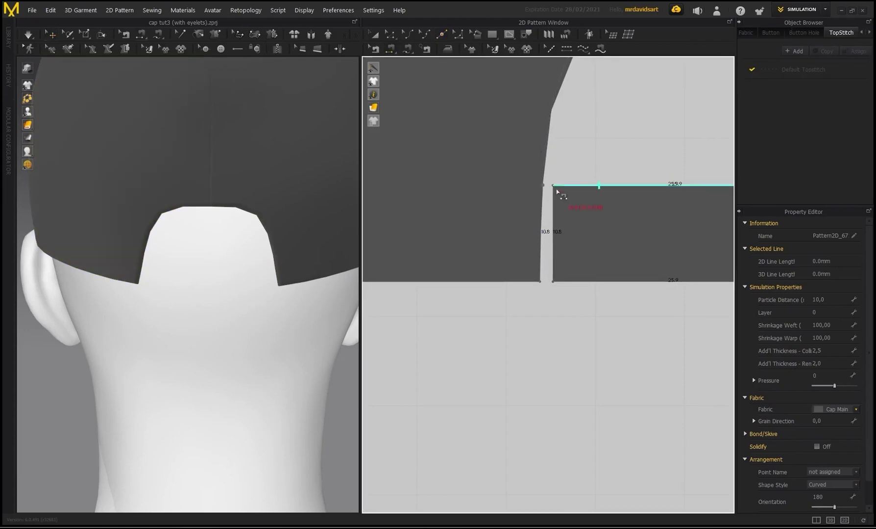
left_click(553, 208)
left_click(541, 209)
scroll(515, 242, "down", 6)
middle_click_drag(483, 263, 742, 279)
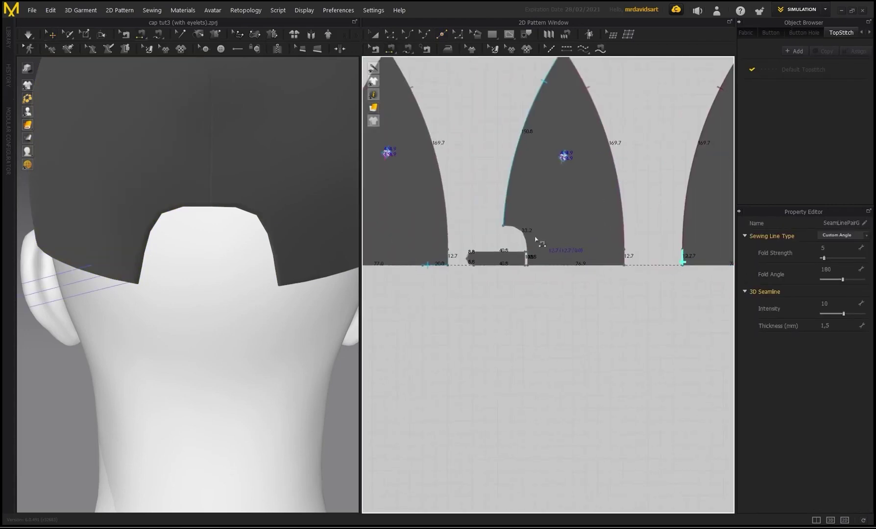
scroll(528, 261, "up", 6)
left_click(515, 214)
left_click(531, 214)
scroll(188, 244, "down", 6)
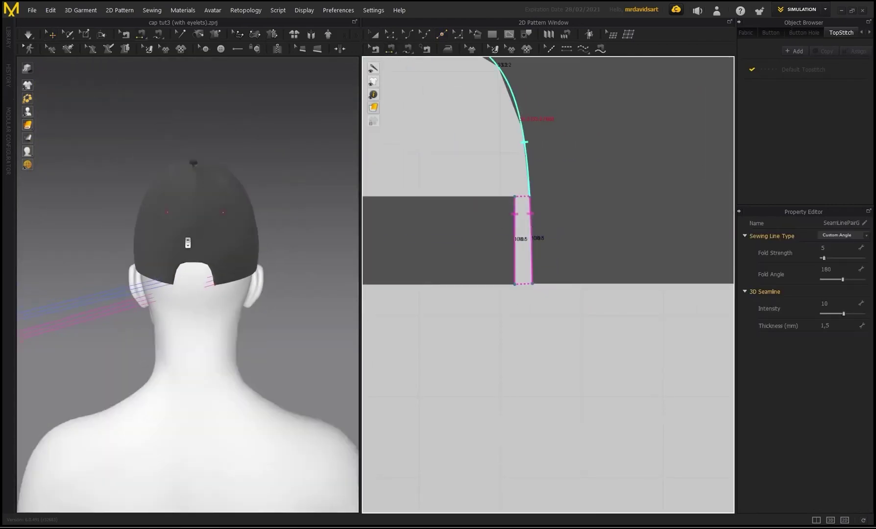
Run the simulation to pull both sewn straps onto the back of the cap.
middle_click_drag(29, 318, 200, 313)
scroll(169, 282, "down", 3)
key("space")
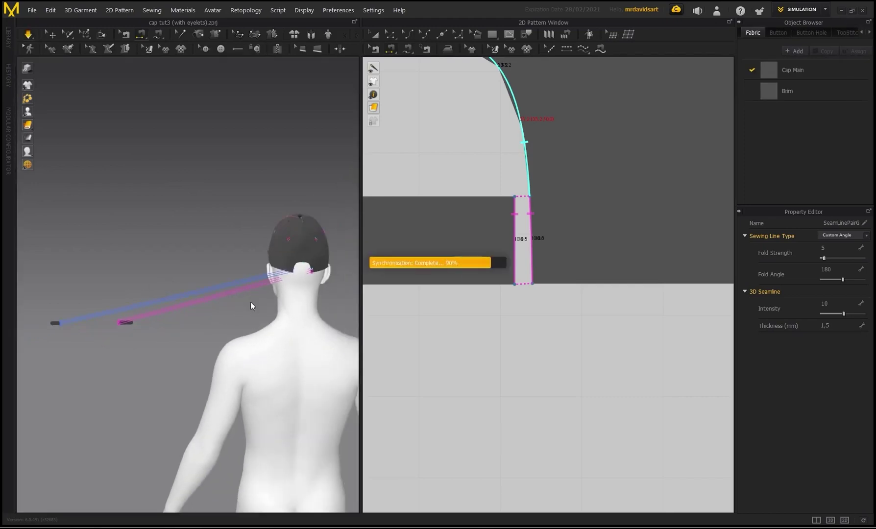
scroll(267, 294, "up", 4)
middle_click_drag(288, 251, 135, 277)
scroll(166, 313, "up", 4)
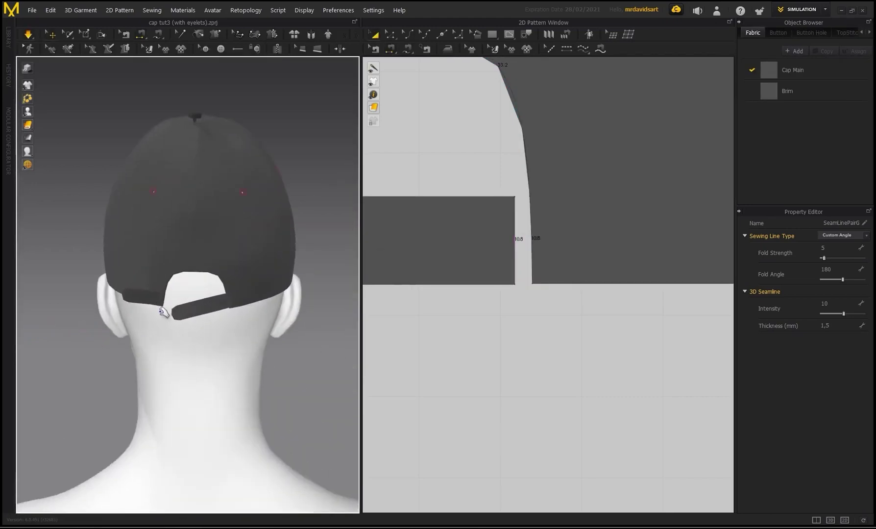
Tug the straps in the running simulation so that their rounded ends overlap across the back opening.
right_click_drag(83, 292, 199, 308)
scroll(200, 307, "down", 2)
left_click_drag(256, 270, 308, 273)
middle_click_drag(299, 246, 239, 241)
scroll(240, 241, "up", 3)
right_click_drag(241, 242, 190, 246)
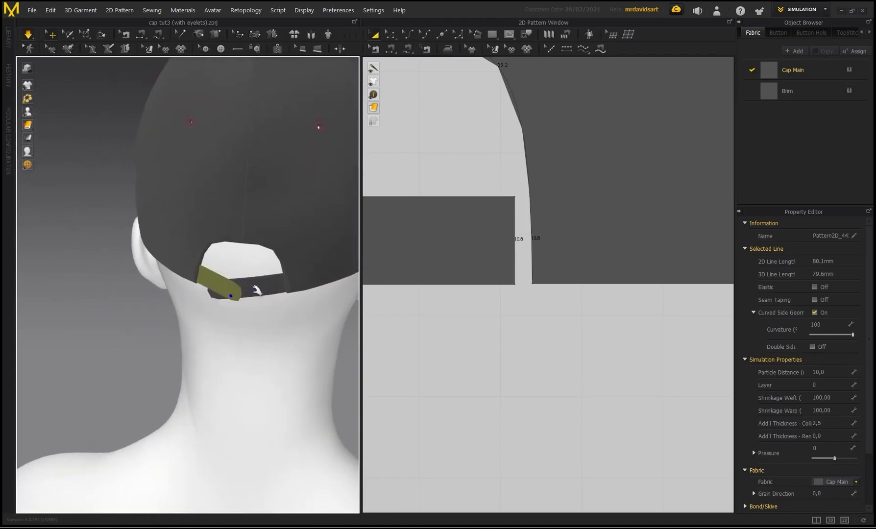
scroll(256, 261, "up", 4)
left_click(209, 316)
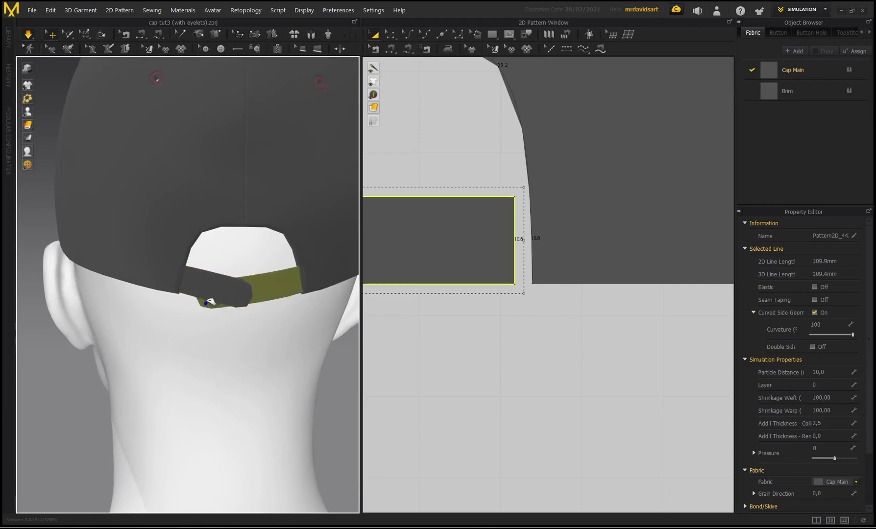
left_click(234, 299)
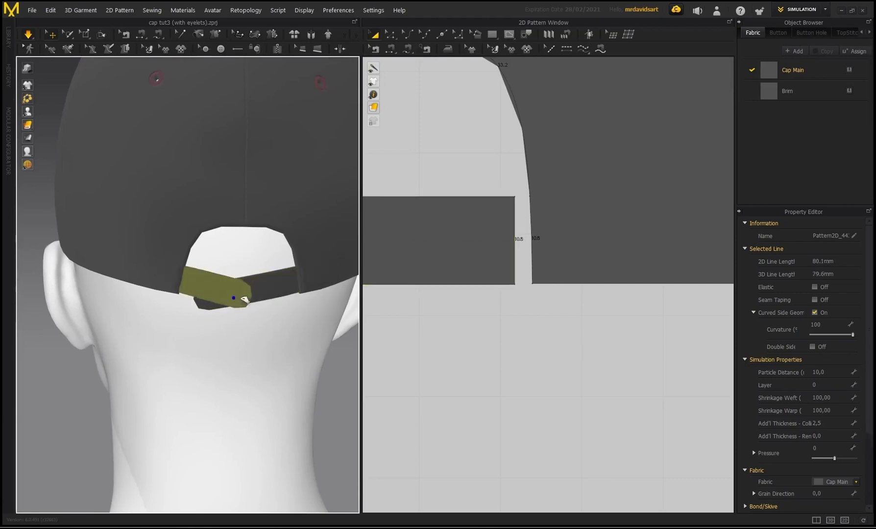
right_click_drag(246, 265, 238, 284)
left_click(275, 290)
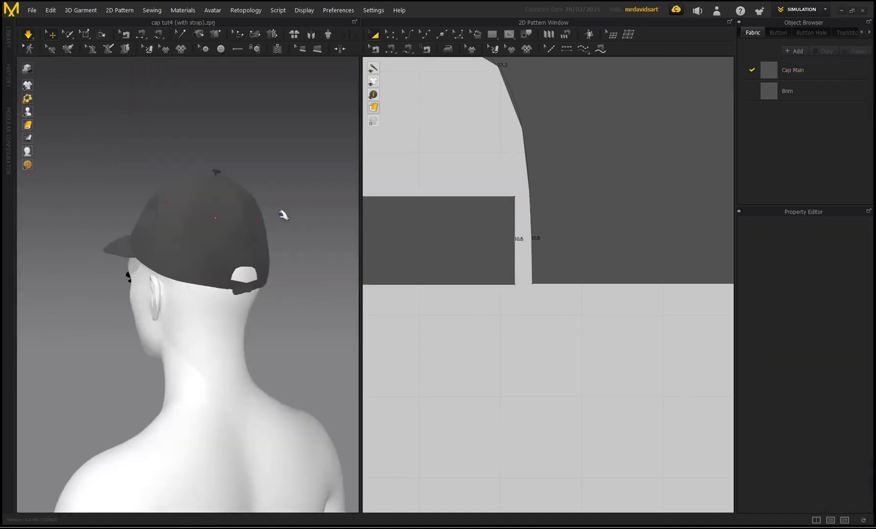
Pull the bunched fabric at the crown of the cap flat during simulation, and stop the simulation.
right_click_drag(284, 215, 211, 210)
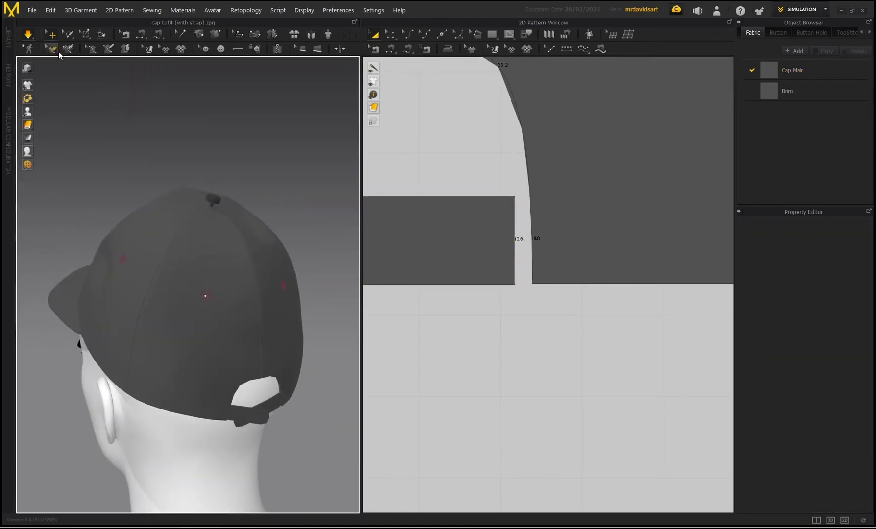
left_click(51, 49)
left_click(30, 35)
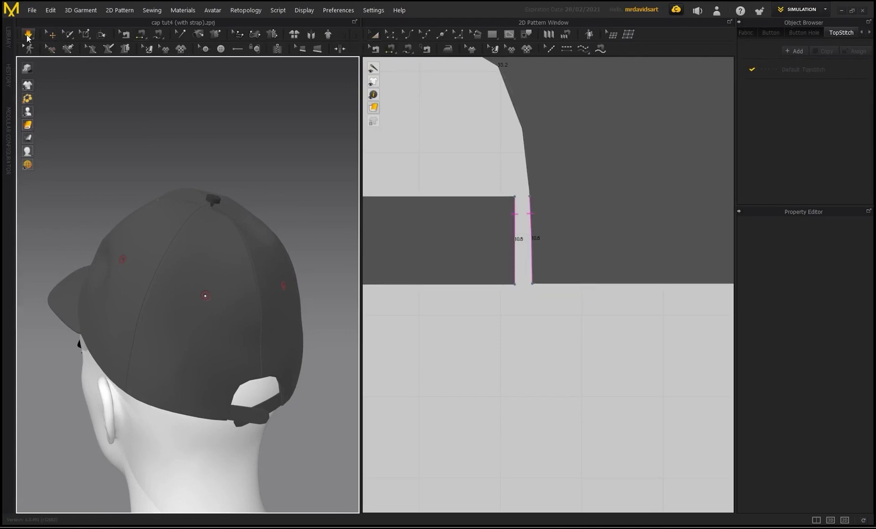
left_click(212, 198)
scroll(249, 151, "up", 5)
left_click_drag(244, 105, 242, 115)
right_click_drag(258, 213, 203, 194)
left_click_drag(197, 189, 211, 172)
right_click_drag(164, 217, 263, 234)
left_click(313, 133)
Examine how the overlapping straps sit across the cap's back opening.
scroll(263, 235, "down", 3)
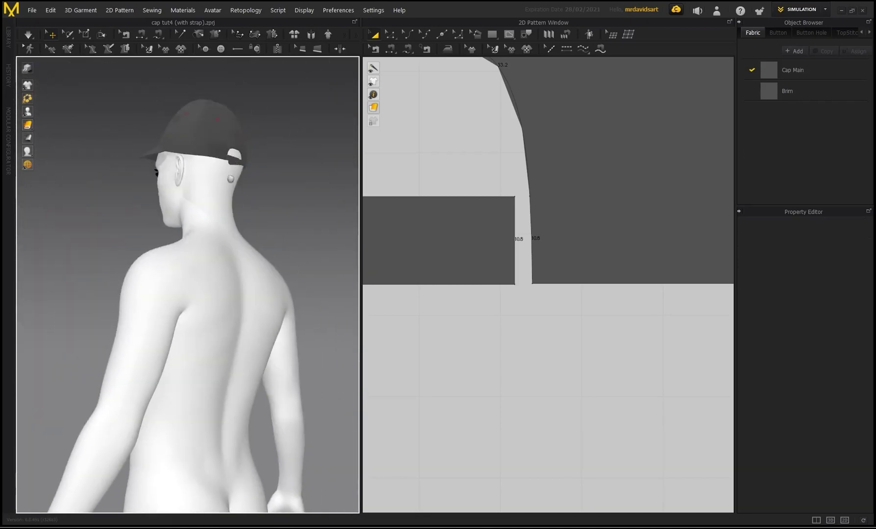
middle_click_drag(230, 179, 197, 267)
scroll(198, 267, "up", 6)
right_click_drag(197, 267, 112, 253)
middle_click_drag(110, 252, 144, 273)
scroll(146, 254, "up", 5)
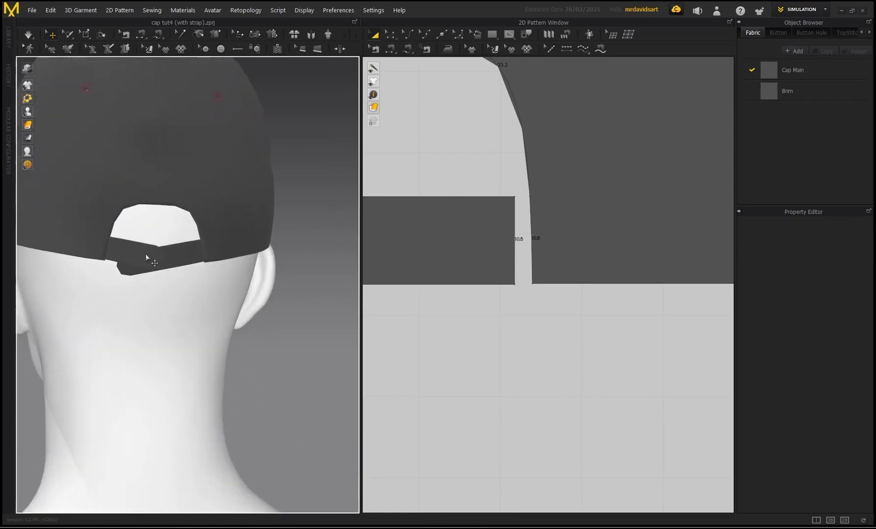
right_click_drag(197, 227, 199, 219)
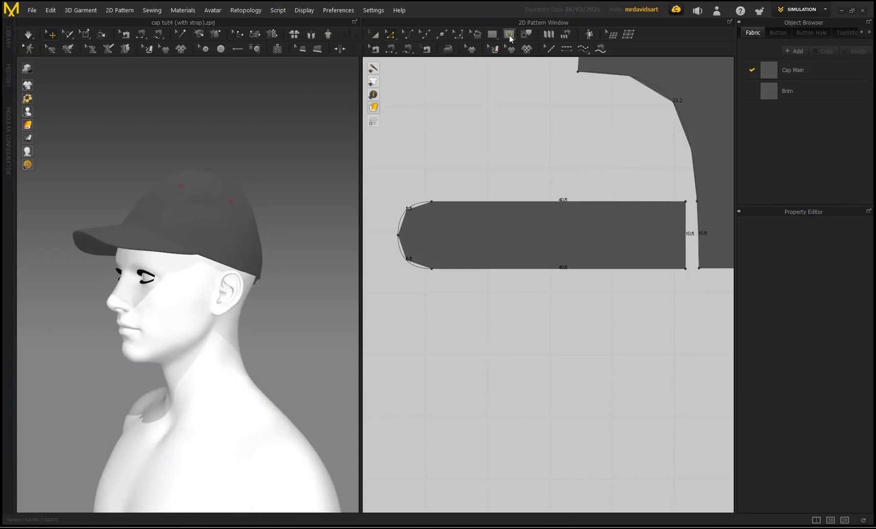
Create an internal circle about 9.9 mm in circumference near the longer strap's rounded end, centred across its width.
left_click(509, 34)
left_click(543, 70)
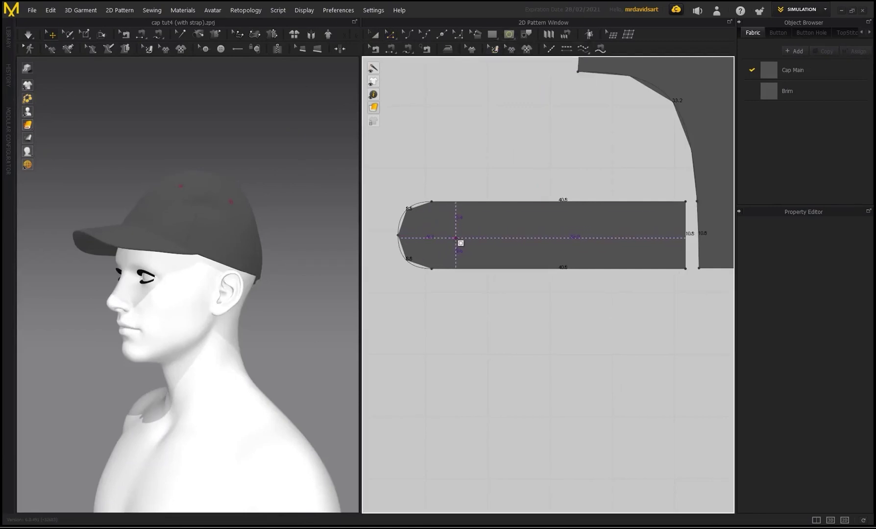
left_click(457, 242)
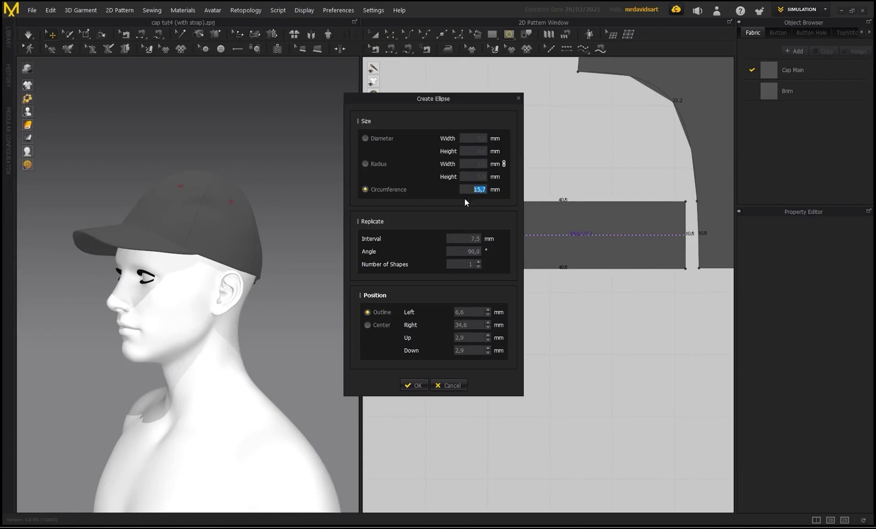
left_click(414, 385)
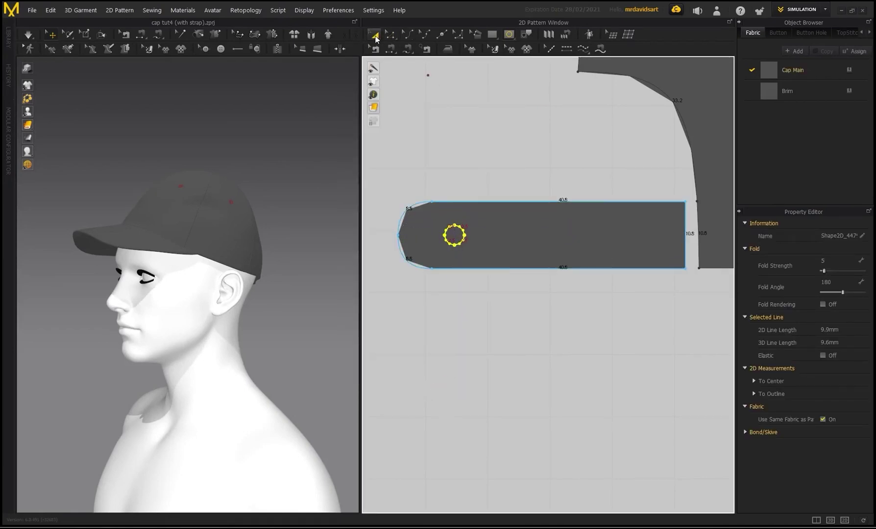
Paste five copies of the circle in a row along the longer strap, spaced at a 6 mm interval.
left_click(374, 36)
key("ctrl+v")
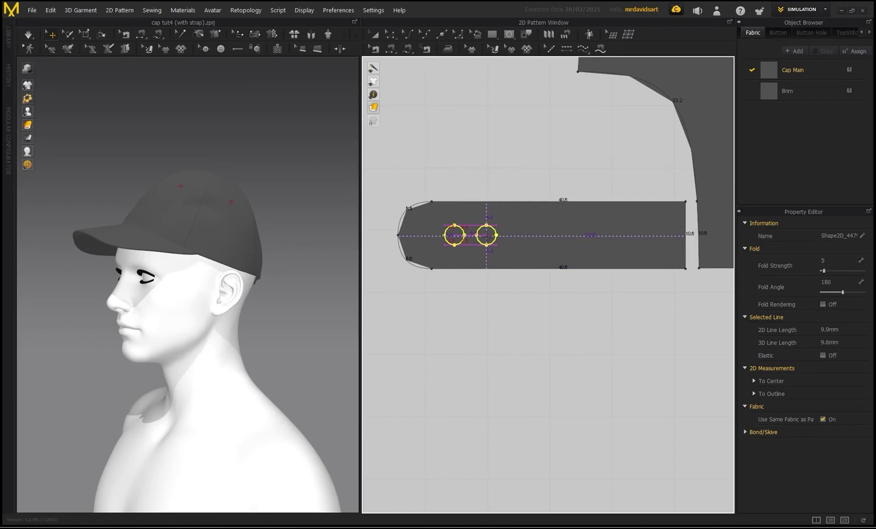
right_click(486, 240)
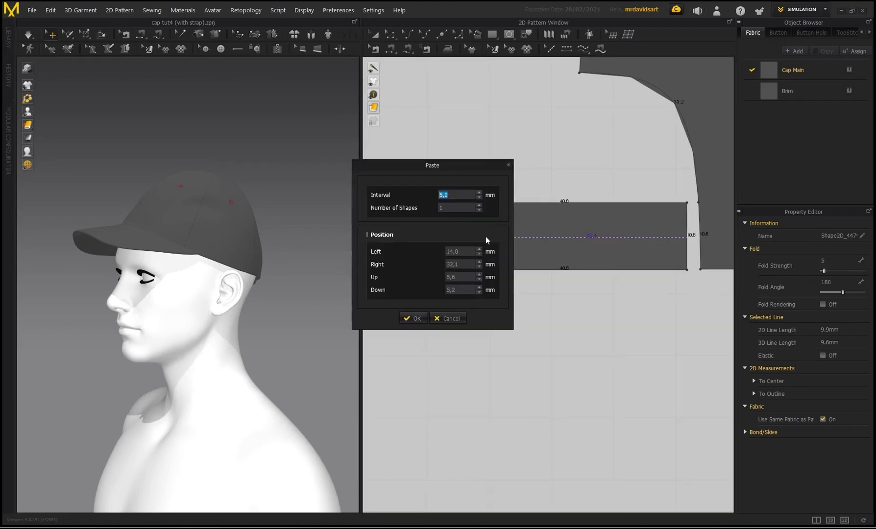
left_click_drag(446, 172, 305, 143)
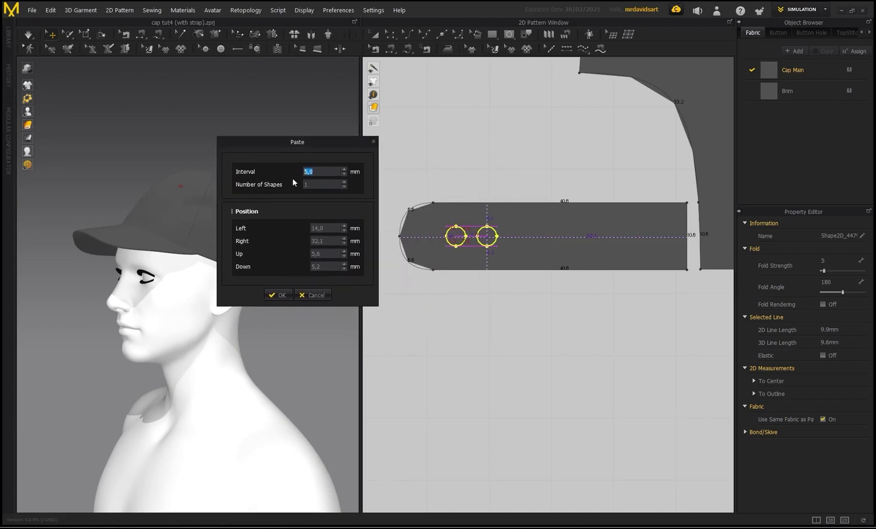
left_click(344, 173)
left_click(343, 173)
left_click(346, 170)
left_click(344, 169)
left_click(344, 182)
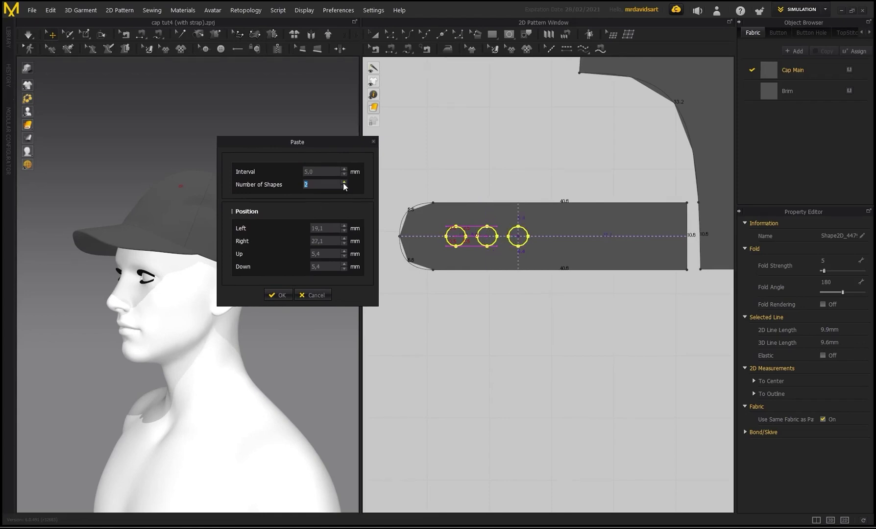
left_click(343, 182)
left_click(343, 182)
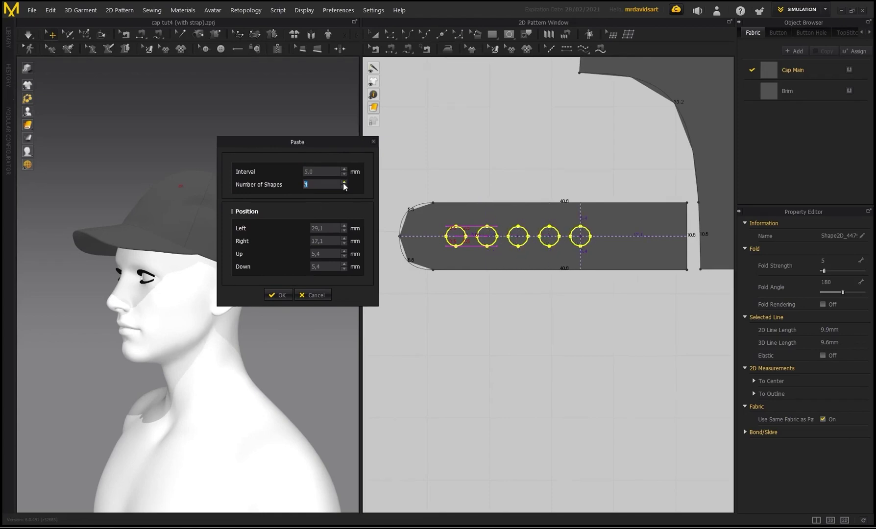
left_click(343, 182)
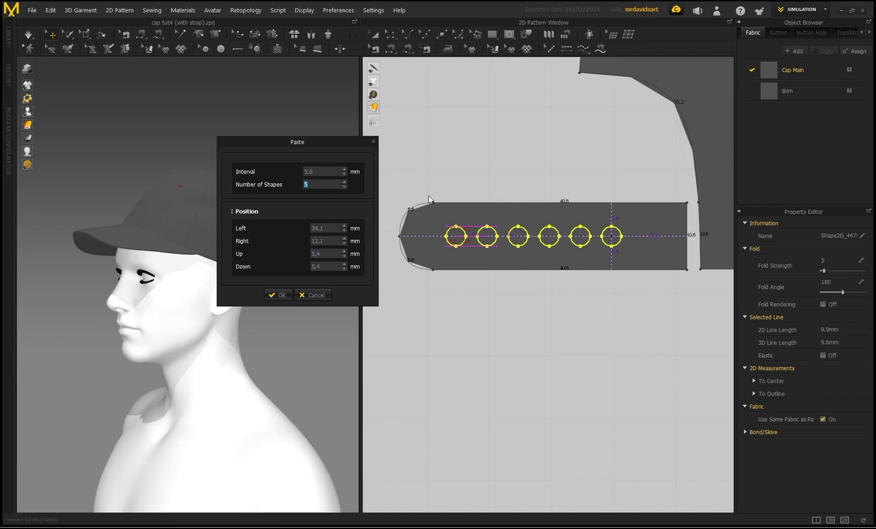
left_click(344, 169)
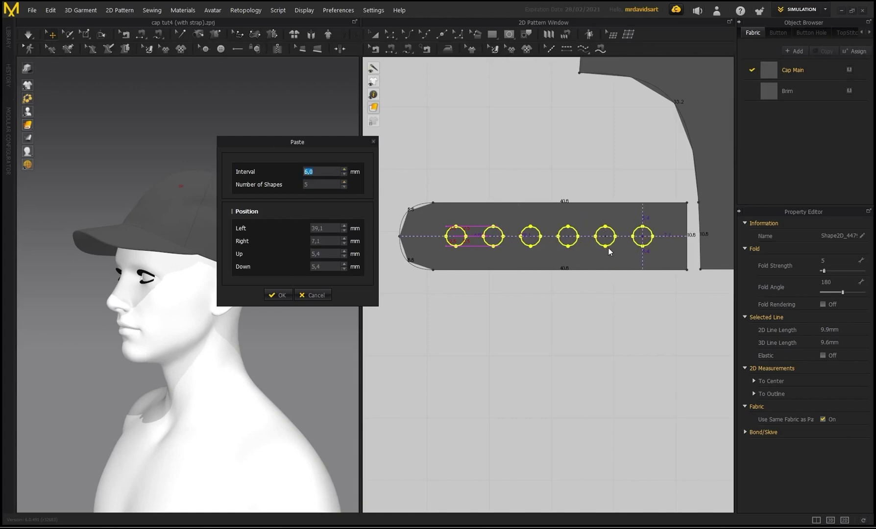
left_click(279, 294)
Create an internal circle about 9.9 mm in circumference near the shorter strap's rounded end, centred across its width.
scroll(573, 295, "down", 3)
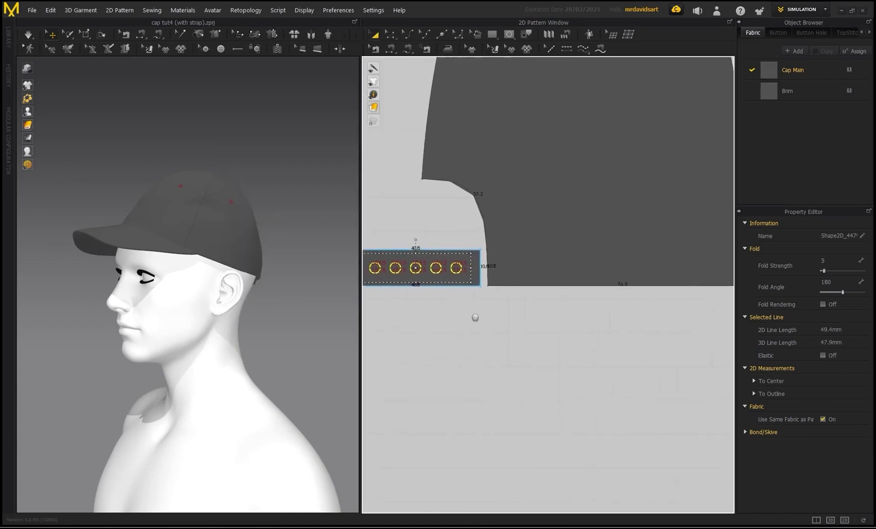
scroll(475, 318, "down", 2)
middle_click_drag(637, 316, 426, 296)
middle_click_drag(651, 300, 475, 316)
scroll(585, 276, "up", 4)
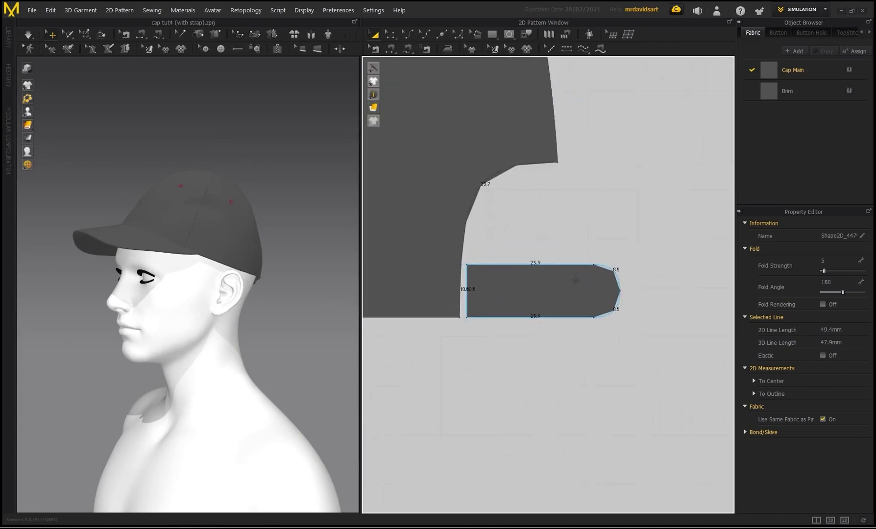
left_click(568, 221)
left_click(510, 36)
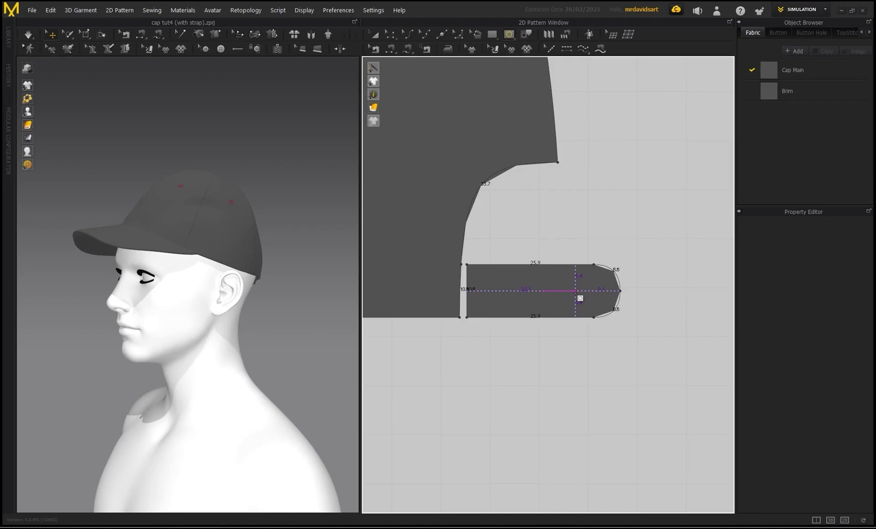
right_click(575, 293)
left_click(591, 252)
left_click(437, 298)
left_click(577, 294)
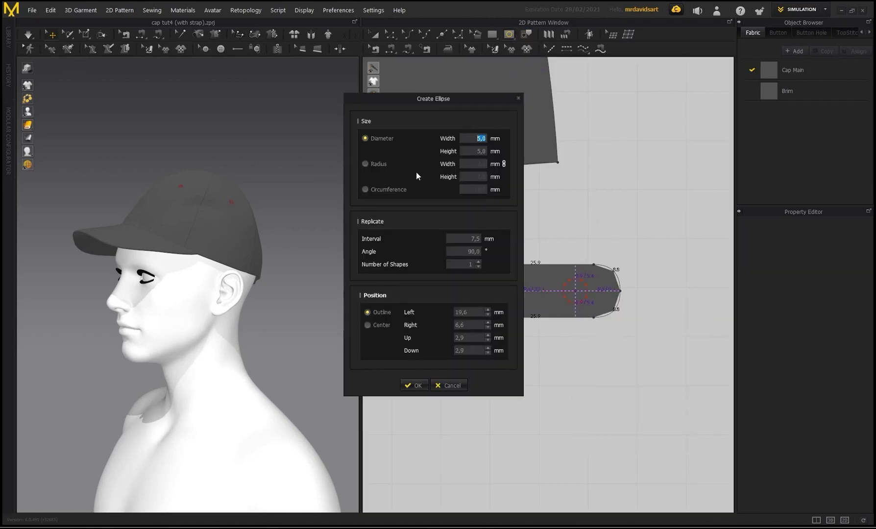
left_click(376, 189)
left_click(412, 385)
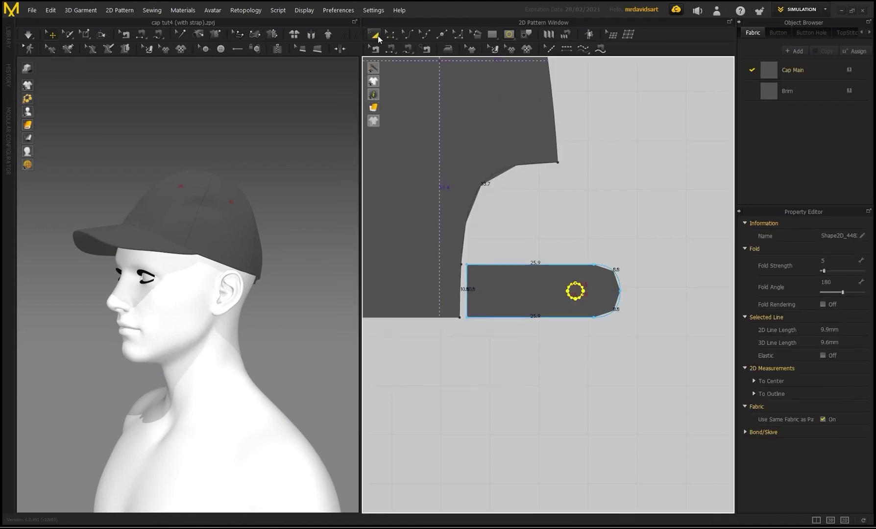
Paste three copies of the circle along the shorter strap toward its straight end, spaced at a 6 mm interval.
left_click(378, 39)
scroll(572, 294, "up", 3)
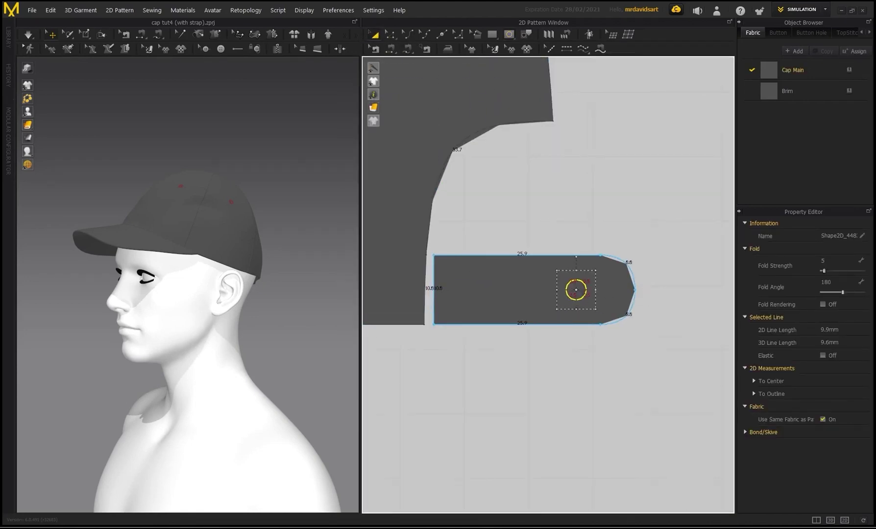
key("ctrl+v")
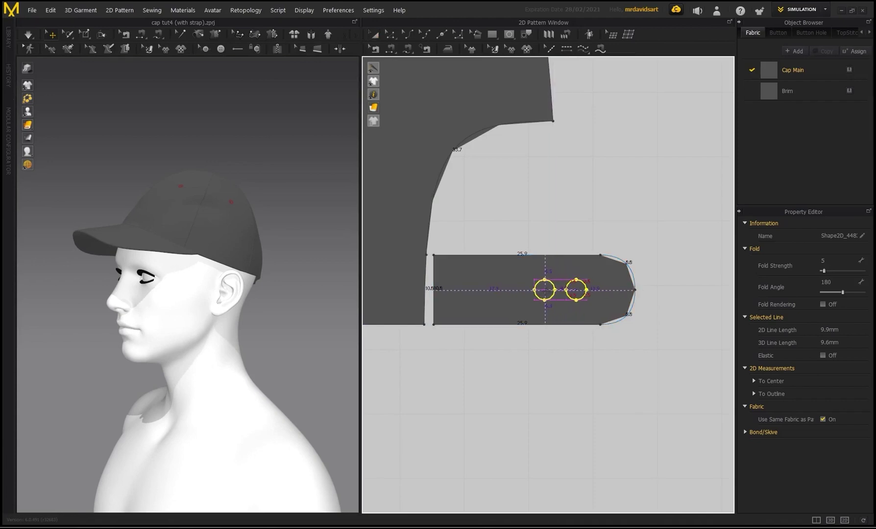
right_click(541, 297)
left_click(478, 193)
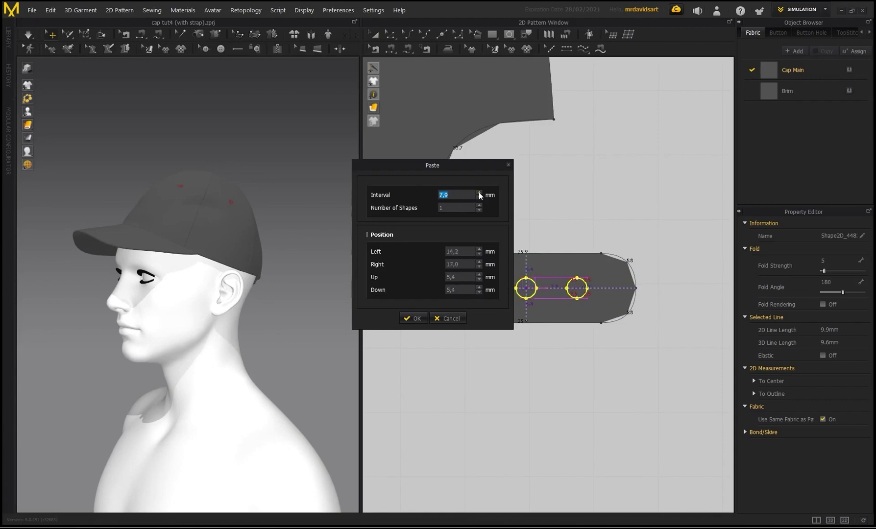
left_click(479, 192)
type("6")
left_click_drag(432, 166, 294, 175)
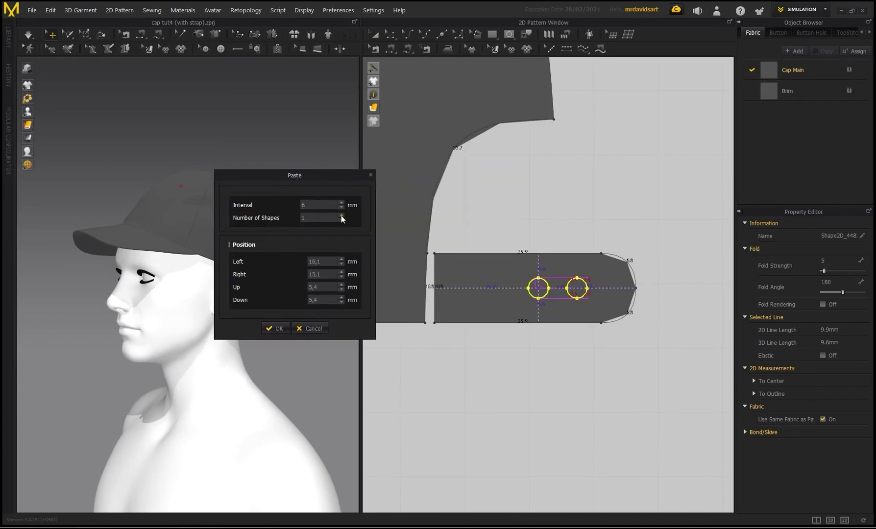
left_click(341, 216)
left_click(341, 216)
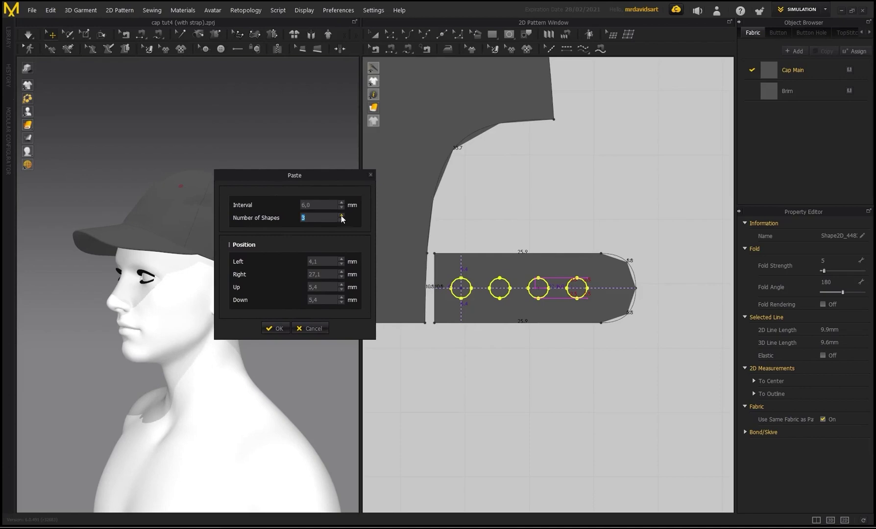
left_click(277, 328)
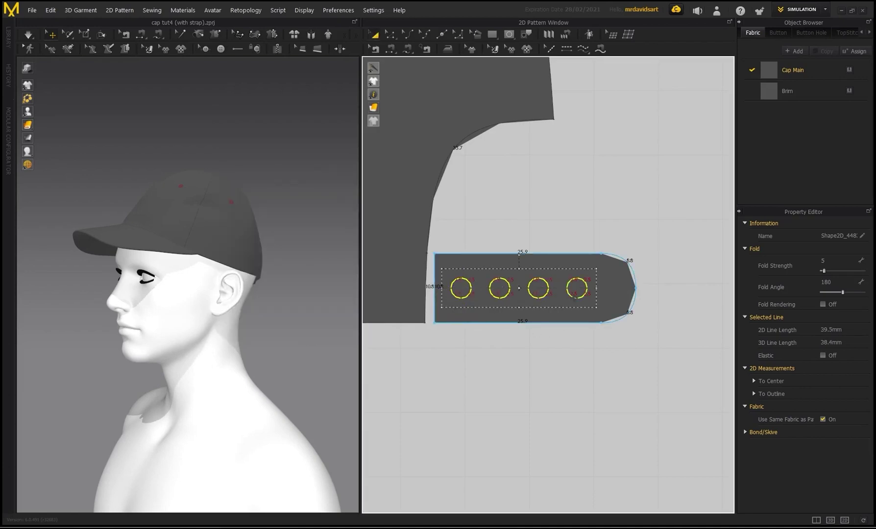
Move the row of four circles slightly toward the shorter strap's rounded end.
scroll(575, 296, "up", 2)
left_click_drag(576, 297, 585, 297)
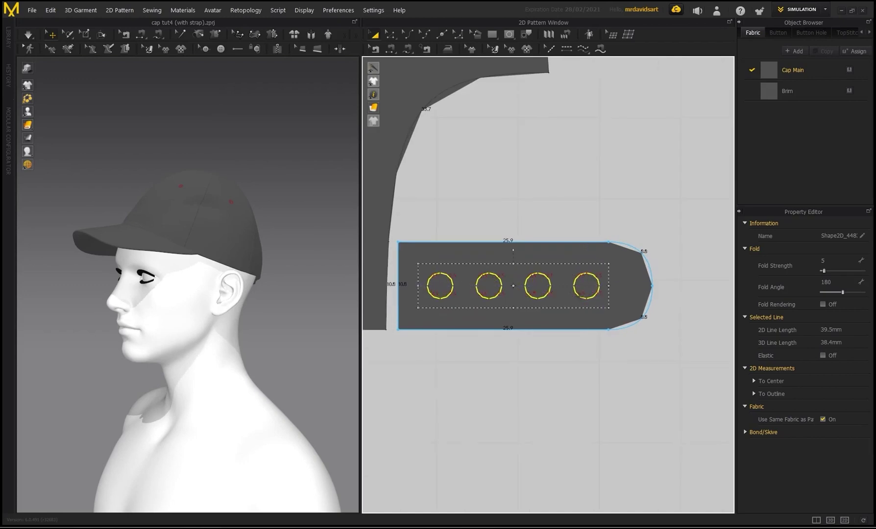
left_click(523, 188)
scroll(491, 255, "down", 3)
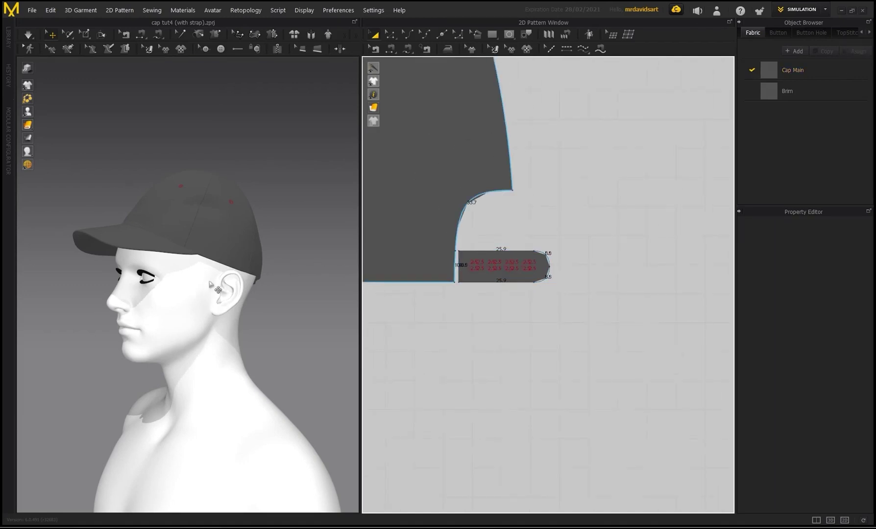
right_click_drag(210, 284, 64, 279)
scroll(165, 283, "up", 6)
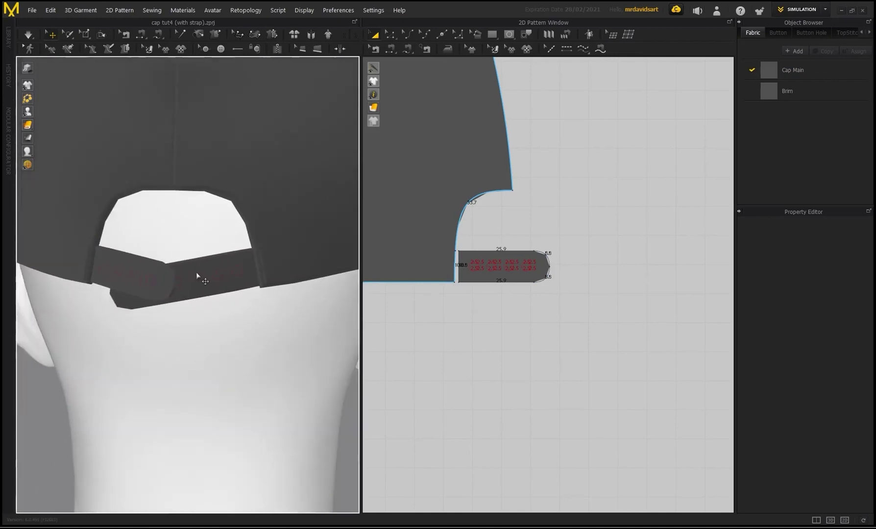
scroll(196, 271, "down", 4)
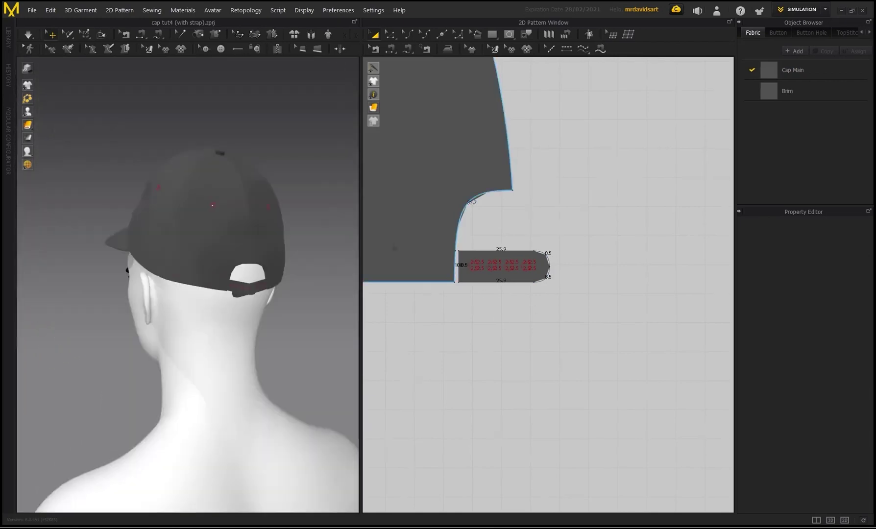
scroll(493, 270, "up", 4)
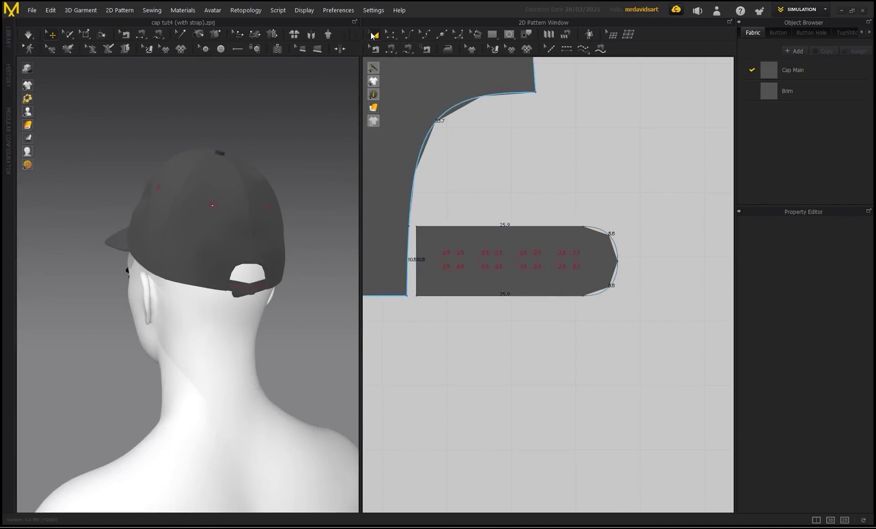
Select the four circles on the shorter strap and the six on the longer strap, and cut and sew them all.
left_click(372, 35)
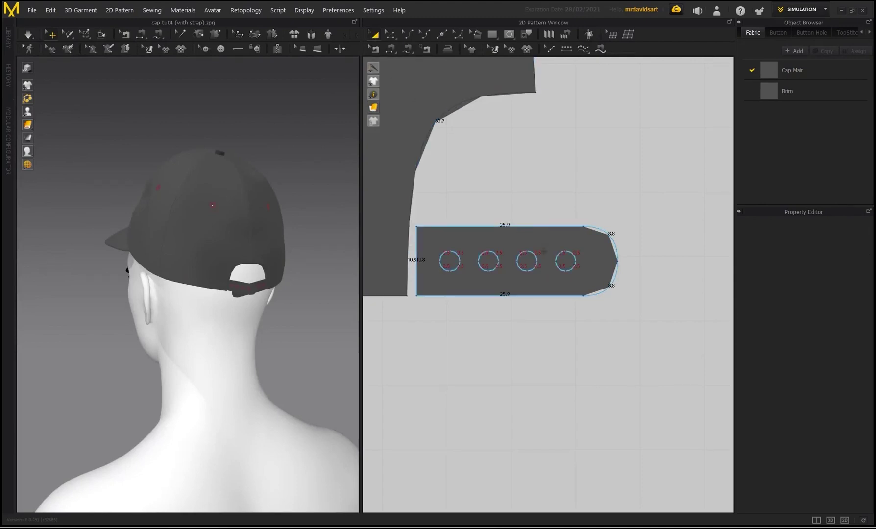
left_click(565, 261)
left_click(527, 261, "shift")
left_click(487, 261, "shift")
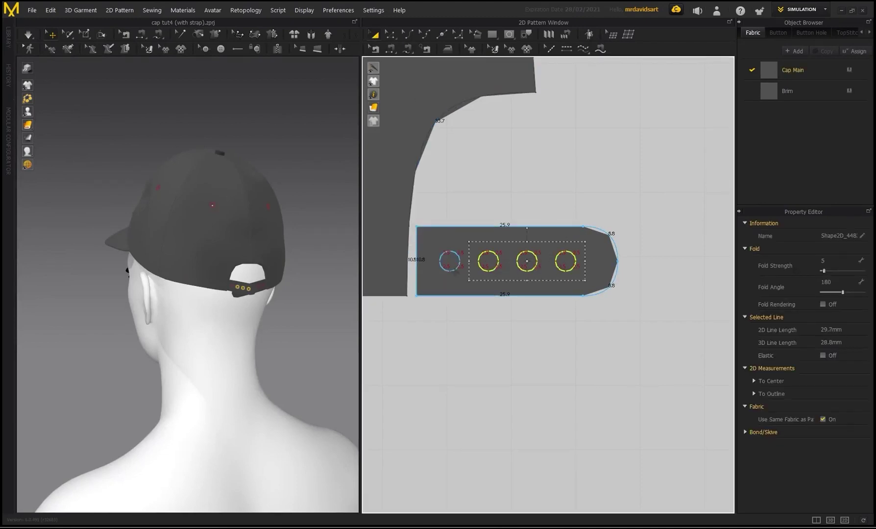
left_click(448, 262, "shift")
scroll(453, 272, "down", 3)
scroll(639, 245, "down", 4)
middle_click_drag(466, 230, 703, 231)
scroll(517, 240, "up", 9)
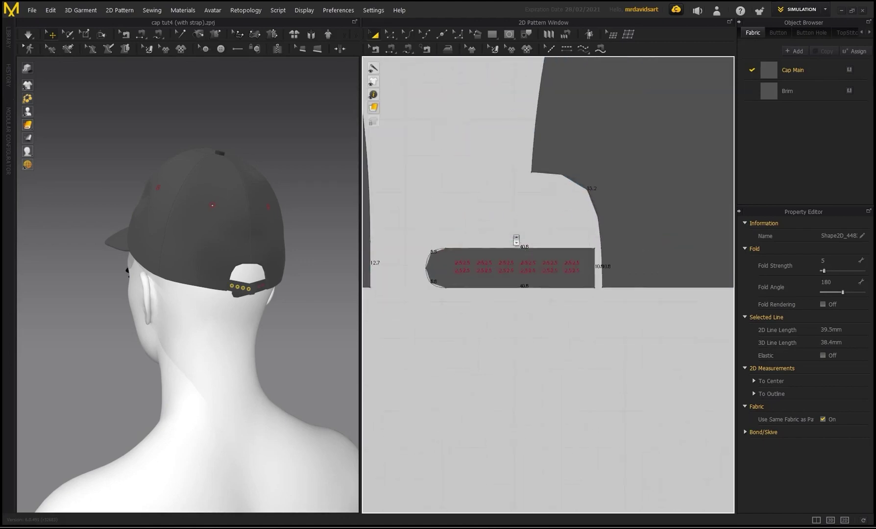
left_click(396, 280, "shift")
left_click(459, 295, "shift")
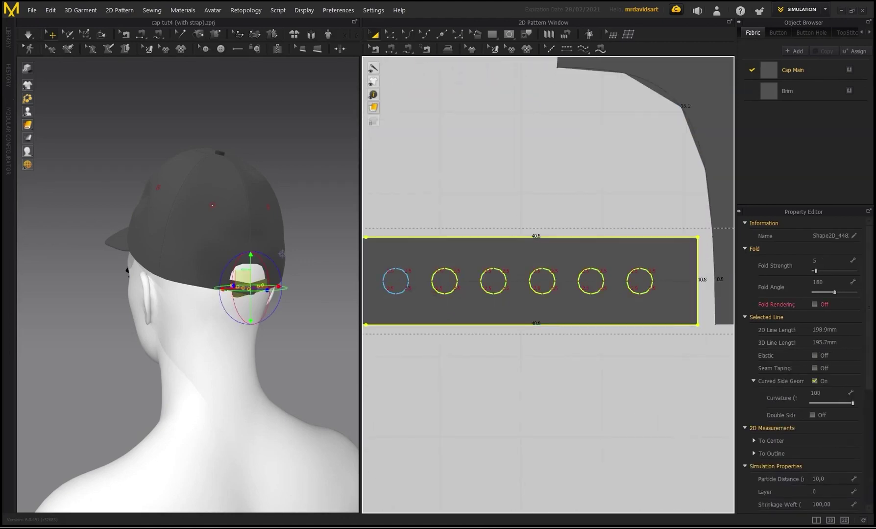
left_click(458, 295, "shift")
left_click(446, 294, "shift")
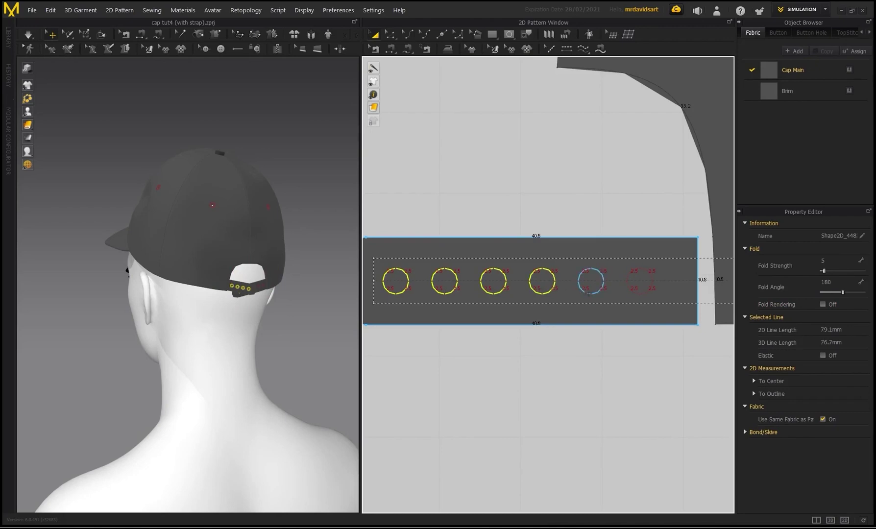
left_click(589, 294, "shift")
left_click(639, 294, "shift")
right_click(639, 294)
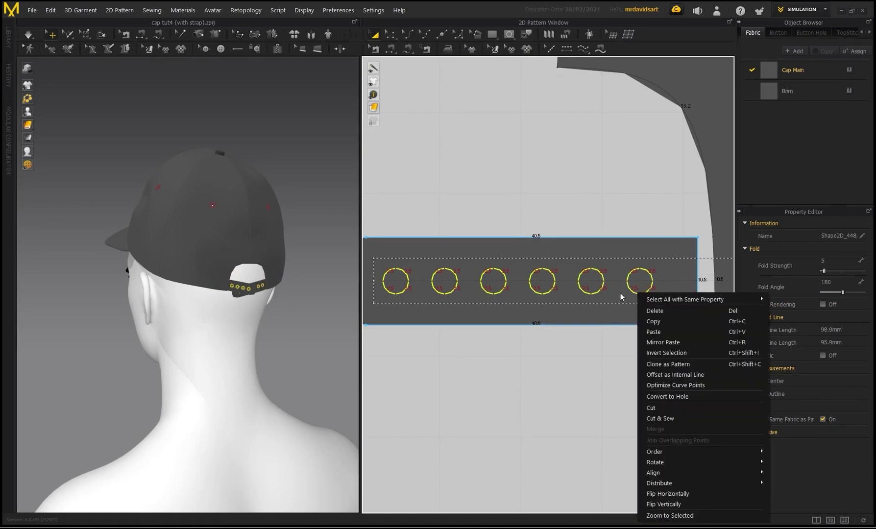
left_click(653, 418)
scroll(613, 352, "down", 3)
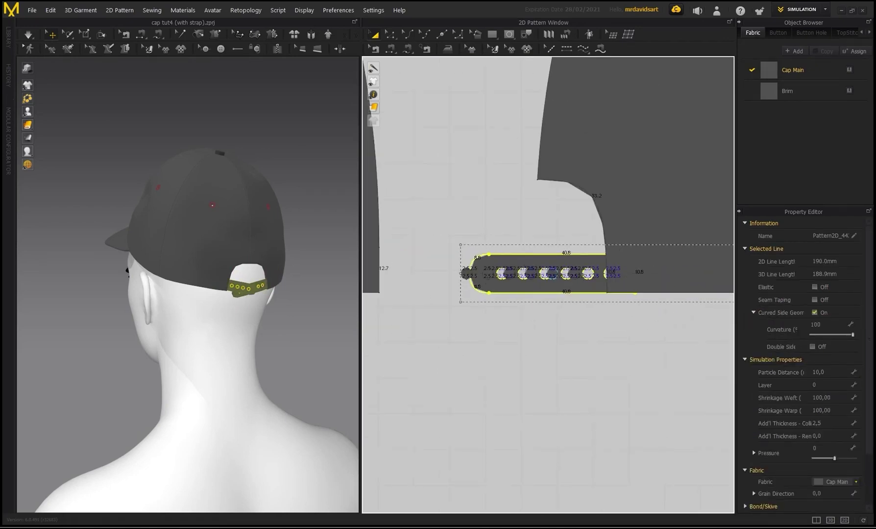
Move both strap patterns clear of their cut-out circles, and shift the shorter strap away from the cap panel.
left_click_drag(544, 260, 496, 221)
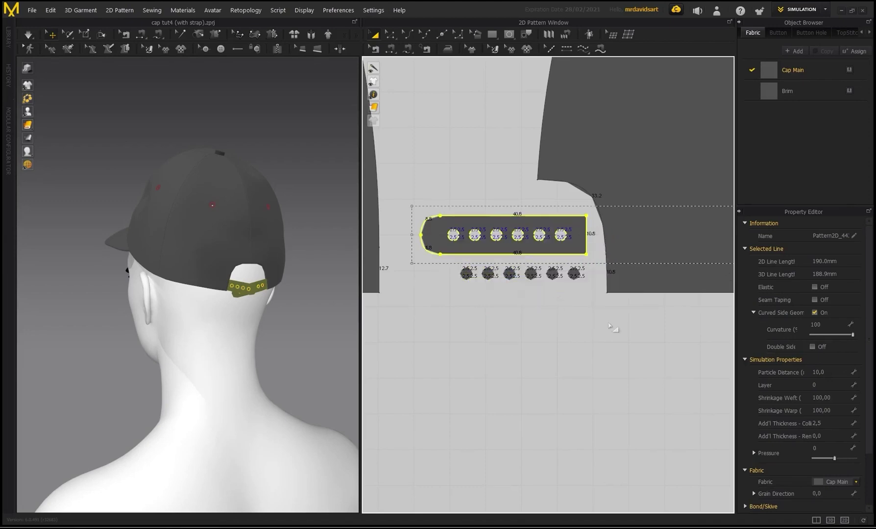
middle_click_drag(695, 323, 476, 314)
scroll(476, 313, "down", 2)
scroll(476, 314, "down", 3)
middle_click_drag(709, 282, 478, 261)
scroll(478, 261, "up", 5)
left_click(499, 343)
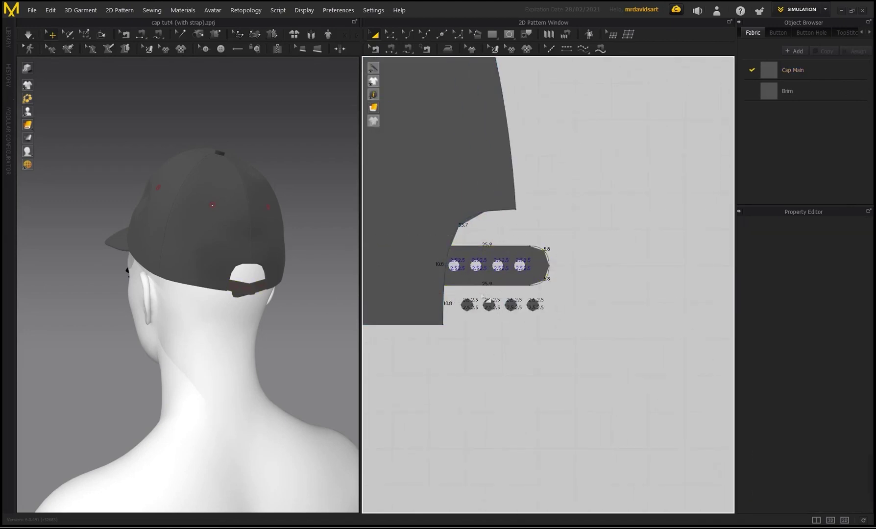
left_click_drag(487, 274, 532, 273)
left_click(580, 228)
Select both strap patterns and set their additional rendering thickness to 1.
scroll(266, 310, "up", 5)
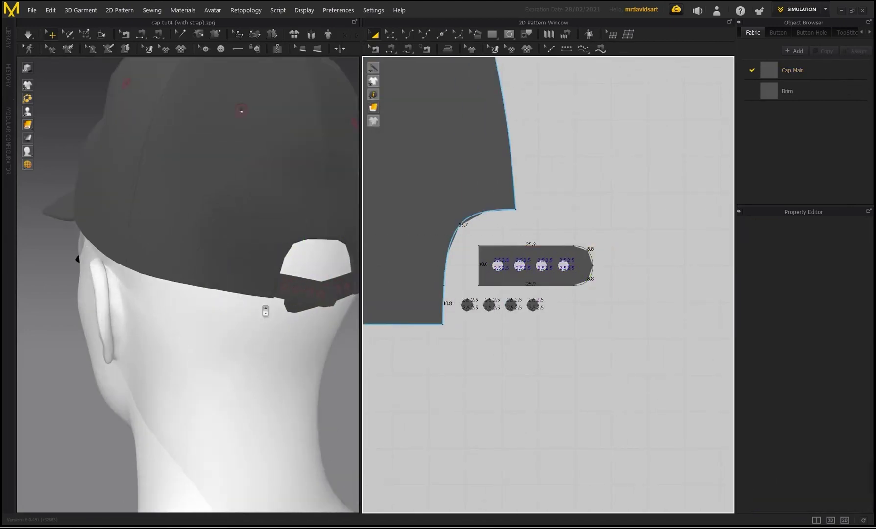
right_click_drag(266, 310, 173, 282)
scroll(177, 282, "up", 3)
scroll(511, 254, "up", 4)
left_click(512, 257)
scroll(512, 258, "down", 6)
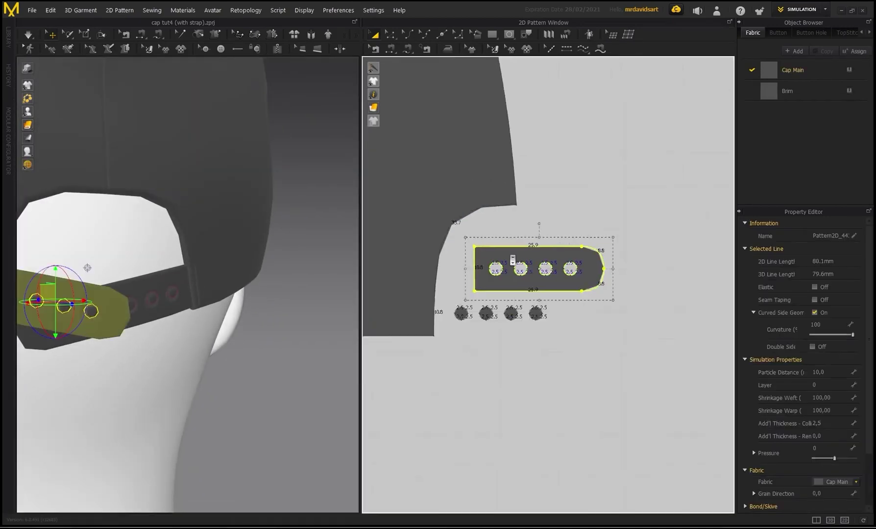
middle_click_drag(472, 246, 616, 256)
scroll(616, 257, "down", 4)
middle_click_drag(463, 253, 570, 261)
scroll(431, 272, "up", 5)
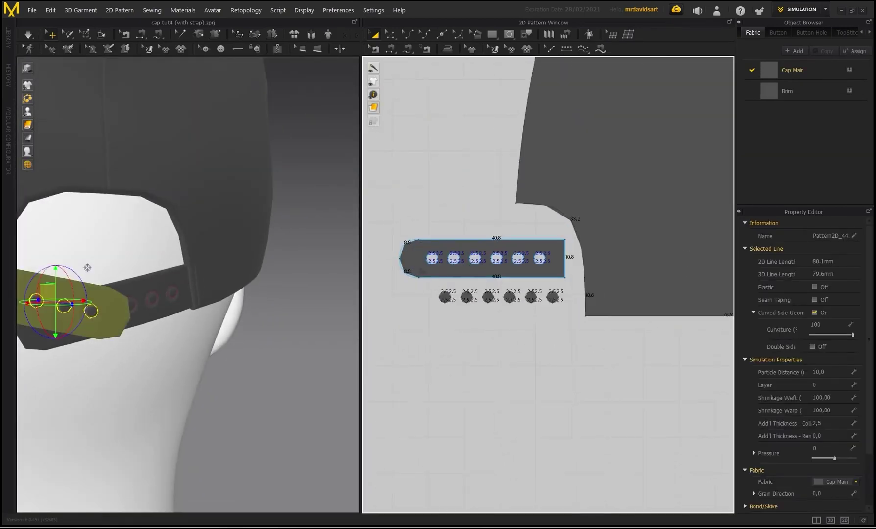
left_click(435, 271, "shift")
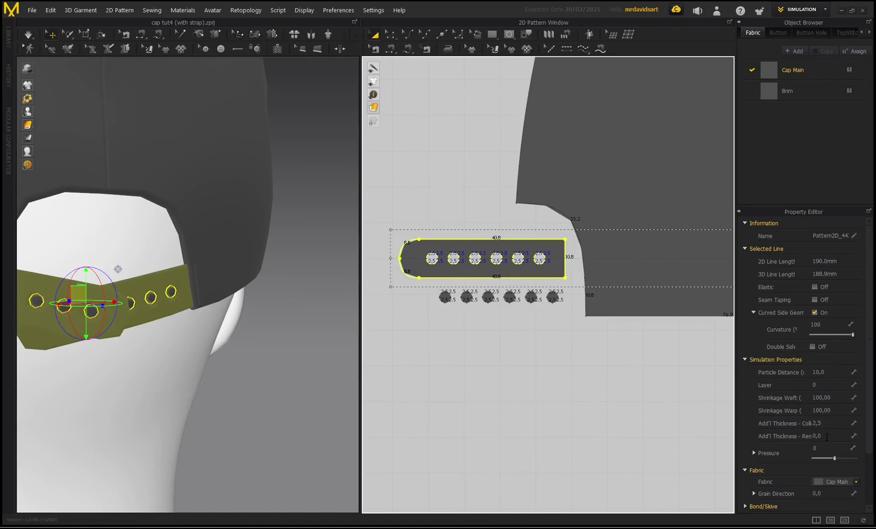
double_click(827, 438)
type("1")
key("Return")
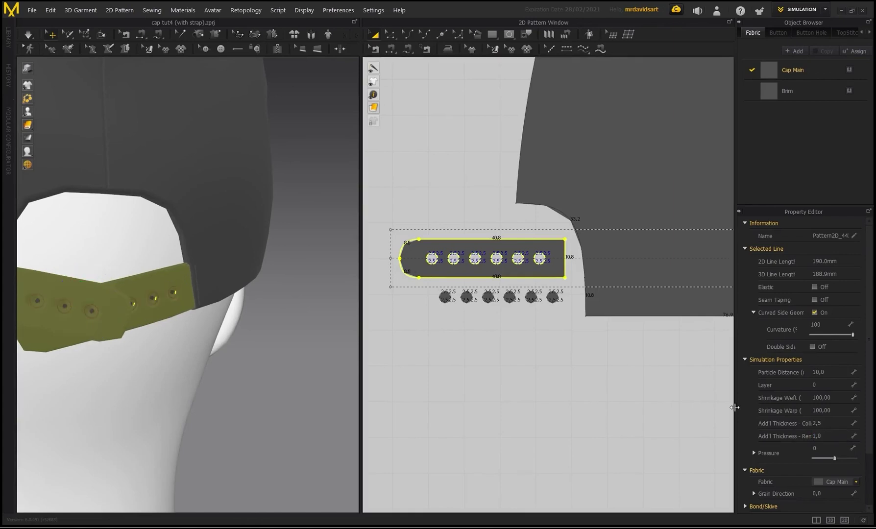
Select the six cut-out circles of the longer strap and the four of the shorter strap, and set their additional rendering thickness to 1.5.
left_click(537, 350)
left_click_drag(431, 283, 430, 282)
scroll(541, 310, "down", 4)
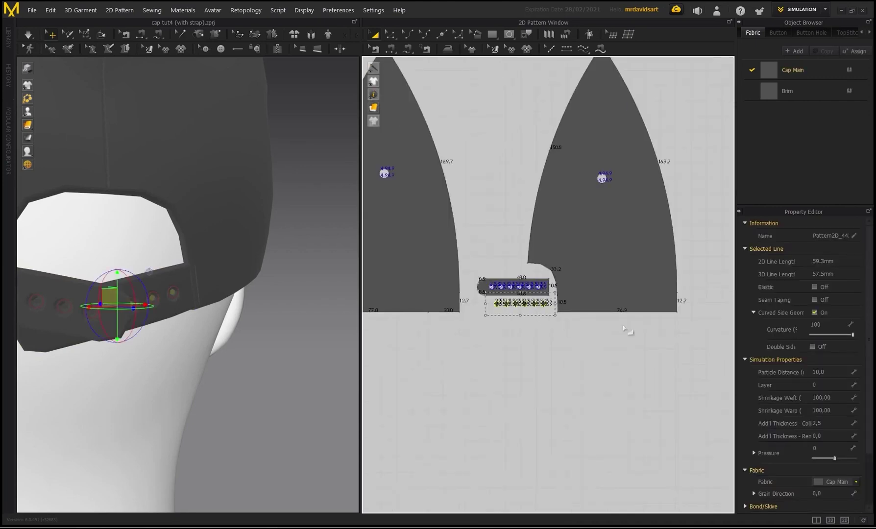
middle_click_drag(630, 333, 364, 335)
scroll(597, 313, "up", 4)
left_click_drag(611, 288, 606, 286, "shift")
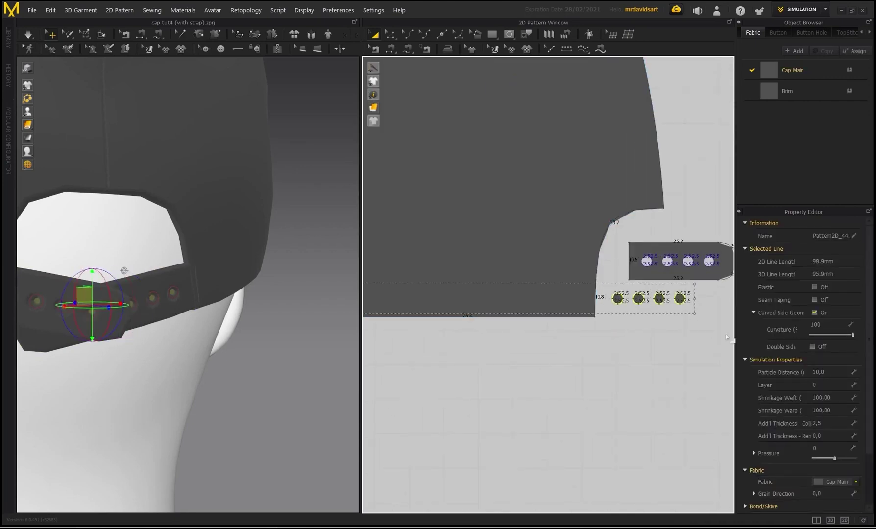
left_click(829, 436)
type("1,5")
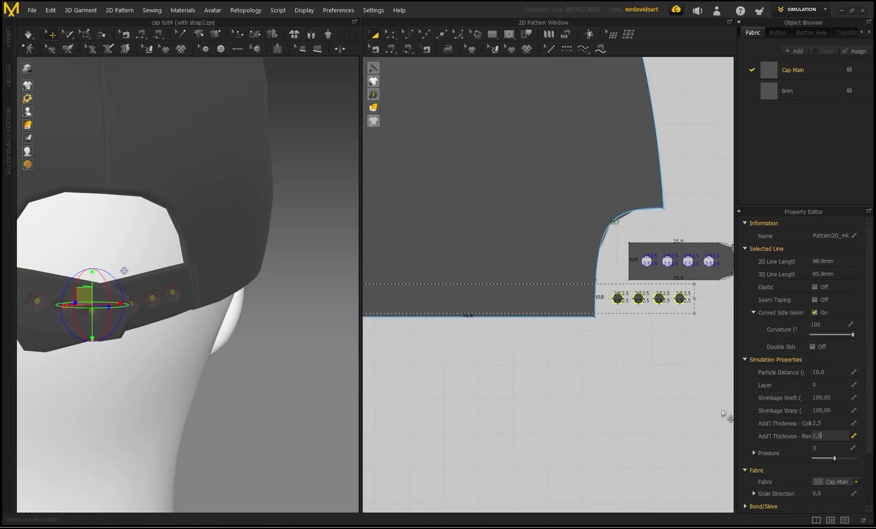
key("Return")
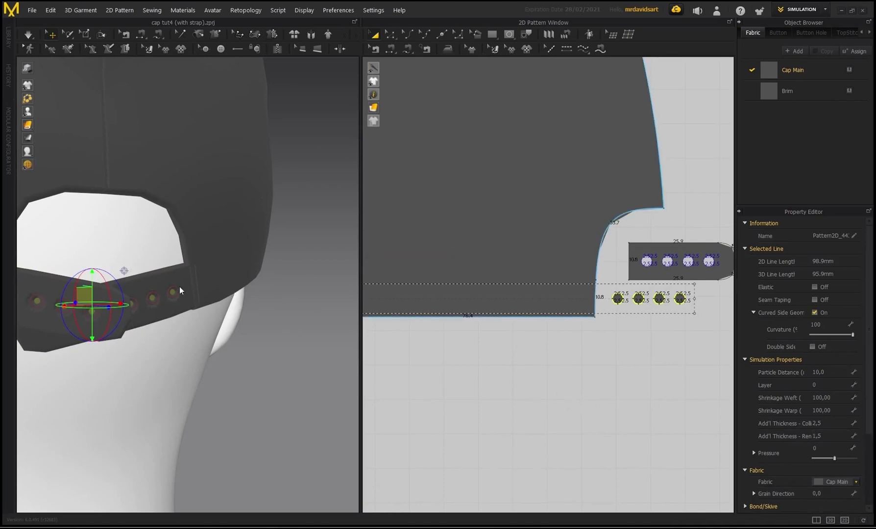
Clear the selection, simulate the cap with the thickened straps and circles, and check the closure from behind.
right_click_drag(152, 301, 158, 304)
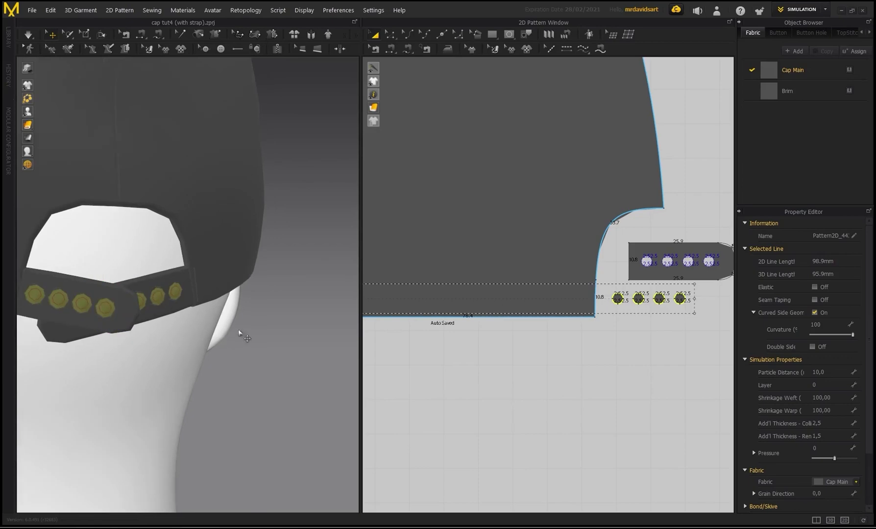
left_click(240, 332)
key("space")
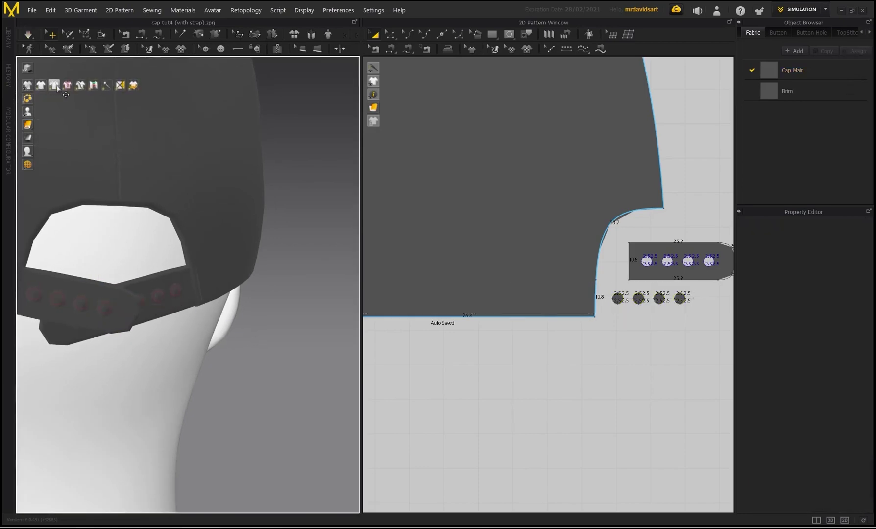
scroll(238, 319, "up", 5)
scroll(217, 329, "down", 3)
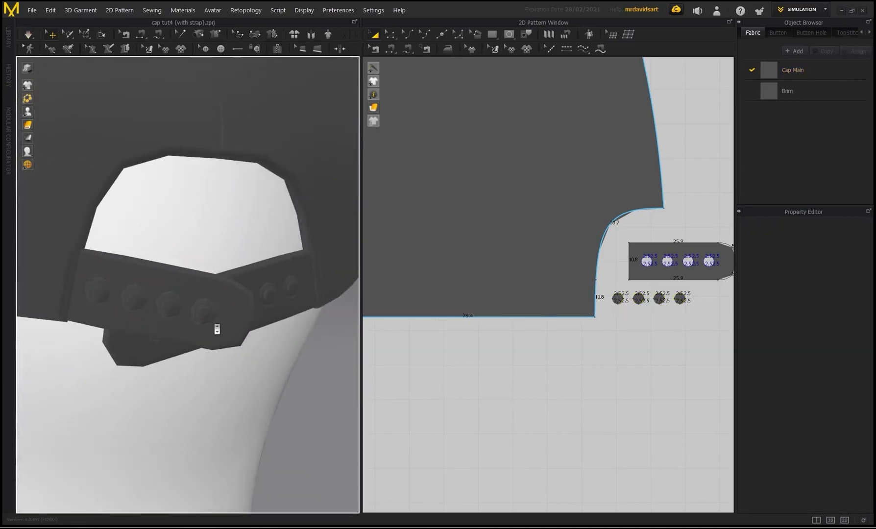
scroll(286, 310, "down", 5)
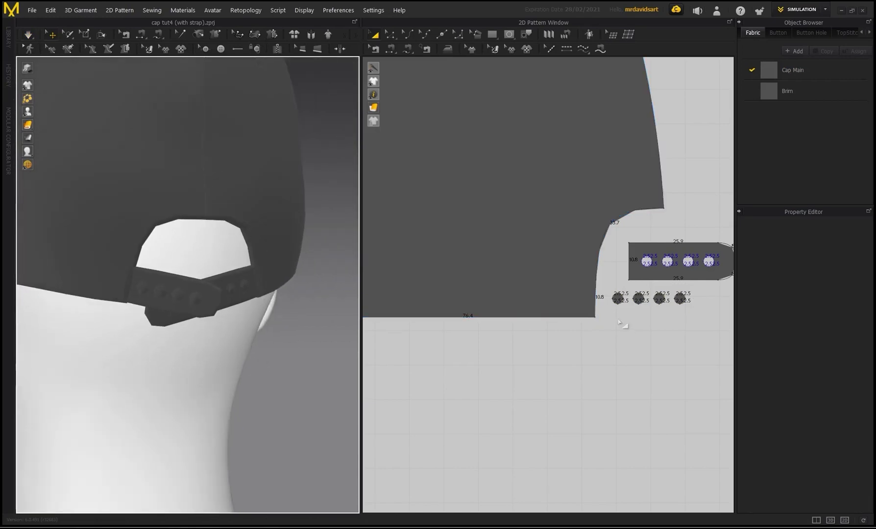
Pull the two straps in 3D to adjust how the shorter strap overlaps the longer one, and check from several angles.
middle_click_drag(654, 327, 610, 327)
scroll(616, 313, "up", 2)
scroll(616, 312, "down", 5)
middle_click_drag(492, 330, 547, 331)
right_click_drag(262, 294, 169, 285)
middle_click_drag(165, 284, 216, 281)
mouse_move(180, 307)
left_mouse_down()
mouse_move(188, 313)
mouse_move(178, 306)
mouse_move(185, 302)
left_mouse_up()
left_click_drag(135, 288, 147, 299)
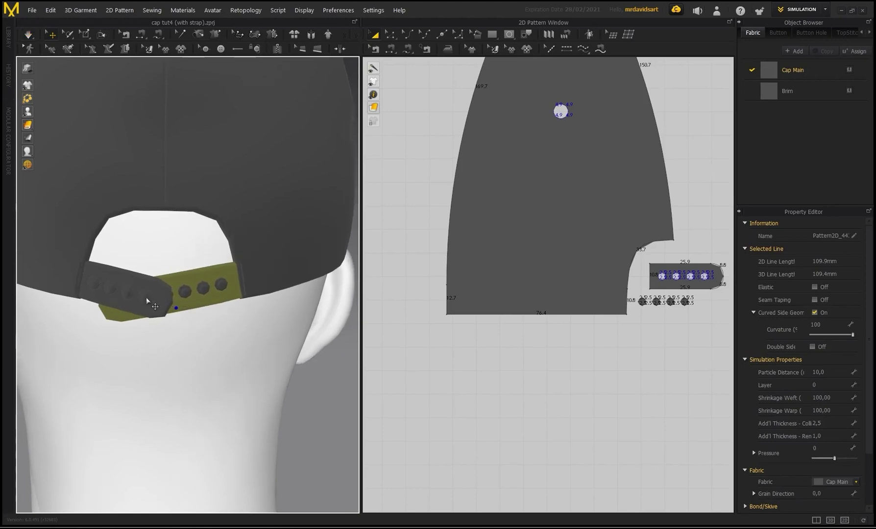
right_click_drag(143, 298, 186, 303)
right_click_drag(176, 297, 313, 345)
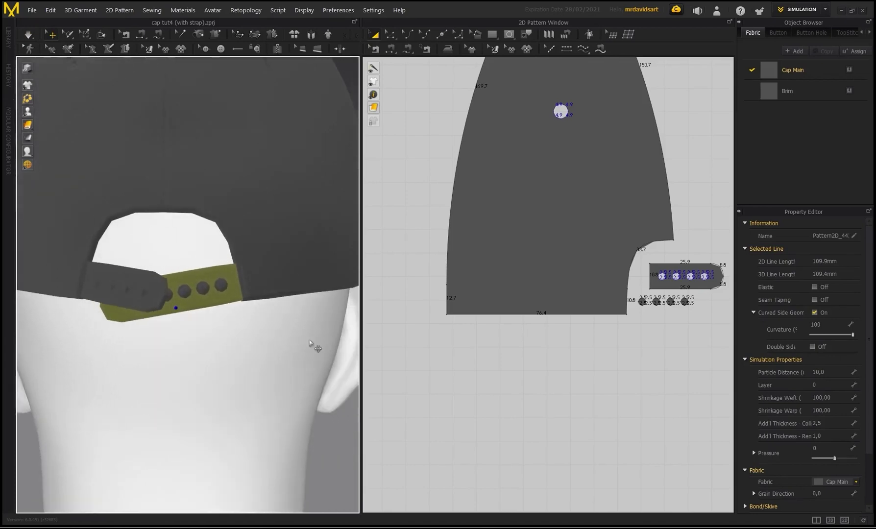
Examine the strap overlap in 3D and locate the matching holes on the longer and shorter strap patterns.
scroll(496, 357, "down", 2)
middle_click_drag(496, 356, 730, 370)
scroll(174, 296, "up", 1)
right_click_drag(173, 295, 155, 270)
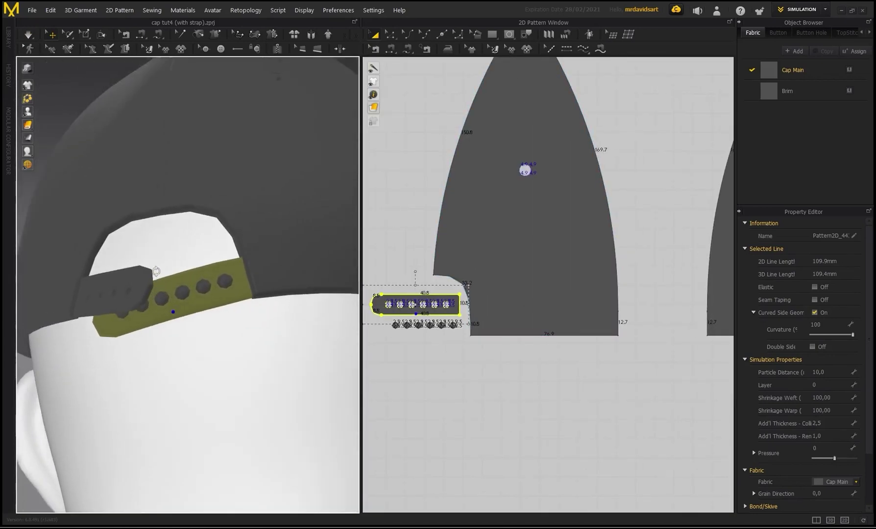
left_click(163, 300)
scroll(410, 313, "up", 4)
middle_click_drag(419, 317, 526, 338)
left_click(523, 309)
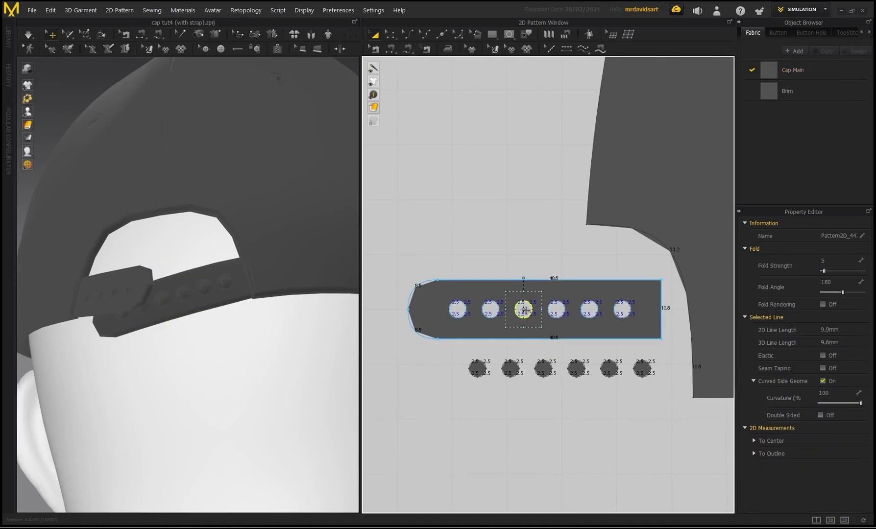
scroll(564, 366, "down", 4)
middle_click_drag(704, 411, 380, 348)
middle_click_drag(624, 343, 525, 349)
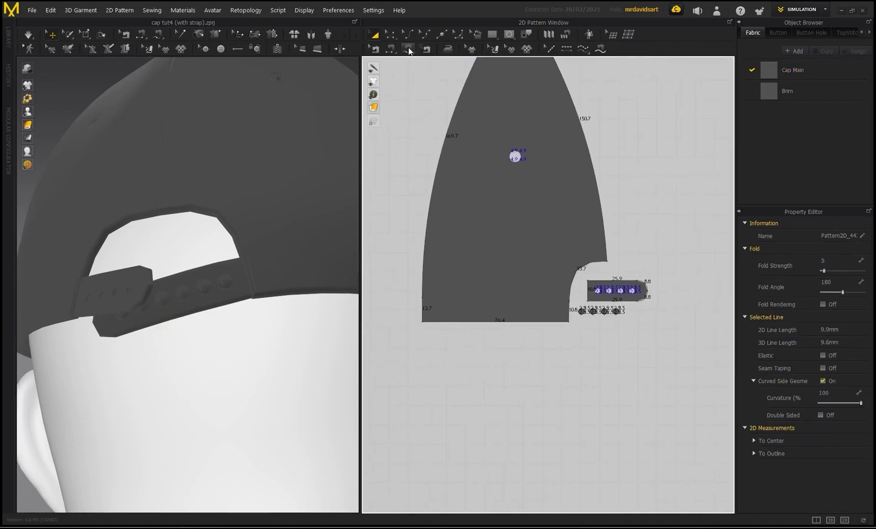
Free-sew the shorter strap's hole nearest its rounded end to the third hole from the longer strap's rounded end.
left_click(410, 50)
scroll(613, 271, "up", 3)
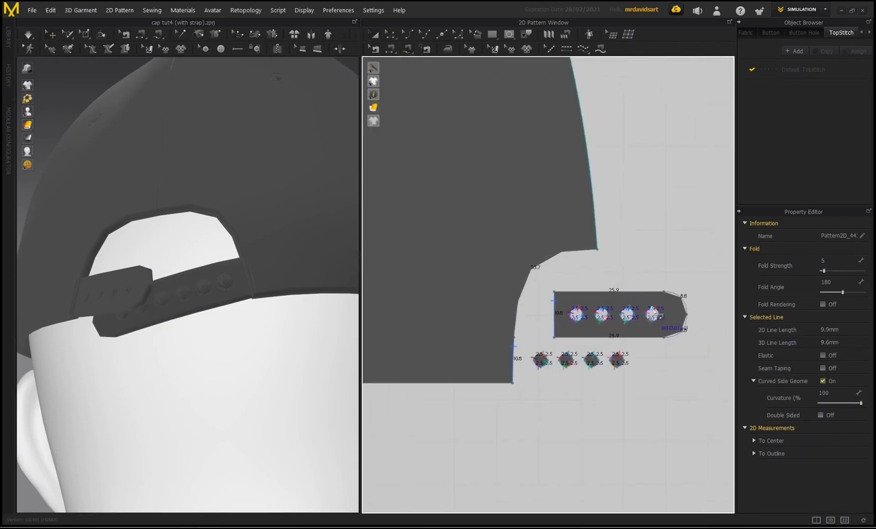
scroll(651, 313, "up", 3)
scroll(653, 311, "up", 3)
left_click(653, 309)
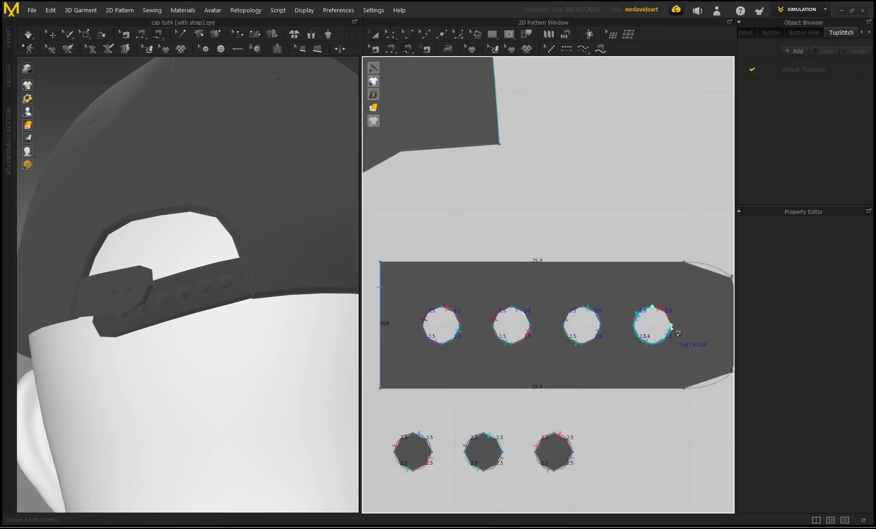
scroll(664, 318, "down", 8)
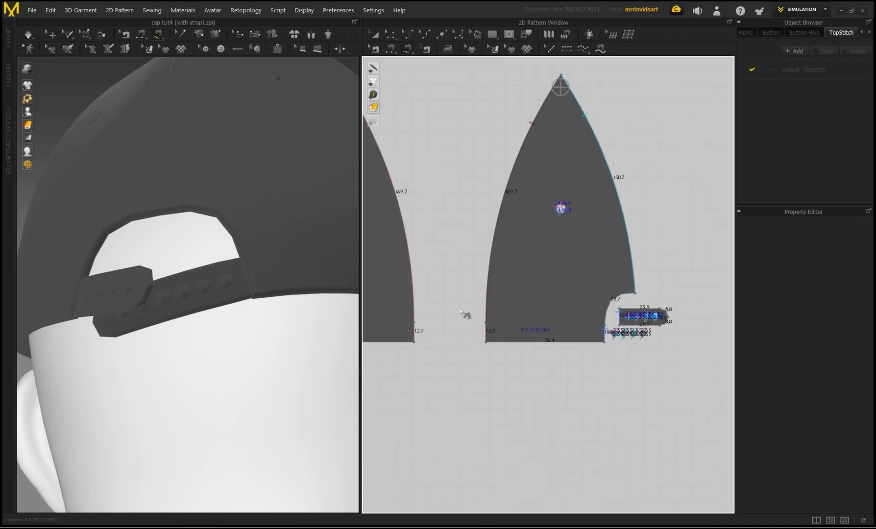
middle_click_drag(467, 317, 708, 308)
scroll(481, 320, "up", 4)
scroll(495, 301, "up", 2)
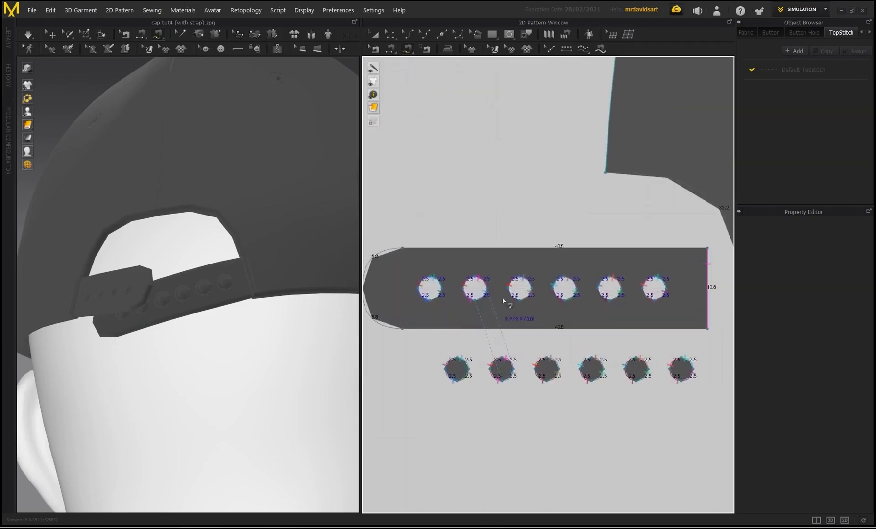
left_click(520, 278)
left_click(520, 283)
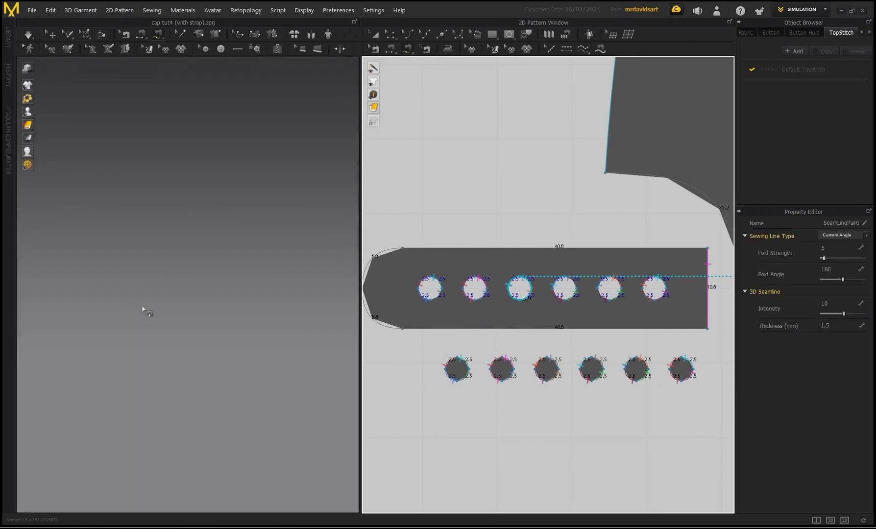
Simulate the new hole seam and pull the longer strap in 3D so both straps close over each other.
scroll(133, 299, "up", 3)
right_click_drag(143, 296, 137, 300)
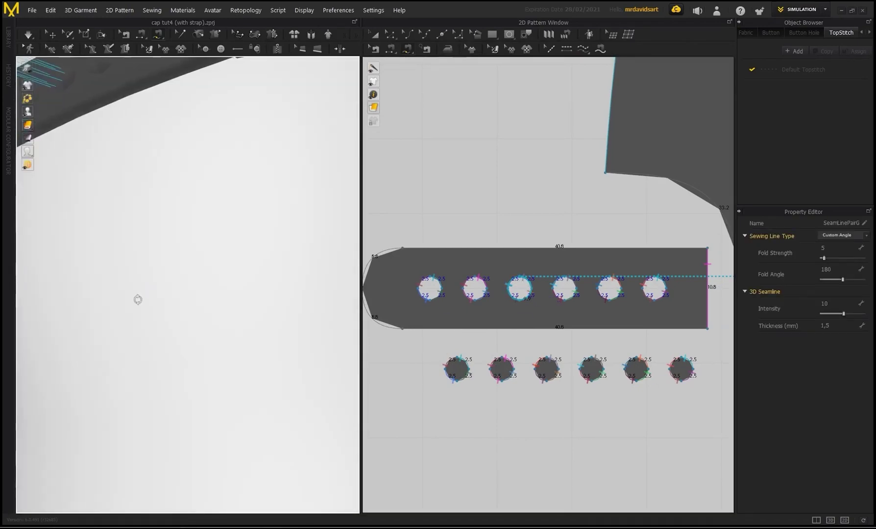
scroll(143, 226, "down", 4)
left_click(374, 34)
left_click(475, 257)
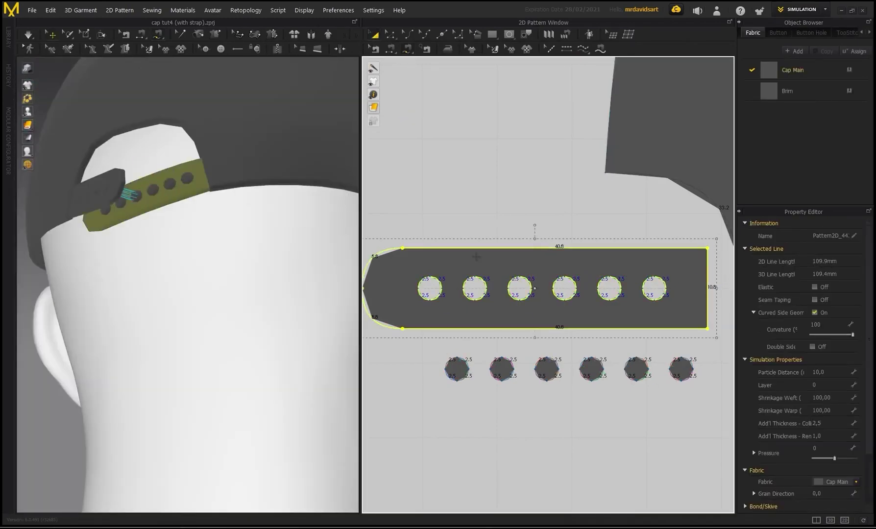
right_click_drag(233, 175, 203, 248)
scroll(209, 248, "up", 2)
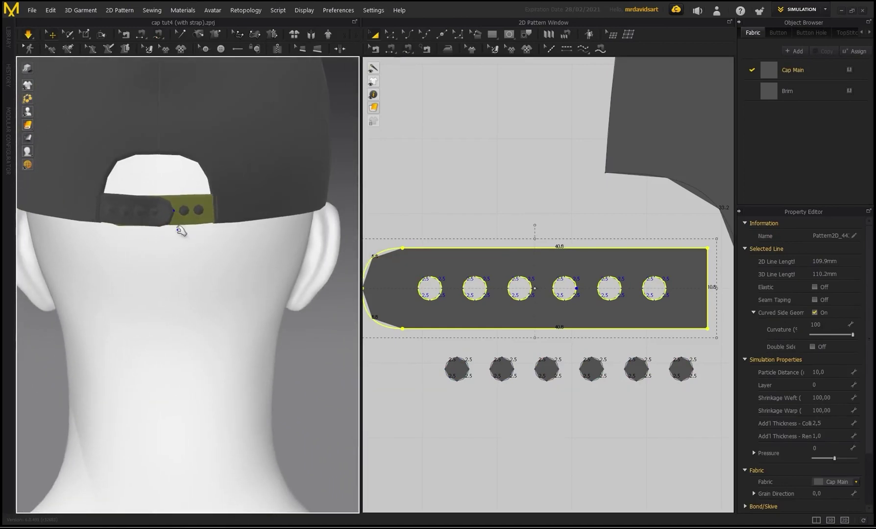
left_click_drag(179, 200, 147, 218)
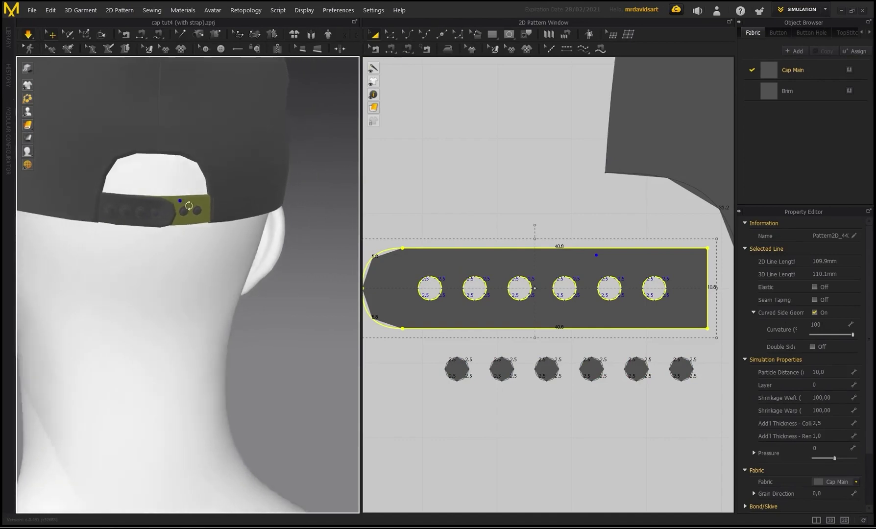
Clear the selection and examine the closed straps and the back of the cap from several angles without the avatar.
right_click_drag(147, 218, 80, 178)
right_click_drag(140, 207, 218, 268)
right_click_drag(188, 210, 203, 141)
left_click(308, 162)
scroll(185, 176, "down", 5)
right_click_drag(186, 177, 219, 200)
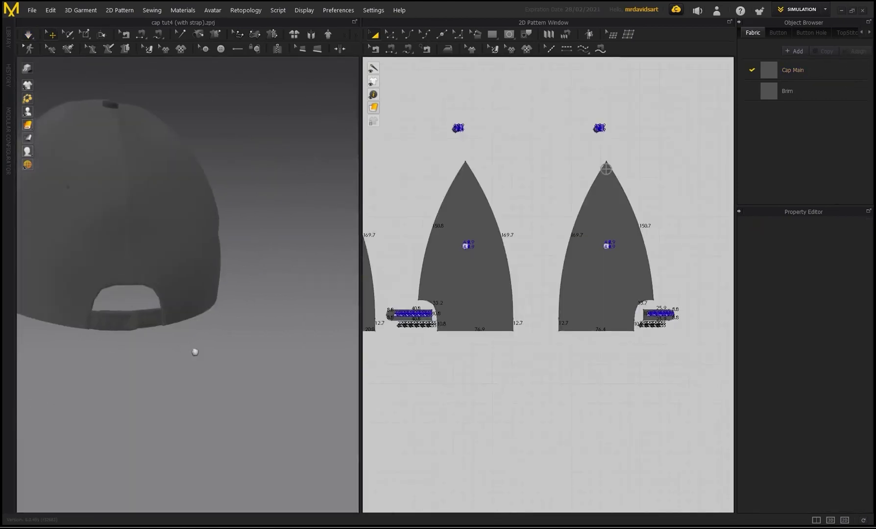
scroll(194, 352, "up", 3)
right_click_drag(164, 324, 125, 388)
middle_click_drag(105, 333, 144, 335)
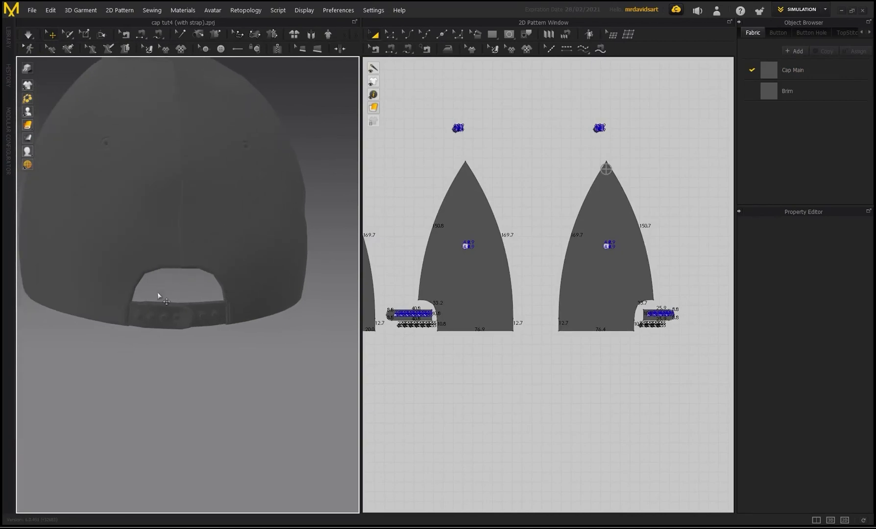
Offset the curved opening edge and the short straight edge below it as an internal line on the longer strap's back panel.
scroll(437, 313, "up", 3)
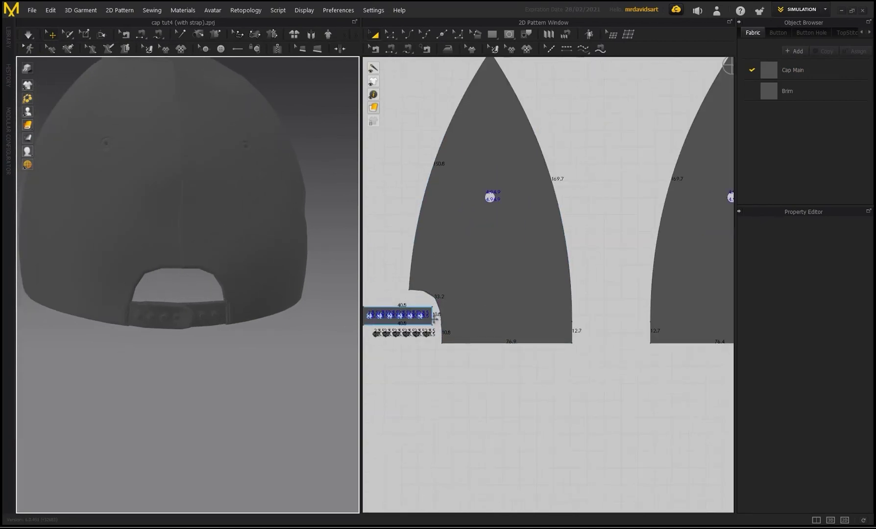
left_click(390, 34)
scroll(461, 321, "up", 3)
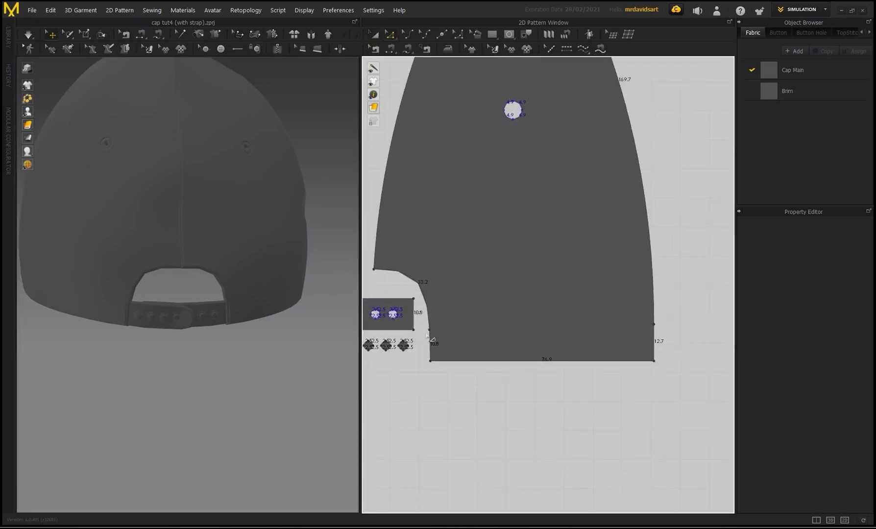
left_click(427, 316)
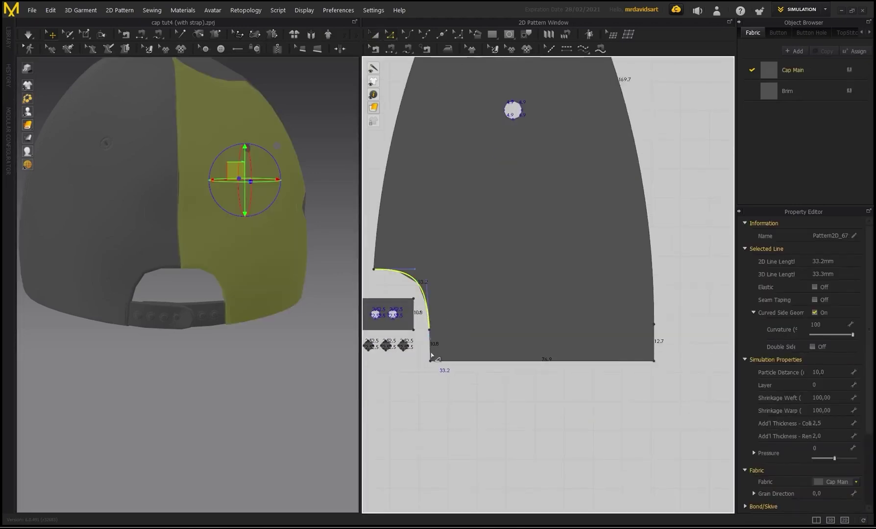
scroll(431, 355, "up", 2)
right_click(430, 350)
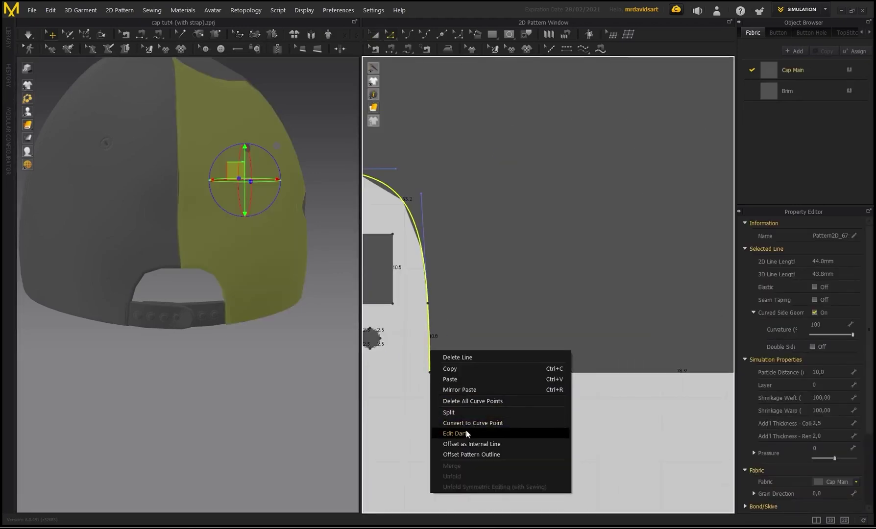
left_click(466, 443)
left_click(417, 299)
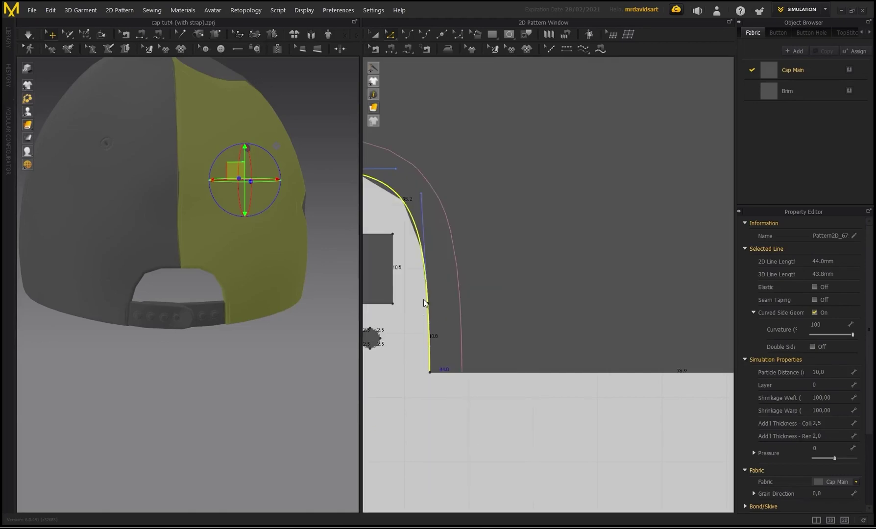
Offset the curved opening edge and the short straight edge below it as a 5 mm internal line on the shorter strap's back panel.
scroll(567, 302, "down", 5)
middle_click_drag(705, 298, 547, 302)
scroll(572, 302, "up", 4)
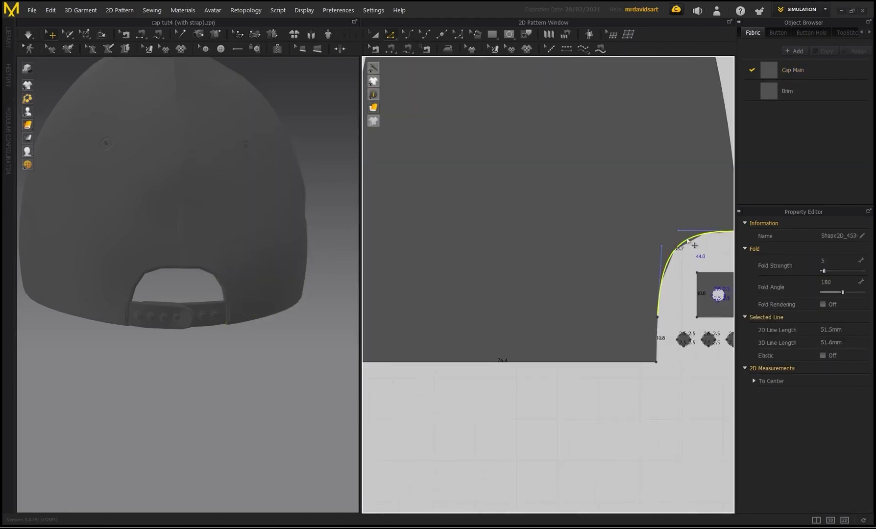
left_click(688, 245)
right_click(656, 346)
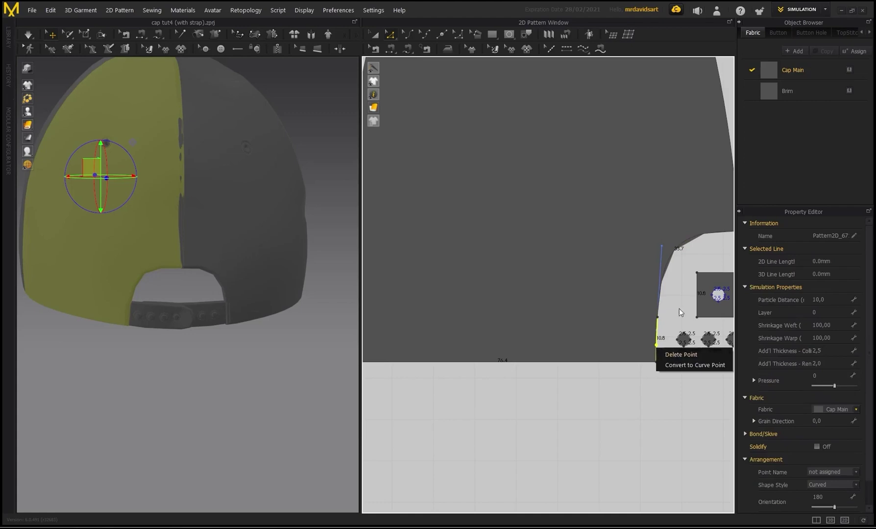
left_click(678, 308)
left_click(669, 259)
left_click(657, 350, "shift")
right_click(656, 350)
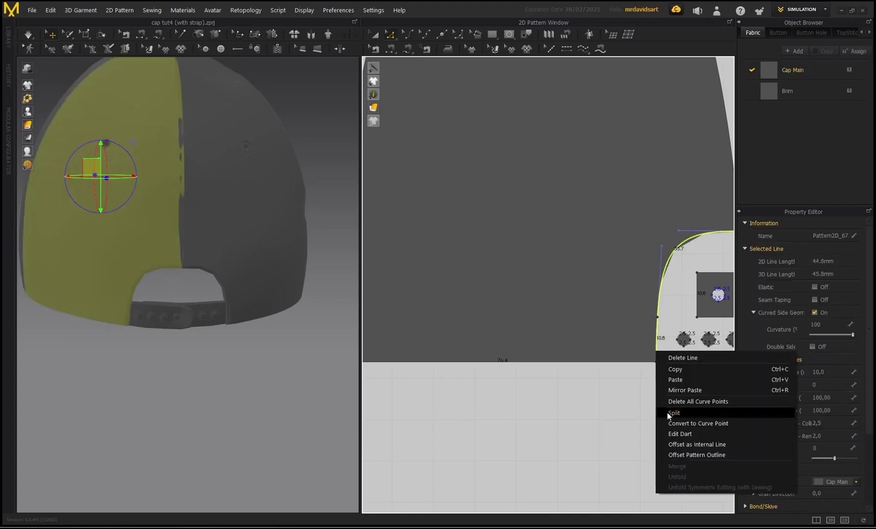
left_click(685, 444)
left_click(416, 299)
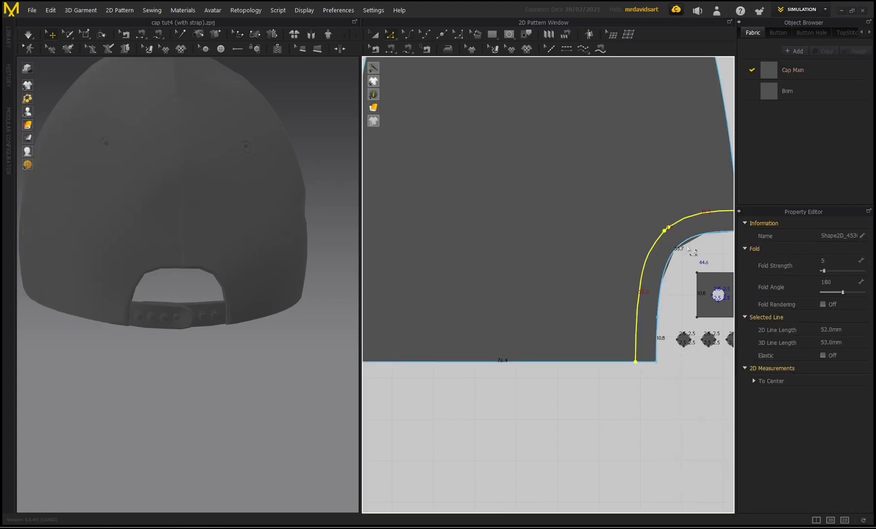
Cut the shorter strap's back panel along its offset internal line and delete the narrow strip that is cut off.
right_click(647, 260)
left_click(670, 341)
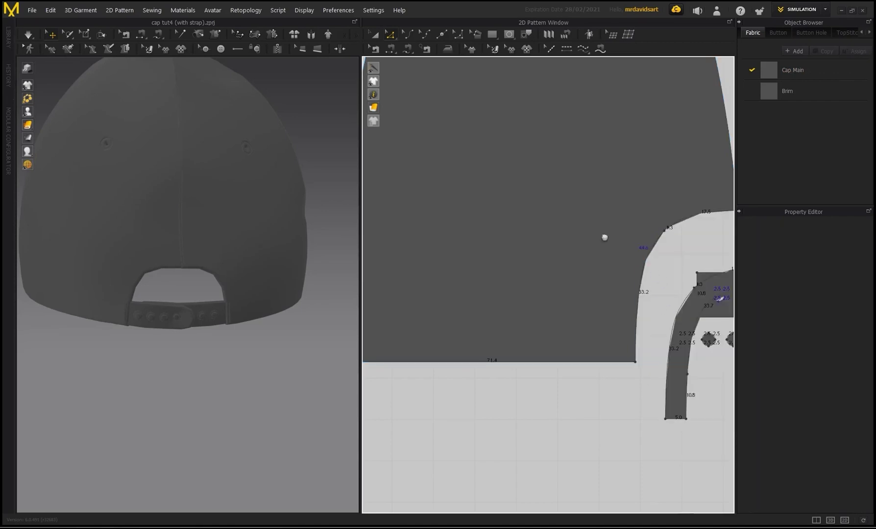
scroll(604, 236, "down", 5)
key("a")
left_click(535, 333)
key("Delete")
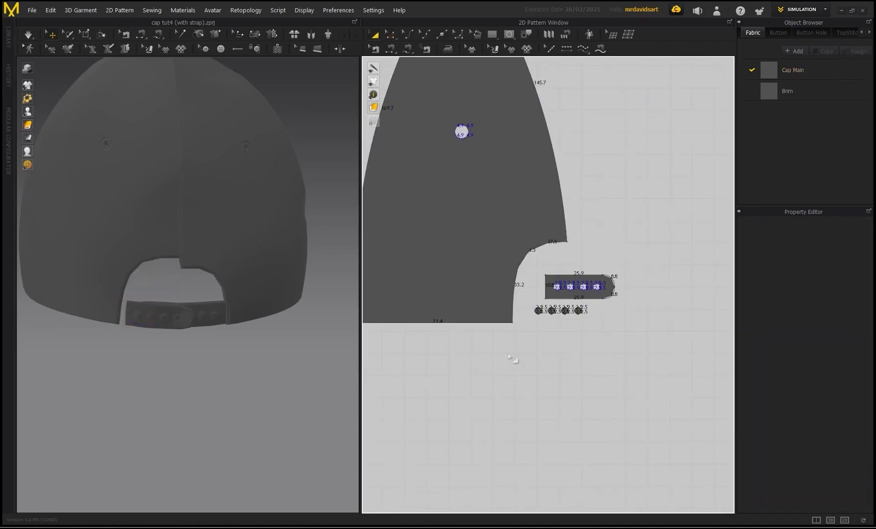
Cut the longer strap's back panel along its offset internal line and delete the cut-off strip around the opening.
middle_click_drag(438, 348, 730, 358)
middle_click_drag(477, 308, 610, 322)
scroll(610, 322, "up", 3)
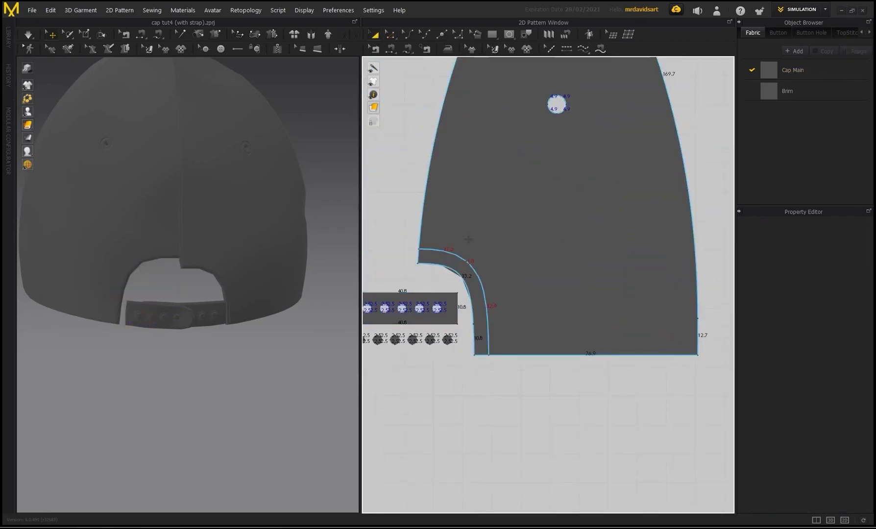
left_click(463, 260)
right_click(464, 261)
left_click(492, 354)
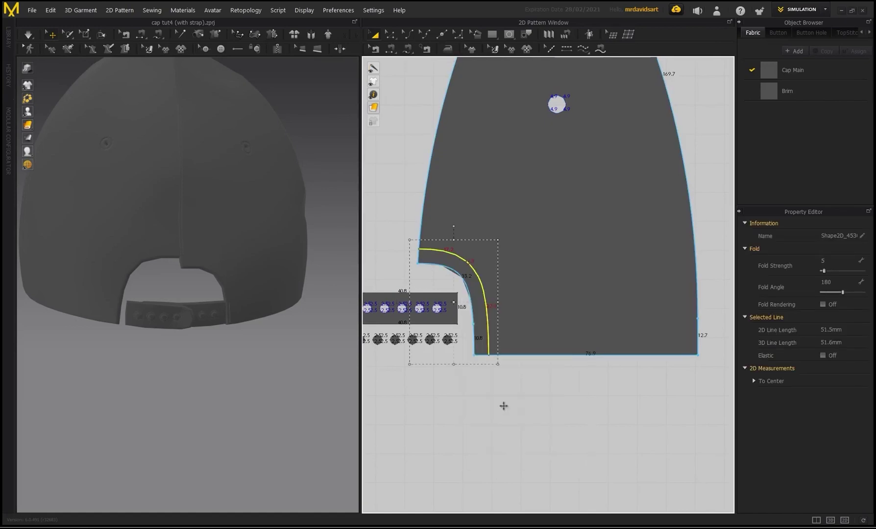
left_click_drag(479, 316, 457, 357)
left_click(457, 357)
key("Delete")
Move the longer strap beside its trimmed panel's bottom corner and add a point on the opening edge level with the strap's top.
scroll(456, 316, "up", 2)
left_click_drag(448, 317, 482, 358)
scroll(517, 381, "up", 3)
left_click(477, 230)
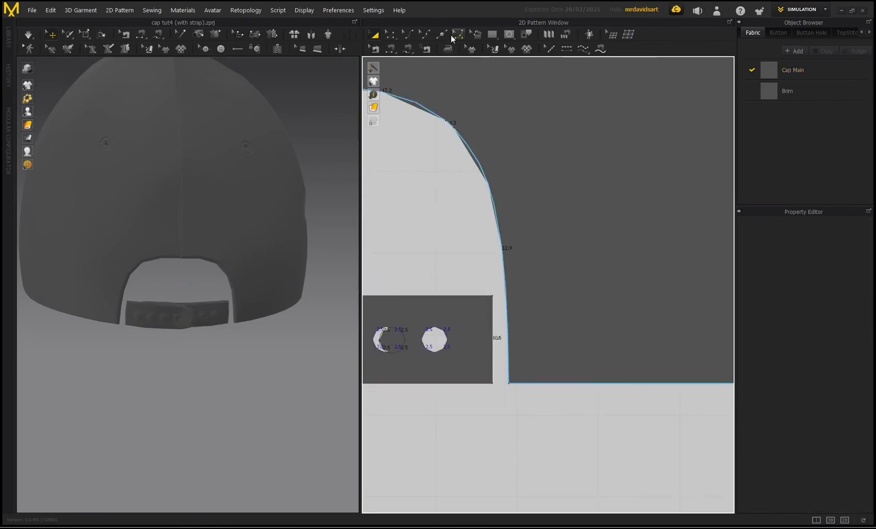
left_click(442, 34)
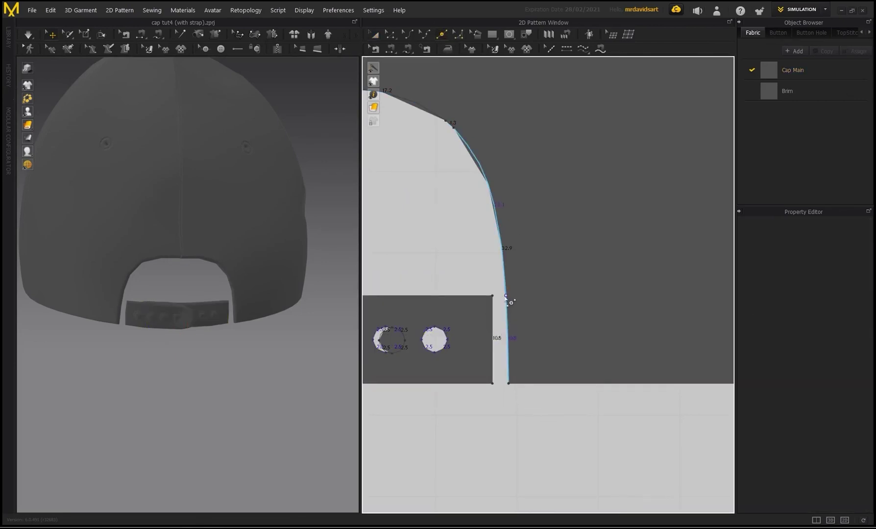
left_click(506, 295)
Segment-sew the longer strap's straight end to the 10.8 mm segment at the bottom of its panel's opening edge.
left_click(390, 50)
left_click(494, 314)
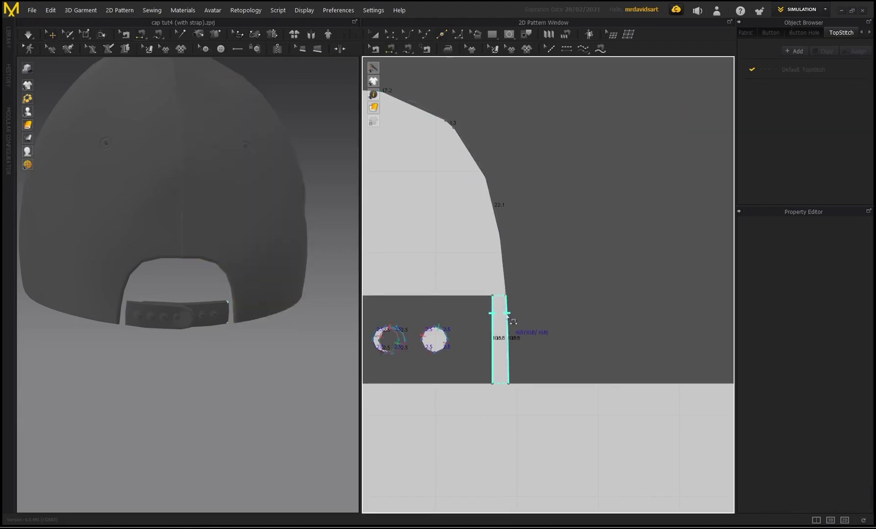
left_click(508, 315)
Move the shorter strap beside its trimmed panel's bottom corner and split the opening edge level with the strap's top, 10.8 mm up.
scroll(510, 315, "down", 8)
middle_click_drag(625, 287, 422, 275)
scroll(583, 278, "up", 4)
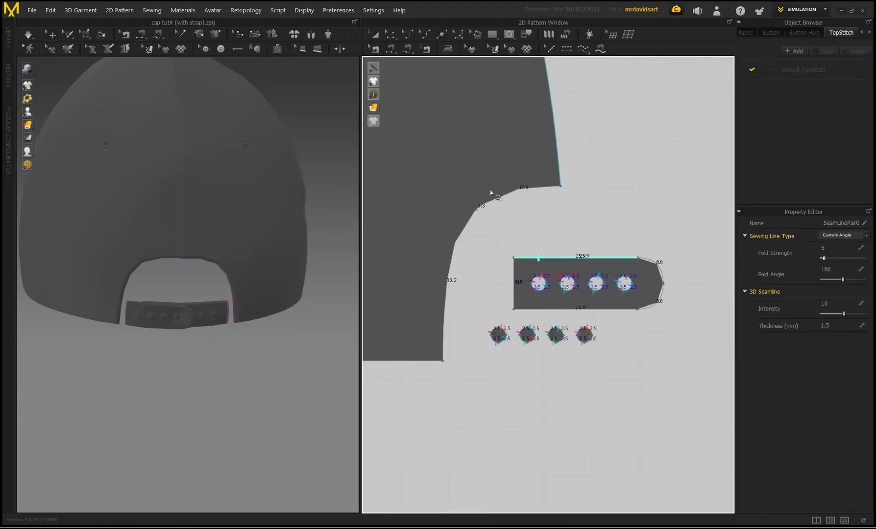
left_click(373, 36)
left_click(539, 267)
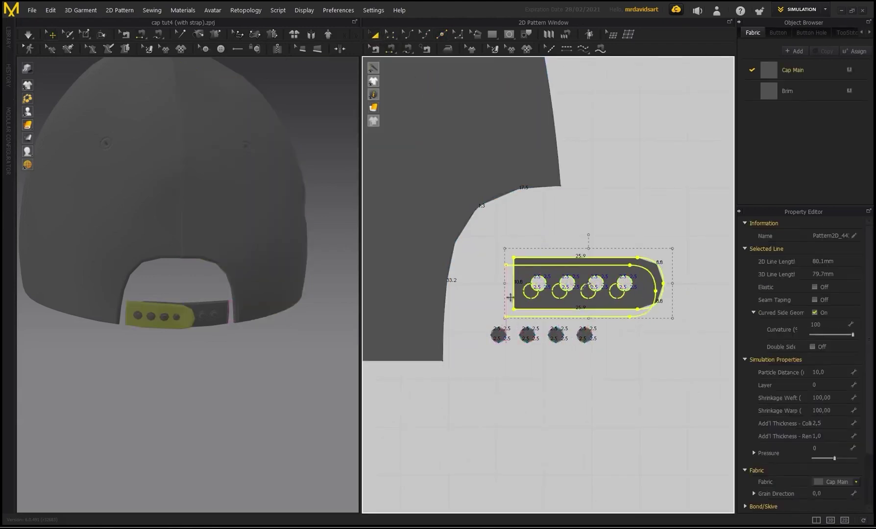
left_click_drag(539, 267, 479, 319)
middle_click_drag(525, 259, 594, 252)
left_click(598, 253)
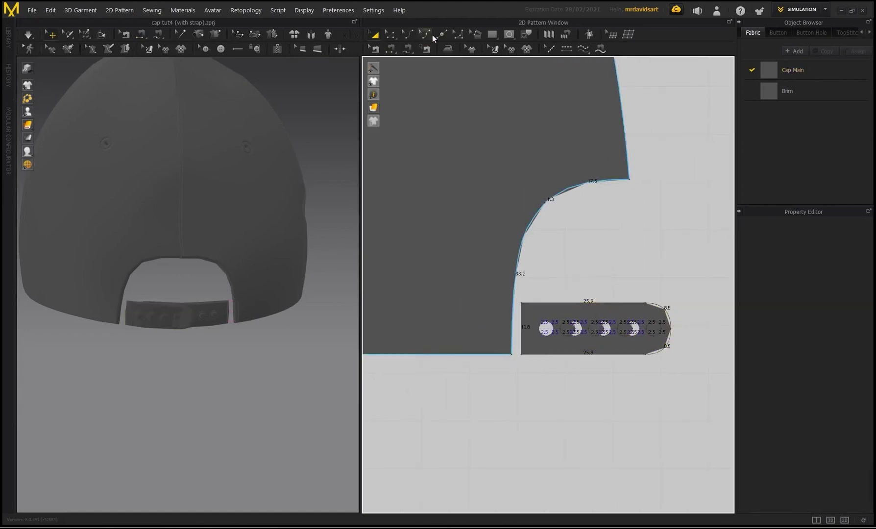
left_click(441, 35)
scroll(525, 323, "up", 4)
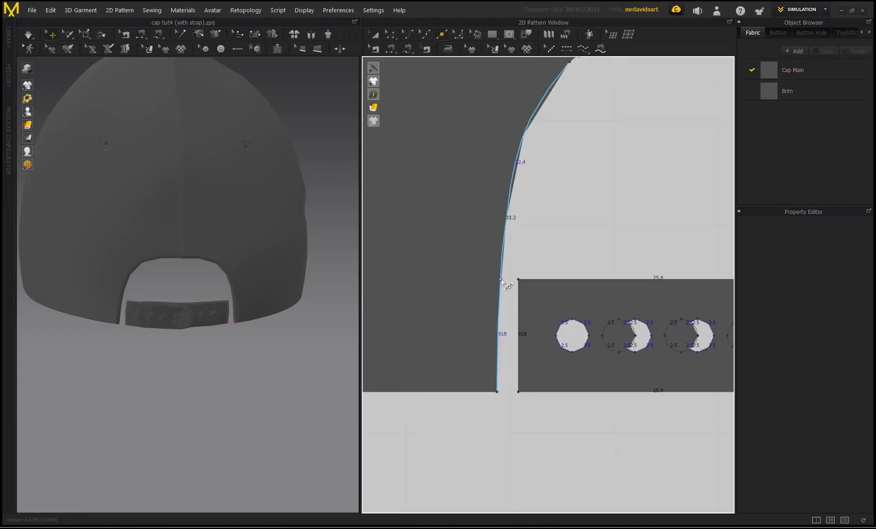
left_click(507, 285)
Segment-sew the shorter strap's straight end to the new lower edge segment and move the strap up off its small round pieces.
left_click(392, 49)
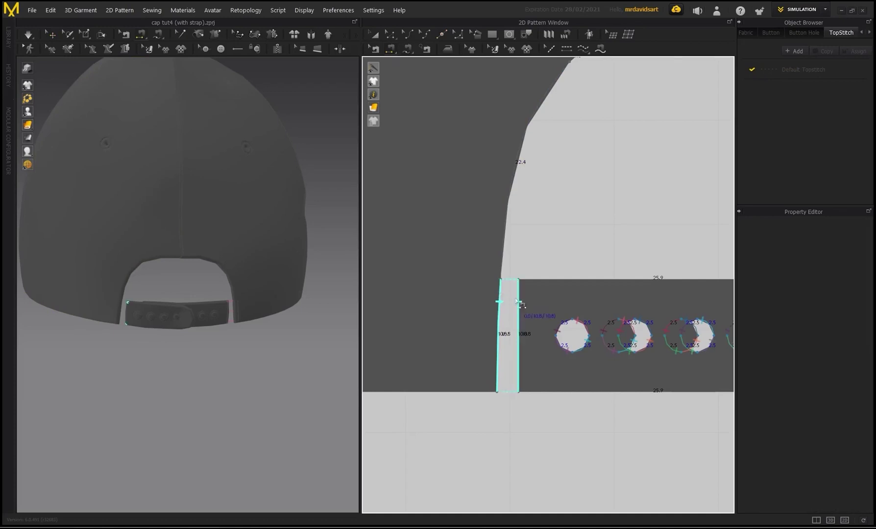
scroll(519, 294, "down", 3)
key("a")
left_click(593, 276)
left_click_drag(593, 277, 610, 214)
left_click(592, 386)
Move the longer strap up in the 2D pattern so it sits clear of its row of small round pieces.
scroll(675, 343, "down", 7)
middle_click_drag(372, 294, 534, 301)
scroll(521, 295, "up", 4)
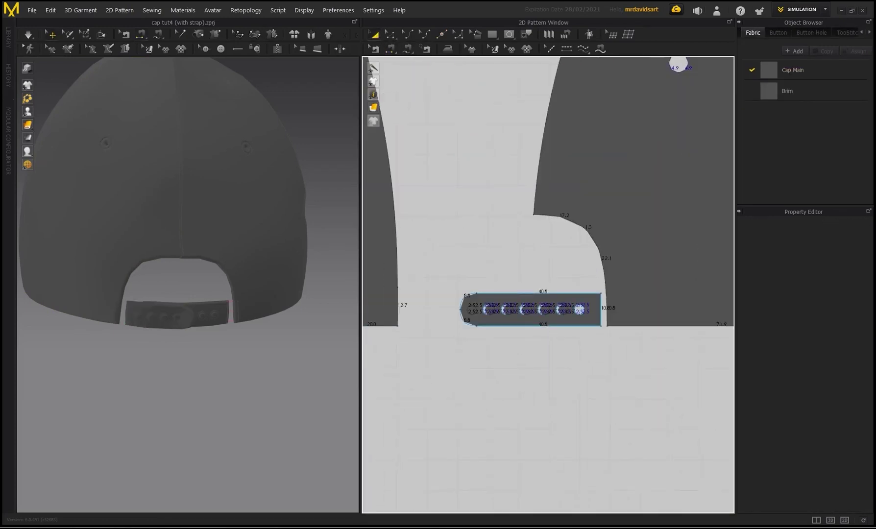
left_click_drag(539, 306, 528, 267)
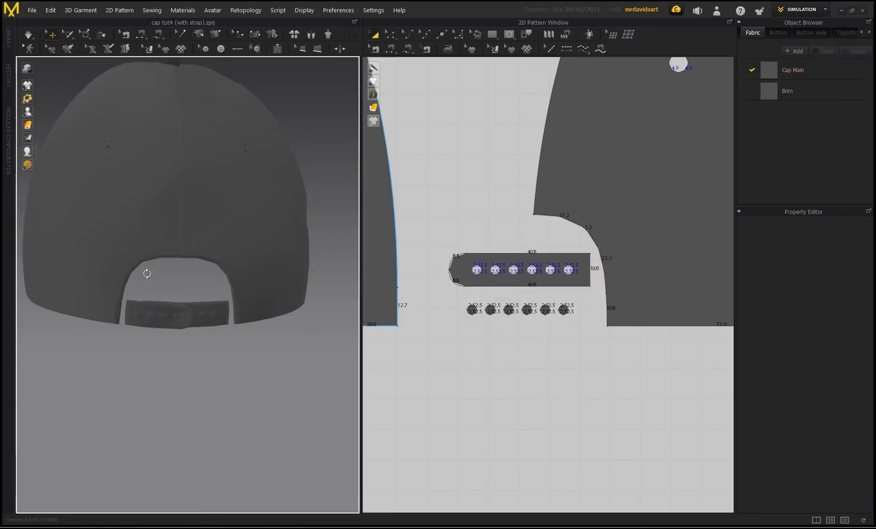
Simulate the new strap seams and tug the back panels in 3D to draw the straps against the opening edges.
left_click(118, 311)
left_click(250, 318)
left_click(113, 312)
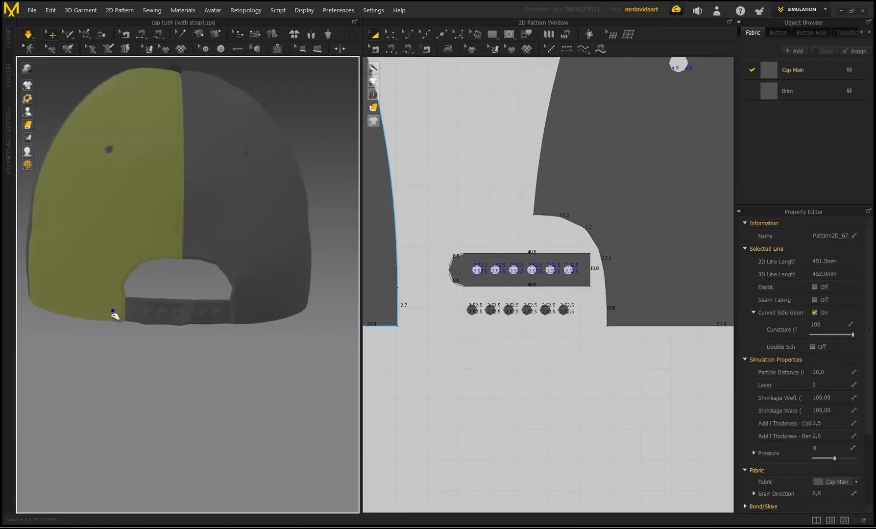
left_click(190, 349)
Examine the joined straps and the trimmed back opening up close and from several angles.
scroll(191, 346, "up", 5)
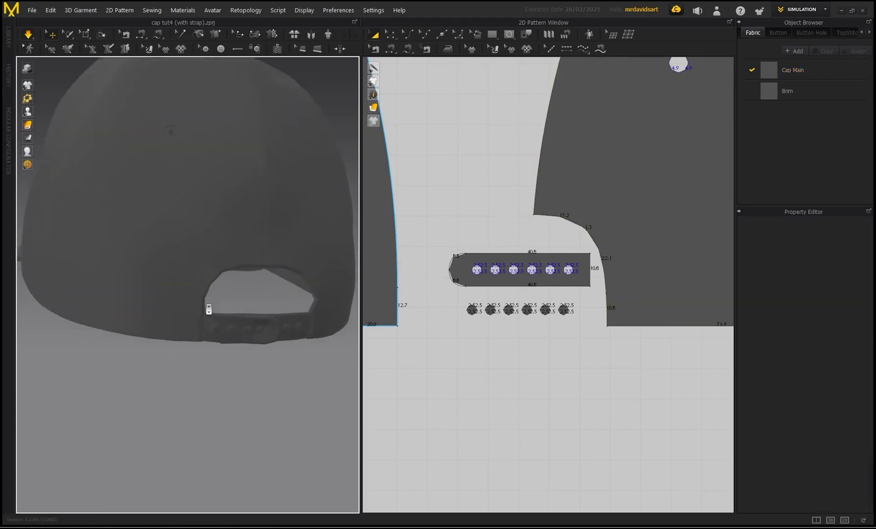
right_click_drag(206, 298, 111, 306)
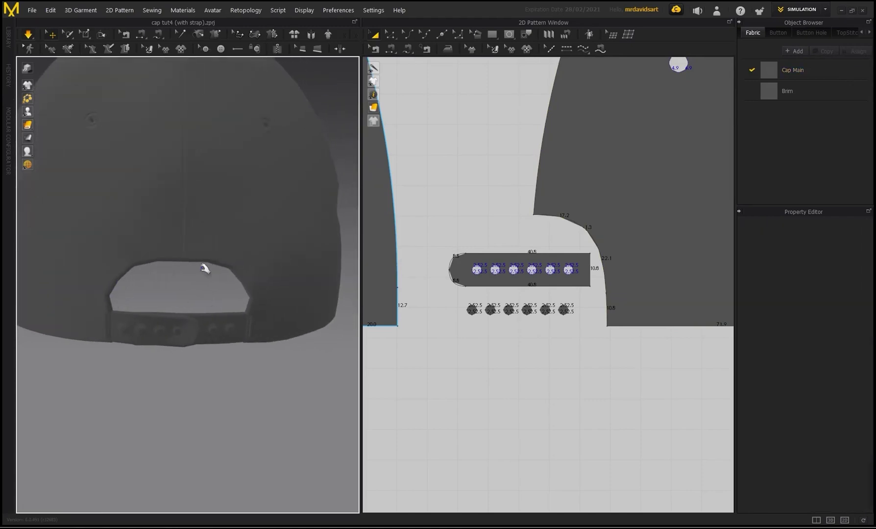
scroll(201, 289, "down", 3)
right_click_drag(199, 295, 274, 267)
scroll(229, 291, "down", 4)
scroll(113, 297, "up", 3)
scroll(119, 287, "up", 2)
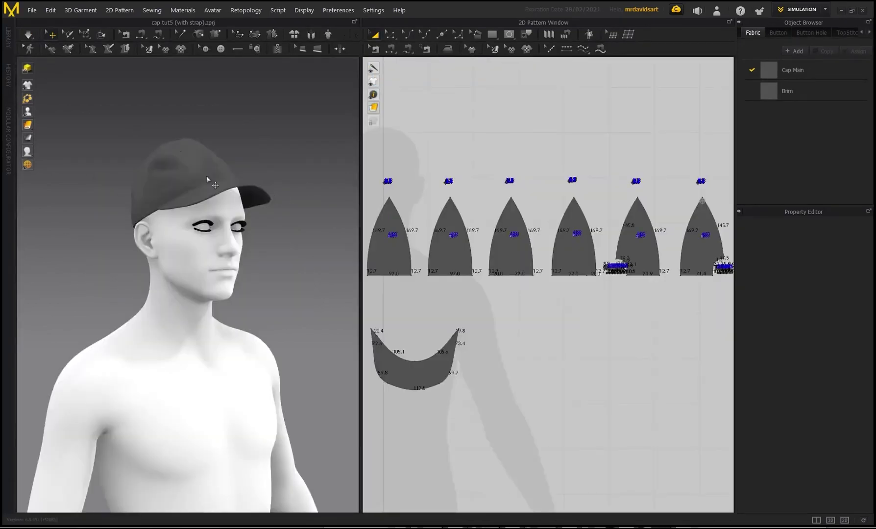
Examine the cap on the avatar from the front, side and back, toggling the garment's seamline display.
right_click_drag(206, 176, 191, 258)
right_click_drag(182, 179, 187, 172)
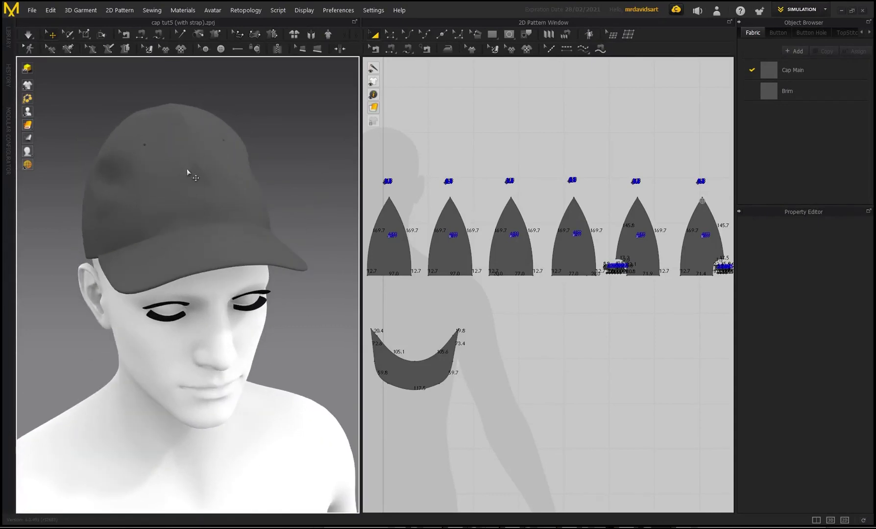
mouse_move(31, 89)
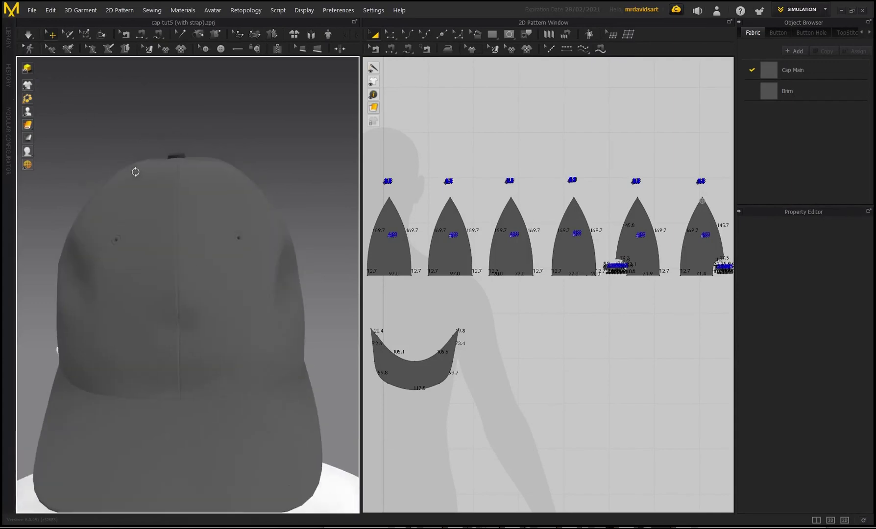
mouse_move(144, 211)
right_mouse_down()
mouse_move(162, 231)
mouse_move(148, 216)
right_mouse_up()
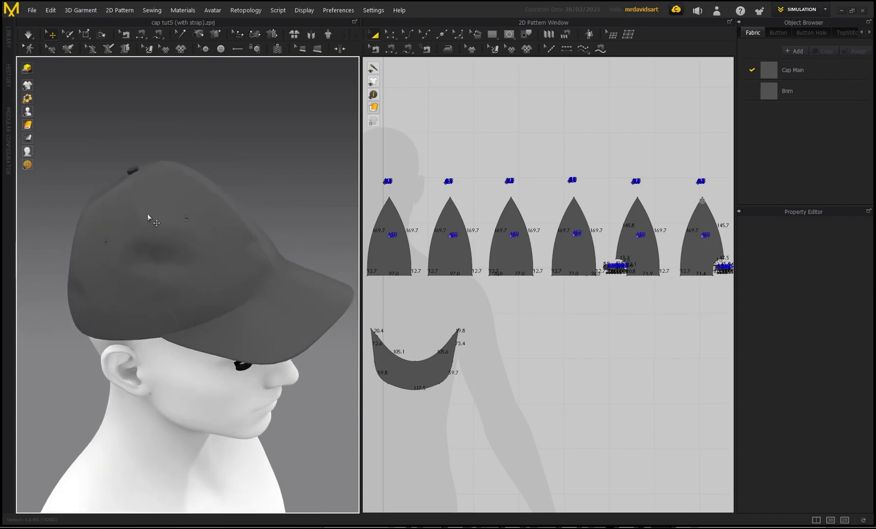
scroll(175, 226, "up", 2)
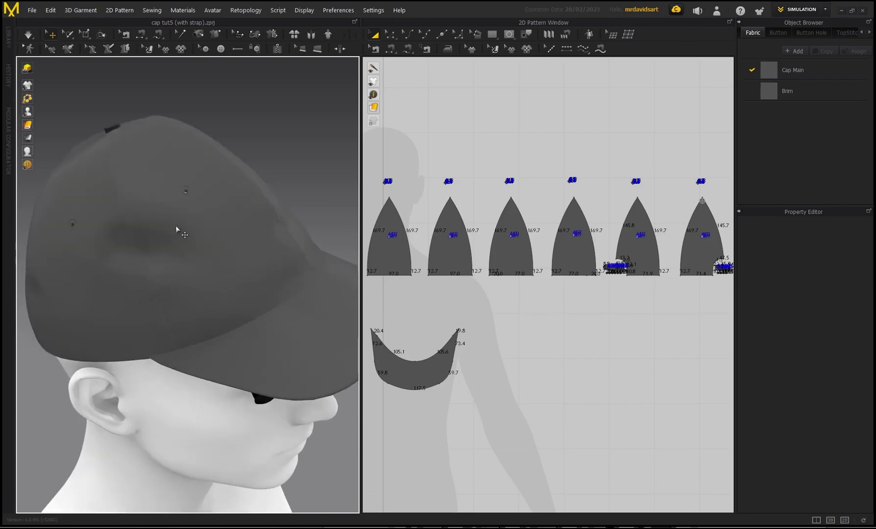
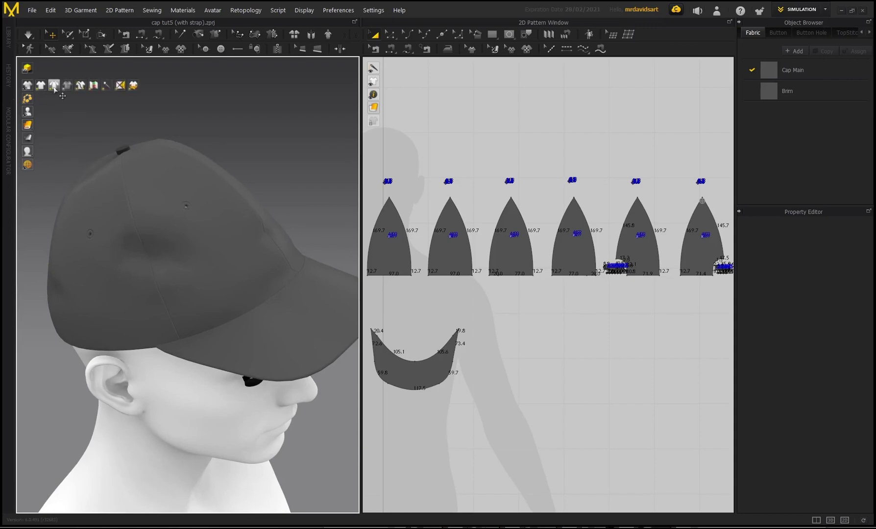
left_click(54, 86)
right_click_drag(150, 250, 229, 237)
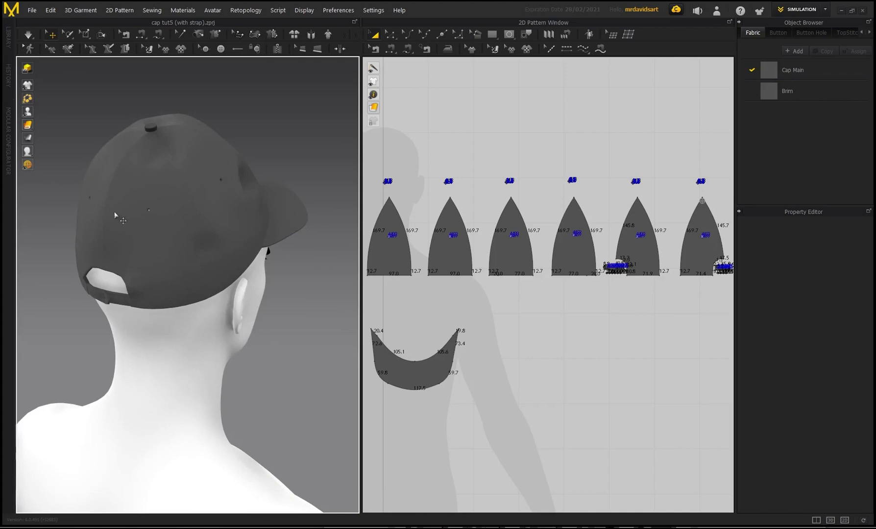
right_click_drag(99, 256, 163, 219)
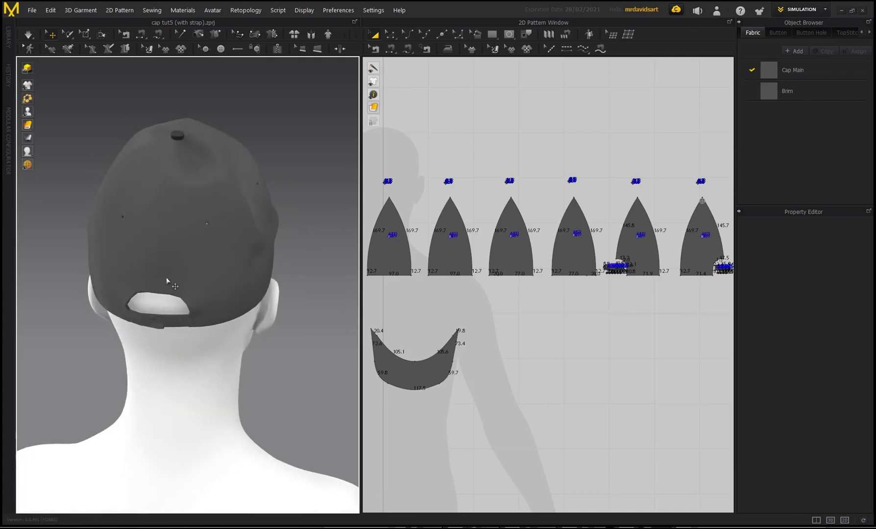
right_click_drag(170, 283, 117, 271)
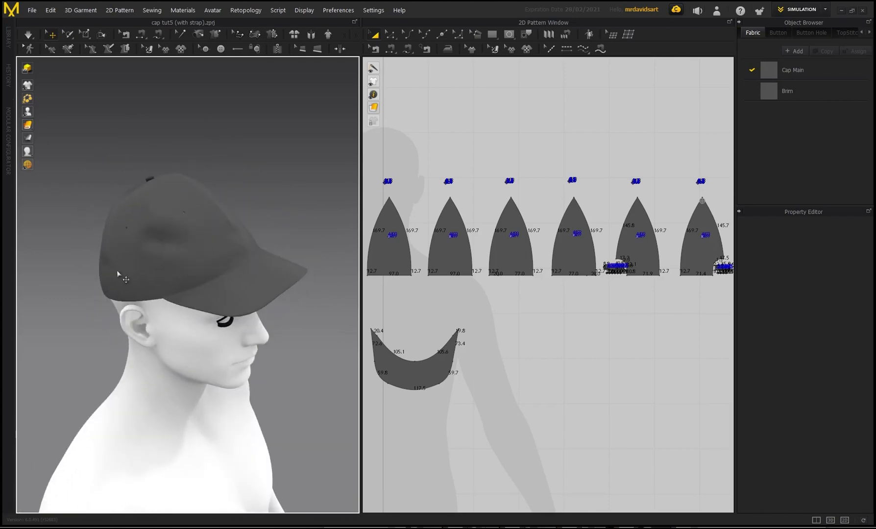
right_click_drag(187, 244, 157, 230)
scroll(155, 228, "up", 3)
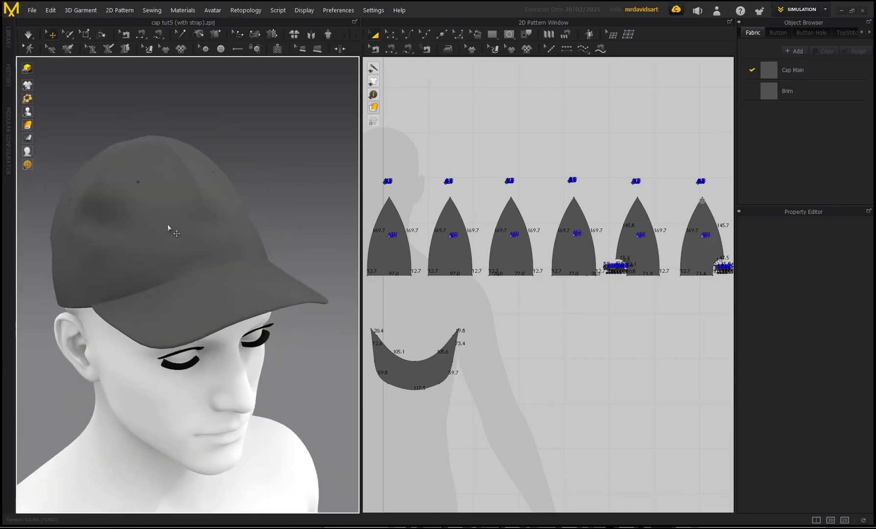
right_click_drag(179, 214, 195, 190)
right_click_drag(216, 224, 188, 209)
right_click_drag(124, 194, 149, 220)
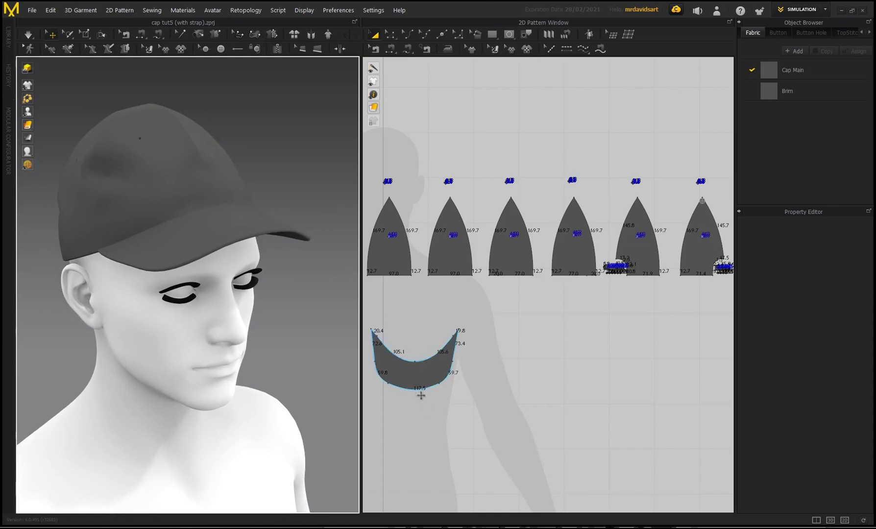
Set the brim's additional rendering thickness to 1.5 mm and clear the selection.
left_click(403, 376)
left_click(826, 437)
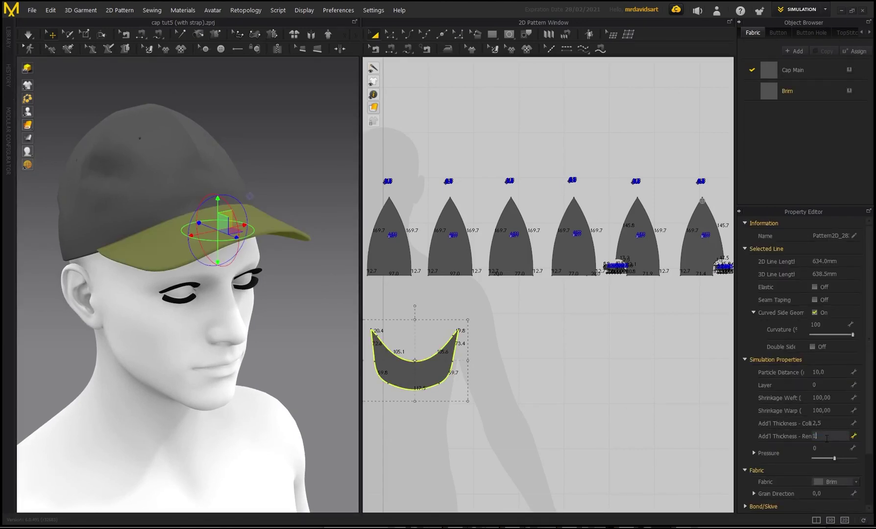
key("Return")
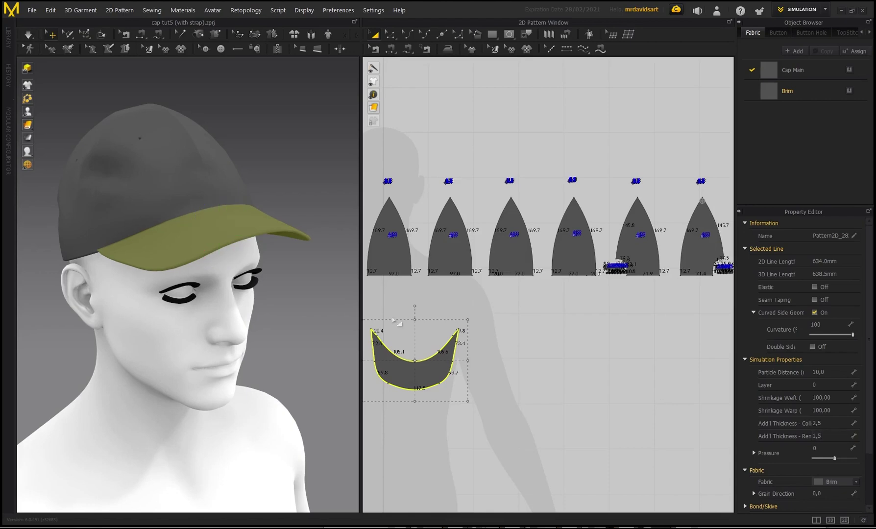
left_click(261, 197)
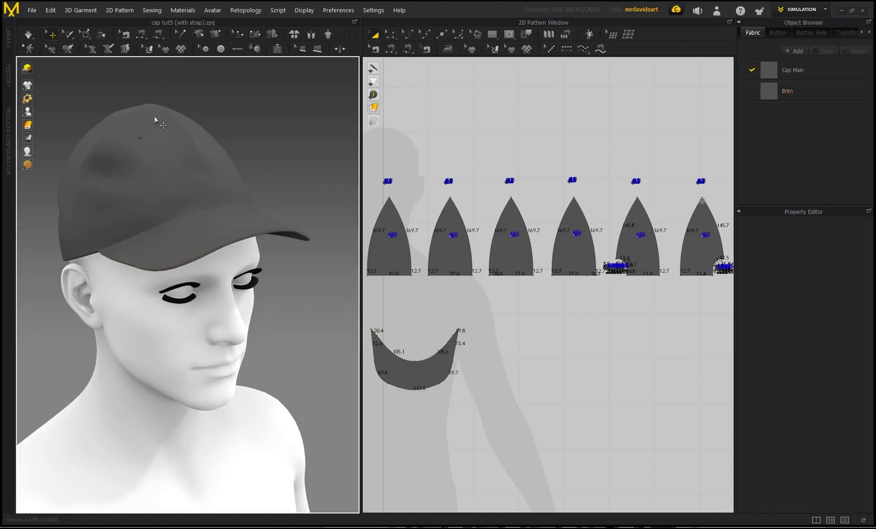
Offset the outlines of all six crown panels inward by 1 mm as internal lines.
right_click_drag(169, 151, 209, 157)
scroll(422, 191, "down", 2)
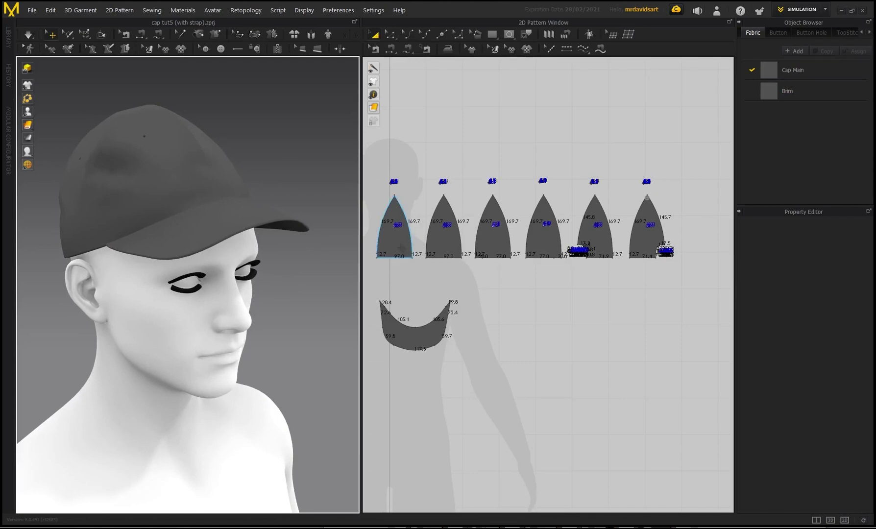
left_click(402, 247)
left_click(448, 246, "shift")
left_click(496, 245, "shift")
left_click(546, 244, "shift")
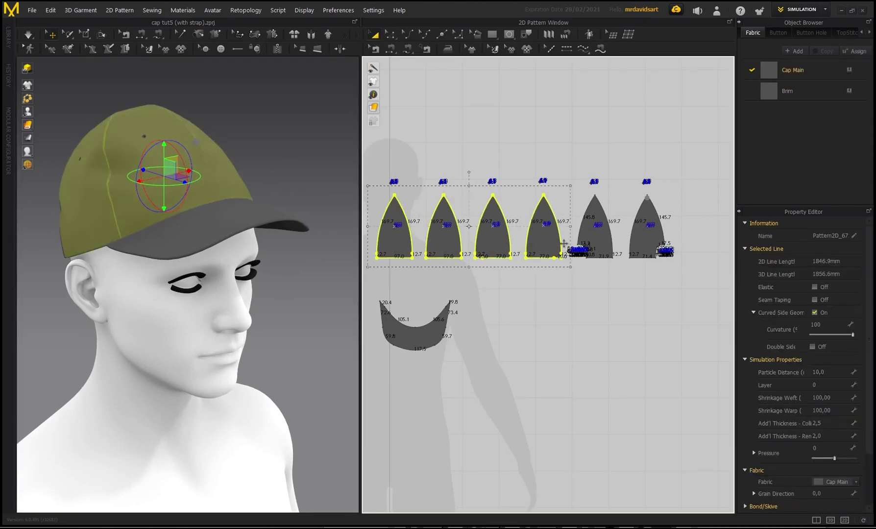
left_click(596, 234, "shift")
left_click(647, 234, "shift")
scroll(637, 241, "up", 5)
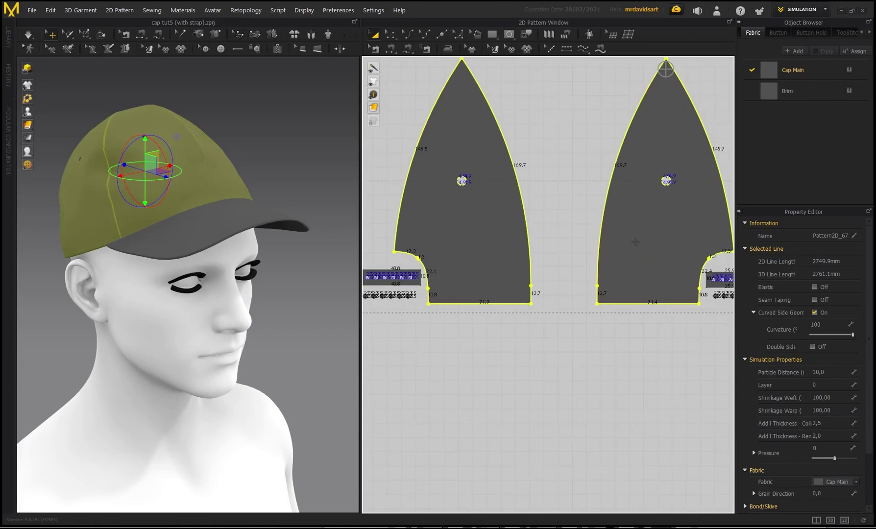
right_click(635, 242)
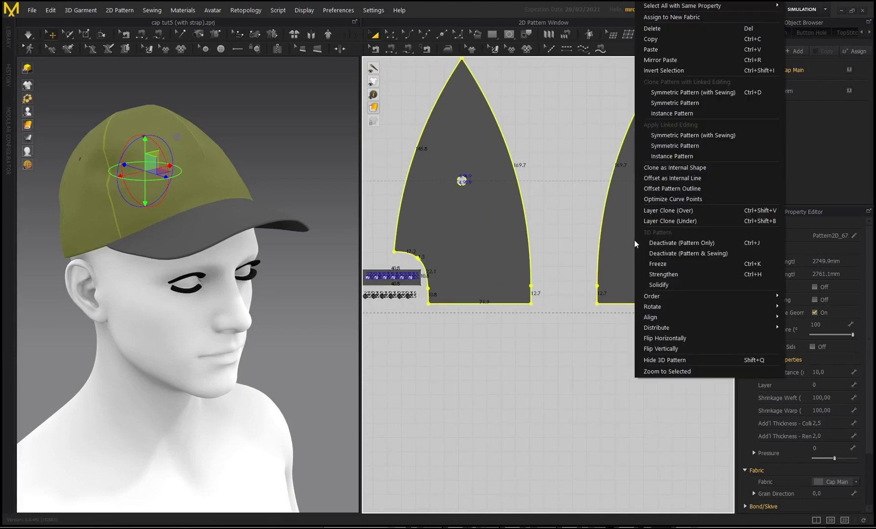
left_click(666, 179)
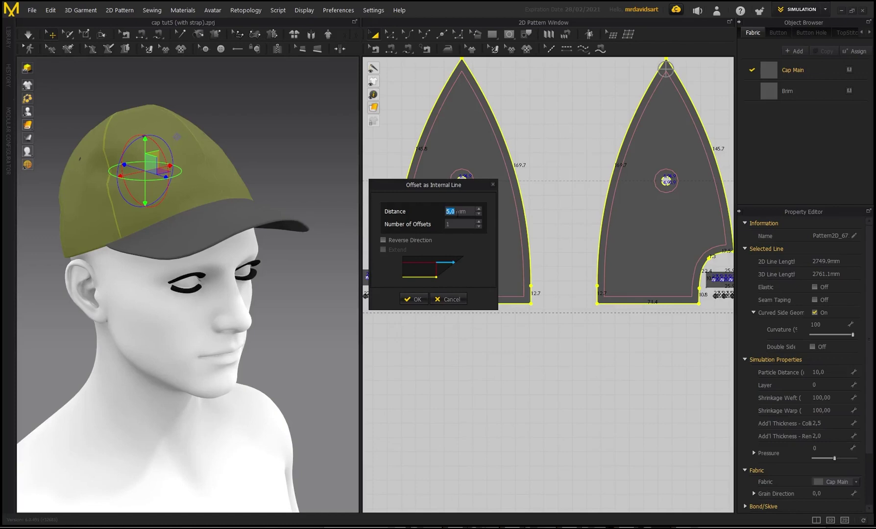
type("1")
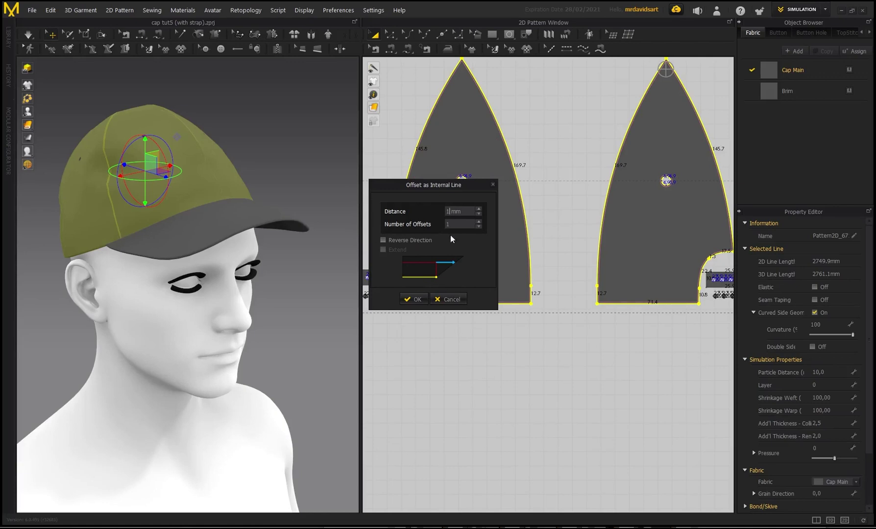
left_click(417, 299)
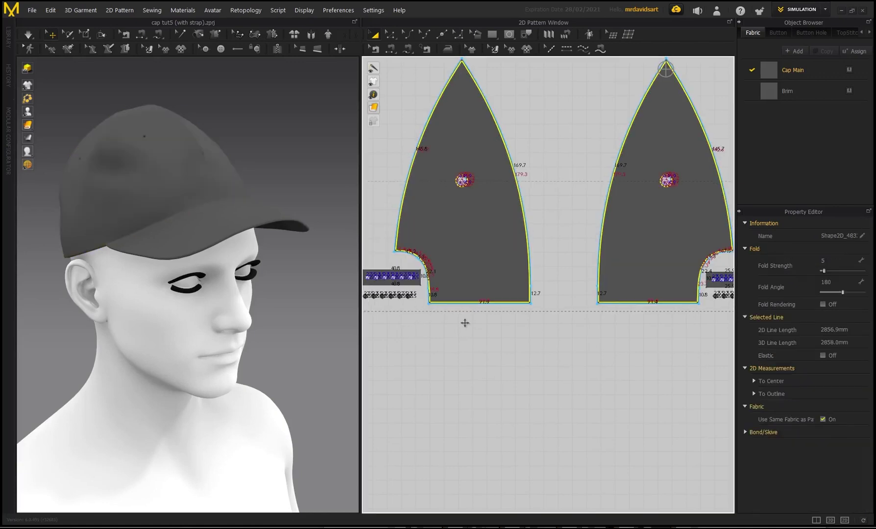
Cut and sew the crown panels along the new internal lines, and move the separated thin edge strips above the panels.
right_click(523, 302)
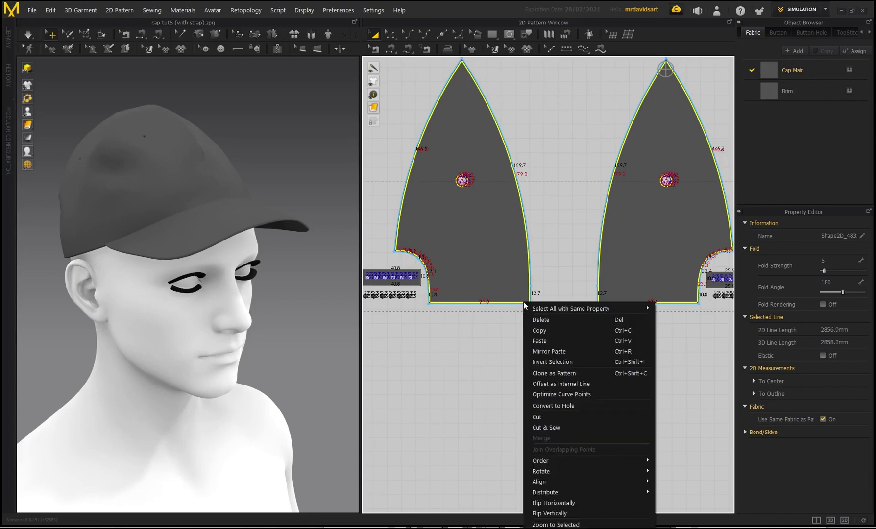
left_click(552, 428)
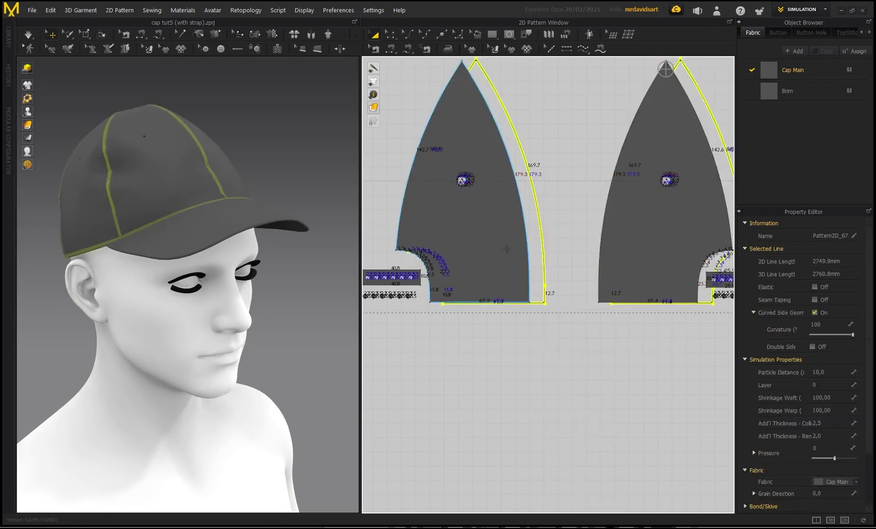
scroll(503, 221, "down", 3)
scroll(495, 156, "down", 3)
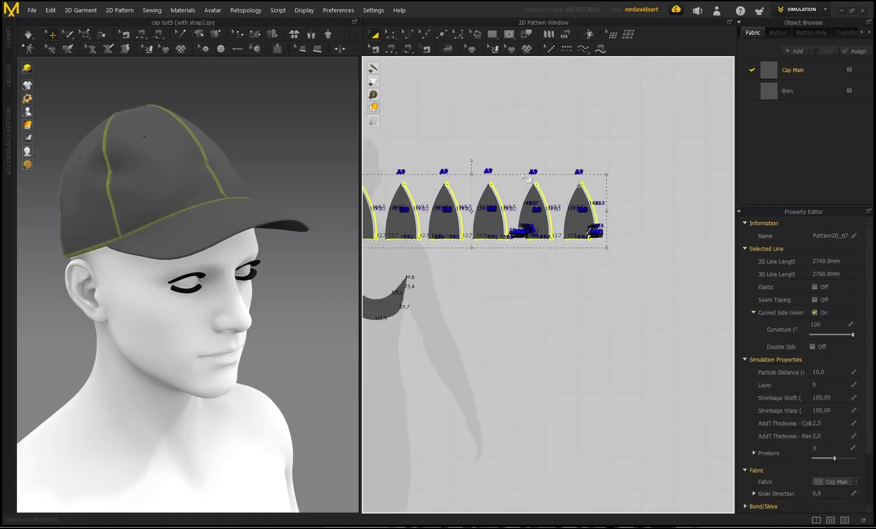
left_click_drag(596, 229, 593, 151)
left_click(476, 112)
scroll(447, 233, "up", 3)
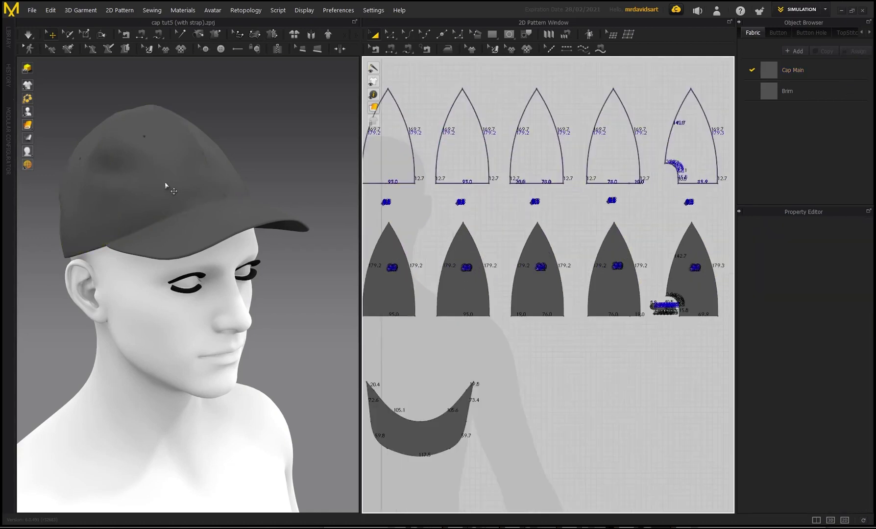
Set the additional rendering thickness of the six inner crown panels to 2.5 mm and clear the selection.
right_click_drag(241, 189, 208, 151)
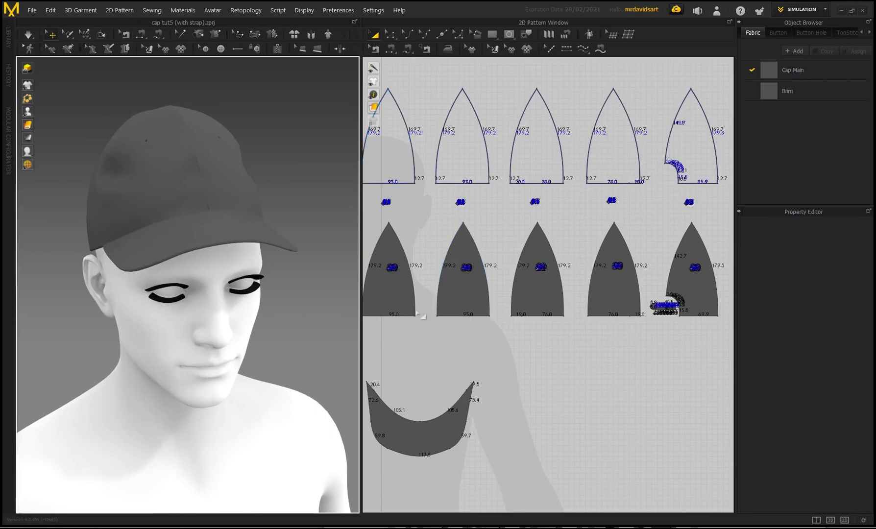
left_click(389, 289)
left_click(463, 289, "shift")
left_click(552, 304, "shift")
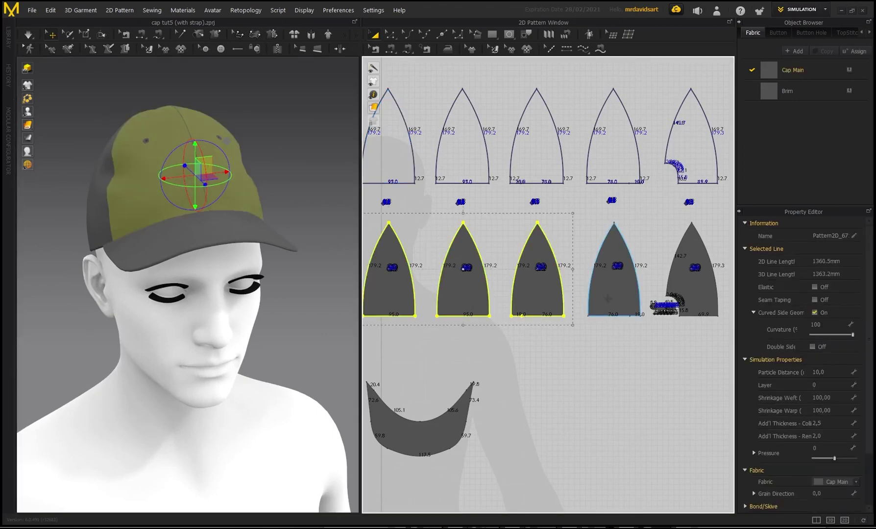
left_click(619, 304, "shift")
left_click(698, 305, "shift")
middle_click_drag(642, 340, 569, 352)
scroll(570, 352, "down", 3)
left_click(646, 324, "shift")
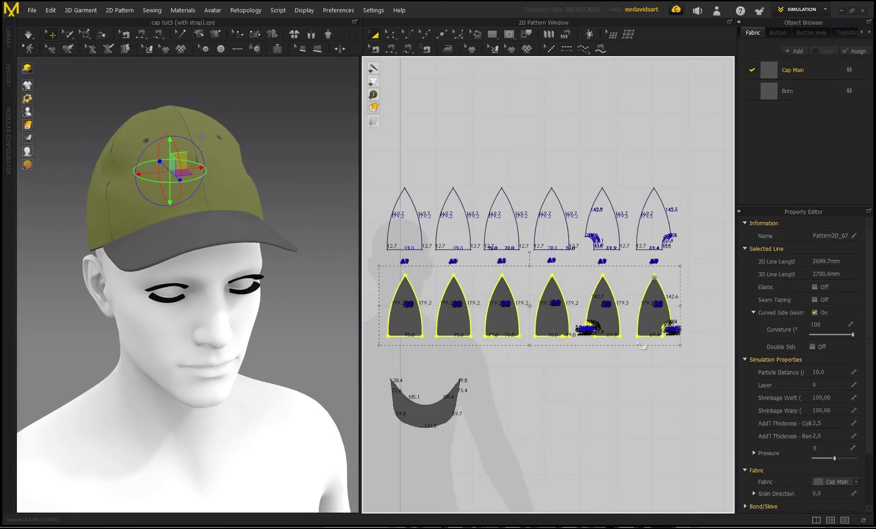
left_click(827, 436)
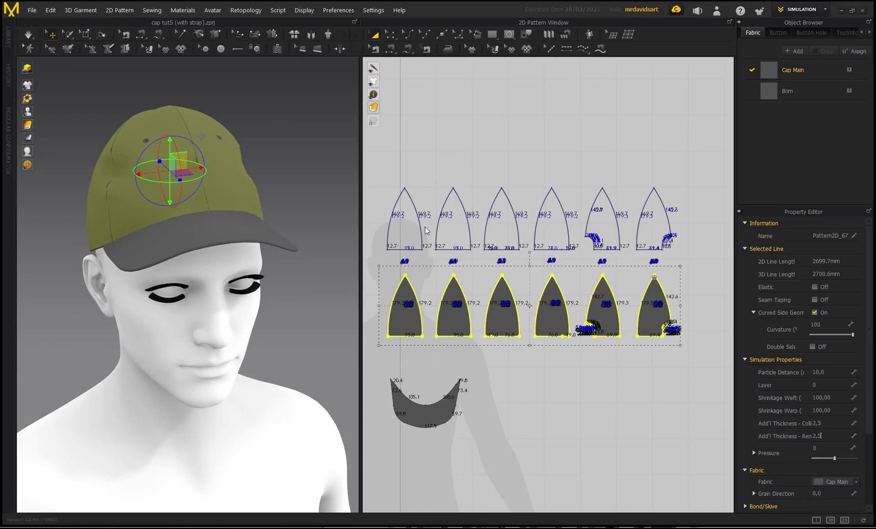
scroll(190, 139, "up", 3)
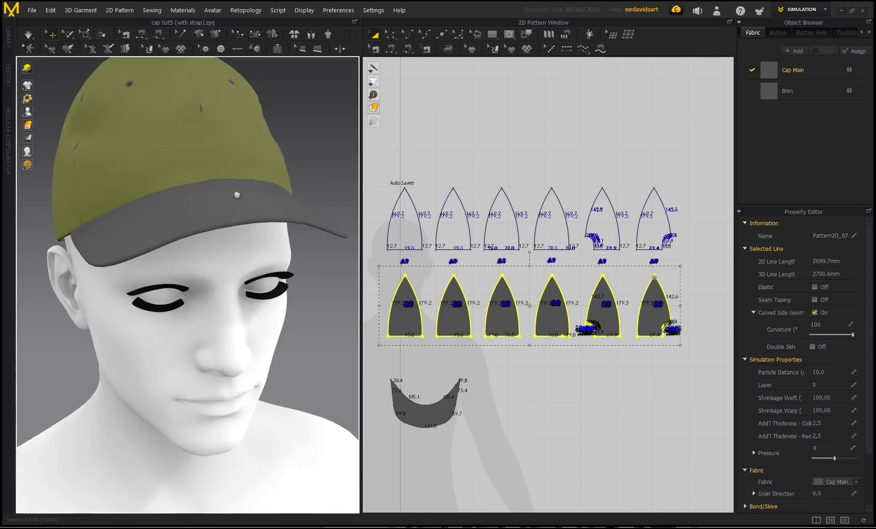
middle_click_drag(237, 194, 237, 248)
left_click(274, 174)
Examine the crown's panel seams, eyelets and back opening up close during simulation.
right_click_drag(196, 168, 132, 272)
scroll(112, 283, "up", 5)
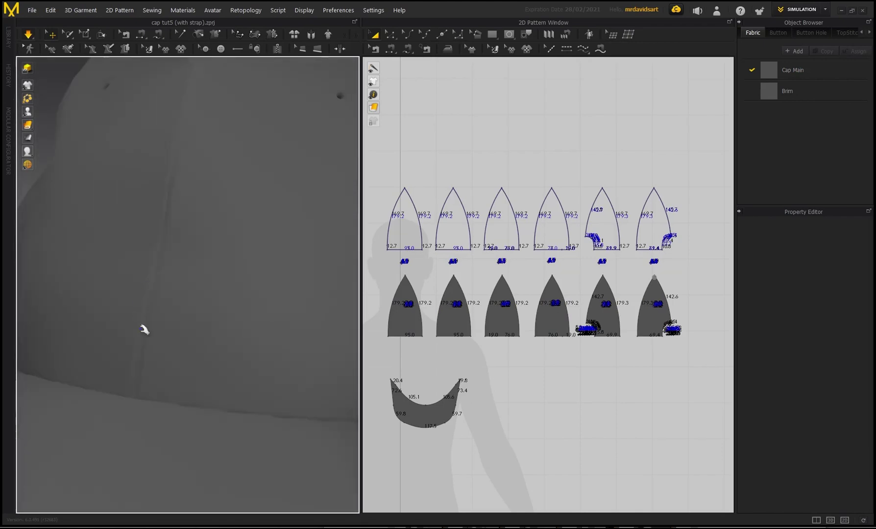
scroll(170, 295, "down", 5)
right_click_drag(146, 266, 211, 92)
right_click_drag(251, 225, 100, 370)
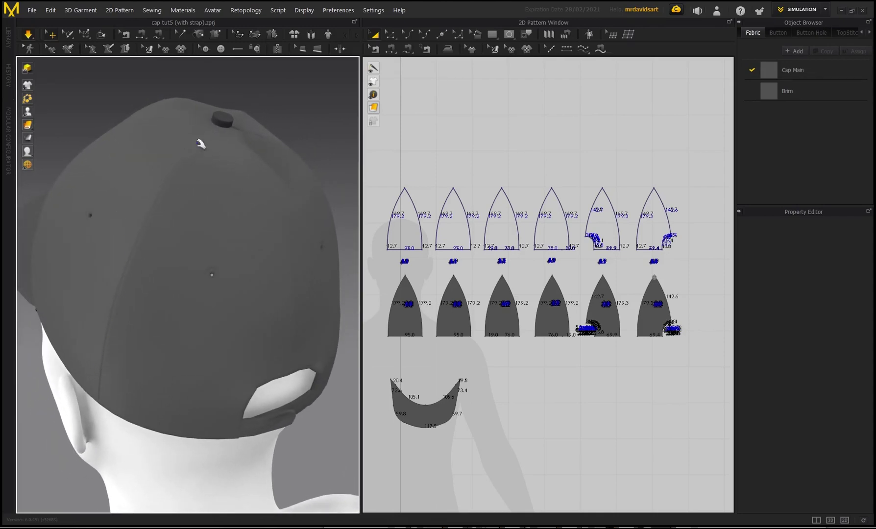
scroll(166, 270, "up", 5)
scroll(164, 284, "down", 3)
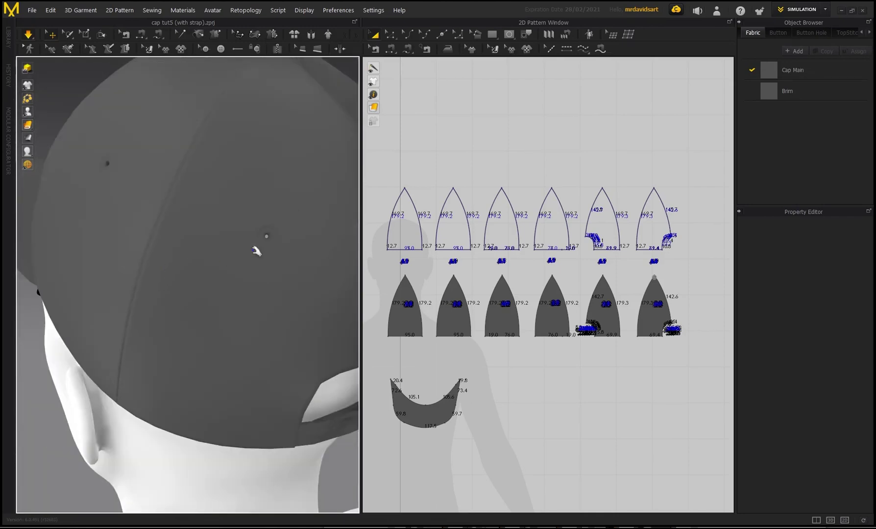
scroll(257, 252, "down", 5)
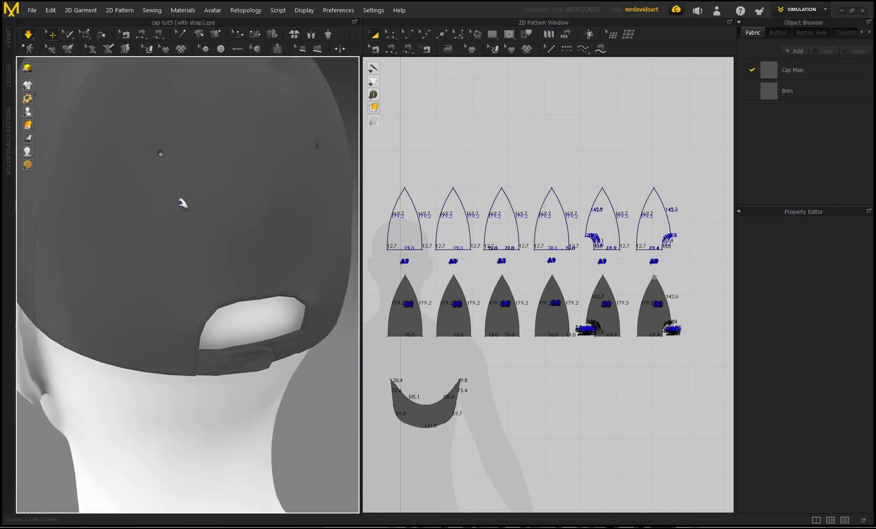
scroll(179, 162, "up", 2)
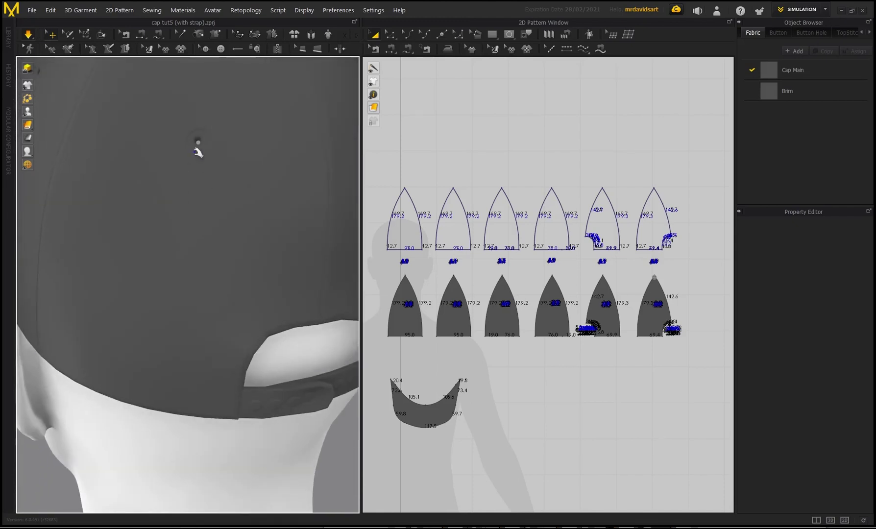
scroll(215, 134, "down", 5)
Examine the whole cap on the avatar from the front and side.
right_click_drag(207, 133, 209, 203)
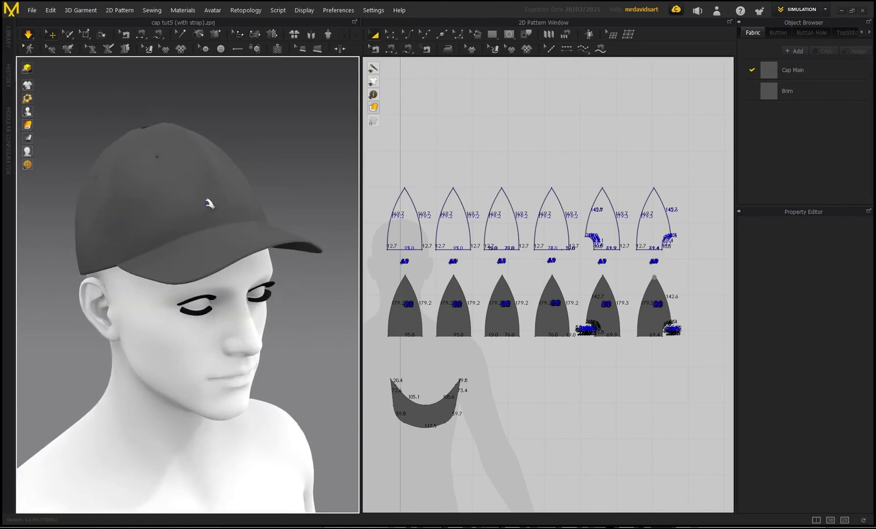
scroll(209, 206, "up", 3)
middle_click_drag(173, 198, 175, 209)
right_click_drag(152, 217, 189, 212)
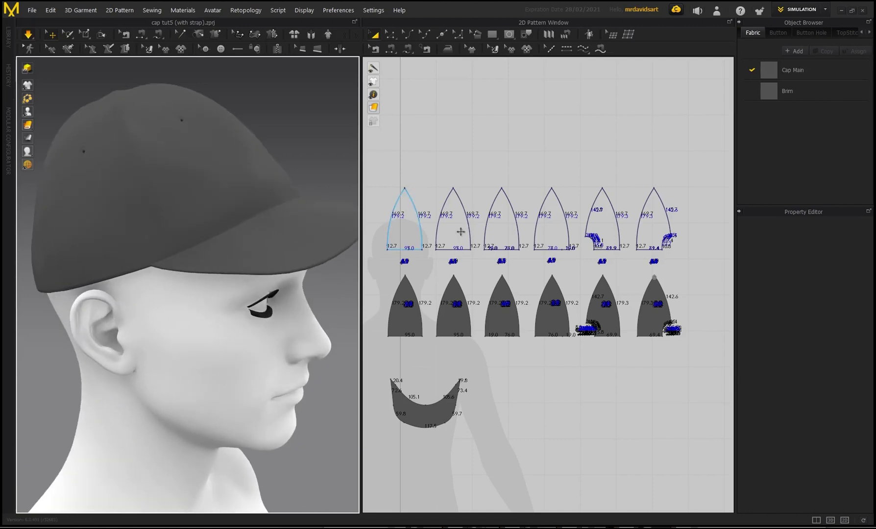
mouse_move(184, 218)
right_mouse_down()
mouse_move(98, 219)
mouse_move(173, 231)
right_mouse_up()
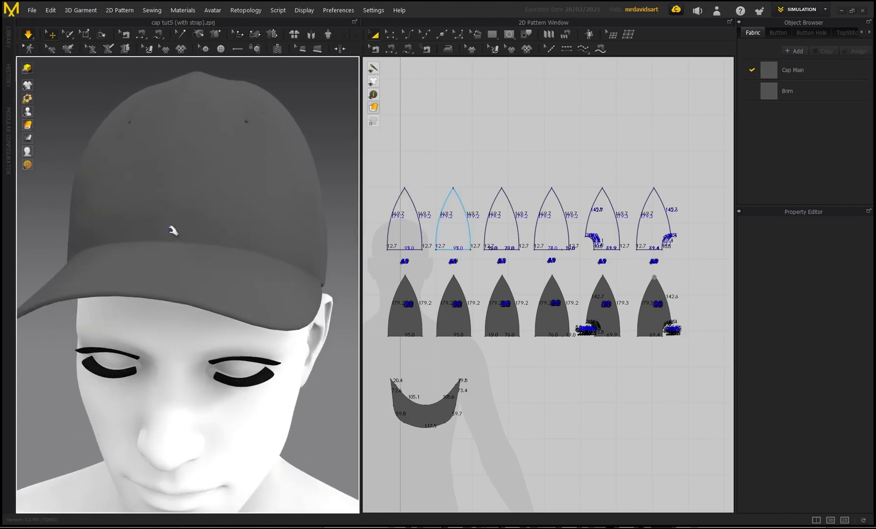
right_click_drag(188, 103, 179, 231)
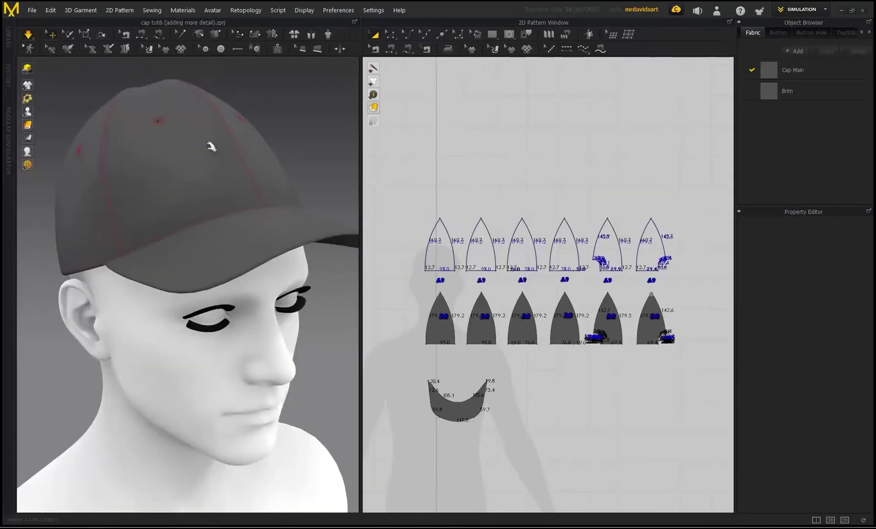
right_click_drag(211, 146, 100, 157)
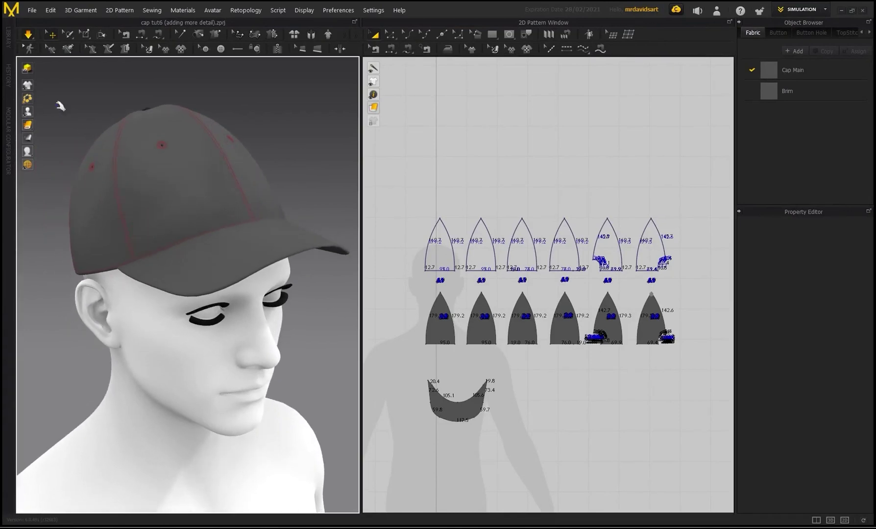
Try offsetting the outlines of the six inner crown panels by 5 mm as internal lines.
mouse_move(28, 85)
left_click(441, 323)
left_click(481, 329, "shift")
left_click(522, 330, "shift")
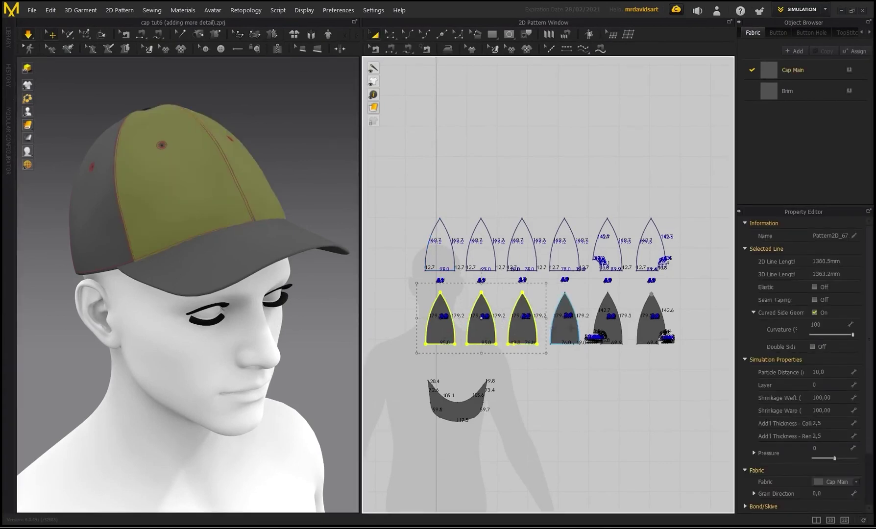
left_click(564, 329, "shift")
left_click(608, 329, "shift")
left_click(652, 332, "shift")
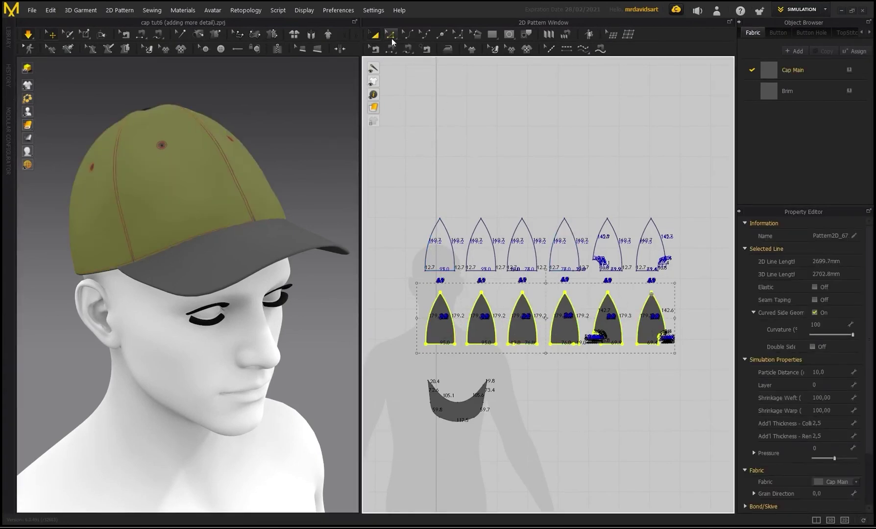
scroll(619, 349, "up", 3)
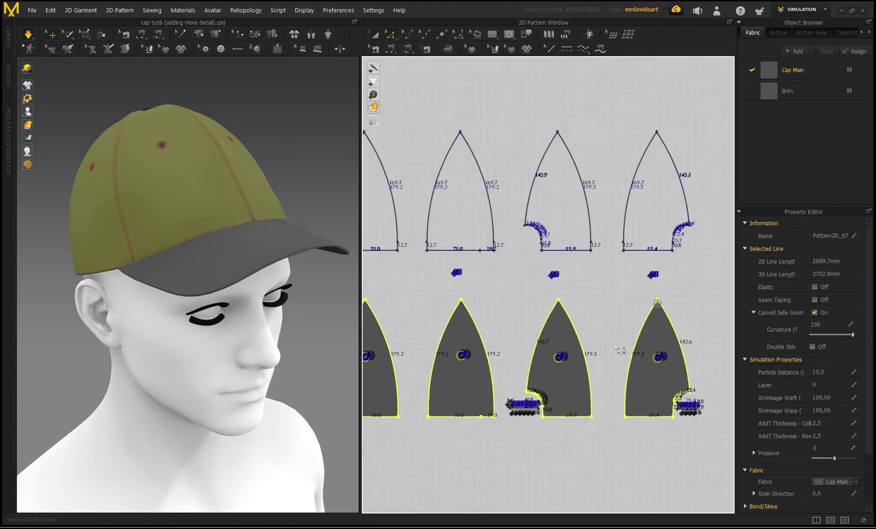
right_click(589, 375)
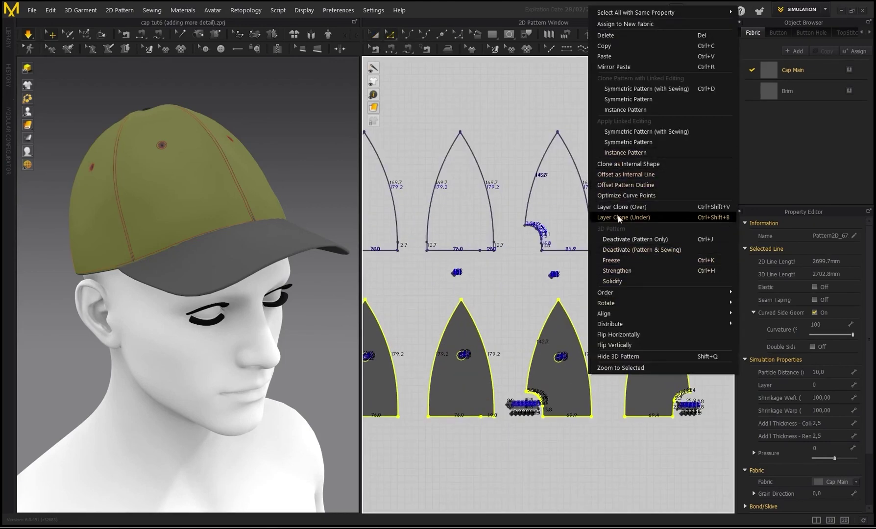
left_click(627, 174)
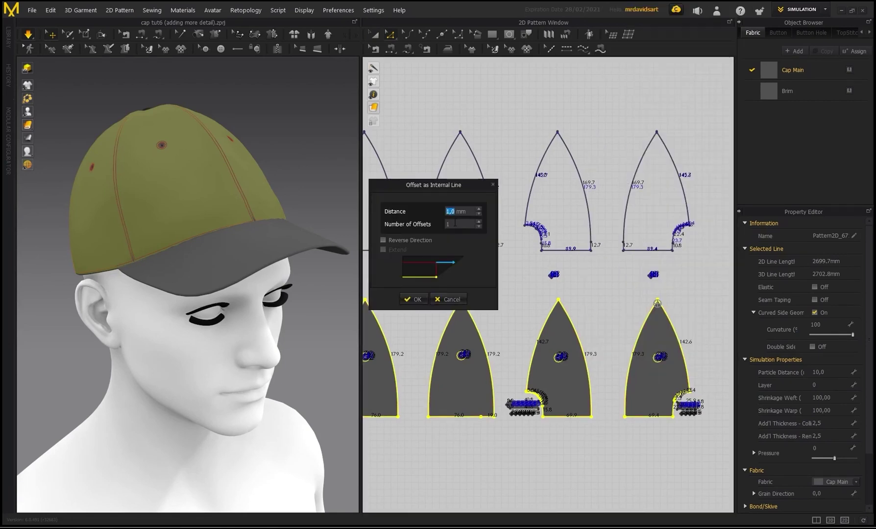
type("5")
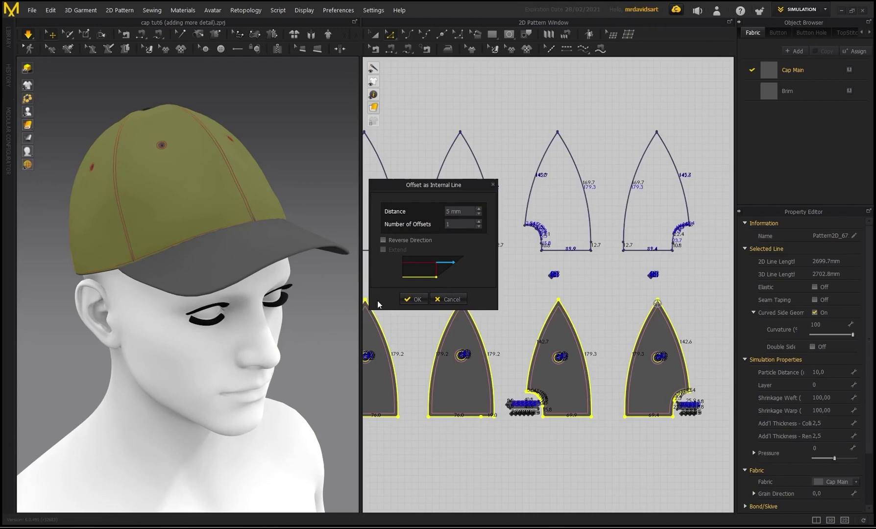
left_click(414, 299)
scroll(539, 385, "up", 2)
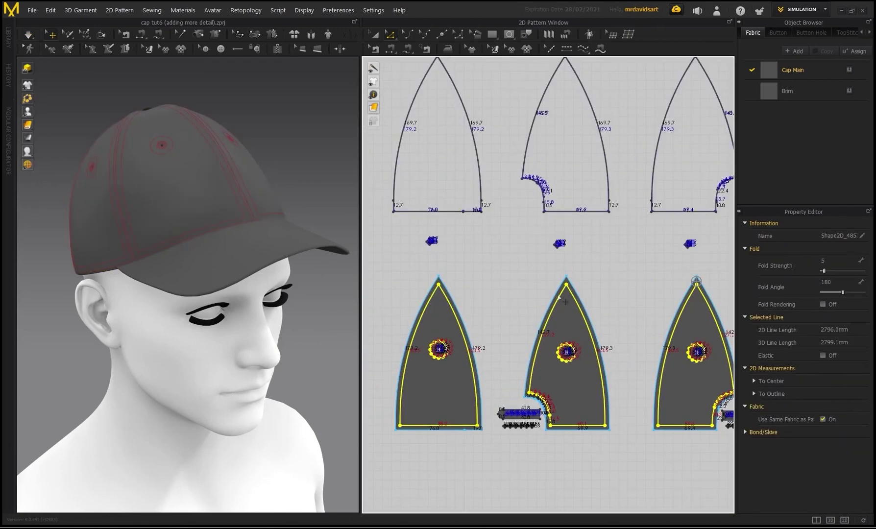
Undo the 5 mm internal offset lines on the six crown panels.
scroll(501, 358, "down", 4)
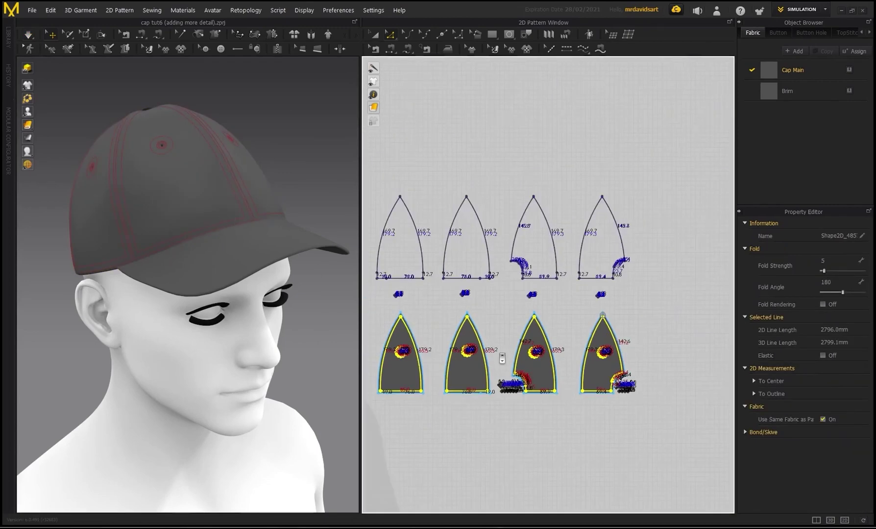
middle_click_drag(490, 376, 570, 297)
scroll(570, 297, "down", 2)
scroll(407, 390, "up", 3)
middle_click_drag(406, 390, 458, 359)
key("ctrl+z")
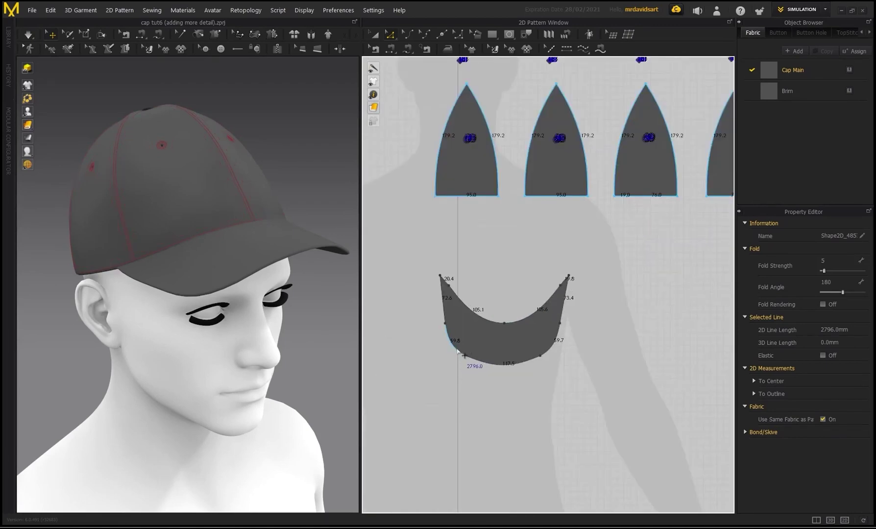
Offset the brim's outer front and side edges inward as three internal lines, spaced 5 mm apart.
left_click(458, 356)
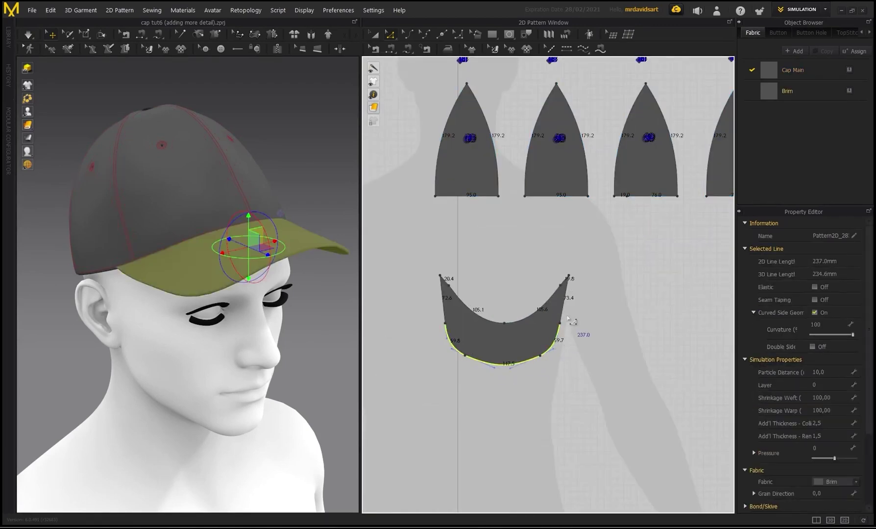
left_click(564, 301, "shift")
left_click(446, 309, "shift")
right_click(447, 312)
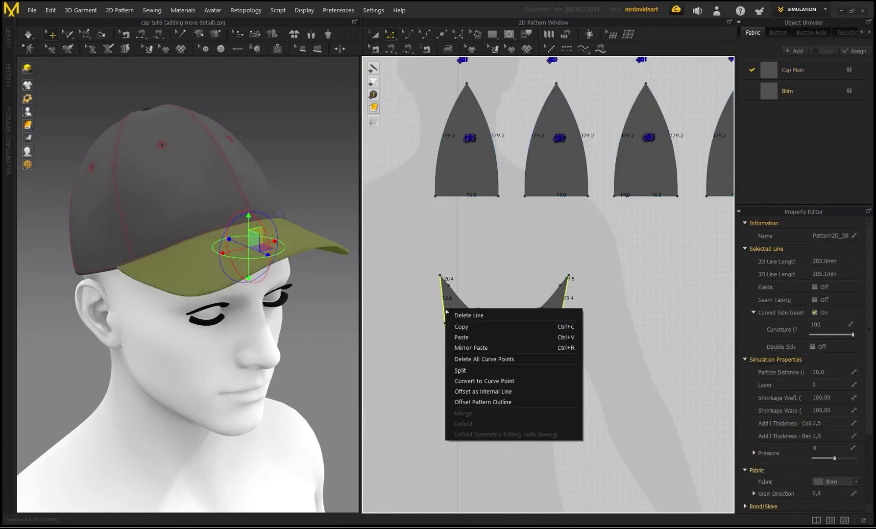
left_click(473, 391)
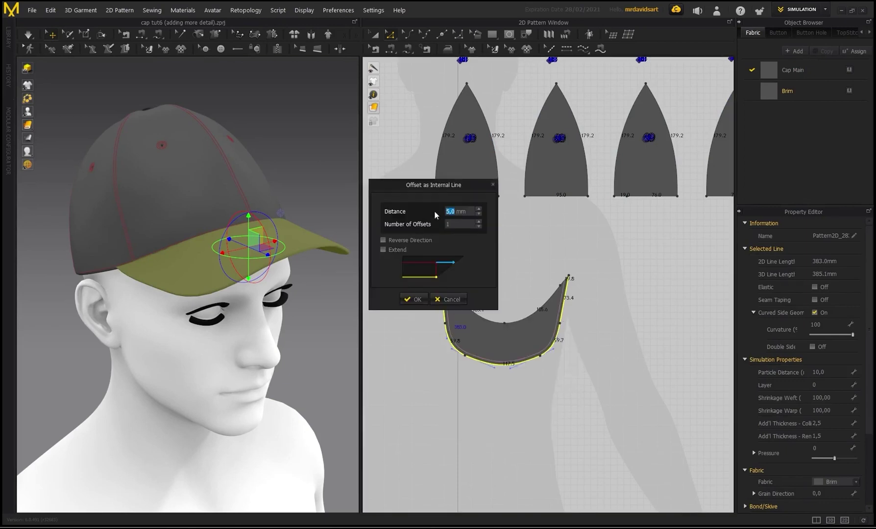
left_click_drag(420, 186, 324, 170)
left_click(383, 206)
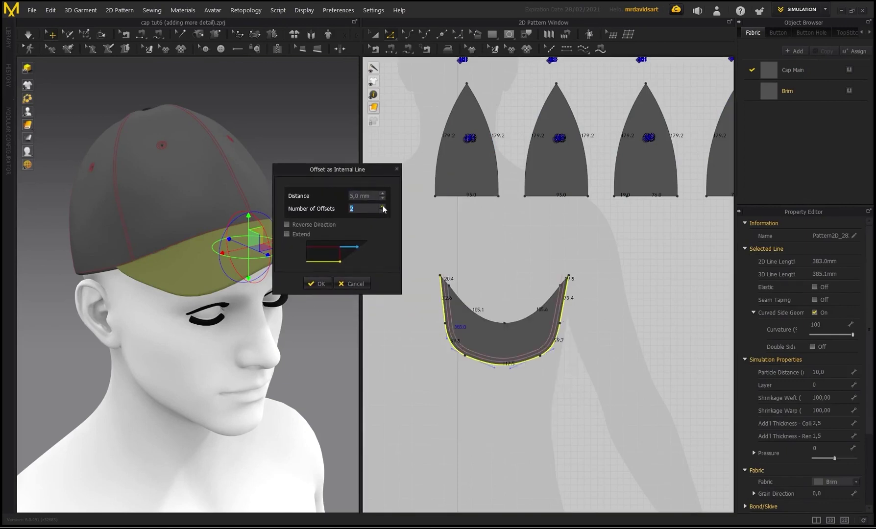
left_click(383, 207)
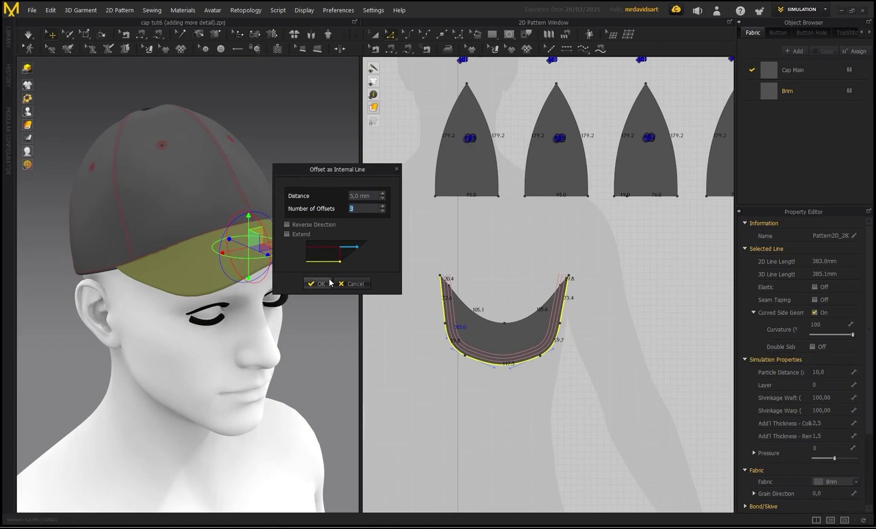
left_click(317, 284)
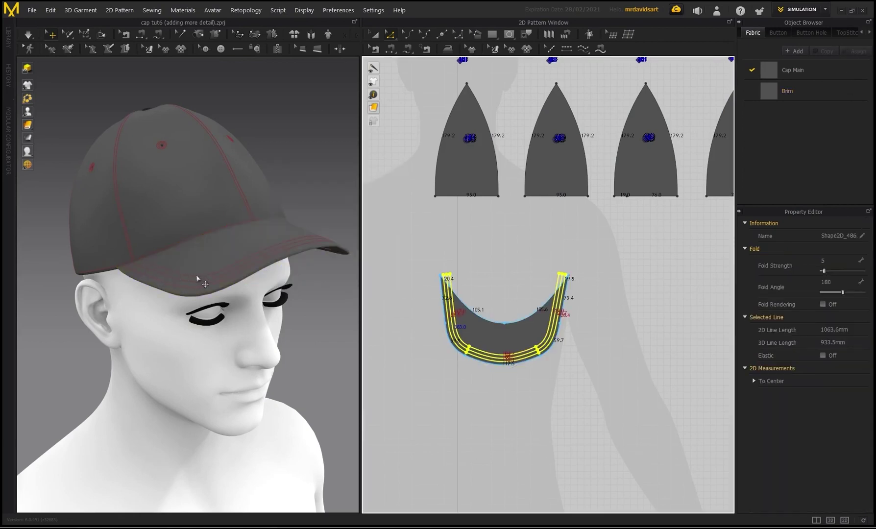
Set the additional rendering thickness of the six small eyelet patterns between the panel rows to 3.0.
right_click_drag(311, 247, 113, 226)
middle_click_drag(313, 247, 213, 264)
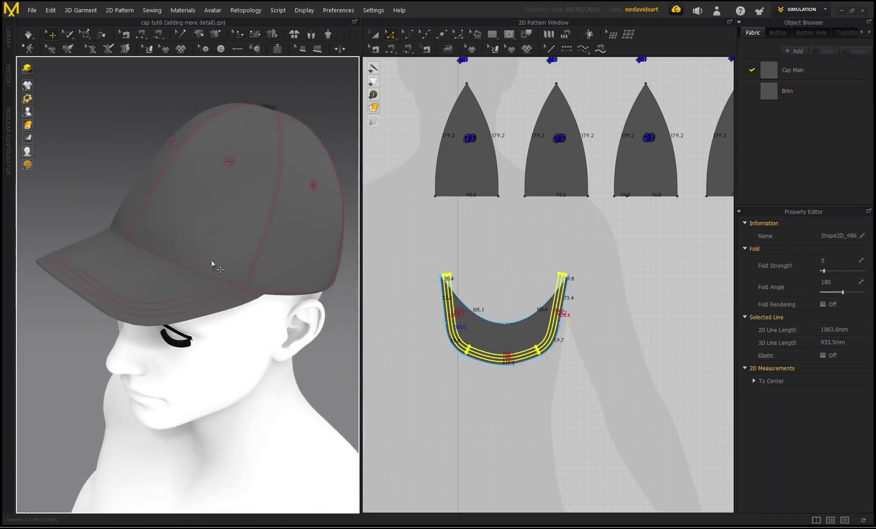
scroll(217, 285, "up", 3)
right_click_drag(217, 285, 205, 293)
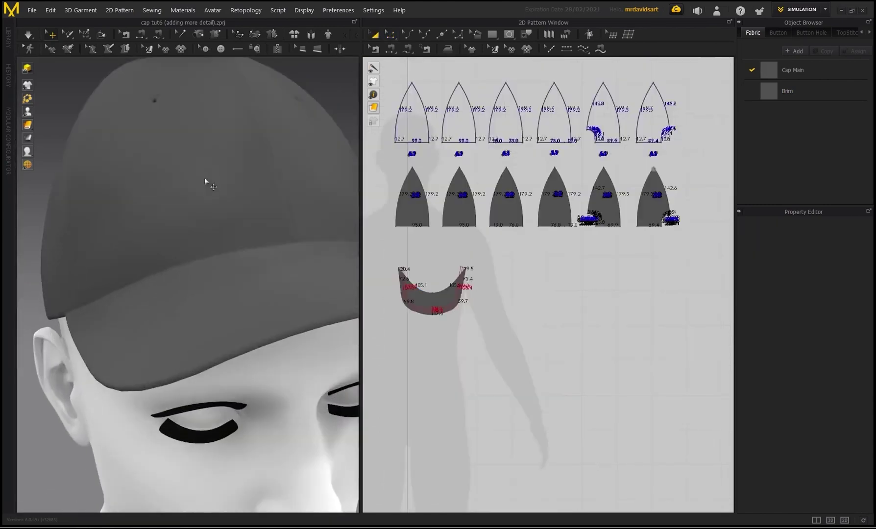
scroll(168, 180, "up", 5)
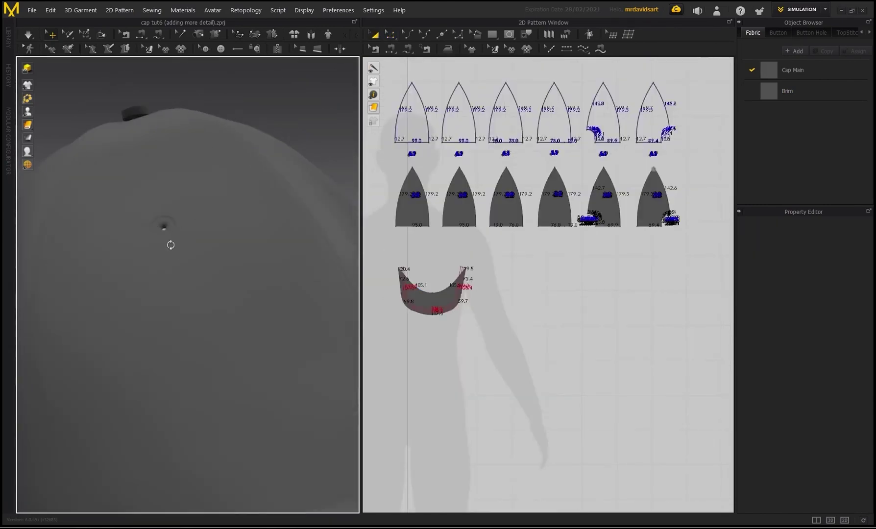
right_click_drag(170, 245, 204, 219)
scroll(424, 155, "up", 3)
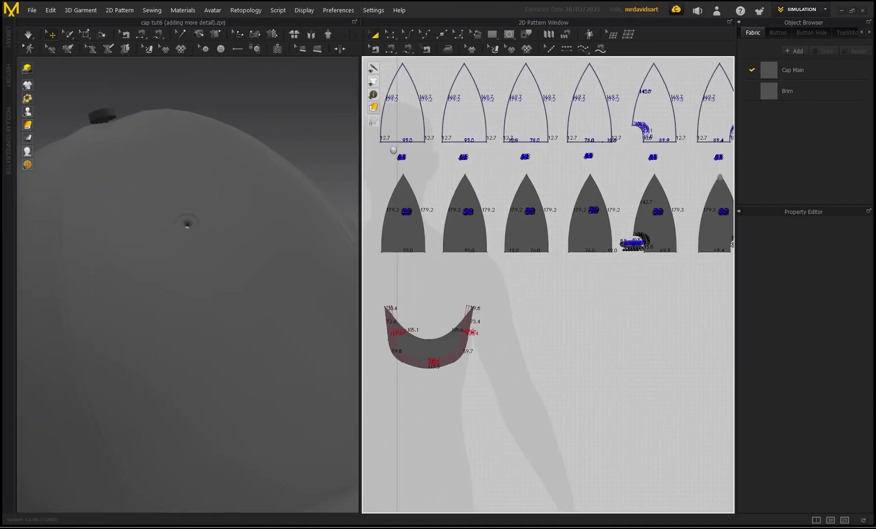
left_click_drag(745, 164, 738, 164)
scroll(716, 169, "up", 2)
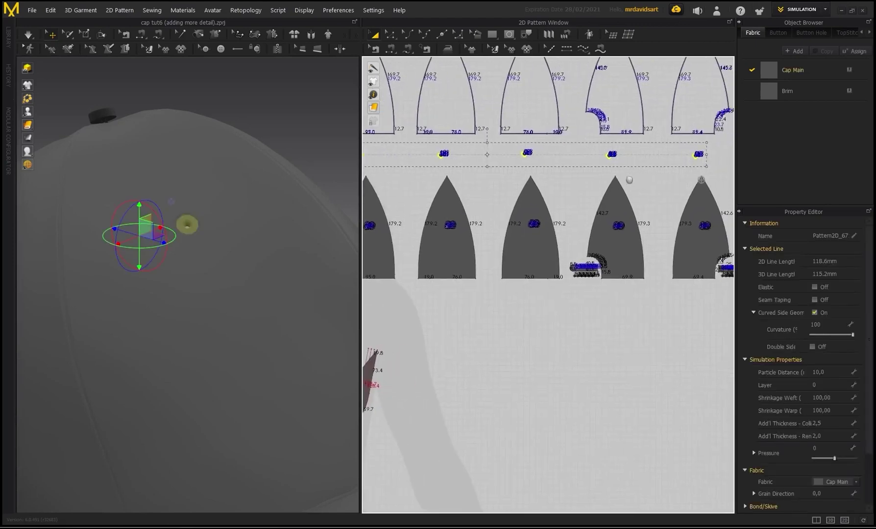
scroll(630, 182, "down", 3)
left_click(823, 435)
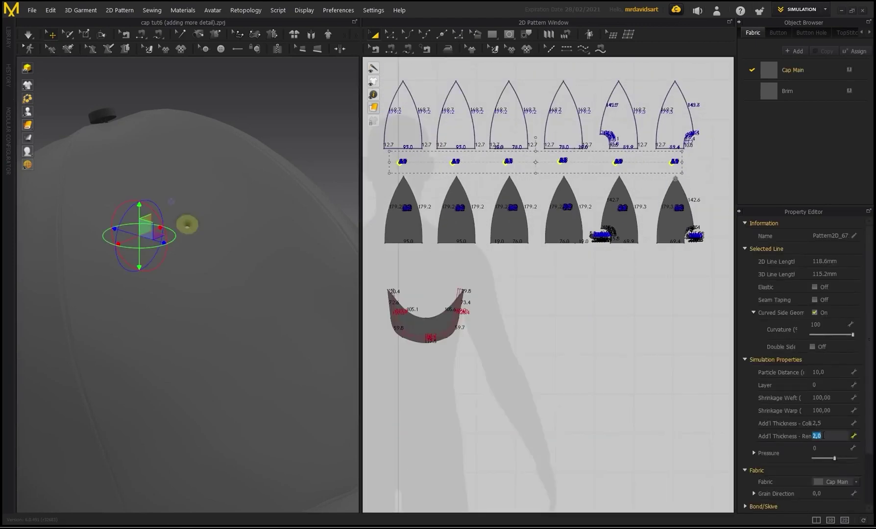
type("3")
key("Return")
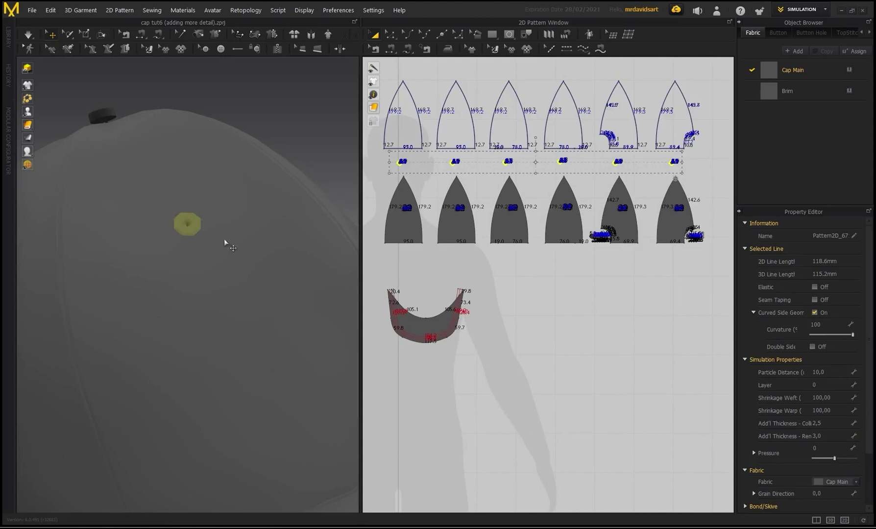
Deselect the eyelets and simulate the cap to settle it on the avatar.
left_click(277, 109)
key("space")
scroll(211, 229, "down", 2)
right_click_drag(190, 258, 150, 227)
middle_click_drag(289, 149, 203, 203)
scroll(174, 207, "up", 3)
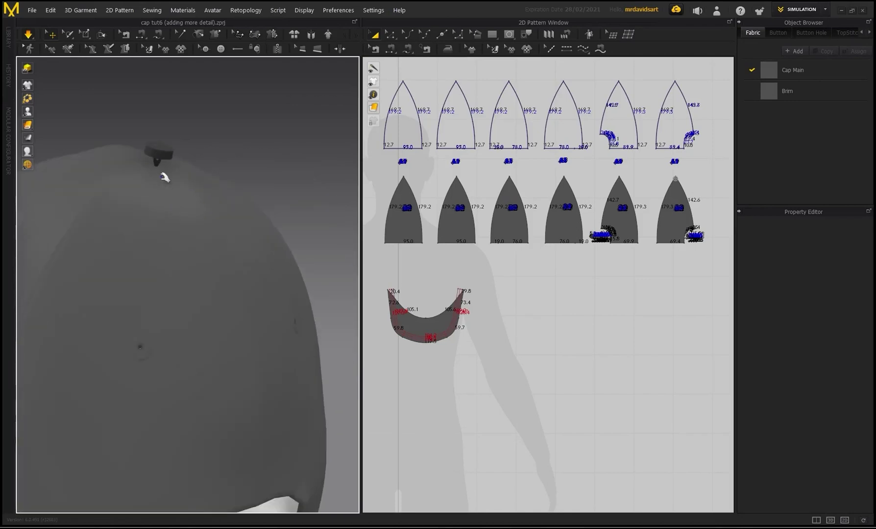
Reposition the top button so it sits centred and close to the crown's peak where the panels meet.
left_click(161, 152)
right_click_drag(161, 151, 183, 185)
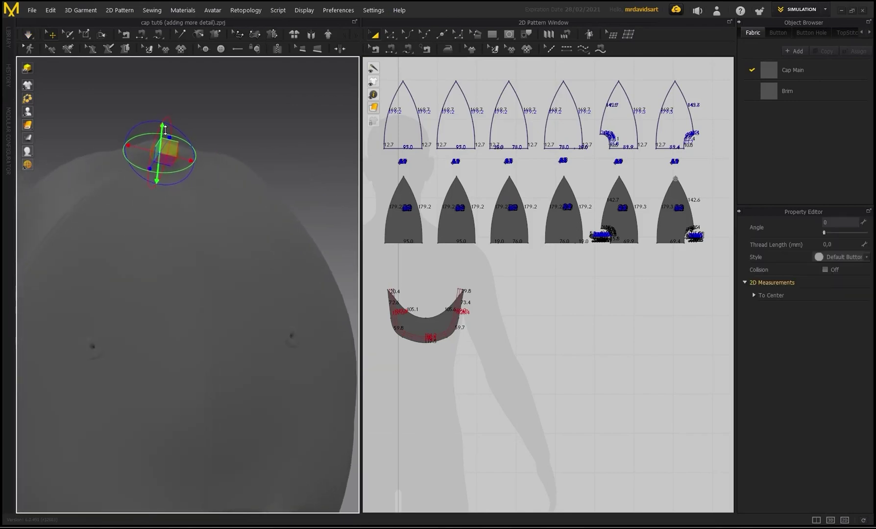
scroll(186, 183, "down", 3)
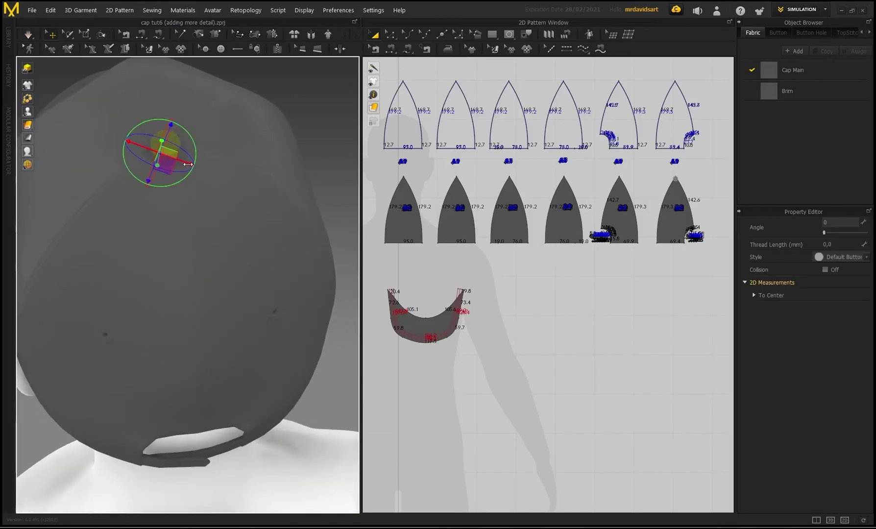
right_click_drag(195, 166, 148, 101)
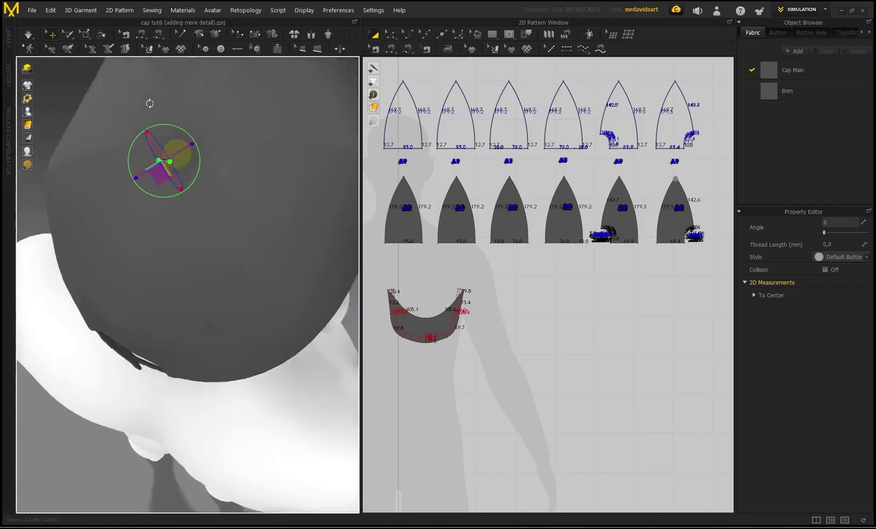
right_click_drag(239, 190, 267, 192)
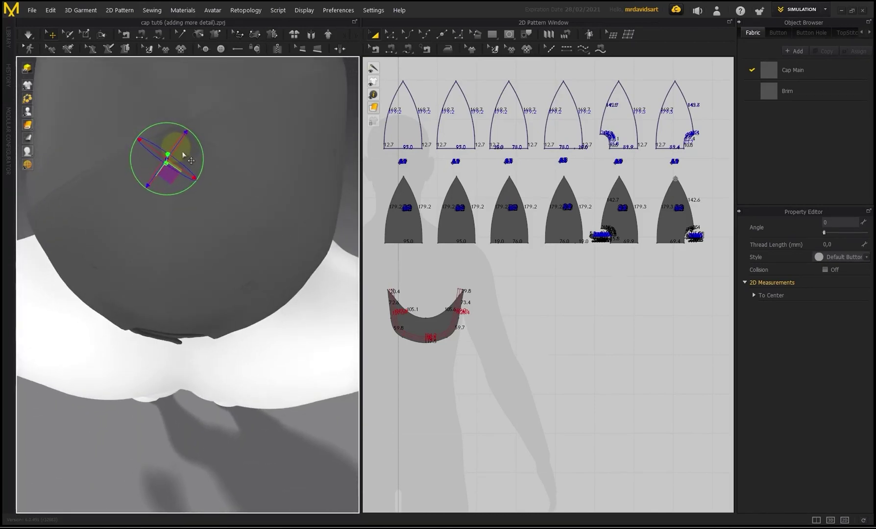
left_click_drag(184, 153, 187, 135)
right_click_drag(182, 126, 237, 118)
left_click(160, 154)
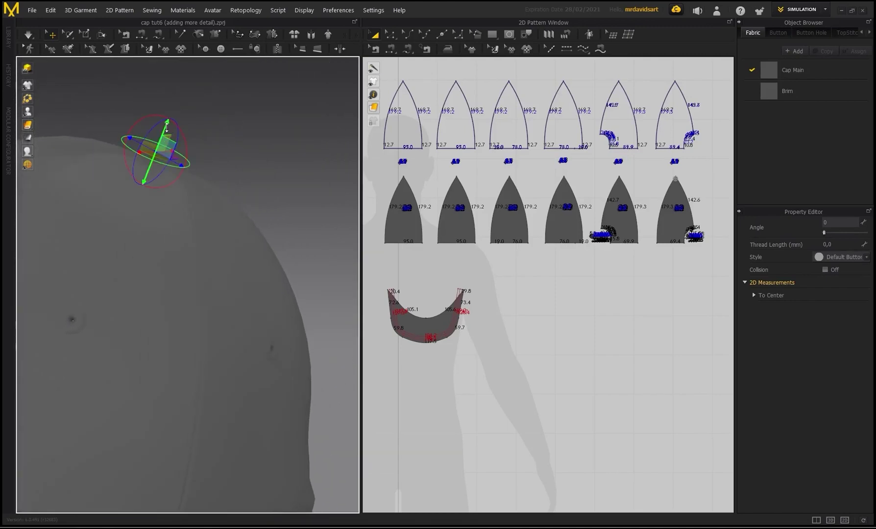
left_click_drag(167, 127, 165, 132)
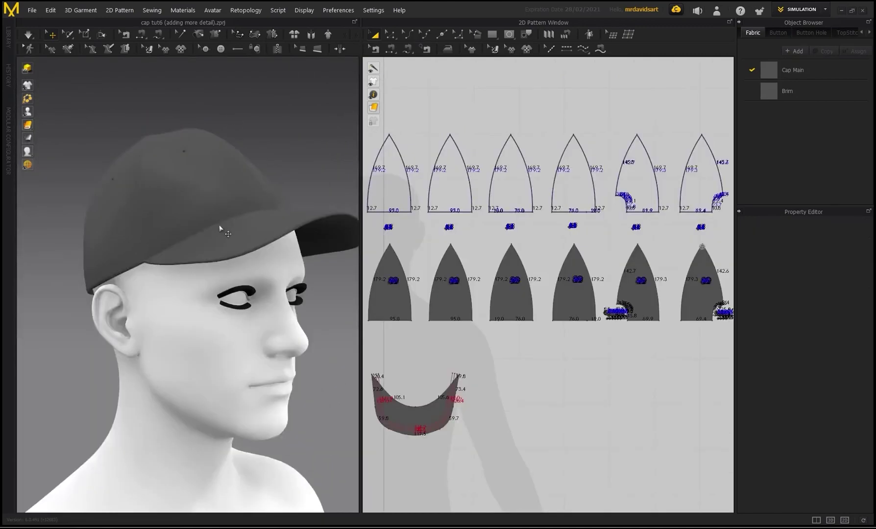
Show the internal lines in 3D and convert the six corner points on the brim's three internal lines to curve points.
scroll(182, 225, "up", 5)
mouse_move(77, 90)
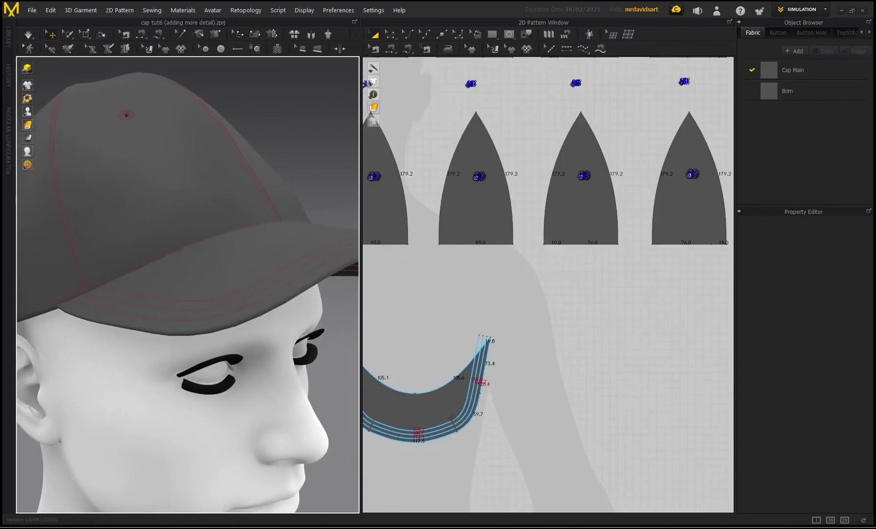
middle_click_drag(452, 418, 549, 369)
scroll(548, 368, "up", 4)
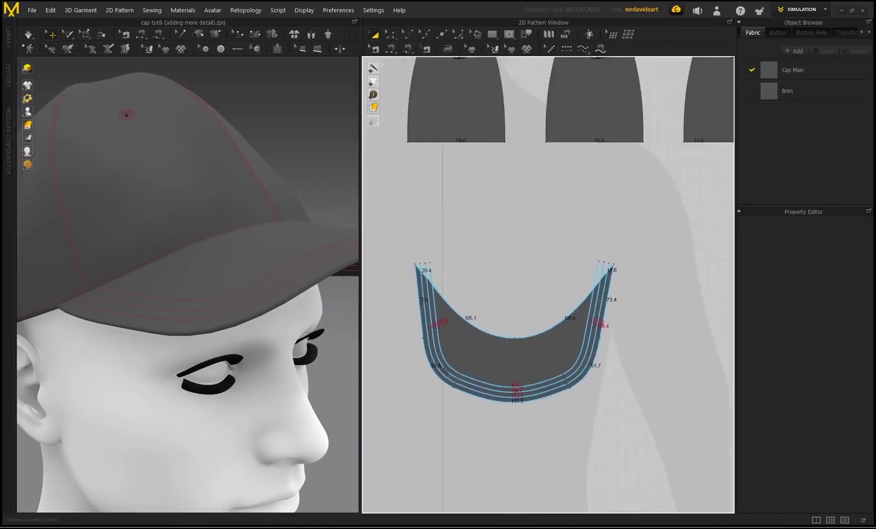
left_click(462, 392)
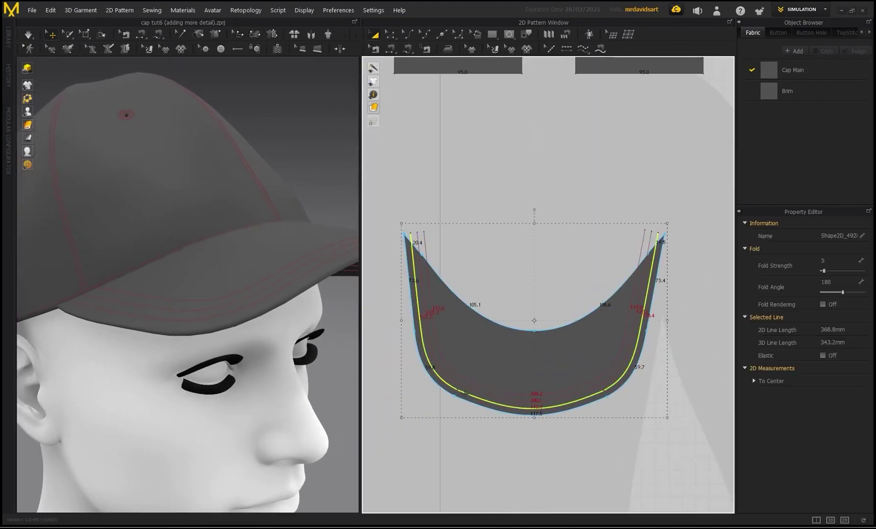
scroll(464, 382, "up", 2)
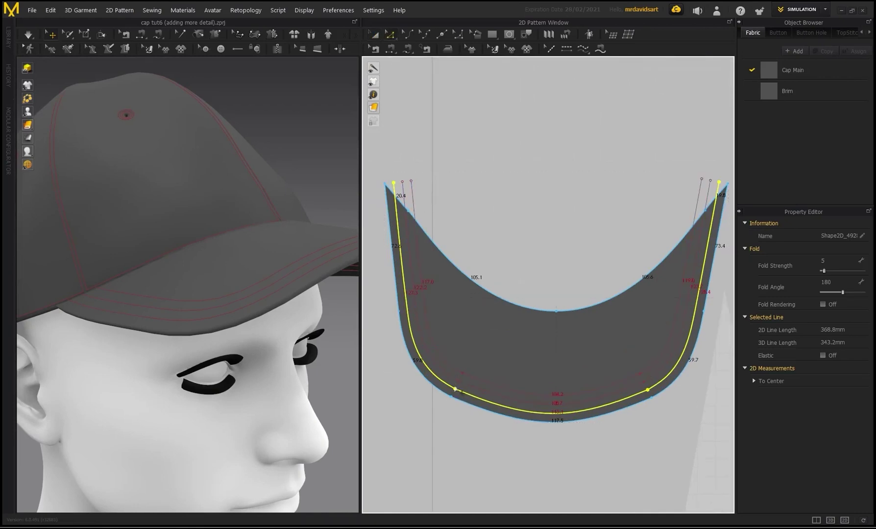
left_click(455, 390)
left_click(456, 390)
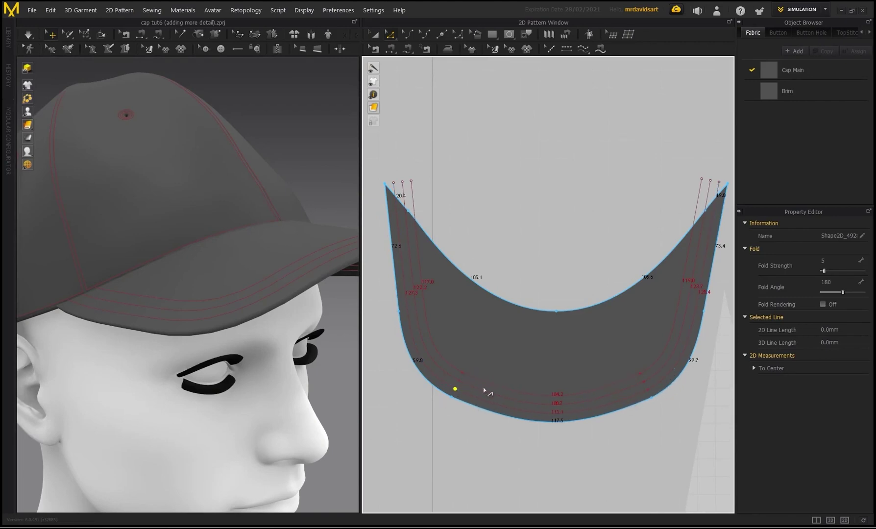
left_click(640, 374, "shift")
left_click(644, 382, "shift")
right_click(648, 391)
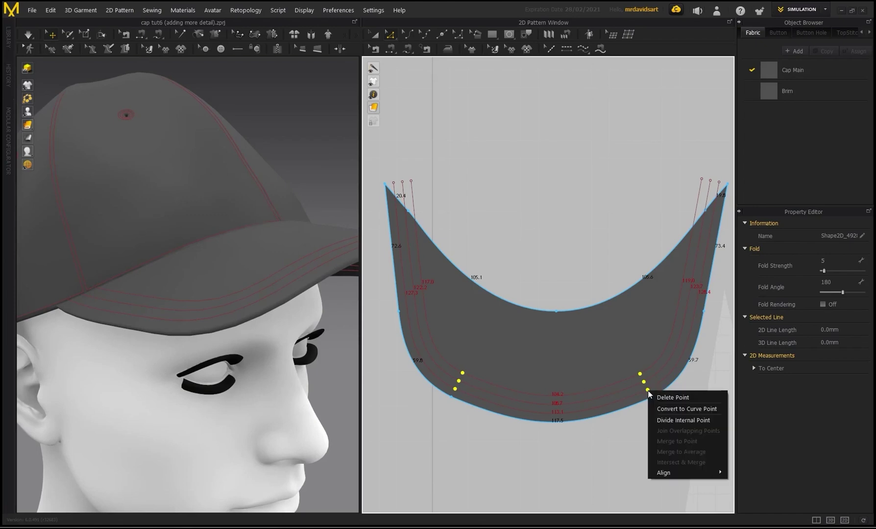
left_click(688, 414)
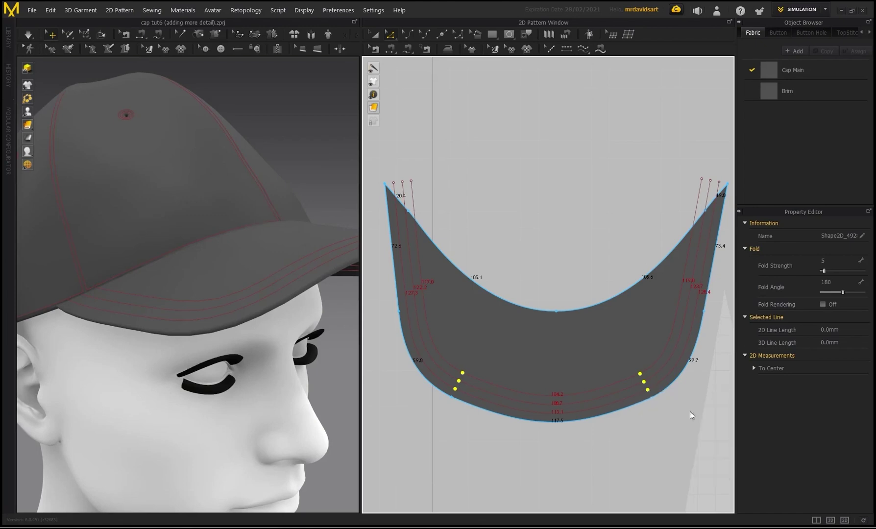
left_click(492, 408)
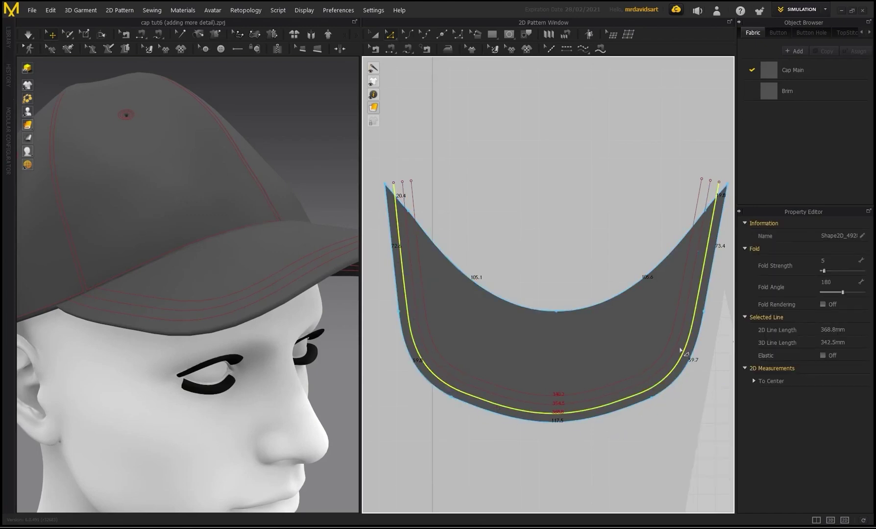
left_click(553, 188)
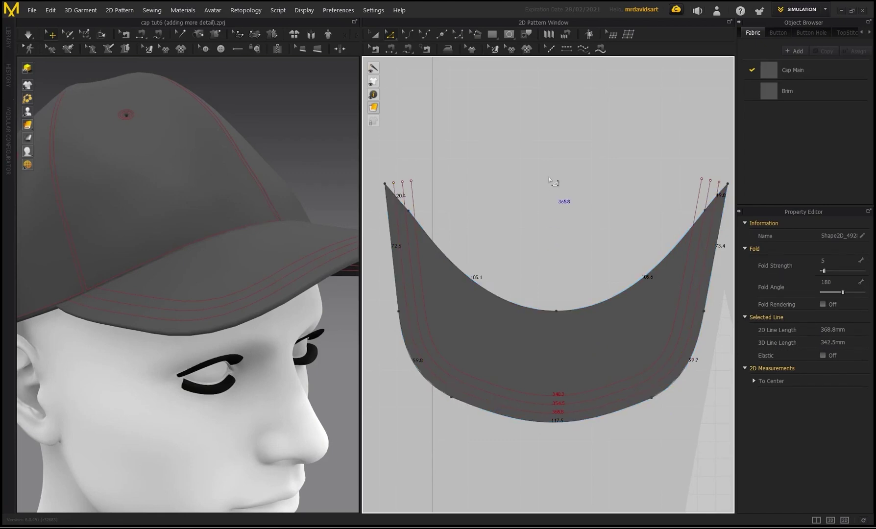
Apply the Default Topstitch along the brim's three internal lines with Segment Topstitch, and hide the internal lines in 3D.
left_click(566, 49)
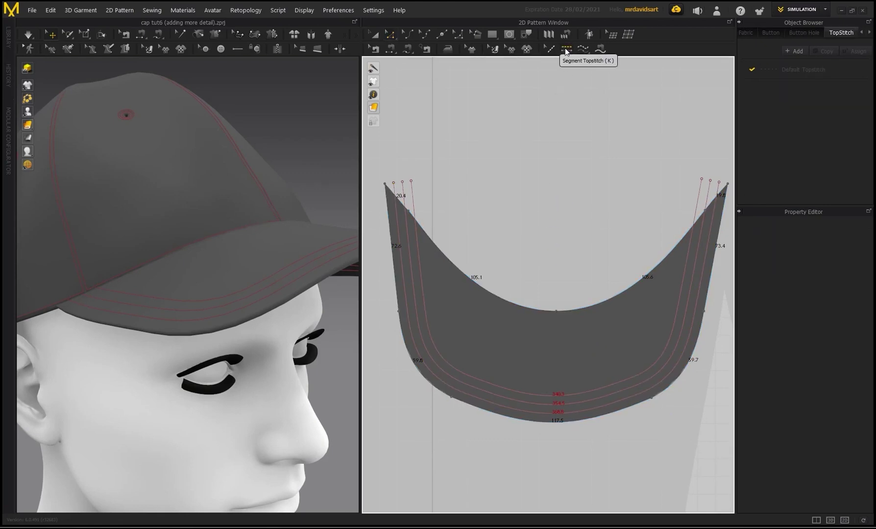
left_click(481, 403)
mouse_move(29, 85)
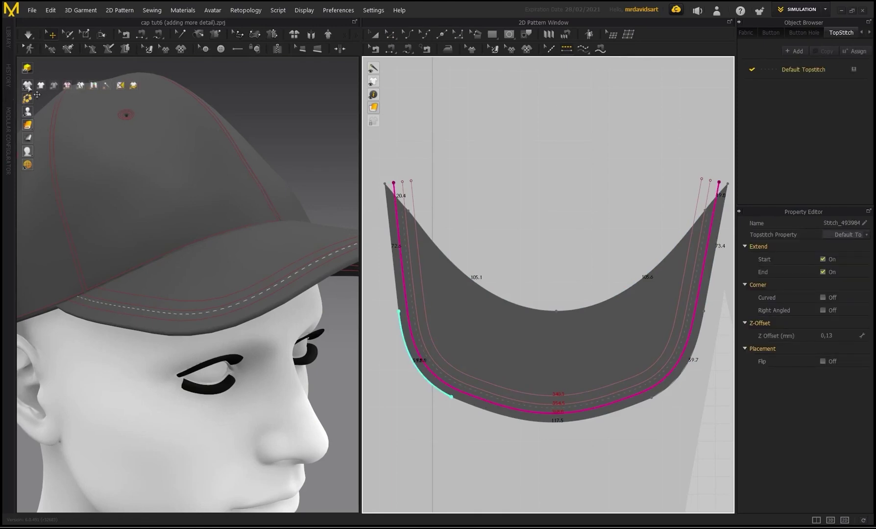
left_click(67, 85)
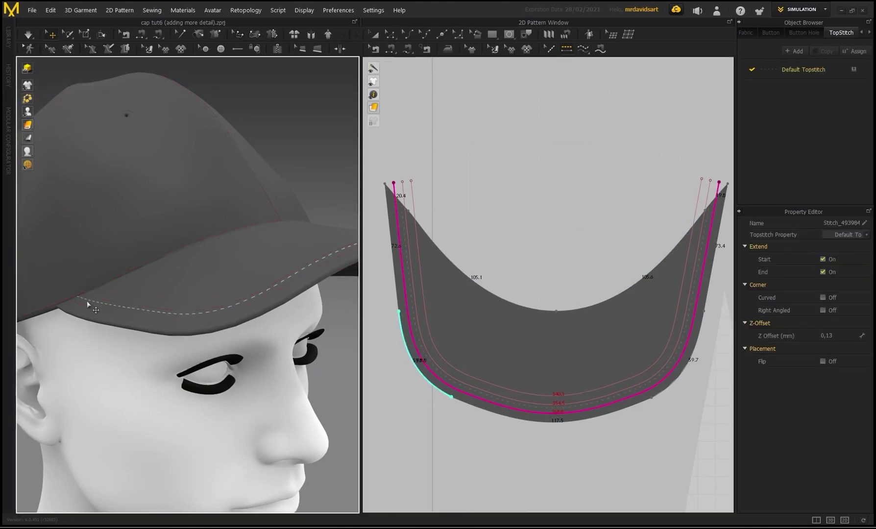
mouse_move(217, 306)
right_mouse_down()
mouse_move(171, 296)
mouse_move(217, 313)
mouse_move(226, 302)
right_mouse_up()
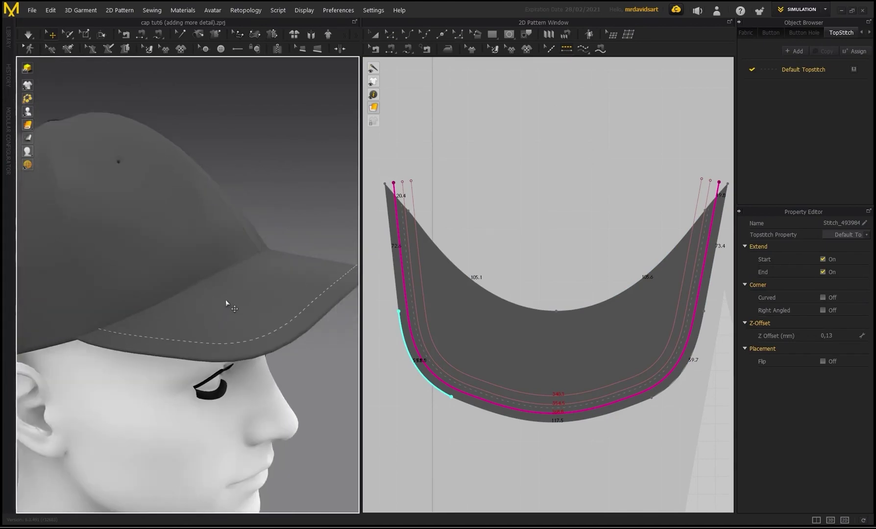
left_click(487, 393)
left_click(488, 384)
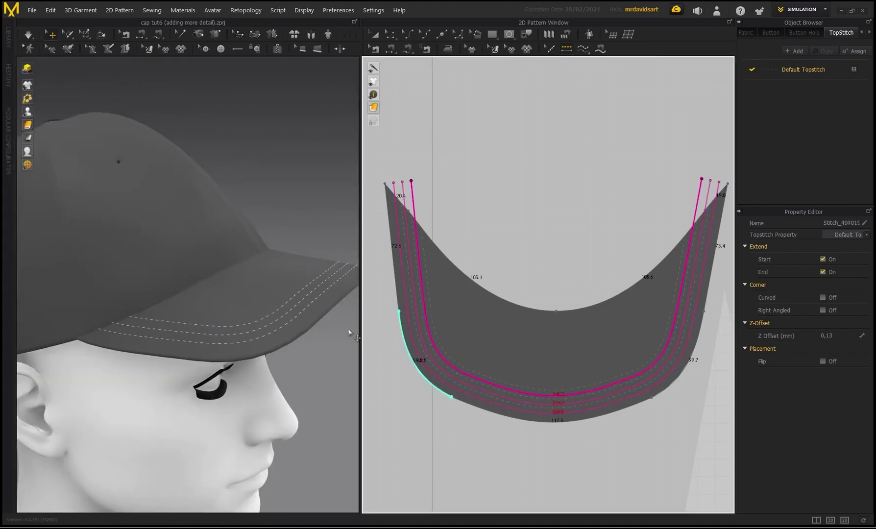
Try the Overlock shape on the Default Topstitch and set it back to Pickstitch.
left_click(806, 68)
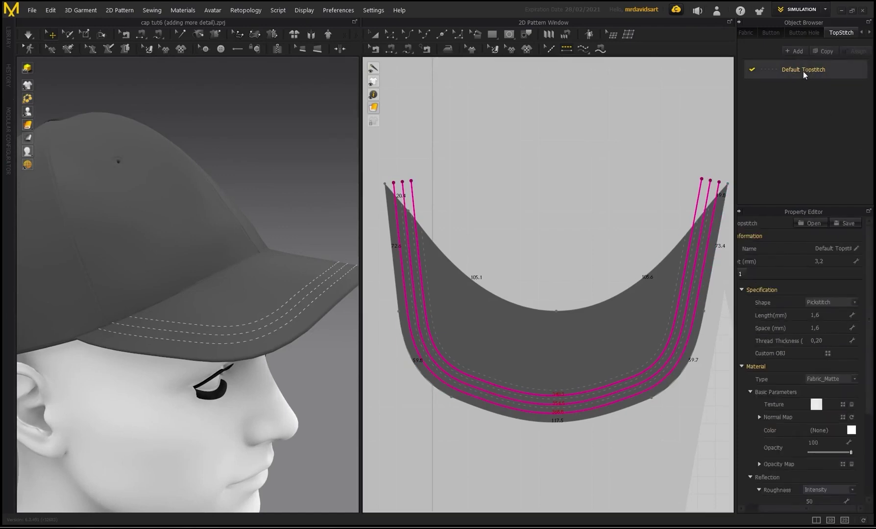
left_click(855, 302)
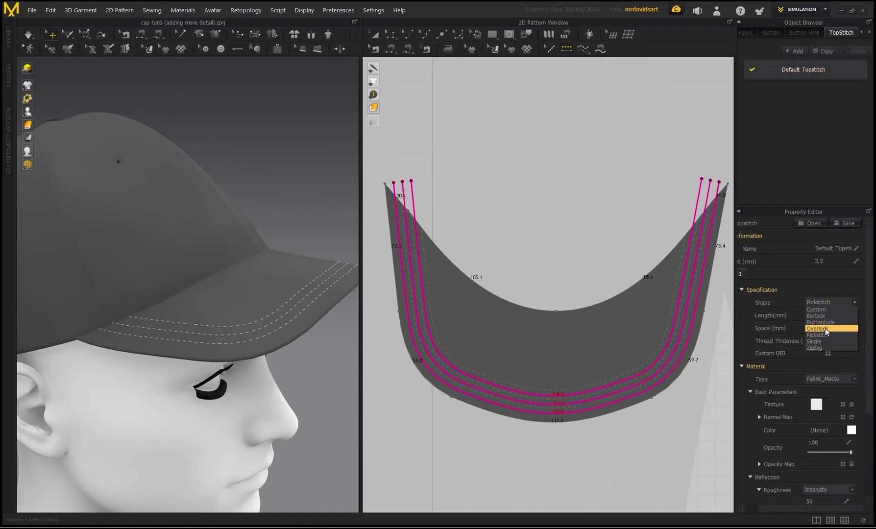
left_click(824, 328)
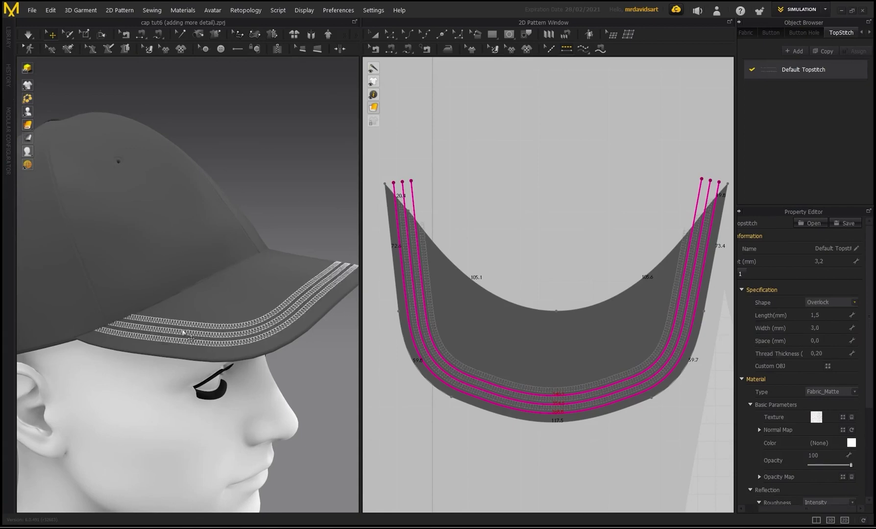
left_click(853, 305)
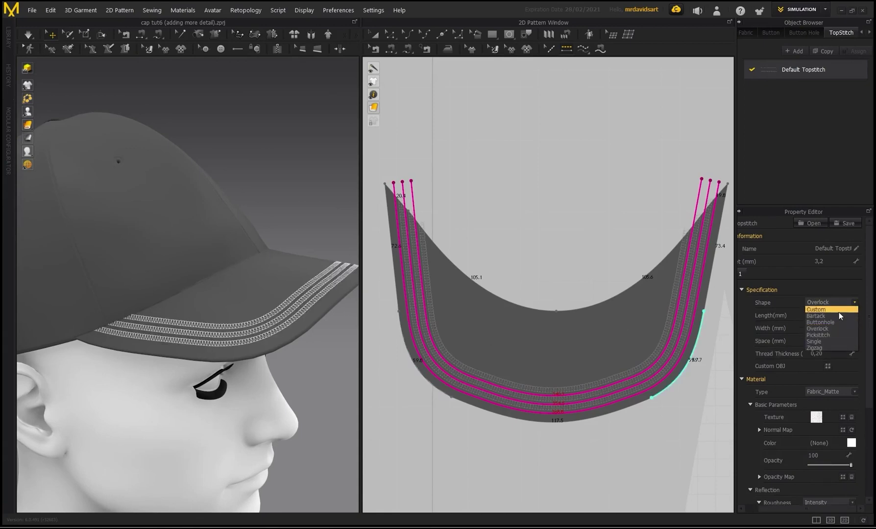
left_click(825, 336)
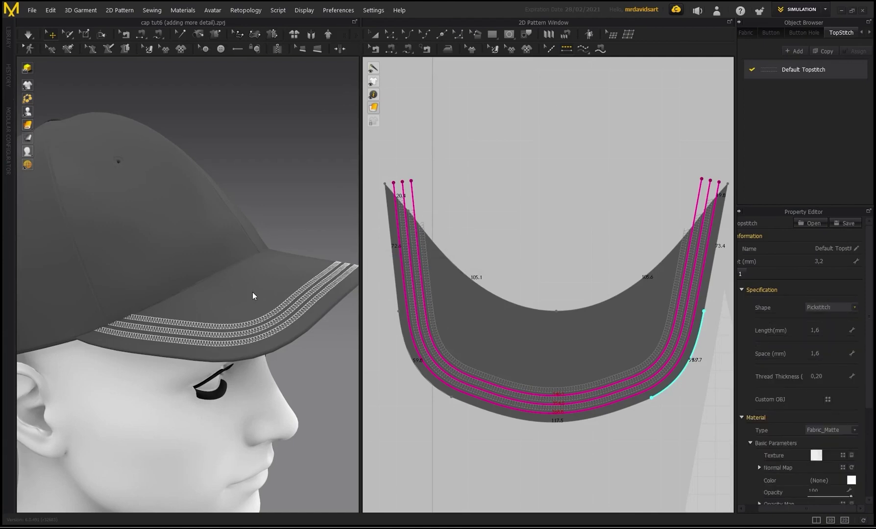
left_click(794, 311)
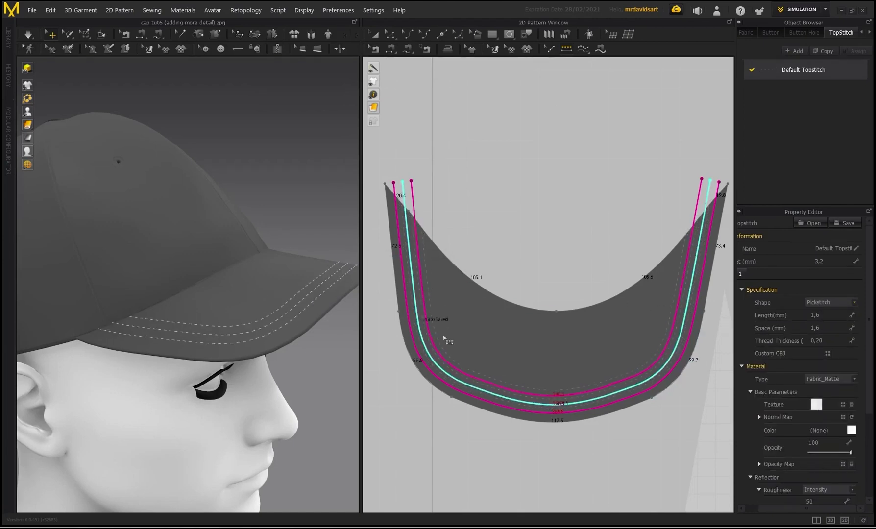
Examine the brim's three rows of topstitching from both sides of the cap, up close and from a distance.
right_click_drag(227, 302, 49, 274)
scroll(200, 291, "down", 4)
middle_click_drag(166, 275, 265, 245)
scroll(186, 287, "up", 4)
right_click_drag(186, 284, 144, 283)
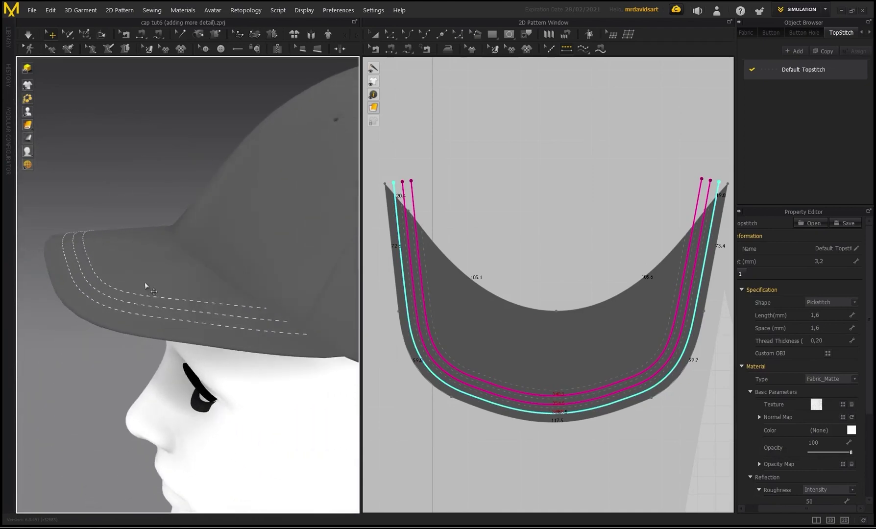
scroll(169, 284, "down", 5)
right_click_drag(145, 302, 143, 305)
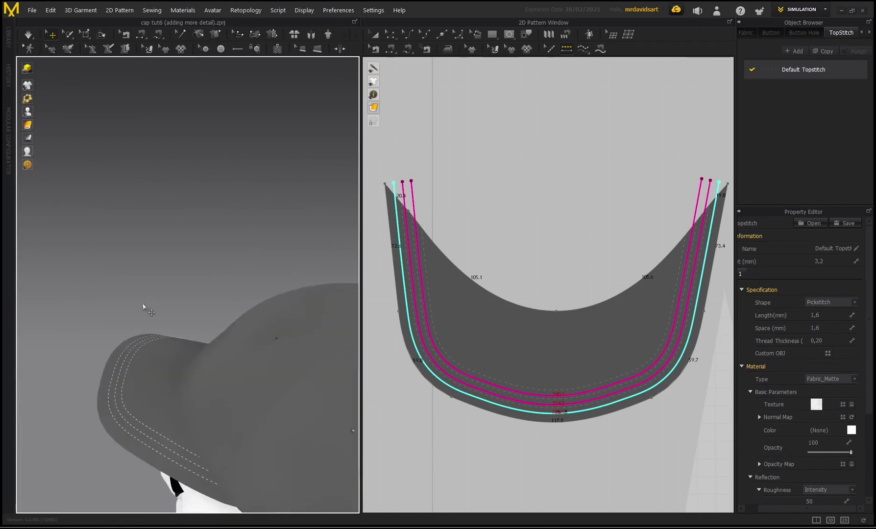
scroll(344, 397, "down", 5)
right_click_drag(192, 410, 293, 337)
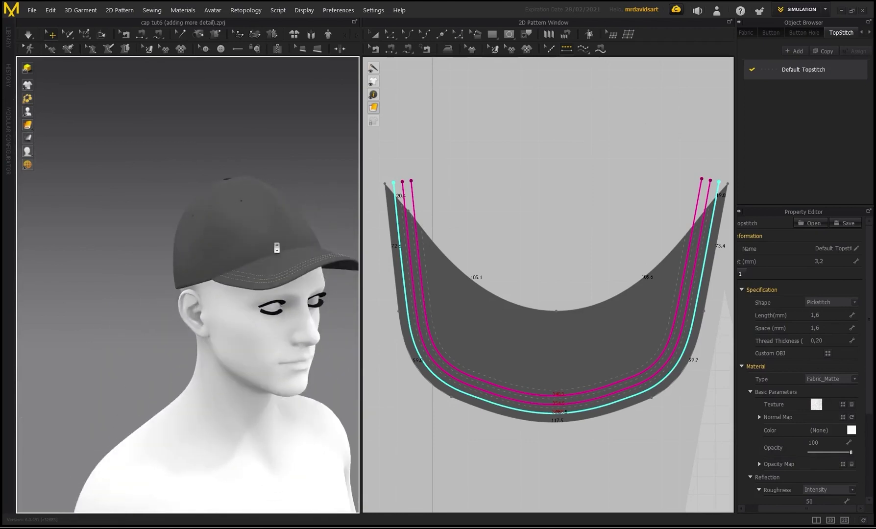
middle_click_drag(277, 248, 215, 264)
scroll(217, 264, "up", 5)
right_click_drag(221, 265, 263, 268)
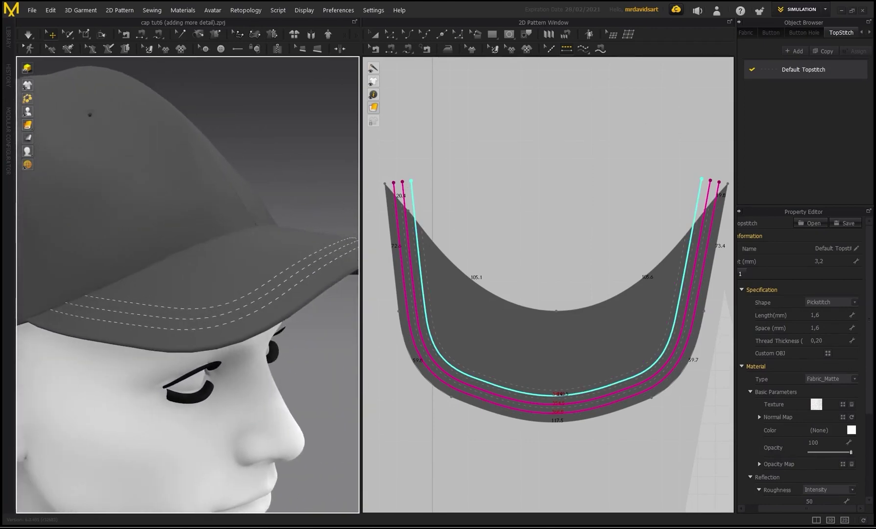
Change the Default Topstitch thread colour to a light grey.
left_click(851, 430)
mouse_move(256, 159)
left_mouse_down()
mouse_move(245, 142)
mouse_move(240, 159)
mouse_move(238, 143)
left_mouse_up()
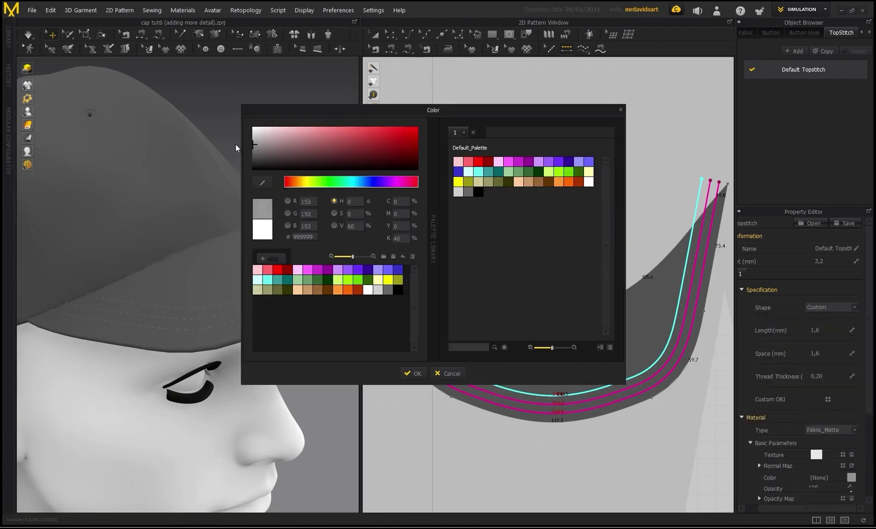
left_click(413, 372)
scroll(550, 299, "down", 5)
middle_click_drag(530, 233, 503, 260)
middle_click_drag(546, 182, 499, 220)
scroll(583, 323, "down", 3)
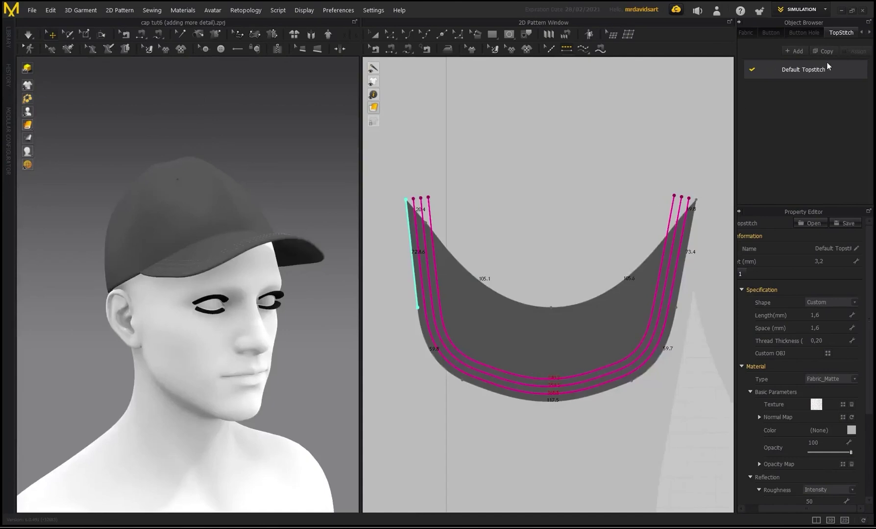
Duplicate the Brim fabric and name the copy Eyelets.
left_click(747, 32)
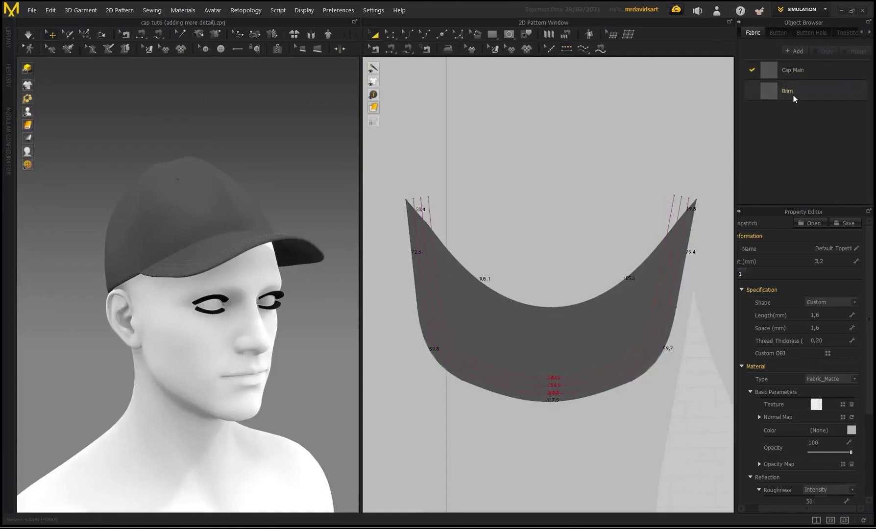
left_click(836, 93)
left_click(826, 51)
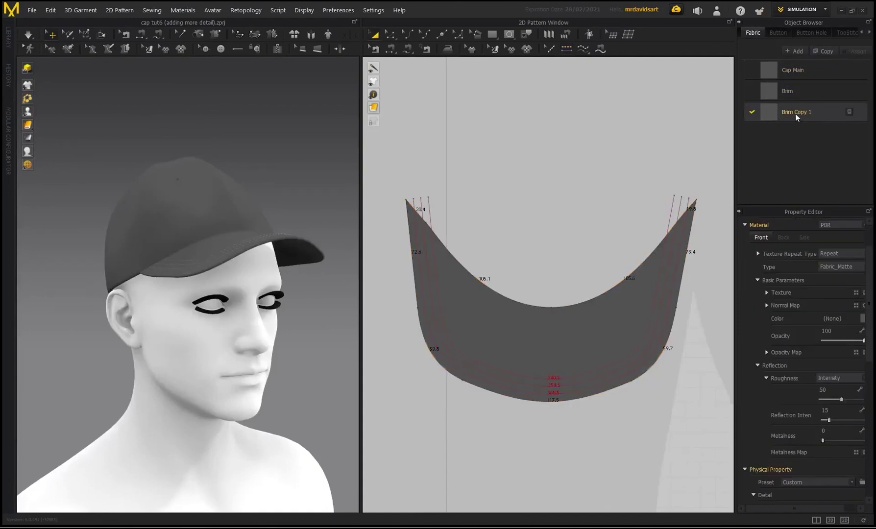
left_click_drag(819, 114, 760, 112)
type("Eyelets")
key("Return")
scroll(596, 121, "down", 10)
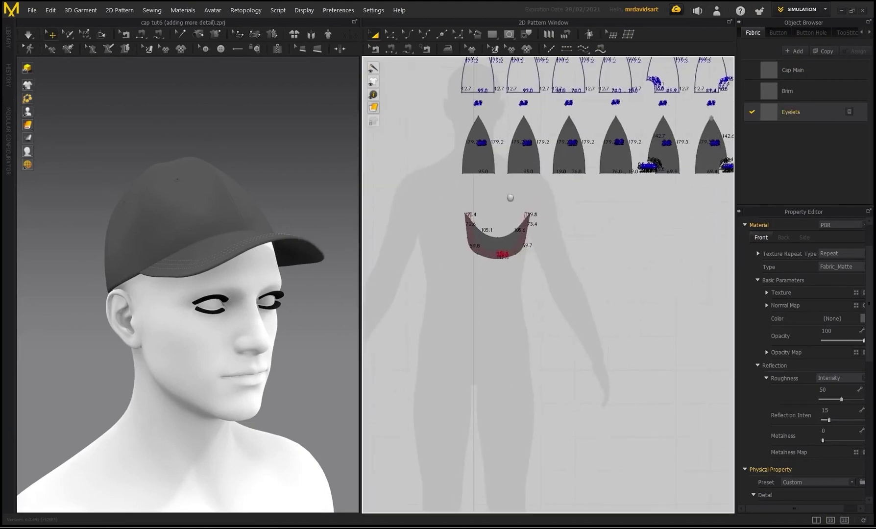
Assign the Eyelets fabric to the six small eyelet patterns between the two rows of cap panels.
left_click_drag(412, 160, 666, 169)
left_click(858, 486)
left_click(839, 509)
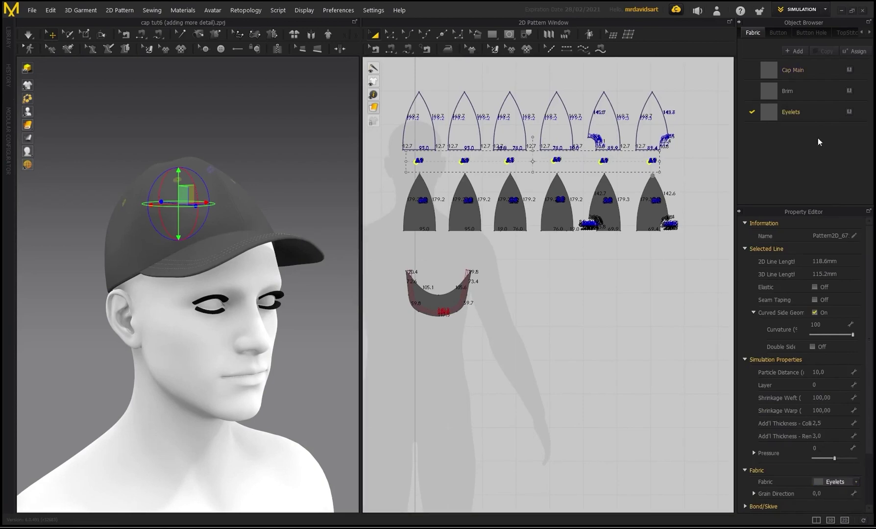
Change the Eyelets fabric colour to dark grey, RGB 60, 60, 60.
left_click(794, 112)
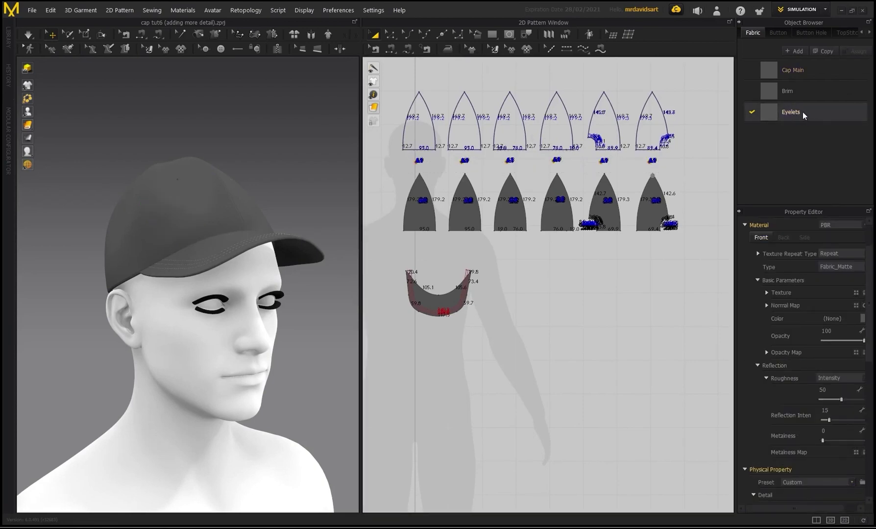
left_click(863, 321)
left_click(253, 160)
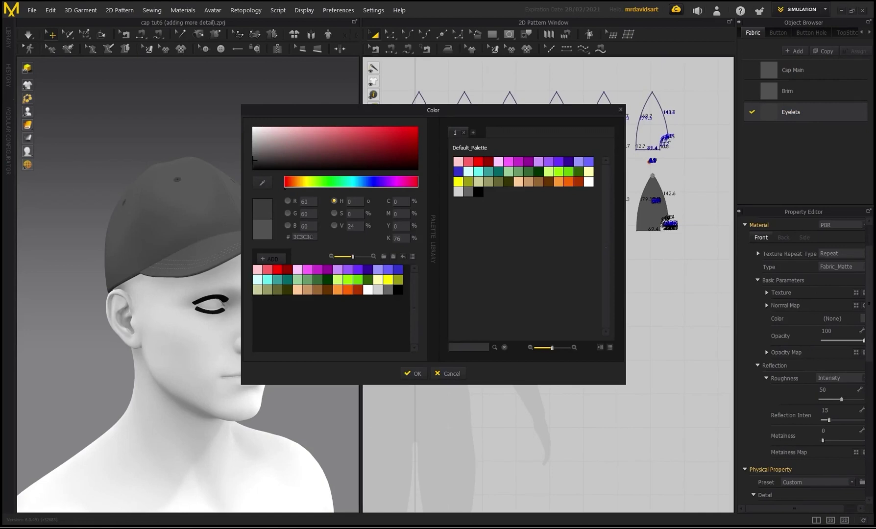
left_click(411, 373)
scroll(185, 233, "up", 10)
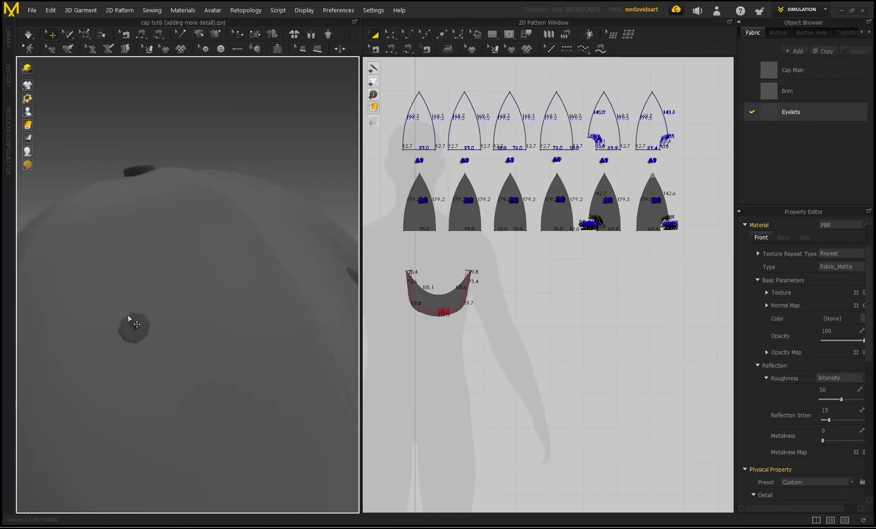
Set the particle distance of the six eyelet patterns to 1.
left_click_drag(409, 157, 667, 171)
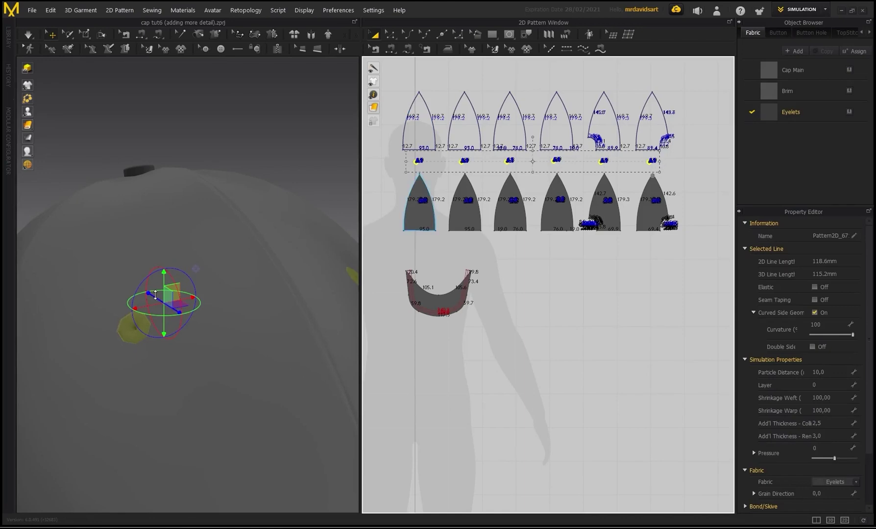
scroll(236, 304, "down", 3)
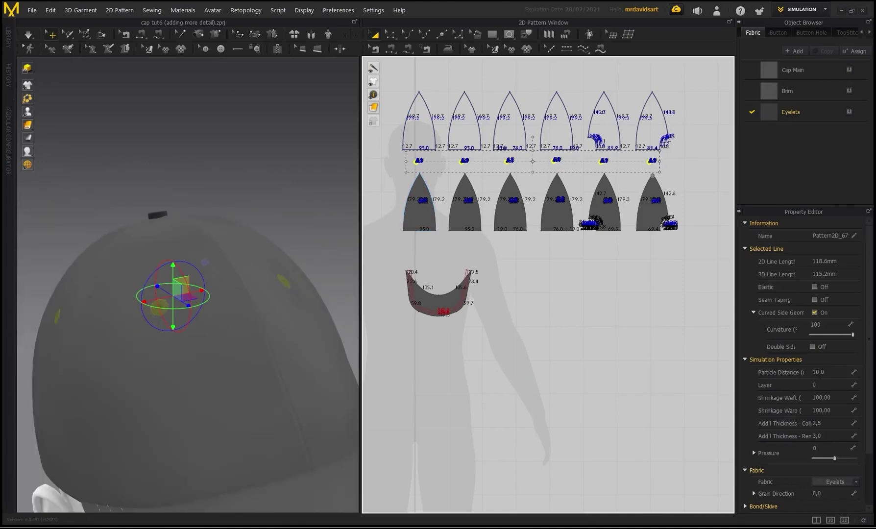
left_click(835, 374)
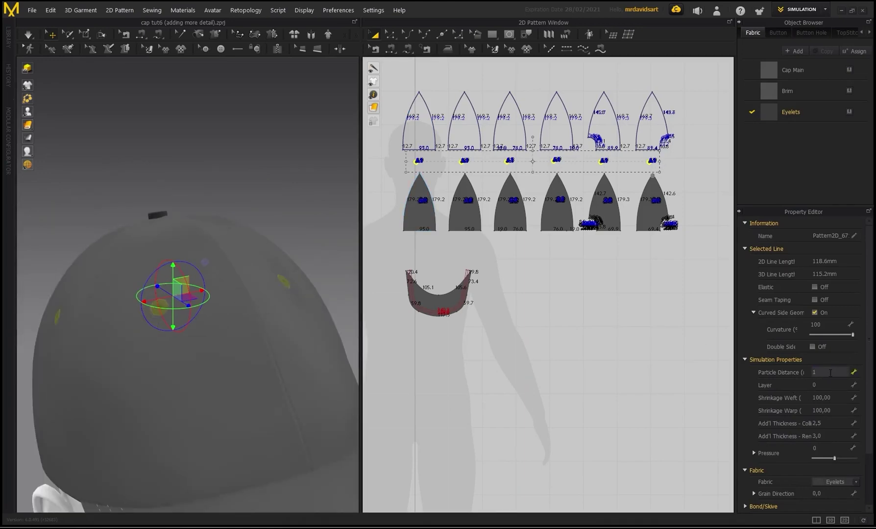
type("1")
key("Return")
left_click(441, 297)
left_click(288, 212)
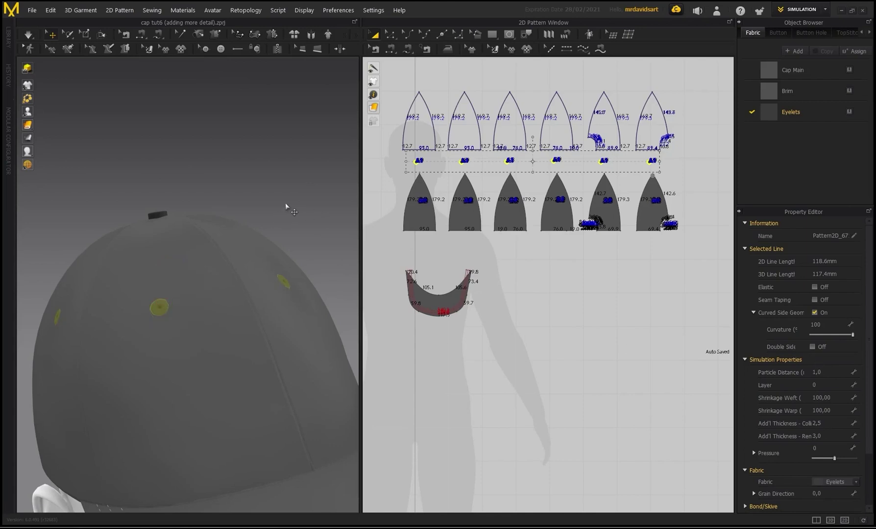
left_click(285, 203)
scroll(152, 255, "up", 2)
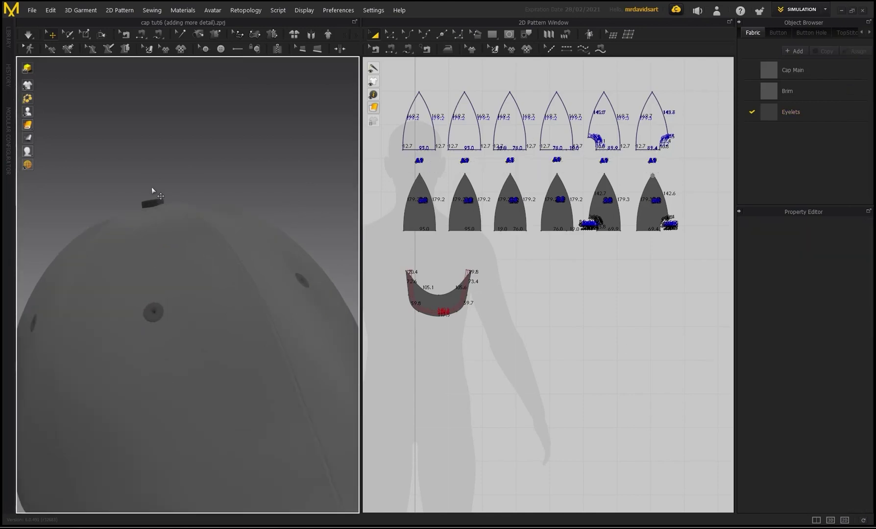
Simulate the garment so the refined eyelets settle on the cap, and check the result from several angles.
key("space")
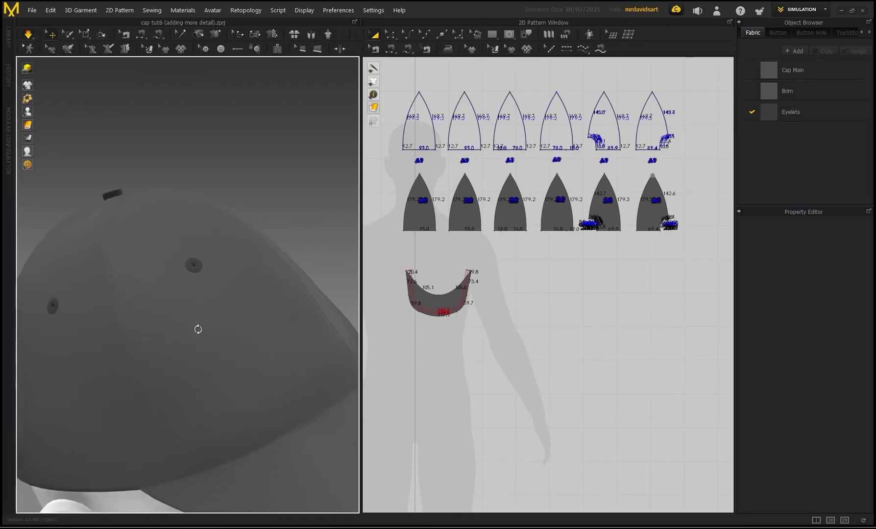
scroll(193, 274, "down", 5)
mouse_move(172, 254)
right_mouse_down()
mouse_move(237, 249)
mouse_move(186, 229)
mouse_move(182, 250)
right_mouse_up()
scroll(181, 250, "up", 5)
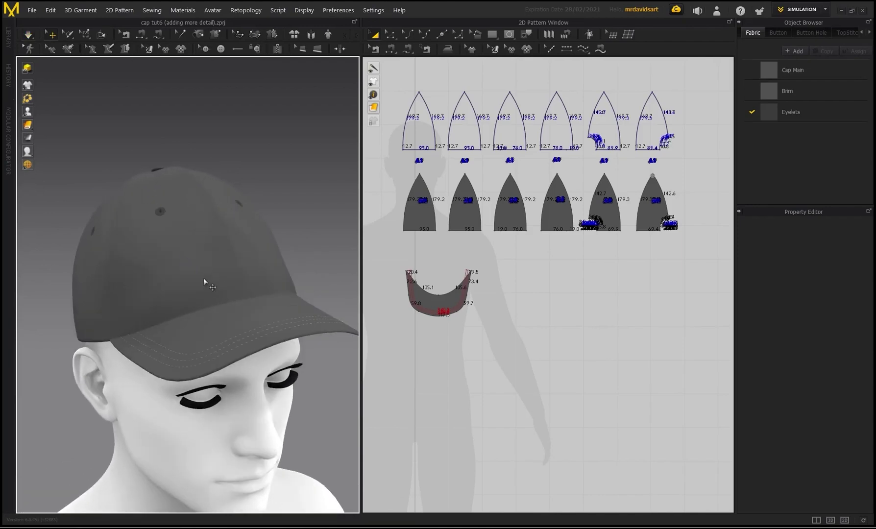
right_click_drag(203, 280, 172, 260)
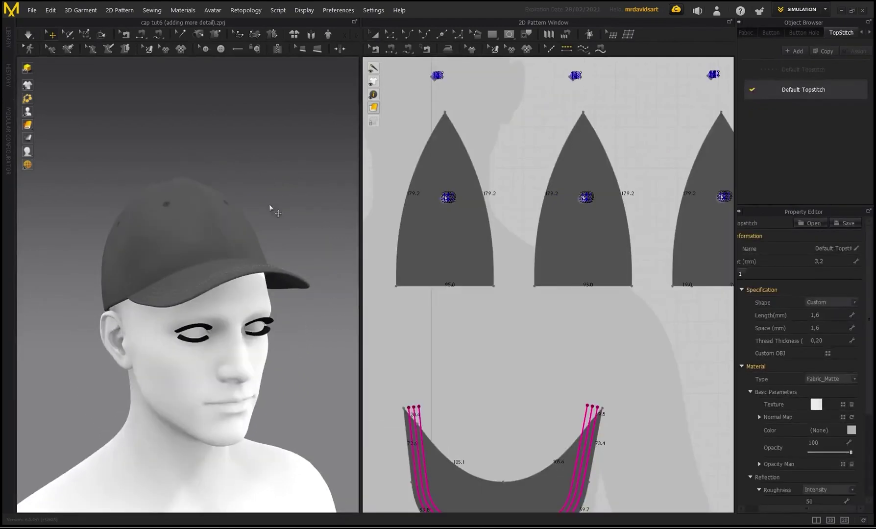
Apply the selected Default Topstitch to the bottom edge and both curved side edges of the first outer cap panel.
right_click_drag(270, 208, 203, 244)
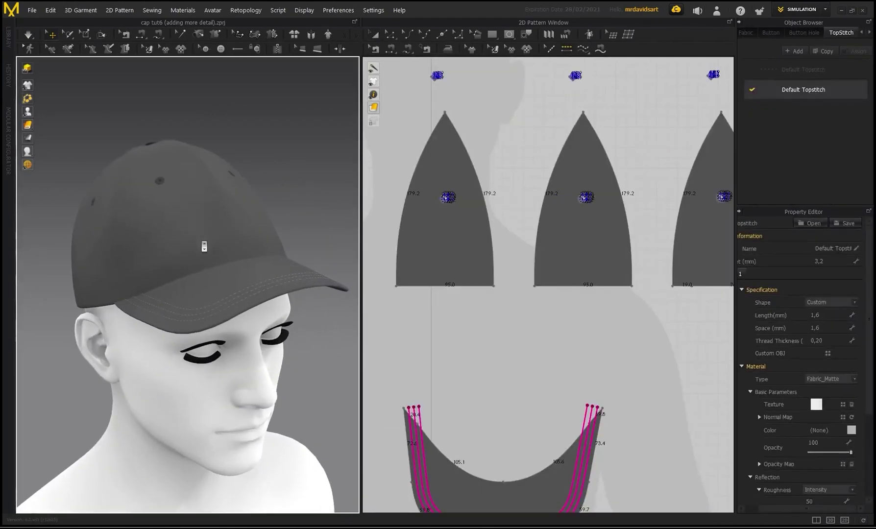
scroll(182, 234, "up", 5)
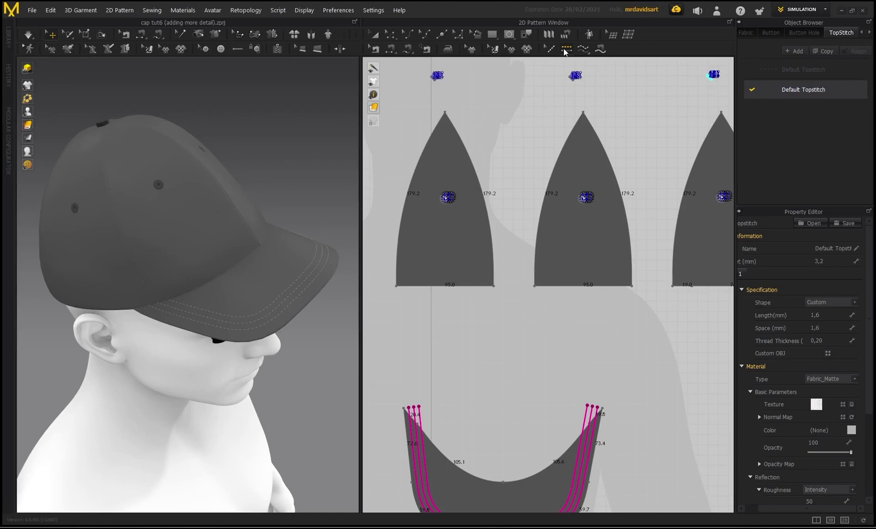
scroll(422, 271, "down", 5)
scroll(429, 281, "up", 3)
left_click(426, 275)
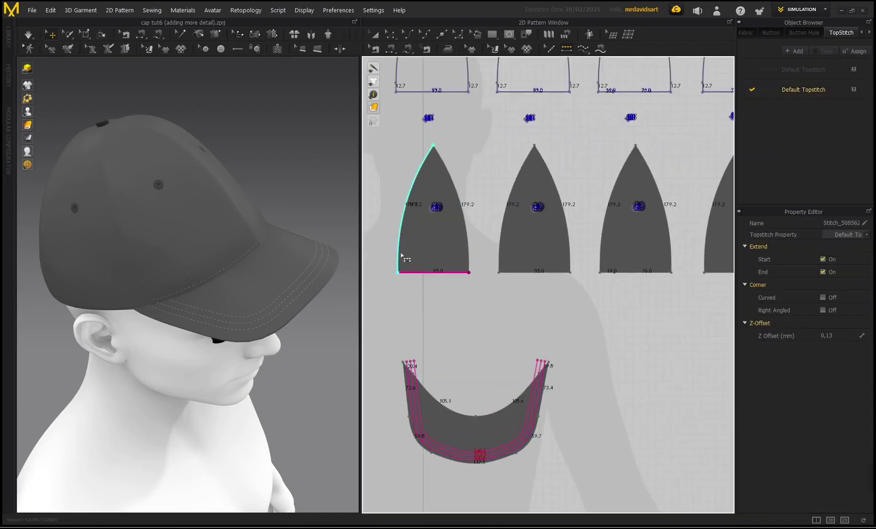
left_click(399, 256)
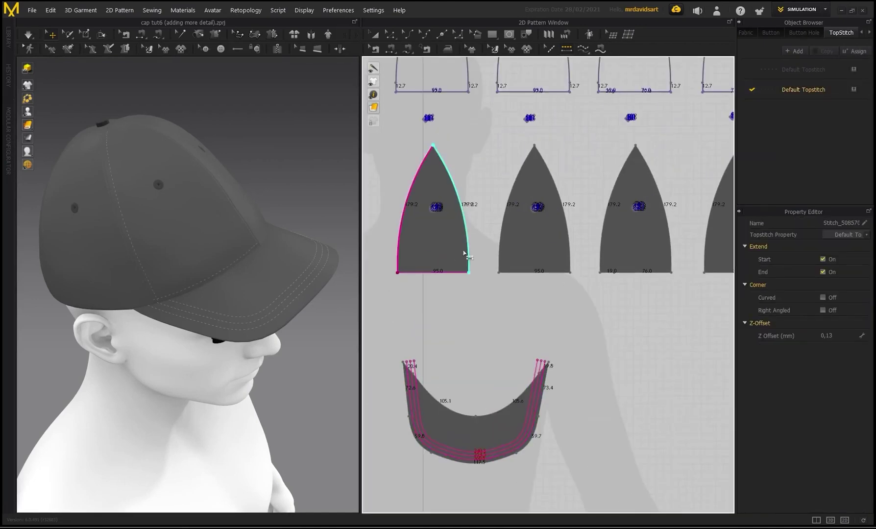
left_click(469, 252)
Topstitch the curved side edges and bottom edges of the second and third outer cap panels.
left_click(500, 261)
left_click(542, 274)
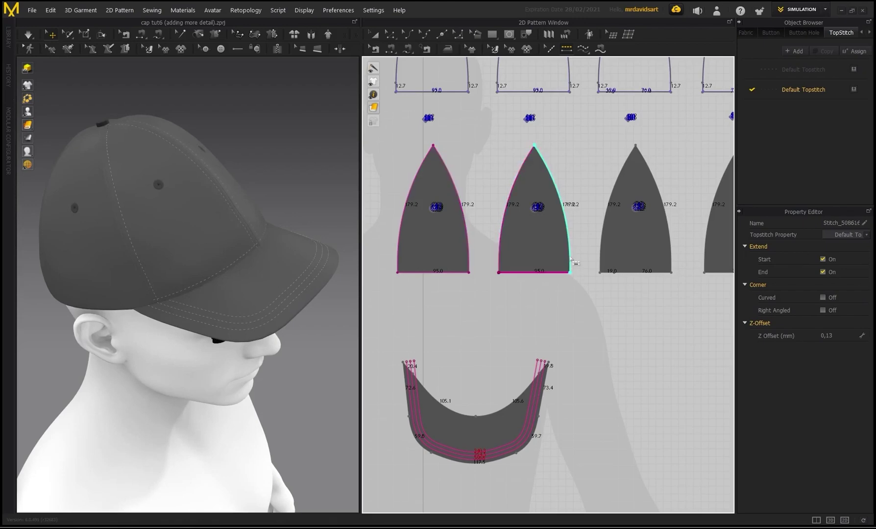
left_click(570, 261)
left_click(604, 260)
left_click(648, 275)
left_click(670, 258)
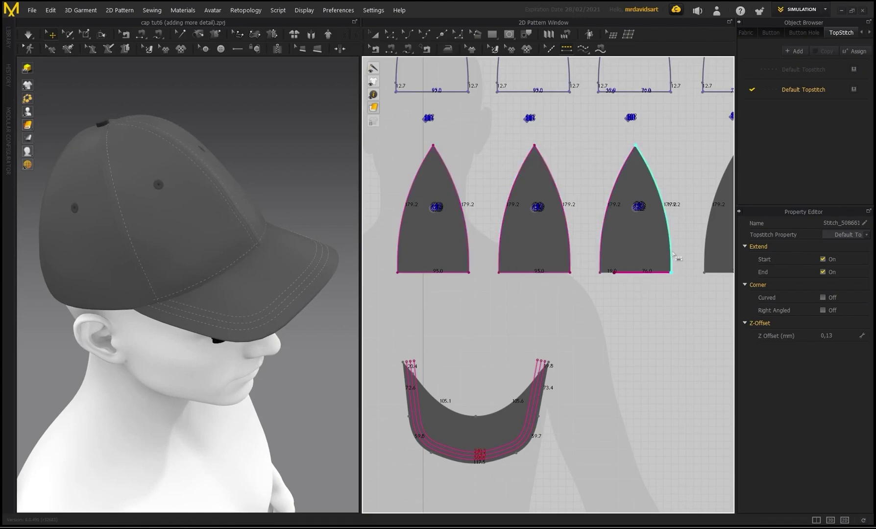
scroll(638, 274, "up", 3)
left_click(587, 273)
Topstitch both bottom segments and the side edges of the fourth outer cap panel.
scroll(625, 289, "down", 2)
scroll(544, 329, "up", 4)
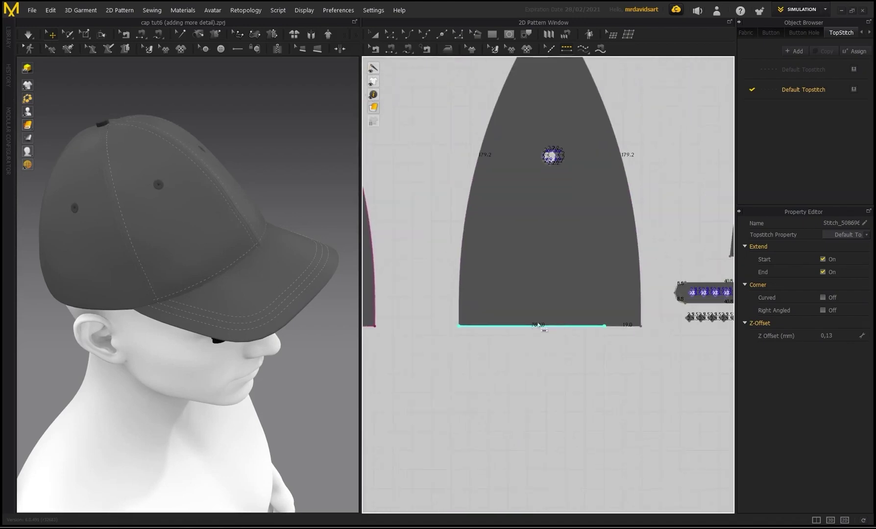
left_click(462, 324)
left_click(465, 312)
left_click(633, 326)
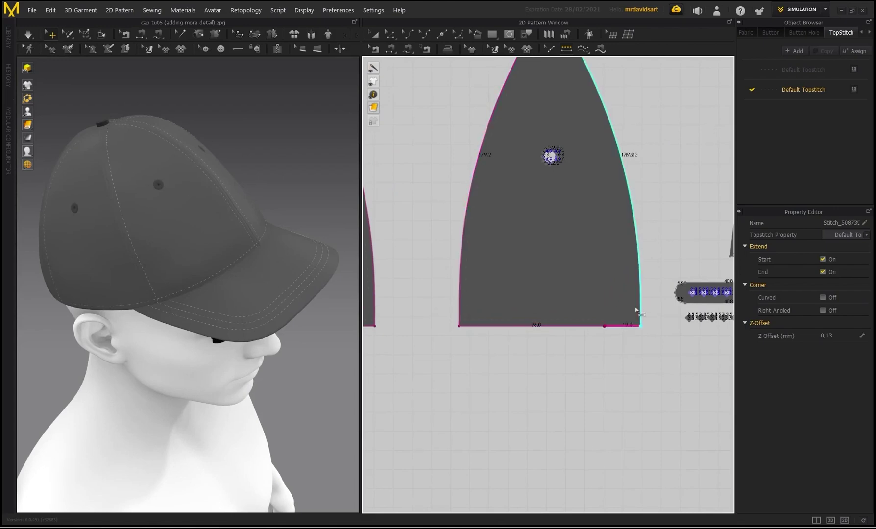
Topstitch the bottom edge, every segment of the curved cutout and the side edges of the fifth outer cap panel.
scroll(645, 304, "down", 2)
scroll(568, 352, "up", 5)
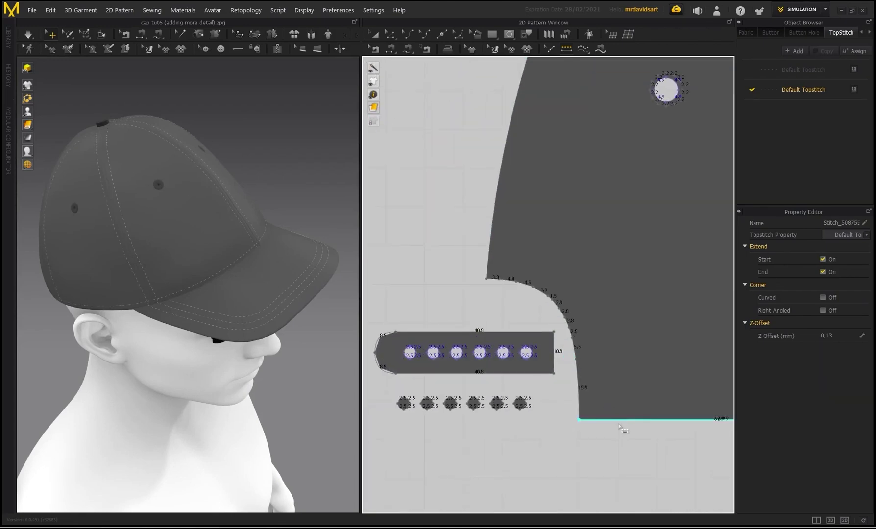
scroll(577, 383, "up", 2)
left_click(579, 375)
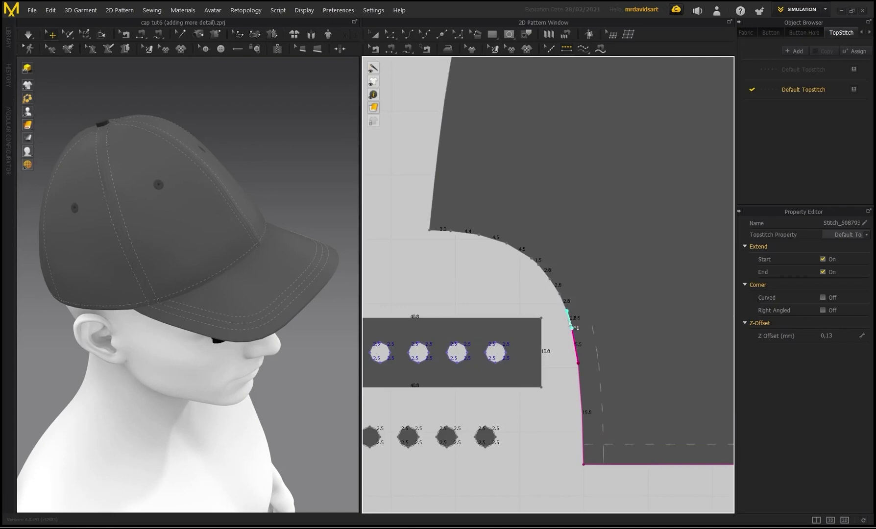
left_click(570, 324)
left_click(536, 265)
left_click(519, 250)
left_click(492, 239)
left_click(464, 233)
left_click(437, 230)
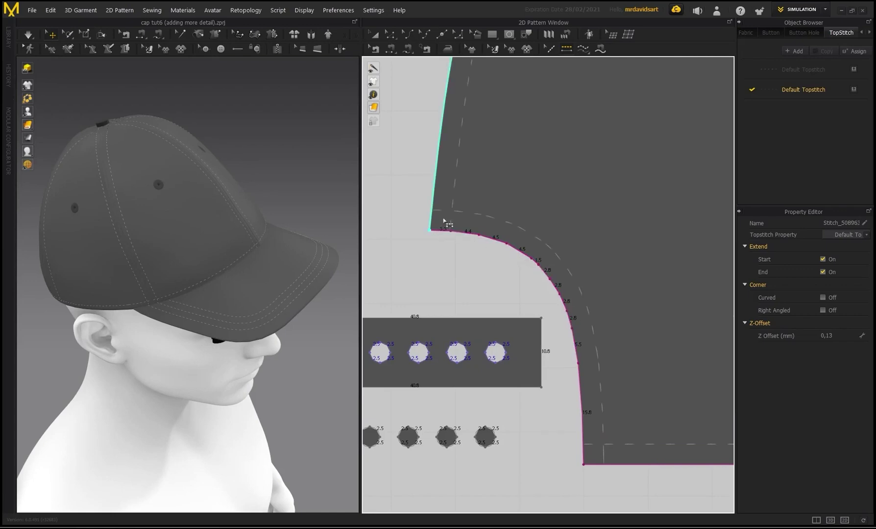
left_click(446, 221)
scroll(446, 221, "down", 2)
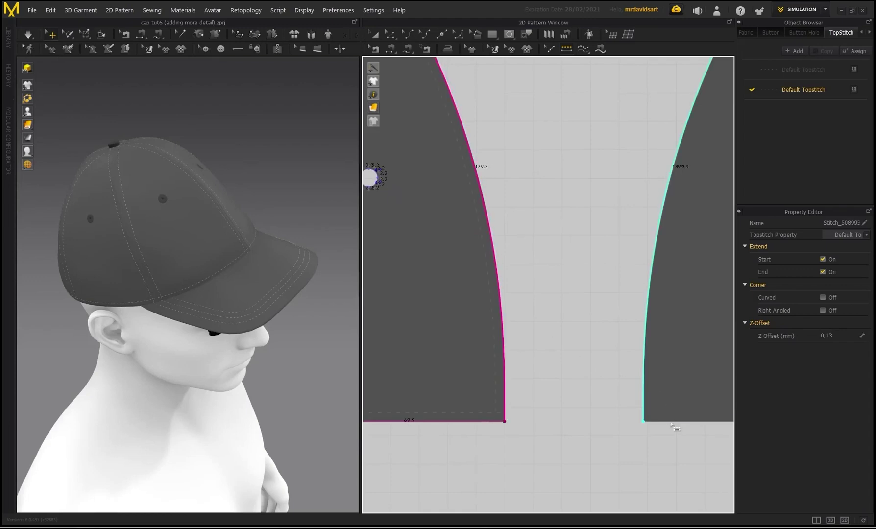
Topstitch the bottom edge and the long side edge of the sixth outer cap panel.
left_click(673, 424)
left_click(646, 400)
scroll(645, 400, "down", 5)
middle_click_drag(646, 400, 555, 405)
scroll(656, 406, "up", 5)
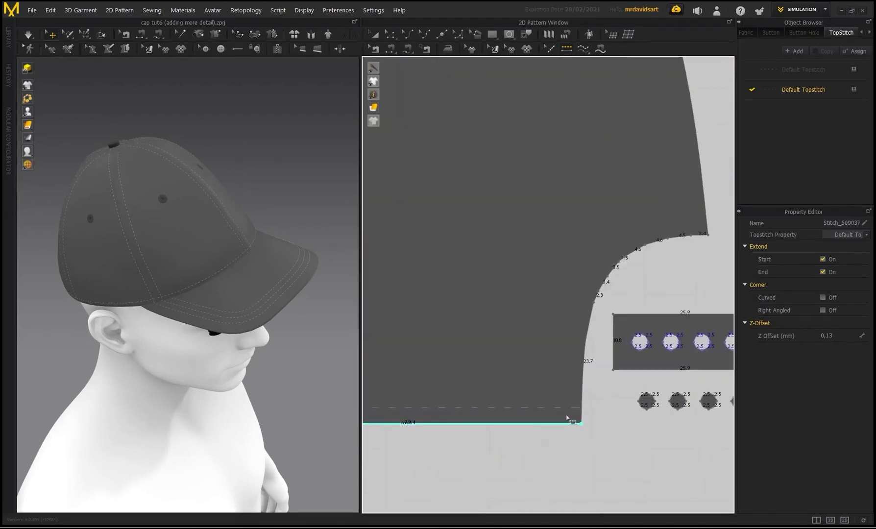
Topstitch all segments of the sixth panel's curved cutout and the side edge above it.
left_click(588, 396)
left_click(596, 297)
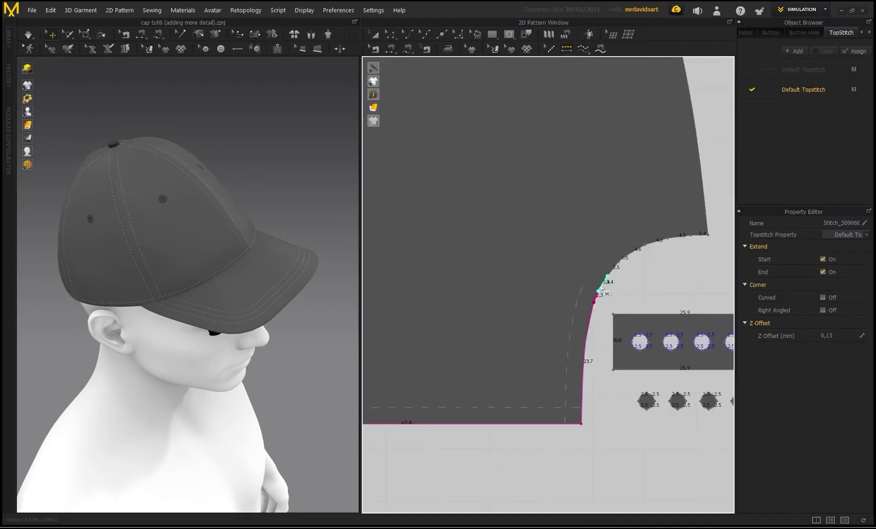
left_click(604, 285)
left_click(613, 271)
left_click(634, 252)
scroll(621, 260, "up", 2)
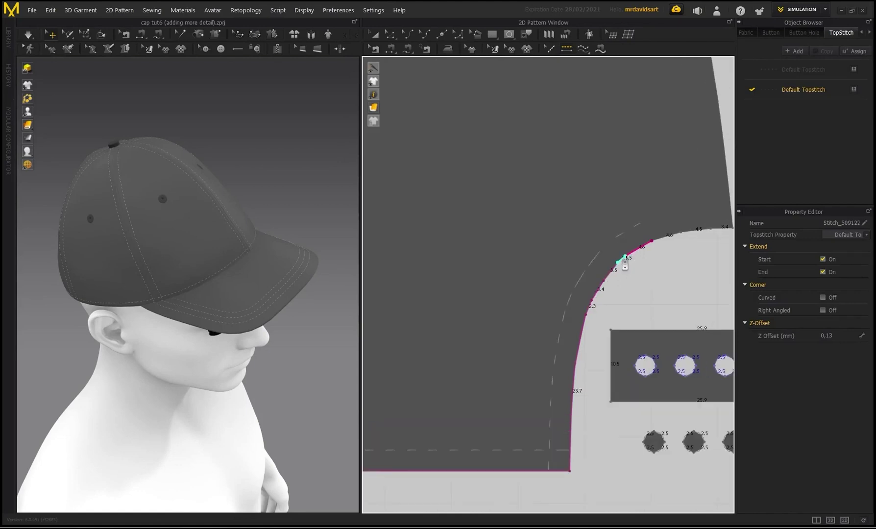
left_click(623, 258)
left_click(667, 237)
left_click(698, 230)
left_click(718, 228)
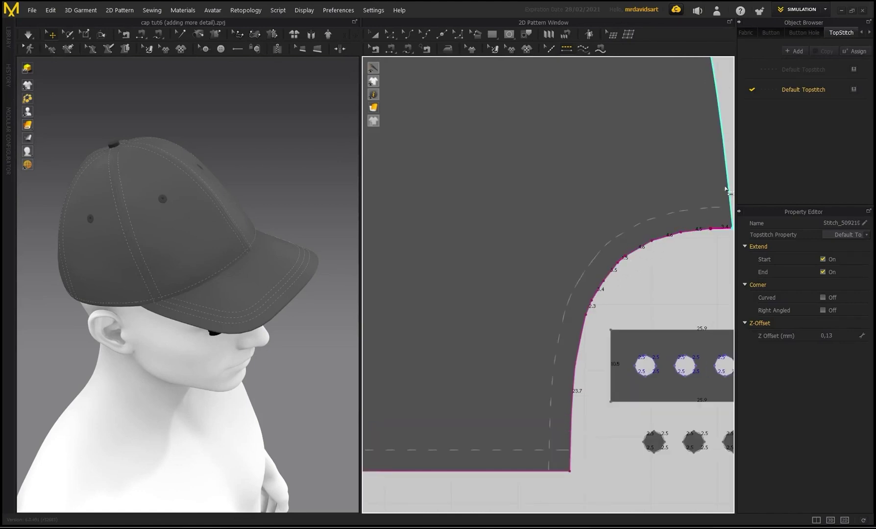
scroll(685, 202, "down", 5)
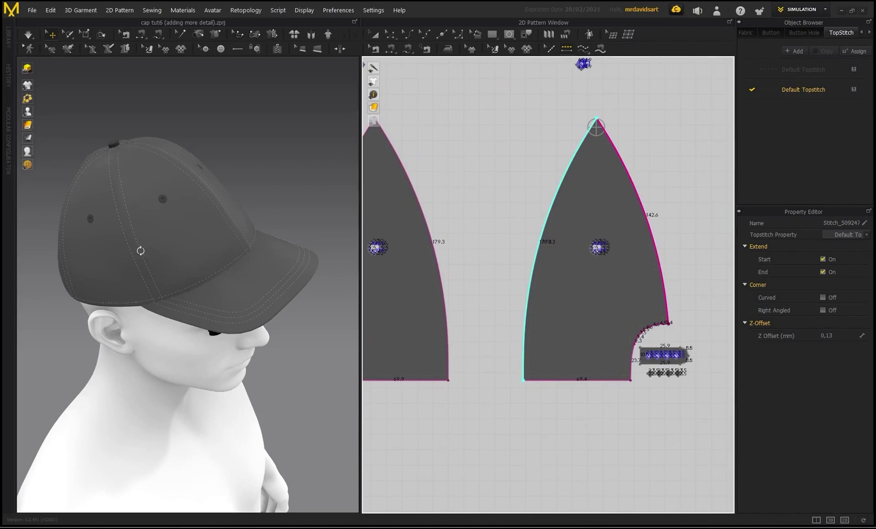
Simulate the cap with its new topstitching and view it from different sides.
right_click_drag(147, 261, 222, 263)
key("space")
right_click_drag(125, 250, 319, 228)
Set the Default Topstitch colour to grey, RGB 153, 153, 153, and check the stitches up close on the cap.
left_click(815, 90)
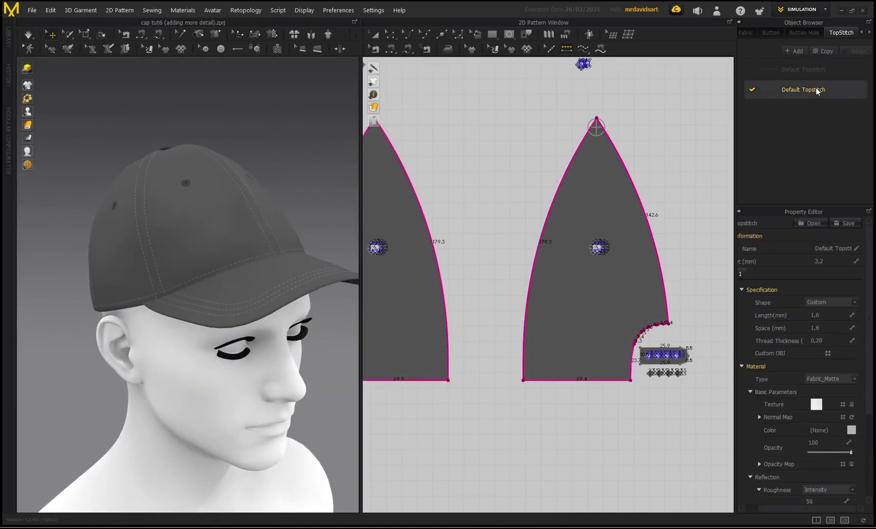
left_click(851, 430)
mouse_move(281, 151)
left_mouse_down()
mouse_move(266, 167)
mouse_move(358, 137)
mouse_move(383, 147)
mouse_move(378, 127)
mouse_move(250, 152)
mouse_move(248, 162)
mouse_move(241, 144)
left_mouse_up()
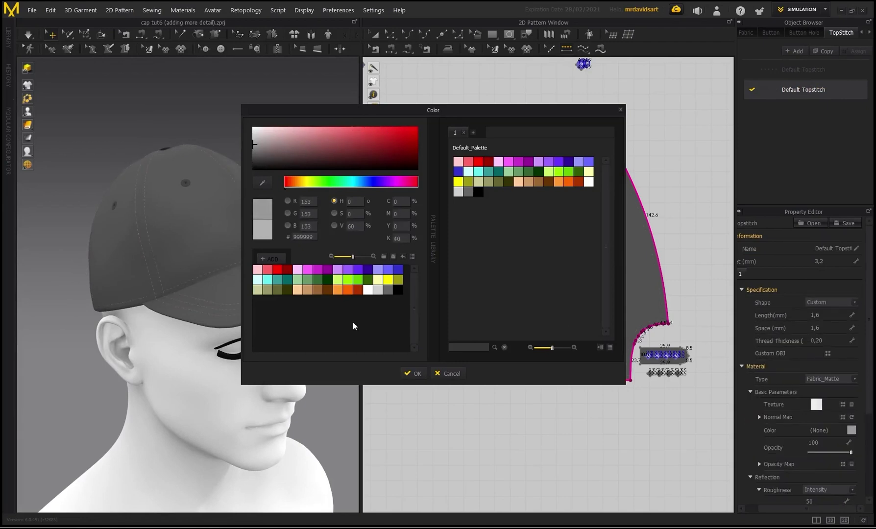
left_click(412, 374)
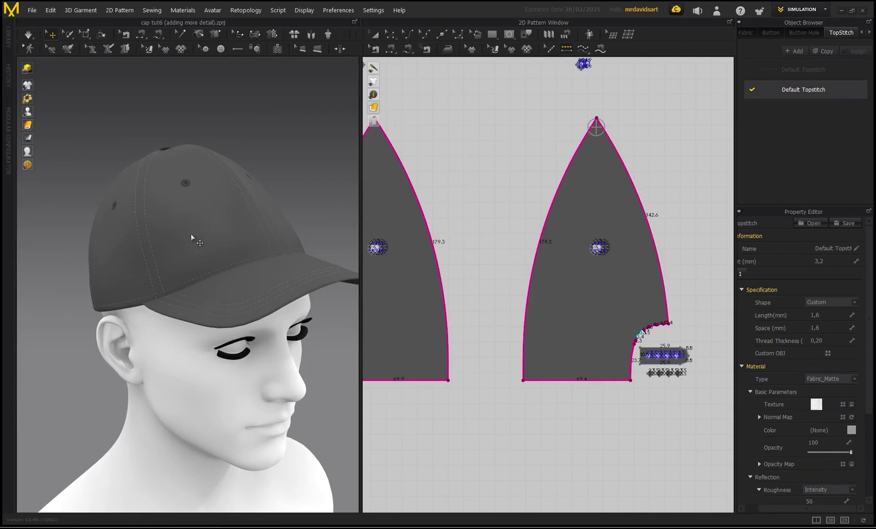
scroll(178, 280, "up", 10)
scroll(169, 286, "up", 2)
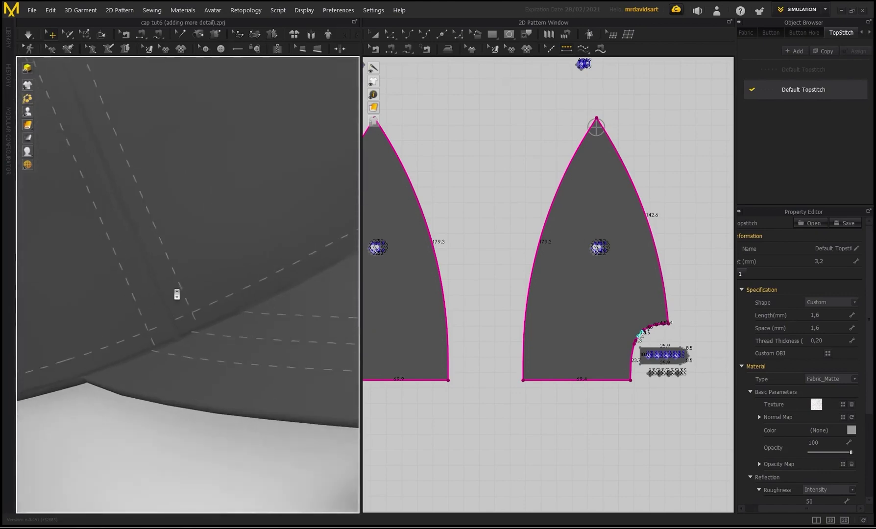
scroll(176, 289, "down", 10)
Duplicate the Eyelets fabric and name the copy Strap.
right_click_drag(163, 253, 229, 250)
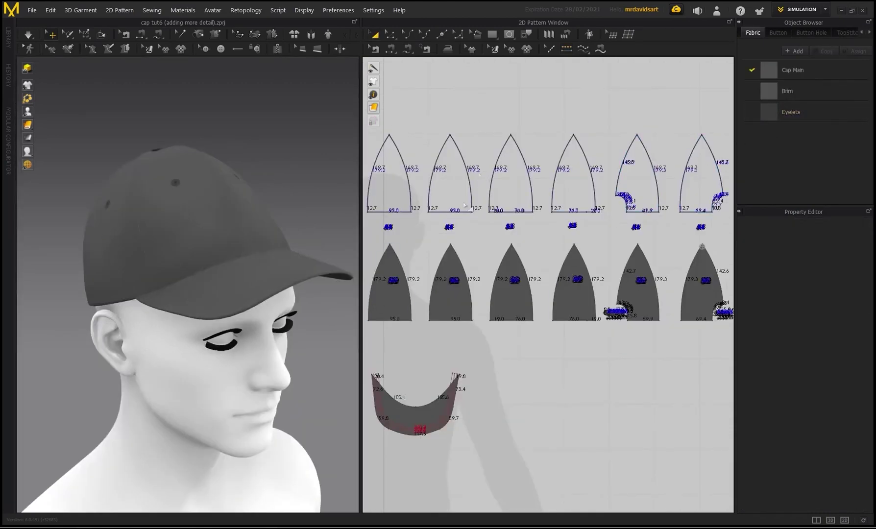
right_click_drag(154, 267, 283, 266)
left_click(821, 112)
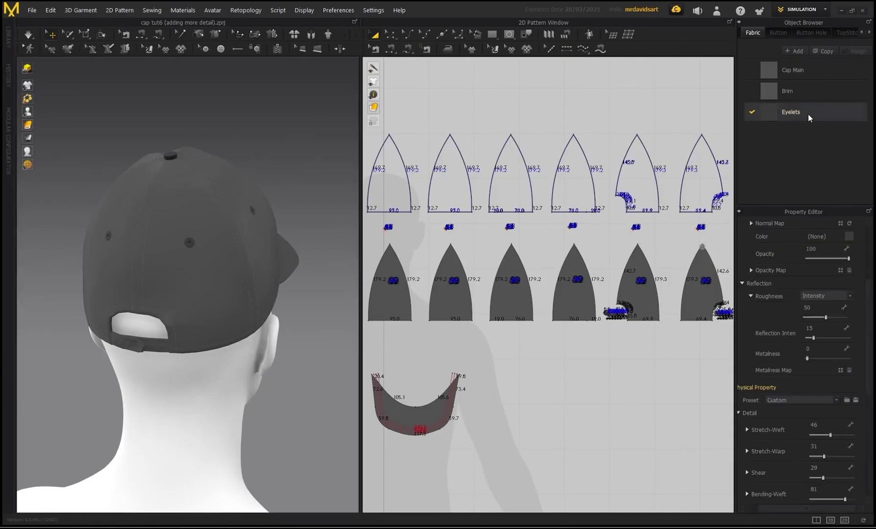
left_click(823, 52)
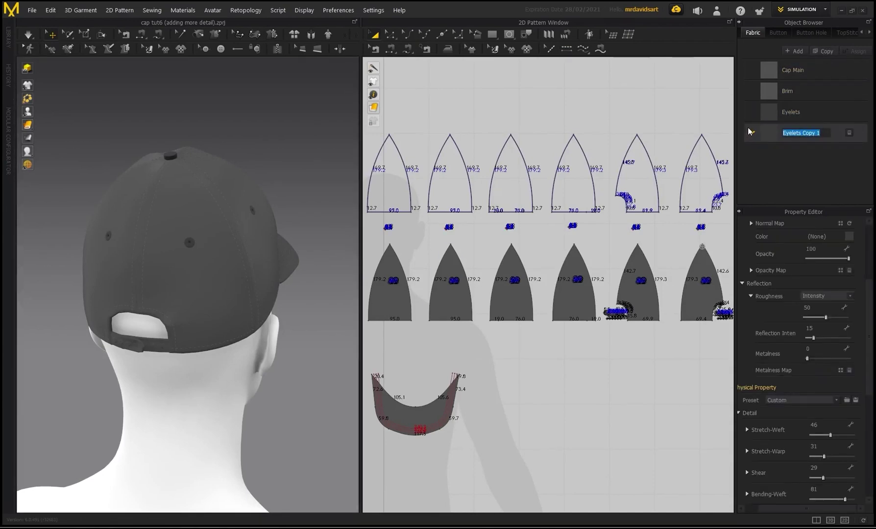
type("Strap")
key("Return")
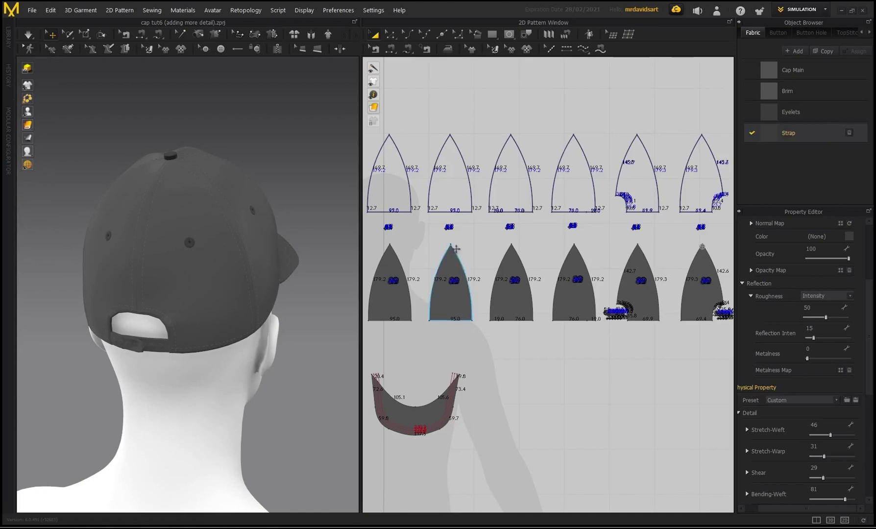
Assign the Strap fabric to both strap pattern pieces beside the cutouts of the back panels.
scroll(454, 257, "down", 3)
middle_click_drag(563, 294, 506, 272)
scroll(503, 274, "up", 15)
left_click(499, 280)
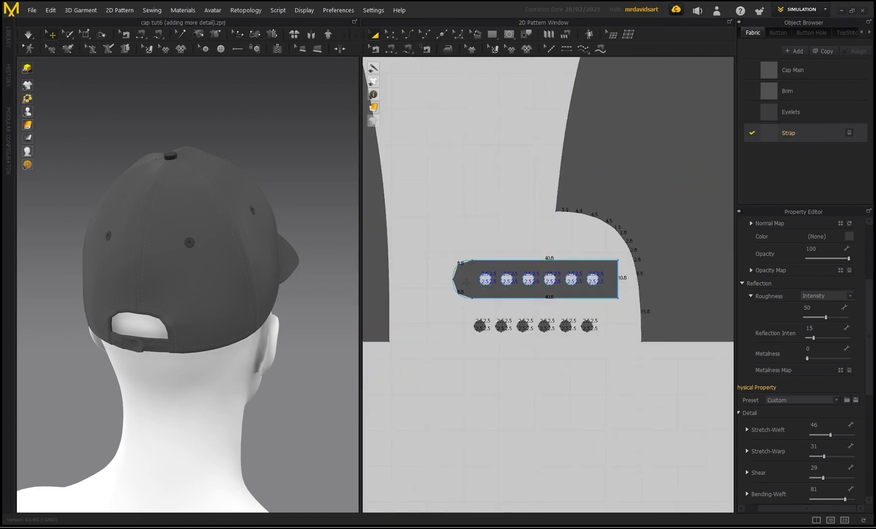
scroll(498, 281, "down", 3)
scroll(596, 318, "up", 6)
left_click(564, 257)
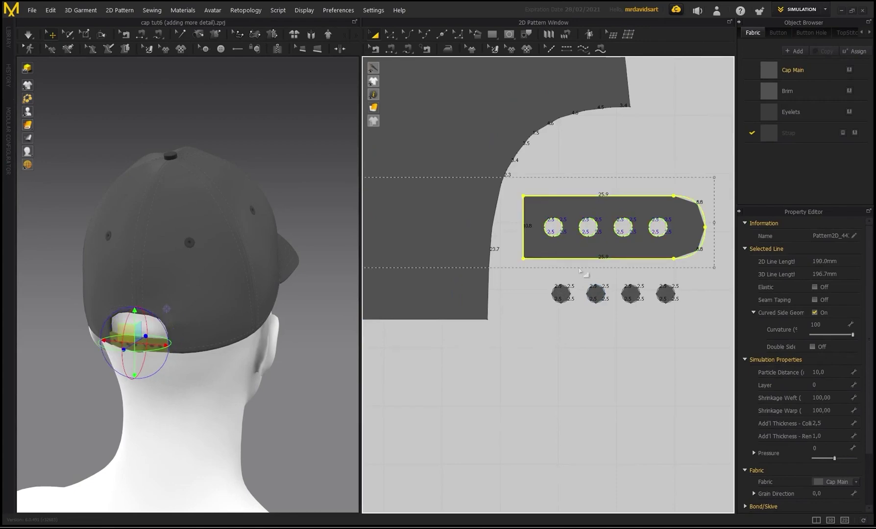
left_click(854, 482)
left_click(835, 519)
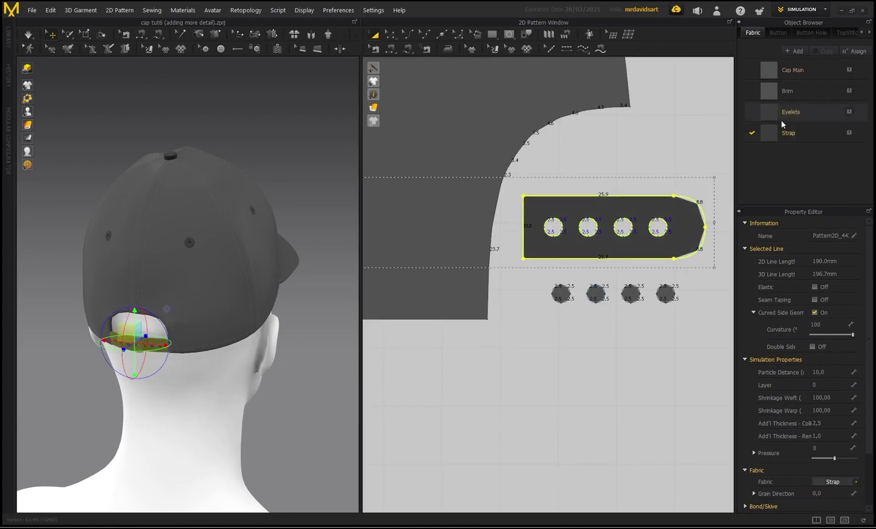
Set the Strap fabric's colour to dark grey, RGB 43, 43, 43, and check the strap on the back of the cap.
left_click(787, 133)
left_click(849, 237)
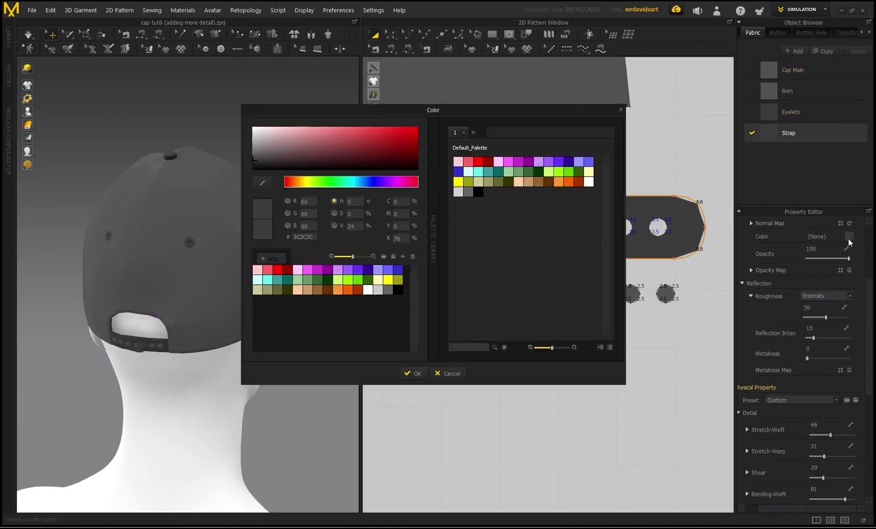
left_click_drag(255, 163, 246, 164)
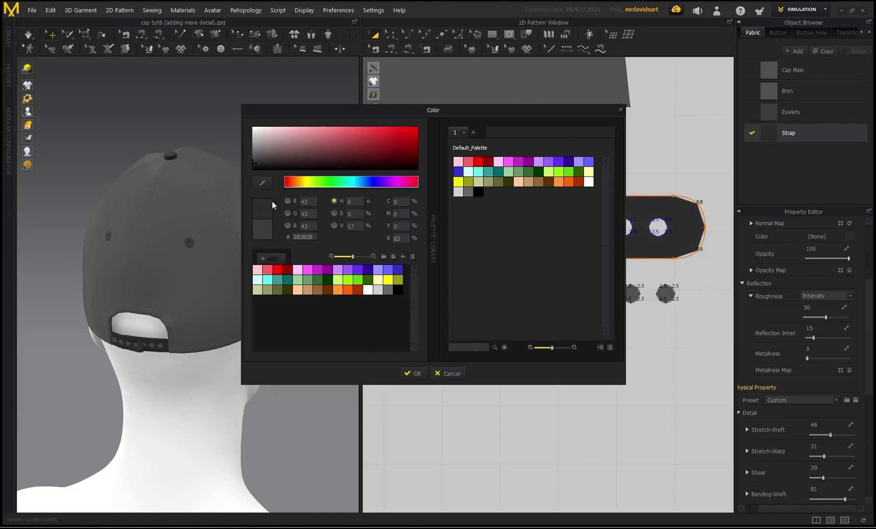
left_click(407, 375)
right_click_drag(190, 323, 240, 338)
middle_click_drag(245, 372, 316, 299)
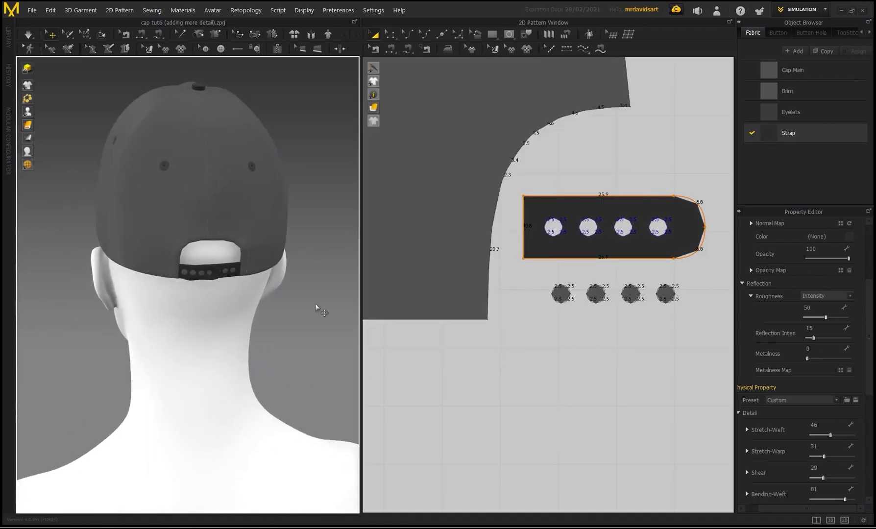
left_click(321, 307)
scroll(240, 287, "up", 3)
right_click_drag(240, 287, 294, 254)
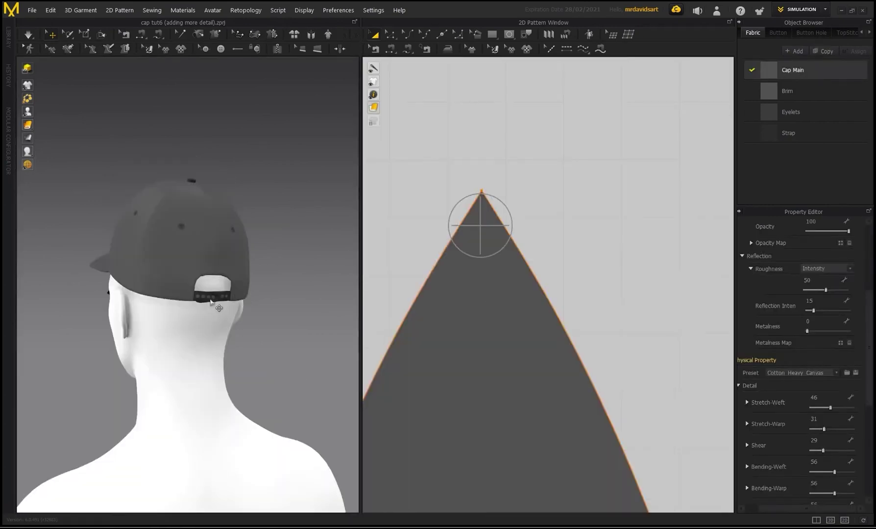
scroll(211, 300, "up", 5)
right_click_drag(220, 308, 255, 309)
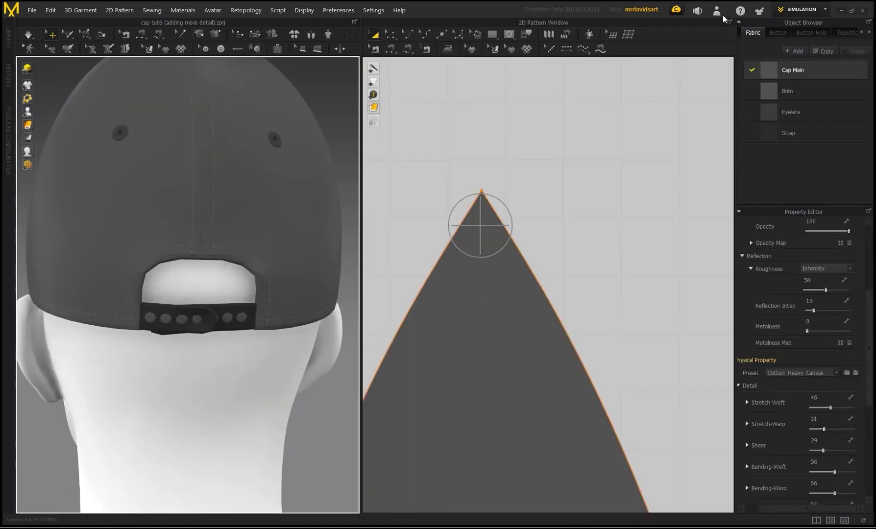
Duplicate the Strap fabric and name the copy Buttons Back.
left_click(793, 131)
left_click(832, 50)
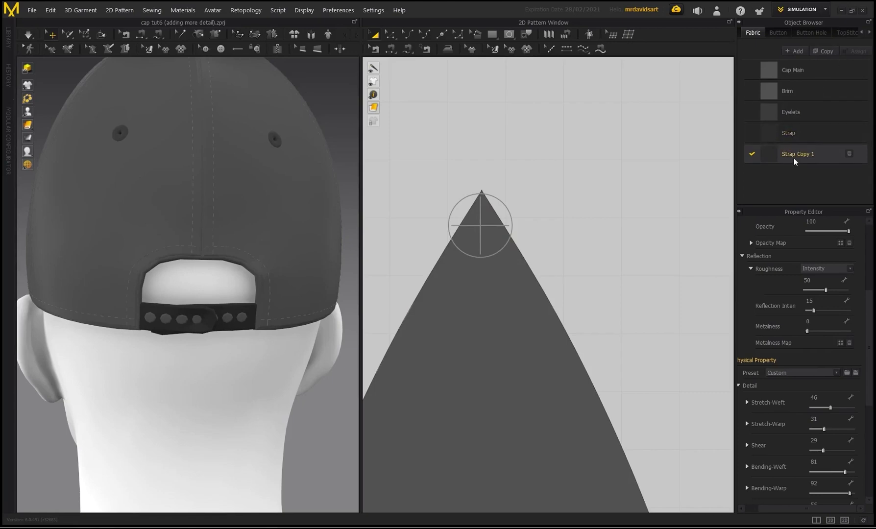
type("Buttons Back")
key("Return")
Assign the Buttons Back fabric to both rows of small round button pieces below the two straps.
scroll(670, 185, "down", 5)
scroll(669, 185, "down", 4)
scroll(542, 300, "up", 8)
scroll(549, 278, "up", 2)
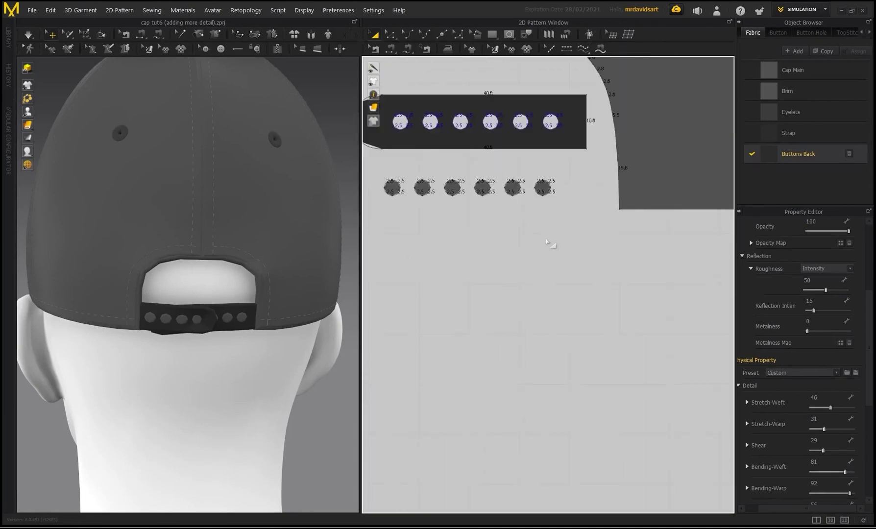
left_click_drag(570, 223, 375, 171)
scroll(503, 191, "down", 6)
middle_click_drag(612, 272, 383, 304)
scroll(484, 247, "up", 5)
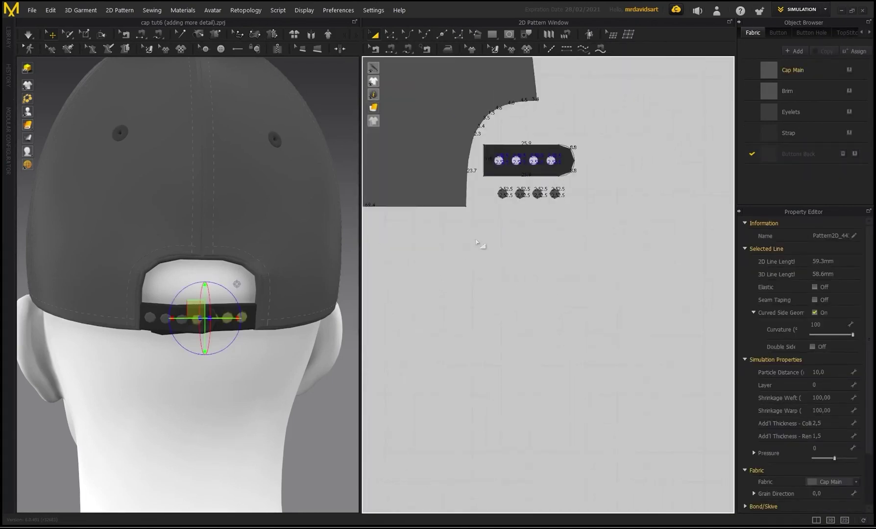
left_click_drag(636, 206, 589, 198, "shift")
left_click_drag(494, 172, 494, 172)
left_click(852, 481)
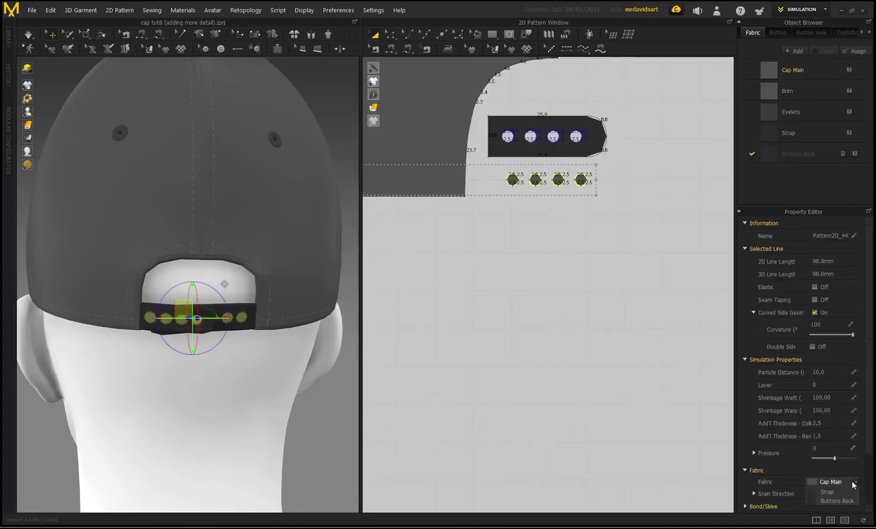
left_click(833, 526)
Set the Buttons Back fabric's colour to grey, RGB 86, 86, 86, and view the cap from other sides.
left_click(798, 155)
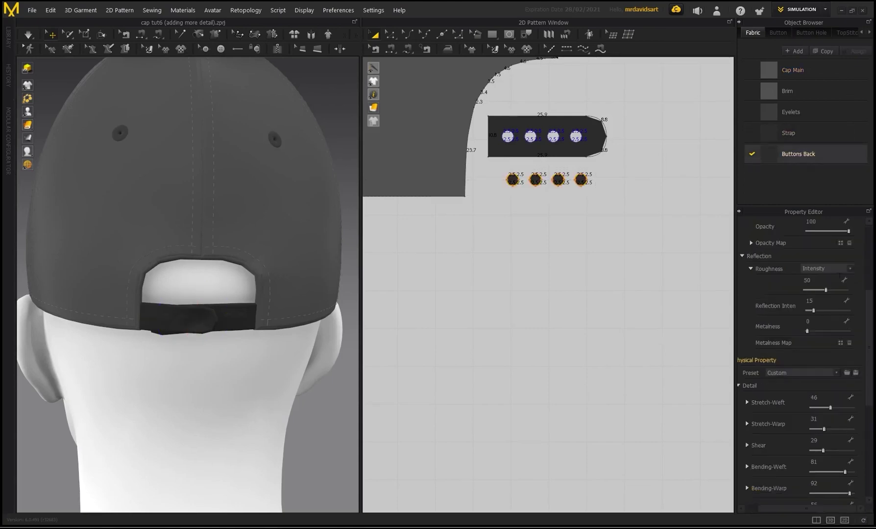
scroll(802, 335, "up", 3)
left_click(848, 295)
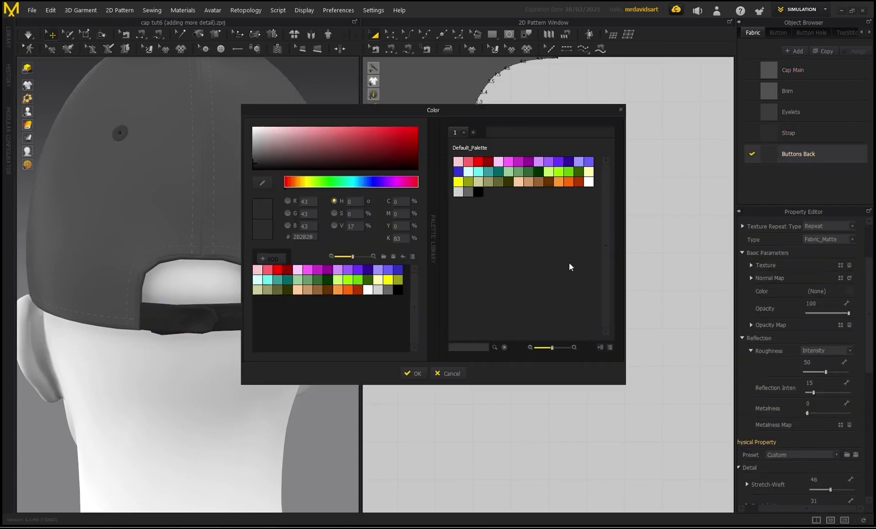
left_click_drag(267, 170, 248, 156)
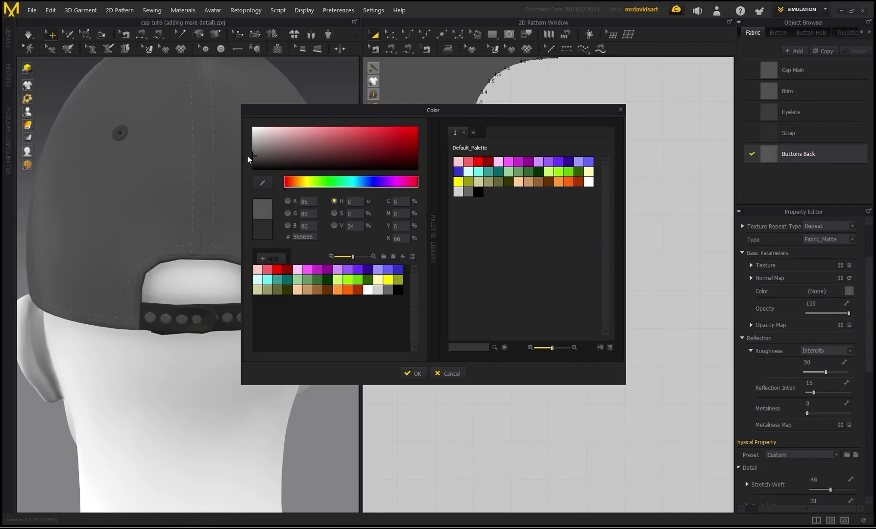
left_click(414, 374)
right_click_drag(184, 231, 34, 259)
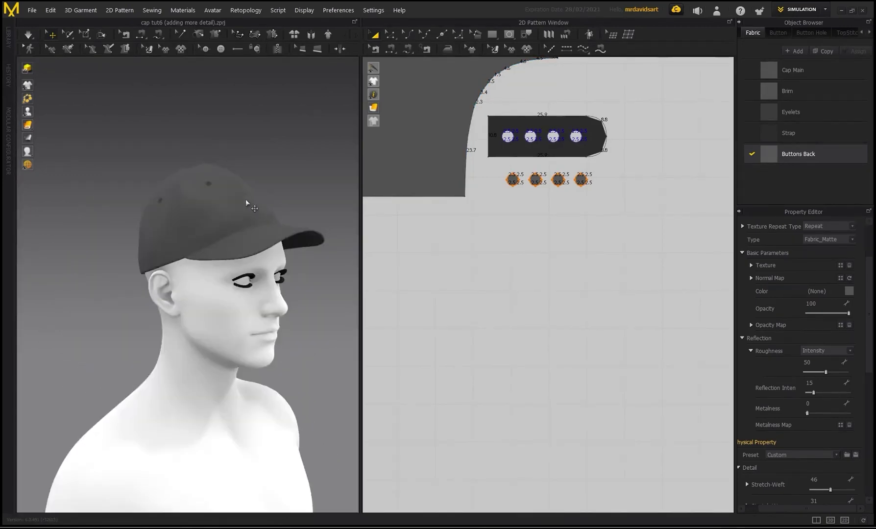
right_click_drag(243, 197, 206, 207)
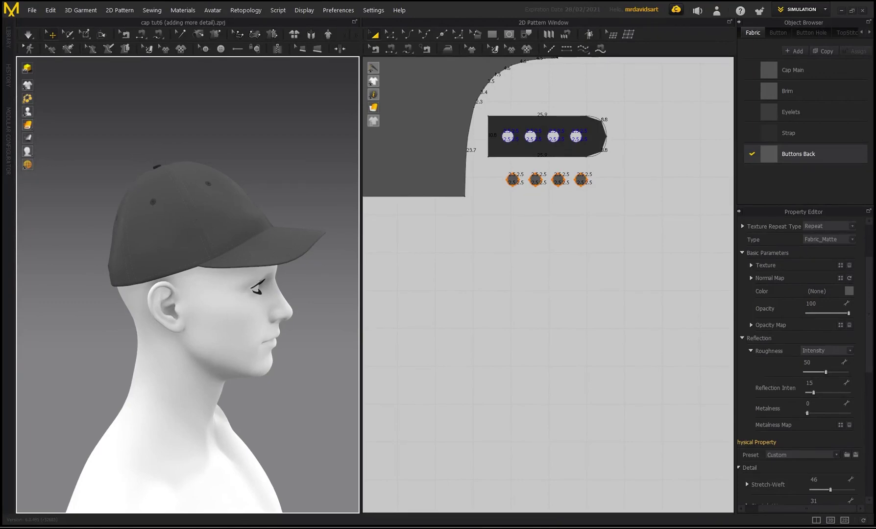
Look at the page of the 56 Fabric Materials complete pack in the web browser.
left_click_drag(0, 55, 305, 1)
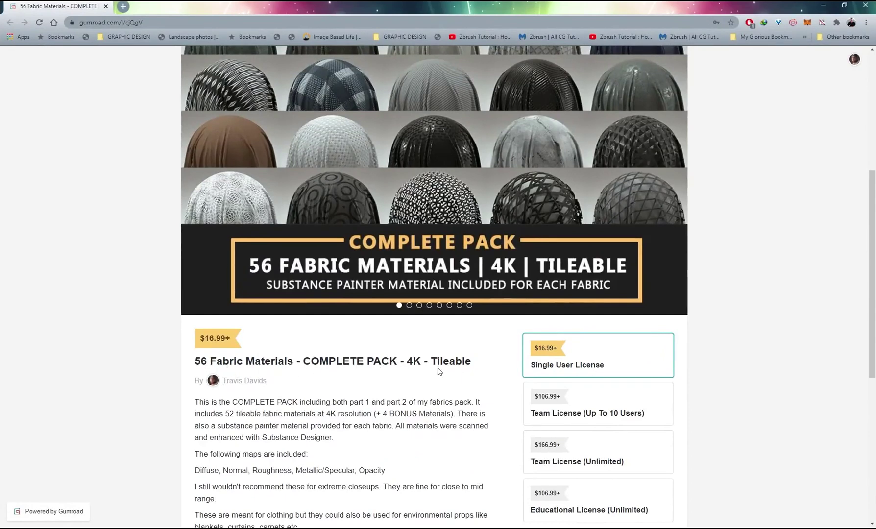
left_click_drag(397, 11, 0, 49)
Load fabric19_basecolor.jpg as the texture of the Cap Main fabric.
left_click(798, 69)
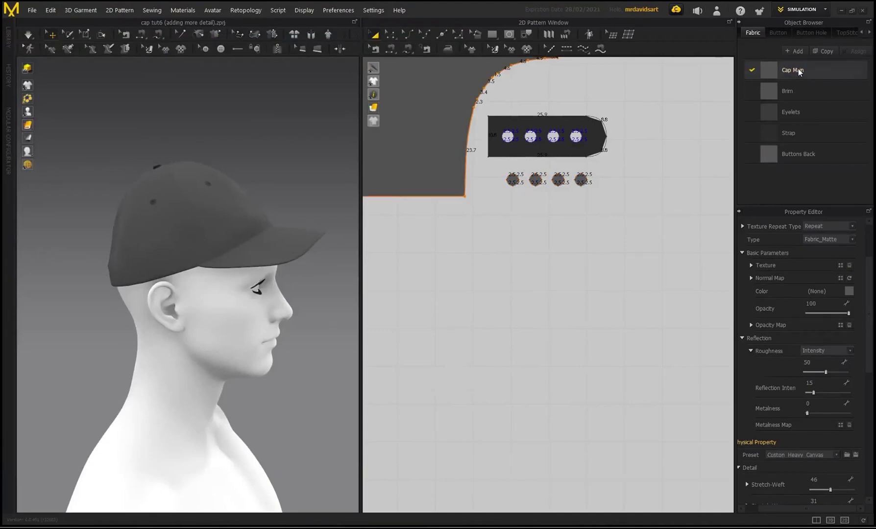
left_click(839, 265)
left_click(466, 331)
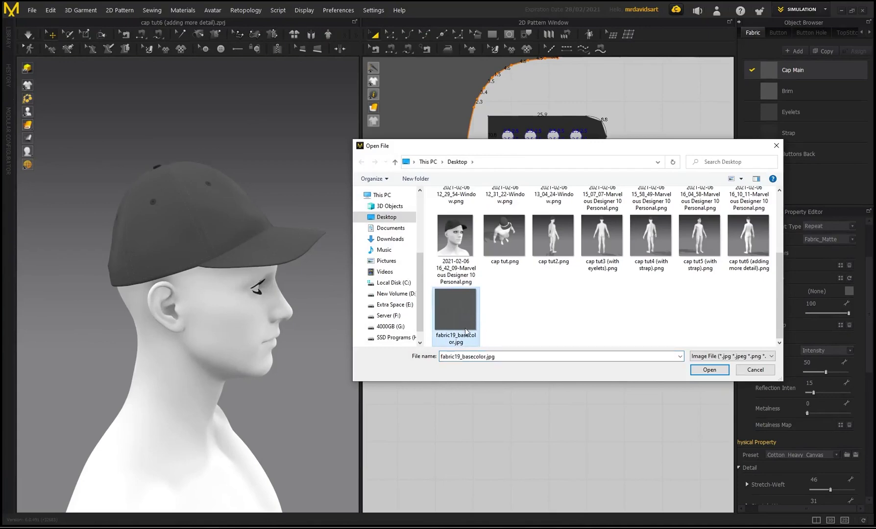
left_click(707, 370)
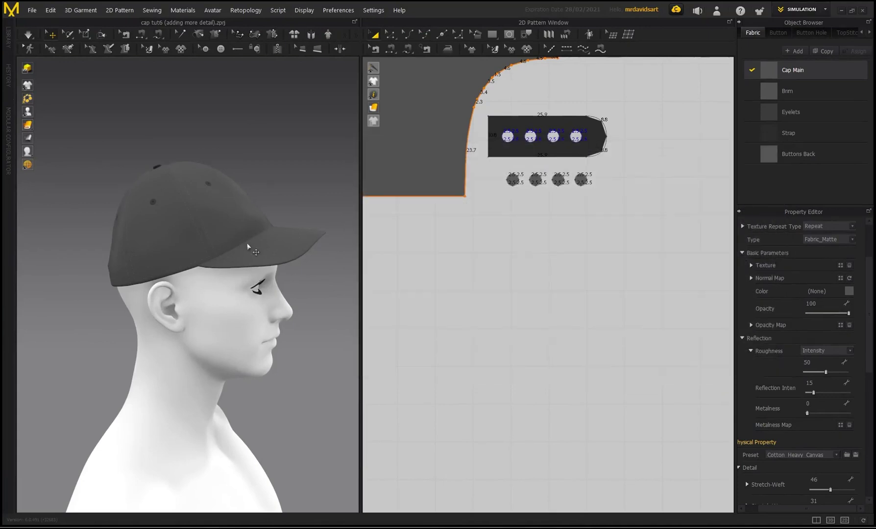
scroll(223, 197, "up", 3)
right_click_drag(235, 183, 171, 189)
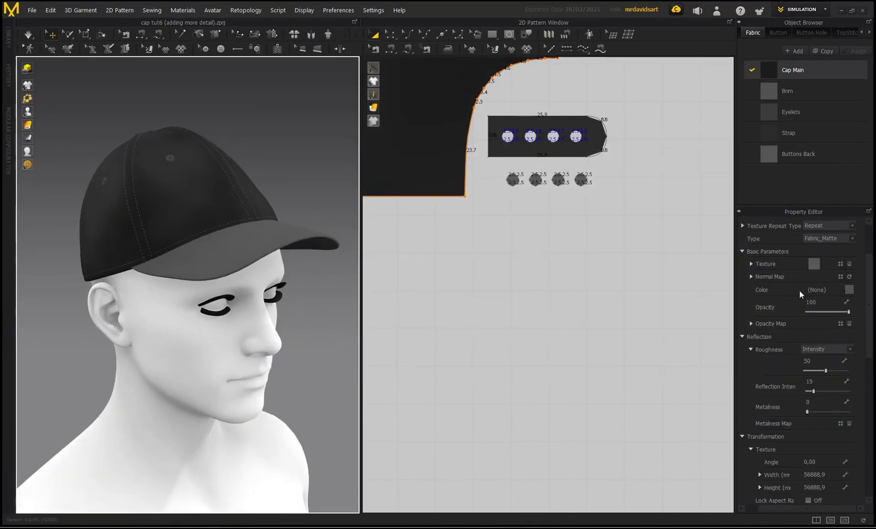
Set the Cap Main fabric's colour to white and its roughness intensity to 63.
left_click(849, 290)
left_click_drag(265, 144, 246, 127)
left_click(414, 375)
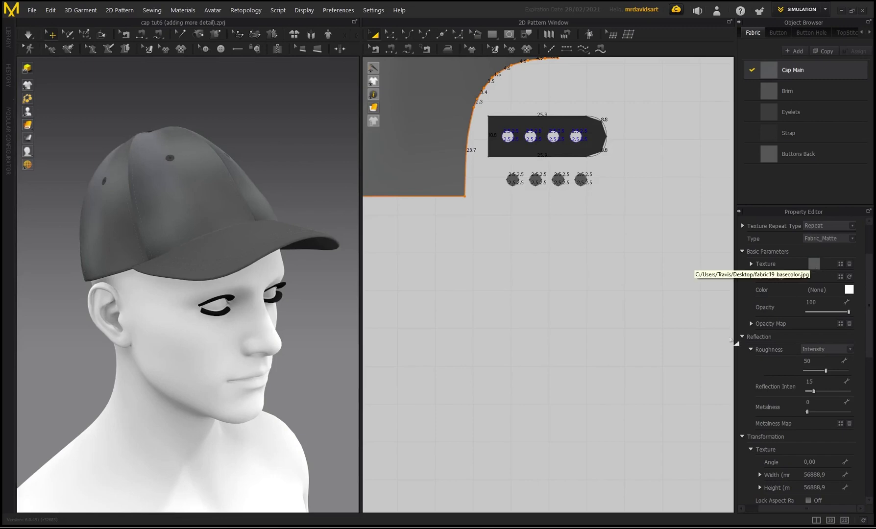
left_click(826, 371)
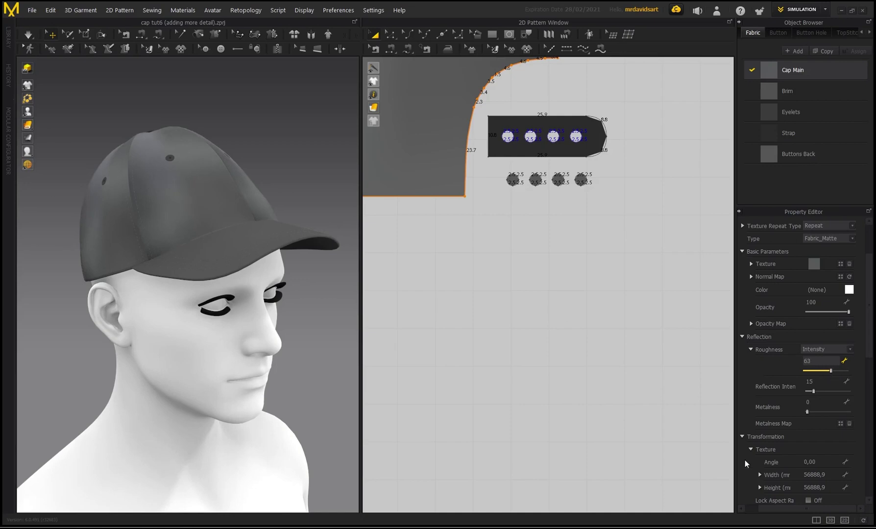
Set the Cap Main texture's width and height to 200 mm each.
scroll(751, 392, "down", 3)
left_click(751, 368)
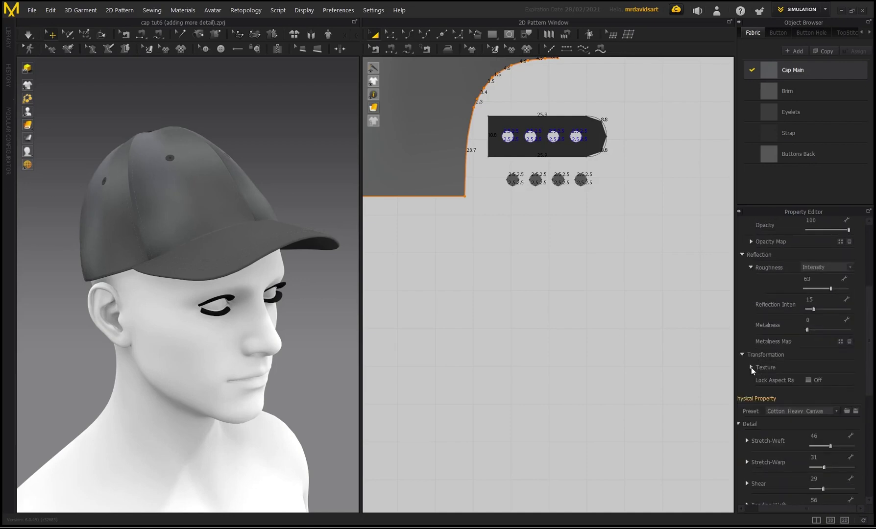
left_click(751, 368)
left_click(827, 393)
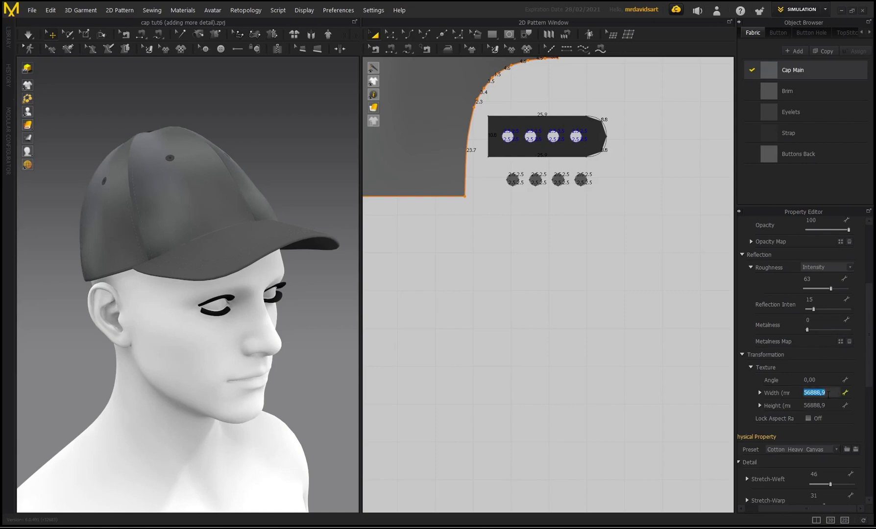
type("200")
left_click(823, 405)
type("200")
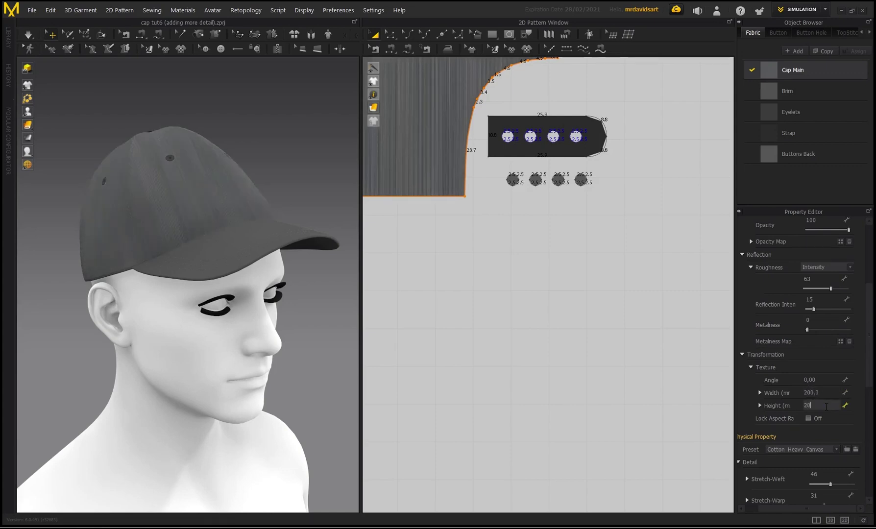
key("Return")
Examine the scale and direction of the fabric weave up close on the cap's side and front panels.
scroll(169, 194, "up", 6)
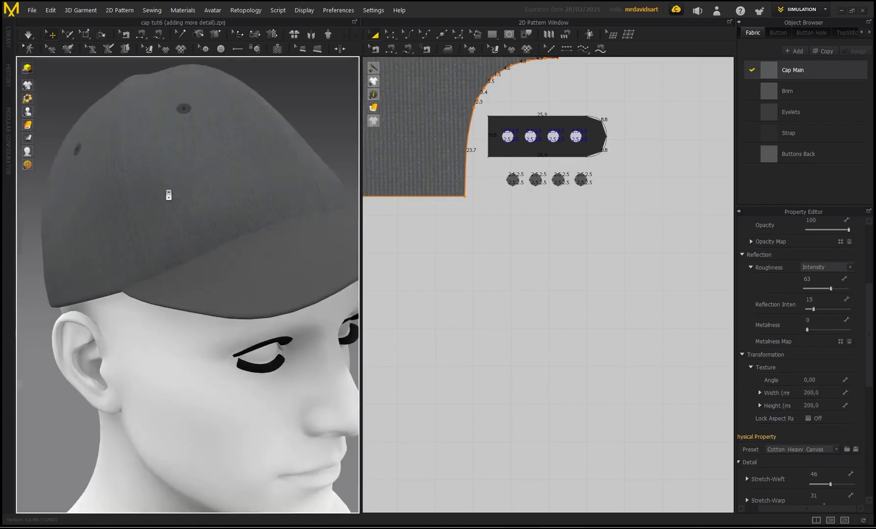
right_click_drag(166, 198, 217, 222)
scroll(233, 205, "up", 4)
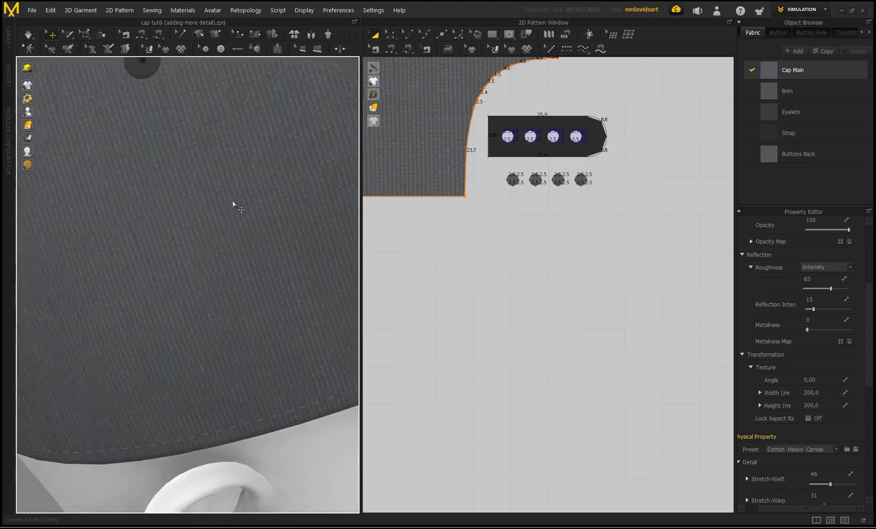
middle_click_drag(234, 205, 216, 249)
scroll(215, 250, "down", 2)
right_click_drag(251, 221, 131, 260)
scroll(157, 249, "down", 4)
scroll(133, 264, "up", 3)
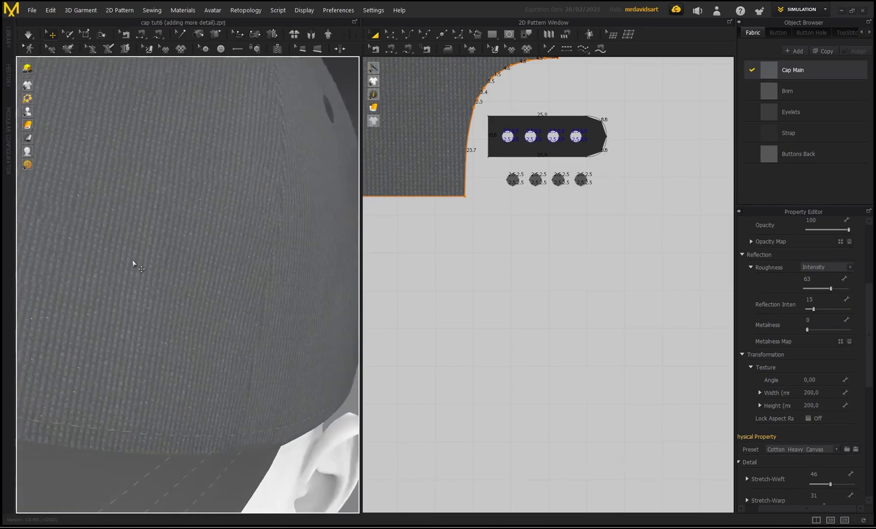
scroll(134, 262, "down", 3)
middle_click_drag(135, 262, 179, 269)
scroll(196, 272, "up", 5)
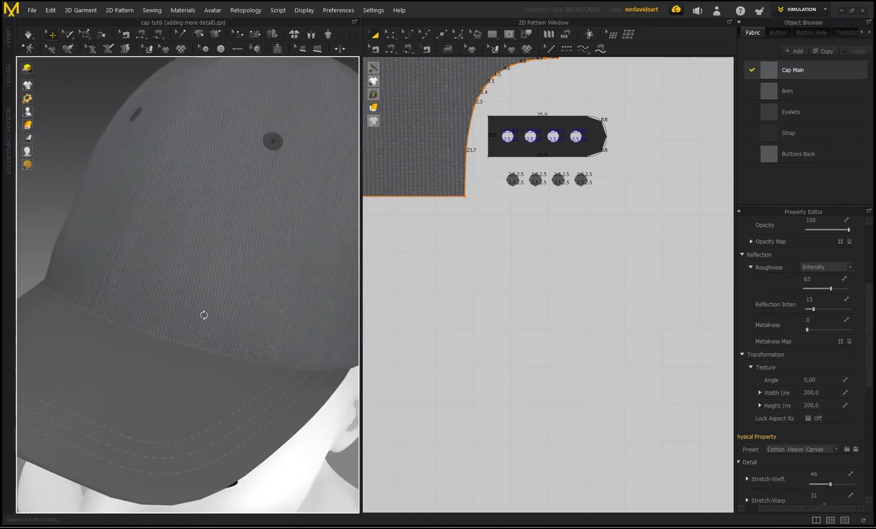
Examine the fabric texture across the front panels and brim, and on the cap as a whole.
scroll(196, 338, "up", 2)
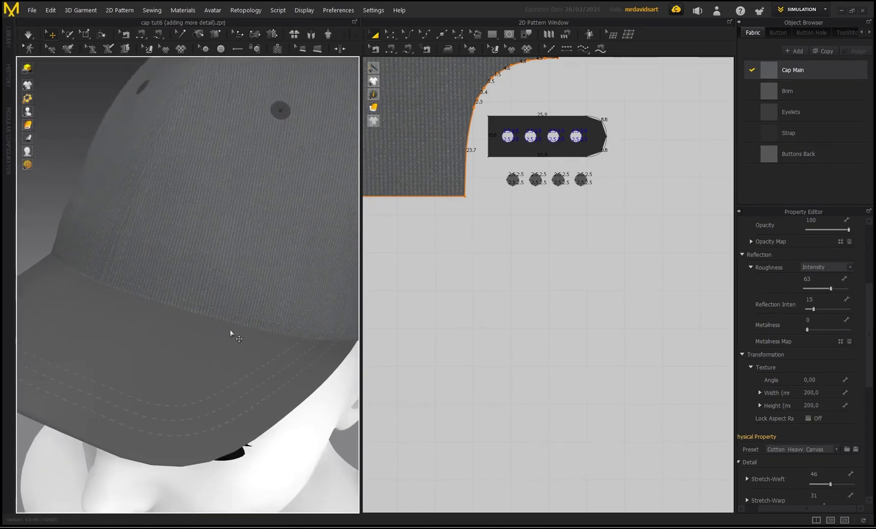
scroll(183, 237, "down", 3)
right_click_drag(184, 237, 279, 270)
scroll(183, 227, "up", 3)
scroll(202, 233, "down", 3)
scroll(280, 270, "up", 3)
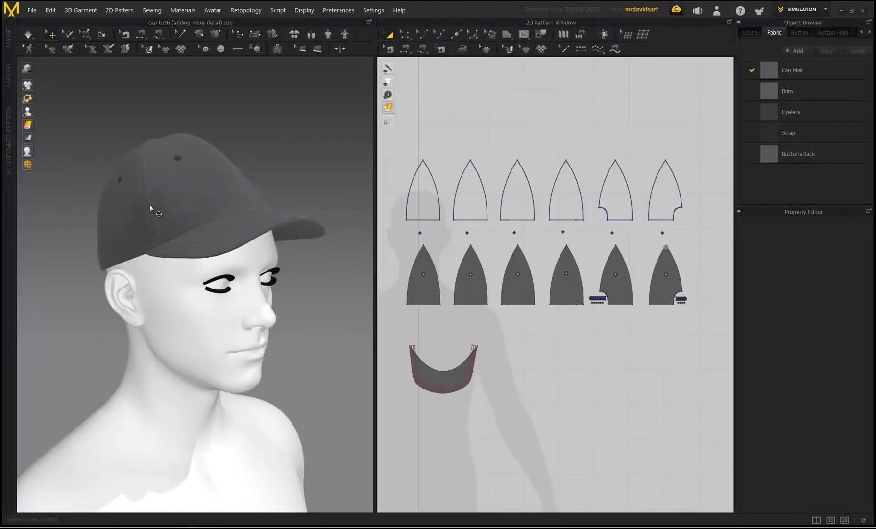
Delete the row of six round button patterns below the six-hole back strap.
right_click_drag(150, 208, 119, 198)
scroll(192, 311, "up", 3)
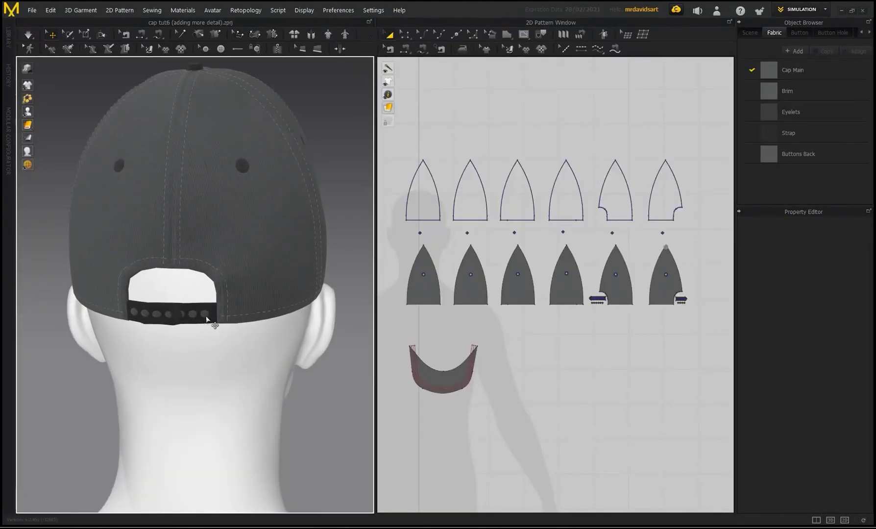
scroll(189, 318, "up", 4)
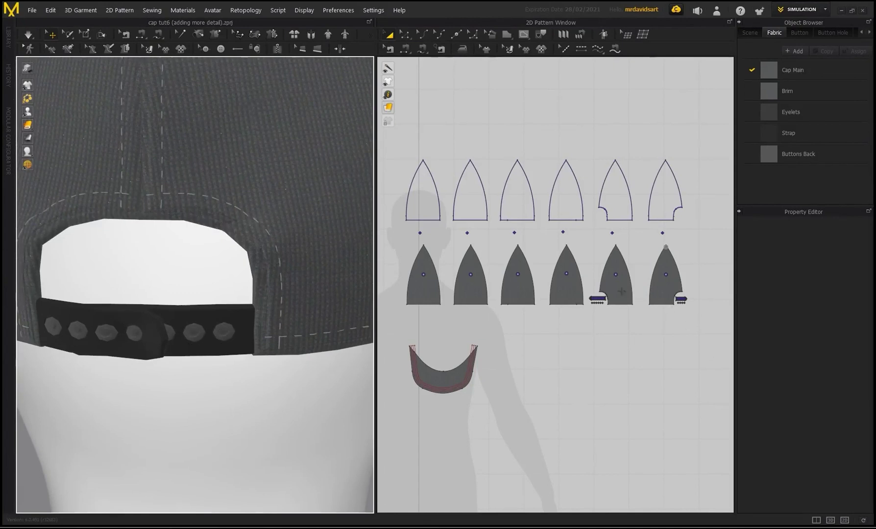
scroll(600, 308, "up", 10)
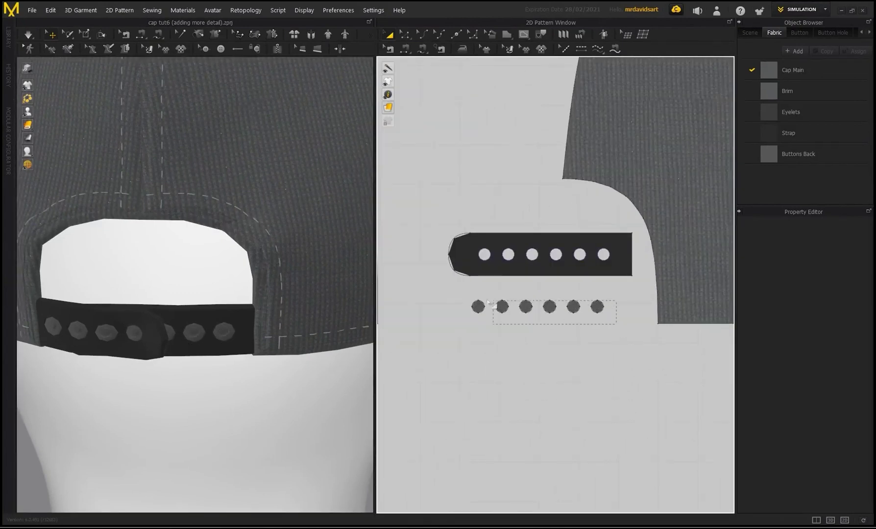
left_click_drag(489, 302, 461, 290)
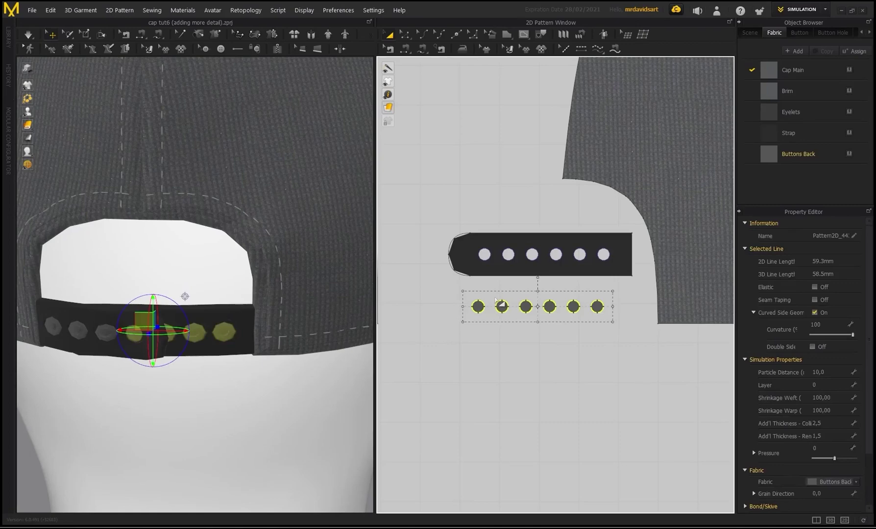
key("ctrl+c")
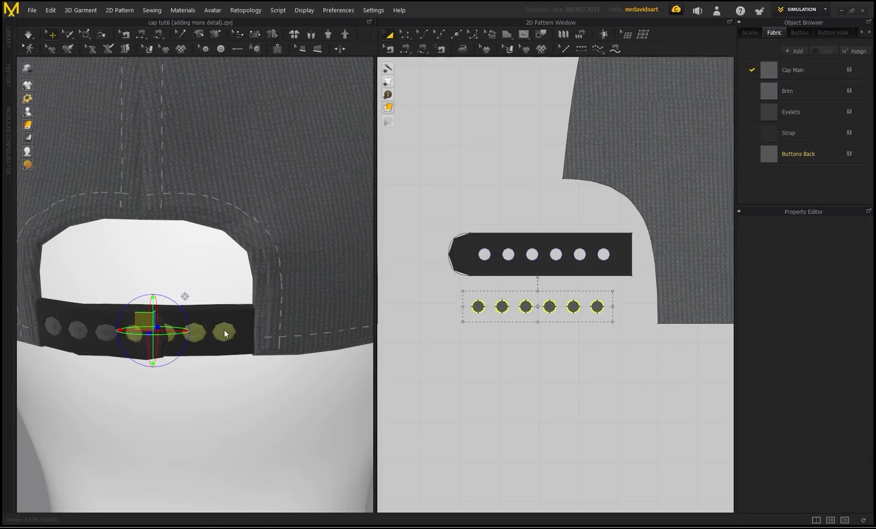
key("Delete")
Examine the back strap and the cap's rear and side panels from several angles.
scroll(216, 312, "down", 3)
right_click_drag(222, 333, 166, 311)
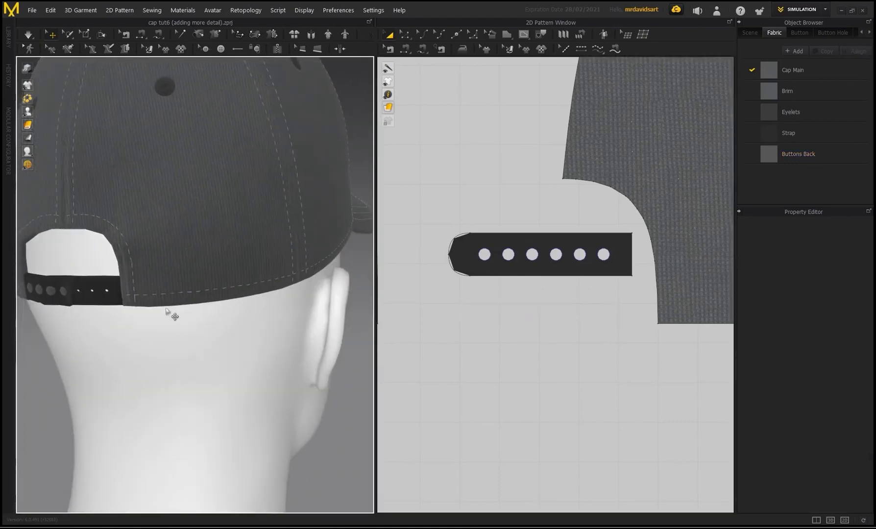
right_click_drag(86, 291, 87, 318)
scroll(140, 299, "down", 2)
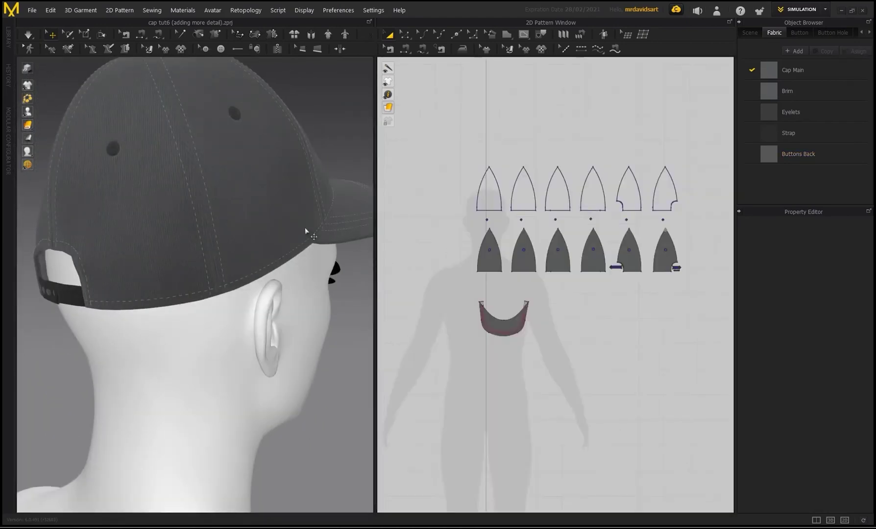
scroll(307, 230, "down", 4)
right_click_drag(281, 215, 188, 247)
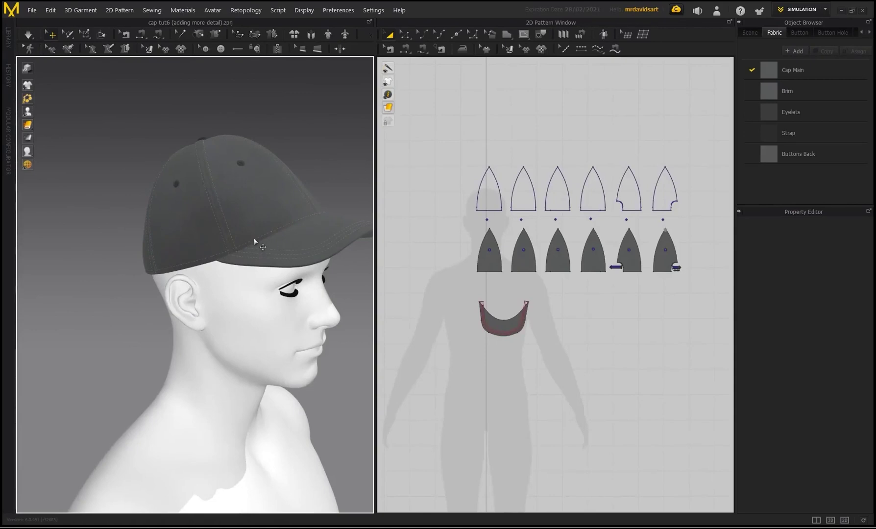
right_click_drag(254, 240, 219, 210)
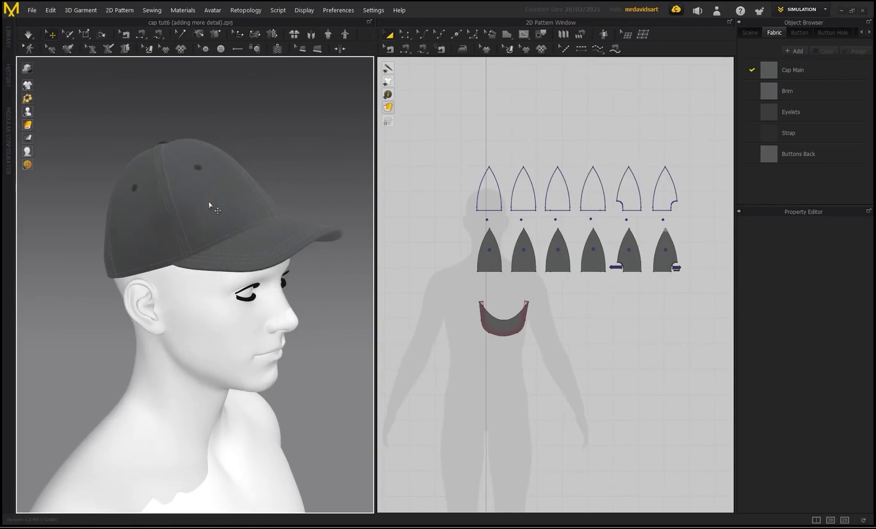
scroll(216, 211, "up", 3)
Switch the garment's 3D display to the mesh view.
mouse_move(30, 125)
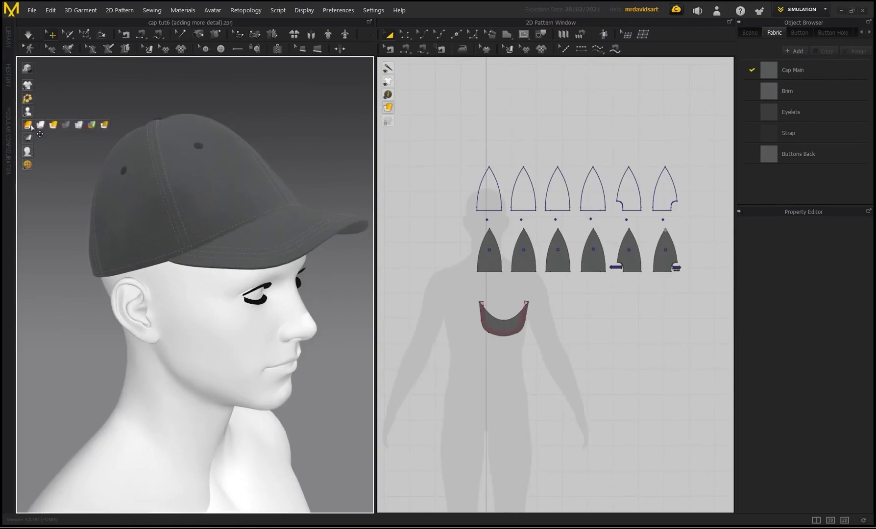
left_click(78, 126)
right_click_drag(228, 186, 171, 164)
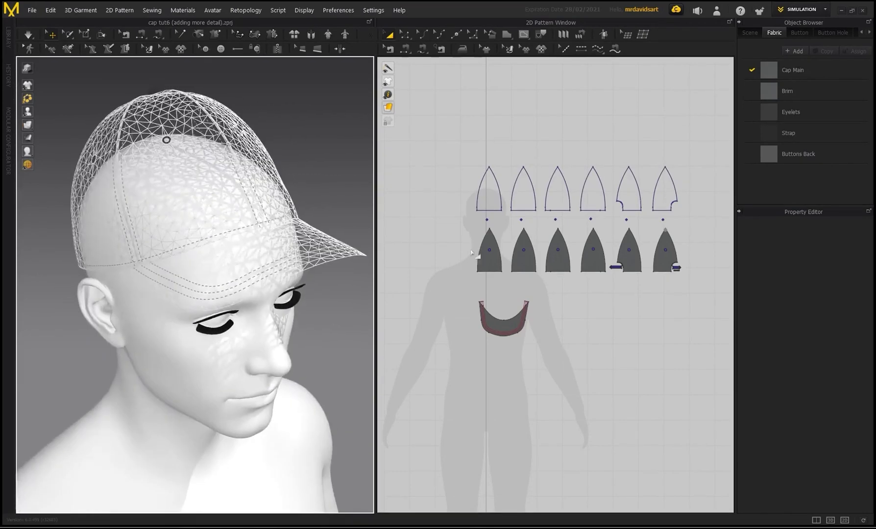
Set the particle distance of the brim, the six filled cap panels and both back straps to 3 mm.
scroll(555, 333, "up", 4)
left_click(454, 318)
left_click(411, 162, "shift")
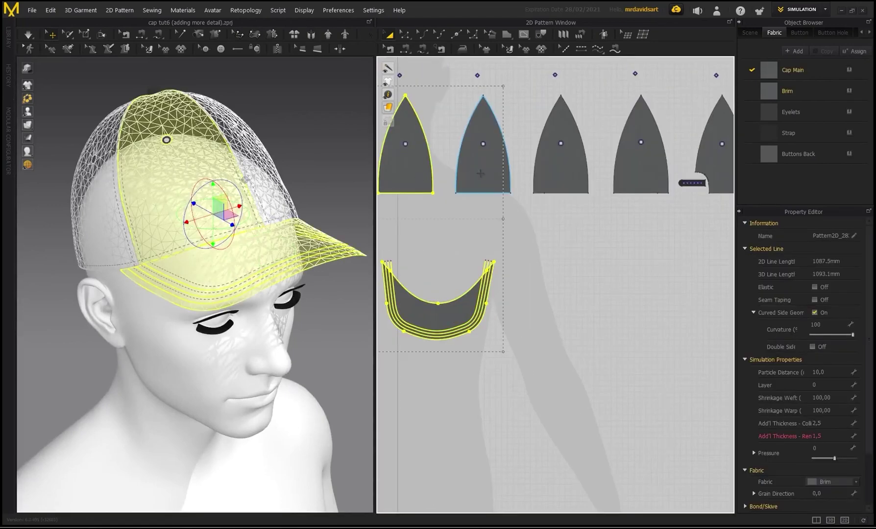
left_click(481, 172, "shift")
left_click(560, 169, "shift")
left_click(641, 166, "shift")
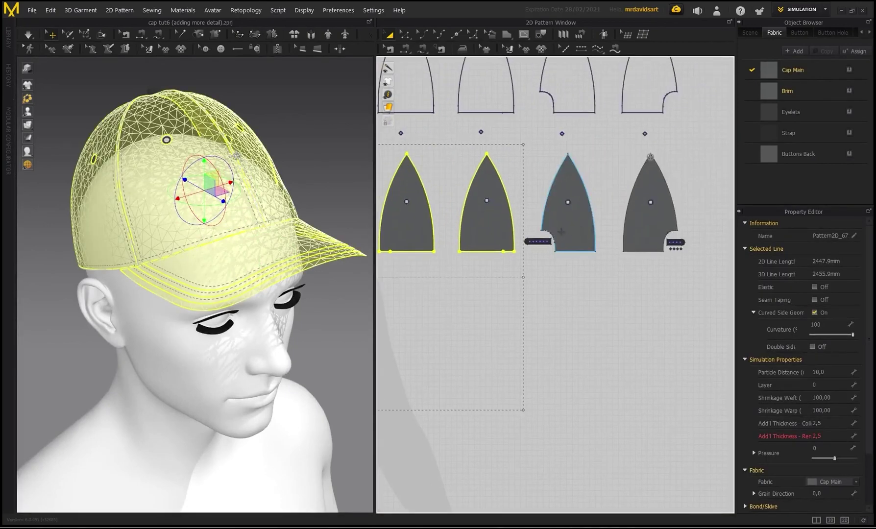
left_click(560, 231, "shift")
left_click(647, 211, "shift")
scroll(544, 237, "up", 6)
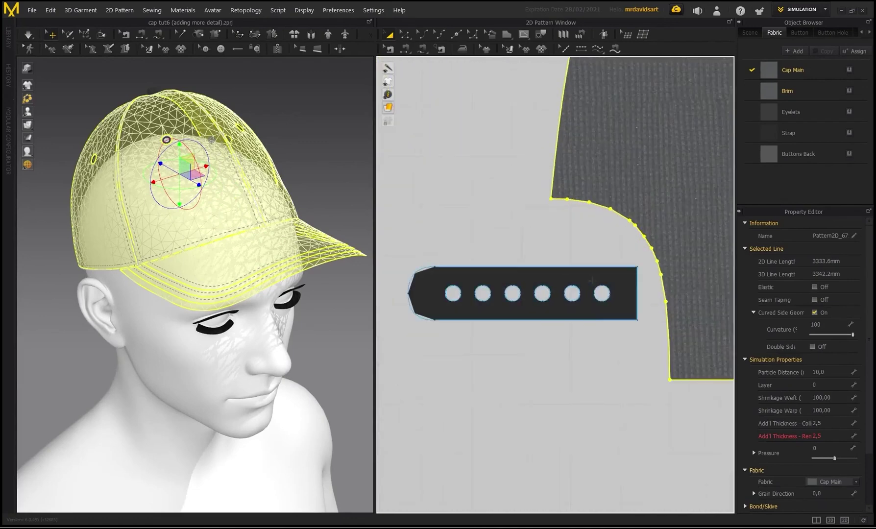
scroll(592, 314, "down", 5)
scroll(568, 325, "up", 5)
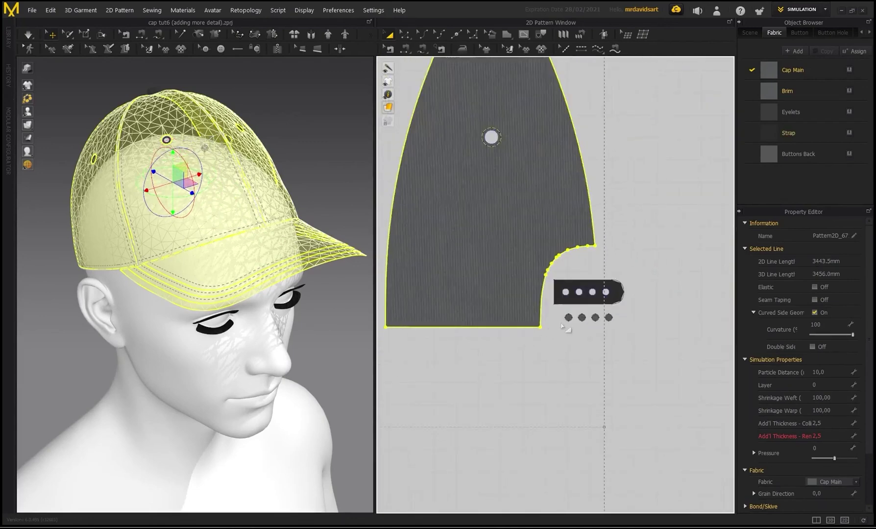
left_click(635, 282, "shift")
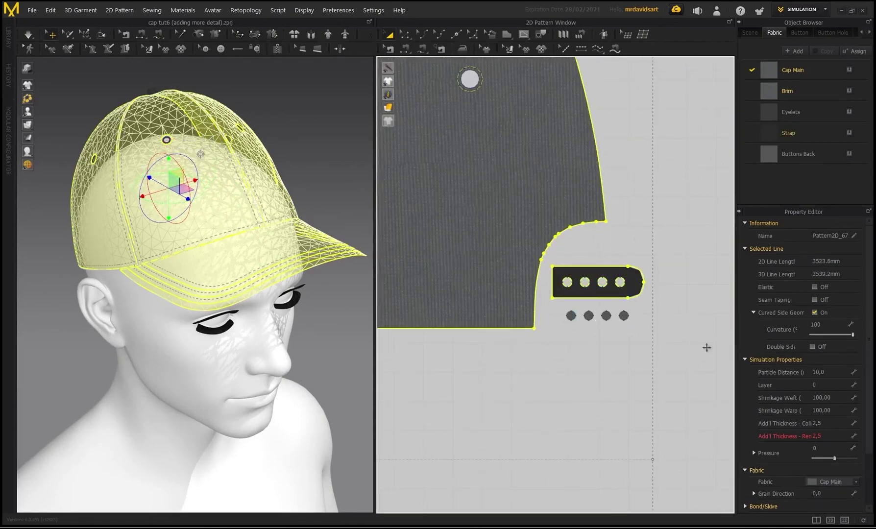
left_click(830, 371)
key("Return")
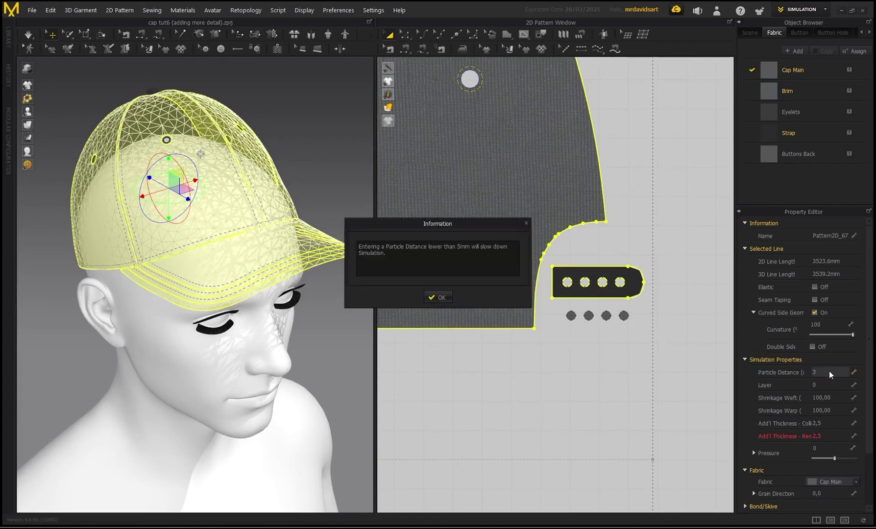
left_click(442, 297)
scroll(217, 237, "up", 2)
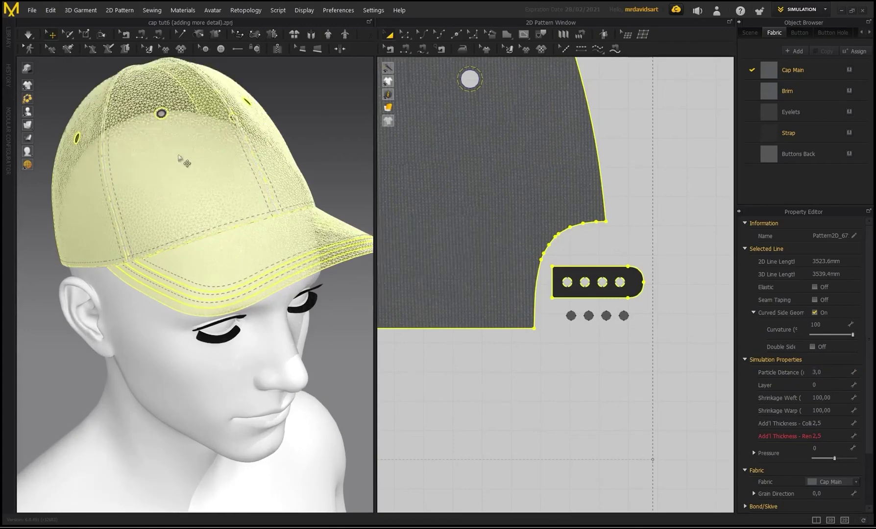
scroll(178, 155, "up", 1)
middle_click_drag(148, 92, 154, 114)
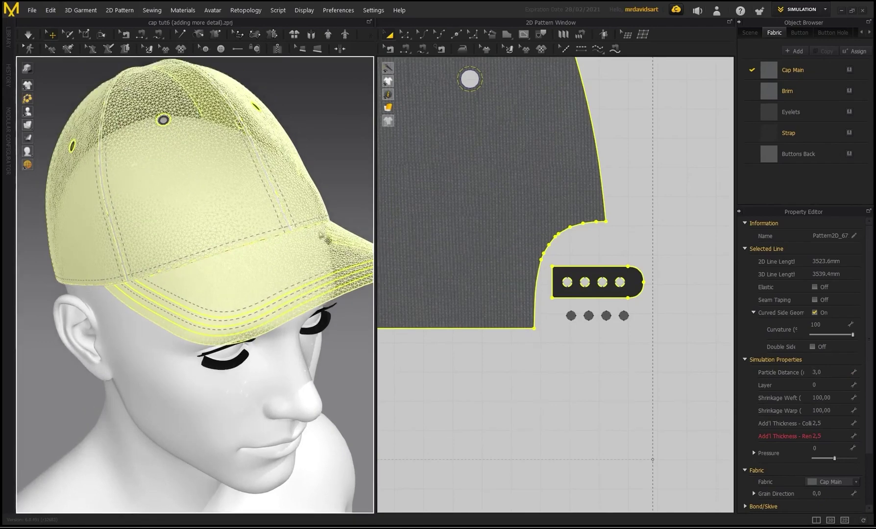
Return the garment to textured display and set the four remaining back buttons' particle distance to 1 mm.
scroll(594, 274, "down", 4)
left_click(595, 312)
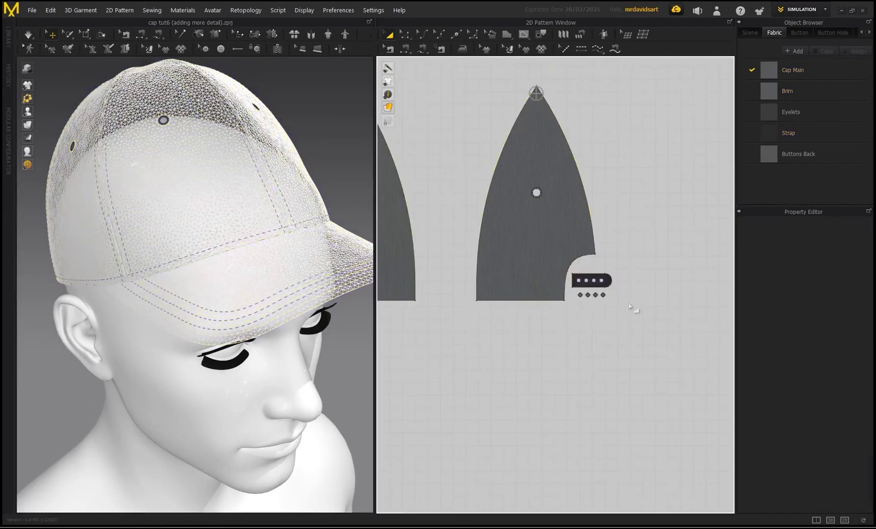
left_click(575, 294)
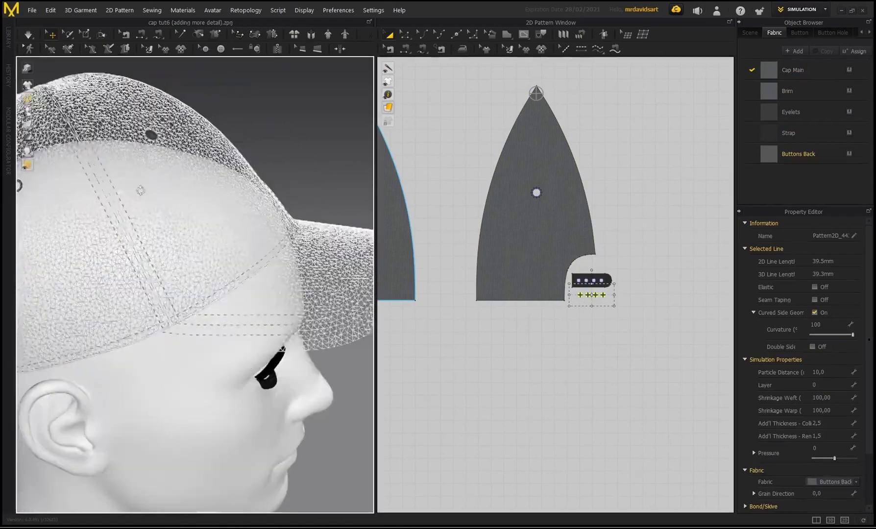
right_click_drag(263, 205, 233, 150)
mouse_move(30, 125)
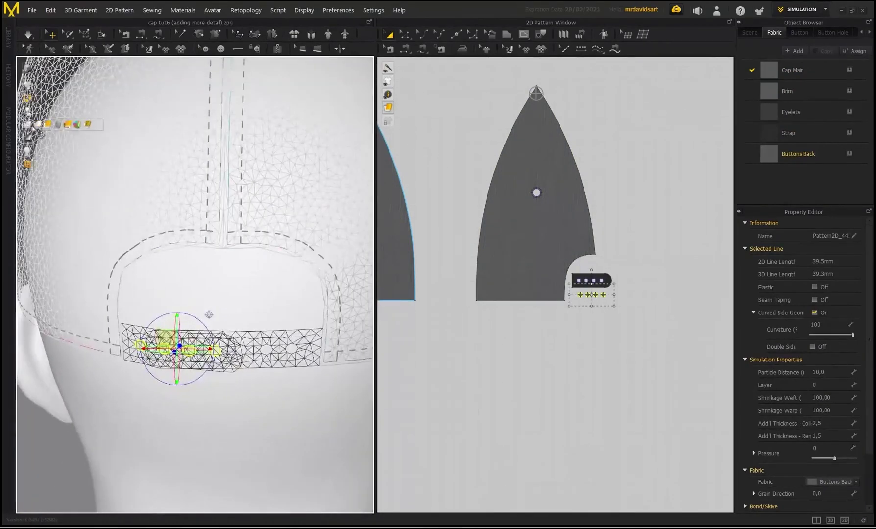
left_click(78, 124)
scroll(200, 370, "up", 5)
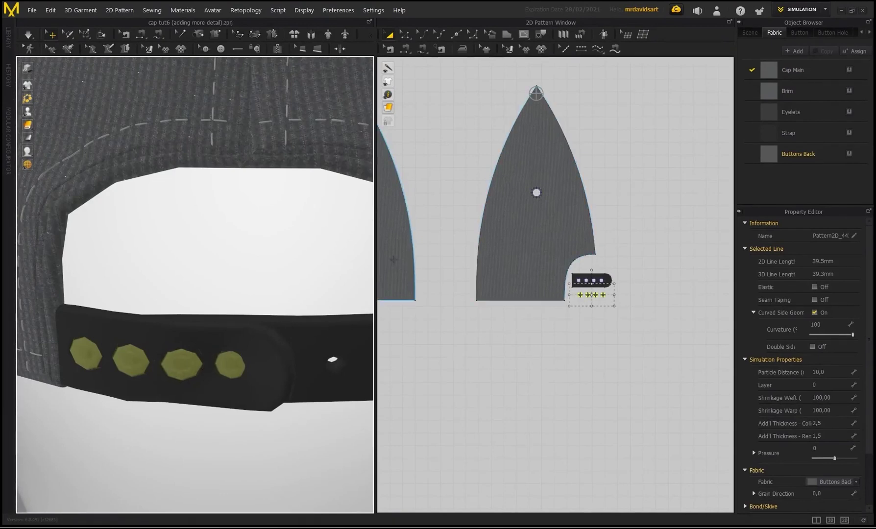
left_click(817, 372)
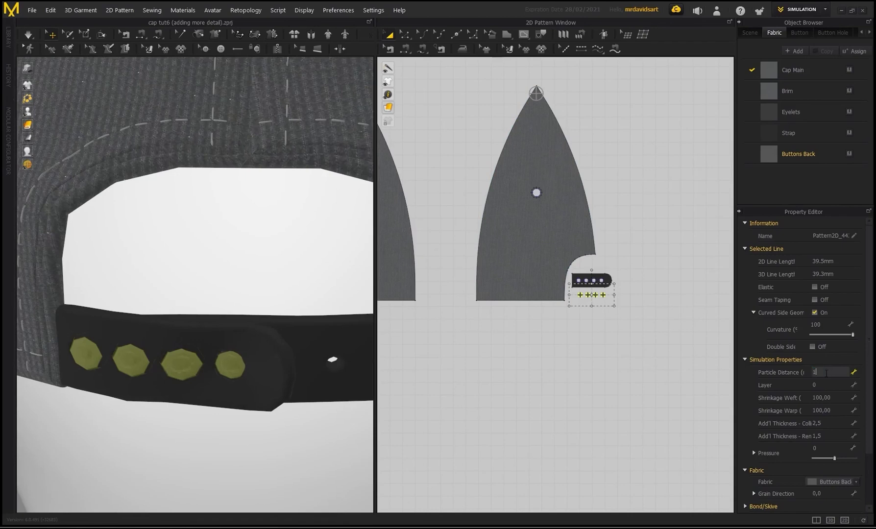
type("1")
key("Return")
left_click(439, 296)
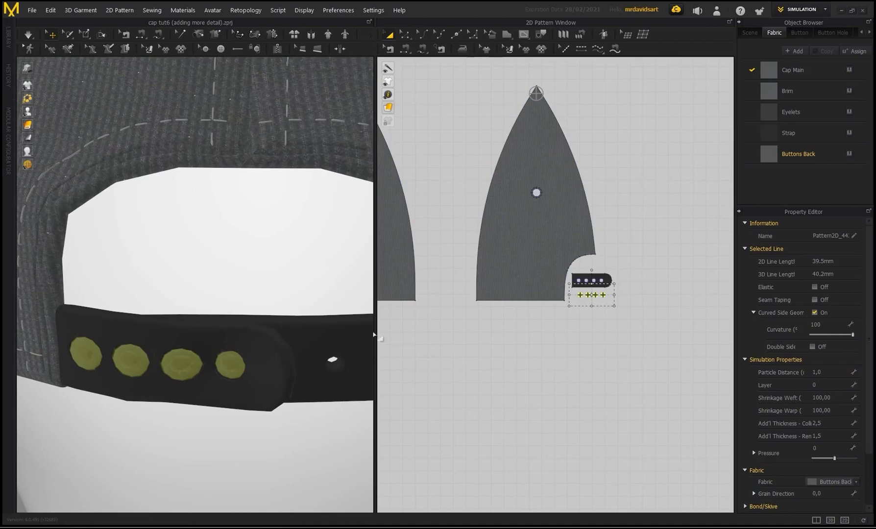
Examine the back buttons, the strap and the rear panels' eyelets up close.
scroll(286, 313, "down", 8)
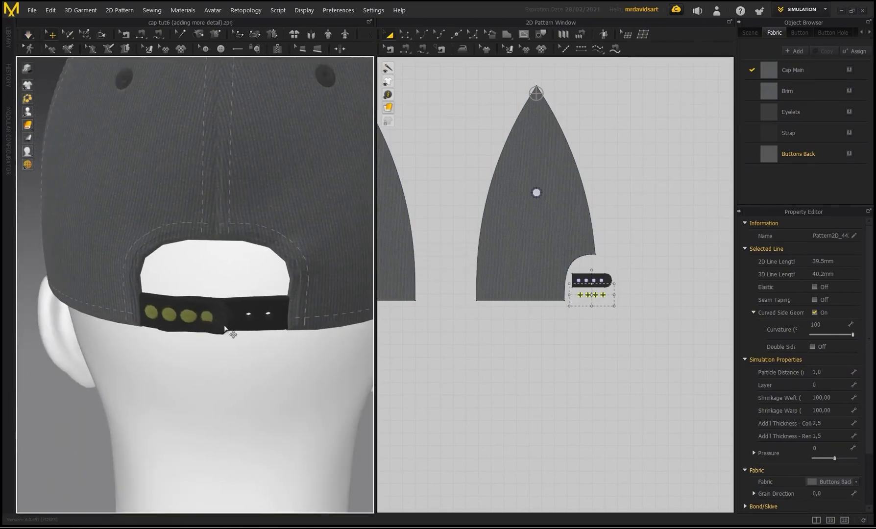
scroll(225, 329, "up", 6)
right_click_drag(215, 391, 225, 390)
right_click_drag(344, 321, 281, 331)
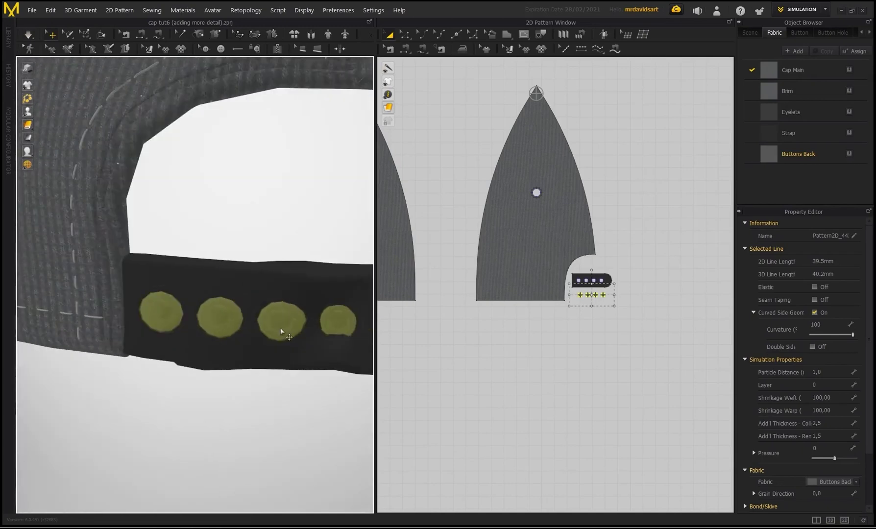
scroll(282, 331, "down", 3)
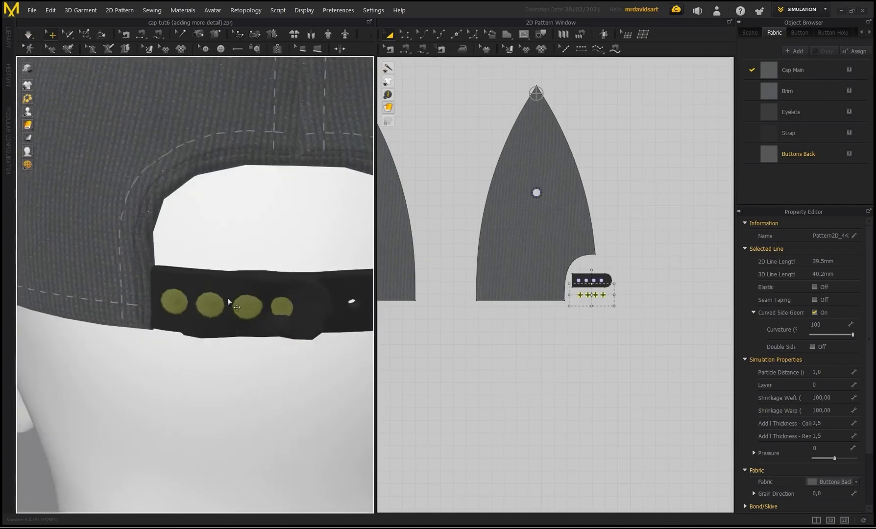
scroll(228, 303, "down", 5)
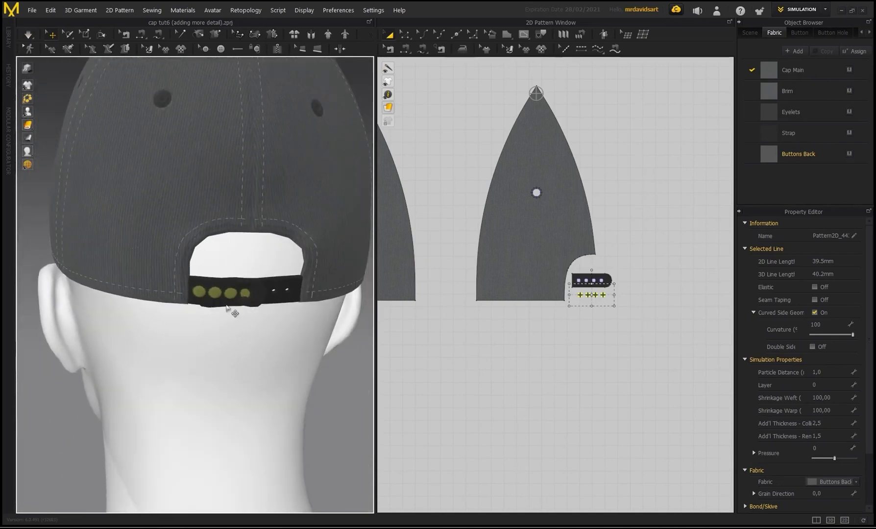
scroll(220, 296, "down", 6)
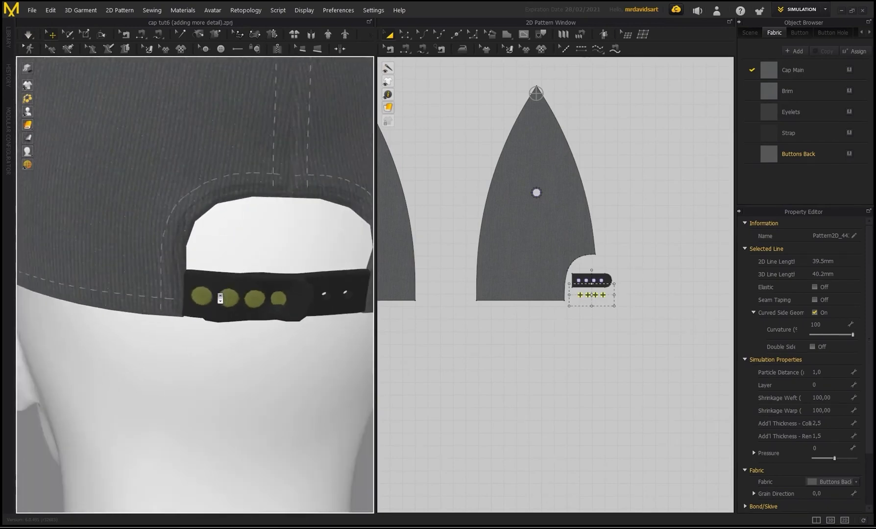
right_click_drag(219, 296, 212, 237)
scroll(235, 270, "up", 8)
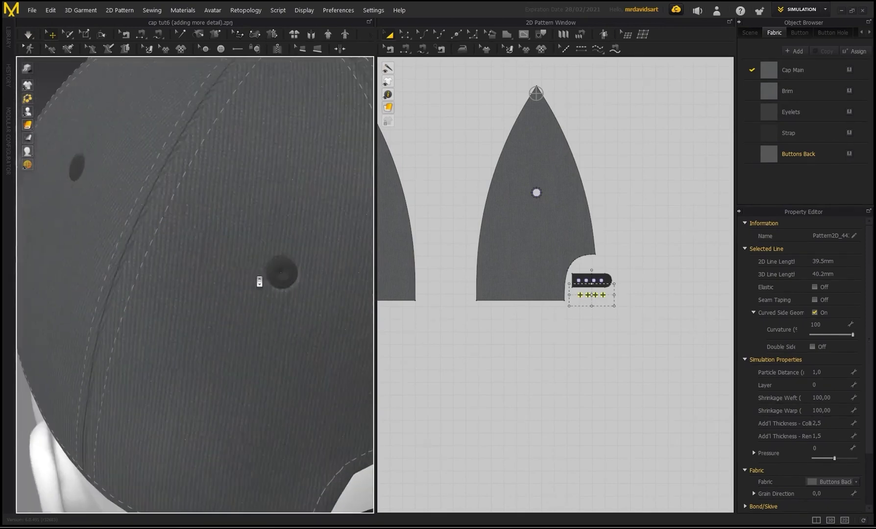
Inspect the simulation properties of the row of eyelet pieces and the six unfilled cap panels.
scroll(625, 264, "down", 8)
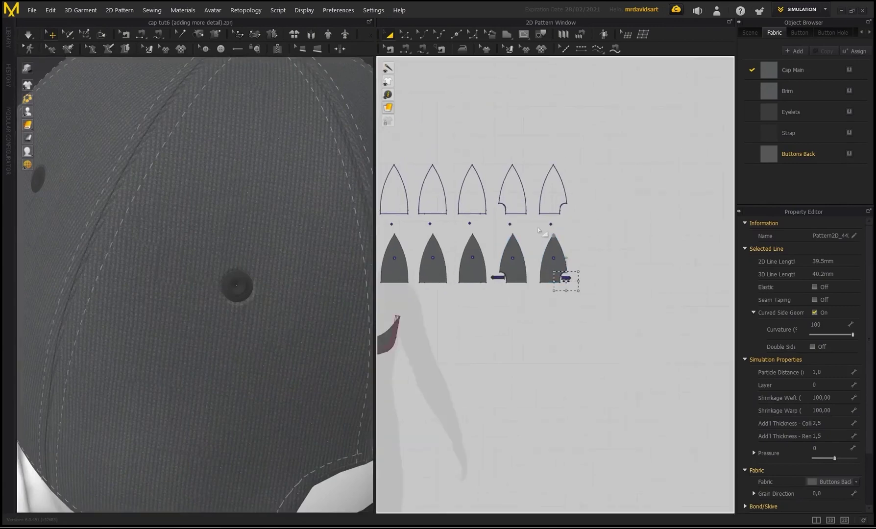
left_click_drag(614, 229, 391, 225)
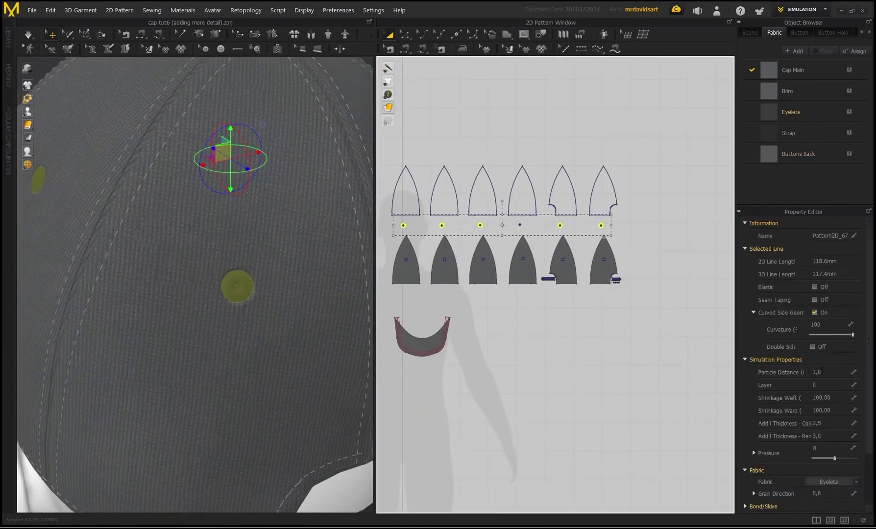
scroll(293, 295, "up", 2)
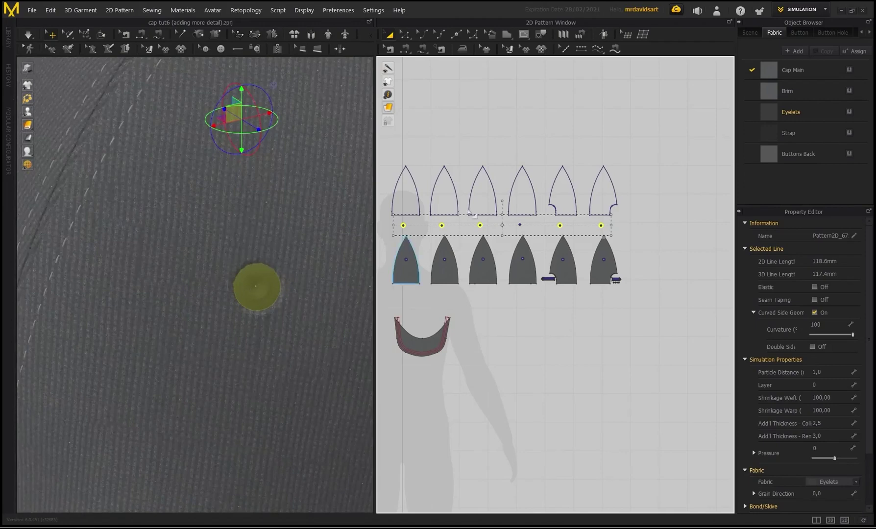
left_click(433, 154)
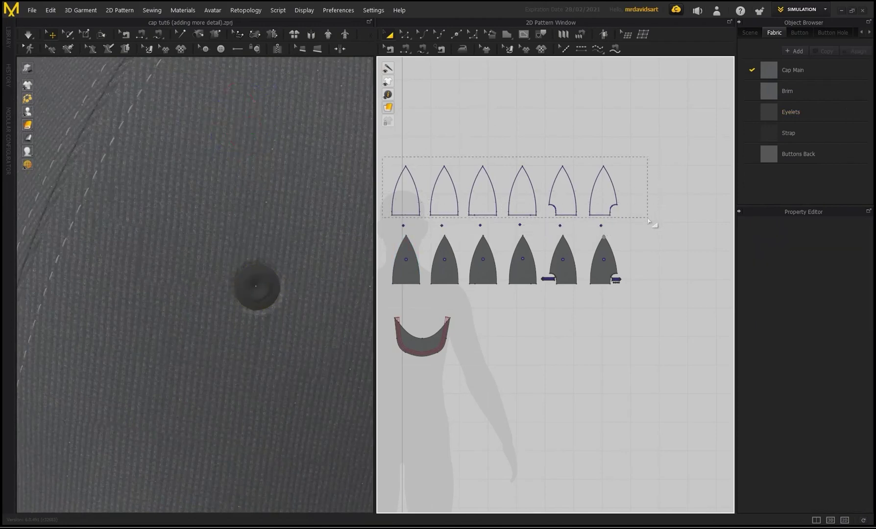
left_click_drag(648, 222, 648, 222)
scroll(216, 206, "down", 3)
right_click_drag(98, 201, 166, 187)
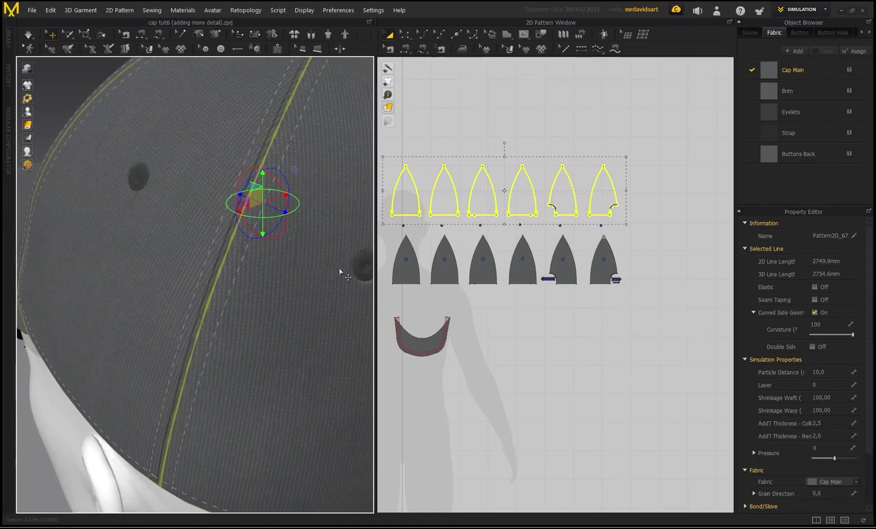
scroll(153, 270, "down", 3)
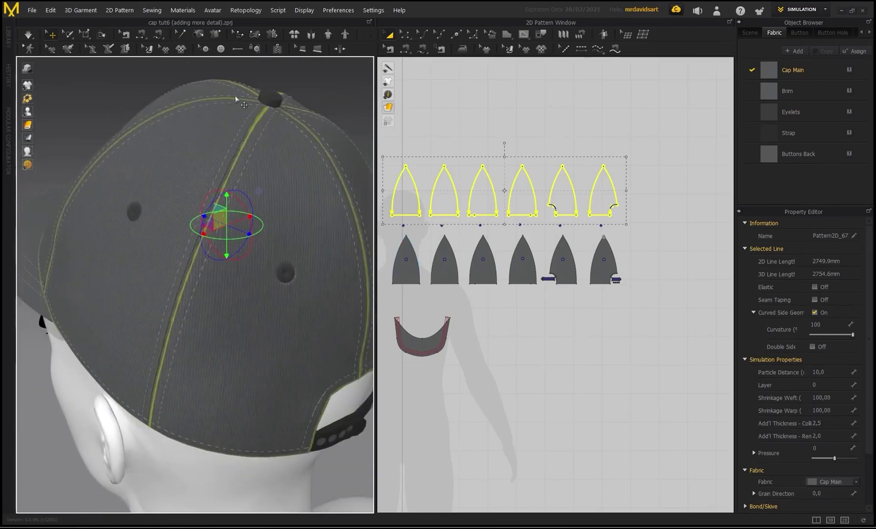
Deselect the panels and examine the whole cap on the avatar from the front and side.
left_click(112, 94)
right_click_drag(157, 219, 204, 182)
middle_click_drag(186, 190, 203, 216)
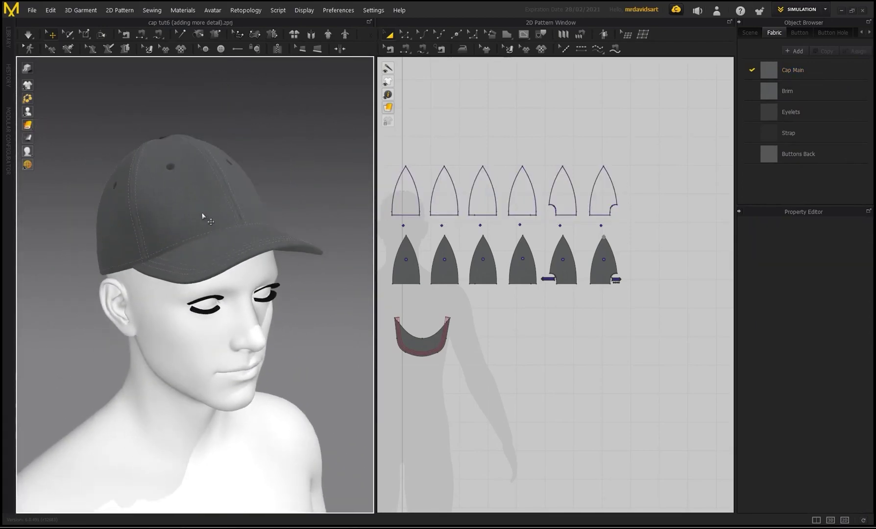
mouse_move(202, 216)
right_mouse_down()
mouse_move(289, 200)
mouse_move(152, 207)
mouse_move(214, 205)
right_mouse_up()
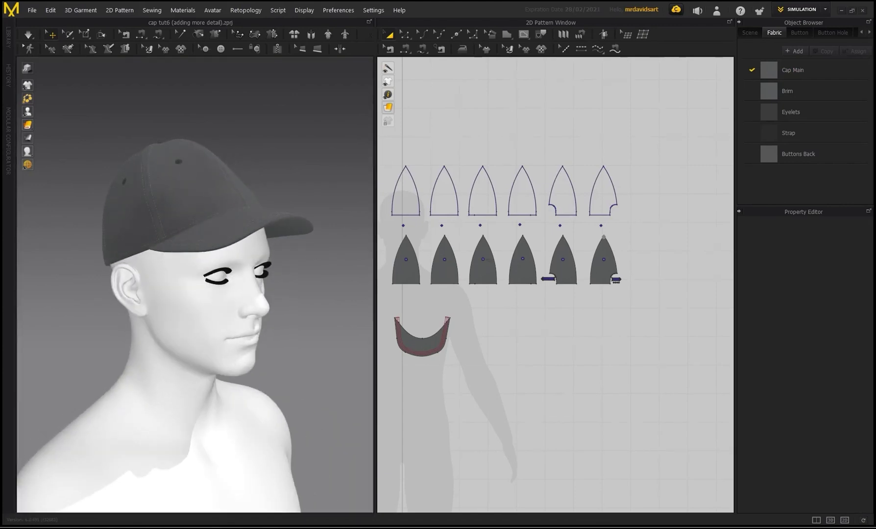
middle_click_drag(277, 259, 243, 254)
right_click_drag(242, 254, 270, 248)
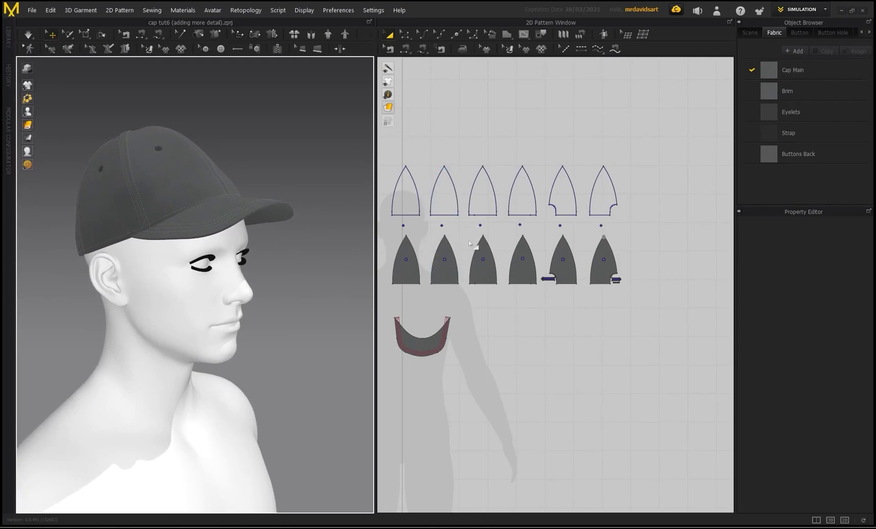
middle_click_drag(596, 240, 611, 242)
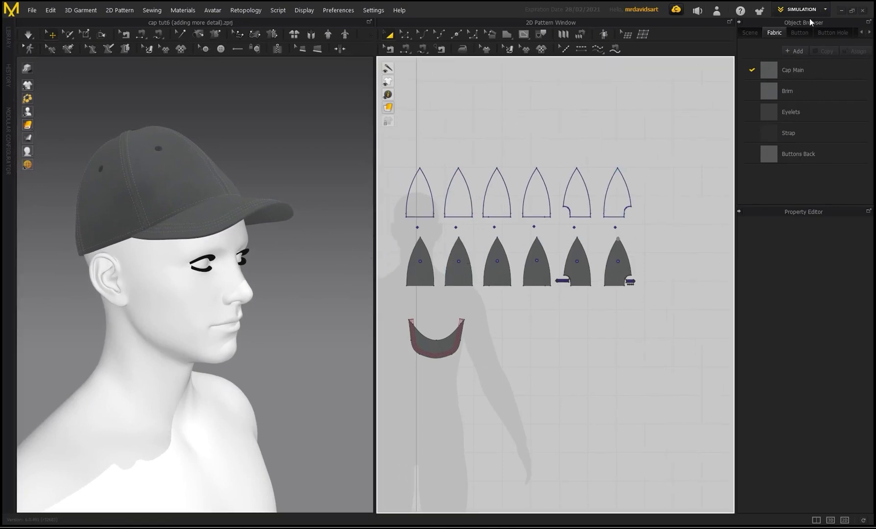
Switch to the UV Editor workspace and reset the UVs to the 2D arrangement.
left_click(825, 10)
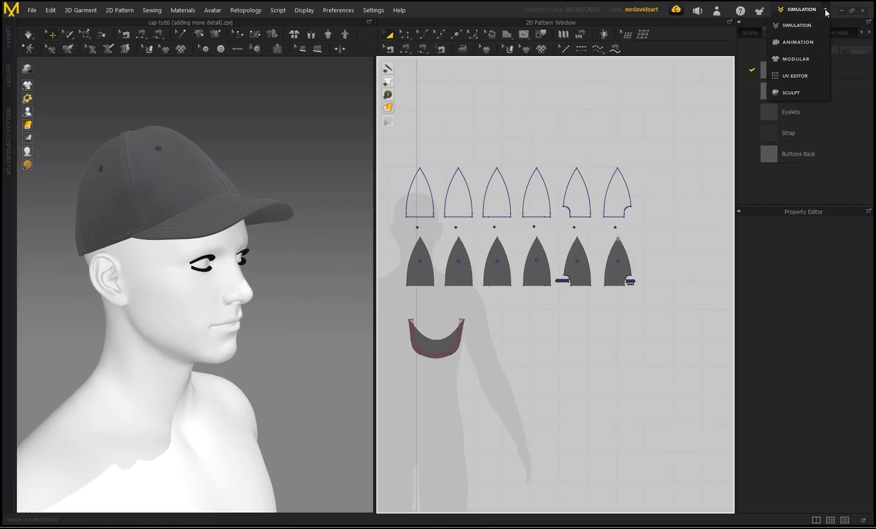
left_click(792, 76)
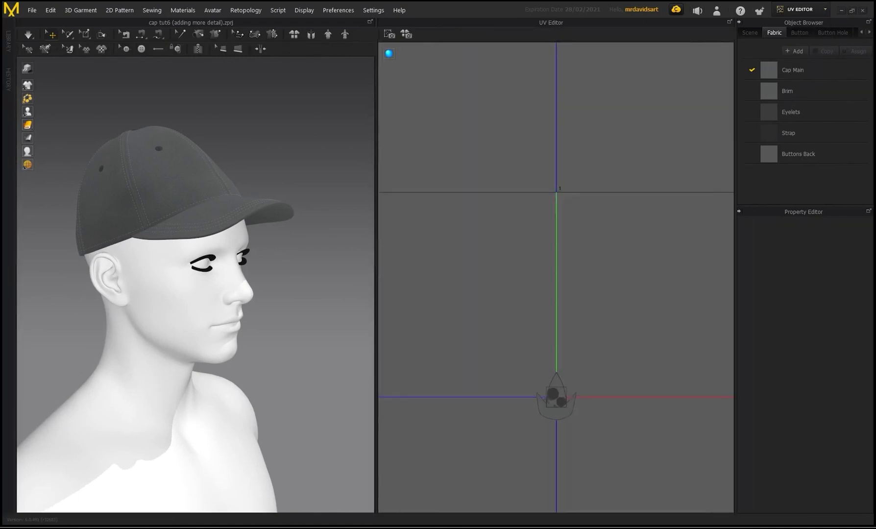
scroll(513, 303, "up", 3)
scroll(531, 339, "down", 3)
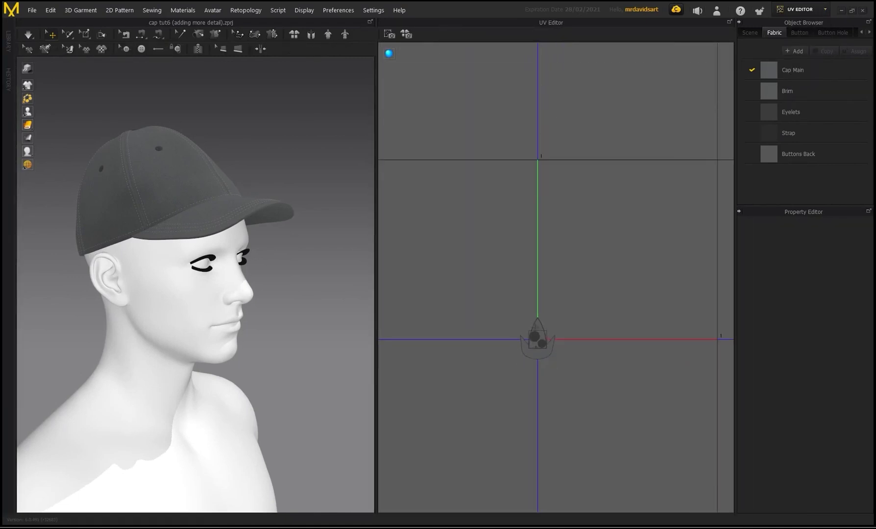
scroll(583, 340, "down", 1)
right_click(485, 250)
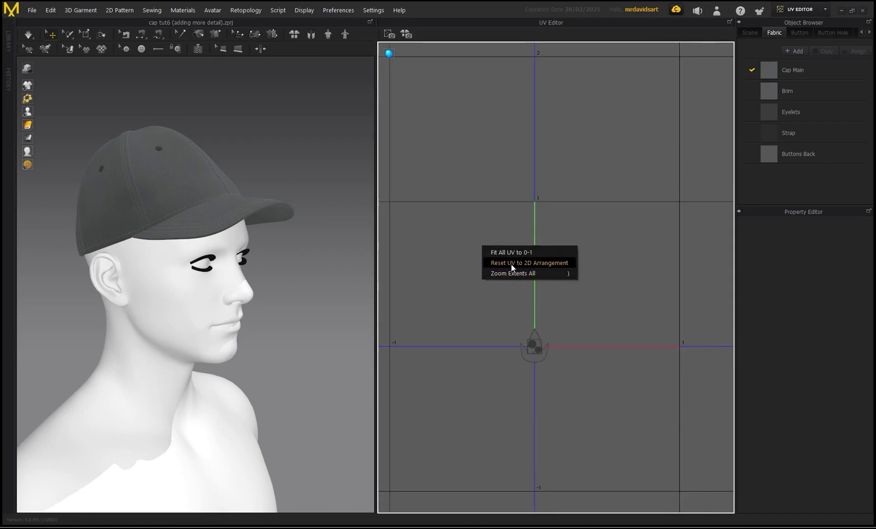
left_click(511, 264)
Fit all UVs to the 0-1 space using the Length (Absolute) option.
right_click(477, 248)
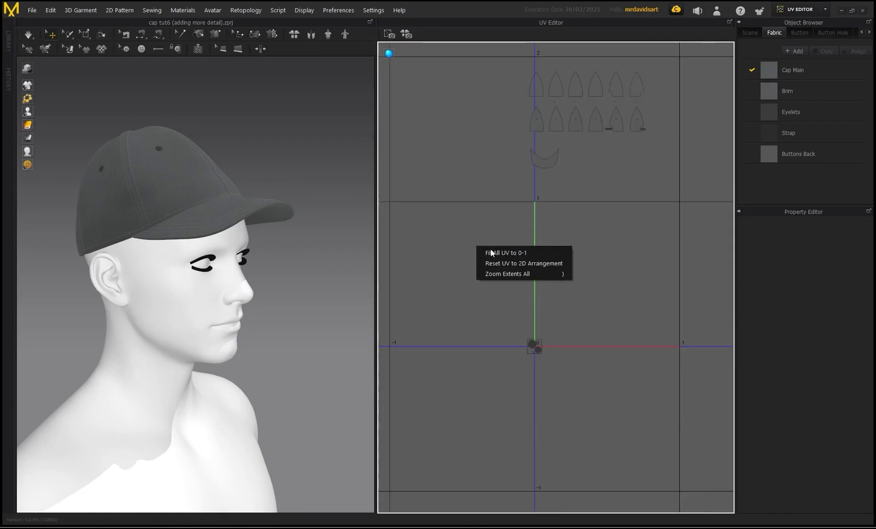
left_click(498, 253)
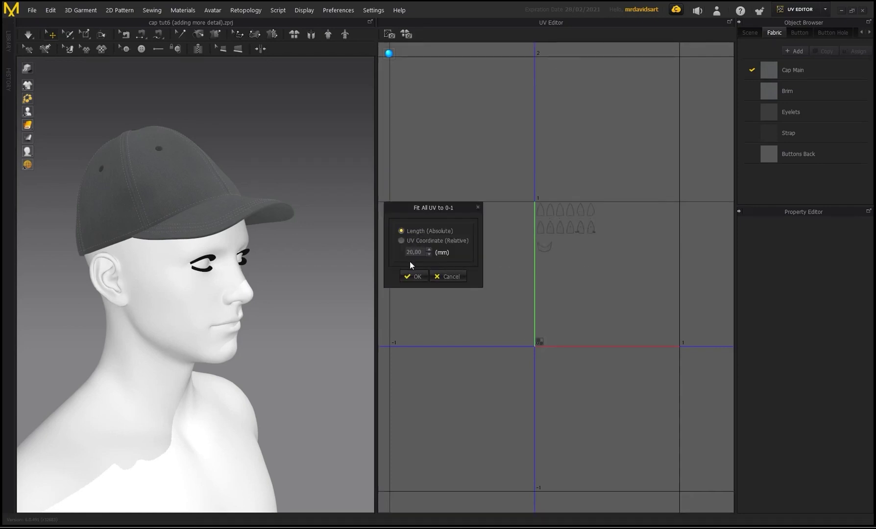
left_click(412, 276)
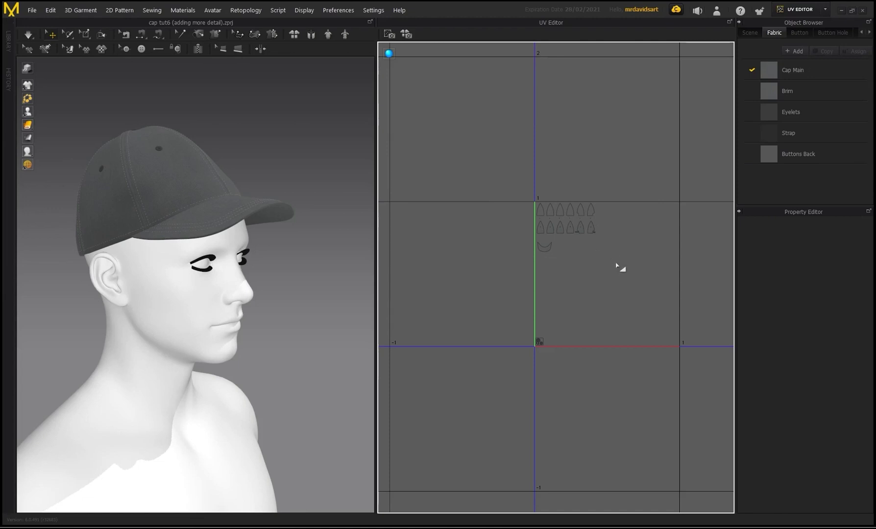
Select all the garment's UV pieces and scale them up together to span the width of the 0-1 tile.
left_click_drag(618, 266, 525, 189)
middle_click_drag(625, 248, 551, 236)
left_click_drag(545, 263, 610, 348)
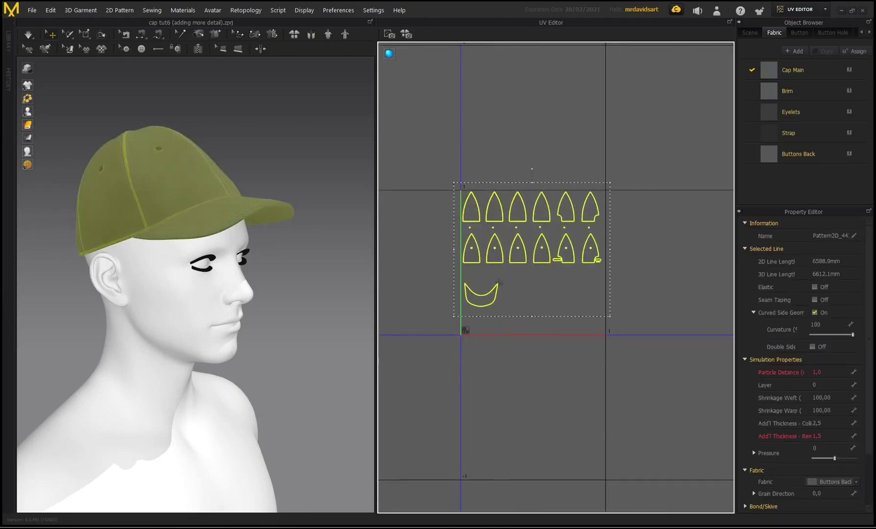
scroll(482, 232, "up", 2)
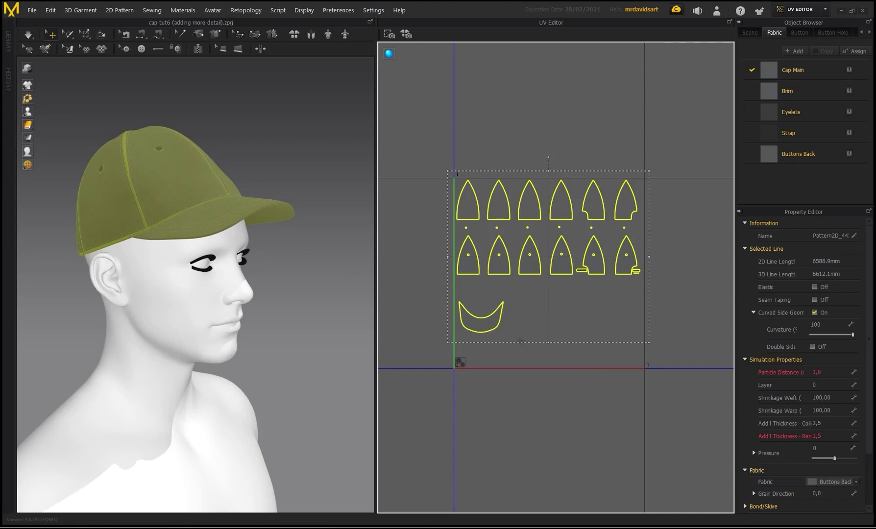
left_click(567, 403)
scroll(563, 381, "down", 2)
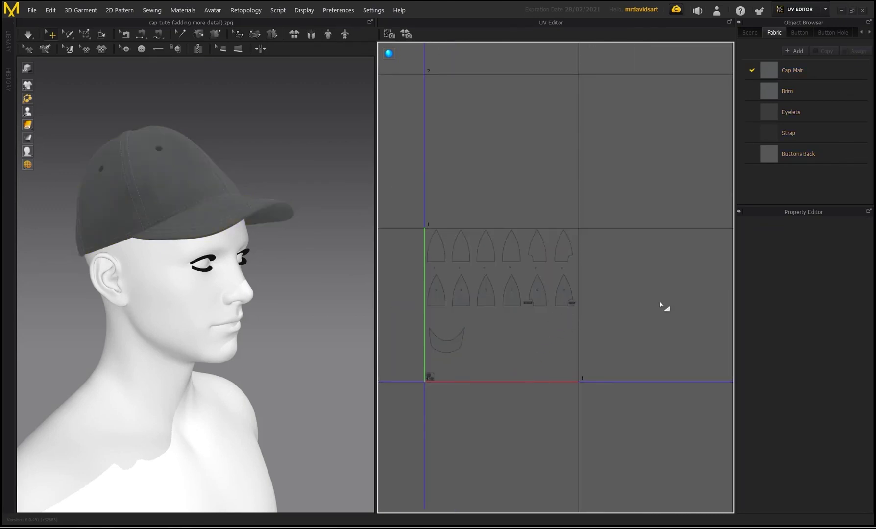
Try enlarging the UVs of the first two filled cap panels and moving them into the neighbouring UV tile.
left_click(442, 303)
left_click(463, 300, "shift")
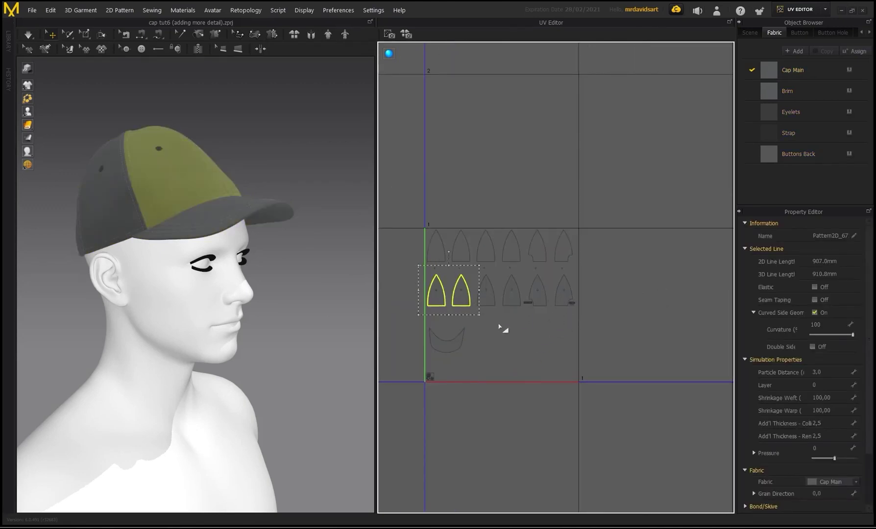
left_click_drag(479, 317, 565, 387)
middle_click_drag(550, 350, 492, 348)
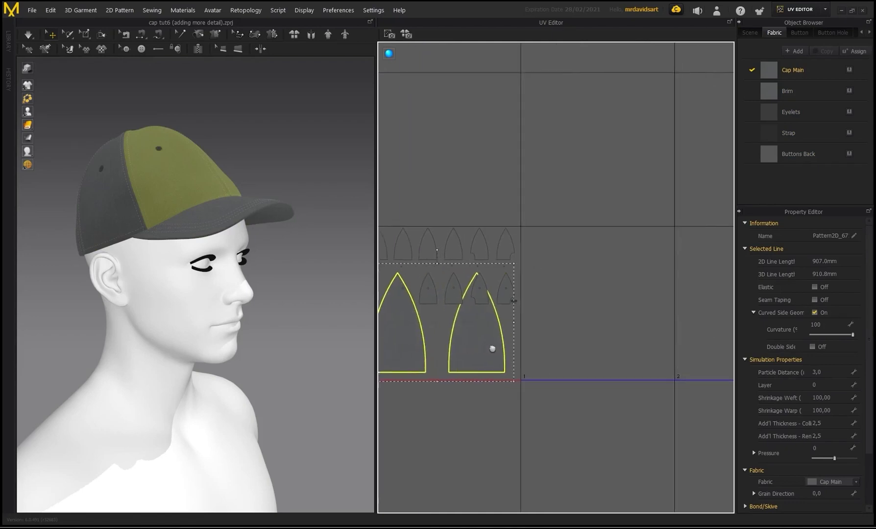
scroll(492, 348, "down", 2)
left_click_drag(495, 347, 609, 335)
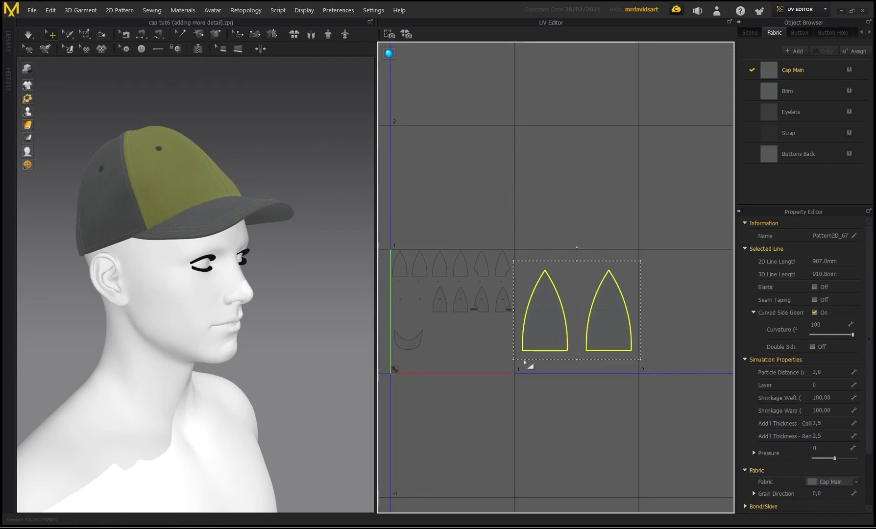
left_click(535, 244)
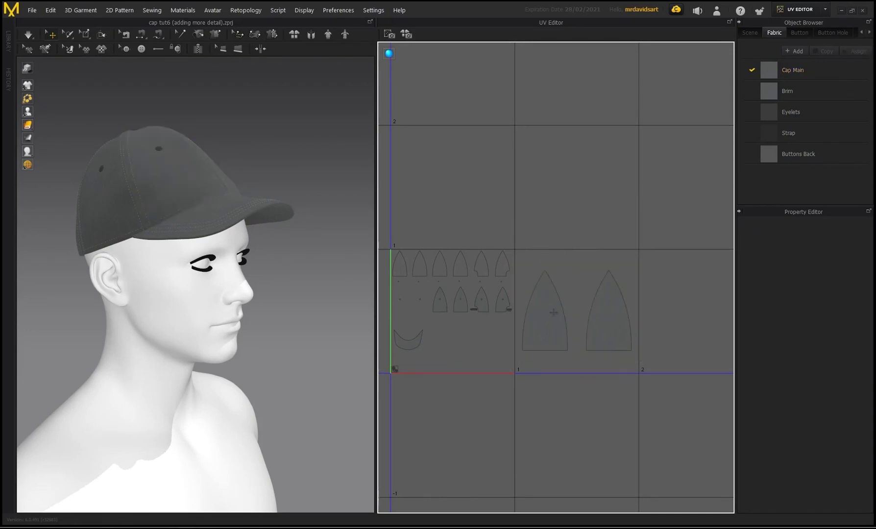
Undo the move and the enlargement of the two cap panels' UVs.
key("ctrl+z")
key("ctrl+z")
middle_click_drag(507, 353, 593, 340)
scroll(530, 321, "up", 3)
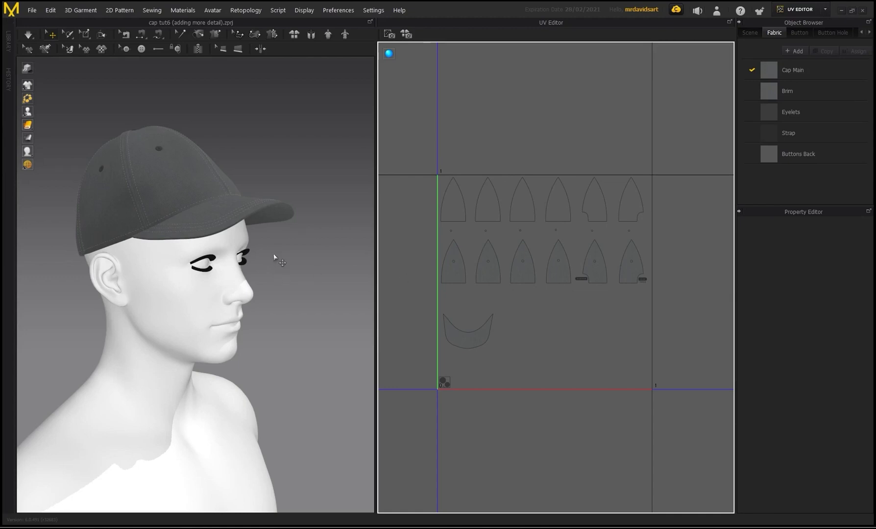
Return from the UV Editor to the Simulation workspace.
right_click_drag(273, 257, 245, 246)
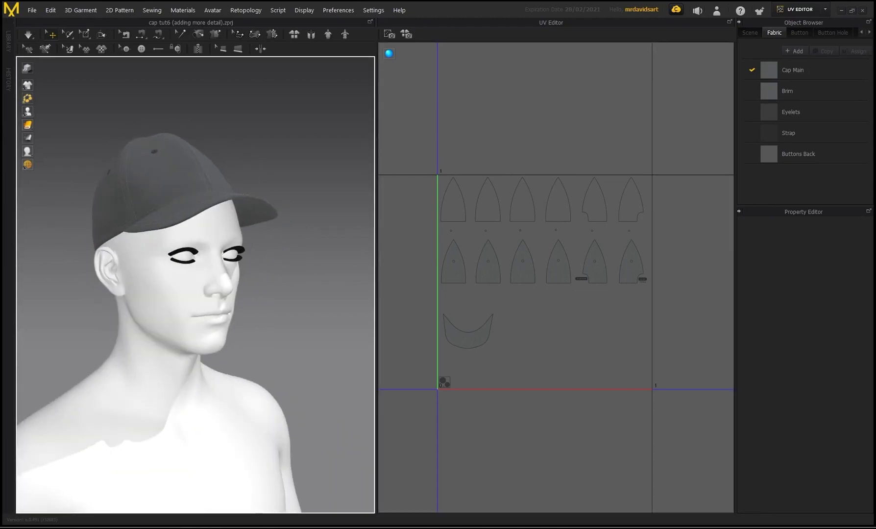
left_click(817, 10)
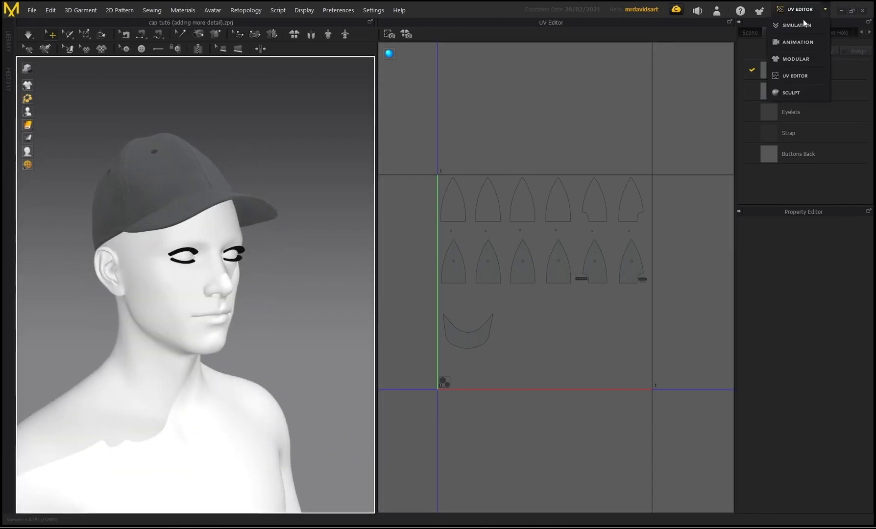
left_click(796, 25)
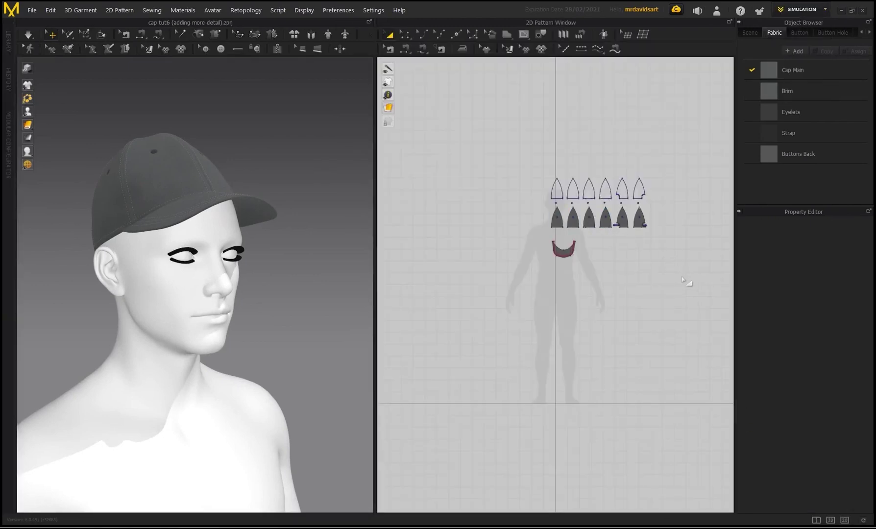
Select all pattern pieces and locate the Quadrangulate option among the 3D garment context commands.
left_click(51, 12)
left_click(67, 76)
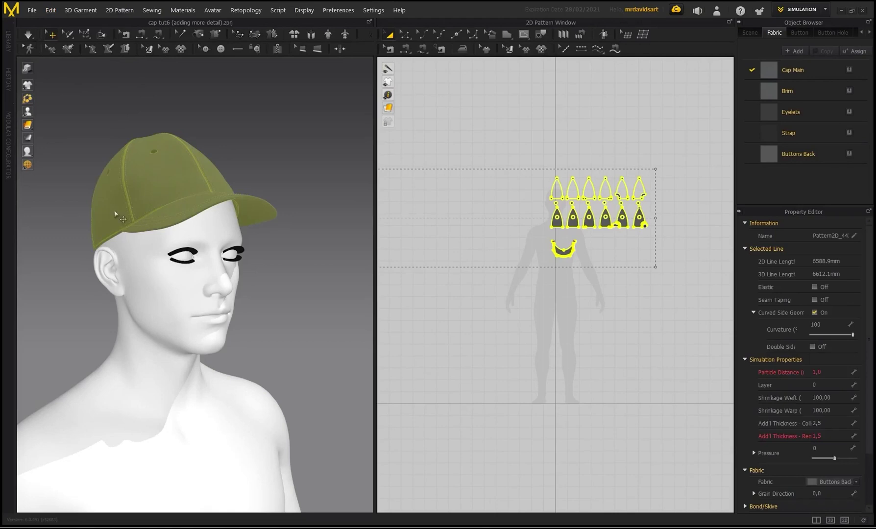
left_click(78, 10)
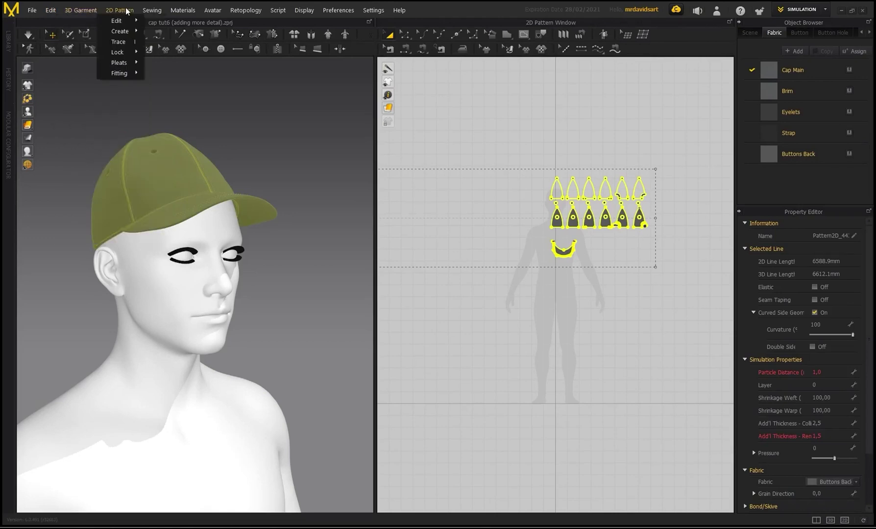
mouse_move(52, 11)
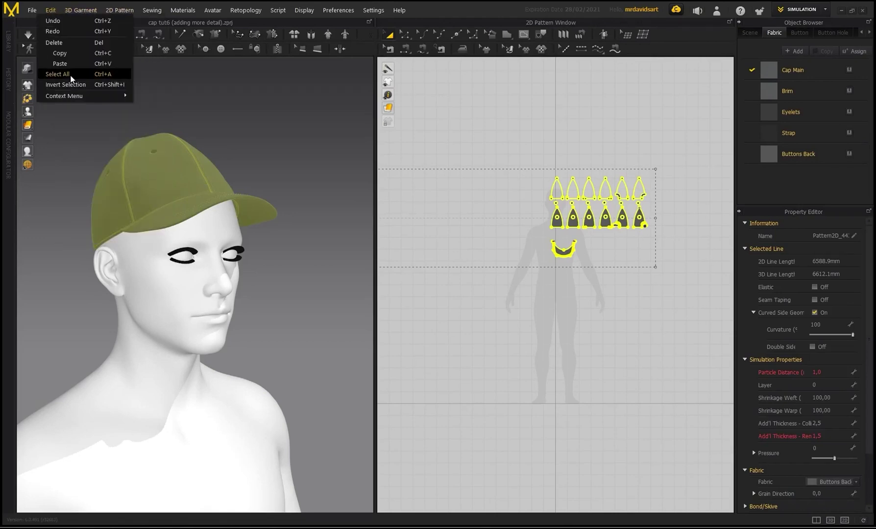
mouse_move(76, 96)
mouse_move(155, 95)
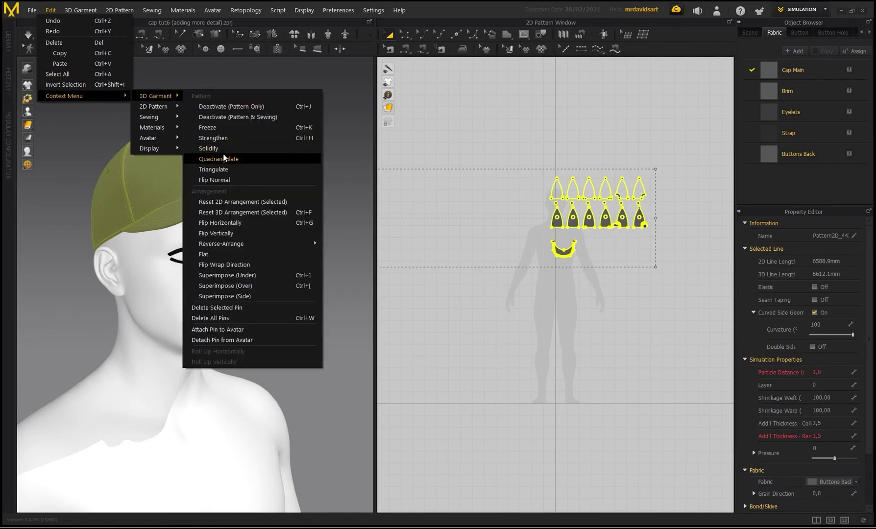
left_click(339, 404)
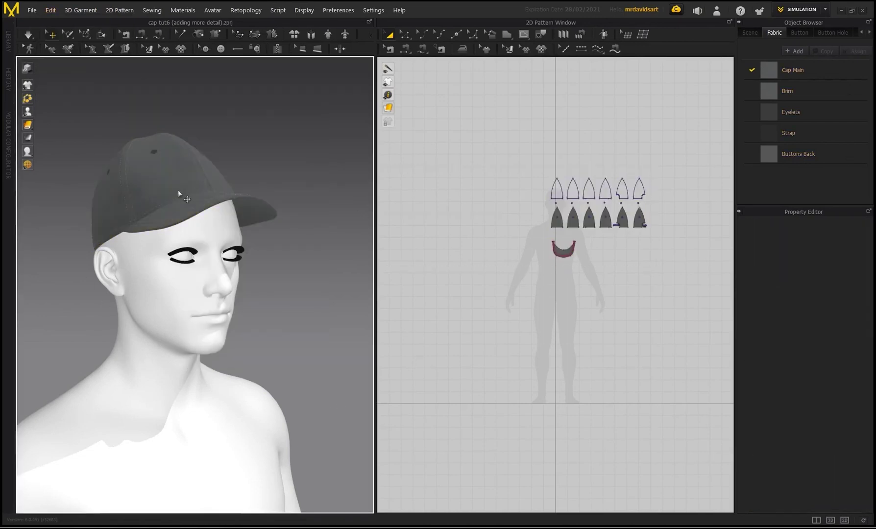
right_click_drag(221, 259, 167, 174)
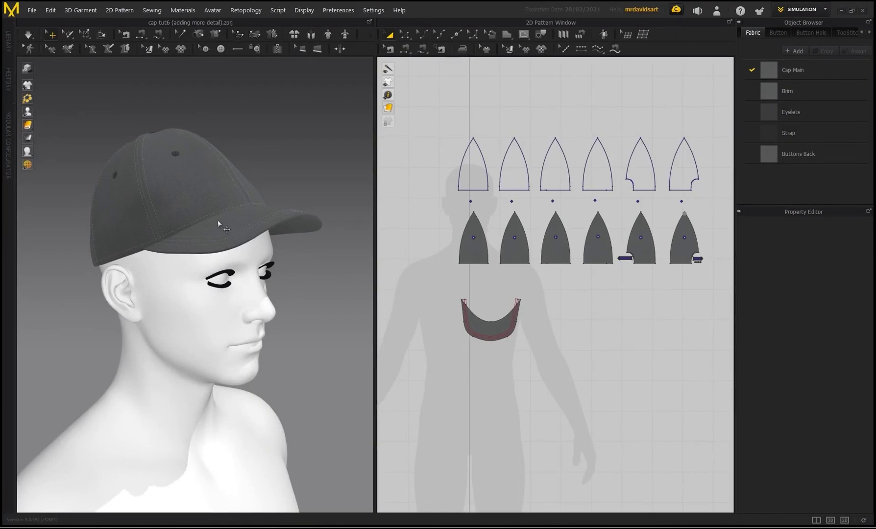
scroll(215, 220, "up", 1)
scroll(216, 220, "down", 1)
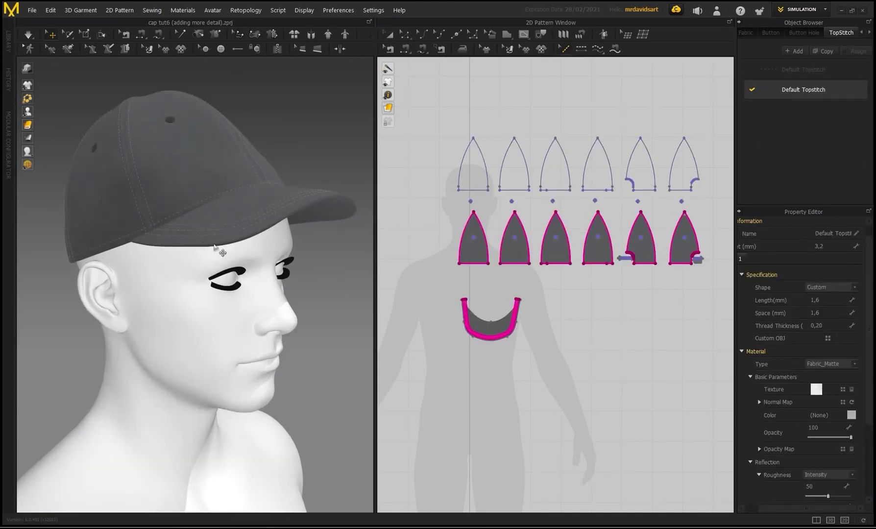
Select the six filled cap panels together with the brim to identify them on the 3D cap.
left_click(565, 267)
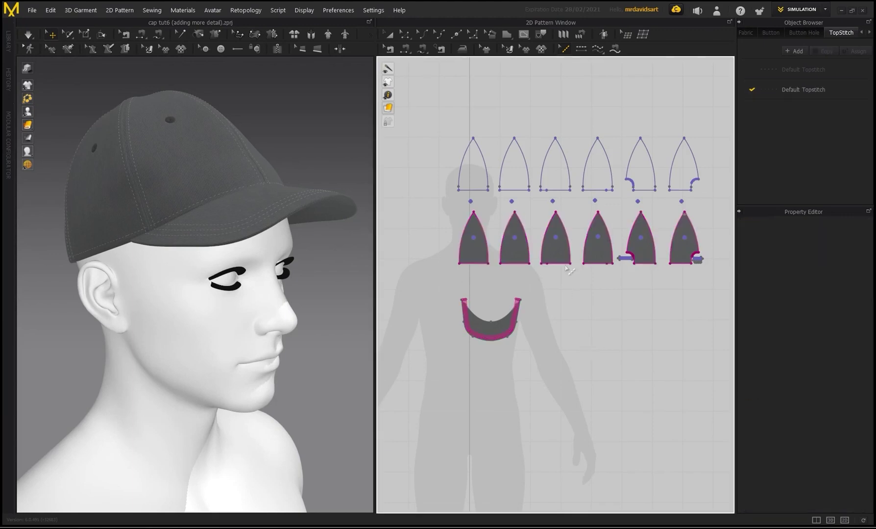
left_click(388, 35)
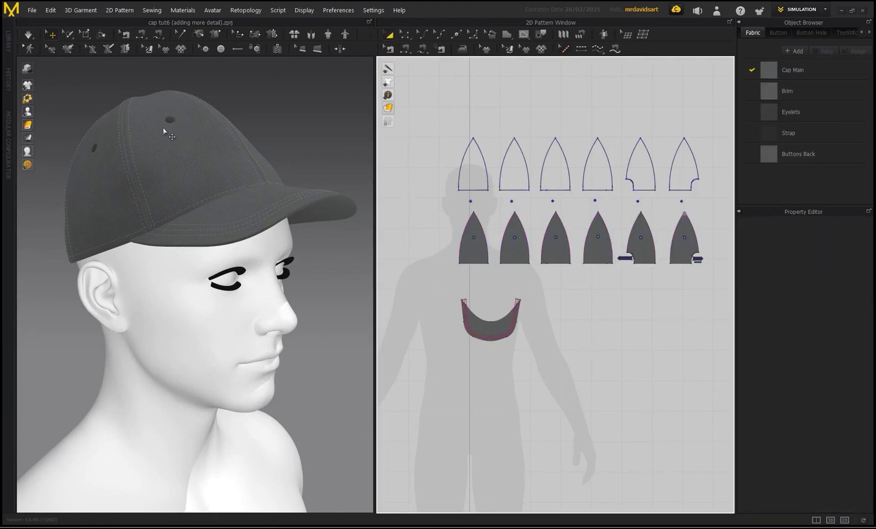
left_click(477, 259)
left_click(492, 331, "shift")
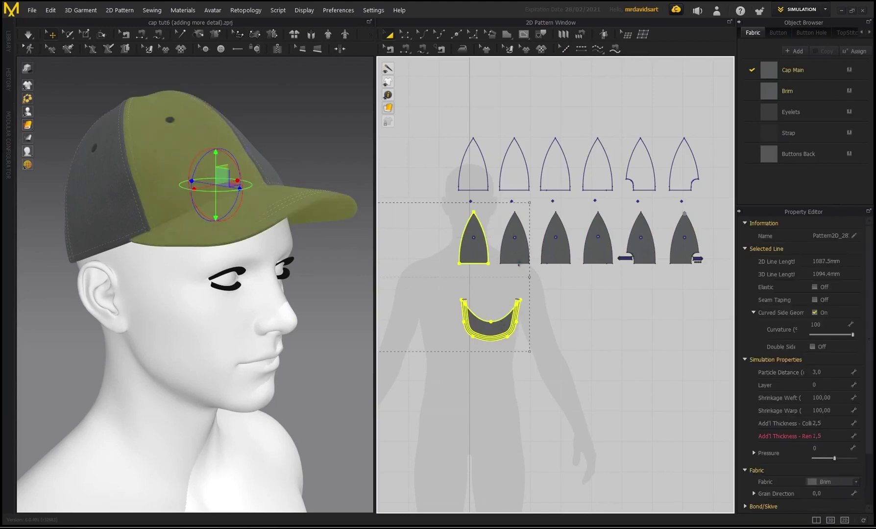
left_click(515, 254, "shift")
left_click(556, 253, "shift")
left_click(598, 245, "shift")
left_click(640, 245, "shift")
left_click(684, 244, "shift")
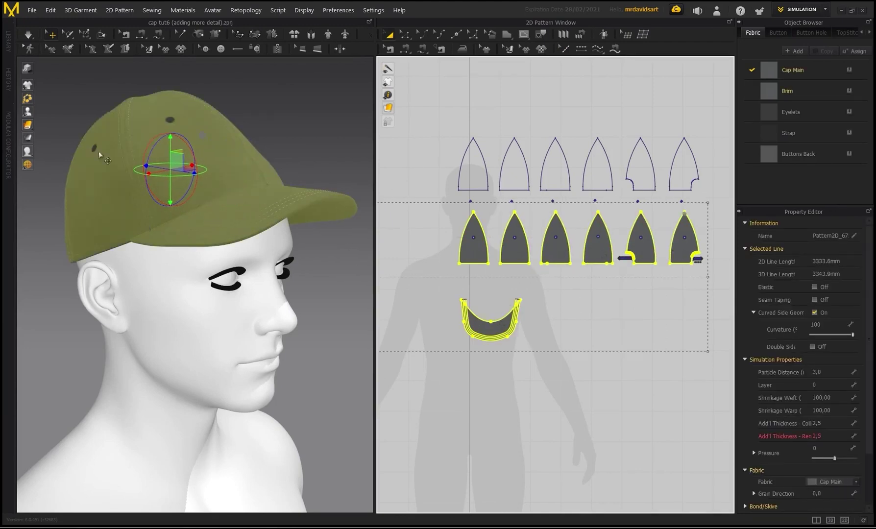
Select the row of small eyelet pieces between the panel rows to locate them on the cap, and clear the selection.
left_click(416, 197)
left_click_drag(461, 195, 711, 208)
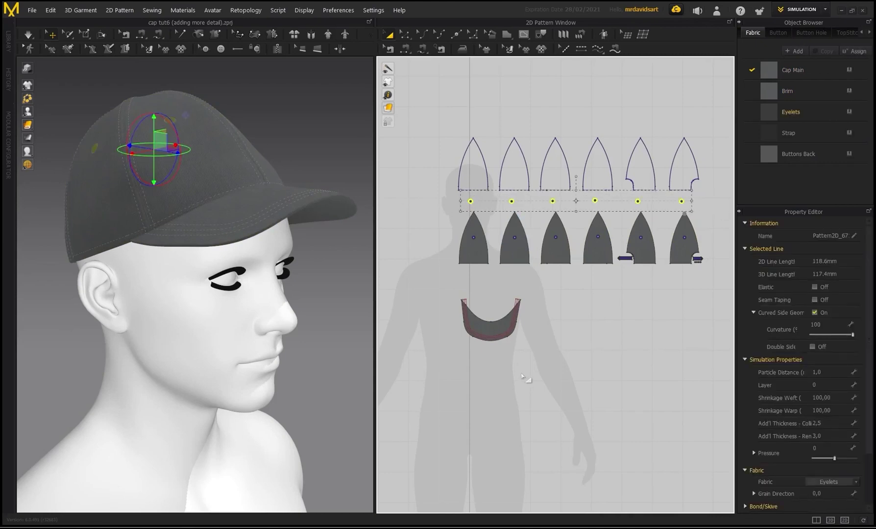
left_click(579, 373)
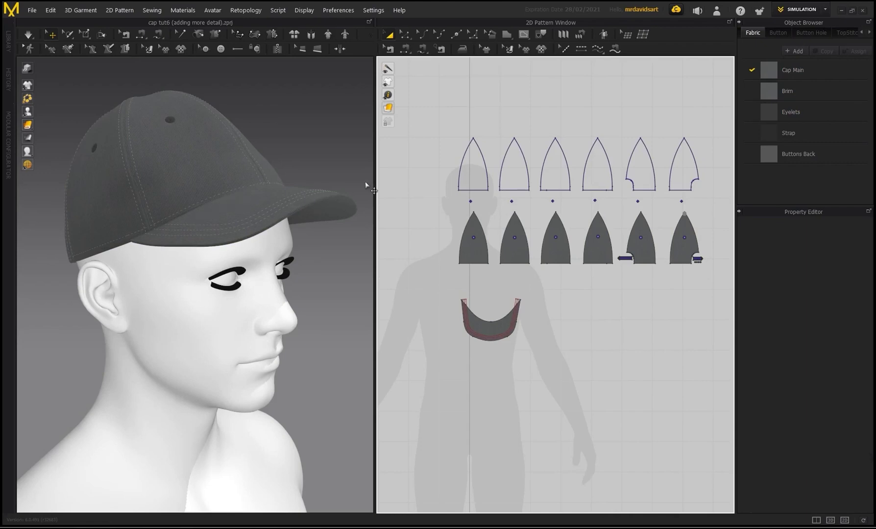
Set the thread thickness of the active Default Topstitch to 0,80 mm and check the stitching on the cap.
left_click(847, 32)
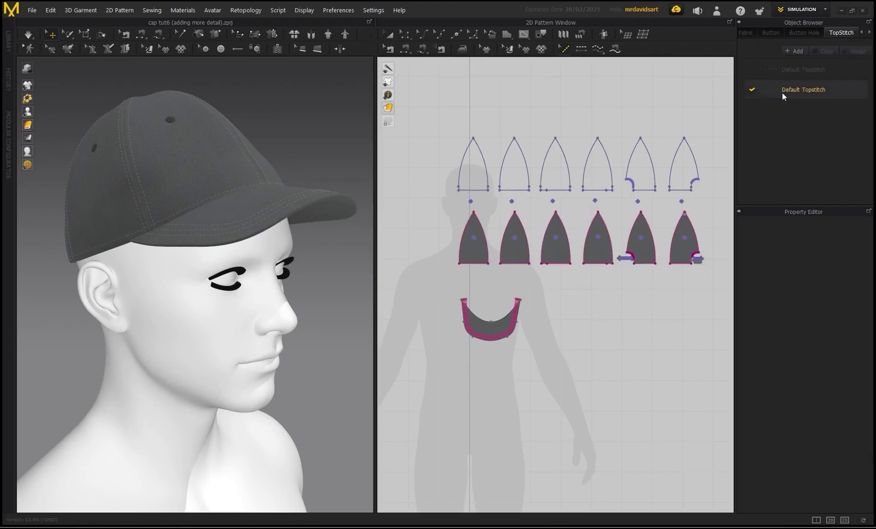
left_click(795, 93)
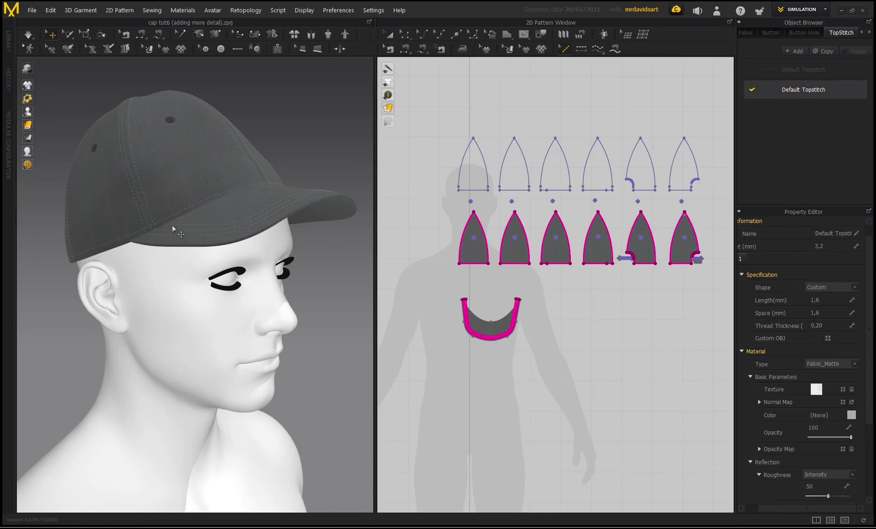
left_click(826, 327)
type("0,")
key("Return")
right_click_drag(211, 218, 248, 237)
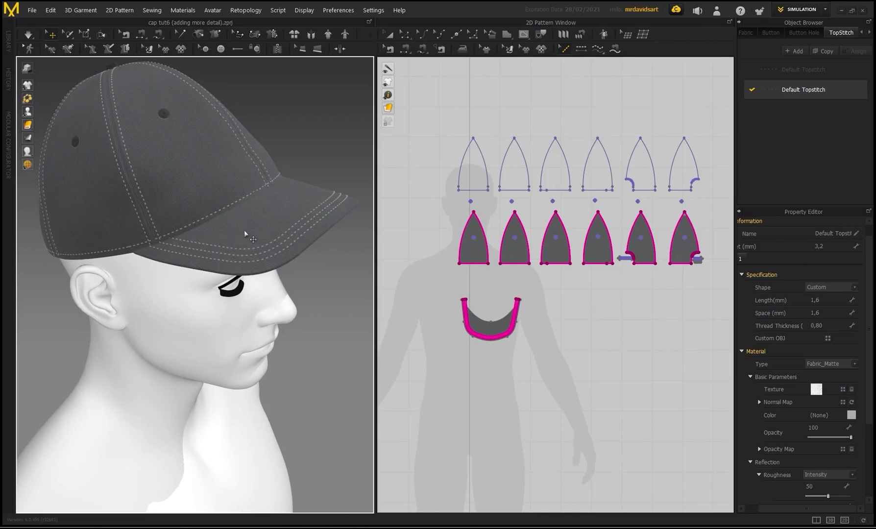
right_click_drag(244, 230, 252, 205)
Select all pattern pieces and start an OBJ export of the selection.
left_click(49, 11)
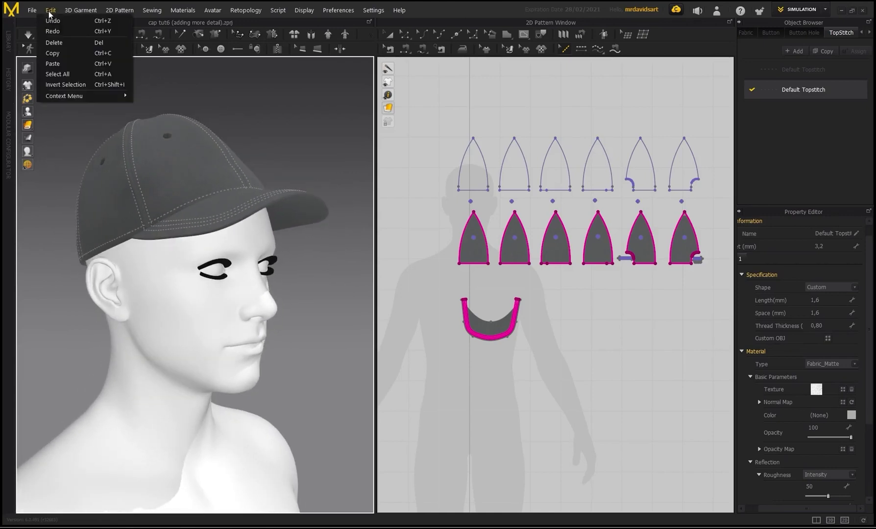
left_click(57, 73)
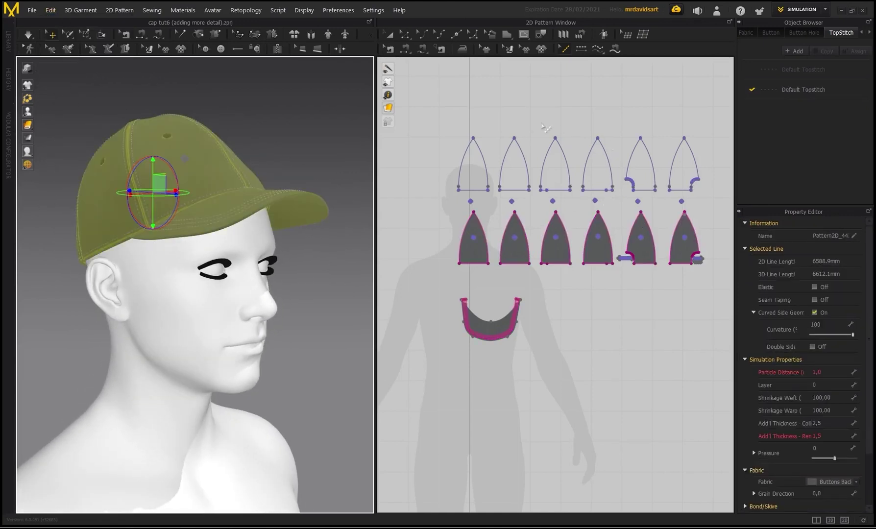
left_click(389, 35)
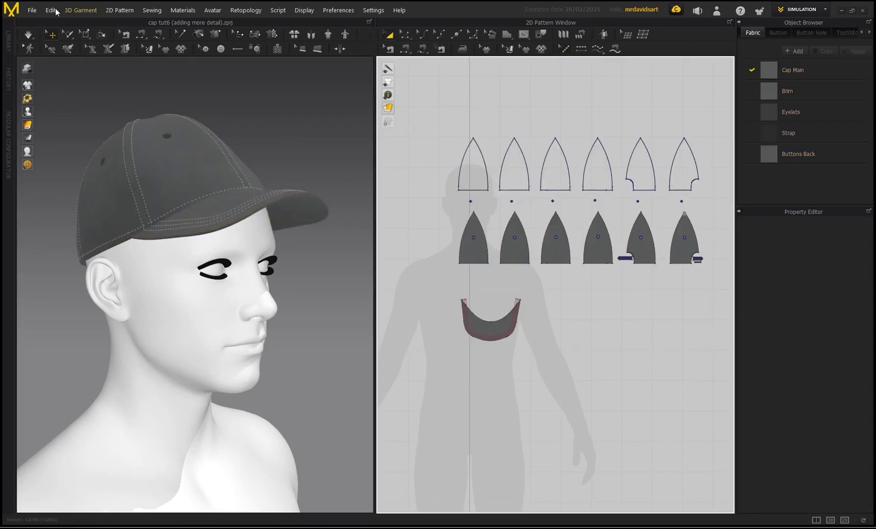
left_click(49, 11)
left_click(57, 73)
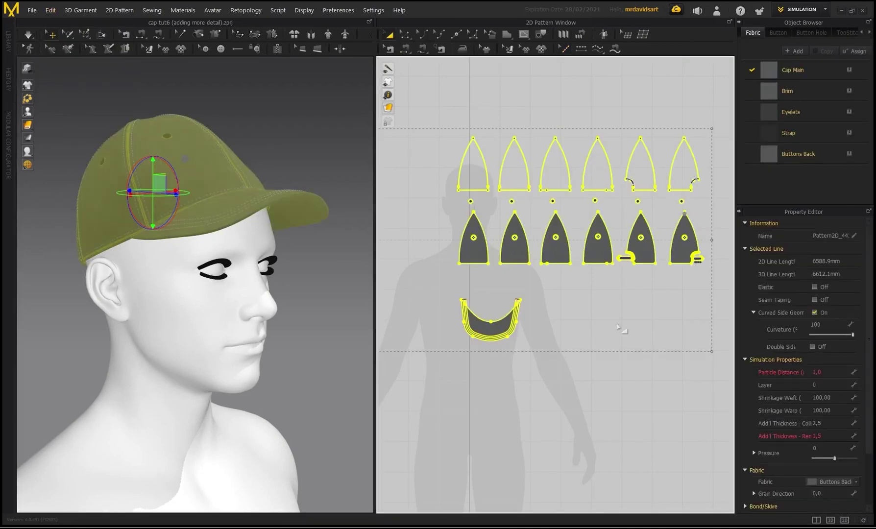
left_click(31, 10)
mouse_move(76, 105)
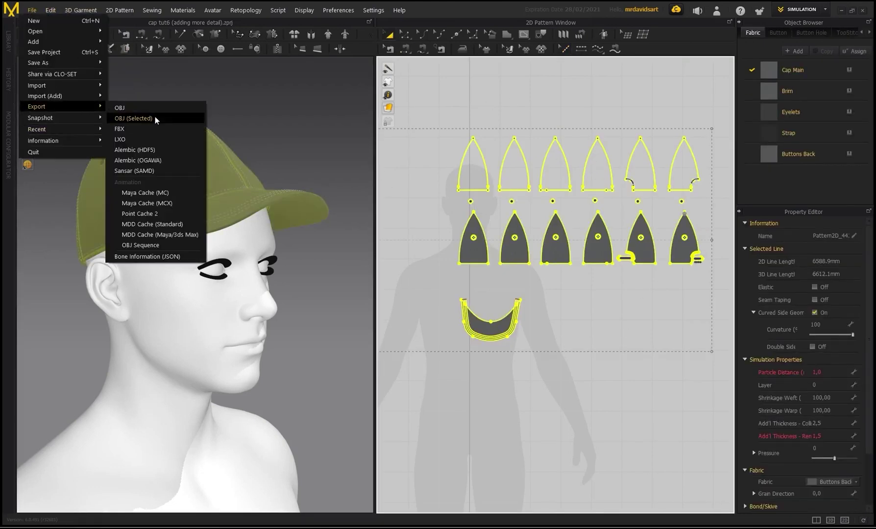
left_click(155, 116)
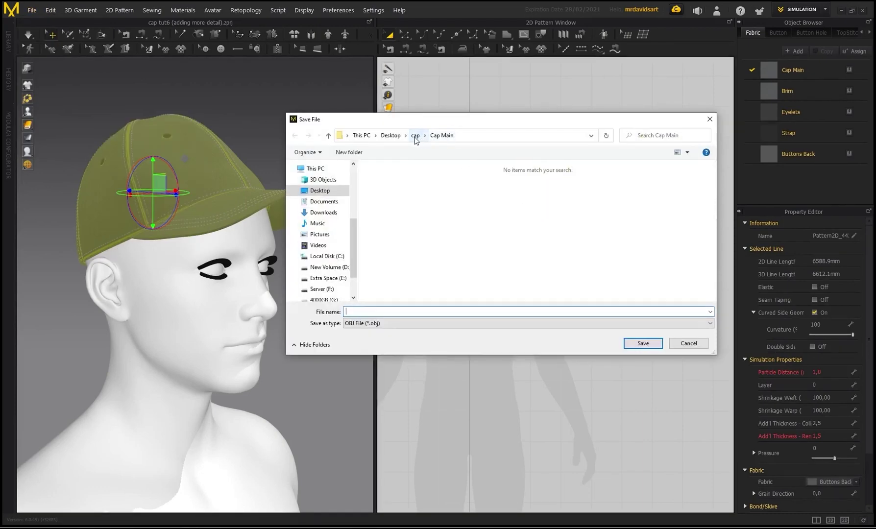
Save the OBJ file as "cap main" in the Cap Main folder inside the cap folder.
left_click(415, 137)
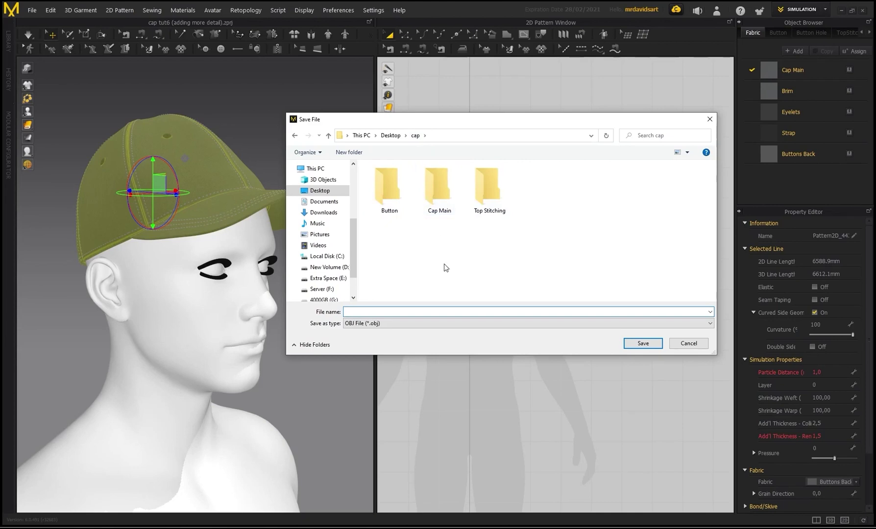
left_click(443, 189)
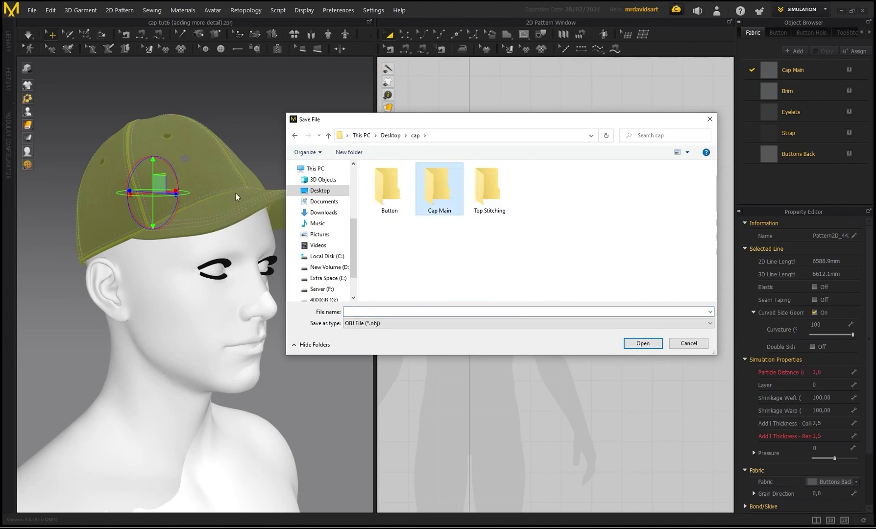
left_click(398, 193)
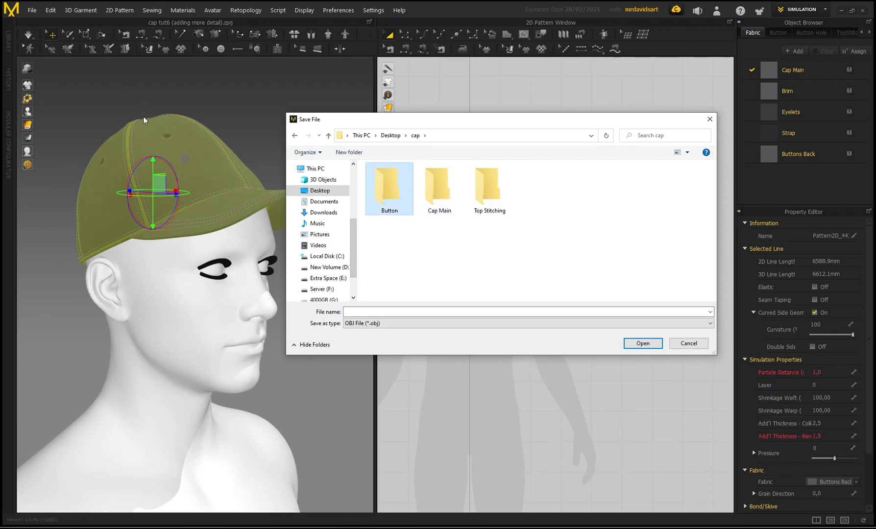
left_click(488, 196)
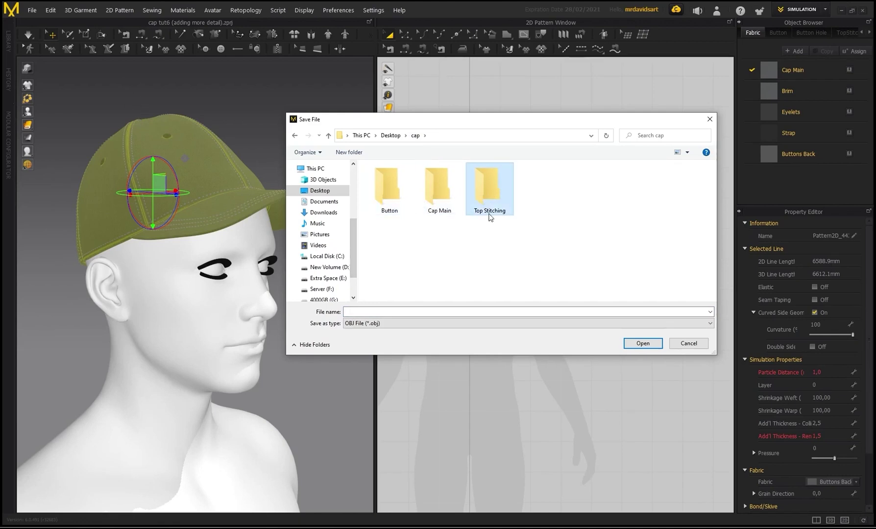
double_click(439, 195)
left_click(369, 312)
type("cap main")
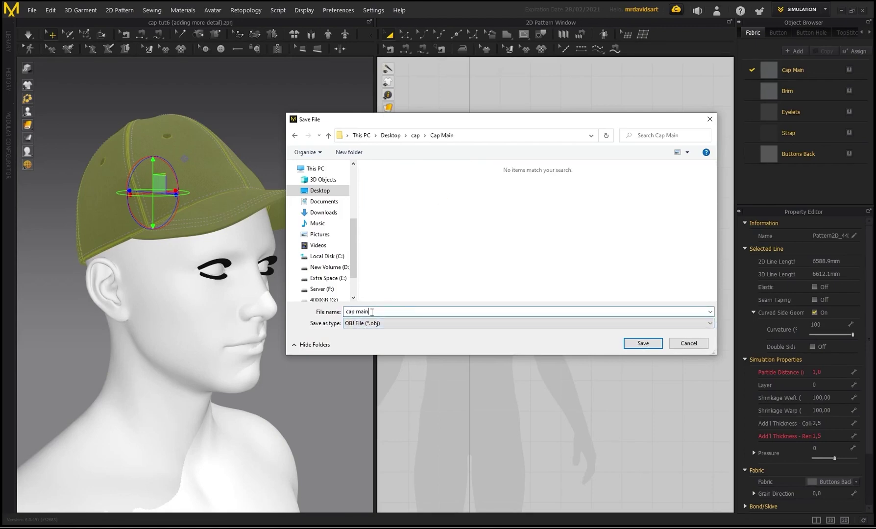
left_click(648, 343)
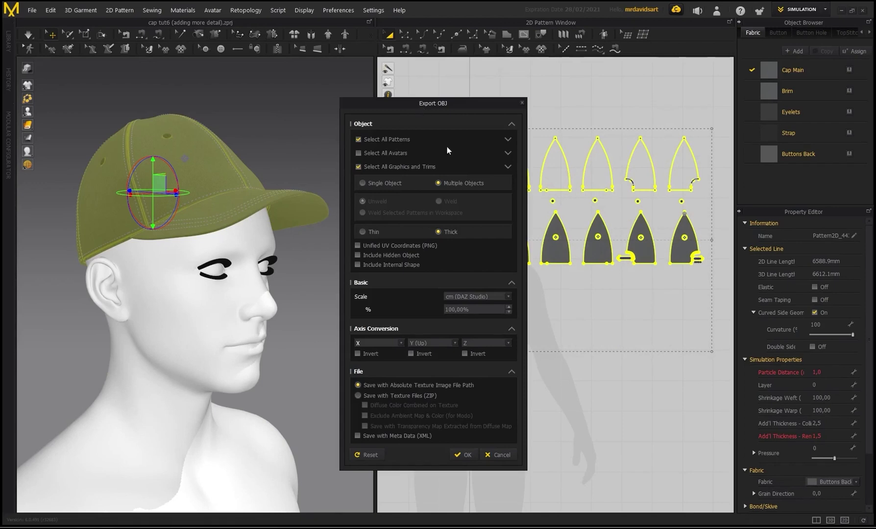
Export the OBJ with only Topstitch enabled among graphics and trims and with Unified UV Coordinates at an image size of 4096 pixels.
left_click(508, 167)
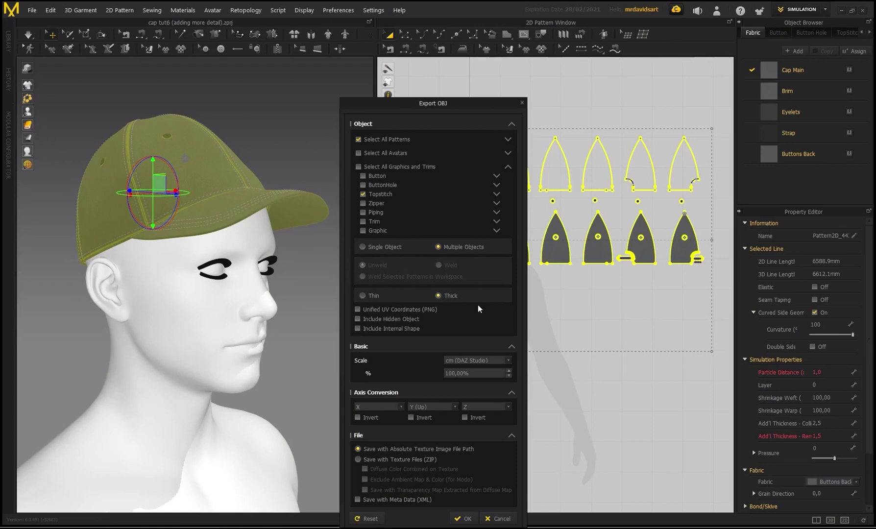
left_click(357, 310)
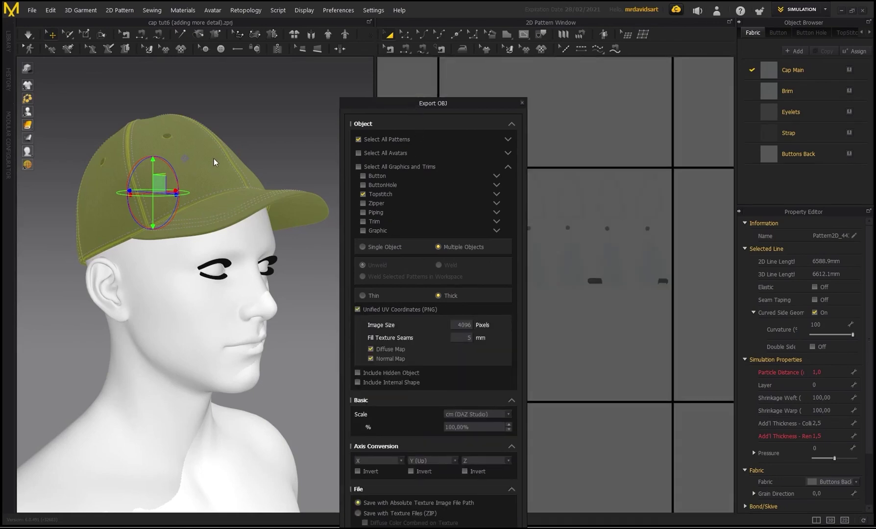
left_click_drag(432, 104, 435, 77)
double_click(461, 297)
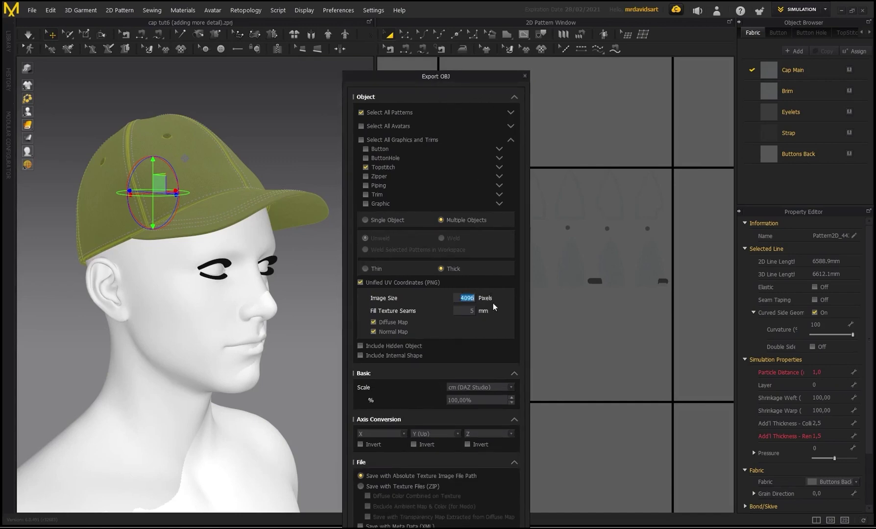
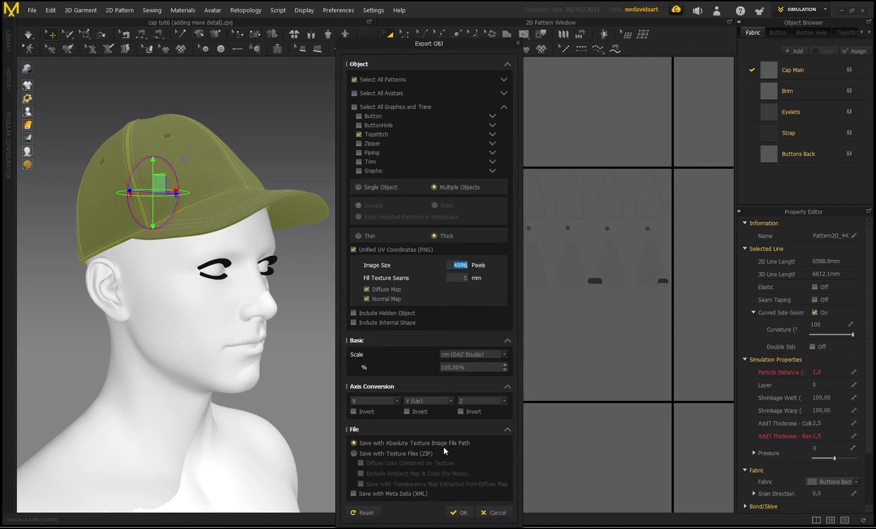
left_click(456, 513)
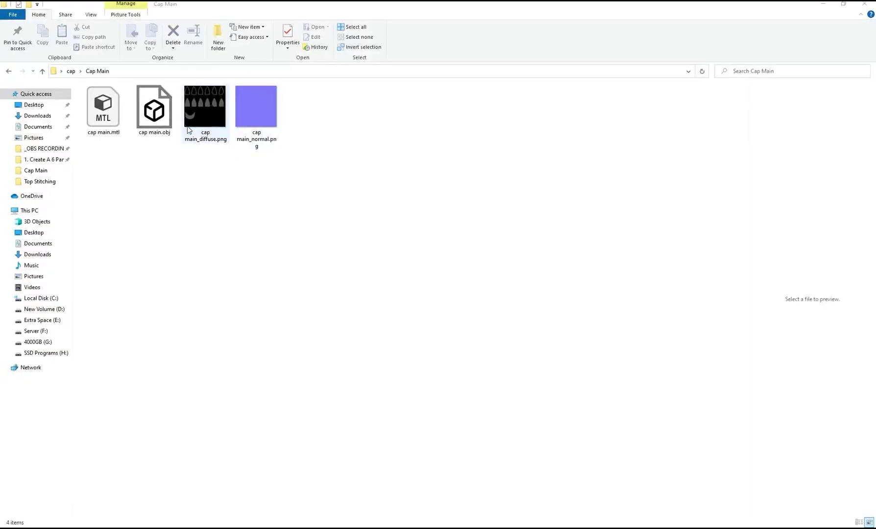
Open the exported cap main_diffuse.png and examine the fabric texture and stitch lines on the cap panels.
left_click(205, 125)
double_click(206, 126)
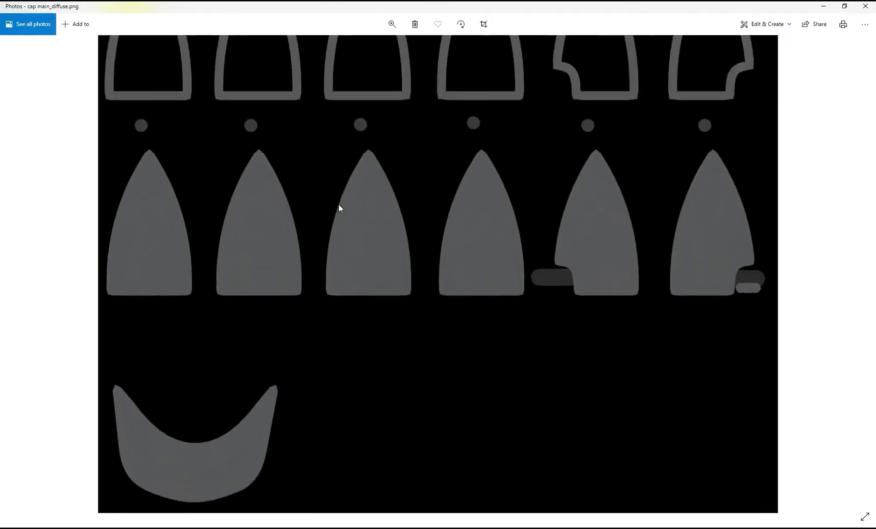
scroll(366, 263, "up", 3)
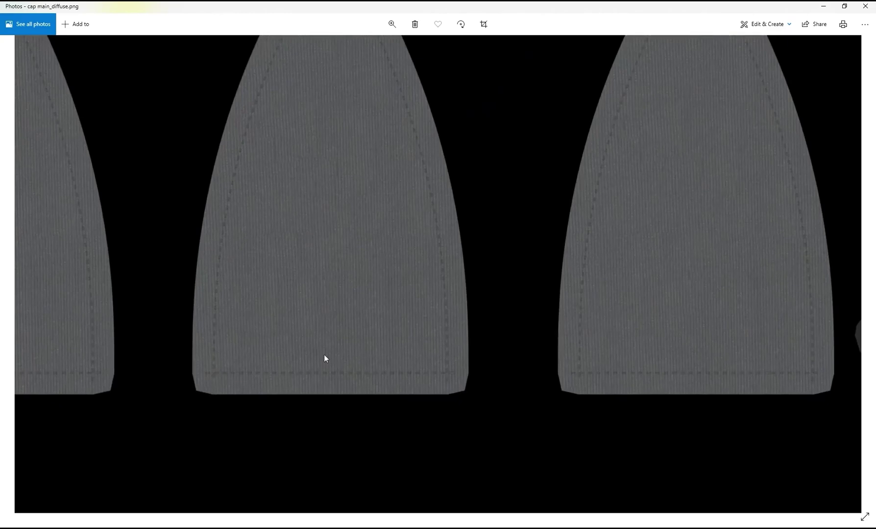
left_click_drag(298, 129, 352, 245)
scroll(338, 228, "down", 2)
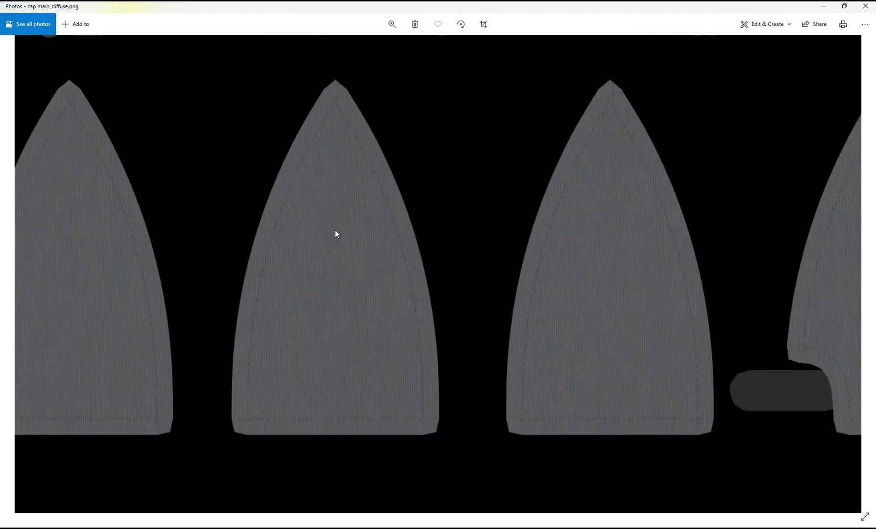
scroll(335, 230, "down", 4)
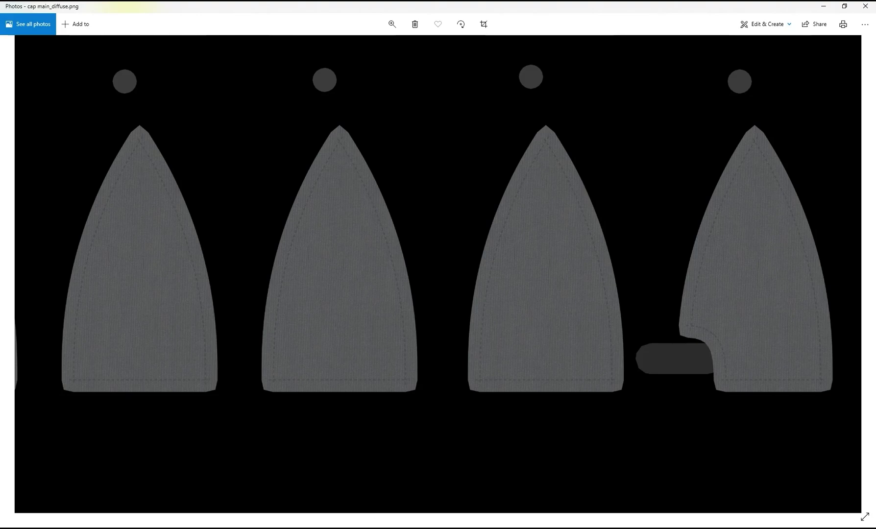
Return to Marvelous Designer, select all pattern pieces and start an OBJ export of the selection.
key("alt+Tab")
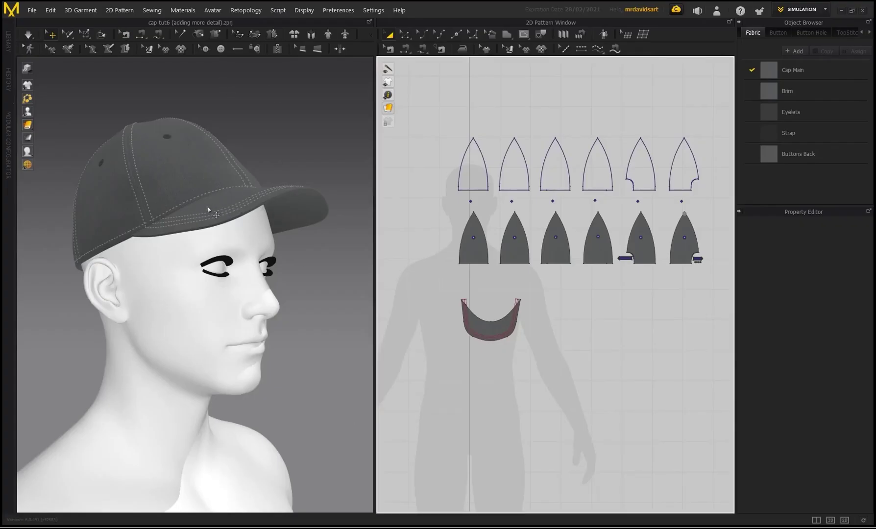
left_click(50, 10)
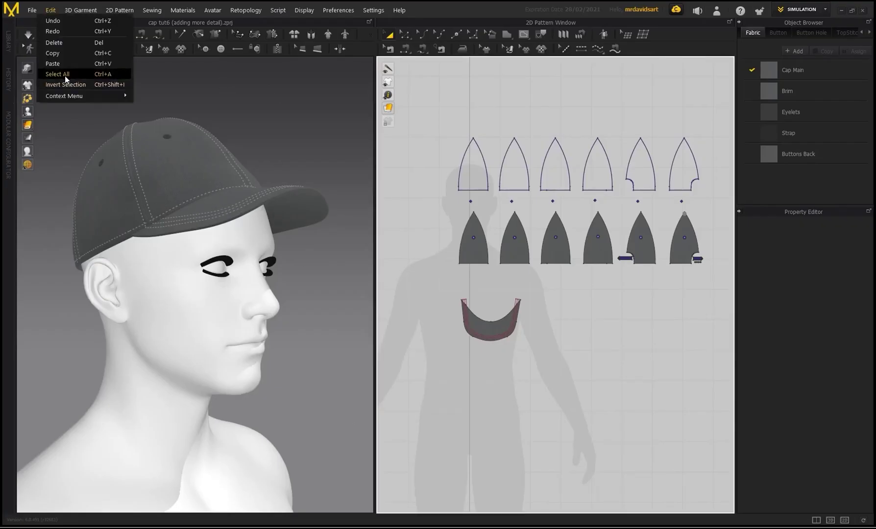
left_click(66, 77)
left_click(32, 10)
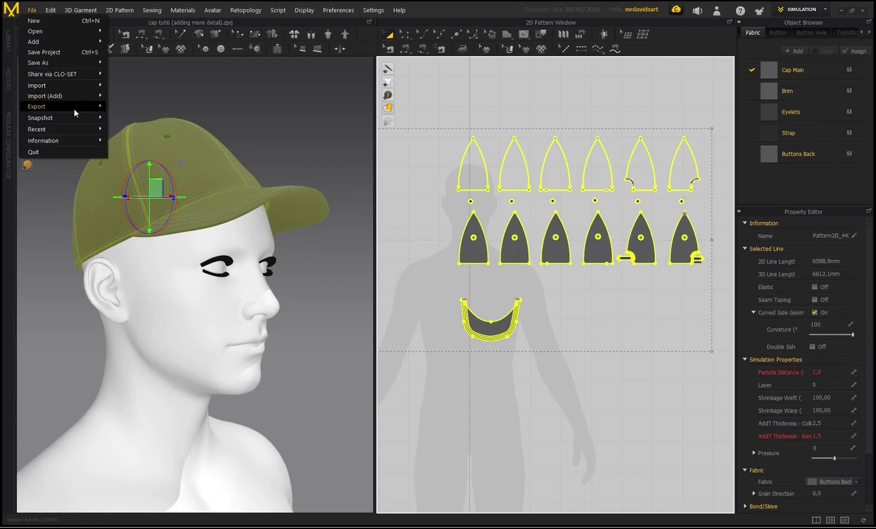
mouse_move(74, 107)
left_click(157, 117)
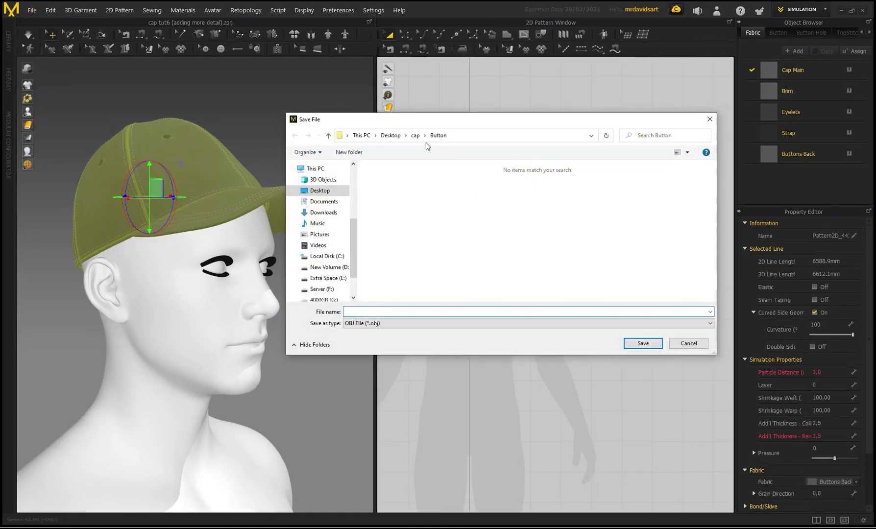
Save the OBJ file as "top stitch" in the Top Stitching folder inside the cap folder.
left_click(415, 136)
double_click(492, 189)
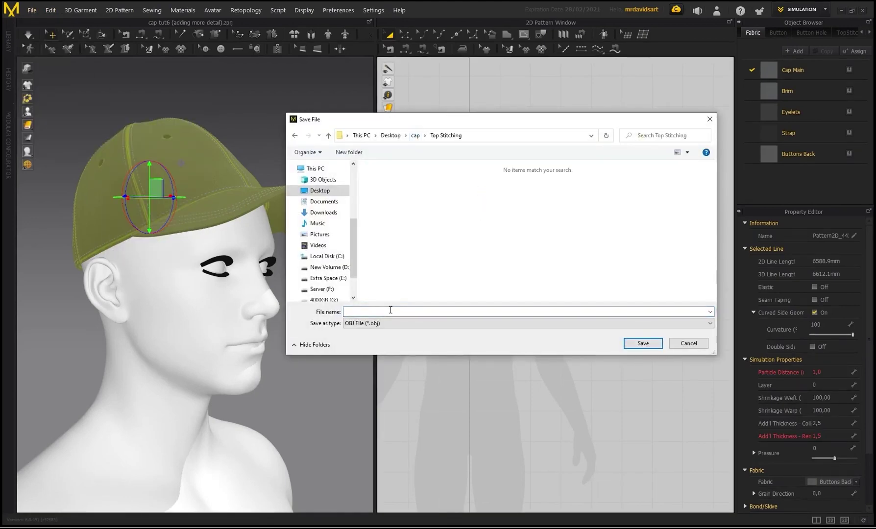
left_click(390, 310)
type("top stit")
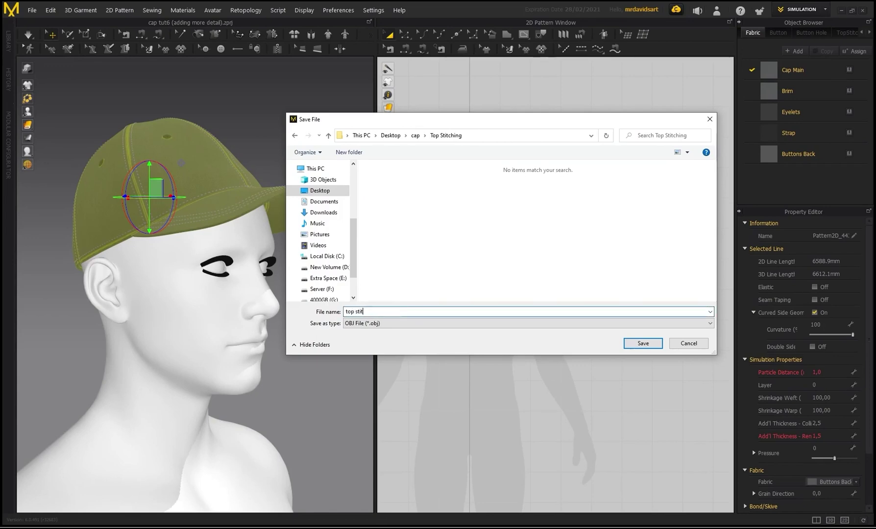
type("ch")
left_click(643, 343)
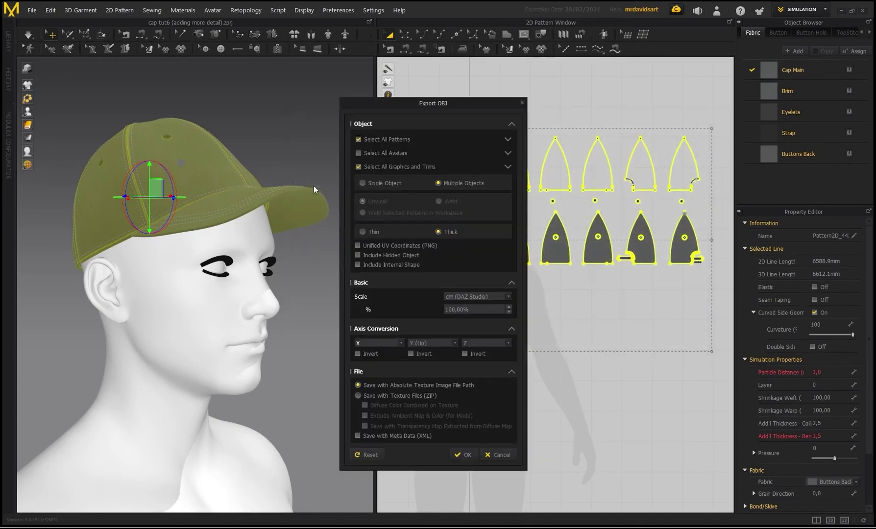
Export the OBJ with all patterns excluded and only Topstitch enabled among graphics and trims.
left_click_drag(405, 103, 329, 97)
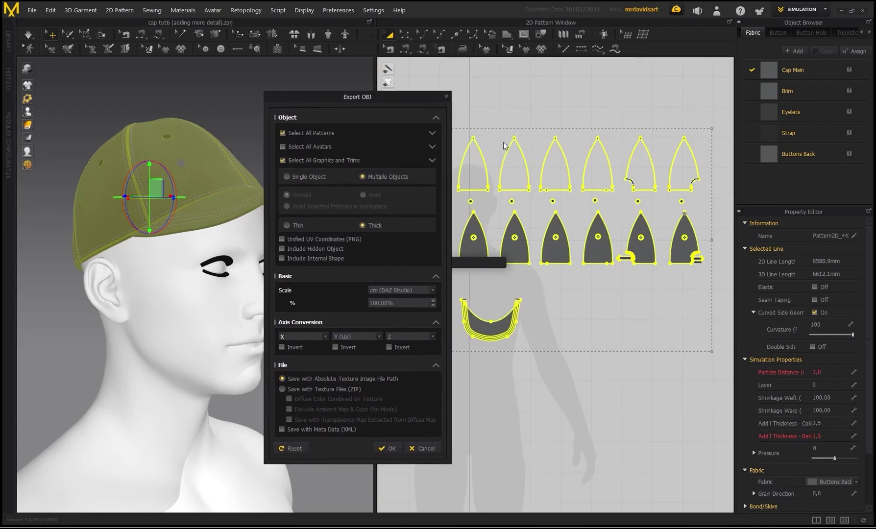
left_click(283, 133)
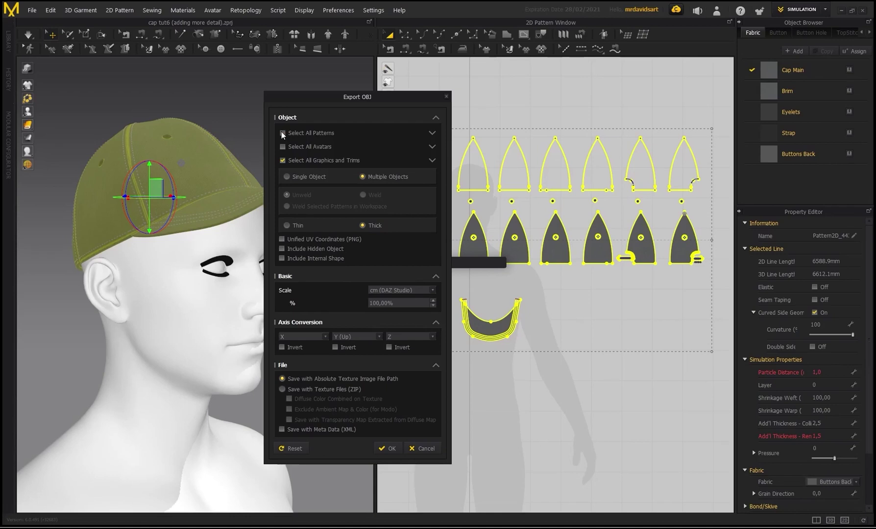
left_click(431, 160)
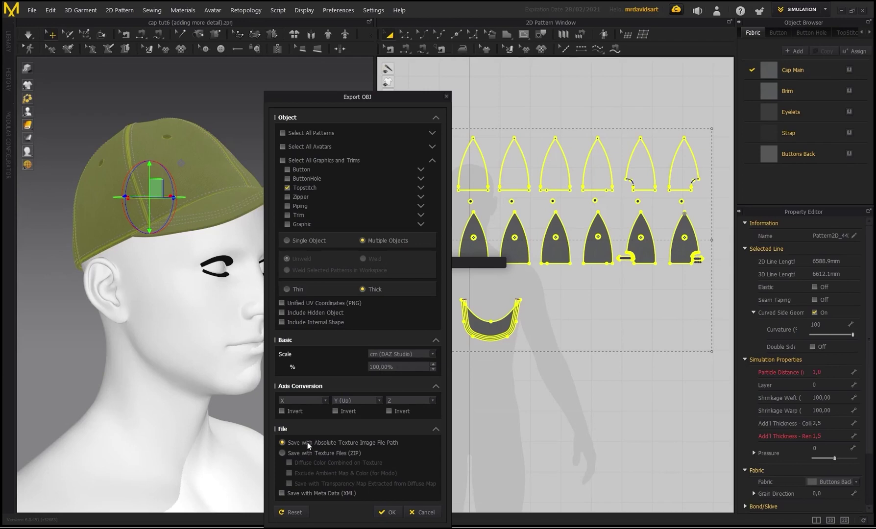
left_click(387, 512)
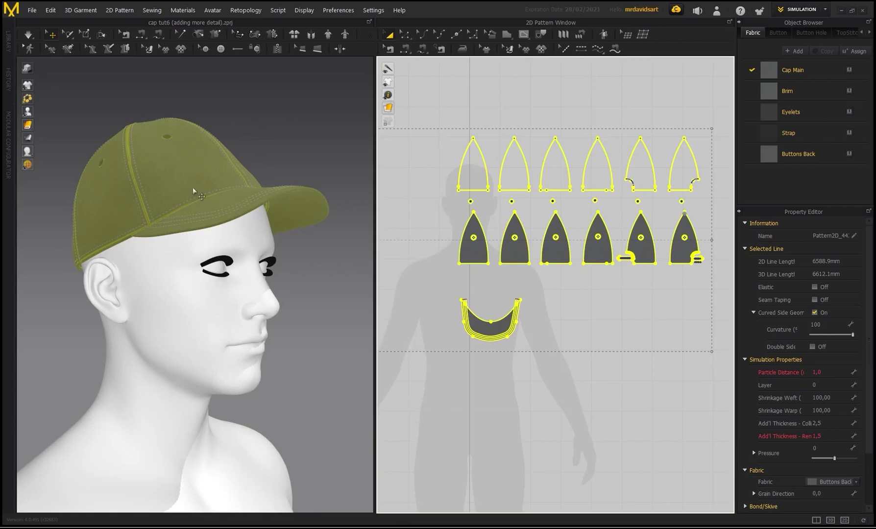
Check the button on top of the cap, reselect all pattern pieces and start another OBJ export of the selection.
left_click(252, 147)
scroll(168, 189, "up", 6)
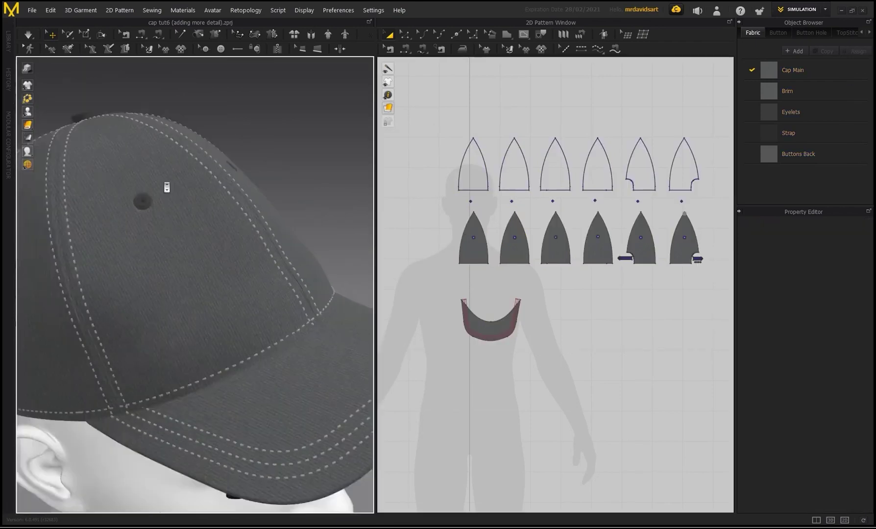
middle_click_drag(137, 177, 148, 164)
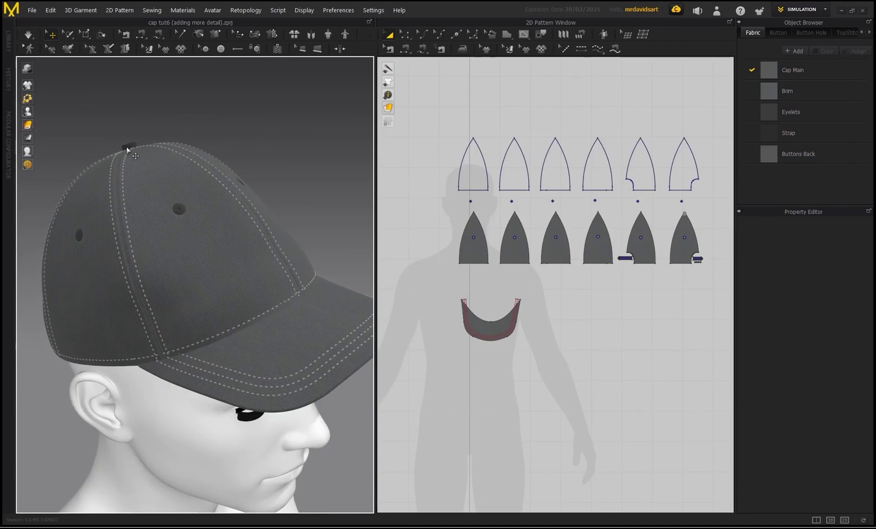
scroll(204, 267, "down", 3)
right_click_drag(204, 267, 188, 191)
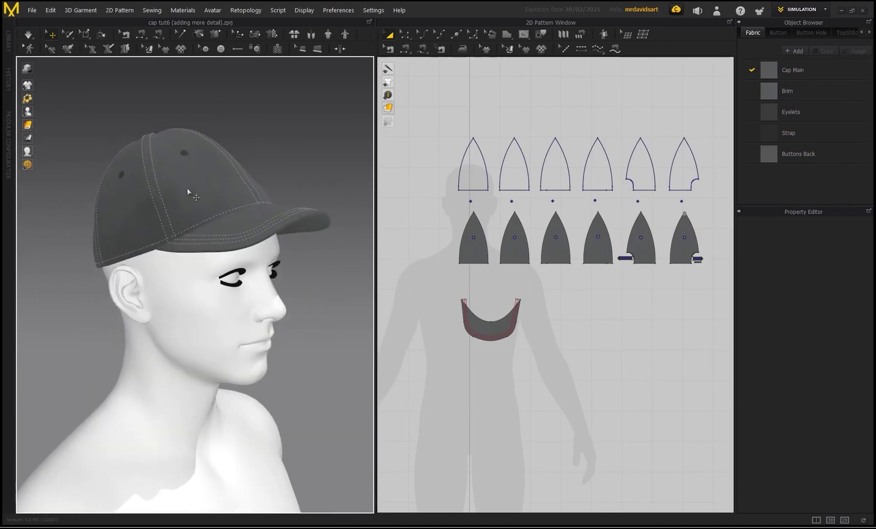
left_click(50, 10)
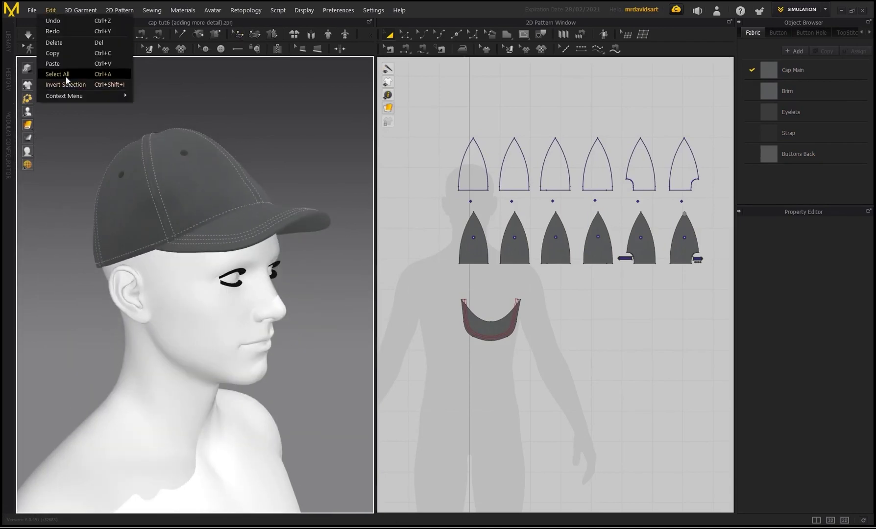
left_click(66, 74)
left_click(31, 10)
mouse_move(84, 109)
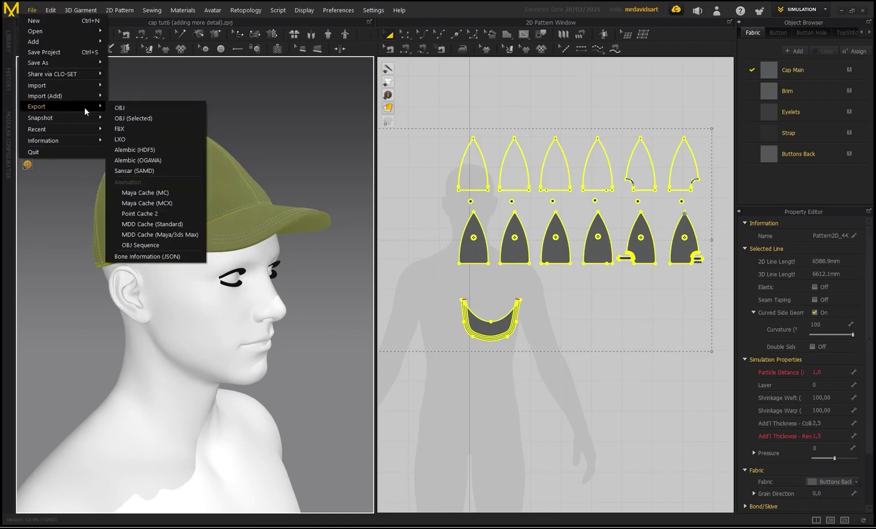
left_click(133, 118)
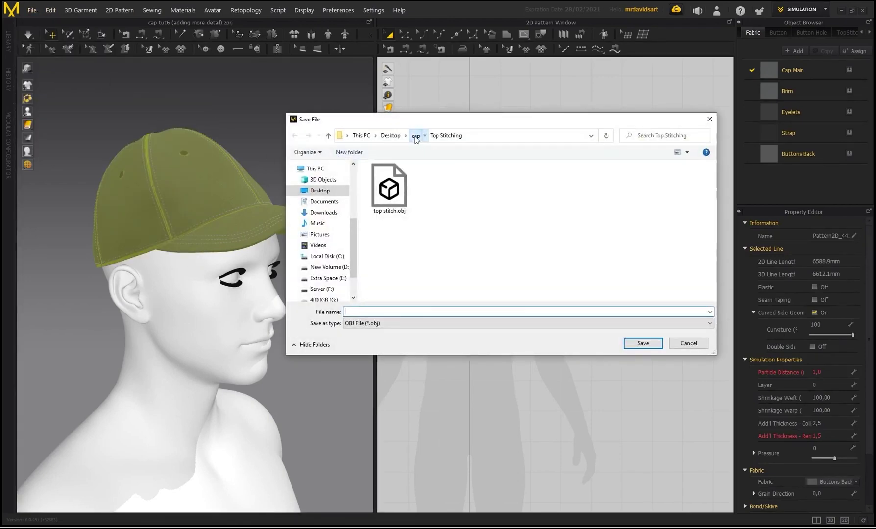
Save the OBJ file as "button" in the Button folder inside the cap folder.
left_click(415, 137)
double_click(392, 193)
left_click(407, 313)
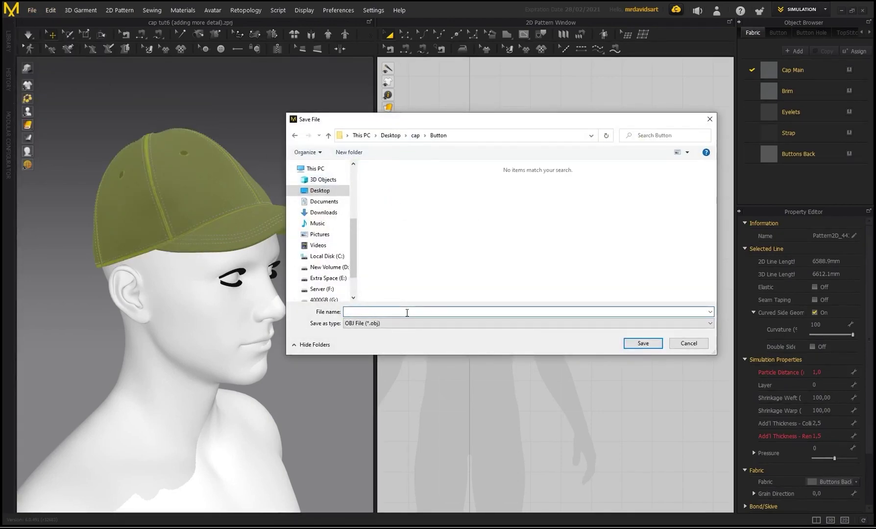
type("button")
left_click(642, 343)
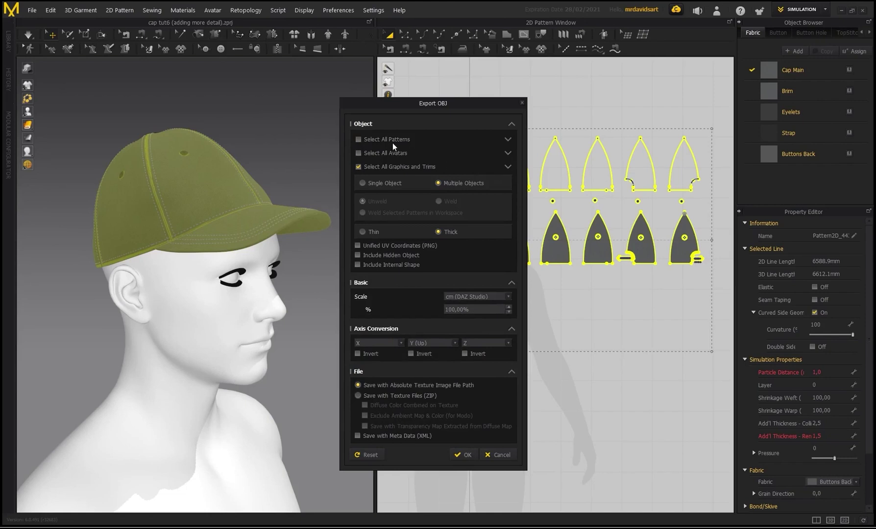
Export the OBJ with only Button enabled among graphics and trims and with Unified UV Coordinates at 4096 pixels.
left_click(508, 167)
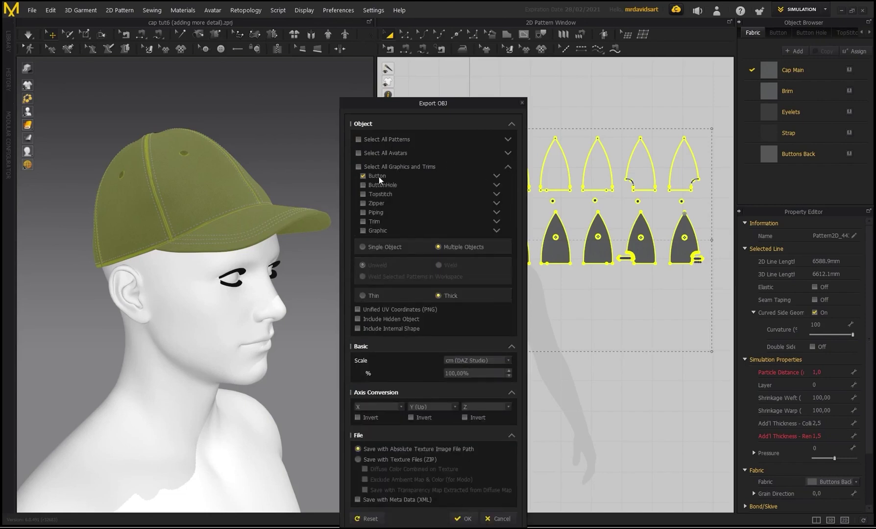
left_click(357, 309)
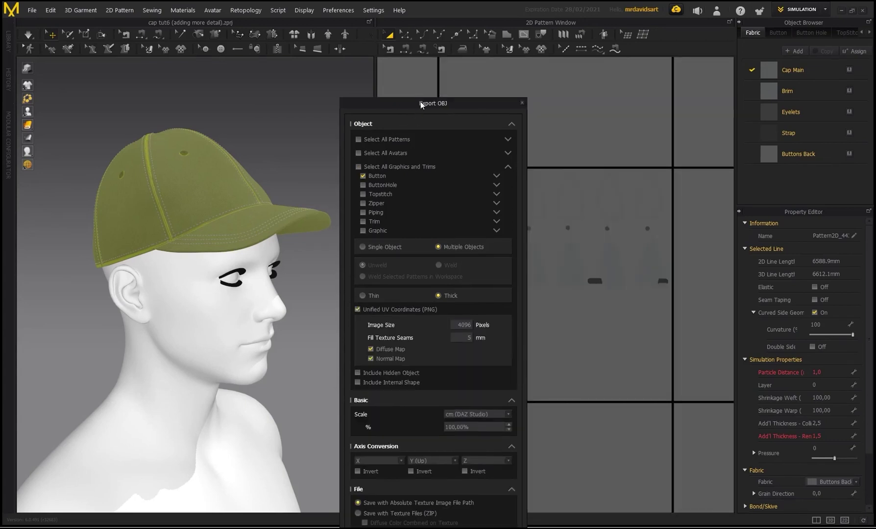
left_click_drag(420, 101, 411, 74)
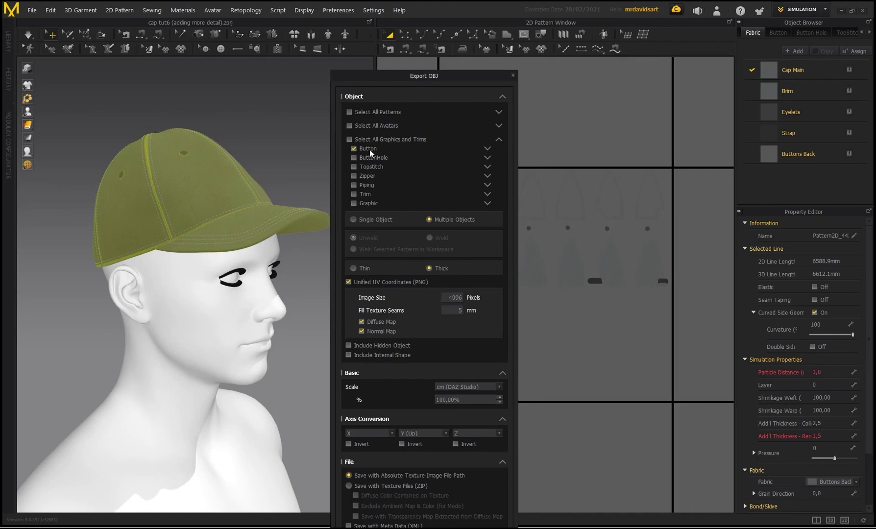
left_click_drag(415, 75, 405, 44)
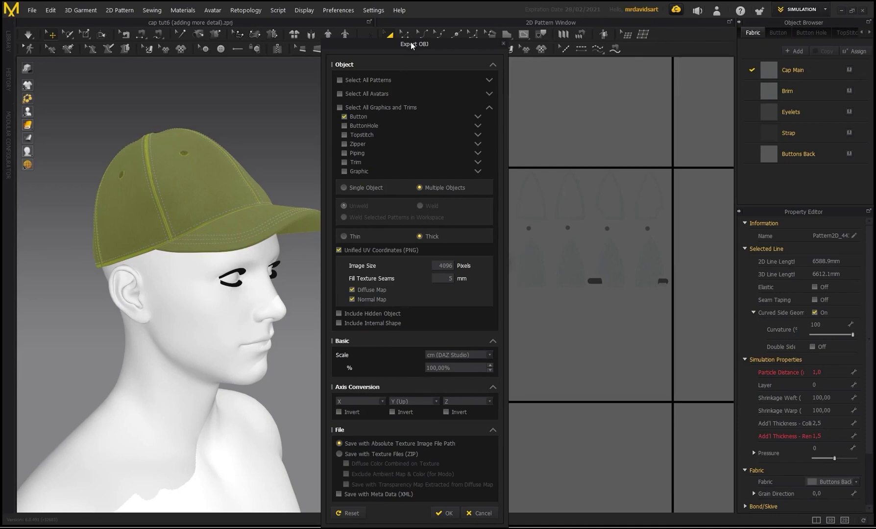
left_click_drag(411, 42, 394, 24)
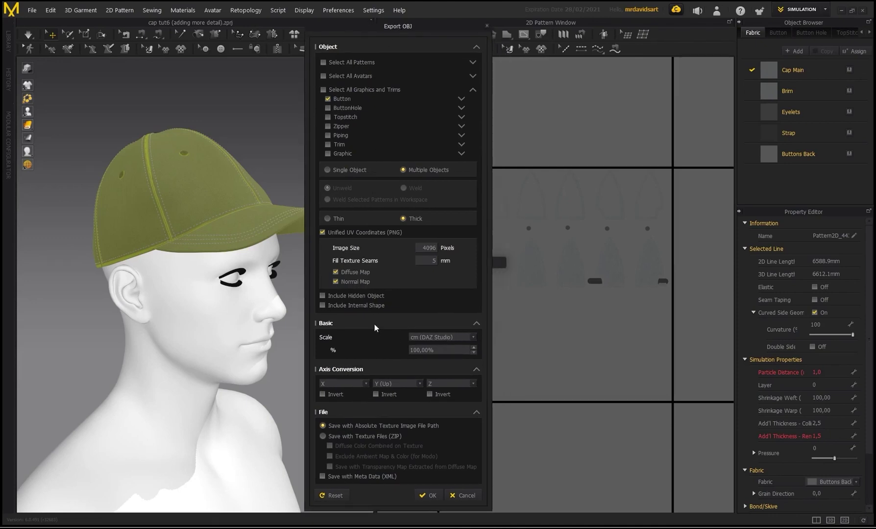
left_click(429, 496)
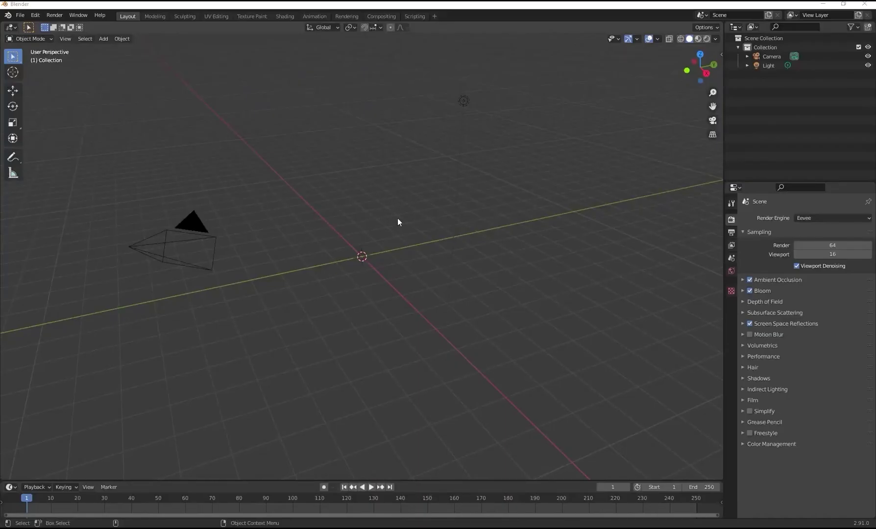
In Blender, import cap main.obj from the Cap Main folder inside the desktop's cap folder.
left_click(20, 16)
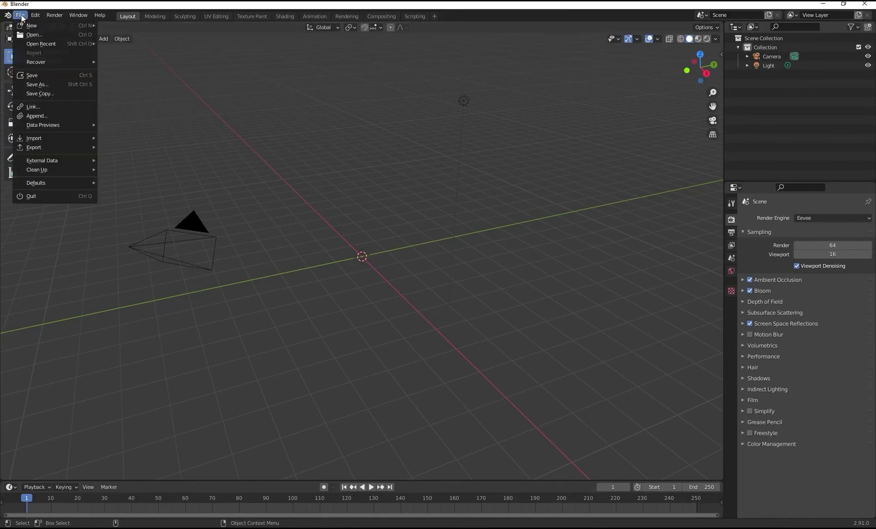
mouse_move(59, 139)
left_click(147, 212)
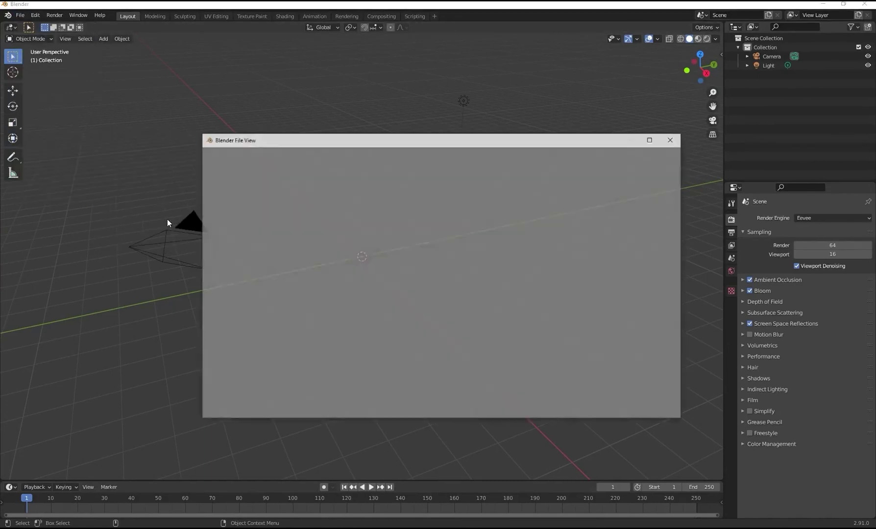
left_click(227, 258)
double_click(412, 199)
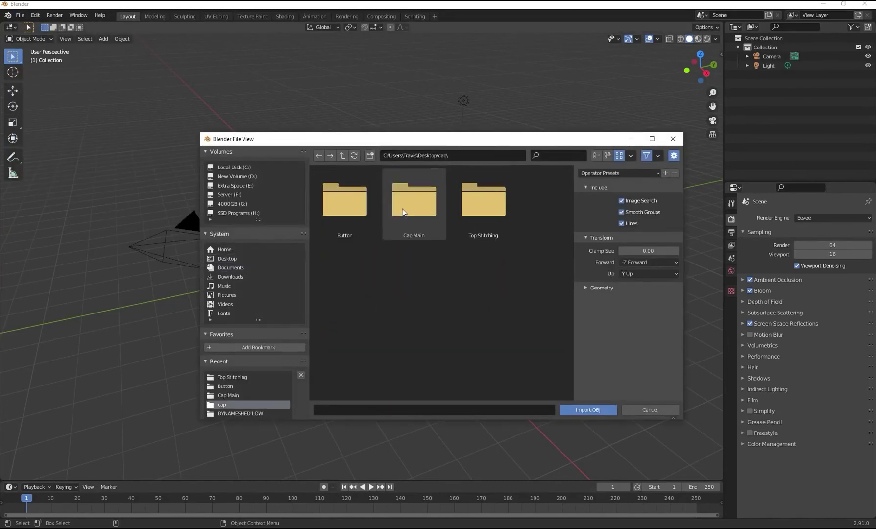
double_click(417, 202)
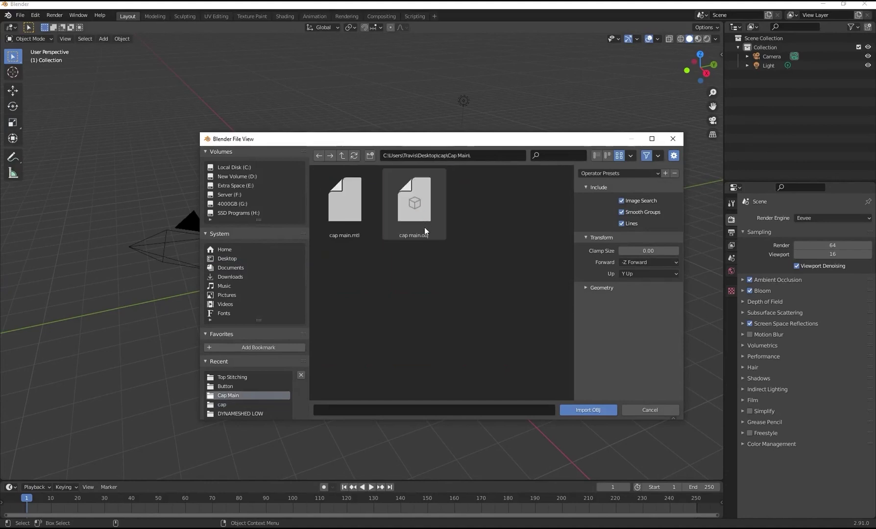
left_click(424, 227)
left_click(586, 410)
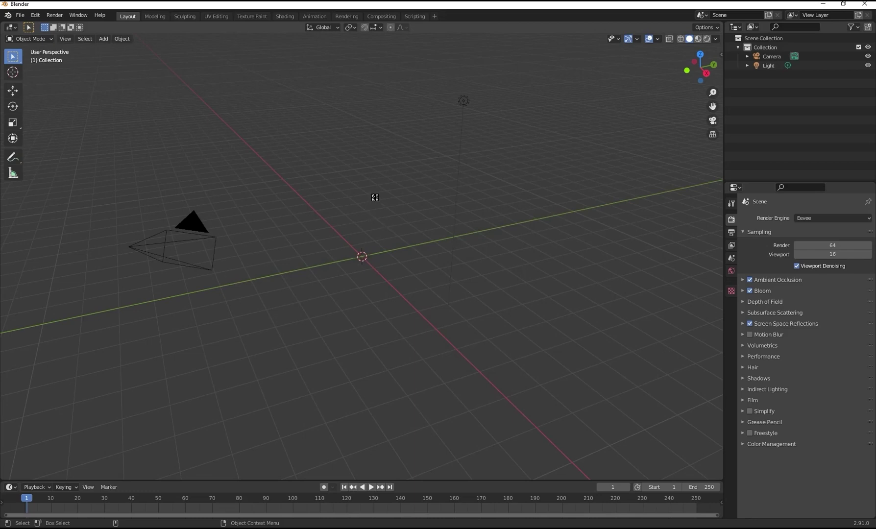
Examine the imported cap in Material Preview shading, looking closely at the fabric texture and stitch lines on the brim and panels.
scroll(360, 141, "down", 10)
middle_click_drag(381, 119, 378, 233, "shift")
scroll(379, 233, "down", 3)
scroll(378, 232, "down", 6)
middle_click_drag(363, 119, 369, 161, "shift")
scroll(368, 161, "up", 4)
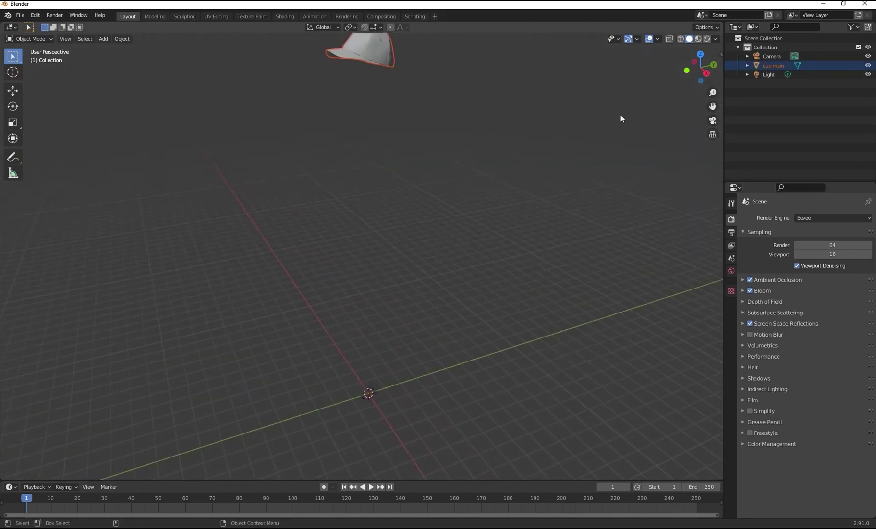
middle_click_drag(422, 113, 417, 241, "shift")
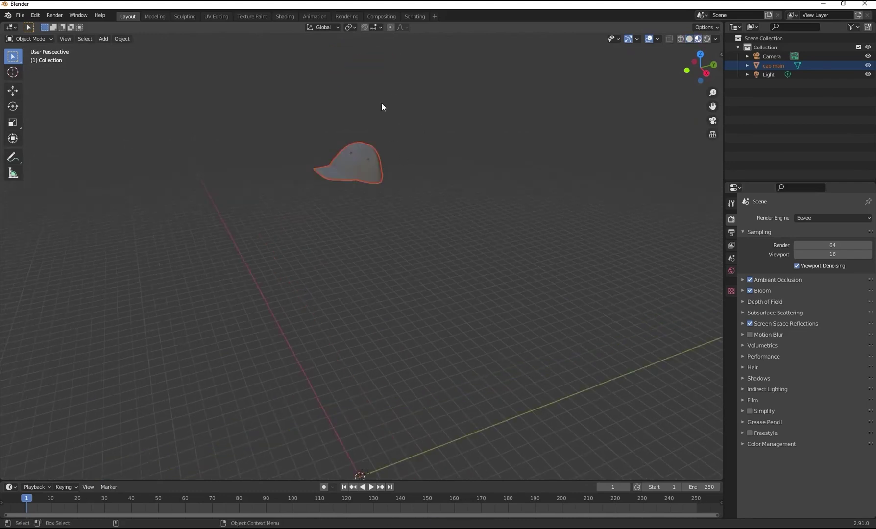
scroll(349, 126, "up", 5)
middle_click_drag(348, 126, 378, 213, "shift")
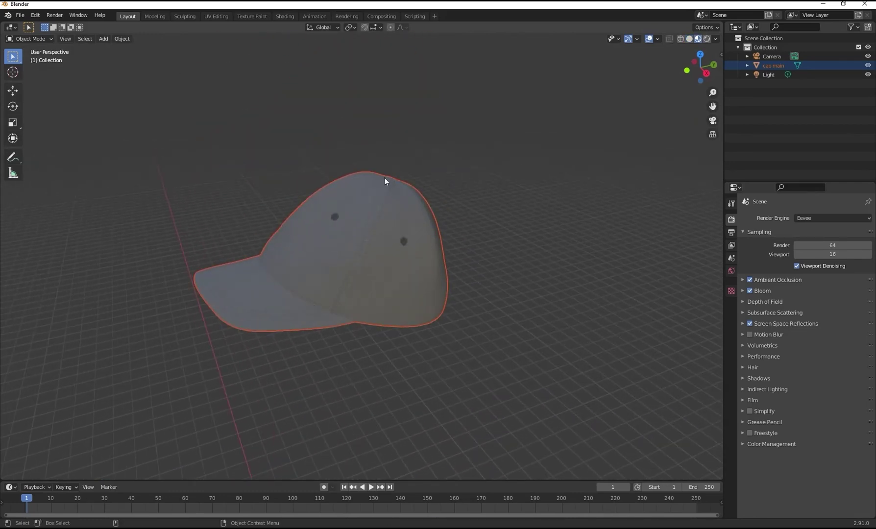
scroll(339, 282, "up", 3)
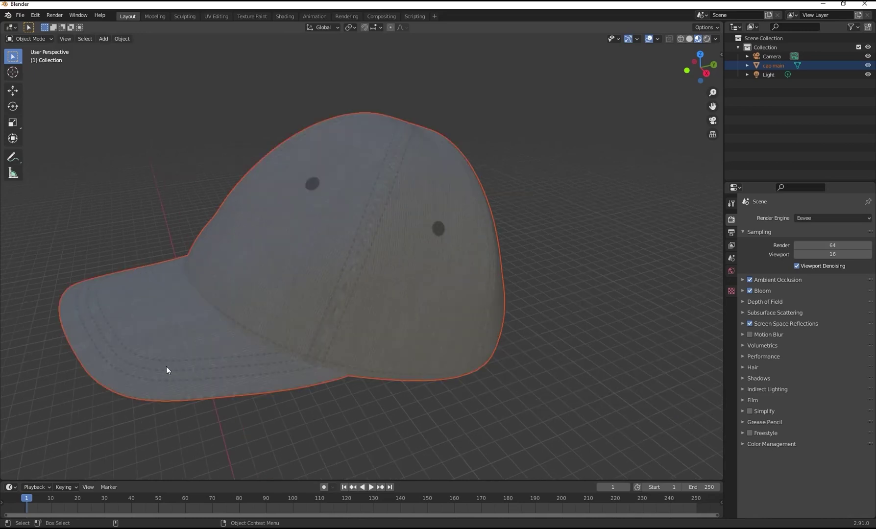
middle_click_drag(257, 370, 315, 378)
middle_click_drag(473, 365, 420, 327, "shift")
scroll(416, 329, "up", 2)
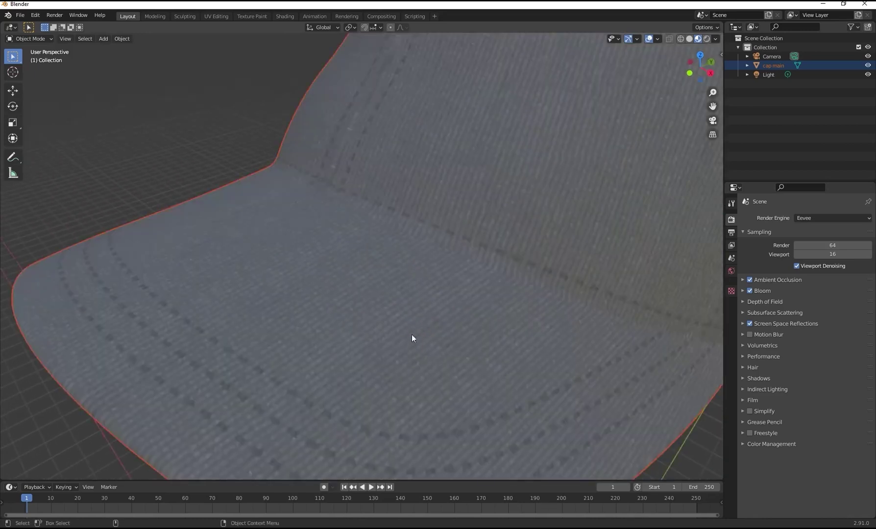
Import button.obj from the Button folder inside the cap folder.
scroll(392, 285, "down", 5)
scroll(357, 267, "up", 6)
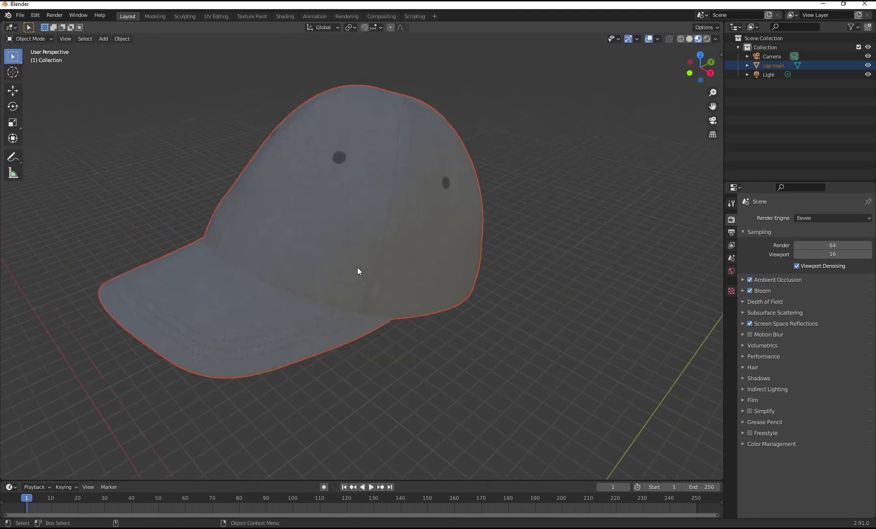
scroll(357, 267, "down", 4)
scroll(300, 209, "down", 4)
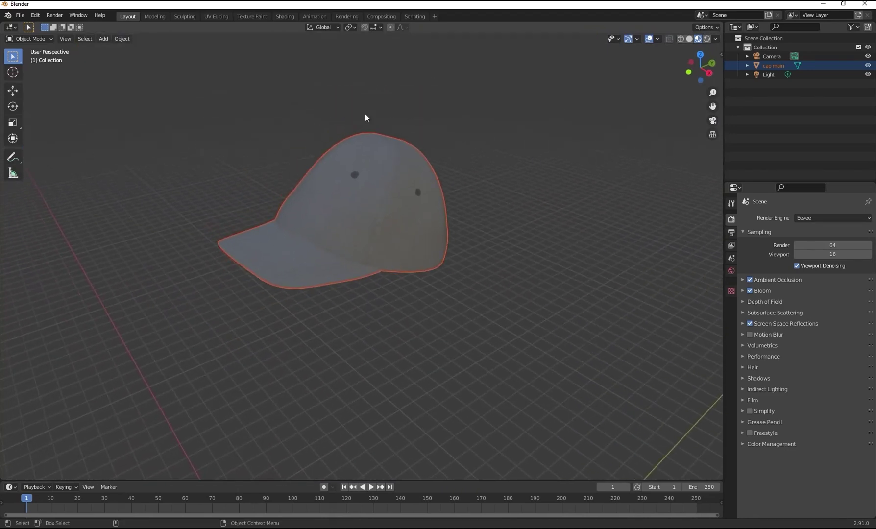
left_click(20, 15)
mouse_move(59, 140)
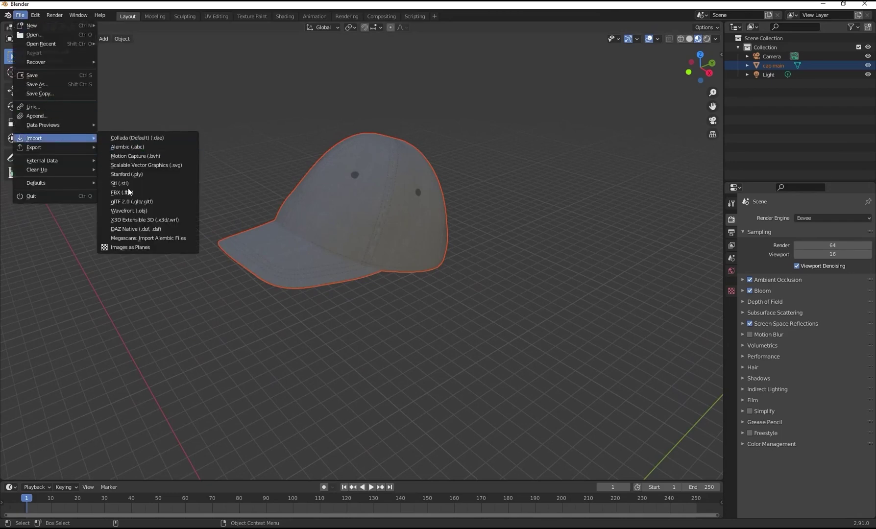
left_click(129, 209)
left_click(345, 157)
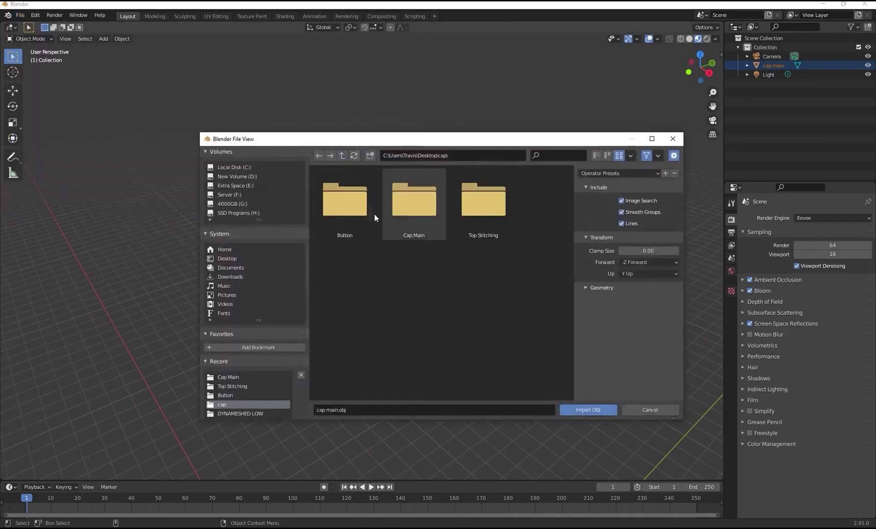
double_click(354, 208)
left_click(414, 205)
left_click(584, 413)
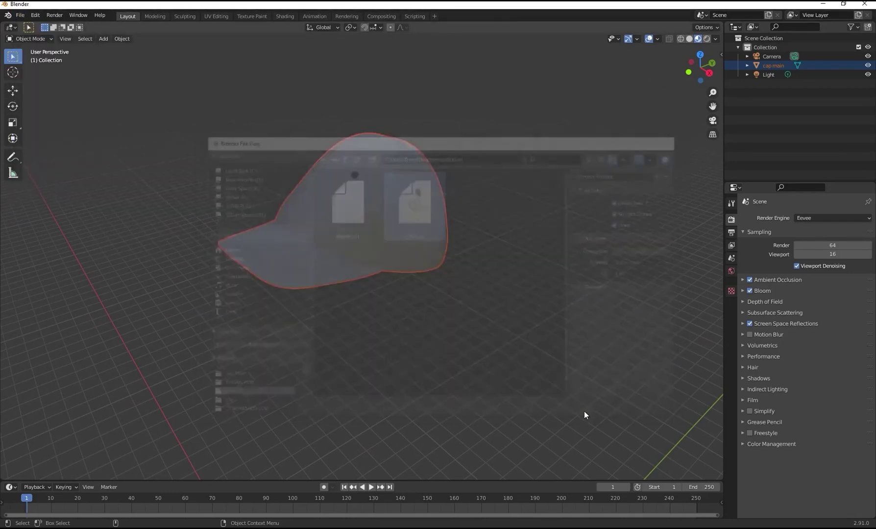
Examine the imported button on top of the cap's crown, where the panel seams meet.
middle_click_drag(404, 149, 269, 323, "alt")
left_click_drag(269, 323, 247, 350, "alt")
middle_click_drag(246, 348, 276, 305, "alt")
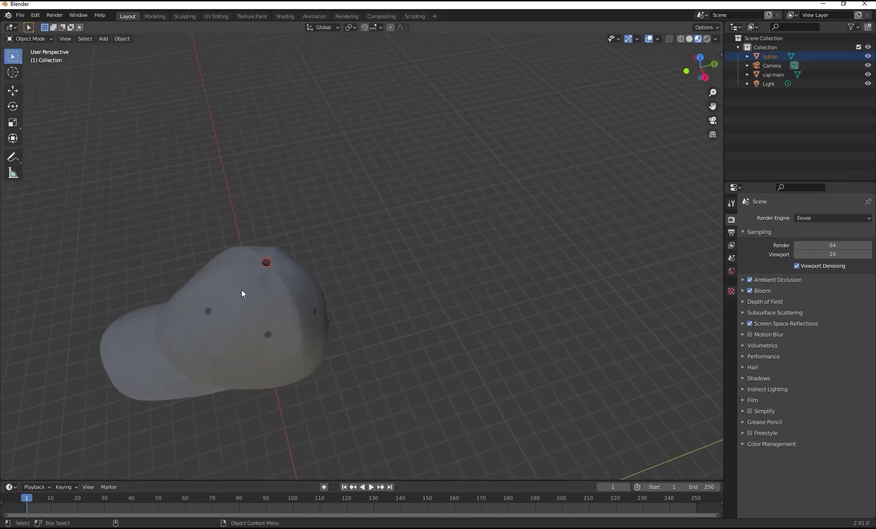
scroll(242, 289, "up", 3)
middle_click_drag(196, 288, 308, 271, "alt")
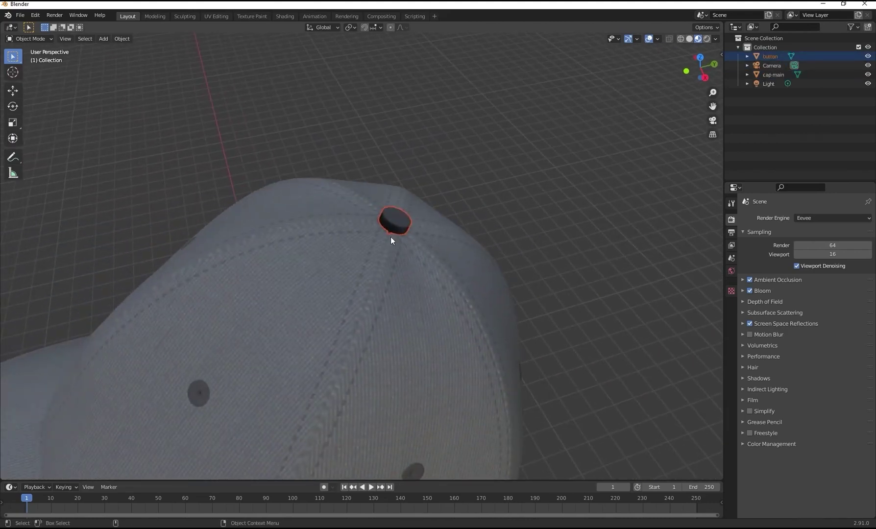
middle_click_drag(388, 238, 361, 154, "shift")
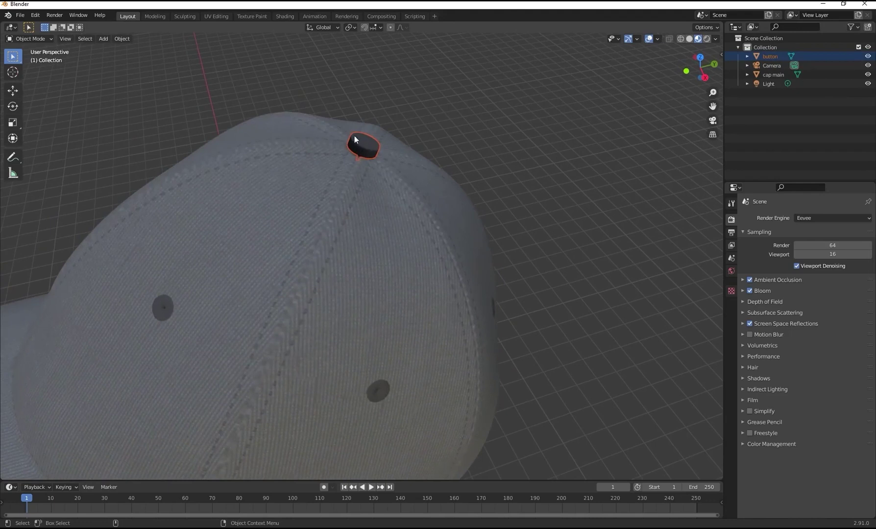
scroll(355, 150, "down", 5)
middle_click_drag(352, 154, 422, 154)
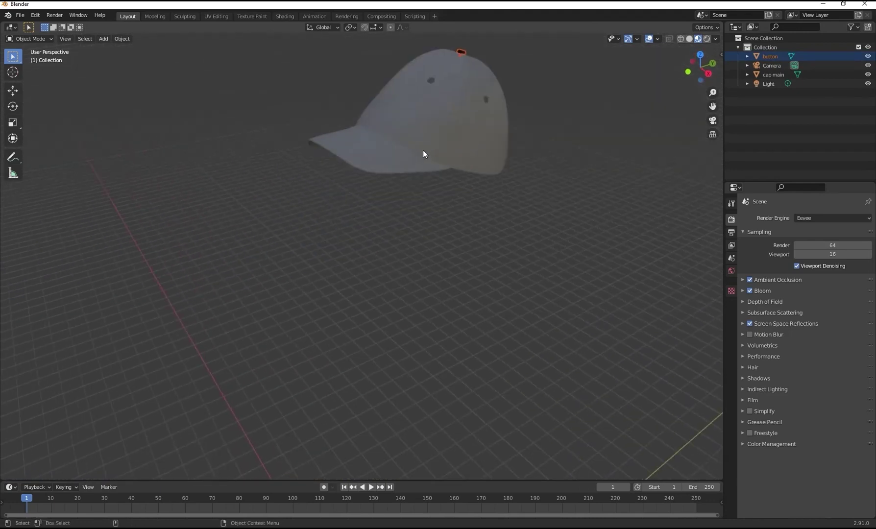
Import top stitch.obj from the Top Stitching folder inside the cap folder.
left_click(434, 142)
middle_click_drag(461, 111, 398, 218, "shift")
left_click(228, 75)
left_click(23, 16)
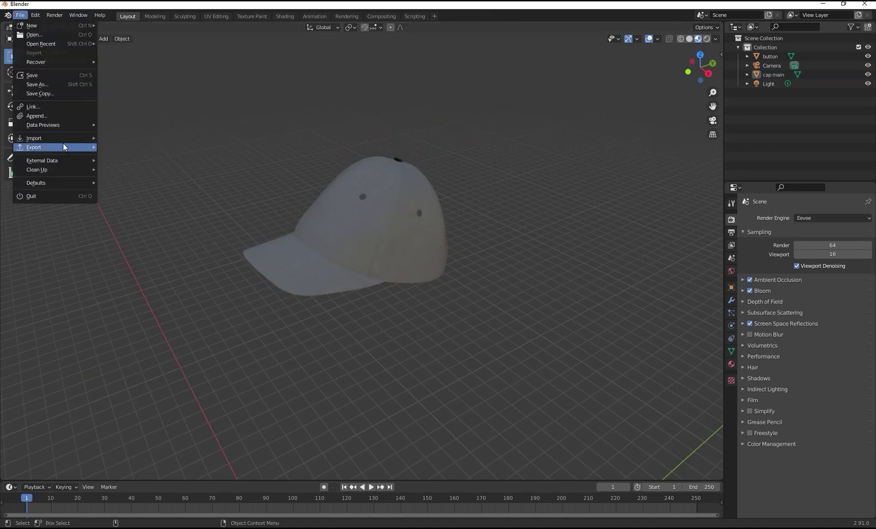
mouse_move(90, 138)
left_click(131, 206)
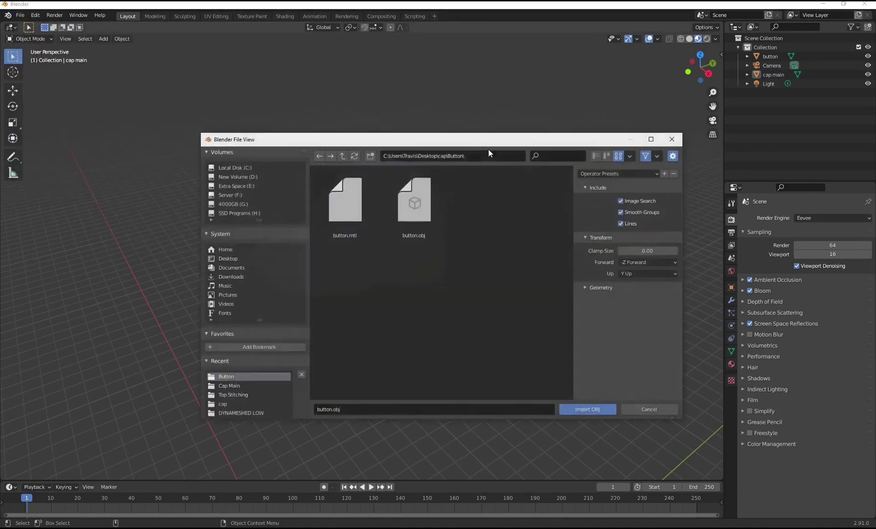
left_click(349, 160)
double_click(501, 220)
left_click(420, 224)
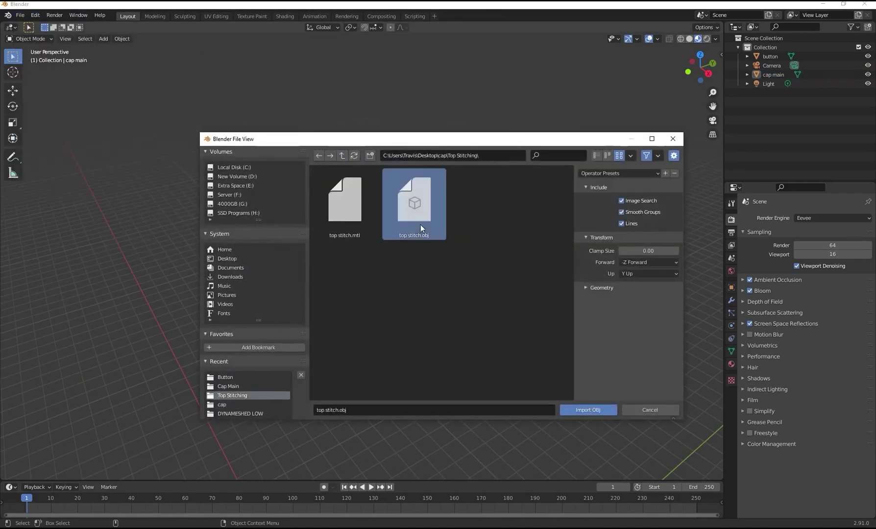
left_click(591, 410)
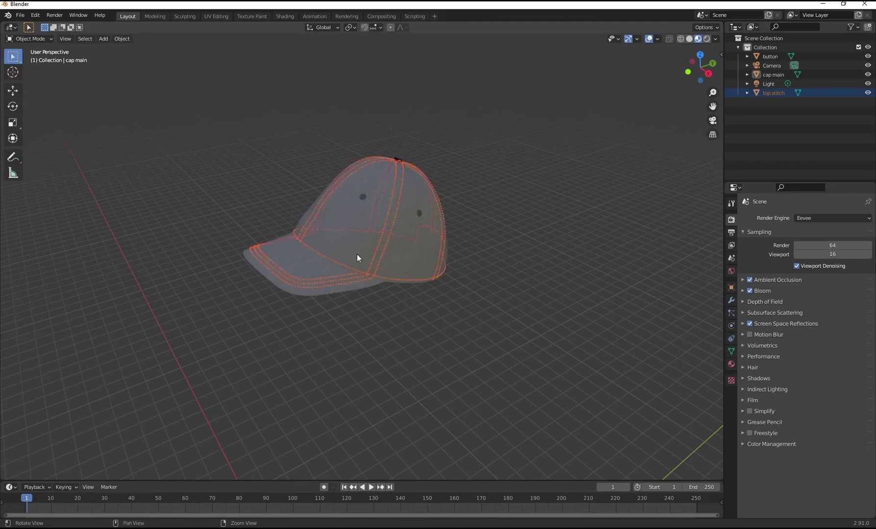
Move the top stitch object along the X axis clear of the cap body to show it is a separate mesh.
left_click_drag(357, 255, 412, 259, "alt")
key("g")
key("x")
left_click(573, 190)
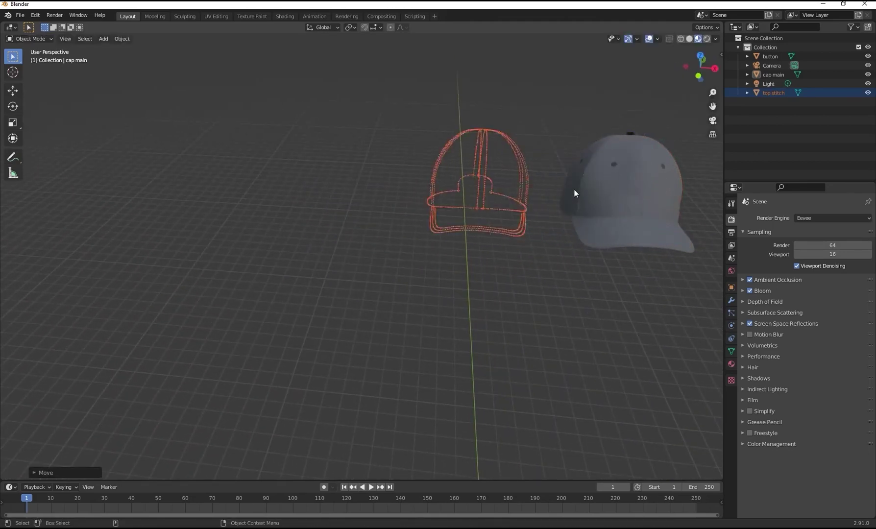
middle_click_drag(573, 189, 520, 194, "shift")
left_click(438, 176)
scroll(395, 176, "up", 2)
middle_click_drag(393, 176, 371, 182, "shift")
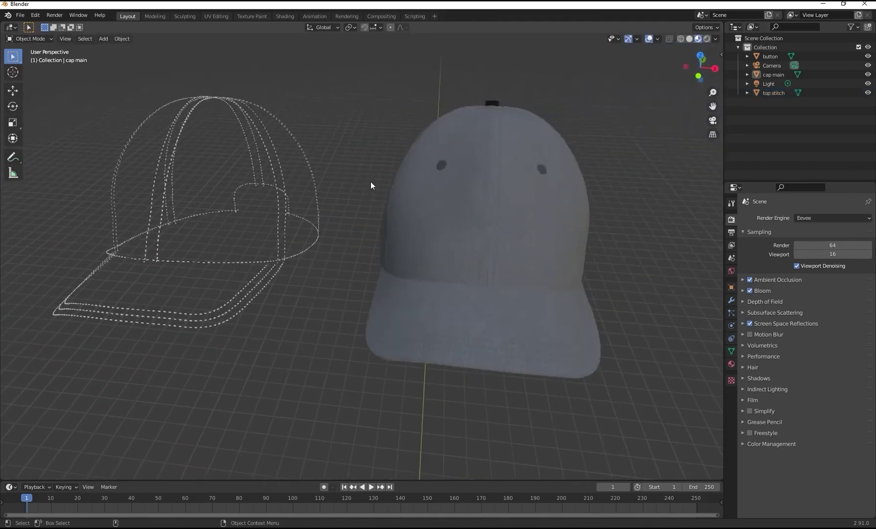
scroll(456, 150, "down", 2)
Move the button object along the X axis off the cap's crown.
left_click(480, 202)
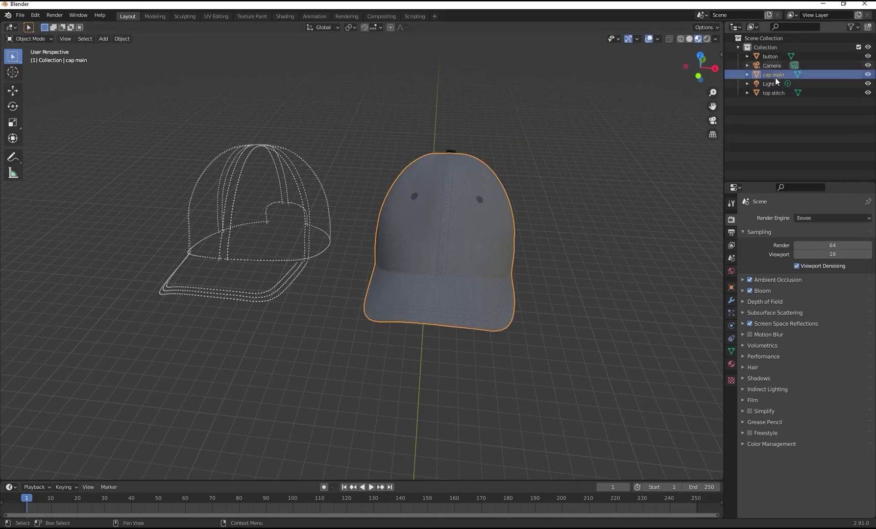
left_click(770, 56)
key("g")
key("x")
left_click(607, 195)
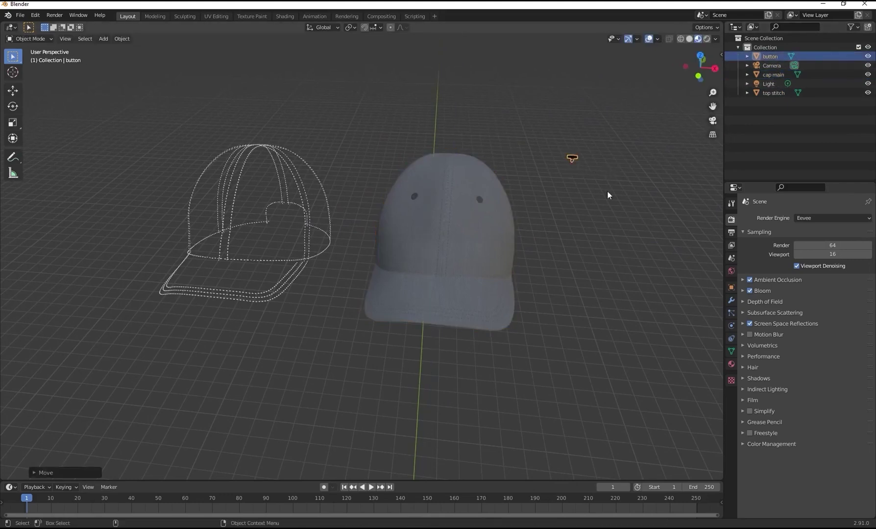
left_click(590, 239)
middle_click_drag(591, 239, 524, 252)
Undo the moves of the button and the top stitching, and deselect the stitching.
key("ctrl+z")
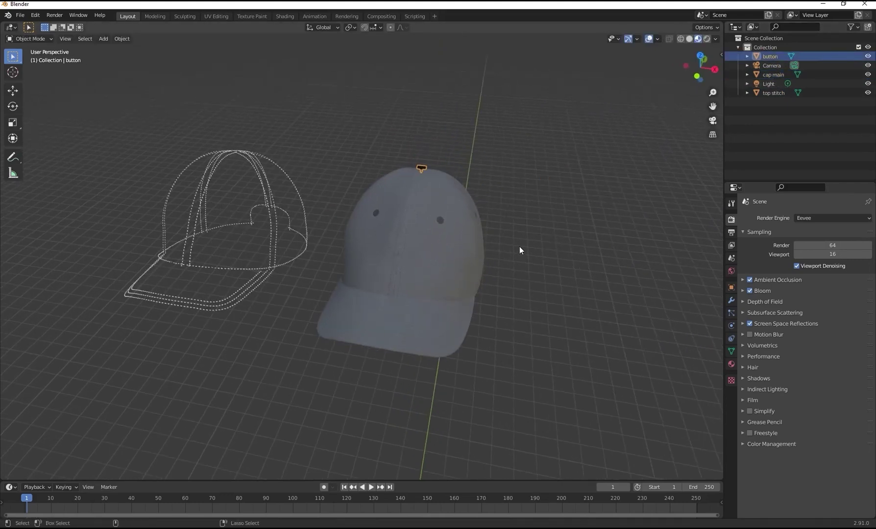
key("ctrl+z")
key("ctrl+z")
key("ctrl+z")
key("ctrl+z")
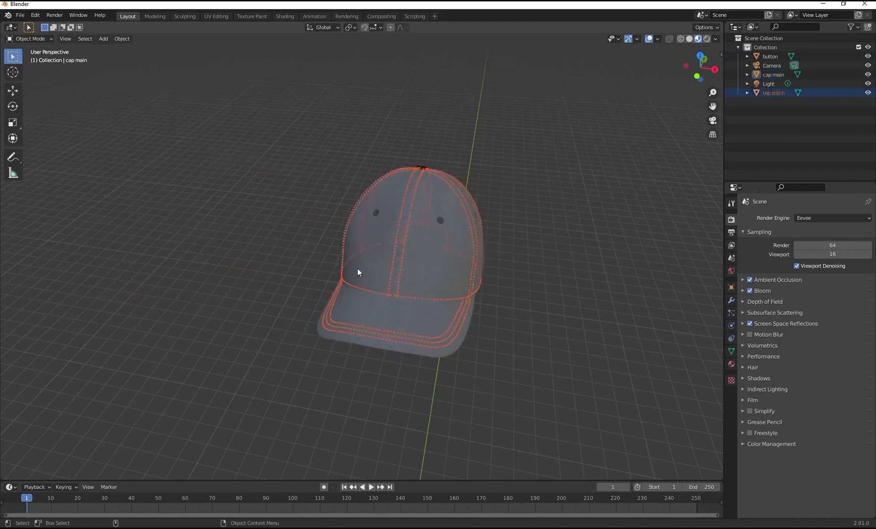
middle_click_drag(357, 268, 270, 258)
scroll(266, 265, "up", 5)
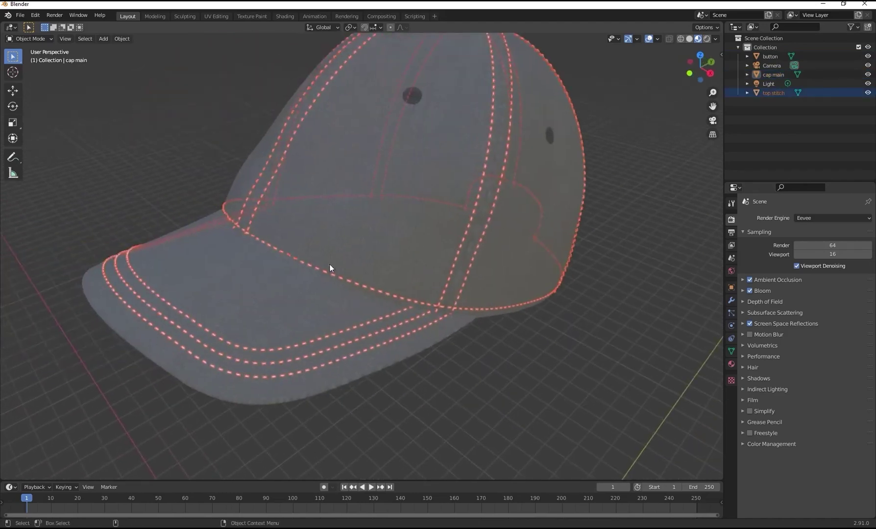
scroll(329, 268, "down", 5)
left_click(544, 183)
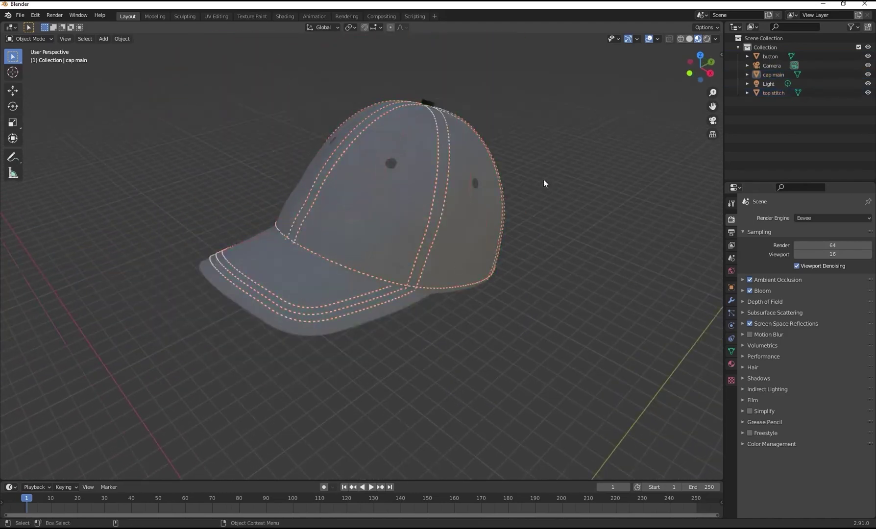
Switch to the Shading workspace and frame the cap in its 3D viewport.
left_click(729, 366)
left_click(285, 17)
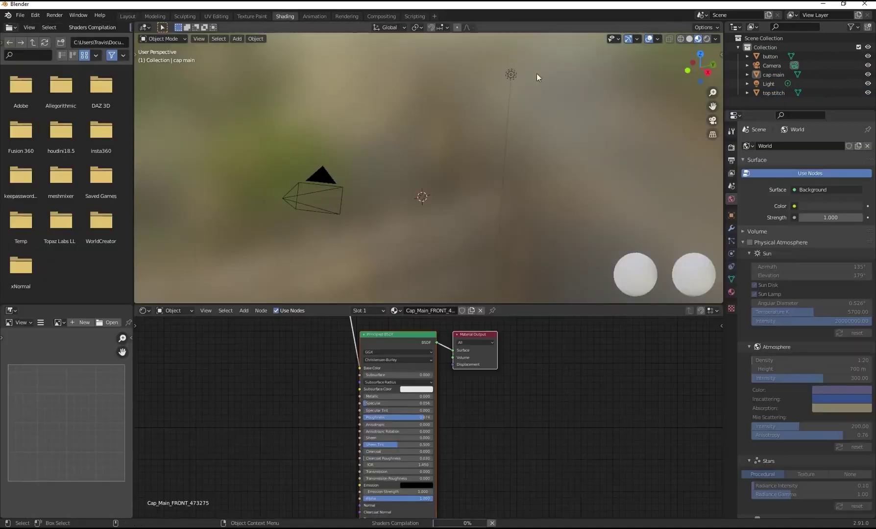
scroll(507, 104, "down", 5)
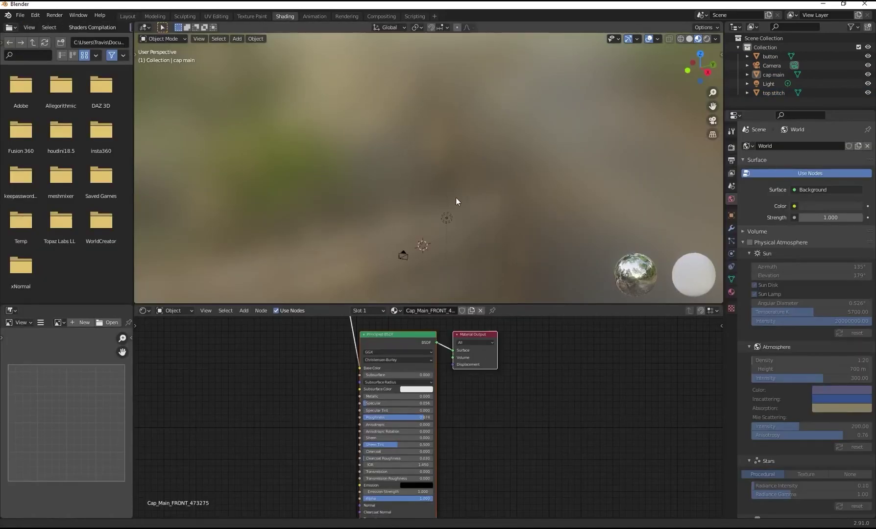
scroll(456, 198, "down", 5)
scroll(449, 209, "up", 9)
scroll(477, 256, "down", 11)
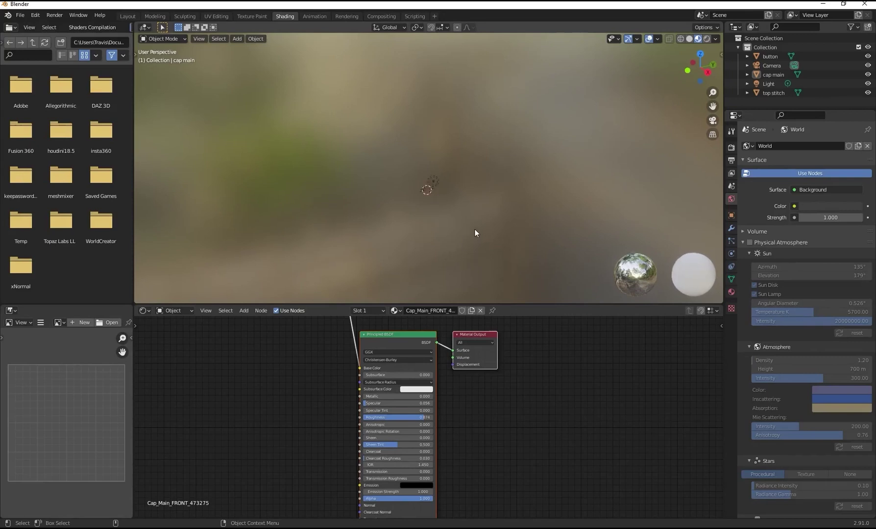
scroll(474, 229, "down", 2)
middle_click_drag(449, 162, 444, 224, "shift")
scroll(431, 85, "up", 5)
middle_click_drag(437, 147, 424, 275, "shift")
scroll(391, 154, "up", 6)
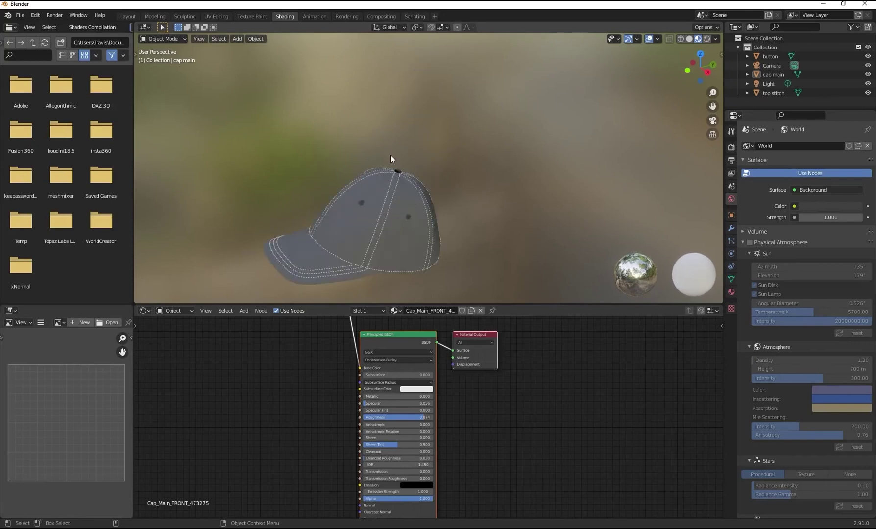
scroll(404, 204, "up", 5)
scroll(428, 180, "down", 6)
scroll(428, 180, "up", 3)
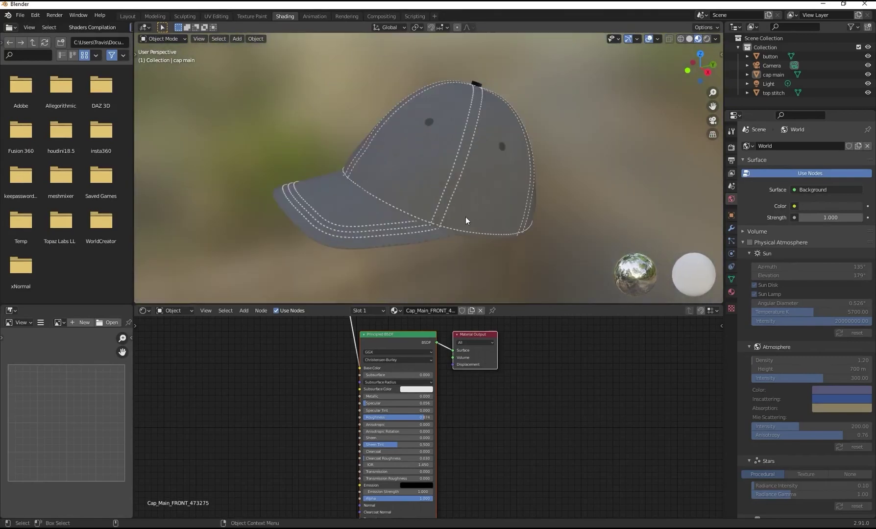
Try disconnecting the texture from the Base Color of the cap main front material, and undo it.
left_click_drag(362, 369, 368, 371)
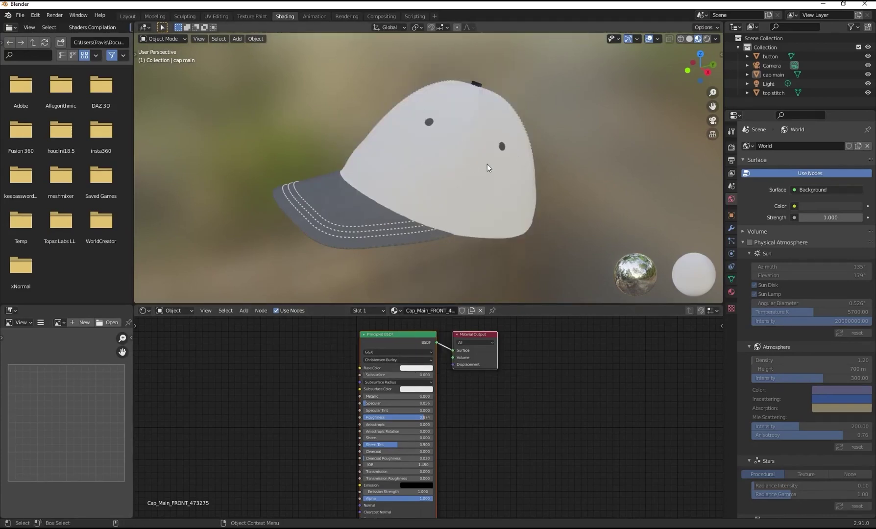
scroll(548, 174, "down", 4)
scroll(535, 172, "up", 4)
scroll(471, 167, "down", 2)
key("ctrl+z")
Disconnect the texture from the top stitch material's Base Color and set the color to red.
left_click(774, 93)
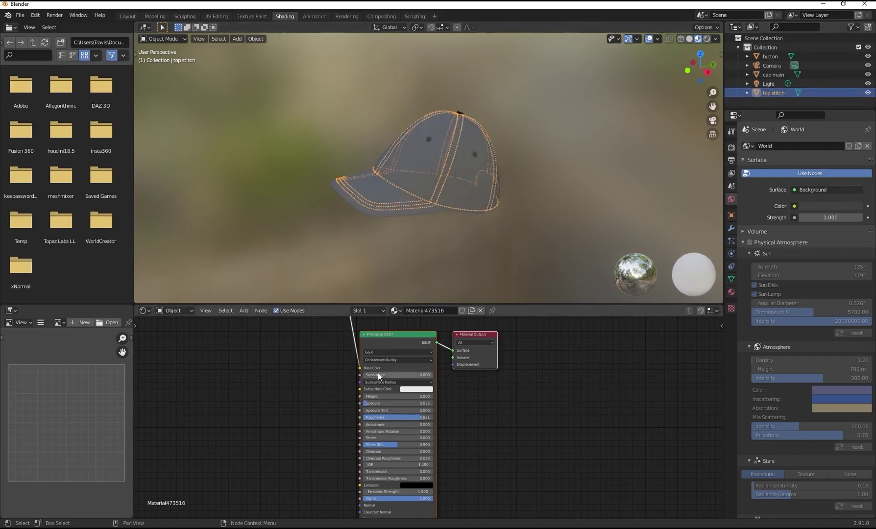
left_click_drag(360, 368, 351, 373)
left_click(416, 368)
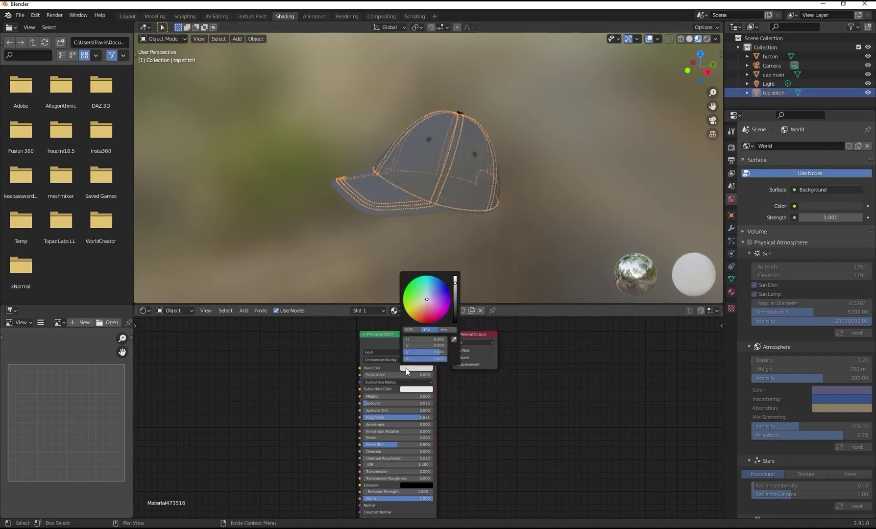
left_click(434, 318)
left_click(448, 233)
scroll(441, 228, "up", 6)
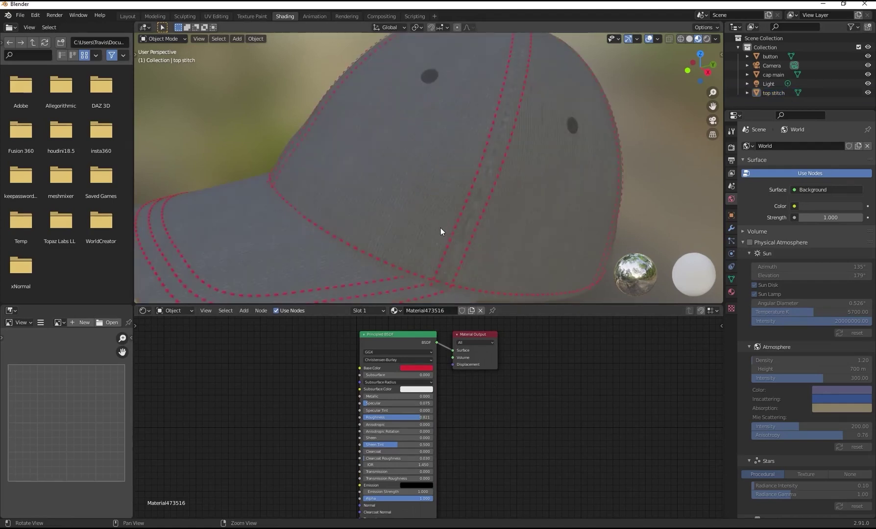
scroll(440, 228, "down", 6)
Change the top stitch material's Base Color to a bright turquoise.
left_click(416, 368)
left_click(441, 302)
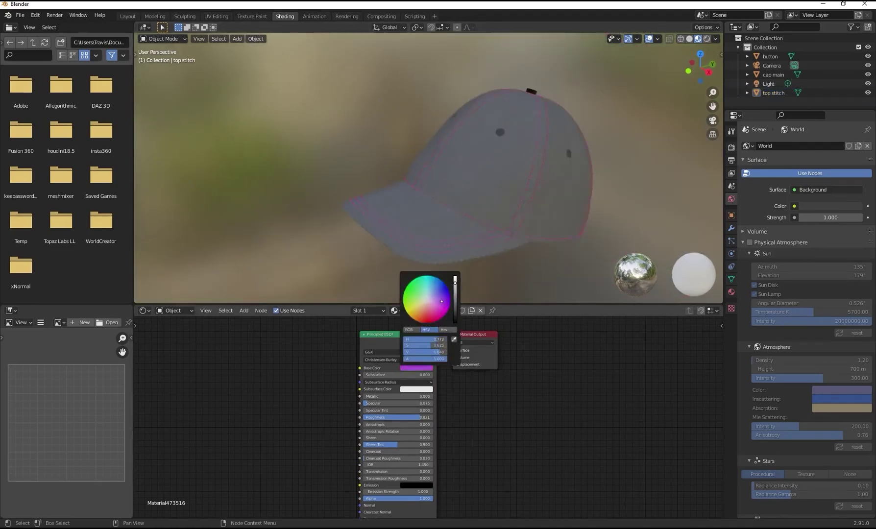
mouse_move(441, 301)
left_mouse_down()
mouse_move(424, 281)
mouse_move(456, 306)
mouse_move(455, 278)
left_mouse_up()
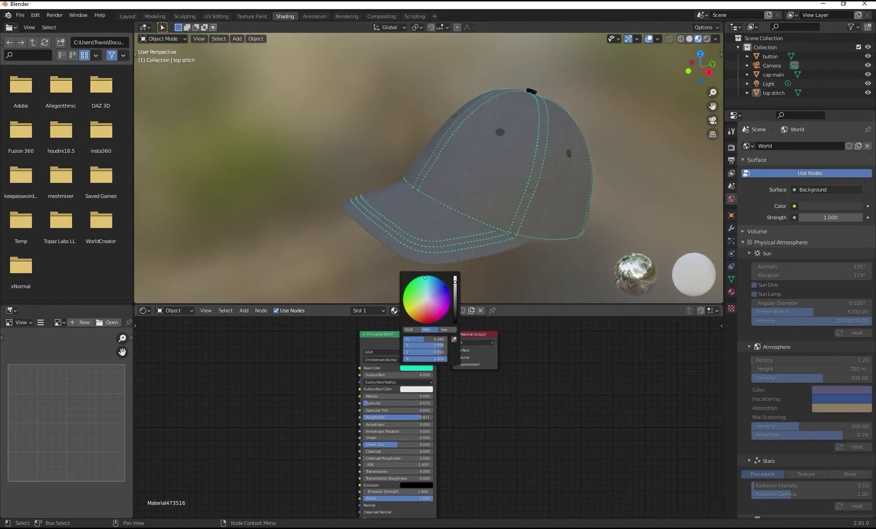
middle_click_drag(529, 255, 470, 222)
scroll(470, 222, "up", 3)
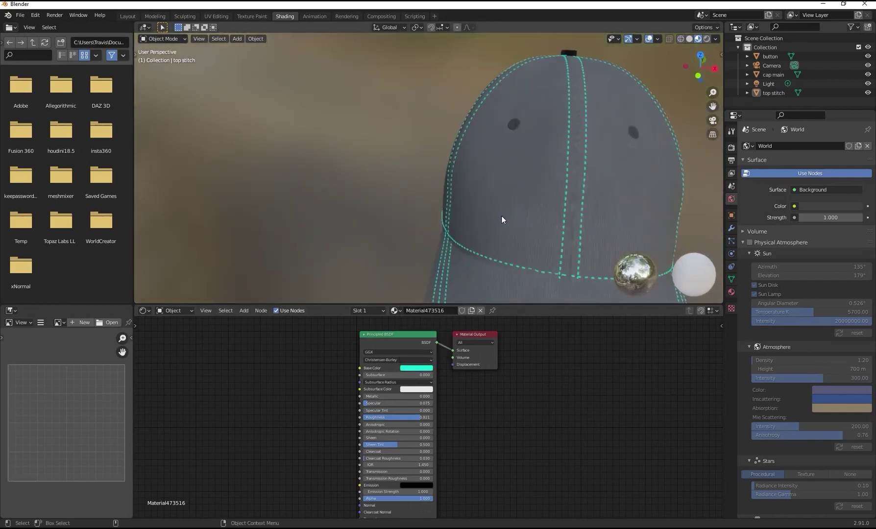
scroll(487, 193, "down", 4)
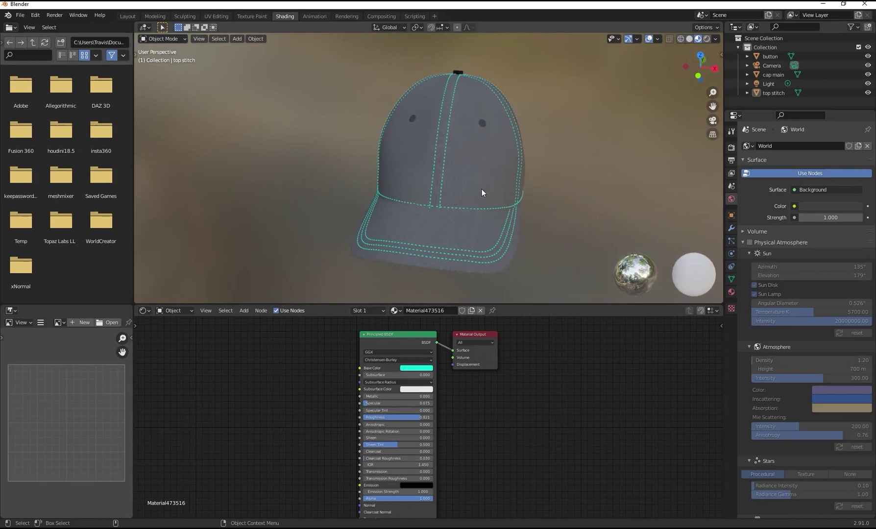
Hide the top stitch object in the viewport.
scroll(481, 189, "up", 3)
middle_click_drag(477, 234, 371, 195)
scroll(372, 195, "down", 4)
left_click(867, 93)
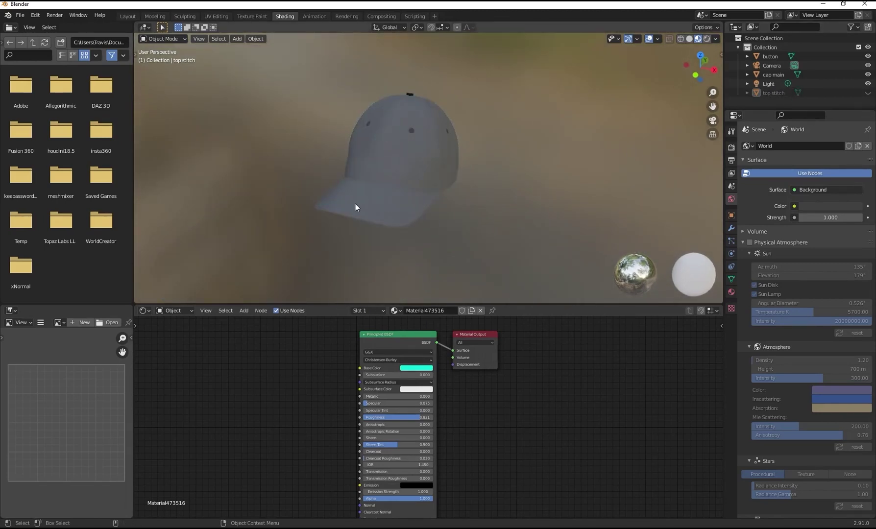
Inspect the cap from several sides without its top stitching, and show the top stitch object again.
scroll(375, 250, "up", 4)
scroll(389, 215, "down", 3)
middle_click_drag(384, 180, 316, 221)
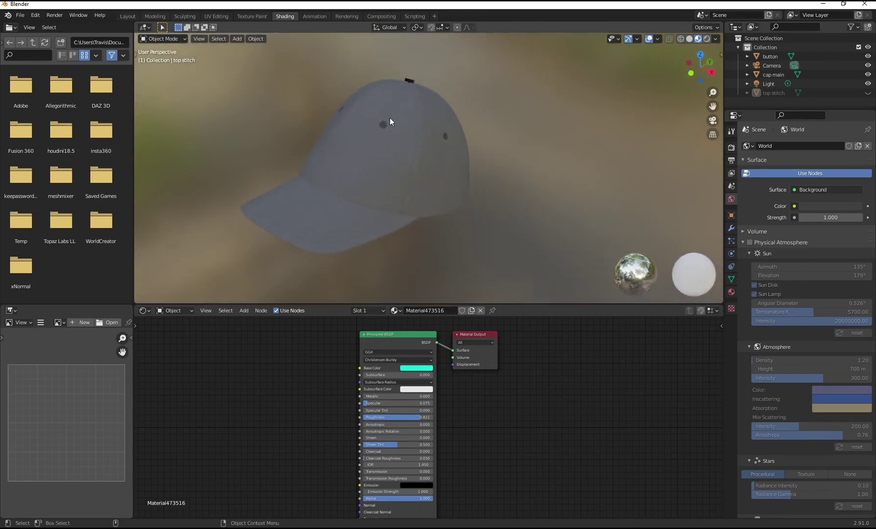
middle_click_drag(389, 120, 382, 130)
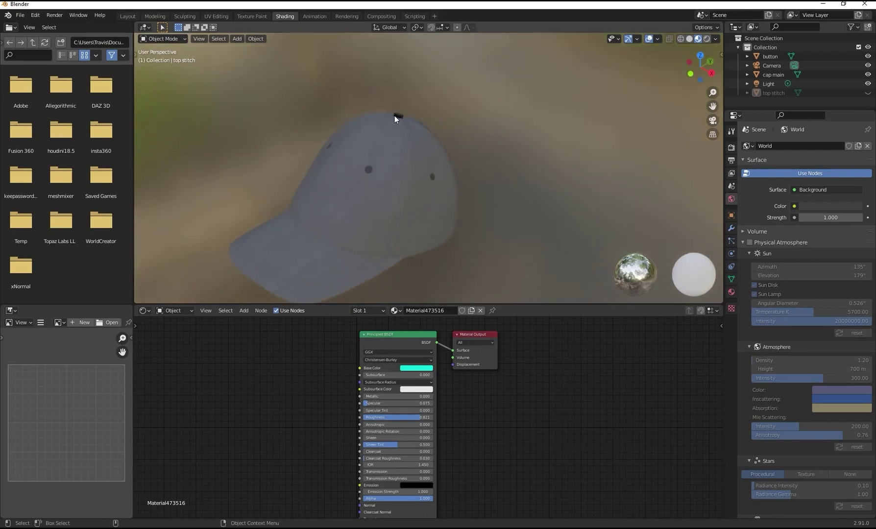
middle_click_drag(330, 235, 358, 205)
scroll(367, 202, "up", 3)
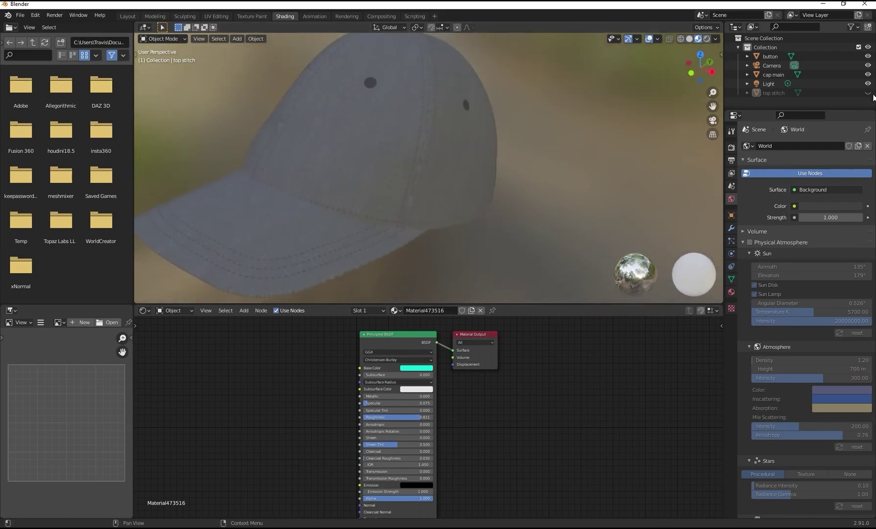
key("alt+h")
scroll(343, 206, "down", 5)
scroll(392, 193, "up", 1)
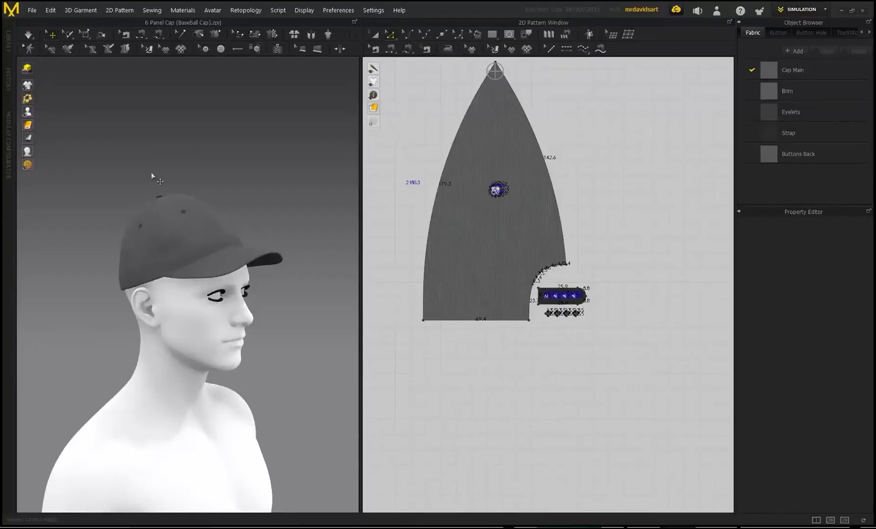
Switch to Marvelous Designer and select the curved side edges of the four cap panels without a cutout using Edit Pattern.
scroll(210, 202, "up", 8)
right_click_drag(179, 200, 215, 250)
scroll(238, 256, "down", 6)
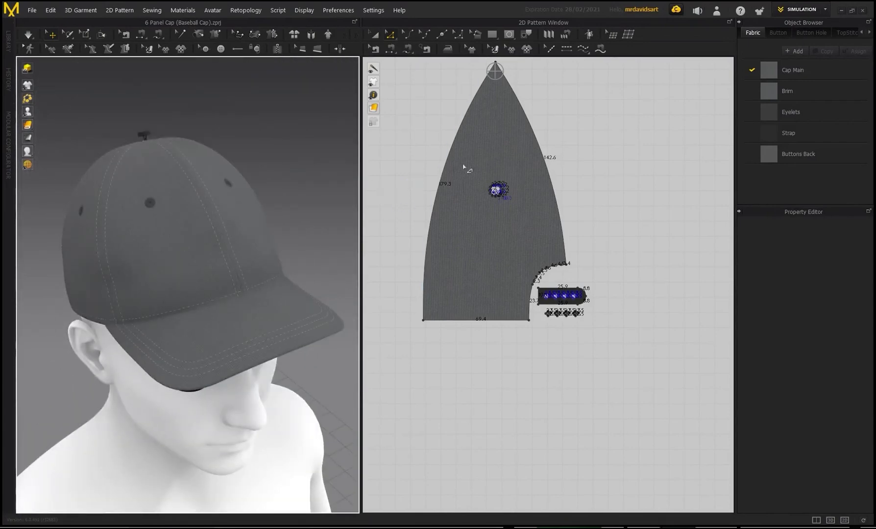
scroll(463, 167, "down", 8)
scroll(455, 162, "up", 4)
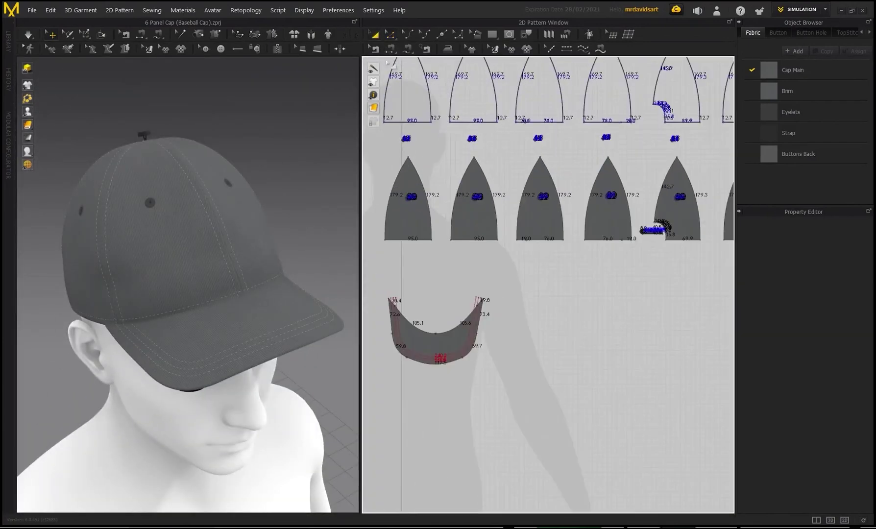
left_click(408, 224)
key("Escape")
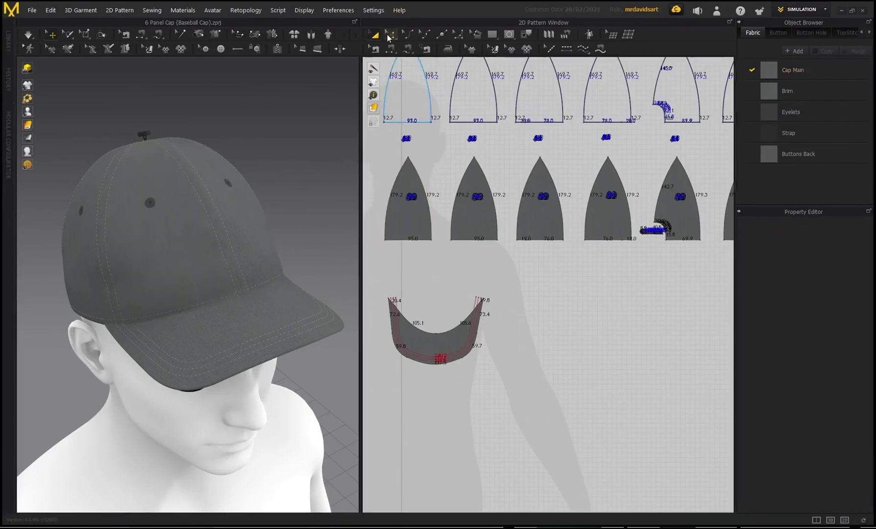
left_click(390, 36)
left_click(429, 209)
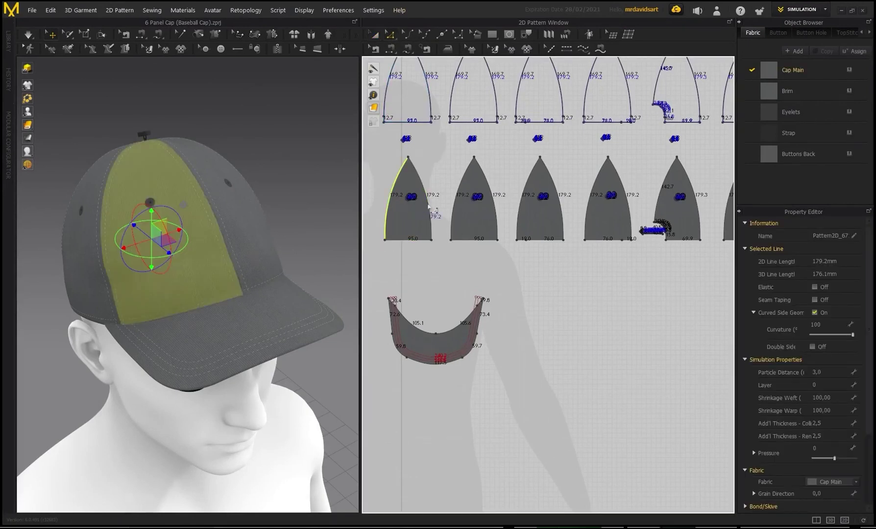
left_click(454, 218, "shift")
left_click(522, 218, "shift")
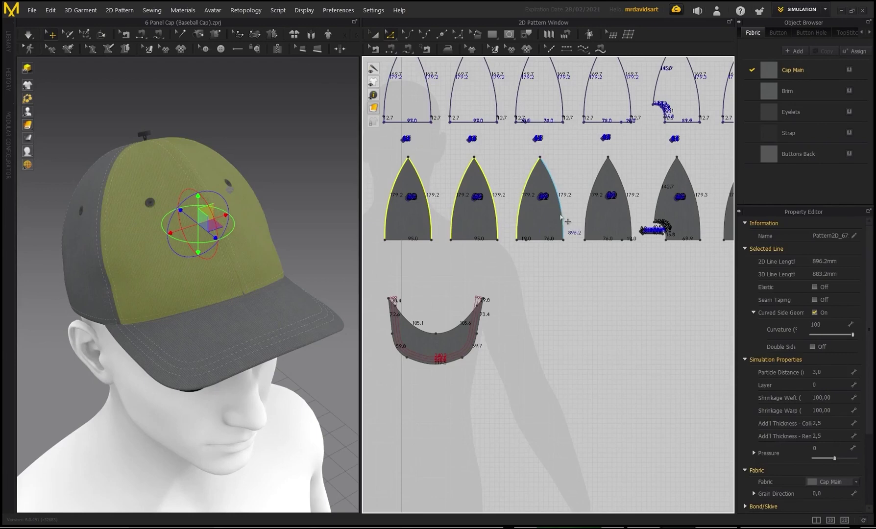
left_click(586, 219, "shift")
Add the side edges and every cutout segment of the fifth cap panel to the selection.
scroll(563, 230, "up", 3)
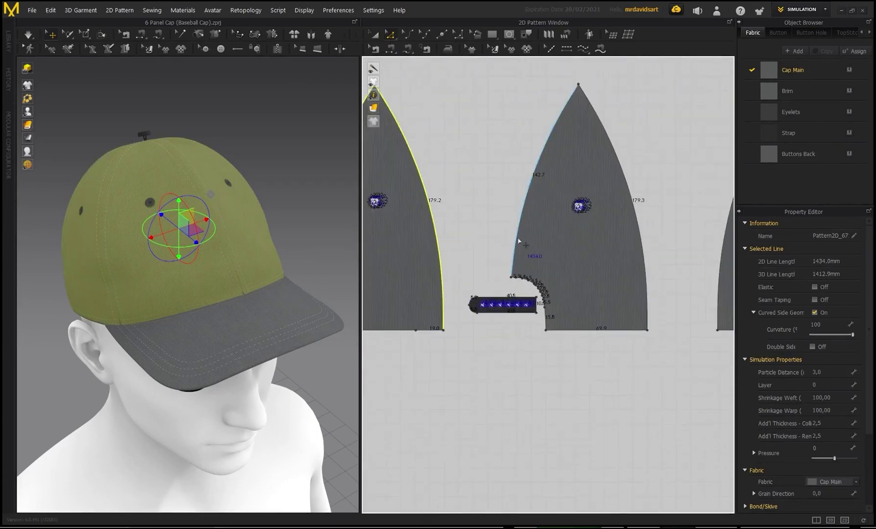
left_click(518, 240, "shift")
scroll(517, 286, "up", 7)
left_click(505, 249, "shift")
left_click(530, 250, "shift")
left_click(560, 257, "shift")
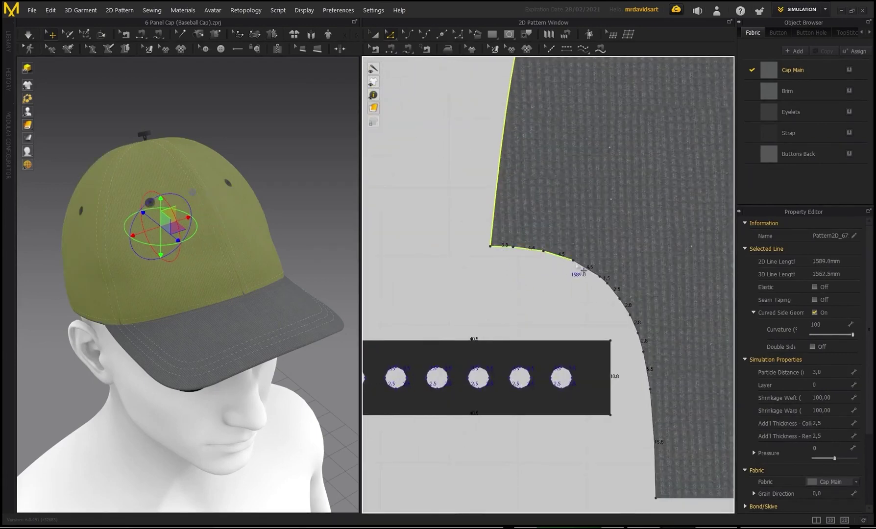
left_click(584, 269, "shift")
left_click(653, 431, "shift")
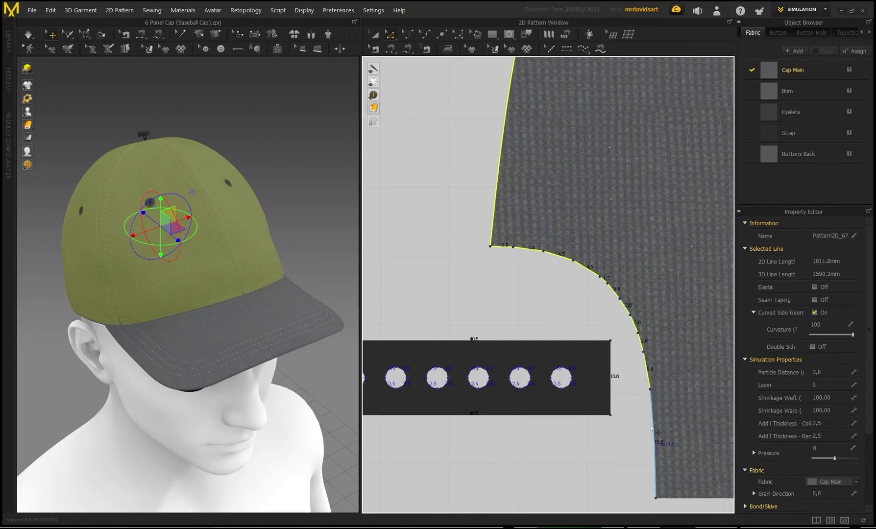
Add the side edges and every cutout segment of the sixth cap panel to the selection.
scroll(651, 294, "down", 5)
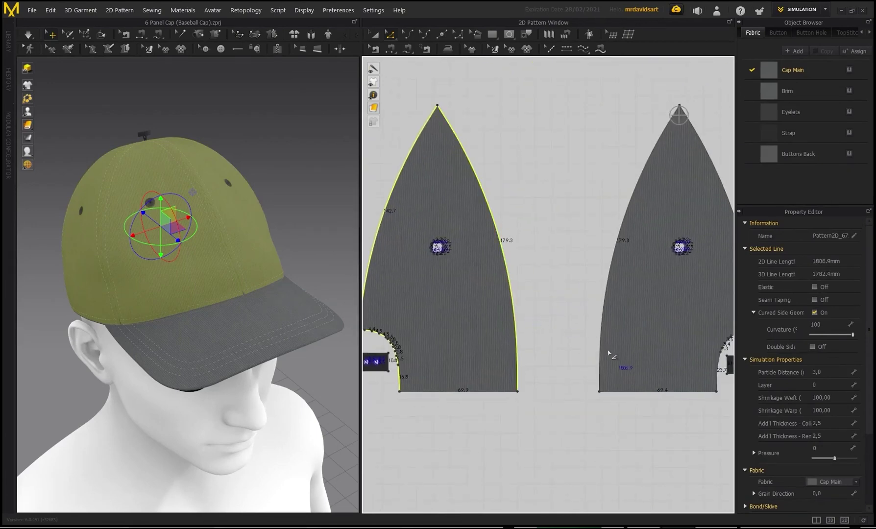
left_click(605, 356, "shift")
scroll(725, 373, "up", 4)
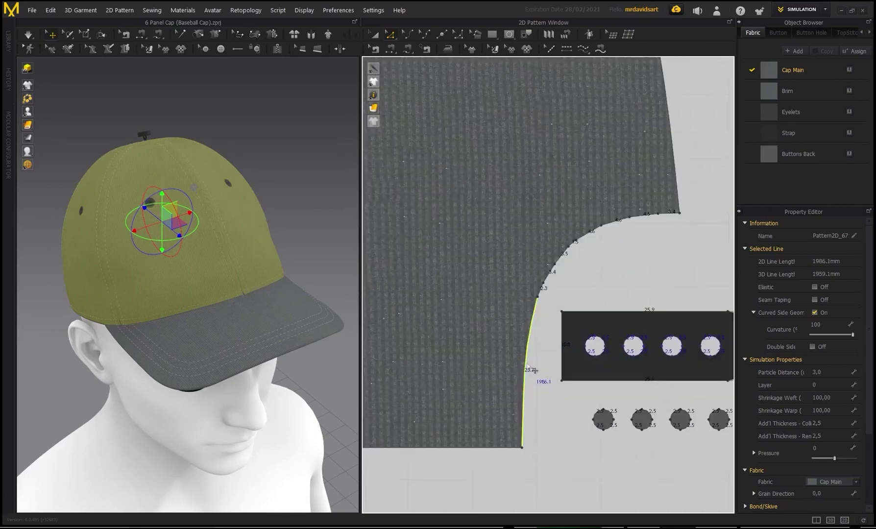
left_click(550, 276, "shift")
left_click(563, 257, "shift")
left_click(583, 236, "shift")
left_click(615, 223, "shift")
left_click(636, 218, "shift")
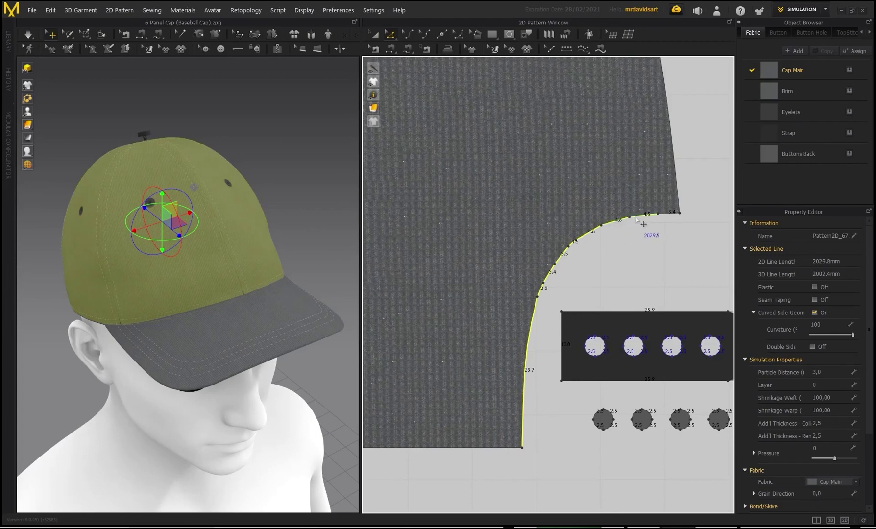
left_click(664, 215, "shift")
left_click(677, 201, "shift")
scroll(684, 206, "down", 5)
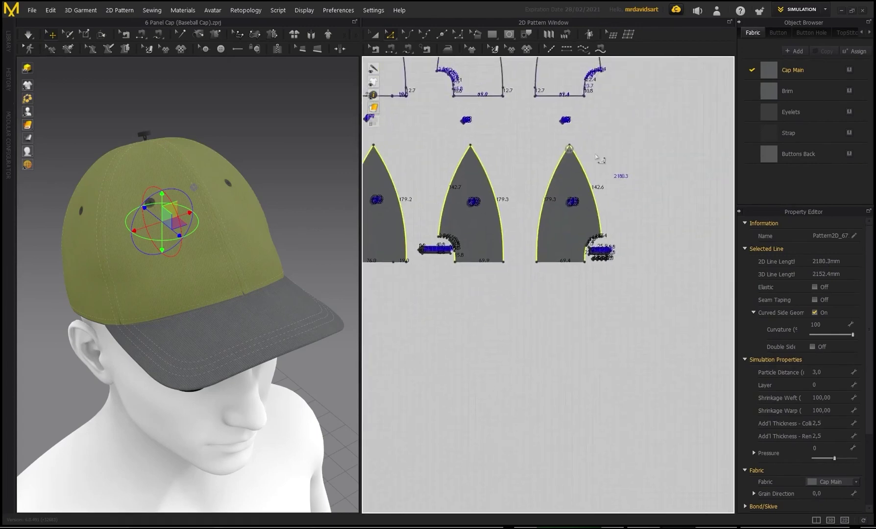
Offset the selected panel edges as internal lines at a distance of 1 mm.
scroll(570, 211, "up", 5)
right_click(570, 227)
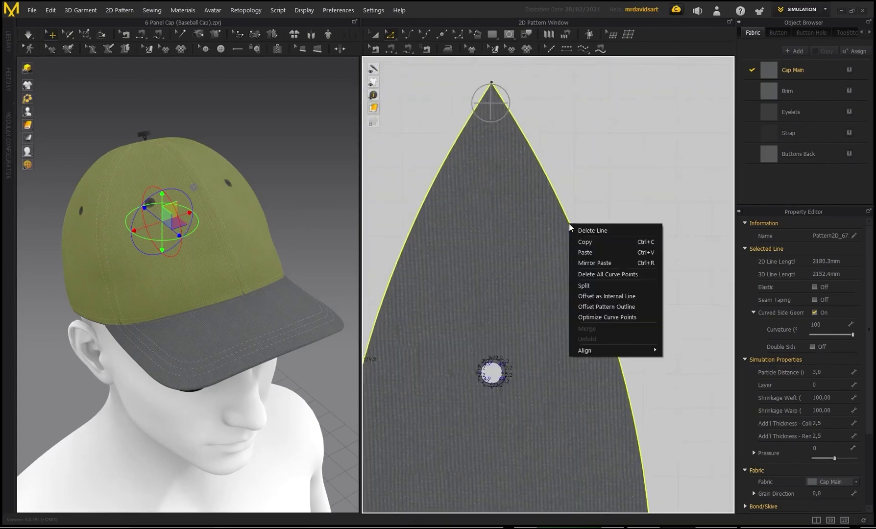
left_click(590, 295)
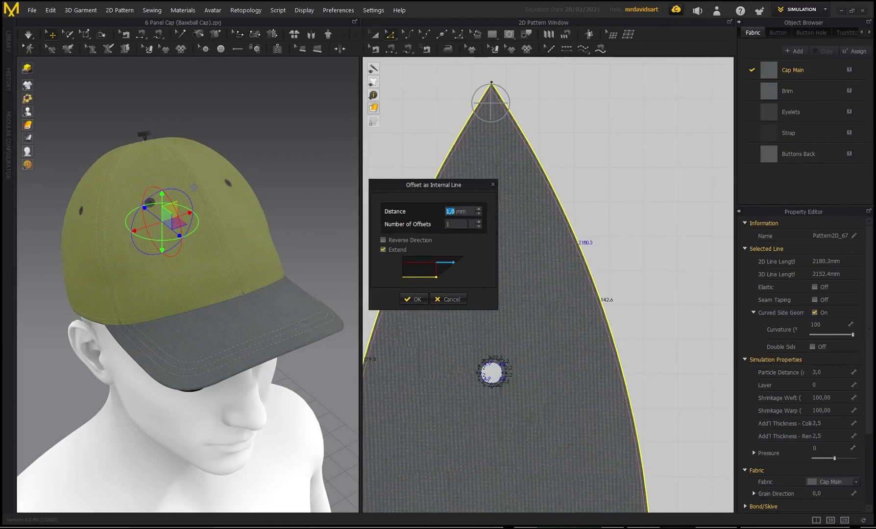
left_click(414, 298)
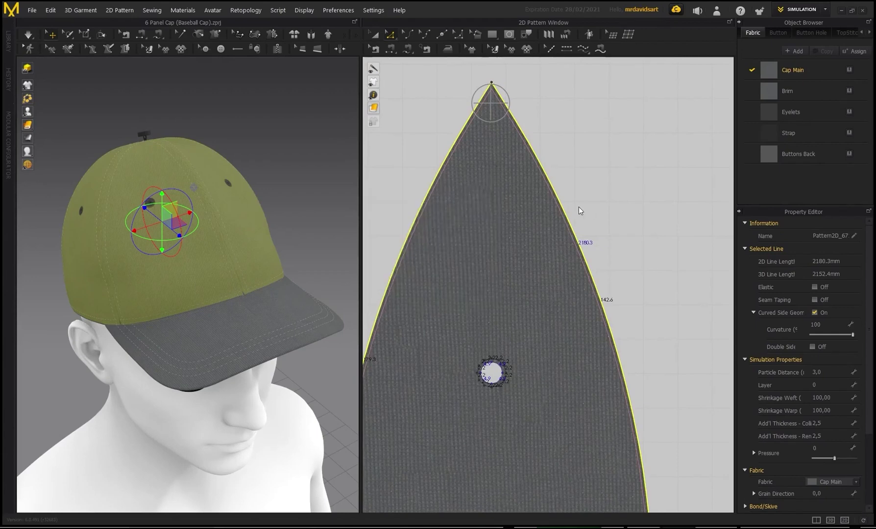
Set the fold strength of the offset internal lines to 100 and start the simulation.
left_click(508, 122)
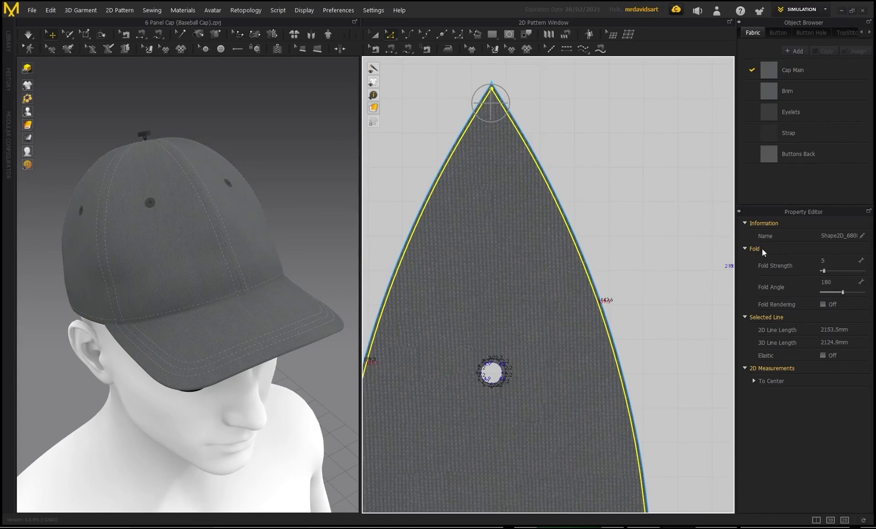
left_click_drag(823, 271, 873, 277)
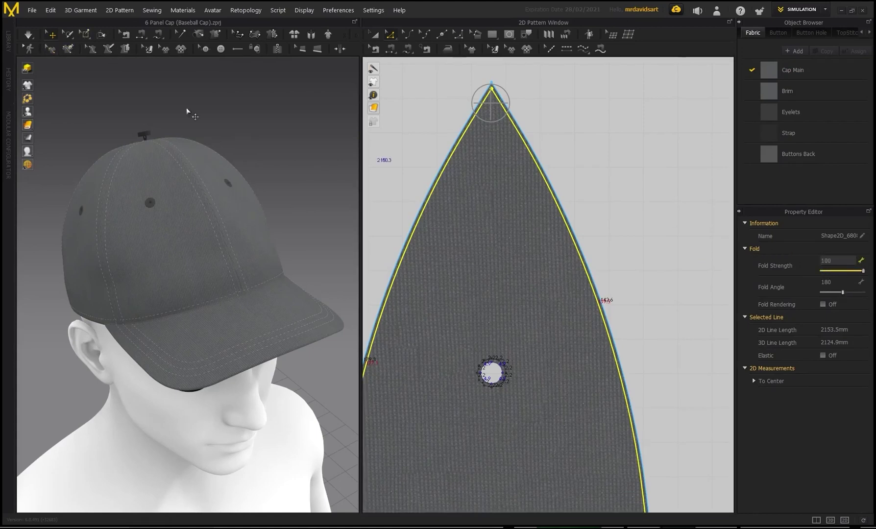
left_click(128, 88)
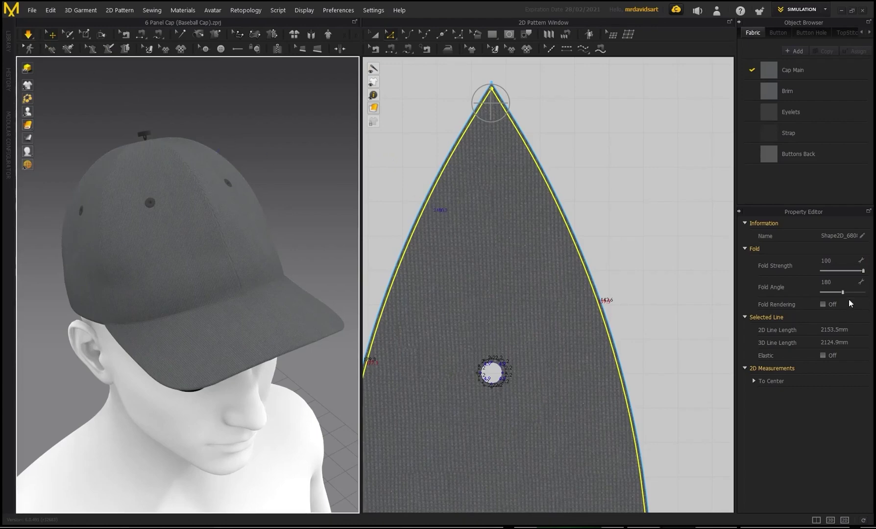
Set the fold angle of the offset internal lines to 253 and inspect the seams around the cap.
left_click_drag(843, 292, 847, 292)
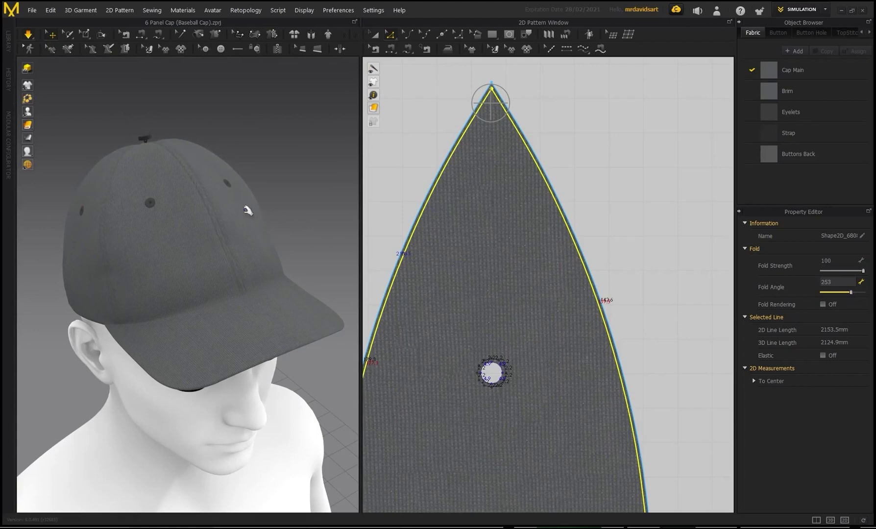
right_click_drag(248, 210, 278, 201)
right_click_drag(194, 274, 133, 293)
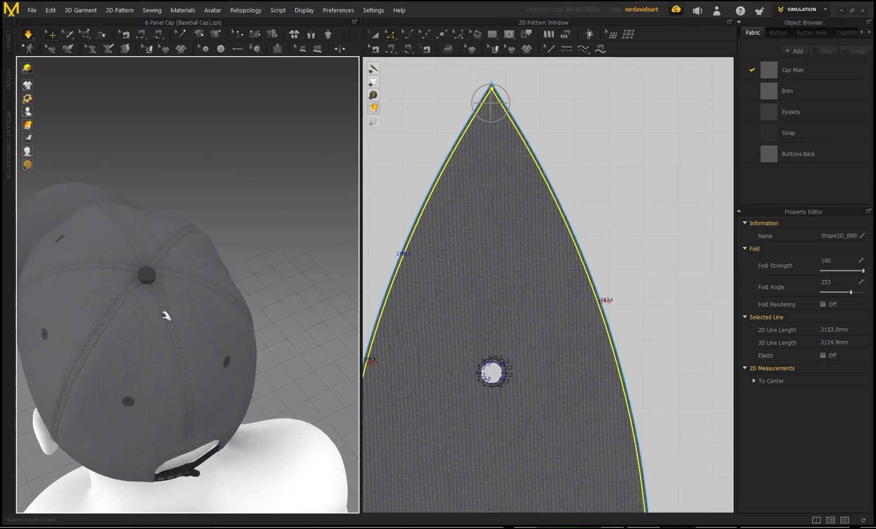
right_click_drag(196, 424, 82, 249)
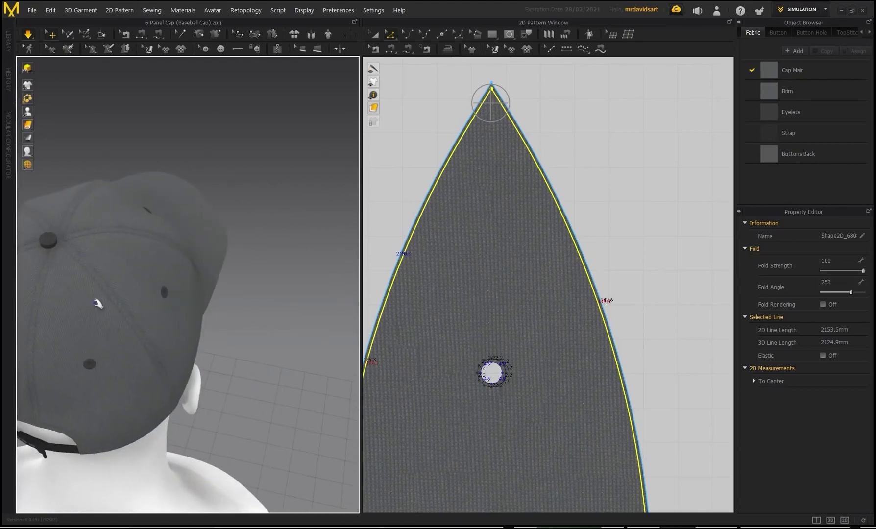
right_click_drag(98, 303, 413, 268)
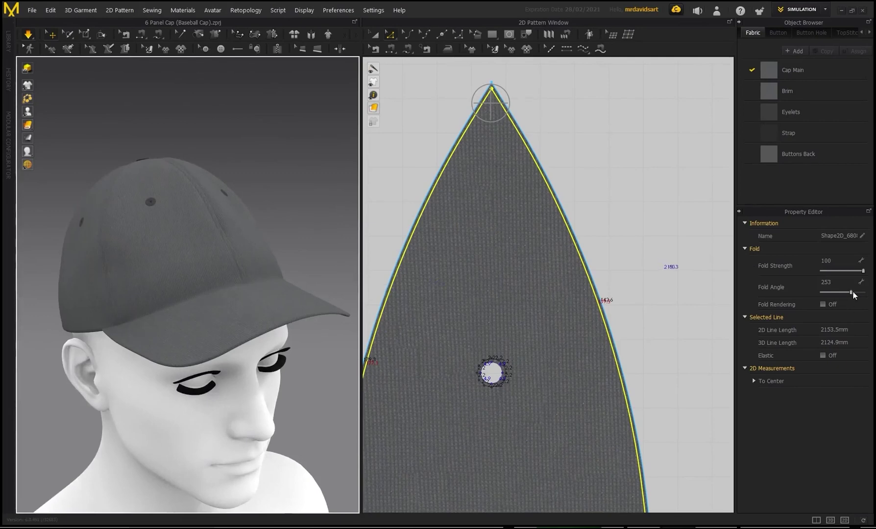
Set the fold angle of the offset internal lines to 249 and check the seams at the back of the cap.
left_click_drag(853, 292, 831, 291)
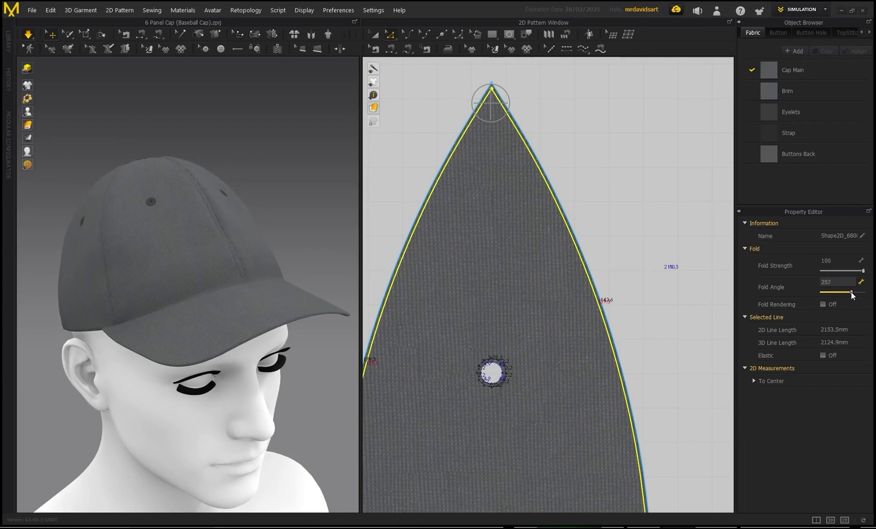
right_click_drag(127, 178, 121, 133)
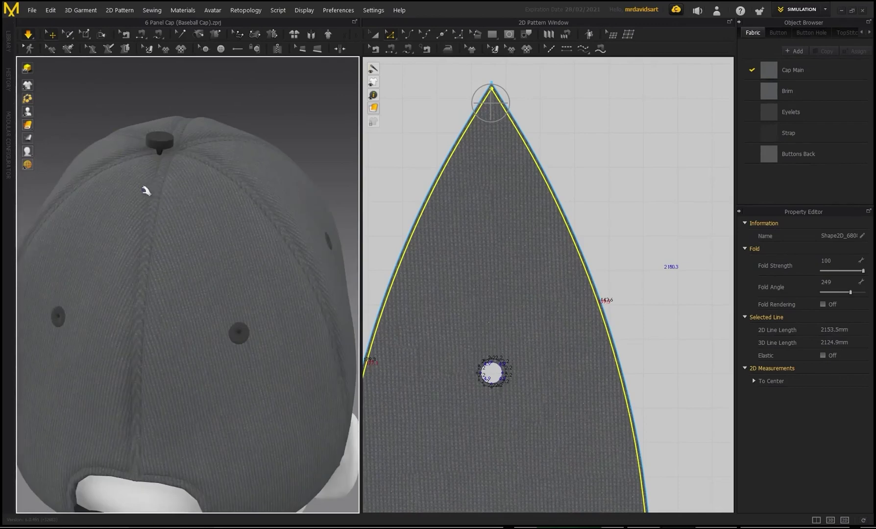
right_click_drag(129, 206, 219, 199)
right_click_drag(136, 167, 109, 153)
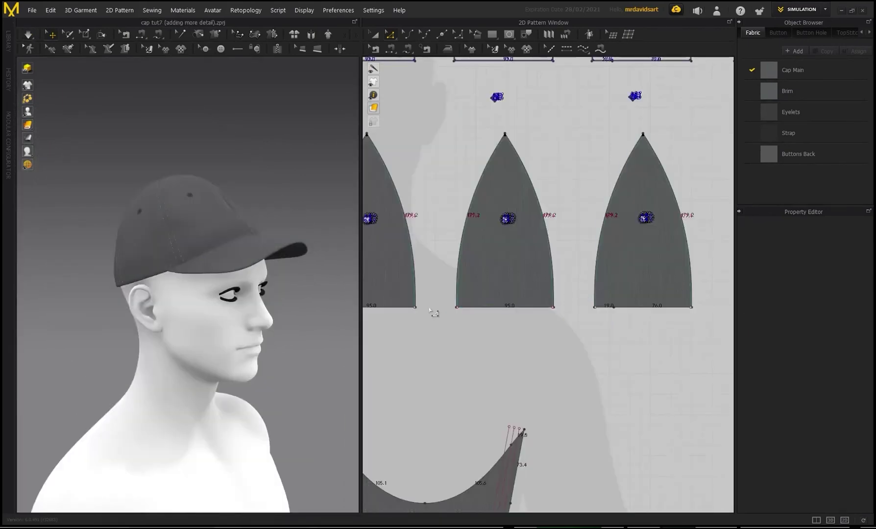
Select the straight bottom edges of the four cap panels without a cutout.
left_click(404, 308)
left_click(524, 308, "shift")
left_click(655, 308, "shift")
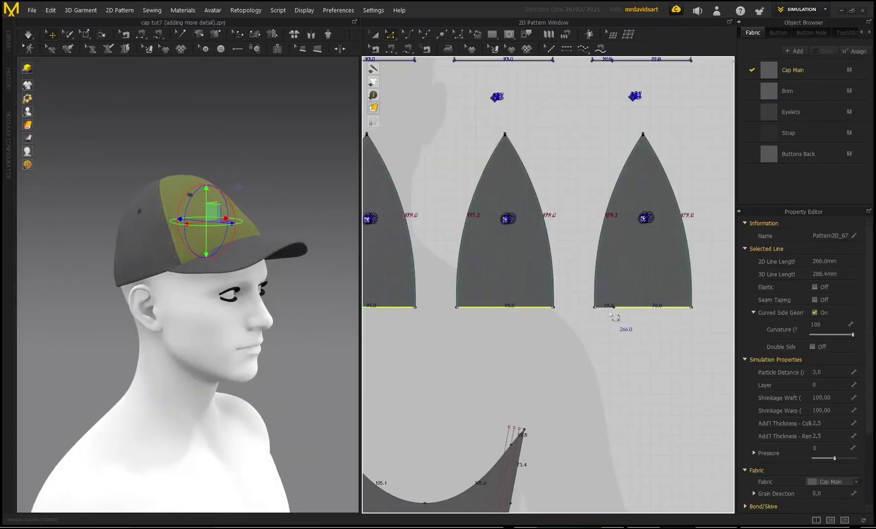
left_click(604, 309, "shift")
scroll(629, 332, "down", 5)
middle_click_drag(629, 332, 500, 326)
scroll(560, 319, "up", 4)
left_click(549, 319, "shift")
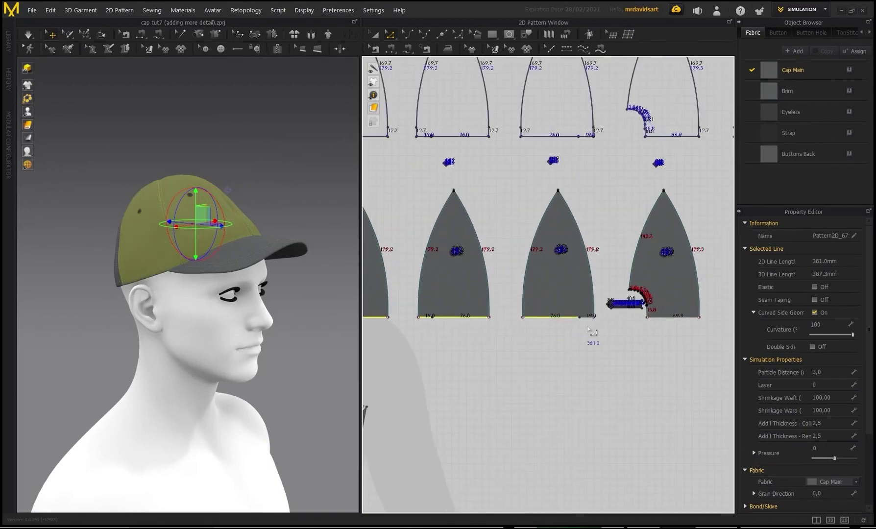
Add the bottom edges of the two back panels with cutouts to the selection.
middle_click_drag(695, 336, 568, 341)
scroll(568, 341, "up", 4)
left_click(538, 320, "shift")
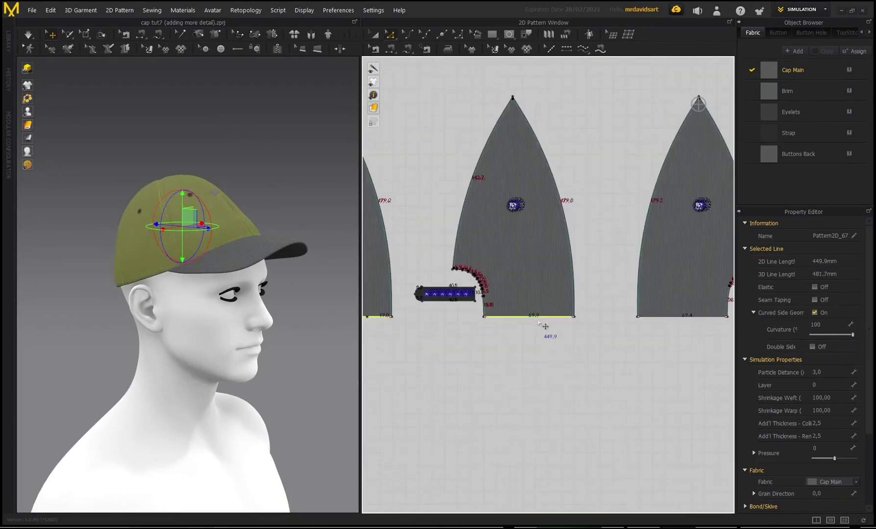
left_click(666, 318, "shift")
Offset the selected bottom edges as internal lines at a distance of 2 mm.
middle_click_drag(676, 322, 553, 340)
scroll(553, 341, "up", 3)
scroll(539, 341, "down", 1)
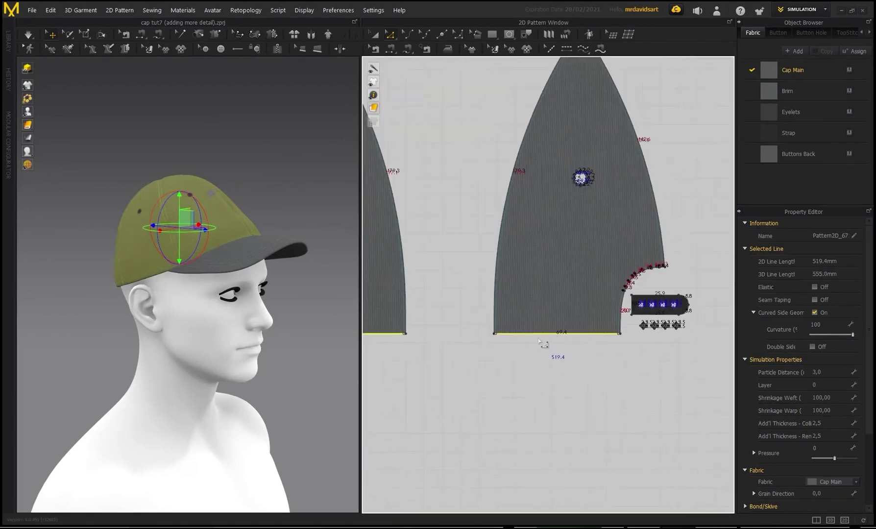
right_click(531, 336)
left_click(555, 394)
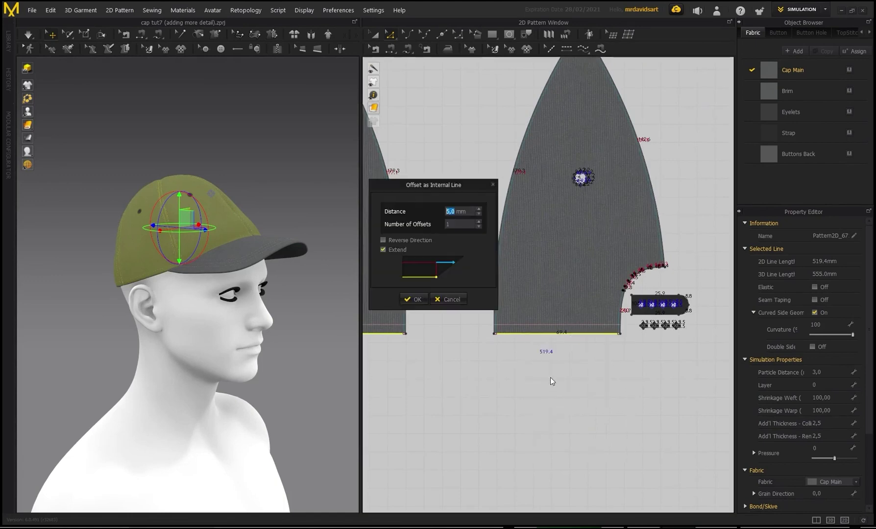
type("2")
left_click(409, 298)
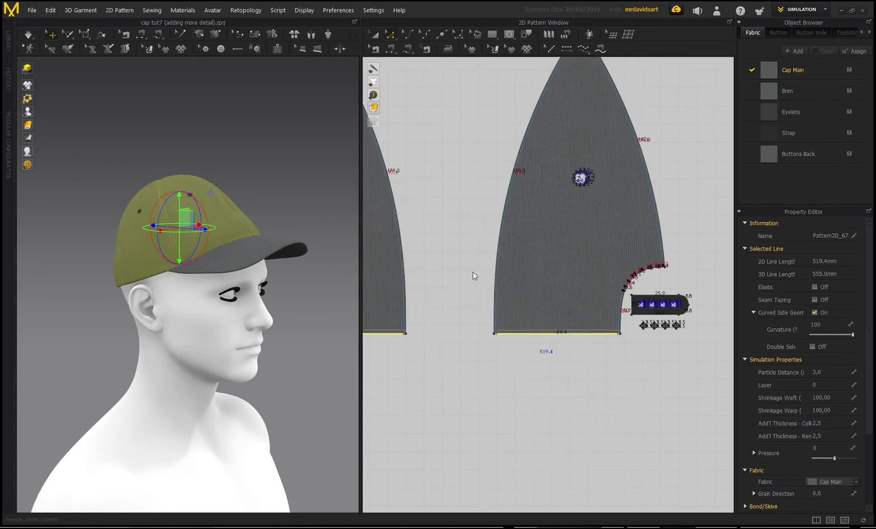
Set the bottom offset lines to fold strength 100 and fold angle 115, and check the simulated edge around the cap.
scroll(231, 223, "up", 3)
scroll(231, 223, "up", 2)
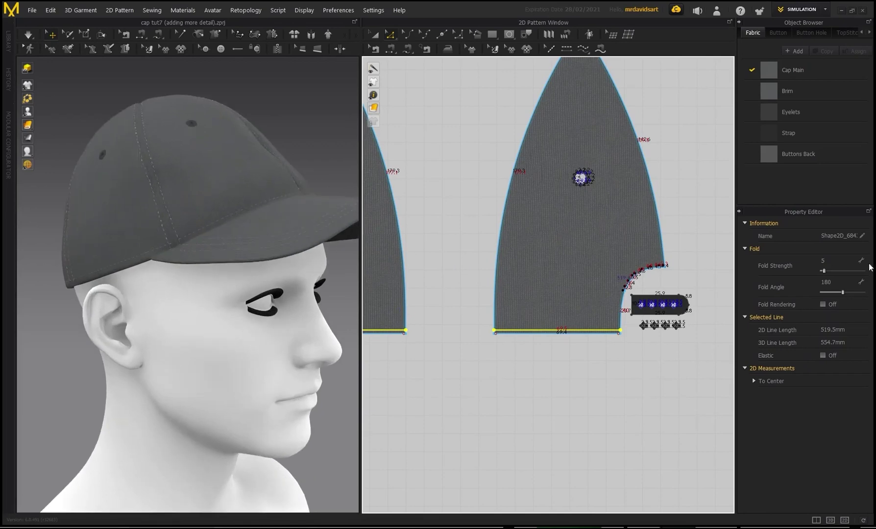
left_click_drag(823, 271, 853, 271)
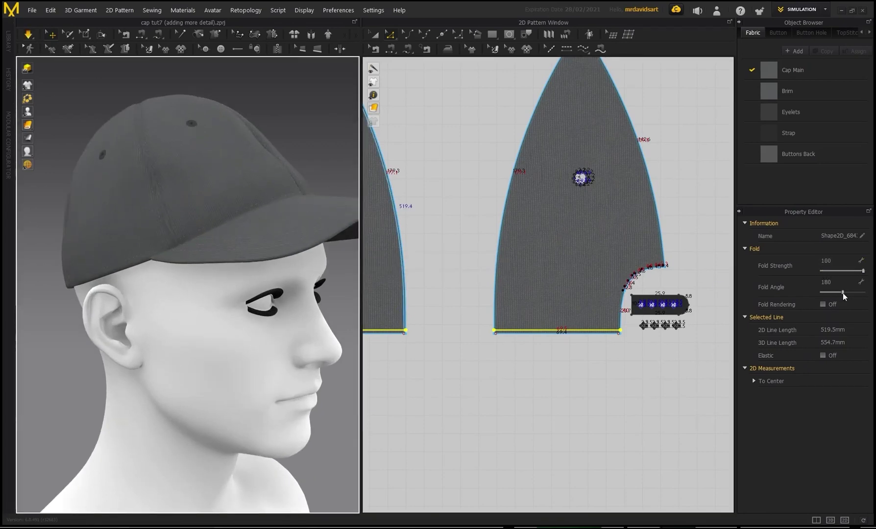
left_click_drag(843, 293, 833, 292)
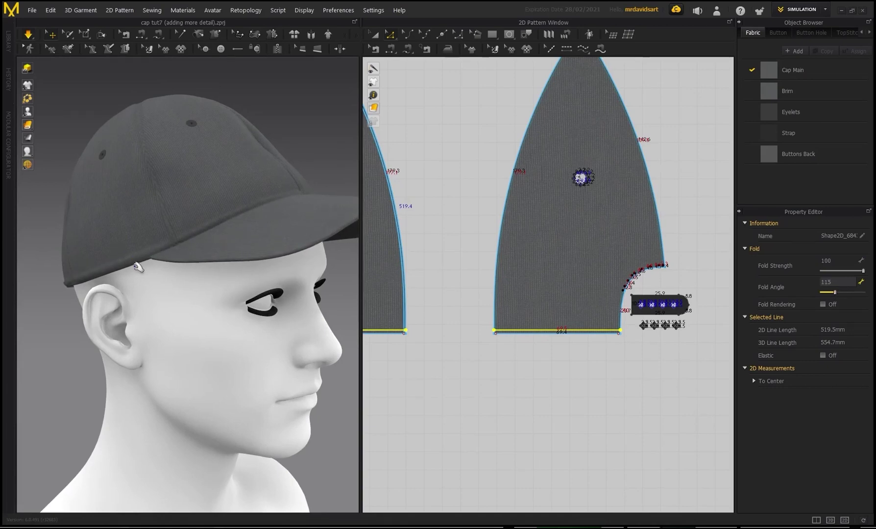
right_click_drag(134, 248, 240, 244)
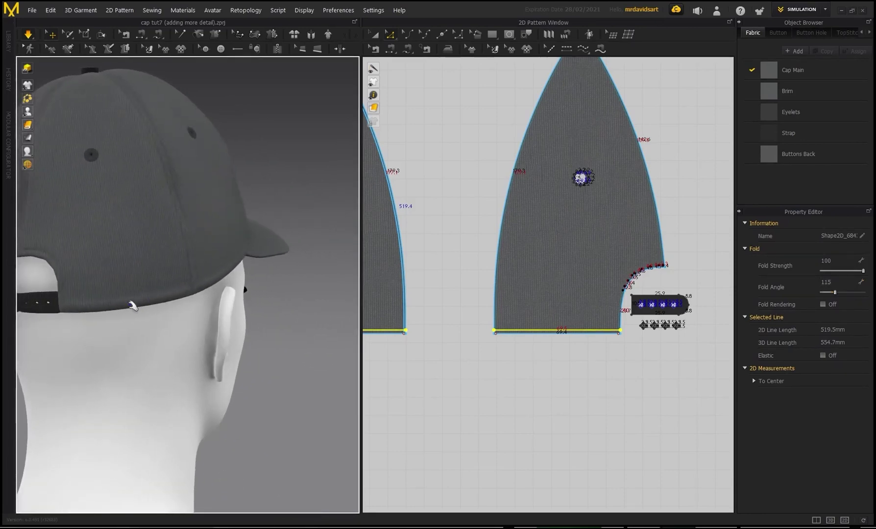
right_click_drag(129, 279, 260, 284)
right_click_drag(162, 285, 208, 259)
right_click_drag(303, 248, 24, 248)
Change the physical property preset of the Cap Main fabric to Denim_Lightweight.
scroll(125, 246, "up", 4)
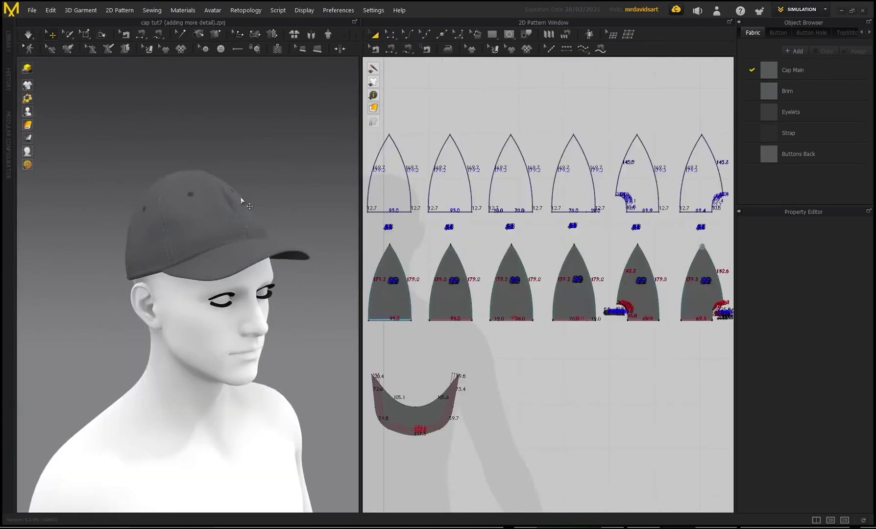
middle_click_drag(241, 198, 230, 194)
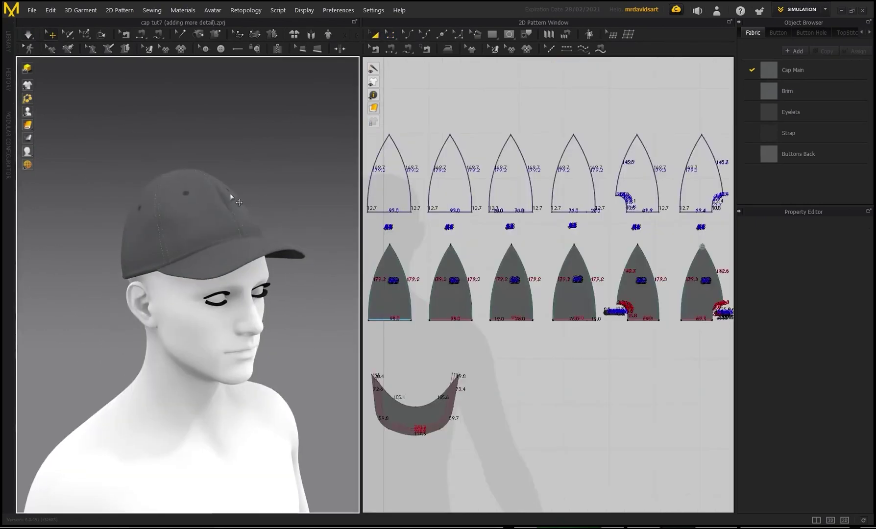
left_click(802, 70)
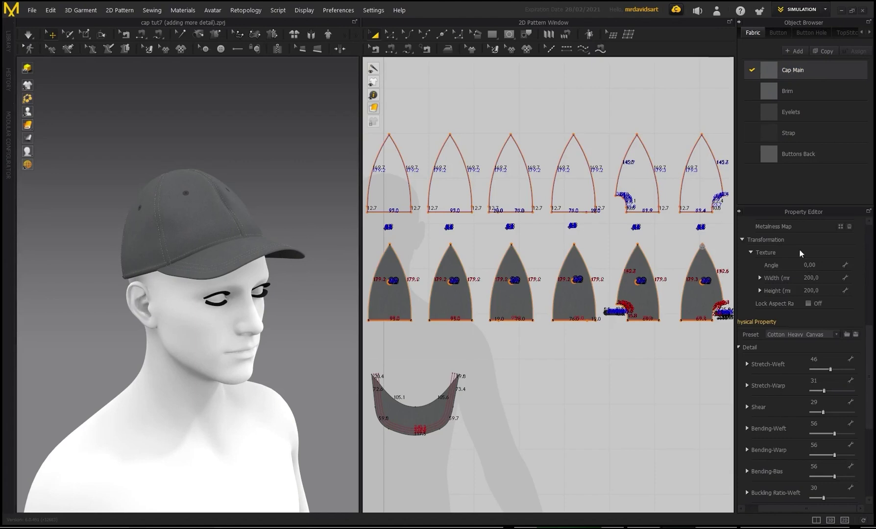
left_click(836, 334)
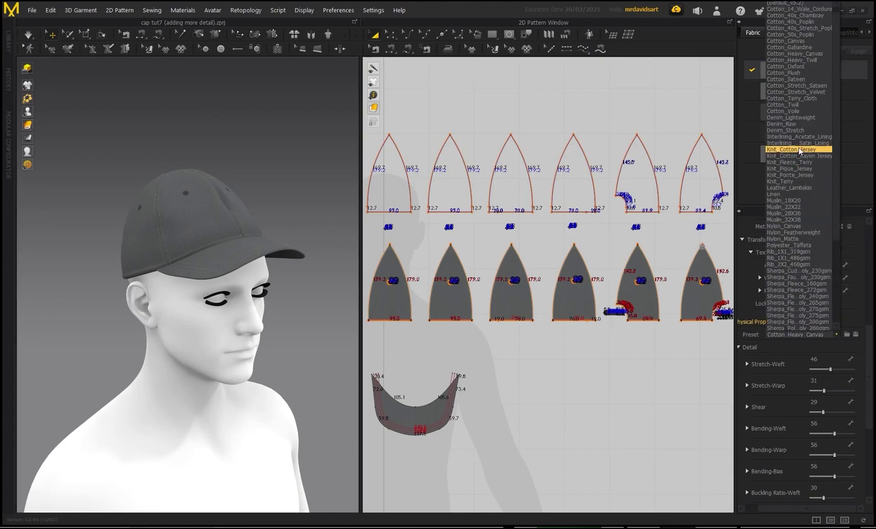
left_click(783, 117)
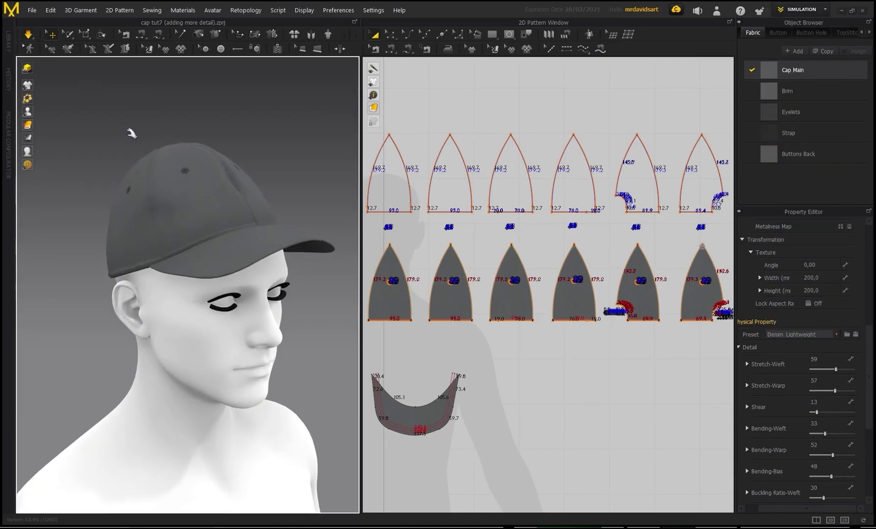
With the simulation running, pull the front and side panels on the wearer's right downward in the 3D view.
key("6")
left_click(143, 237)
left_click_drag(219, 209, 228, 230)
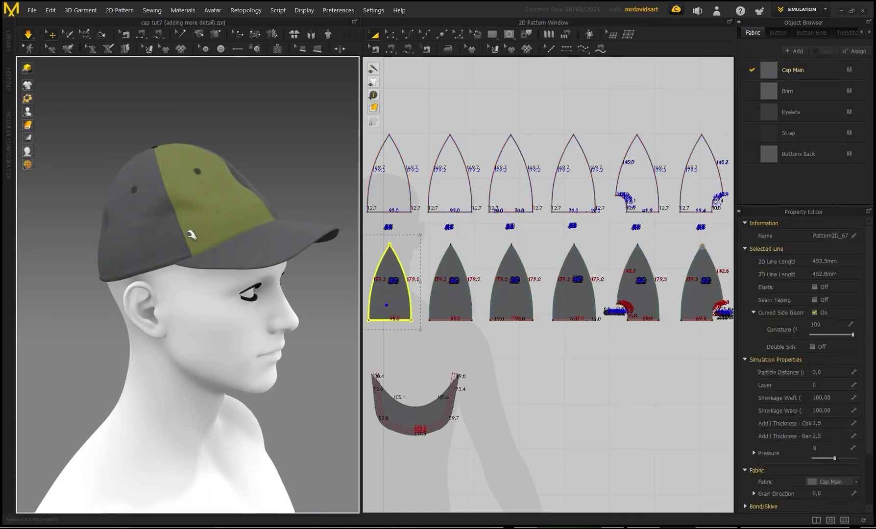
left_click_drag(164, 238, 169, 262)
left_click_drag(130, 227, 128, 250)
left_click_drag(204, 225, 209, 243)
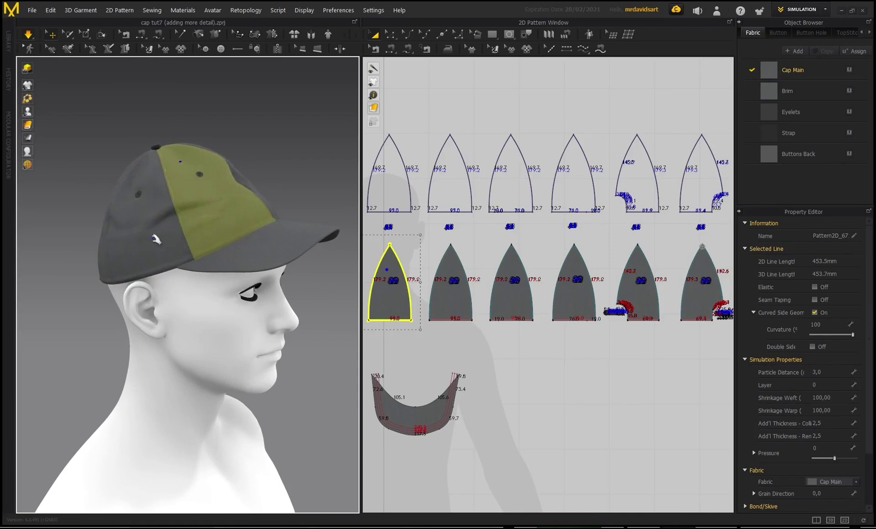
left_click_drag(155, 238, 170, 255)
Pull the front, side and back panels on the wearer's left into shape while the cap simulates.
left_click(284, 119)
right_click_drag(284, 119, 165, 120)
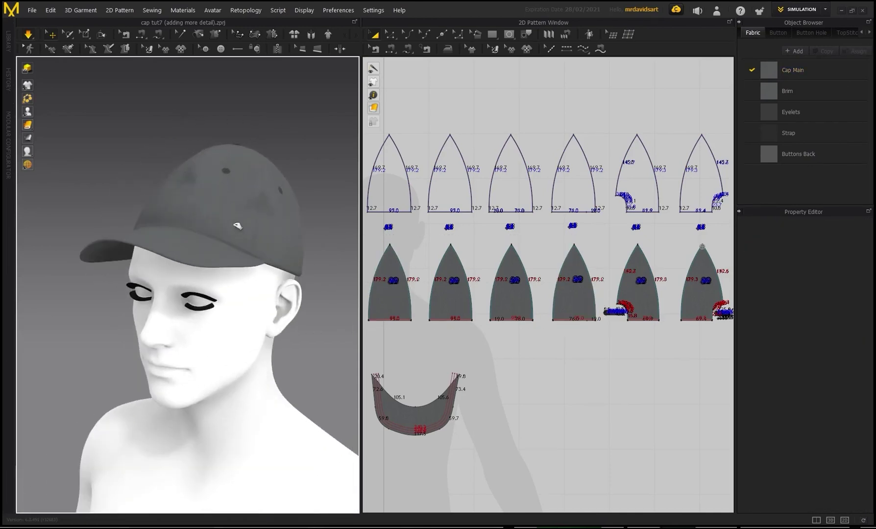
mouse_move(238, 226)
left_mouse_down()
mouse_move(234, 235)
mouse_move(229, 196)
mouse_move(232, 239)
left_mouse_up()
left_click(291, 238)
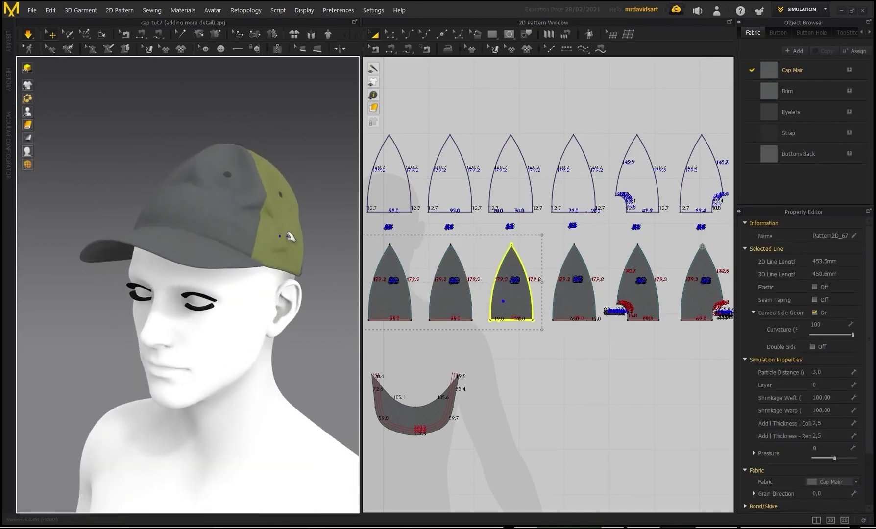
left_click_drag(290, 237, 308, 201)
left_click(311, 137)
right_click_drag(311, 137, 233, 141)
left_click_drag(254, 241, 256, 263)
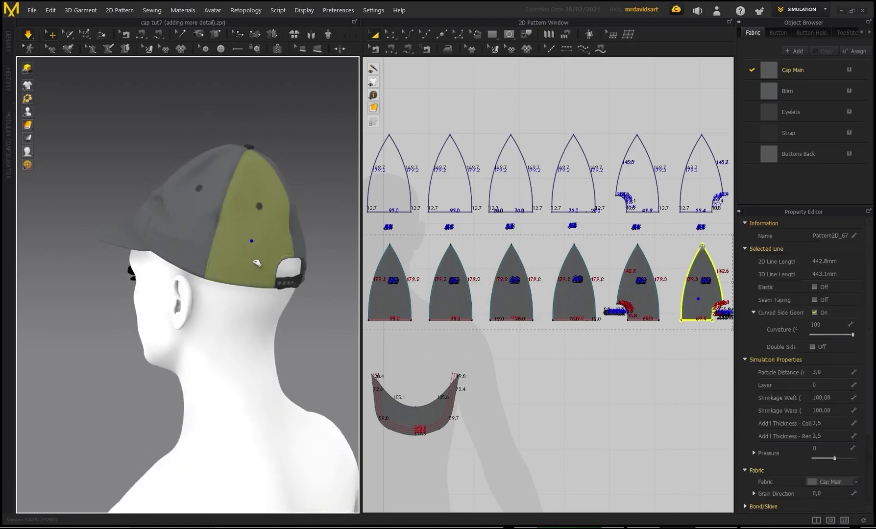
left_click(215, 191)
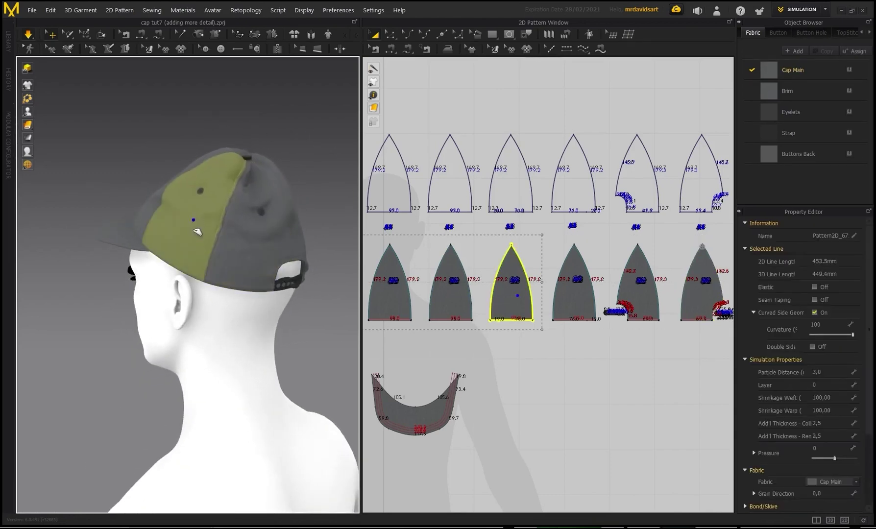
Tug the cap from behind on the wearer's right, and adjust the right front and side panels.
left_click(300, 135)
right_click_drag(299, 136, 203, 178)
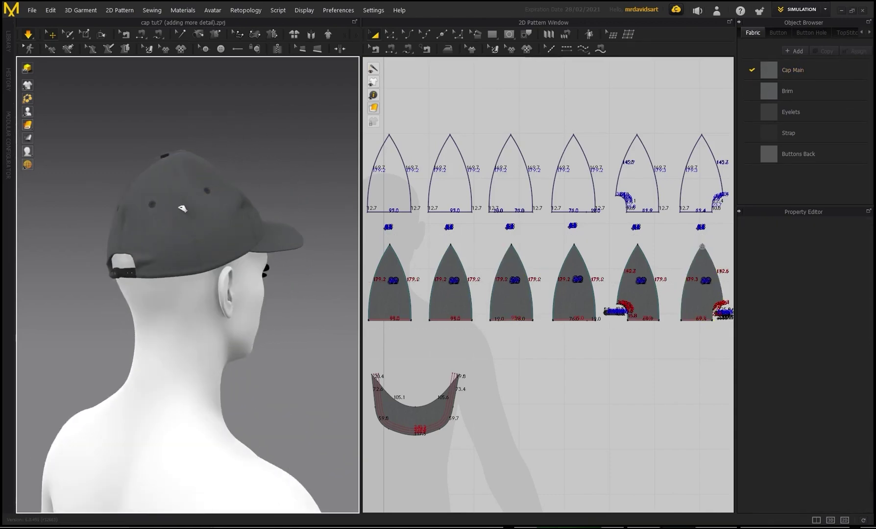
left_click(182, 208)
left_click(203, 199)
left_click(303, 150)
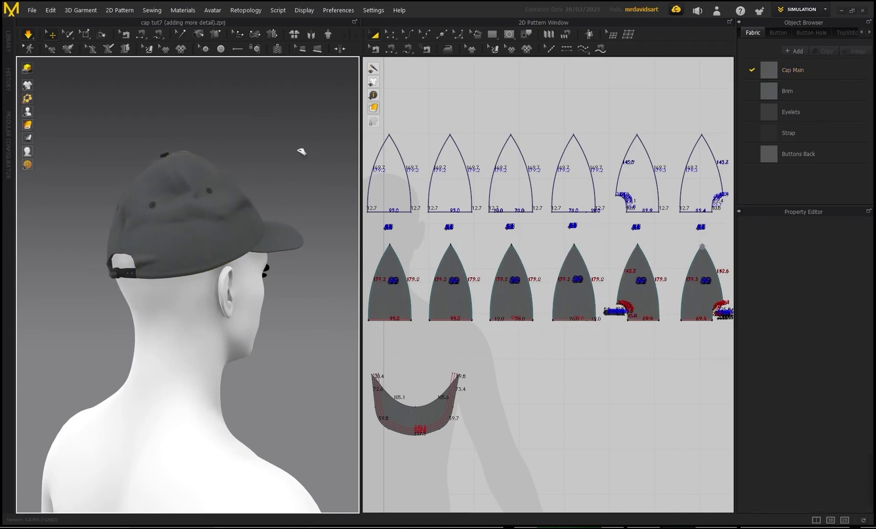
right_click_drag(303, 151, 216, 202)
left_click(216, 202)
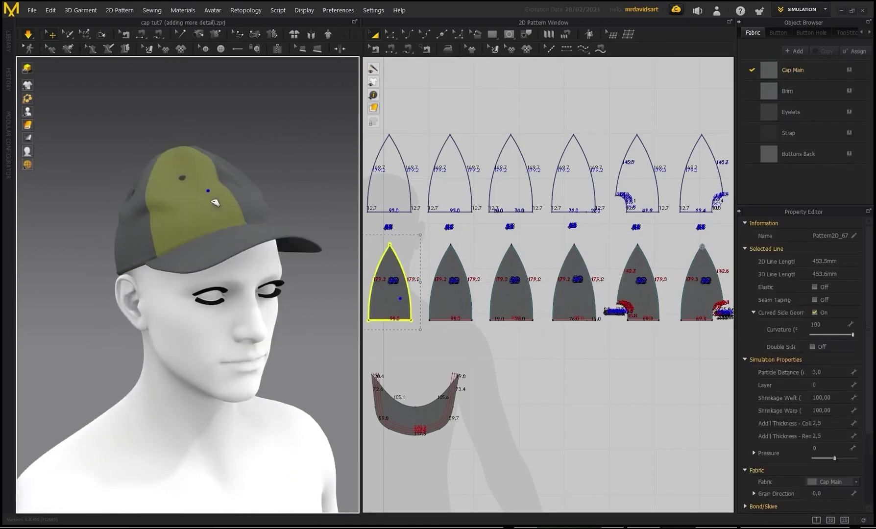
left_click(138, 240)
Tug both front panels from the front view and inspect the crown for wrinkles.
left_click(274, 150)
right_click_drag(274, 151, 224, 223)
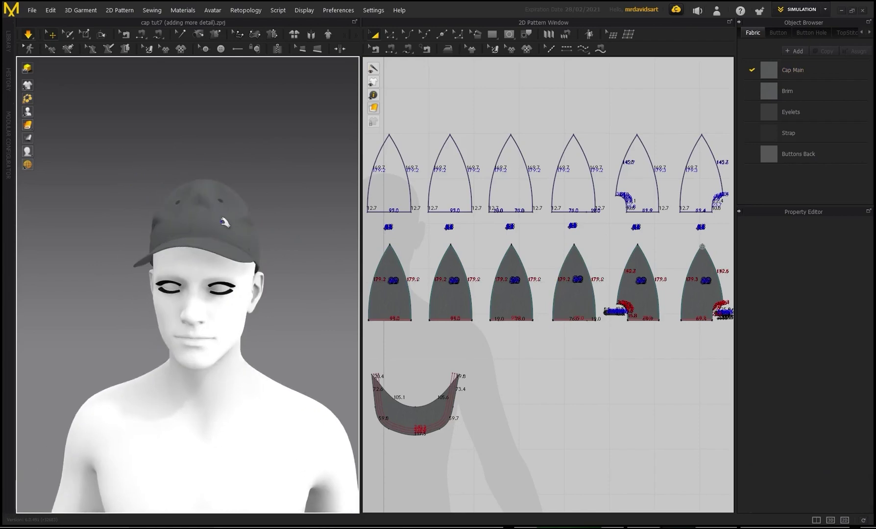
left_click(208, 202)
left_click(179, 203)
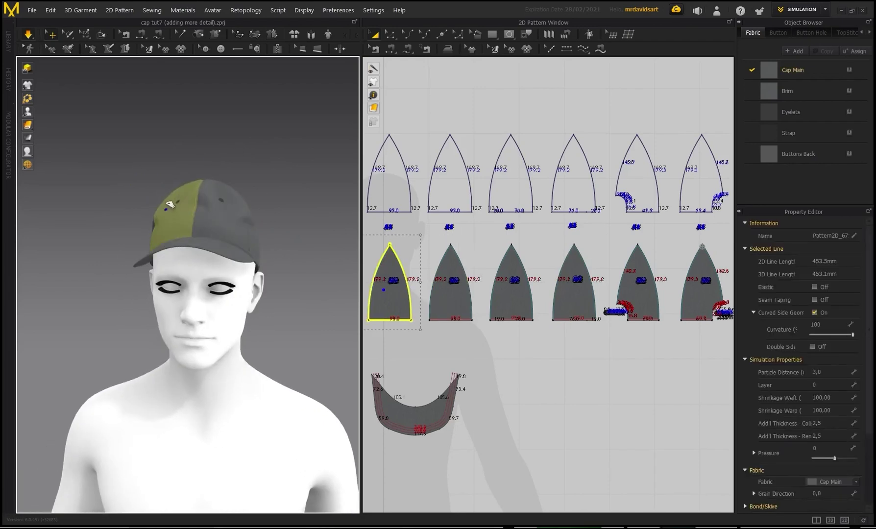
left_click(231, 206)
left_click(238, 178)
right_click_drag(185, 189, 222, 197)
scroll(193, 197, "up", 3)
right_click_drag(116, 218, 304, 199)
right_click_drag(198, 199, 224, 189)
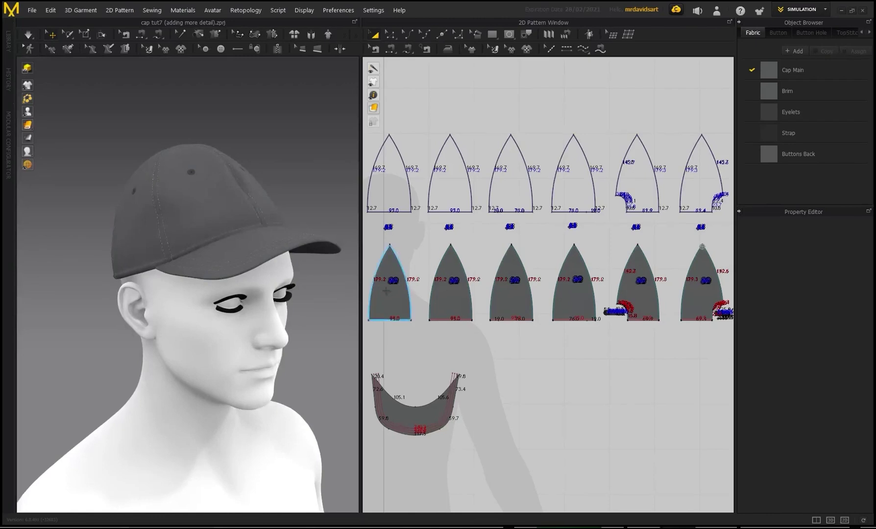
Select the six filled cap panels in the lower row and set their Shrinkage Weft and Shrinkage Warp to 120.
left_click(387, 293)
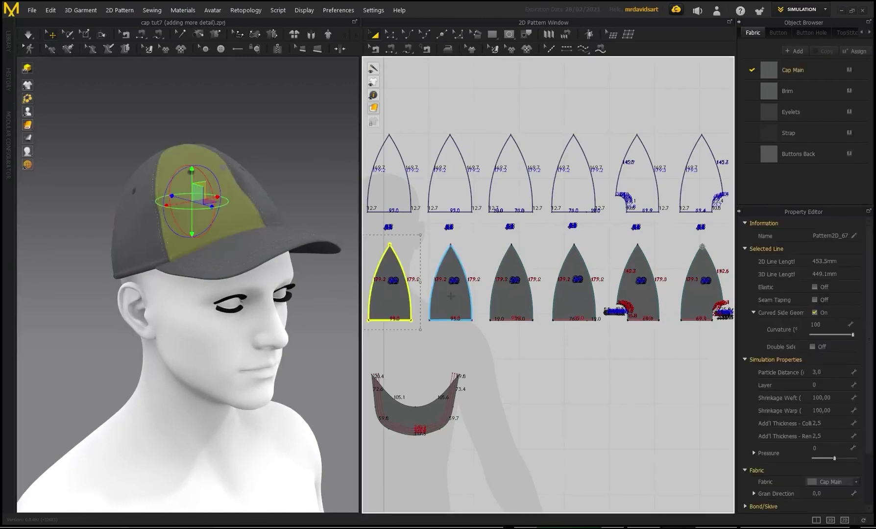
left_click(448, 294, "shift")
left_click(510, 295, "shift")
left_click(573, 299, "shift")
left_click(637, 298, "shift")
left_click(711, 302, "shift")
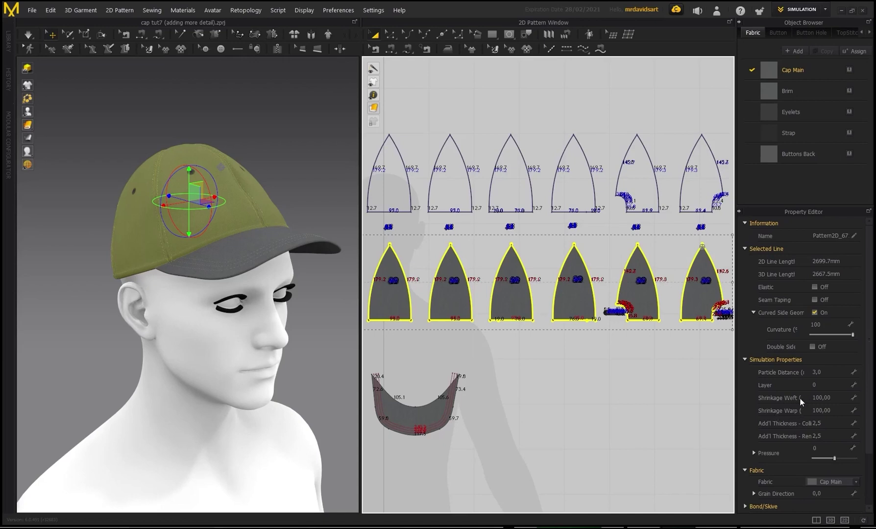
left_click(829, 399)
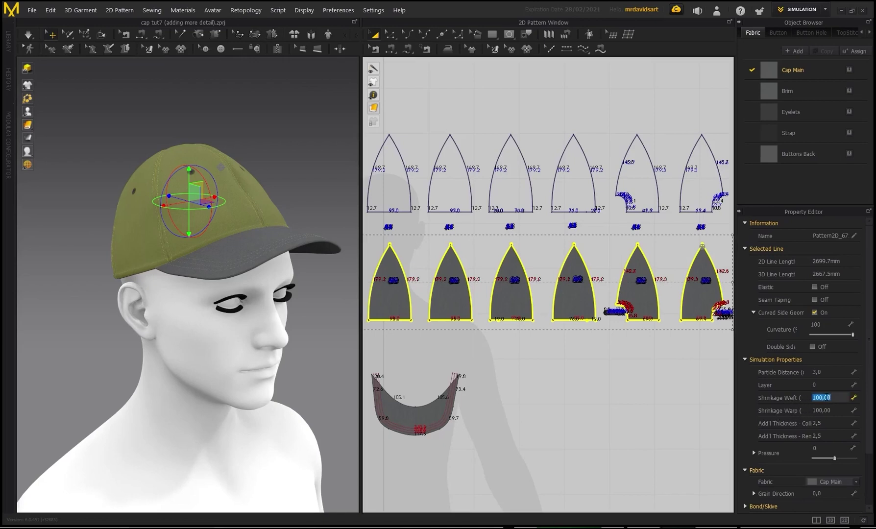
key("Return")
left_click(832, 411)
type("12")
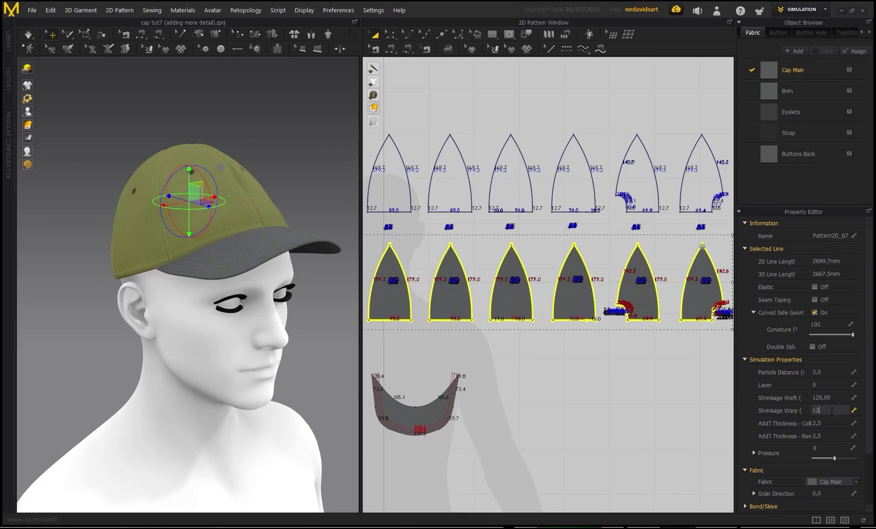
type("0")
key("Return")
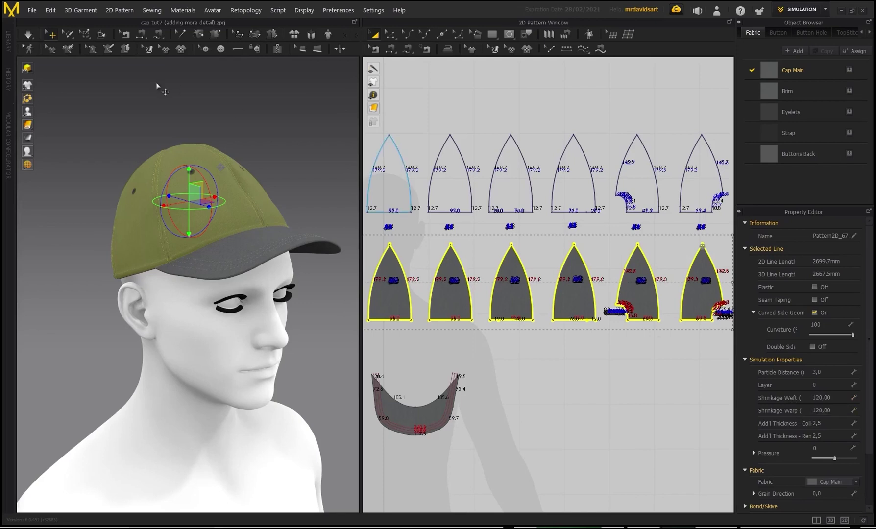
Simulate the cap with the new shrinkage values and check its shape from the side.
key("space")
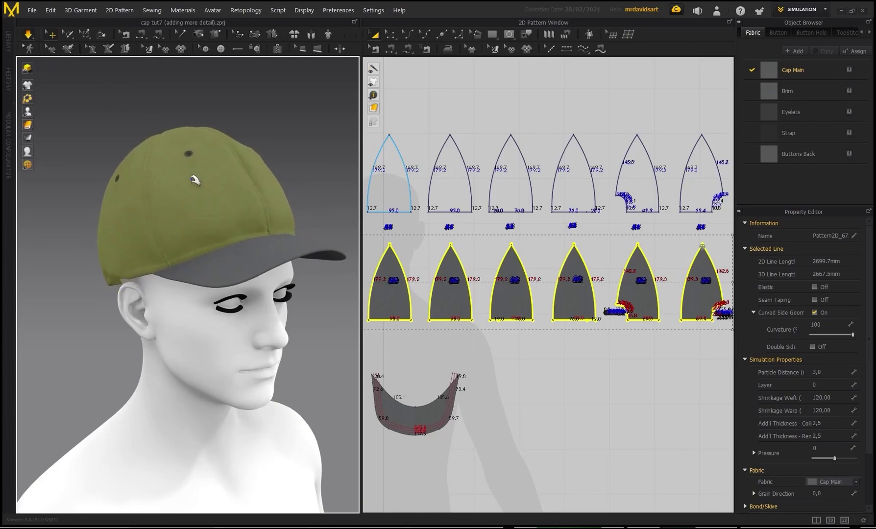
right_click_drag(110, 140, 127, 123)
key("space")
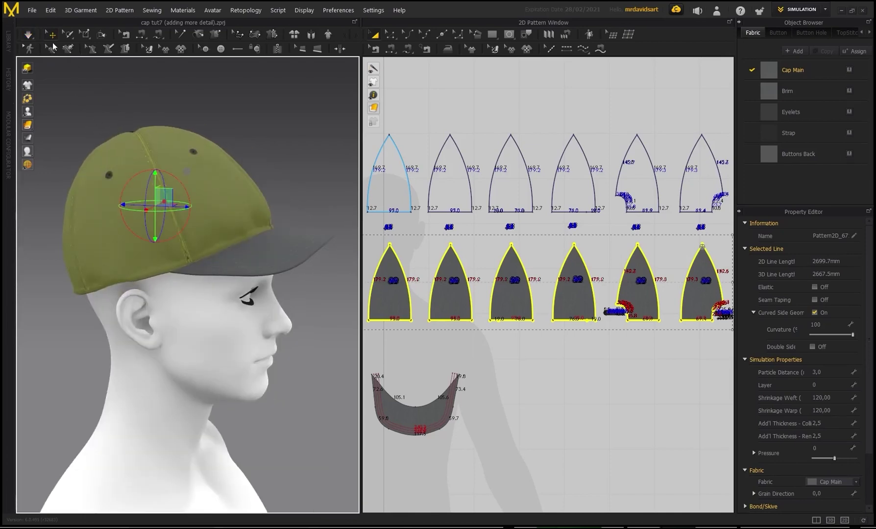
Simulate in Normal (Default) mode and pull both side panels of the cap down toward the ears.
middle_click_drag(41, 55, 92, 53)
left_click(28, 36)
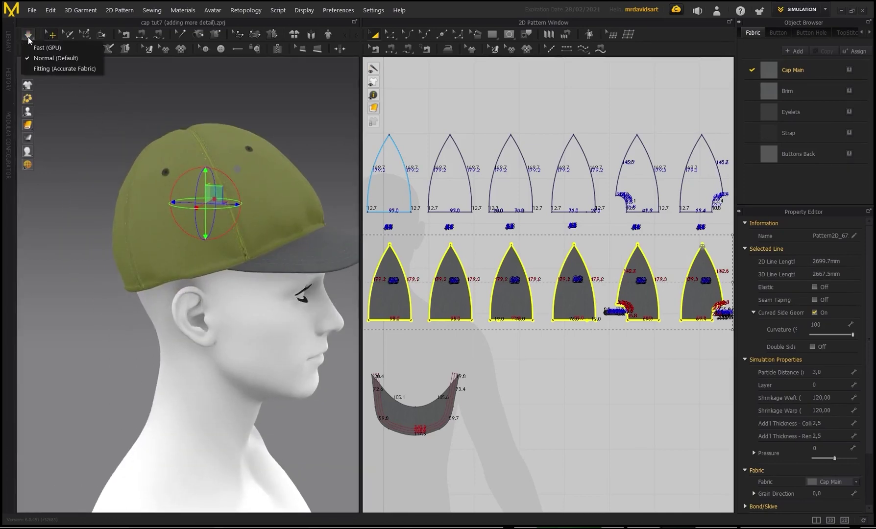
left_click(46, 61)
left_click(149, 265)
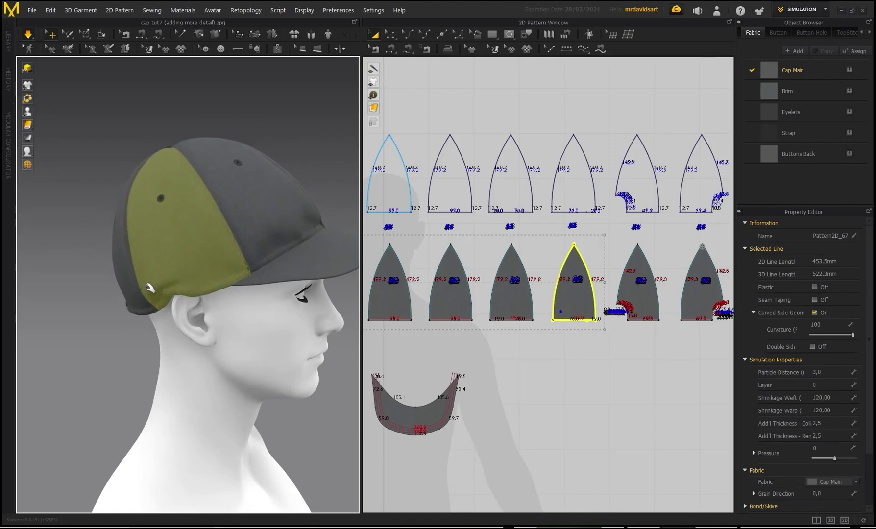
right_click_drag(231, 264, 296, 282)
left_click(295, 298)
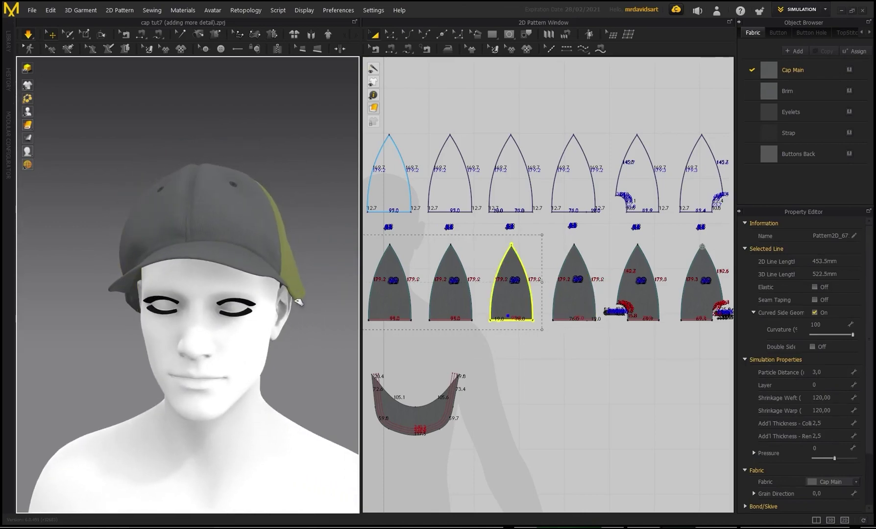
Adjust the side panel on the wearer's left from the front, side and back views during simulation.
scroll(312, 235, "down", 2)
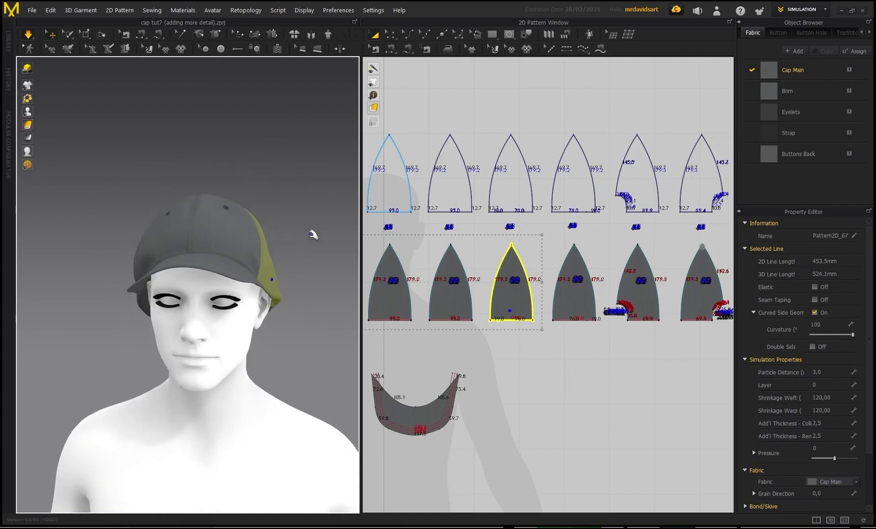
left_click(311, 234)
scroll(311, 234, "down", 1)
right_click_drag(264, 225, 225, 244)
left_click(218, 305)
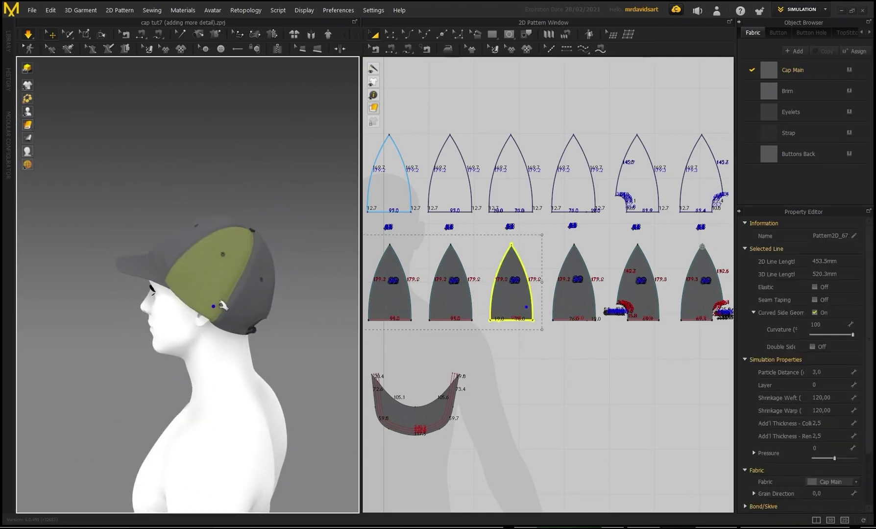
left_click(210, 186)
right_click_drag(209, 186, 123, 178)
scroll(200, 297, "up", 2)
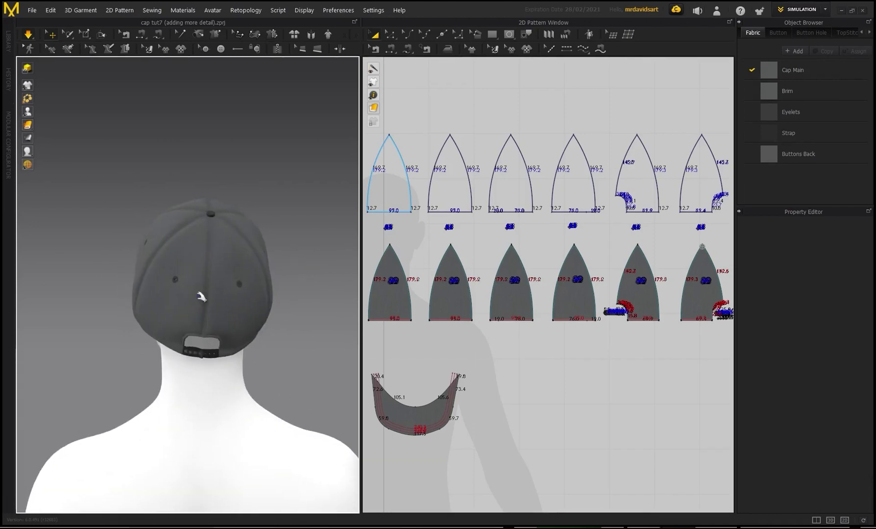
left_click_drag(150, 306, 112, 258)
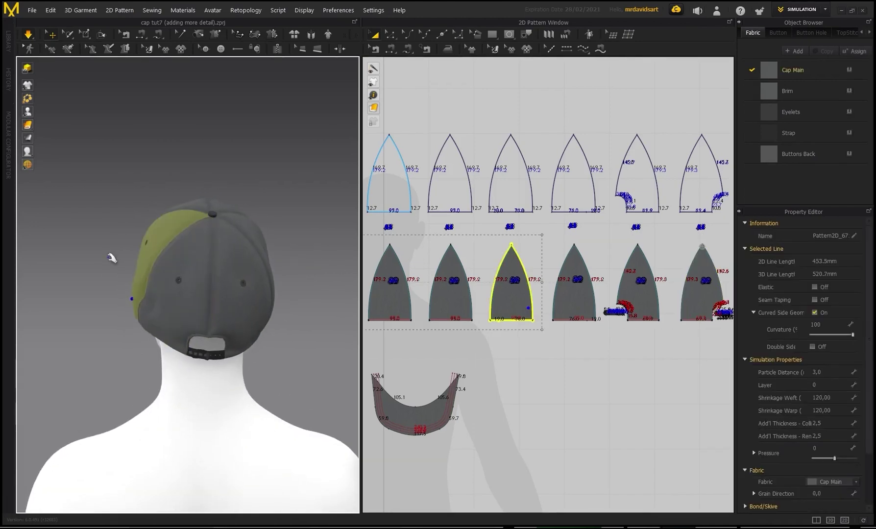
Select the six filled cap panels in the lower row and set their Shrinkage Warp to 100.
left_click(104, 223)
right_click_drag(104, 224, 249, 240)
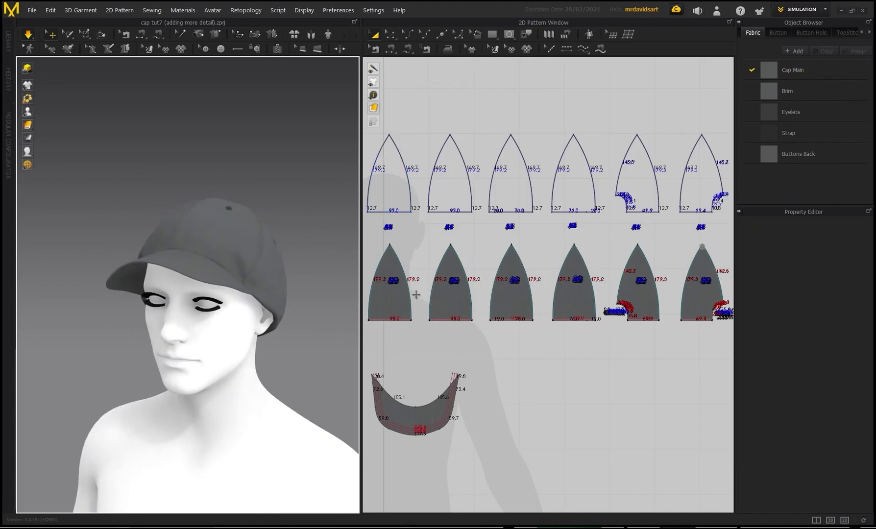
left_click(396, 304)
left_click(452, 302, "shift")
left_click(513, 301, "shift")
left_click(574, 299, "shift")
left_click(641, 299, "shift")
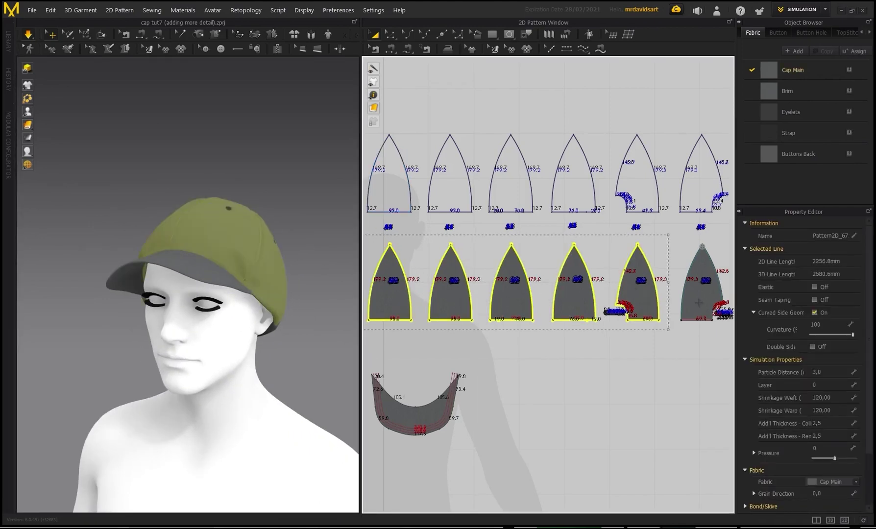
left_click(699, 302, "shift")
left_click(834, 411)
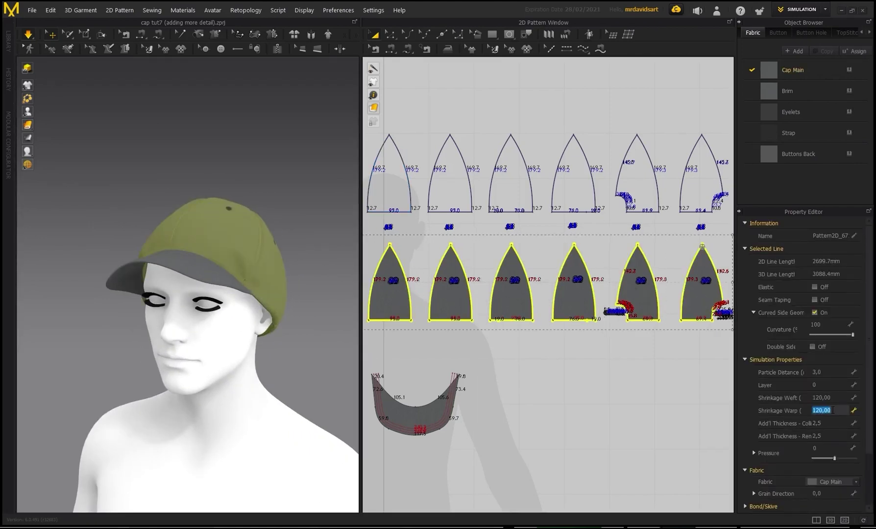
key("Return")
left_click(295, 187)
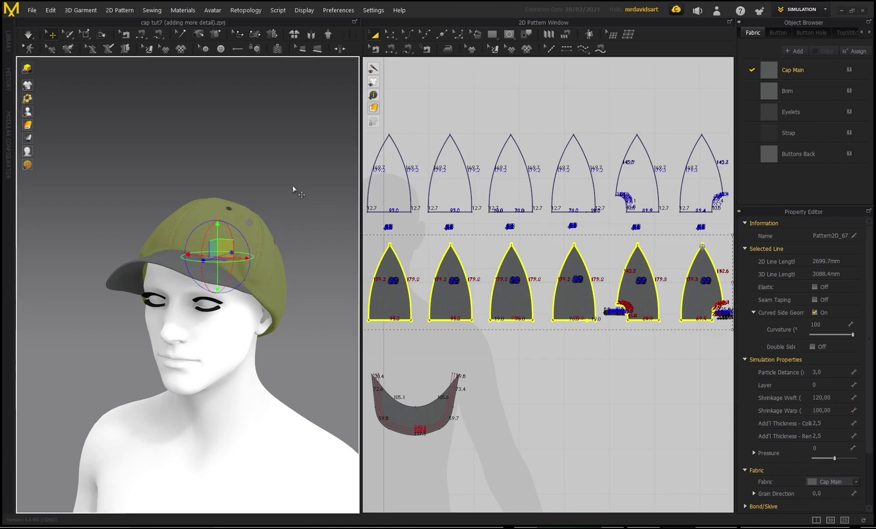
Switch the simulation preset from Fast (GPU) to Normal (Default) and simulate the cap with the new shrinkage.
right_click_drag(296, 188, 117, 128)
left_click(30, 37)
left_click(44, 46)
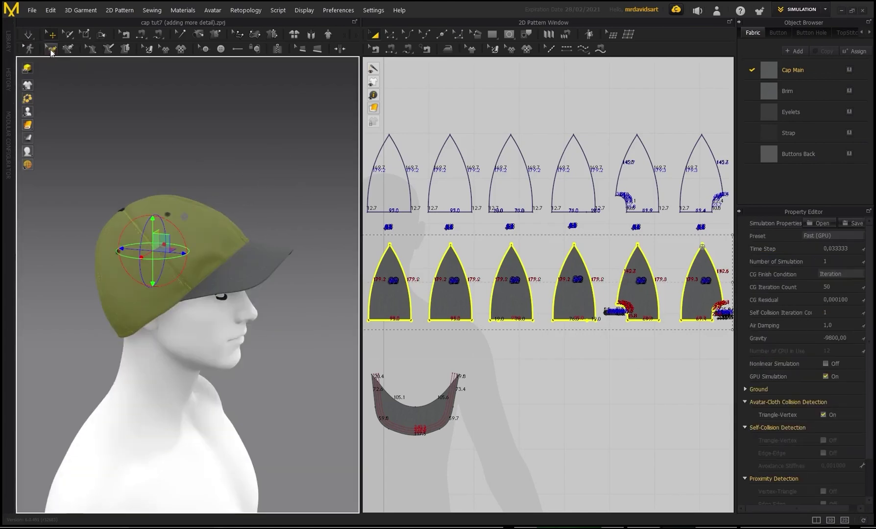
left_click(29, 34)
left_click(30, 36)
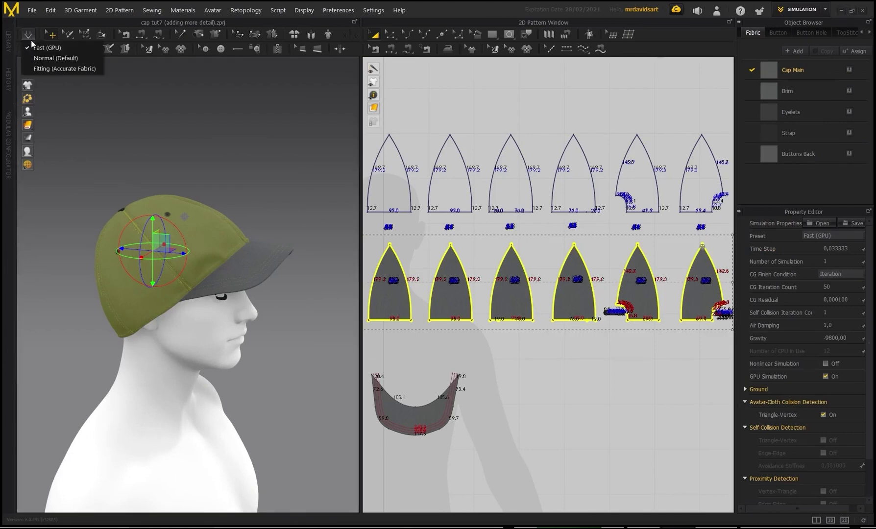
left_click(47, 59)
key("space")
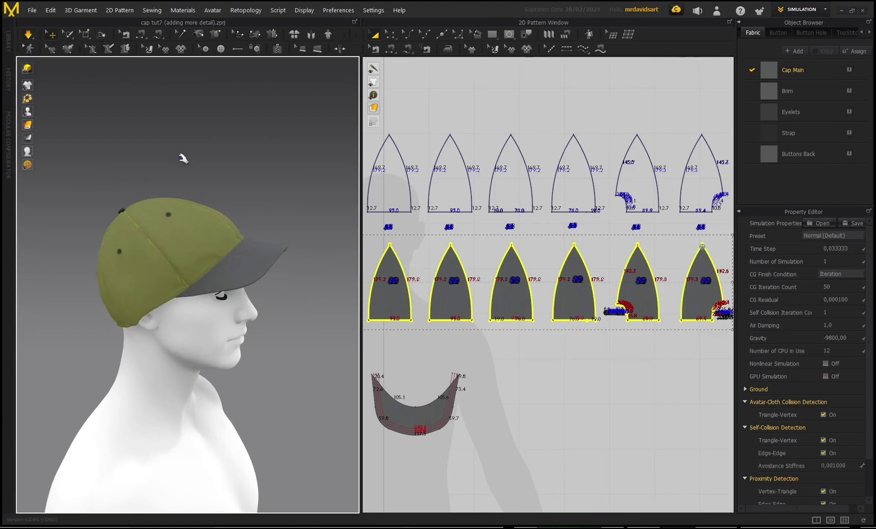
Pull the lower edge of the cap into place at the wearer's right side and at the back during simulation.
left_click(114, 305)
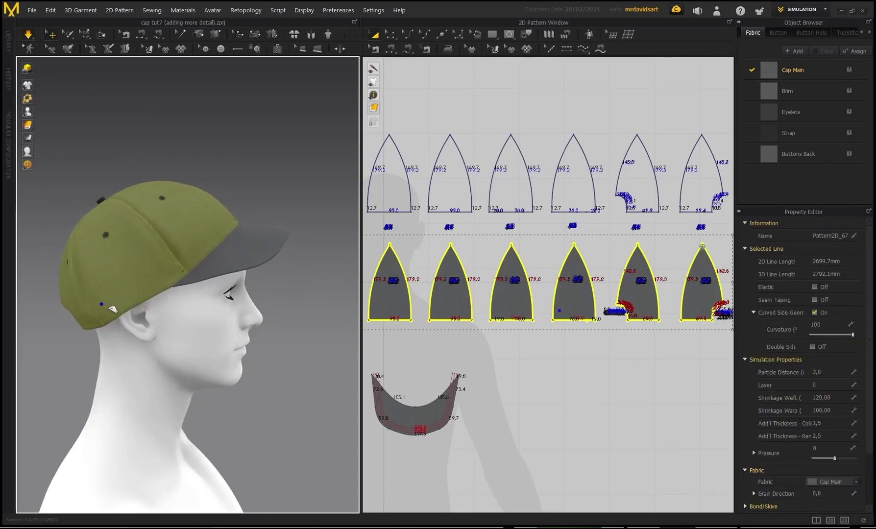
left_click(157, 142)
right_click_drag(104, 195, 187, 203)
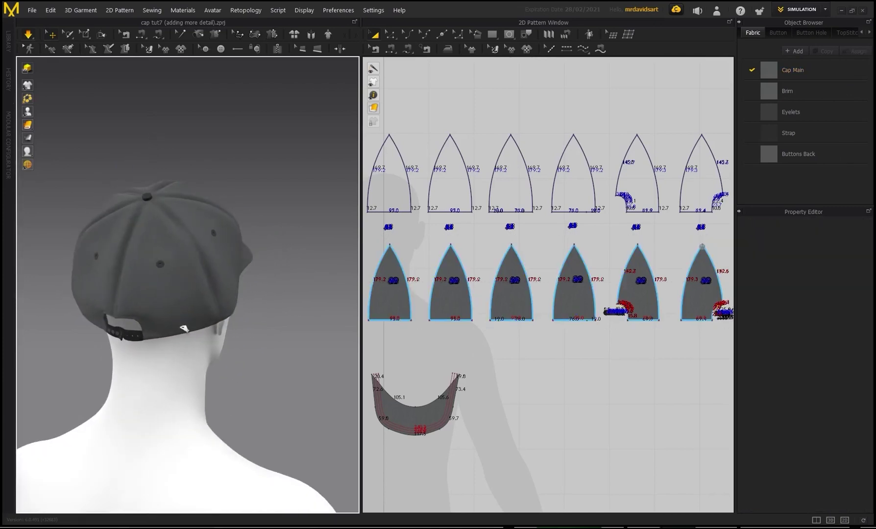
left_click(180, 323)
right_click_drag(98, 172, 145, 205)
left_click(223, 217)
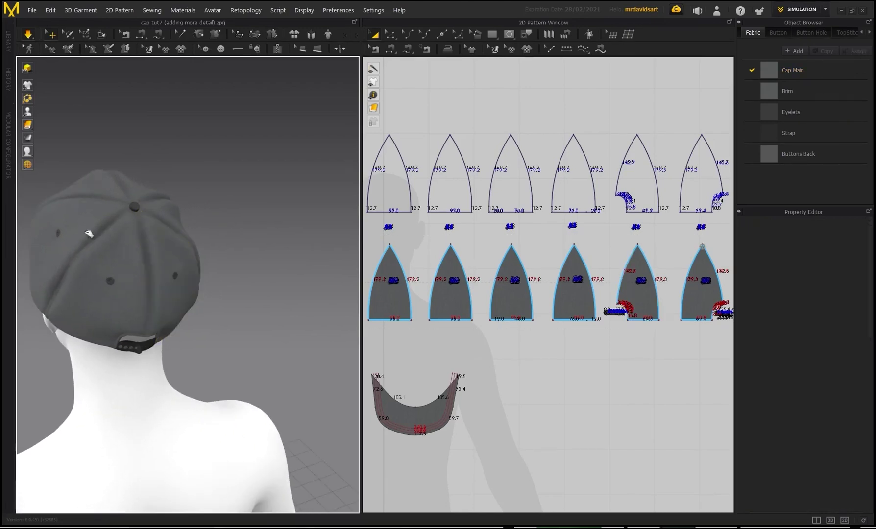
Examine how the cap sits on the head from the back, side and front.
right_click_drag(90, 247, 161, 258)
scroll(161, 258, "down", 3)
middle_click_drag(102, 296, 150, 265)
right_click_drag(151, 266, 215, 235)
scroll(176, 231, "up", 3)
middle_click_drag(174, 232, 169, 206)
right_click_drag(169, 207, 194, 208)
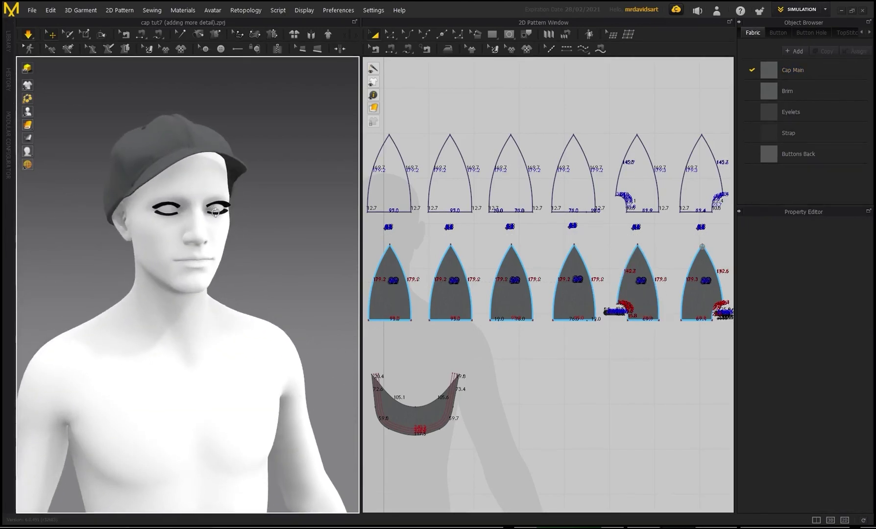
middle_click_drag(189, 187, 185, 228)
scroll(183, 225, "up", 3)
right_click_drag(138, 204, 150, 202)
Adjust the lower edge of the side panel above the wearer's left ear and check the cap from the front.
left_click(238, 204)
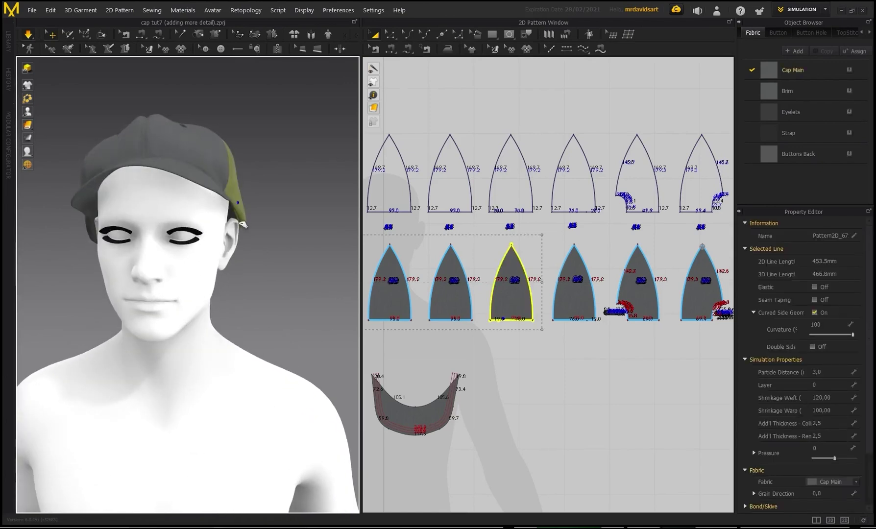
mouse_move(273, 212)
right_mouse_down()
mouse_move(257, 207)
mouse_move(275, 199)
right_mouse_up()
left_click(258, 207)
right_click_drag(157, 183, 154, 218)
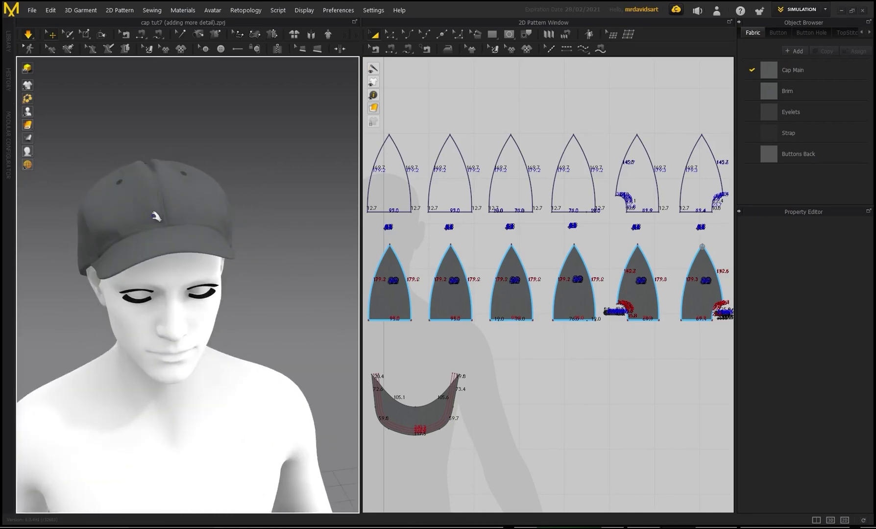